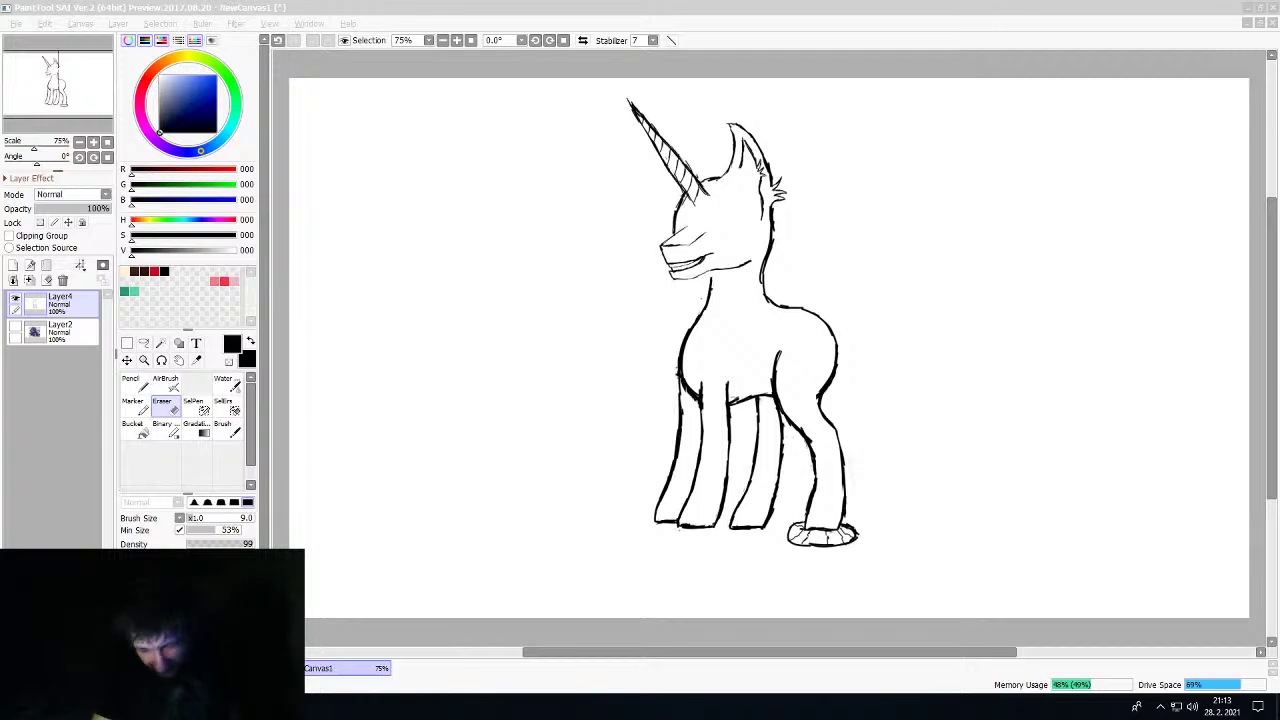
Show the Layer2 reference picture beneath the sketch, then float the canvas as a separate window and shift it within the workspace
left_click(1257, 9)
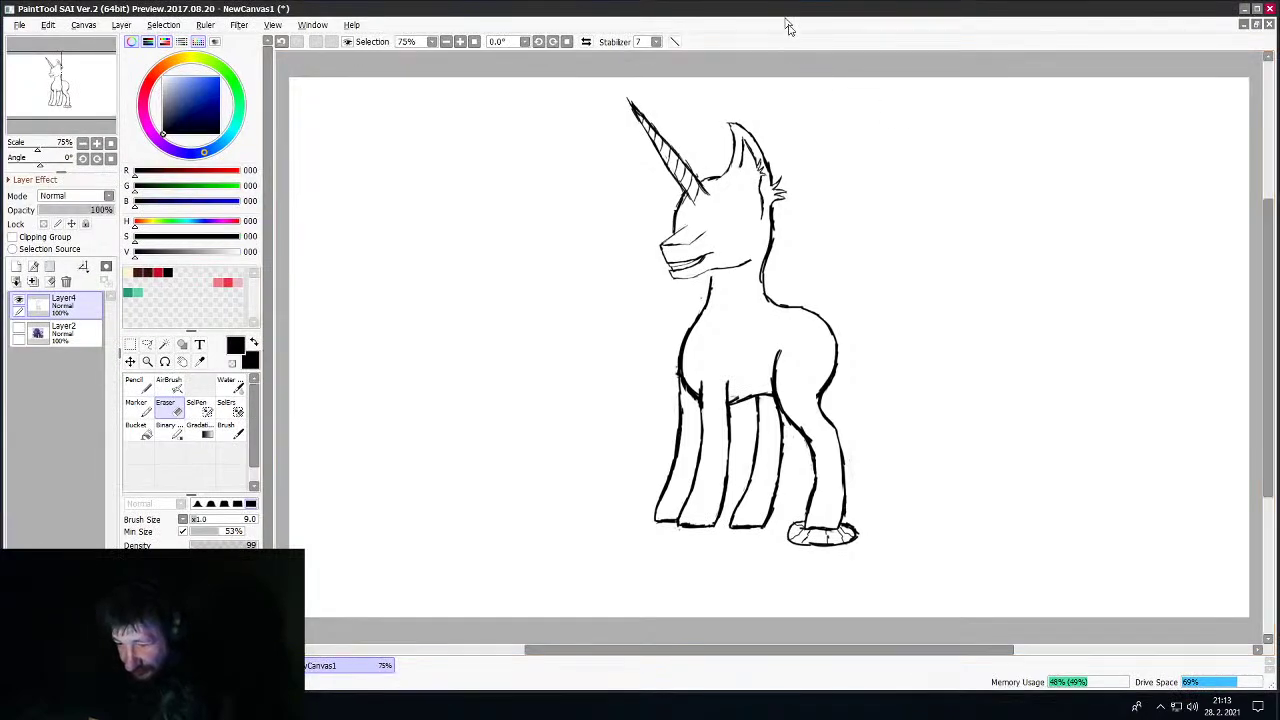
left_click_drag(786, 19, 922, 107)
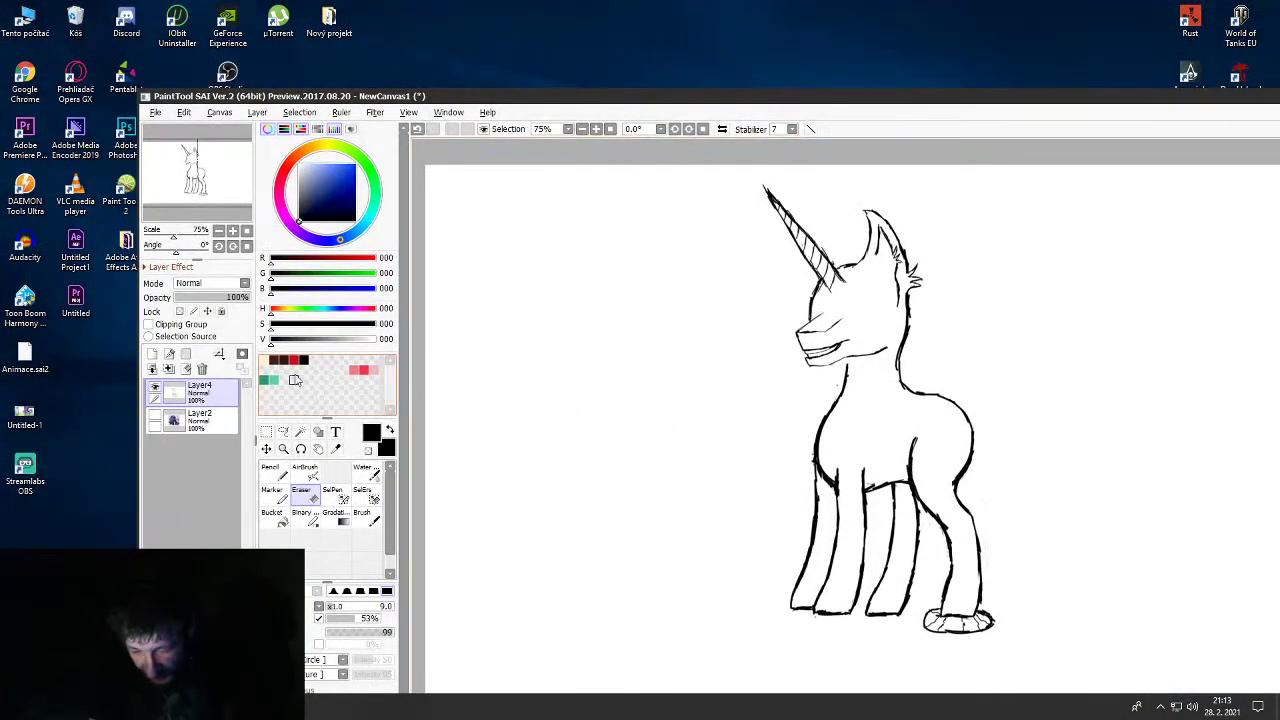
left_click(155, 414)
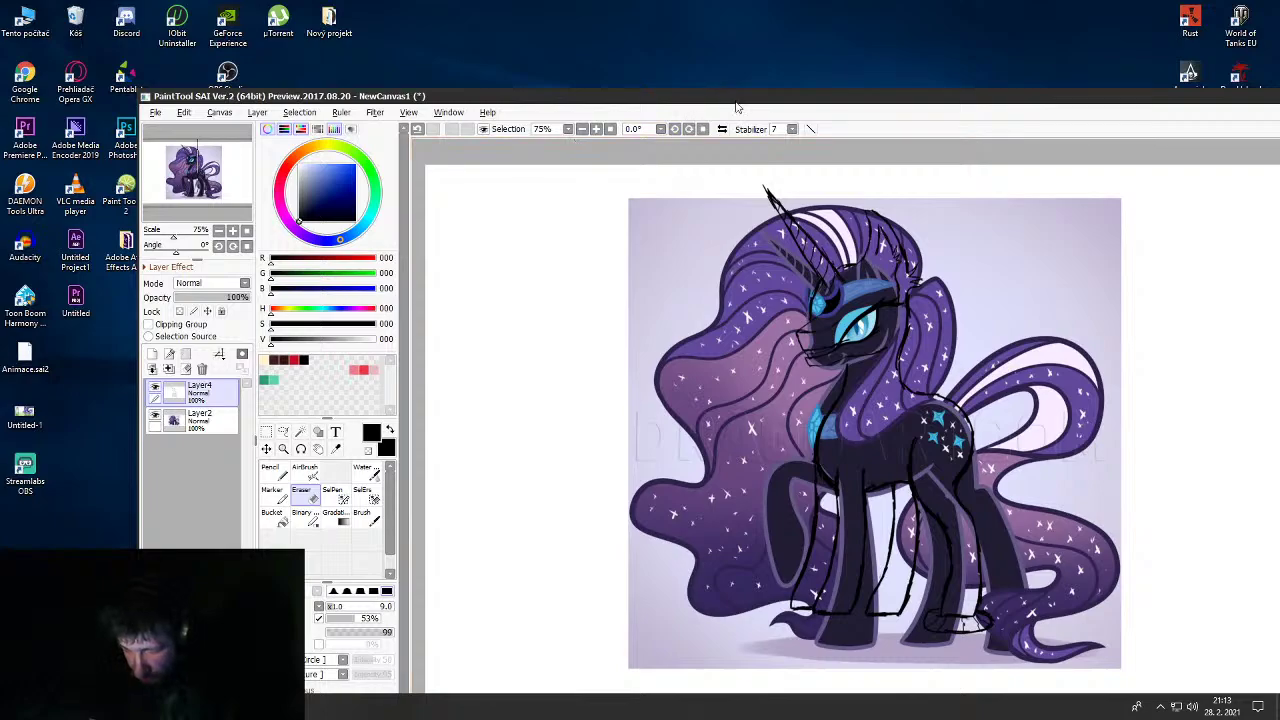
left_click_drag(736, 106, 498, 58)
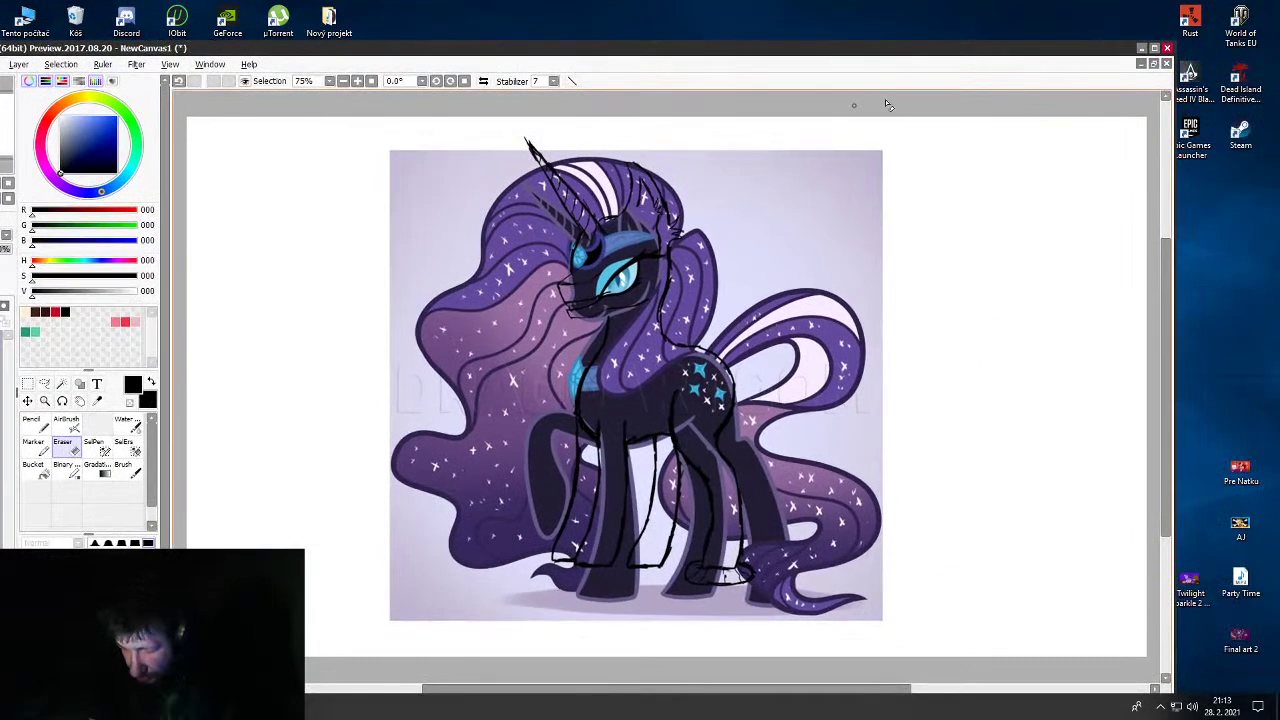
left_click(1154, 48)
left_click(1260, 24)
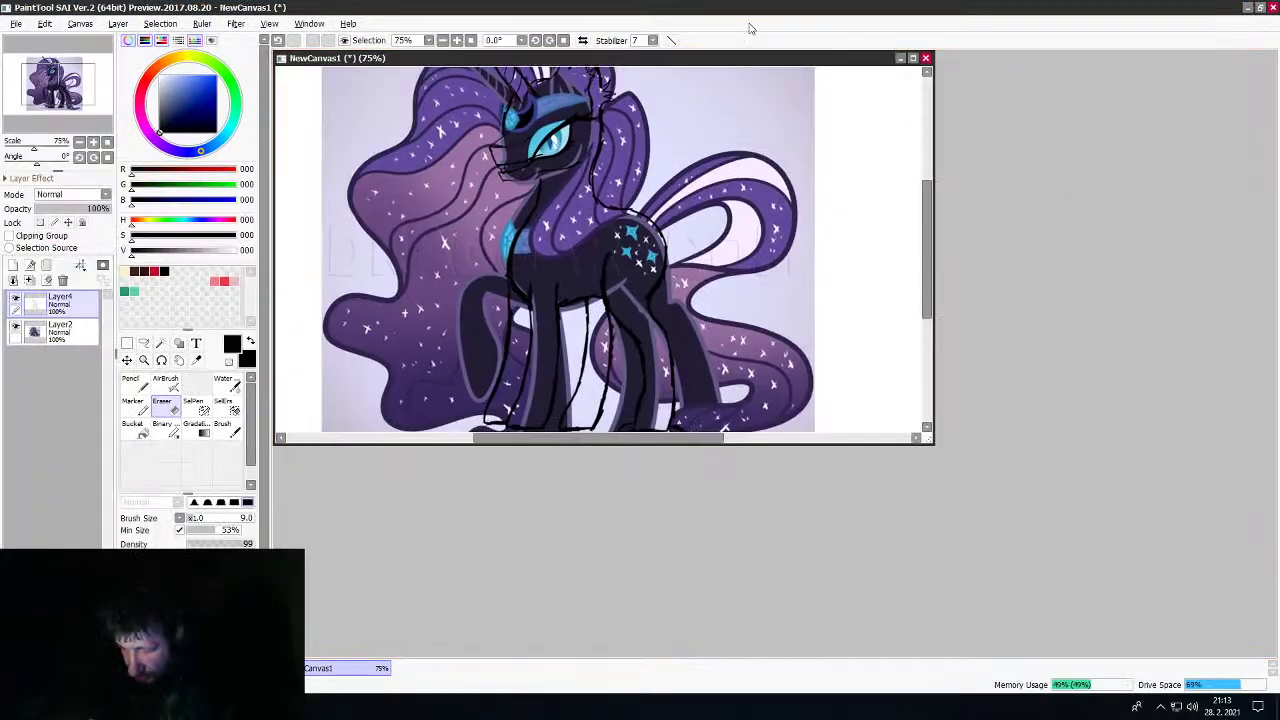
left_click_drag(700, 55, 1005, 176)
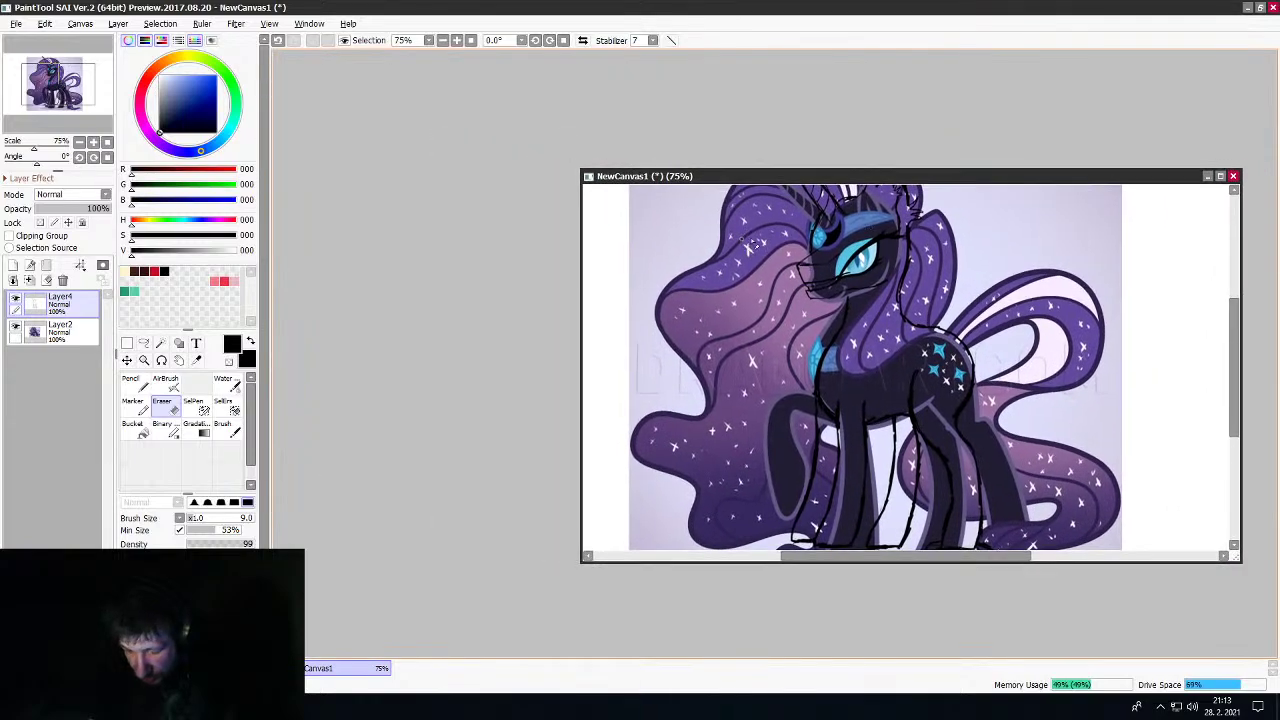
Hide Layer2 and clear its reference picture, leaving the Layer4 line sketch intact
left_click(52, 332)
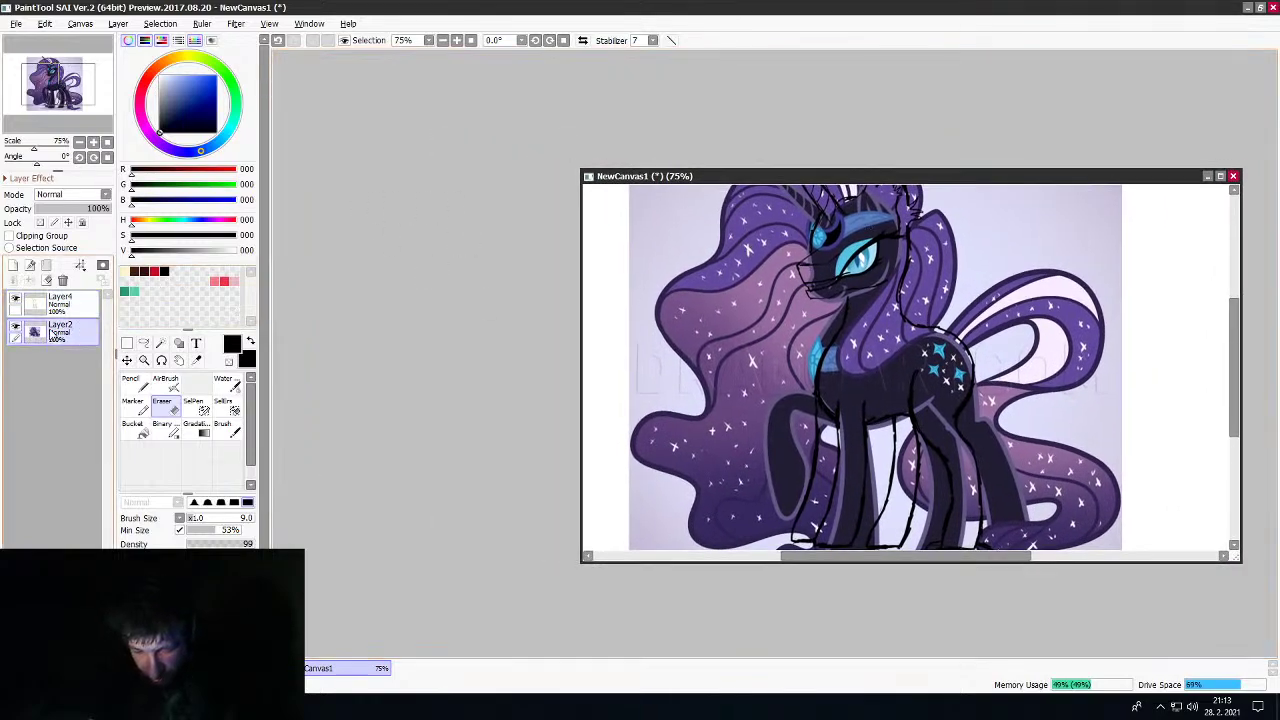
left_click(72, 304)
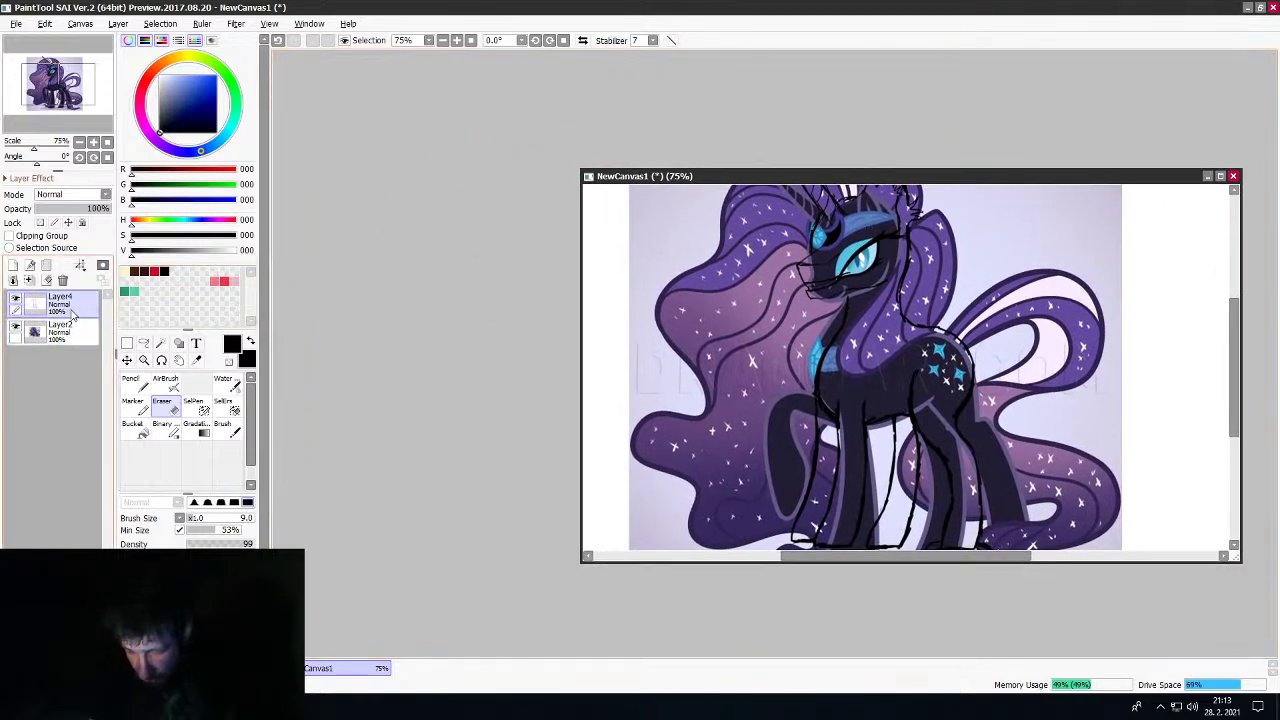
left_click(16, 304)
left_click(16, 304)
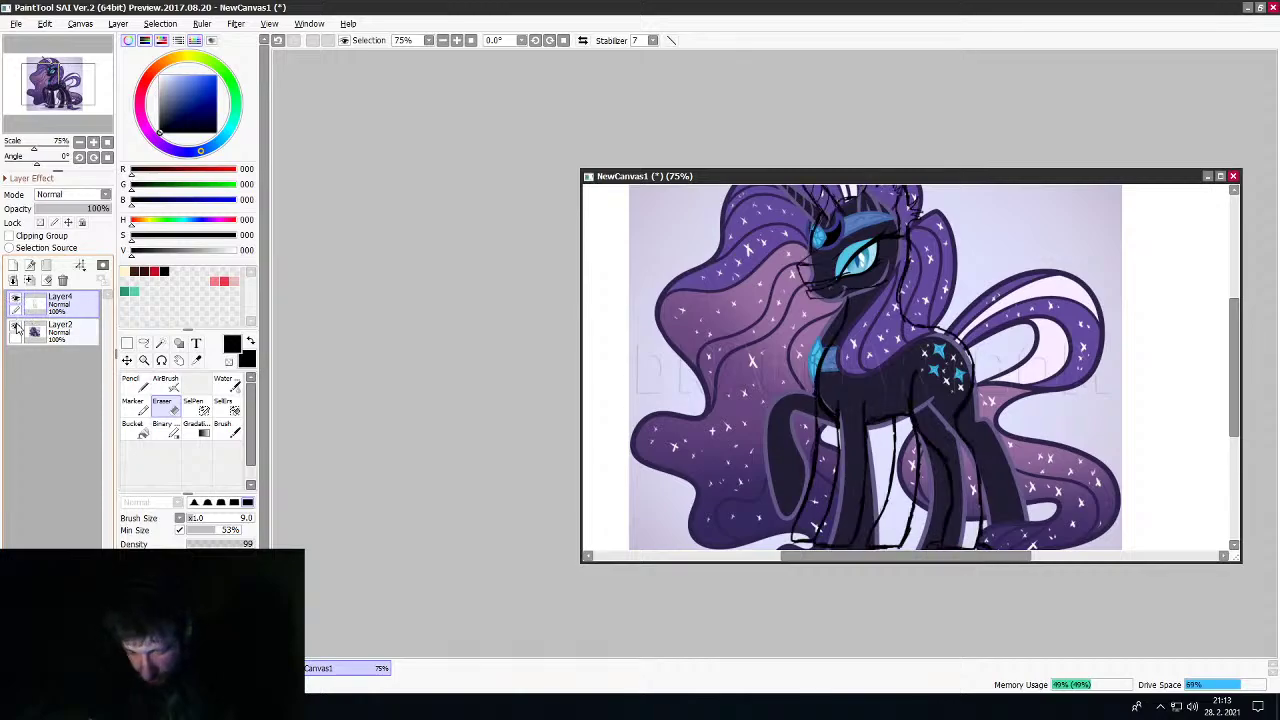
left_click(16, 332)
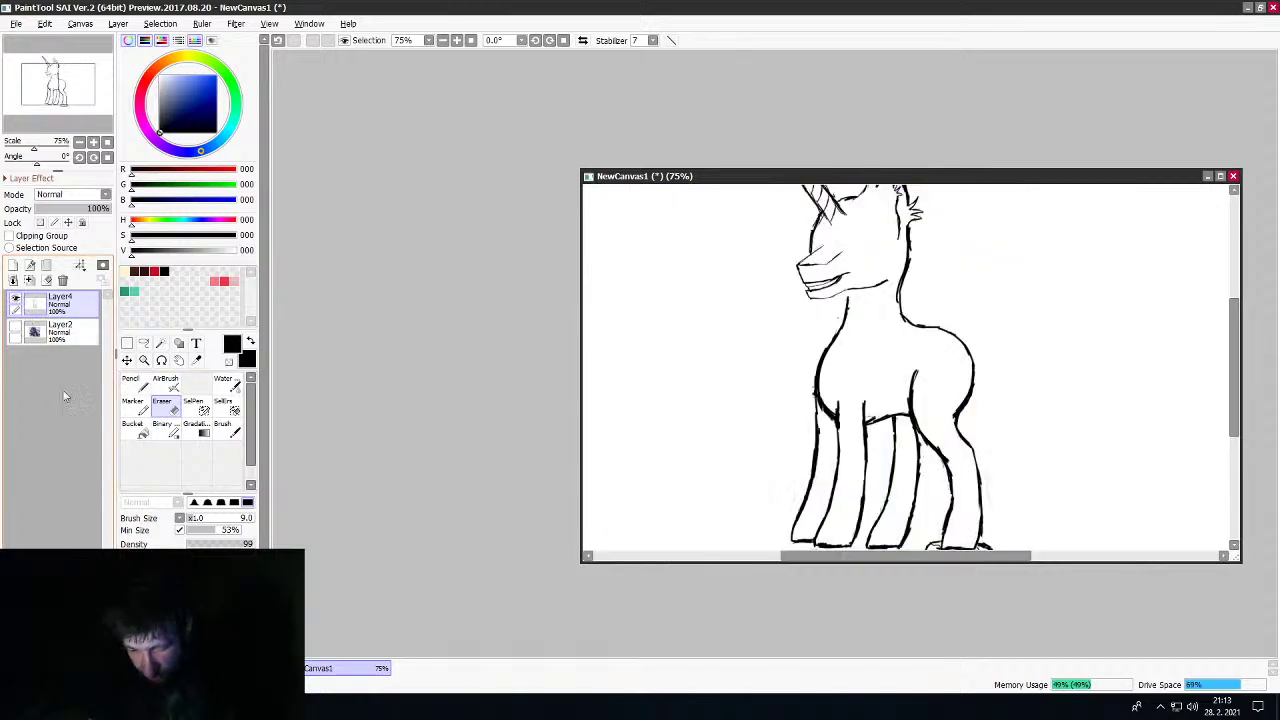
left_click(52, 338)
key("Delete")
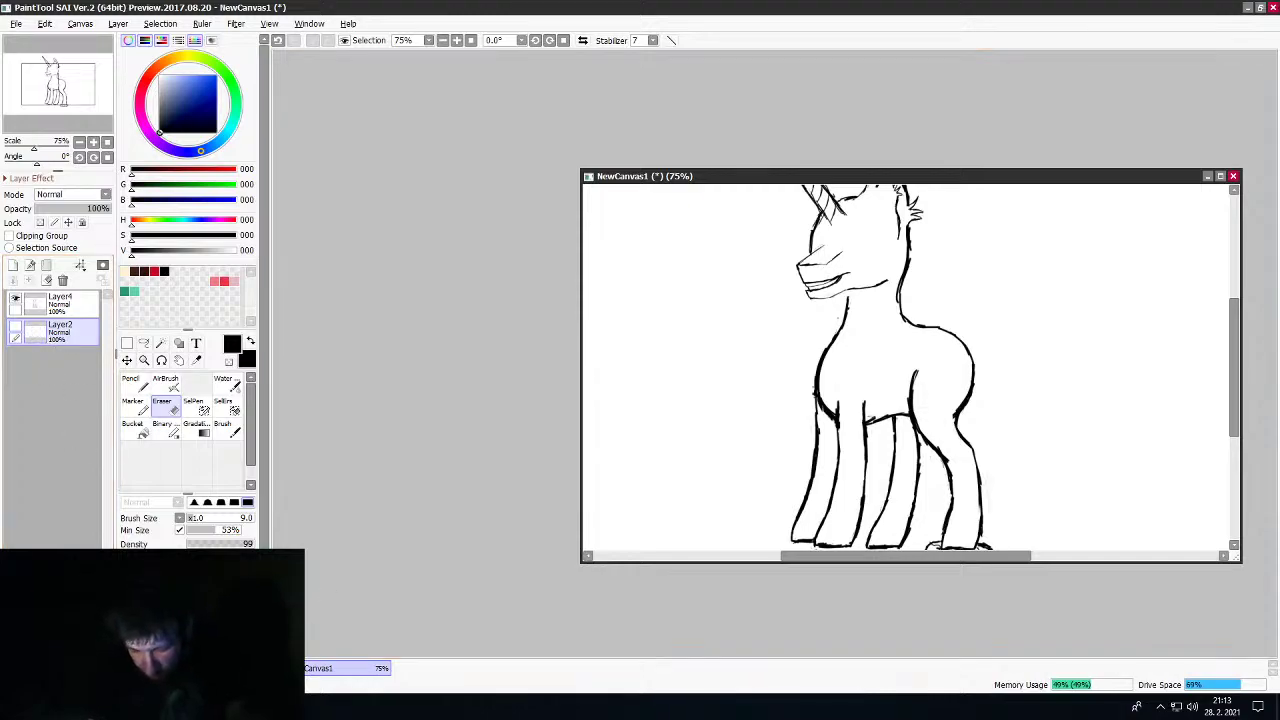
Switch to File Explorer and open the two Nightmare Rarity PNG reference images in PaintTool SAI
key("super")
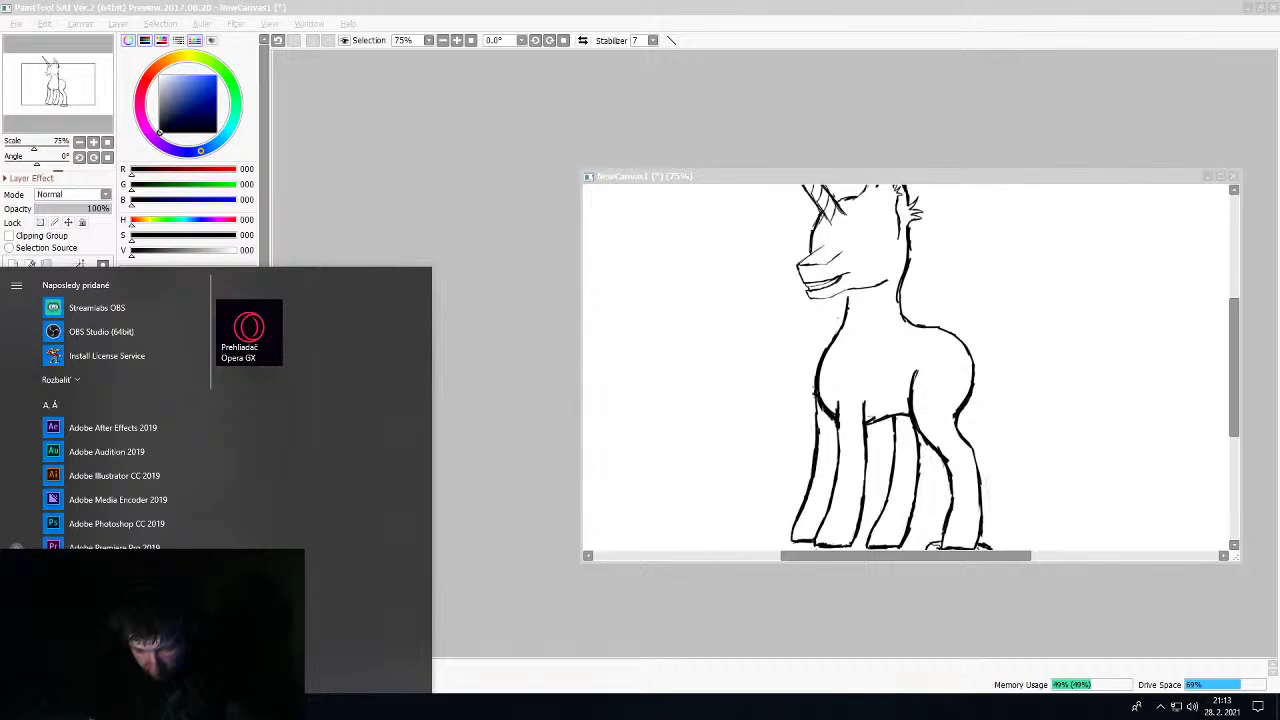
scroll(120, 410, "down", 10)
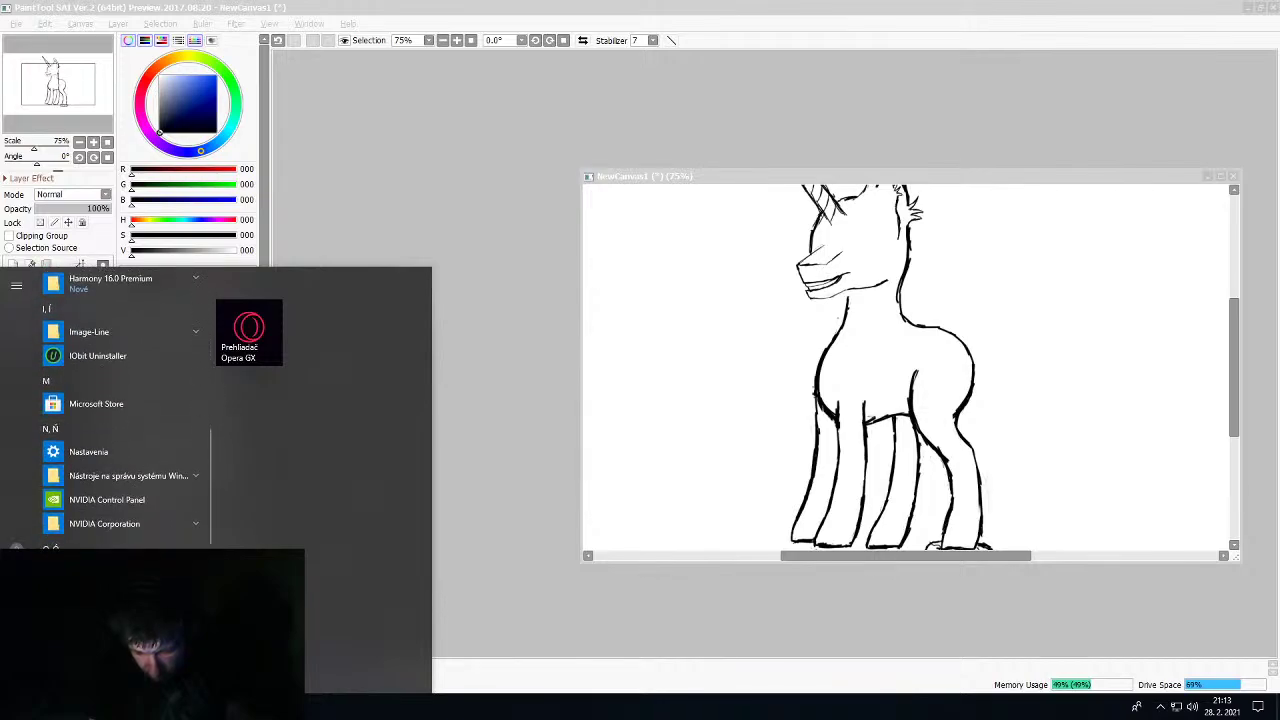
scroll(120, 420, "down", 10)
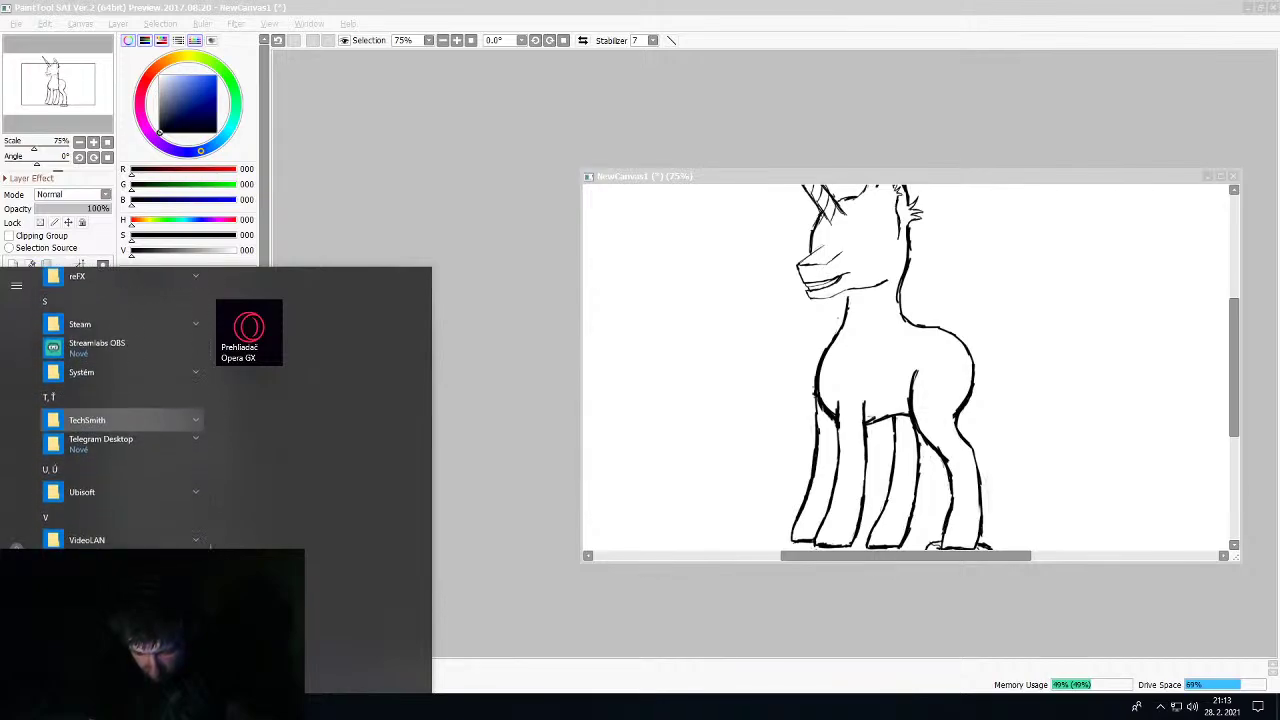
scroll(120, 420, "down", 2)
scroll(120, 420, "up", 3)
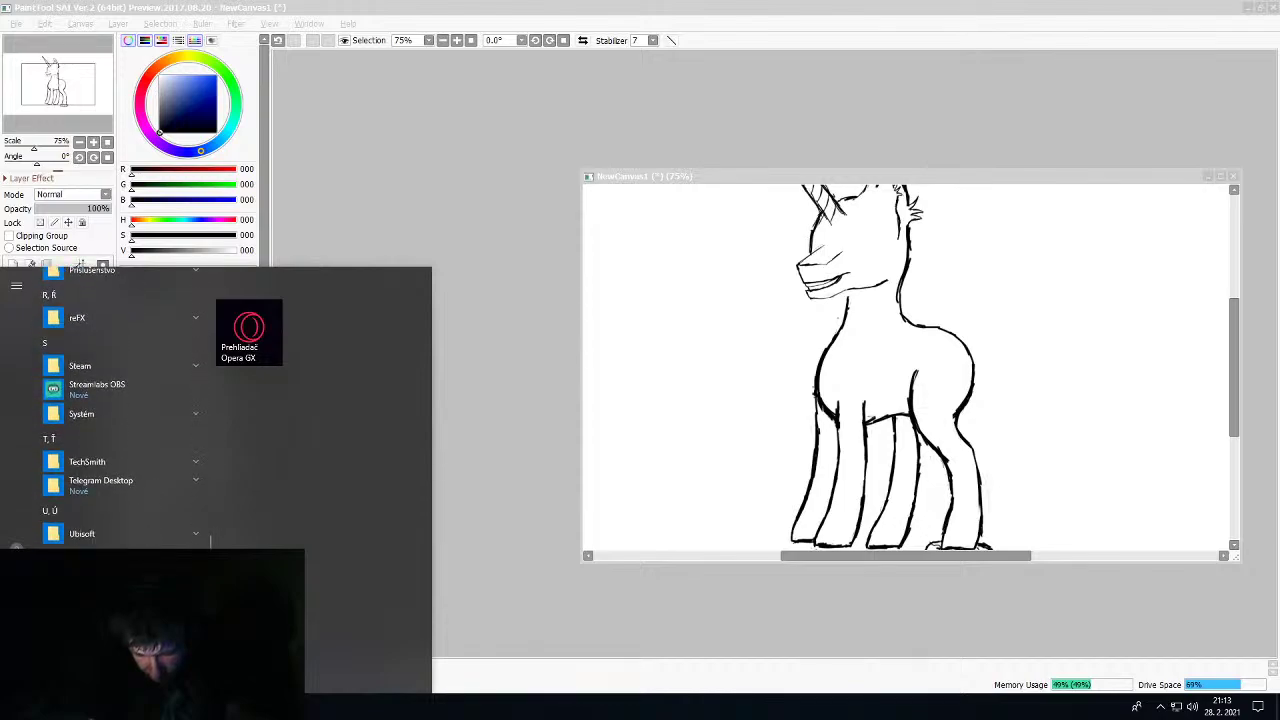
scroll(120, 410, "up", 4)
scroll(120, 420, "down", 3)
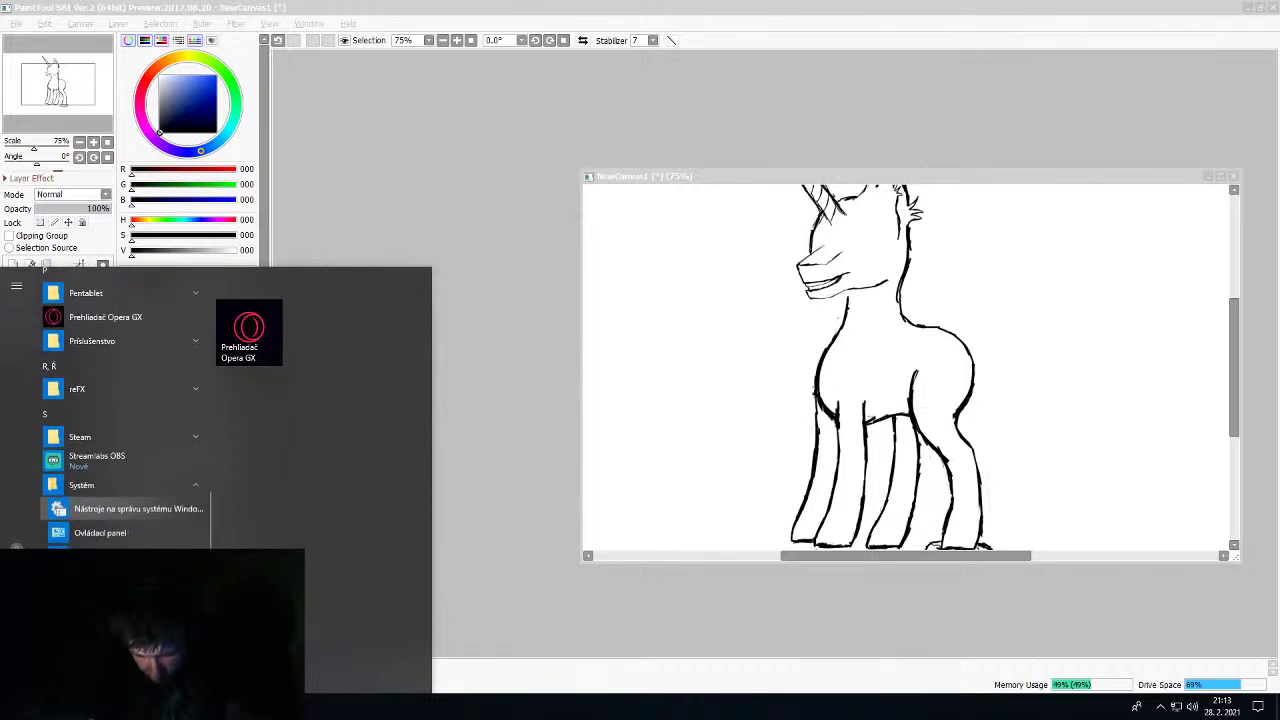
left_click(100, 549)
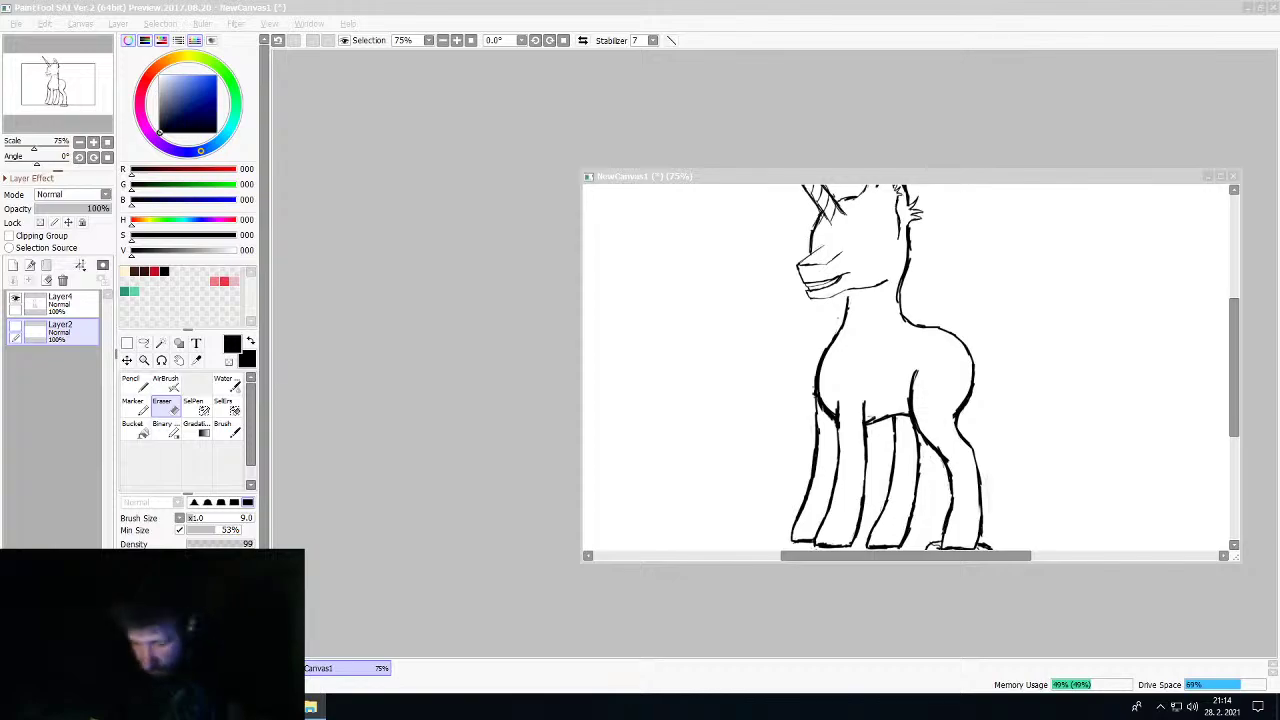
left_click(330, 545)
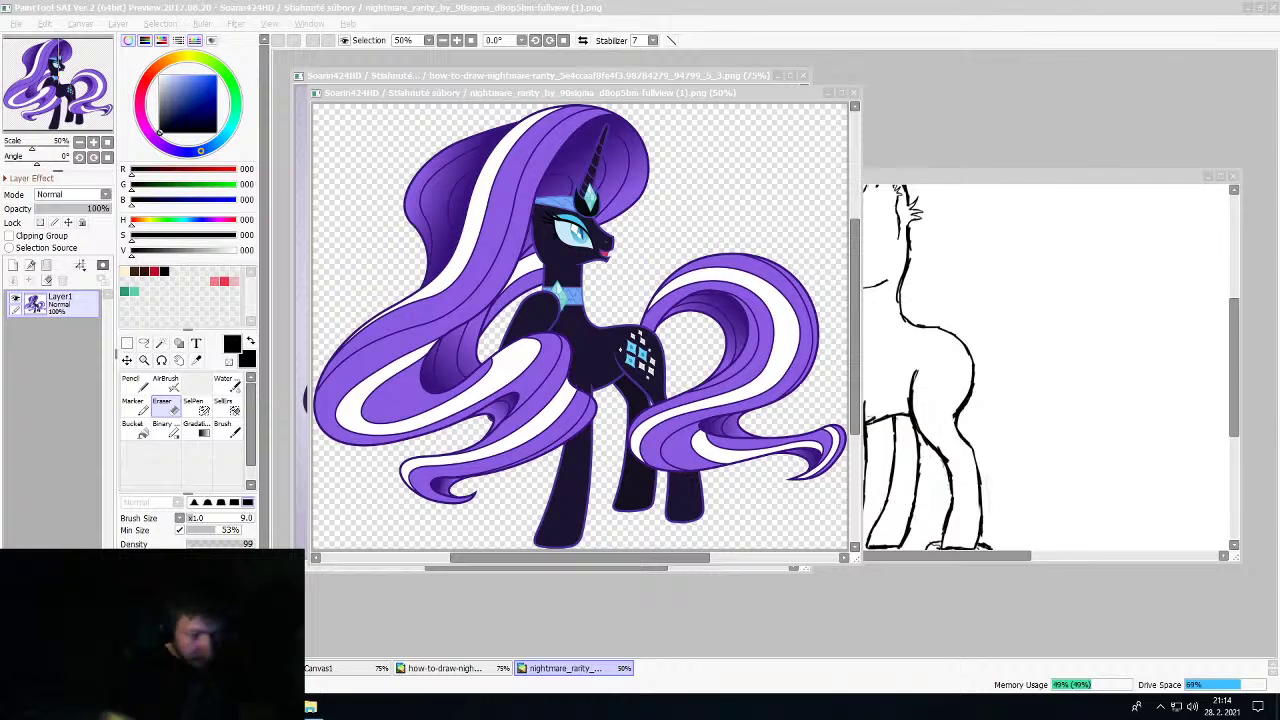
Stack the two reference image windows along the right side of the workspace, shrinking the nightmare_rarity window to fit
left_click(1015, 178)
left_click_drag(1068, 180, 710, 267)
left_click(703, 100)
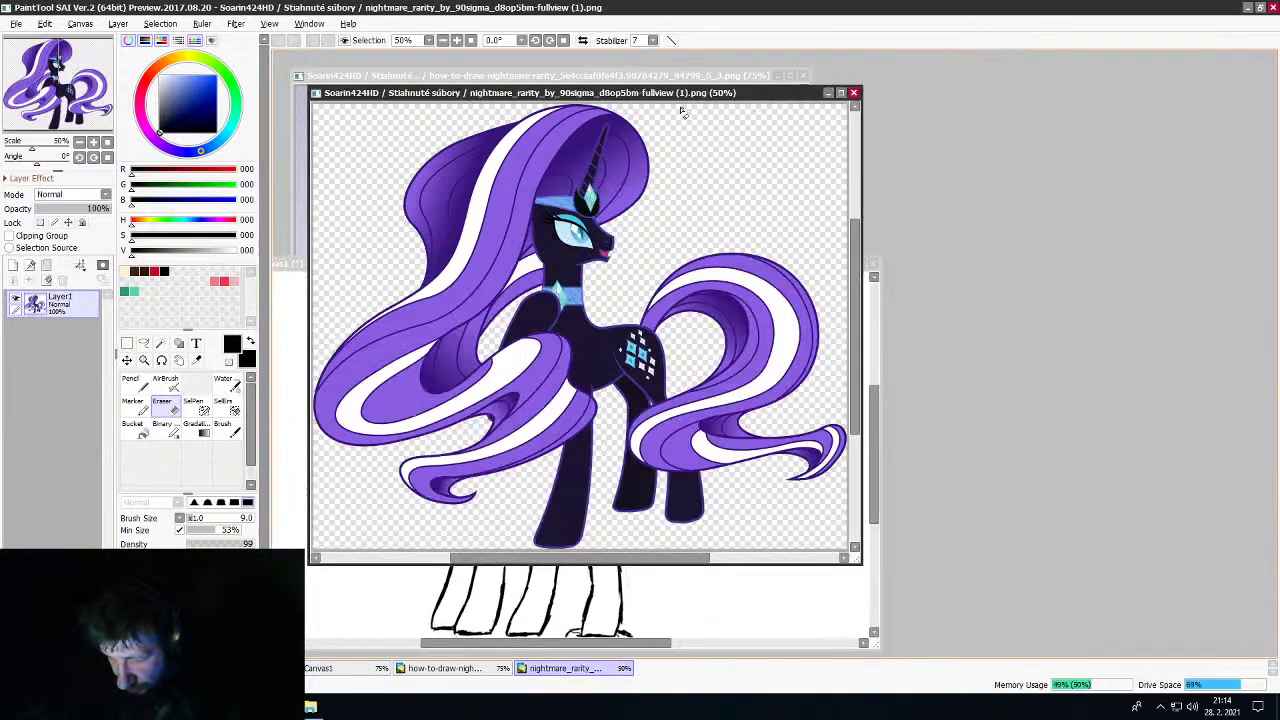
left_click_drag(685, 99, 1093, 79)
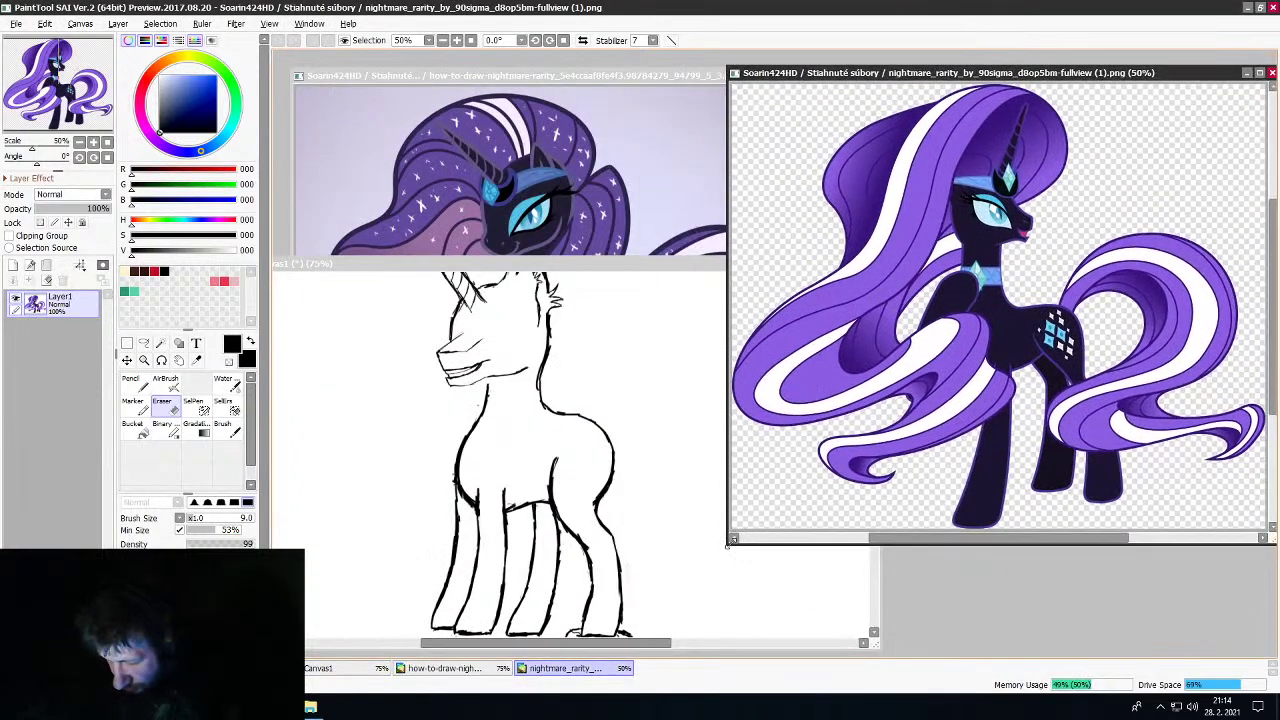
left_click_drag(726, 545, 900, 406)
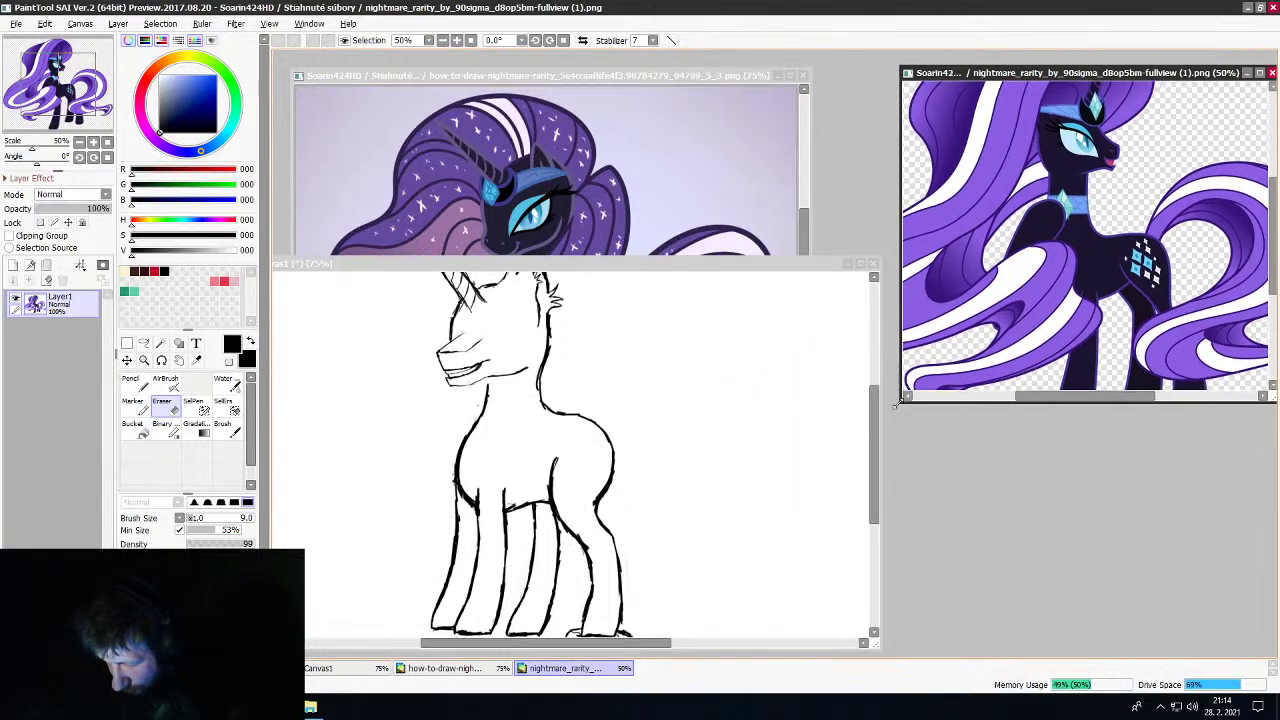
mouse_move(595, 83)
left_mouse_down()
mouse_move(999, 299)
mouse_move(1136, 262)
mouse_move(1205, 262)
left_mouse_up()
Place the sketch canvas window beside the references and extend it to the full workspace height
left_click_drag(668, 266, 722, 64)
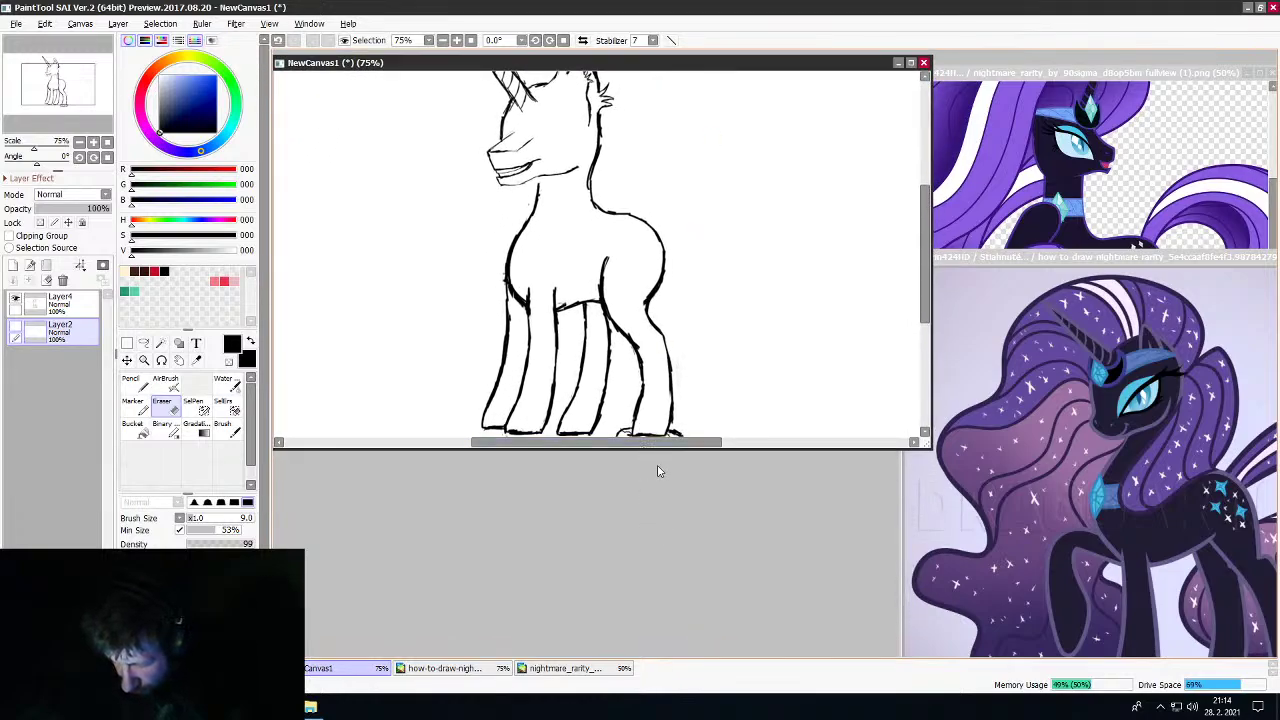
left_click_drag(656, 448, 678, 655)
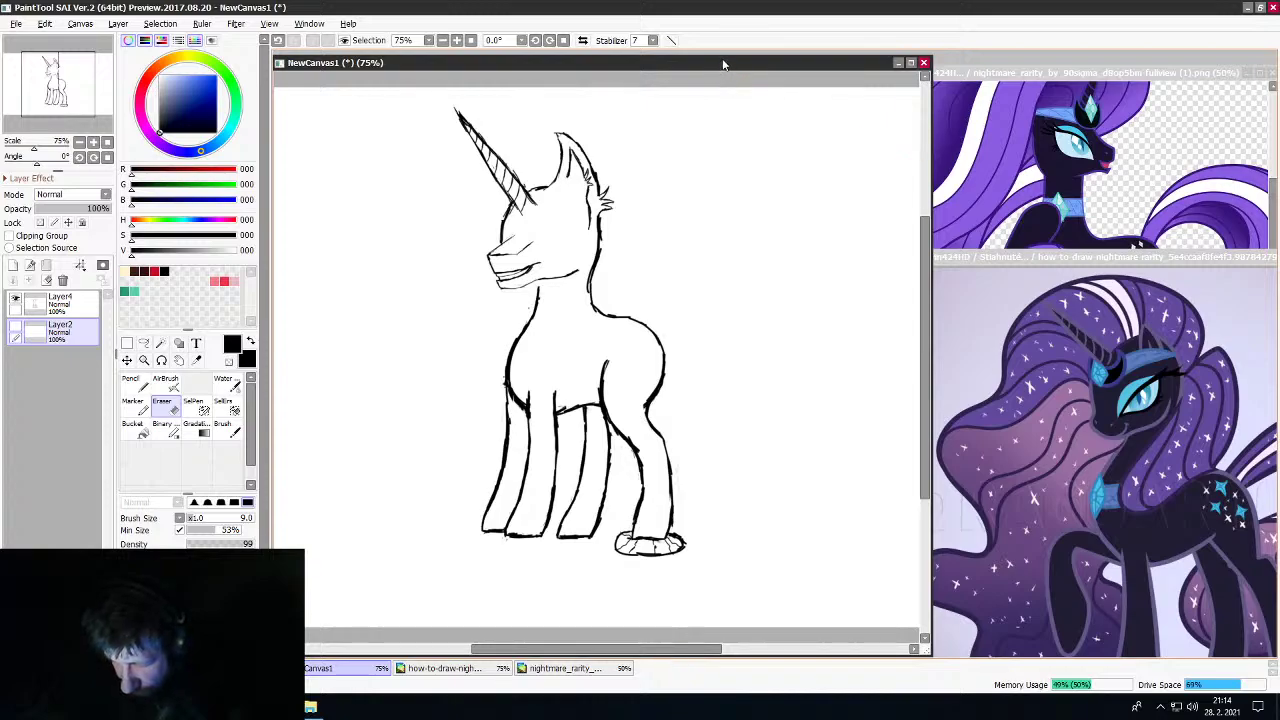
left_click_drag(718, 67, 717, 53)
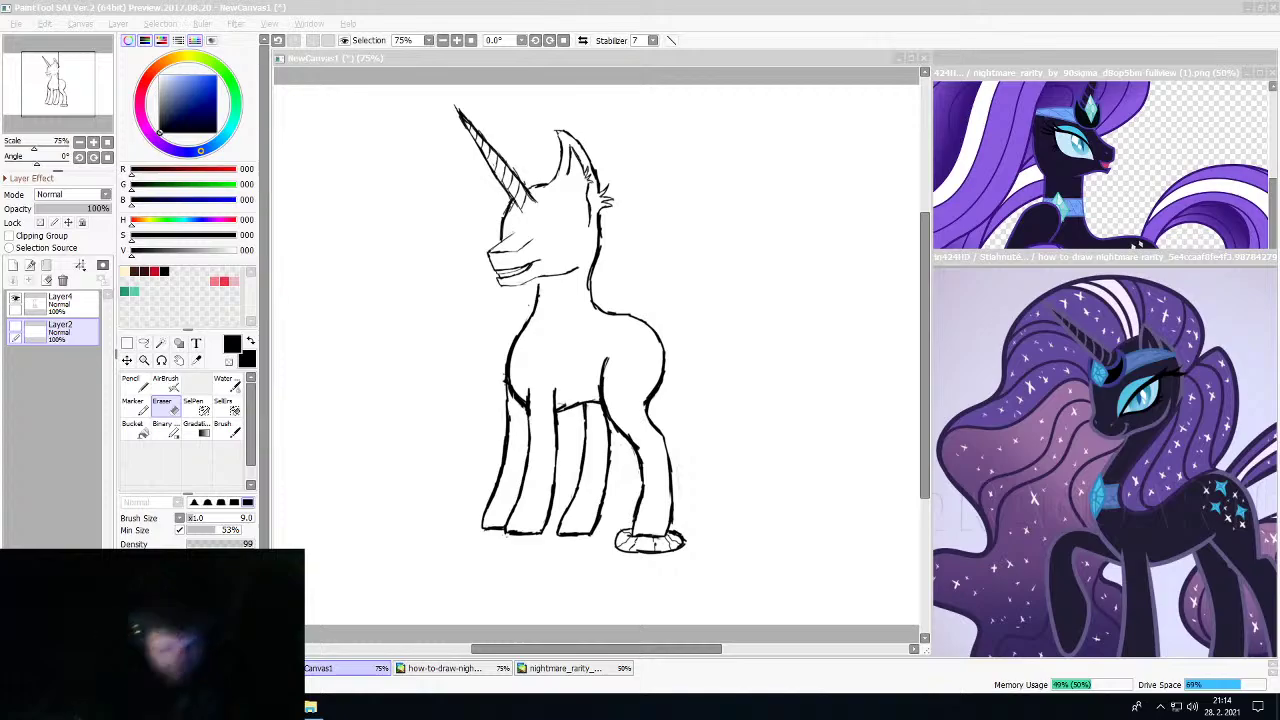
left_click(600, 68)
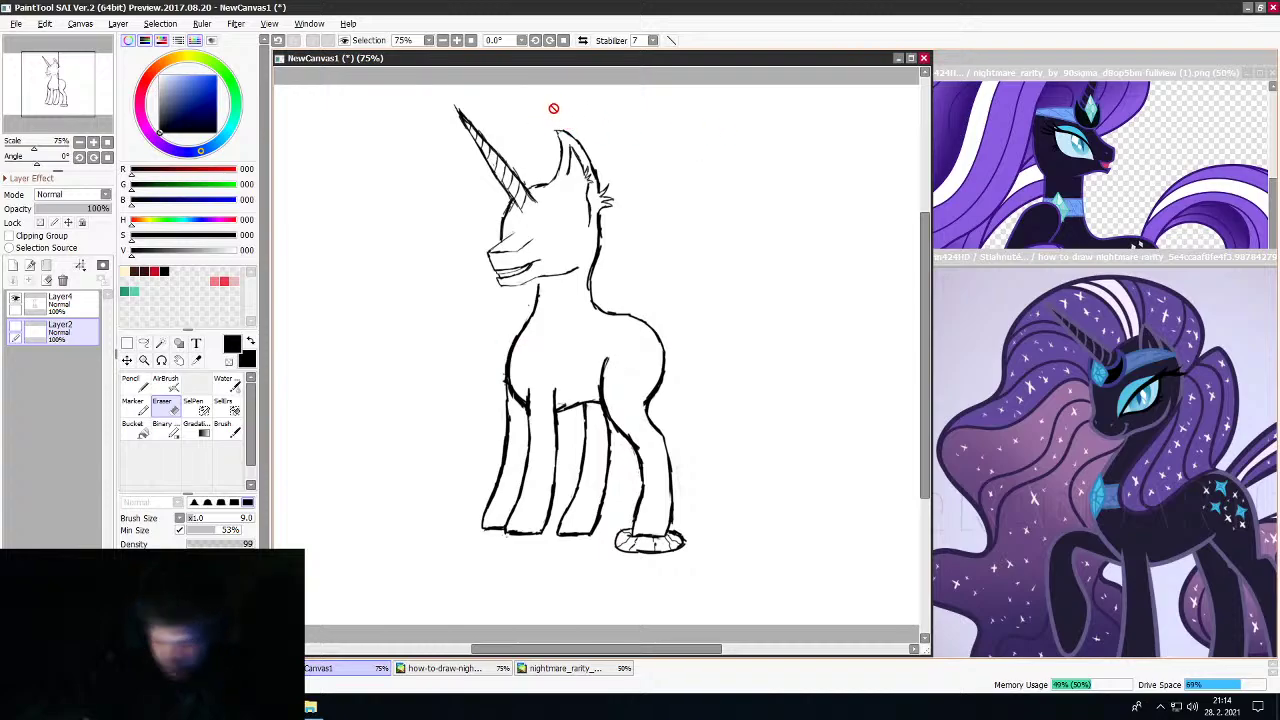
Delete the emptied Layer2 so that only the Layer4 sketch remains
scroll(614, 196, "down", 2)
scroll(614, 196, "down", 1)
scroll(572, 206, "up", 3)
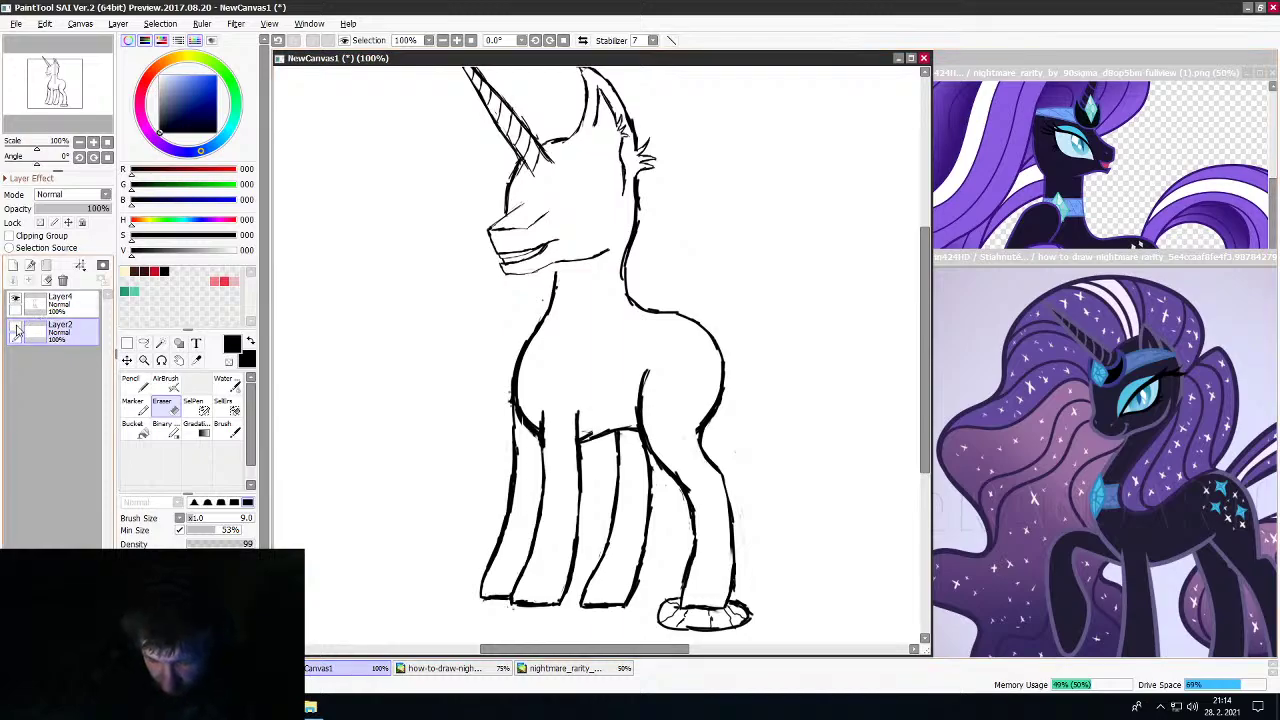
left_click(80, 266)
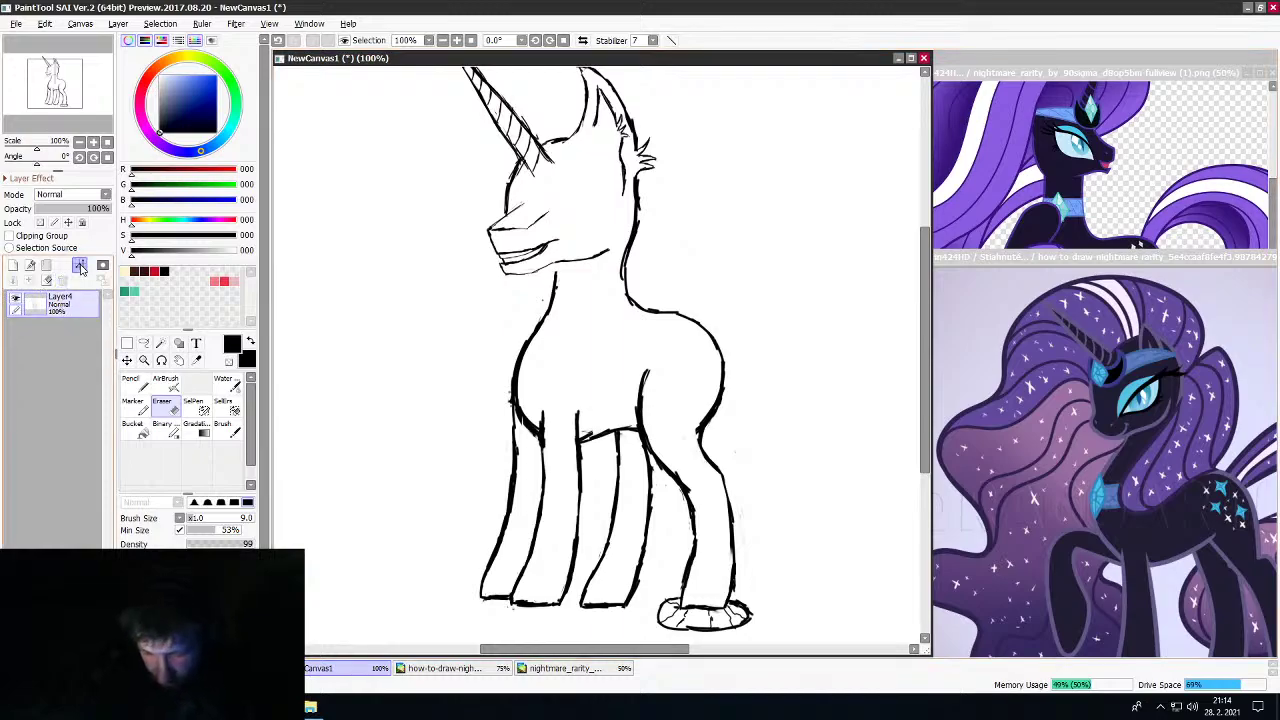
Redraw the tip and outer edge of the pony's ear on Layer4 with the Brush at size 2
scroll(490, 212, "down", 2)
scroll(490, 212, "up", 3)
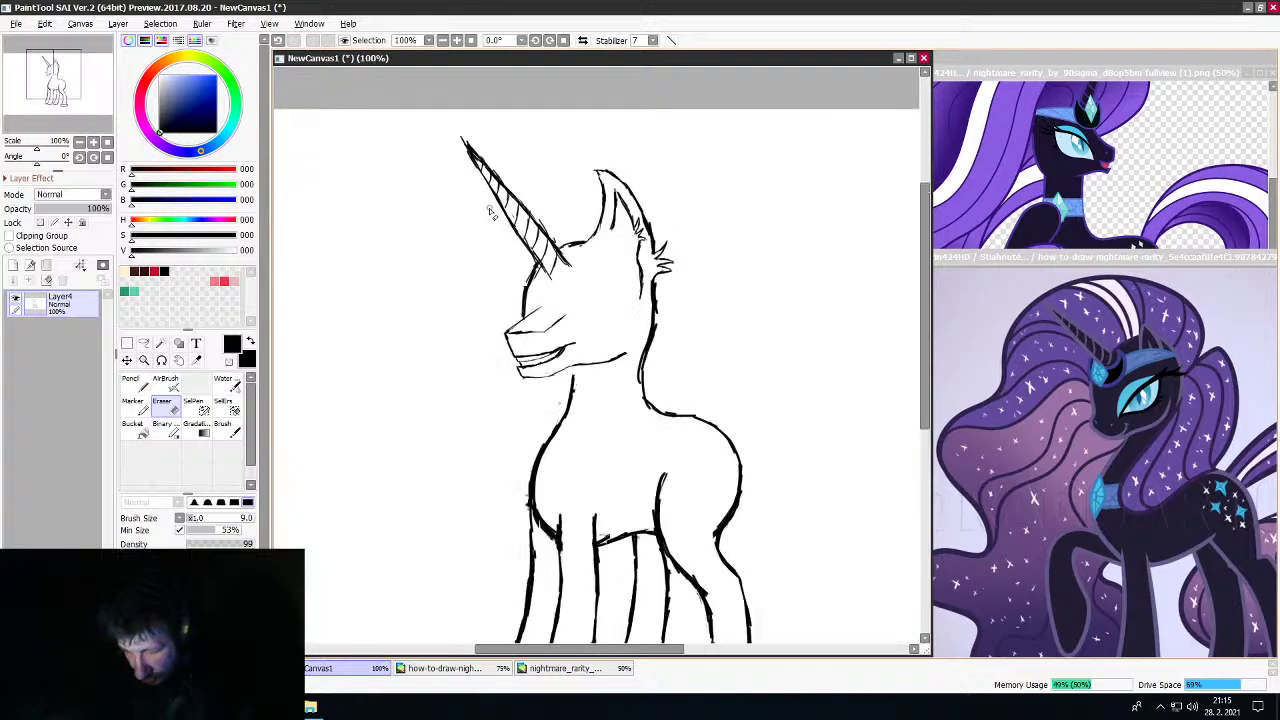
scroll(492, 214, "up", 3)
scroll(503, 224, "down", 3)
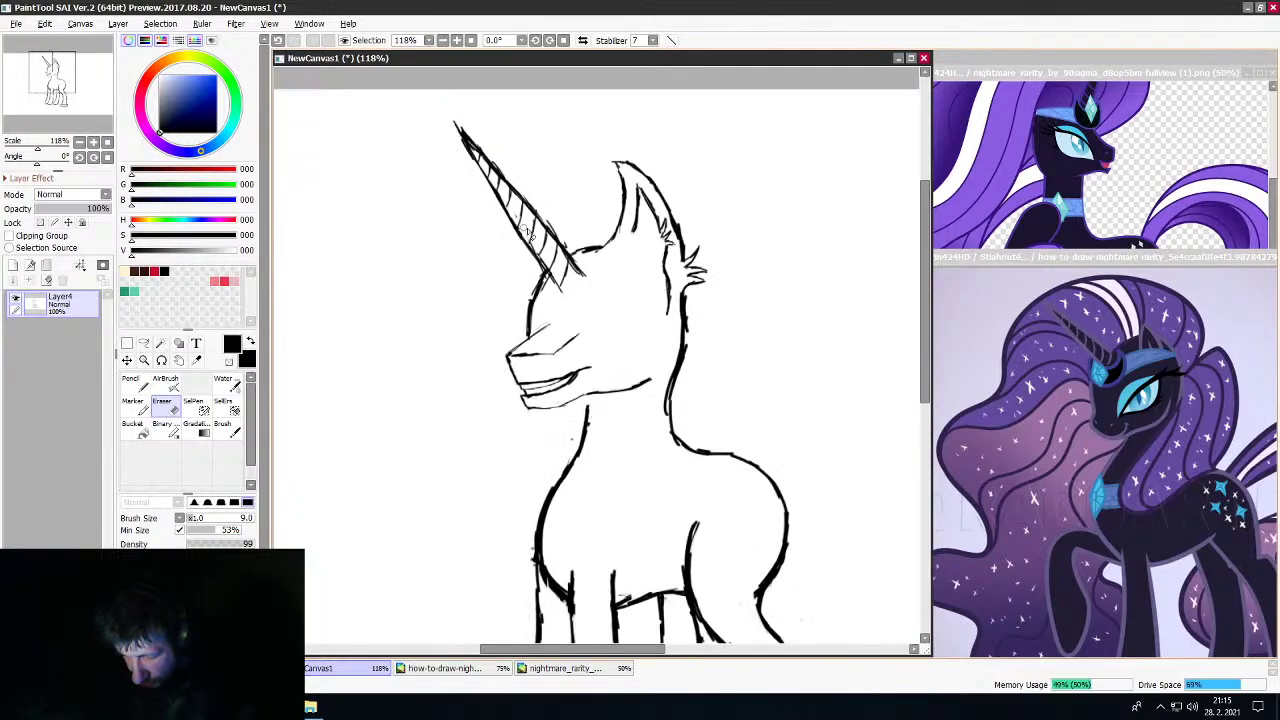
scroll(545, 228, "up", 3)
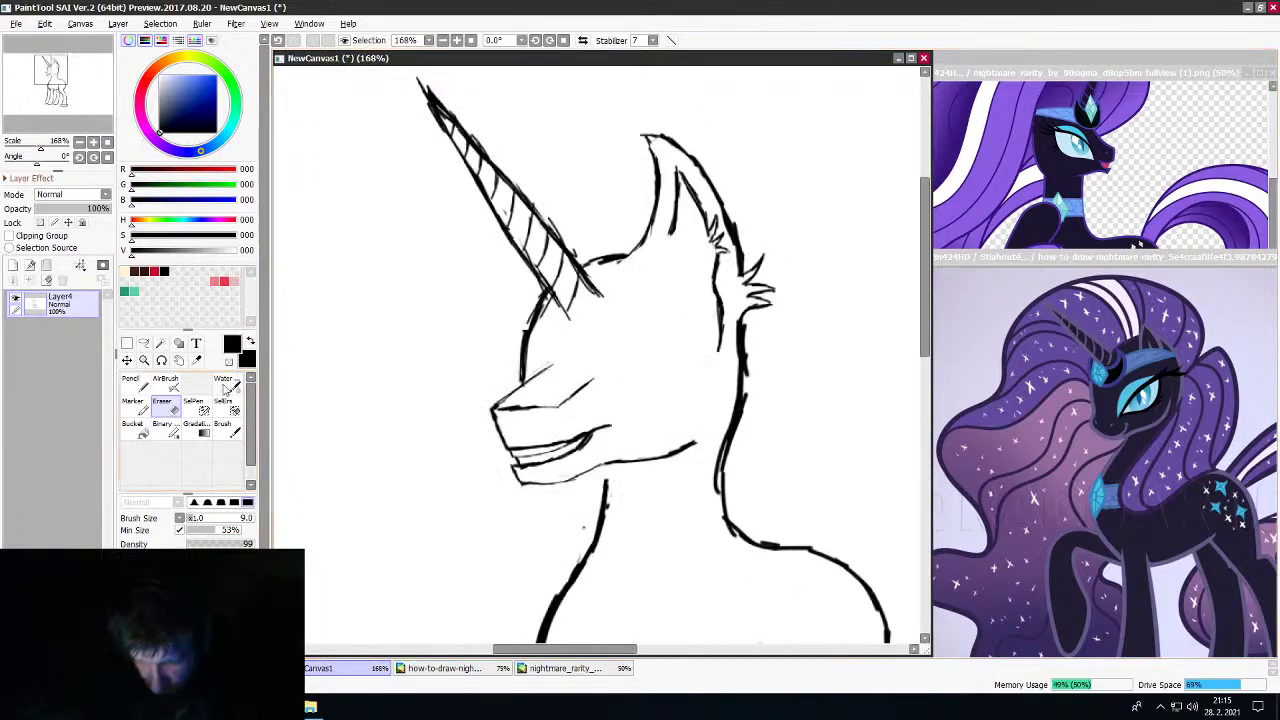
left_click(224, 428)
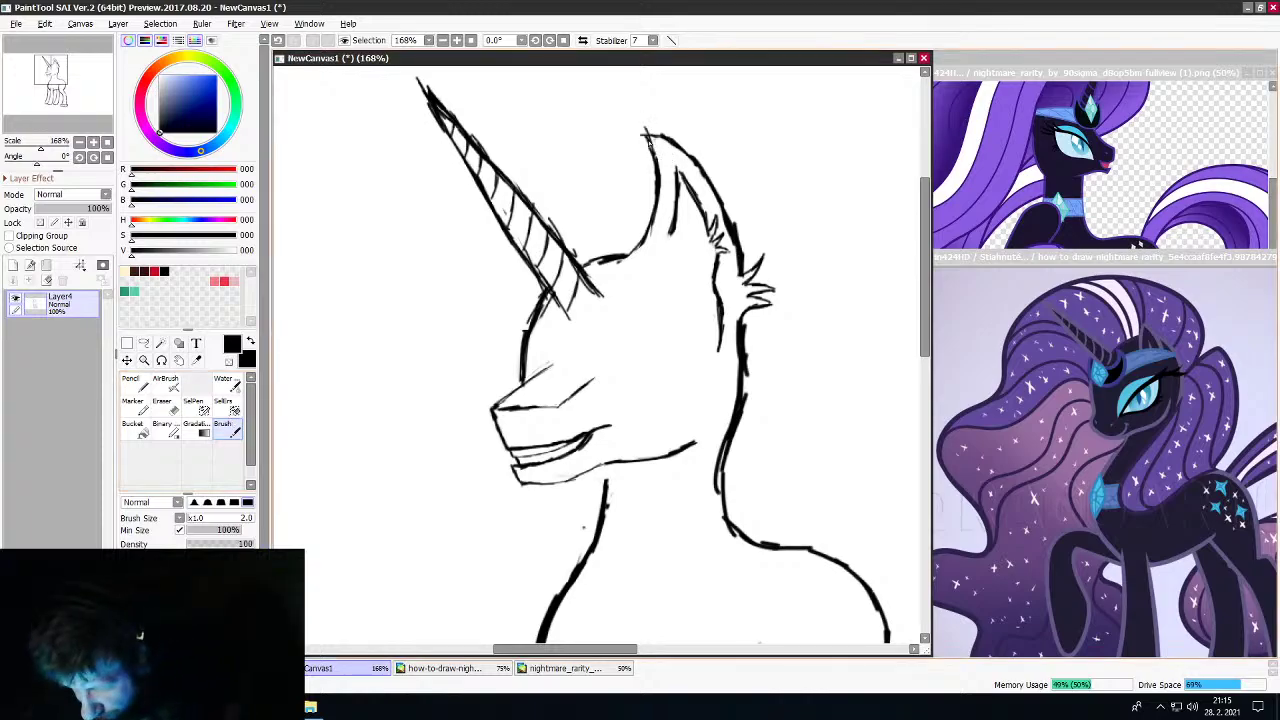
mouse_move(654, 156)
left_mouse_down()
mouse_move(688, 153)
mouse_move(666, 143)
mouse_move(722, 203)
mouse_move(717, 215)
mouse_move(715, 192)
mouse_move(740, 218)
mouse_move(724, 203)
mouse_move(744, 251)
left_mouse_up()
mouse_move(723, 193)
left_mouse_down()
mouse_move(743, 258)
mouse_move(698, 164)
left_mouse_up()
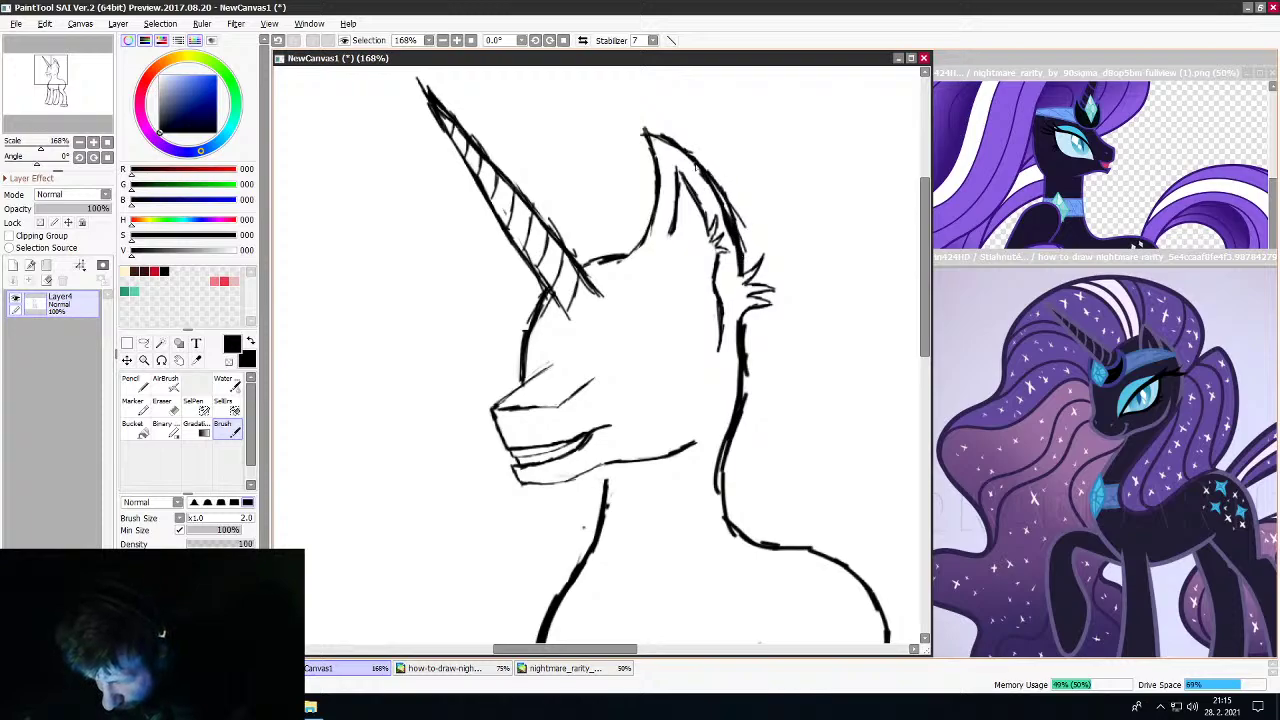
Clean up the strokes along the ear's outer edge with the Eraser at size 9
key("e")
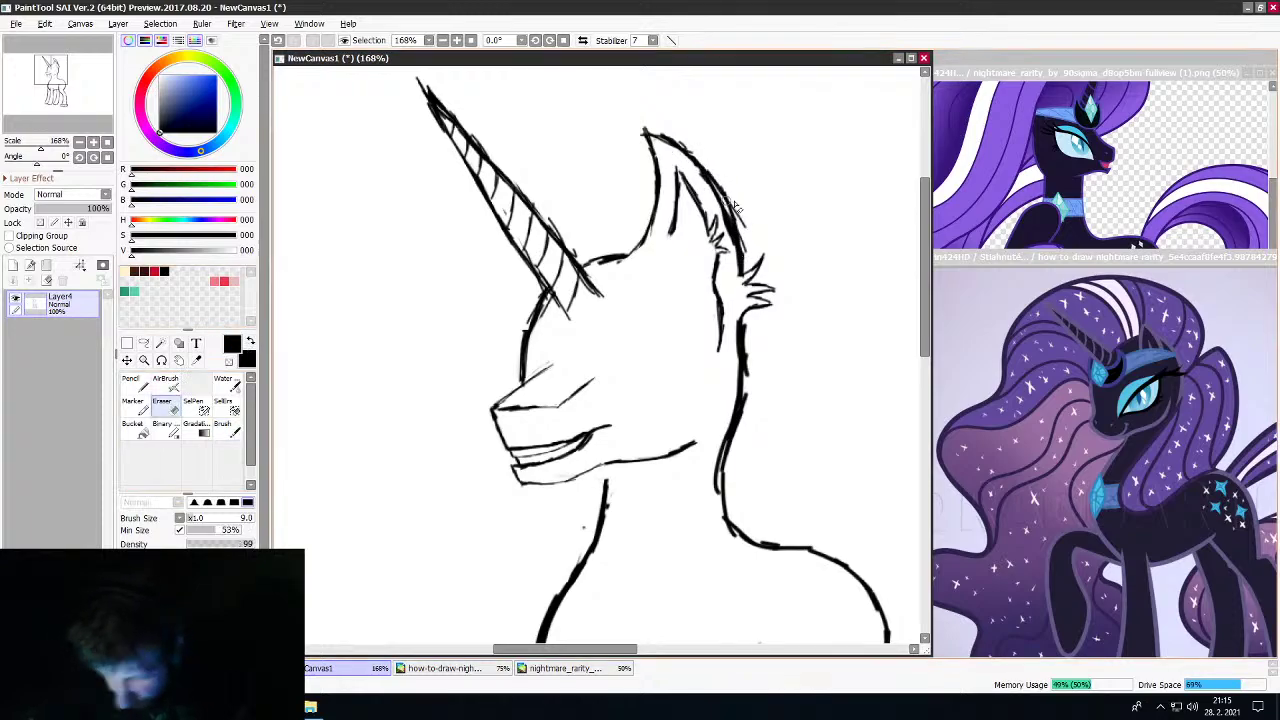
left_click_drag(692, 170, 740, 262)
scroll(740, 262, "down", 6)
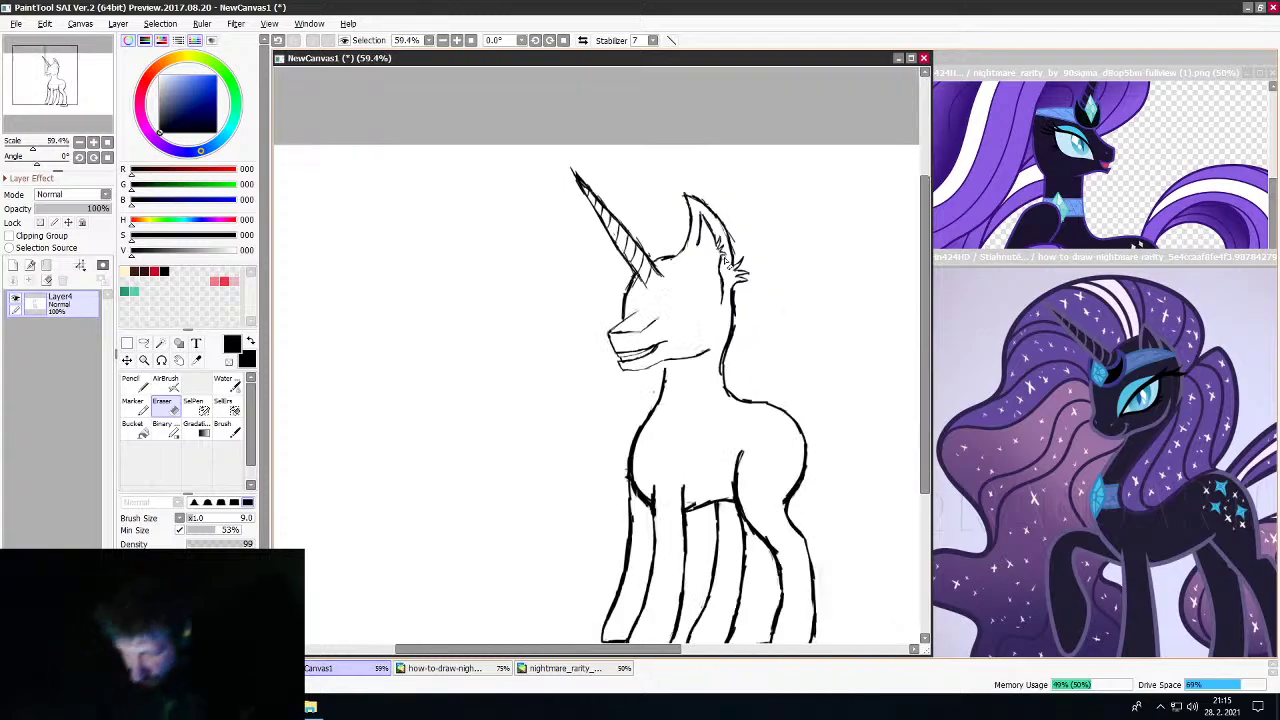
scroll(740, 262, "up", 4)
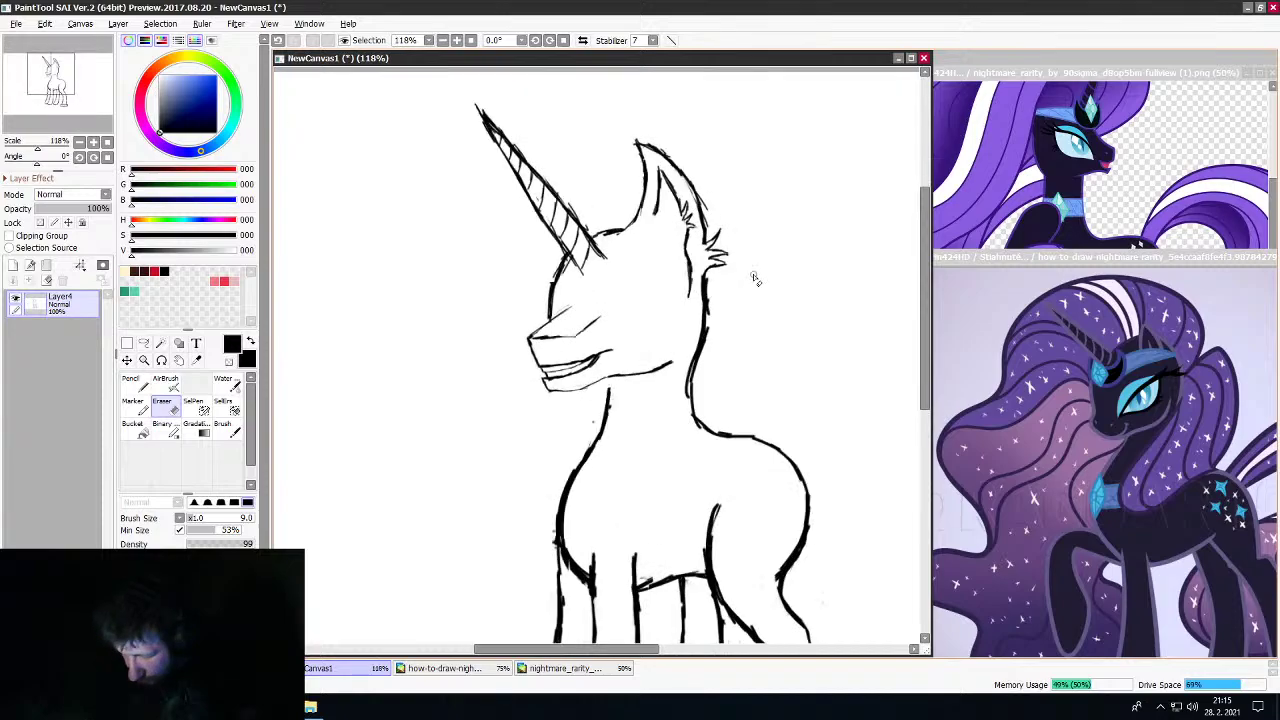
Zoom the full-body reference out to 70.7% and touch up the ear's outer edge on the sketch with the Brush at size 2
left_click(1121, 262)
scroll(1058, 455, "down", 1)
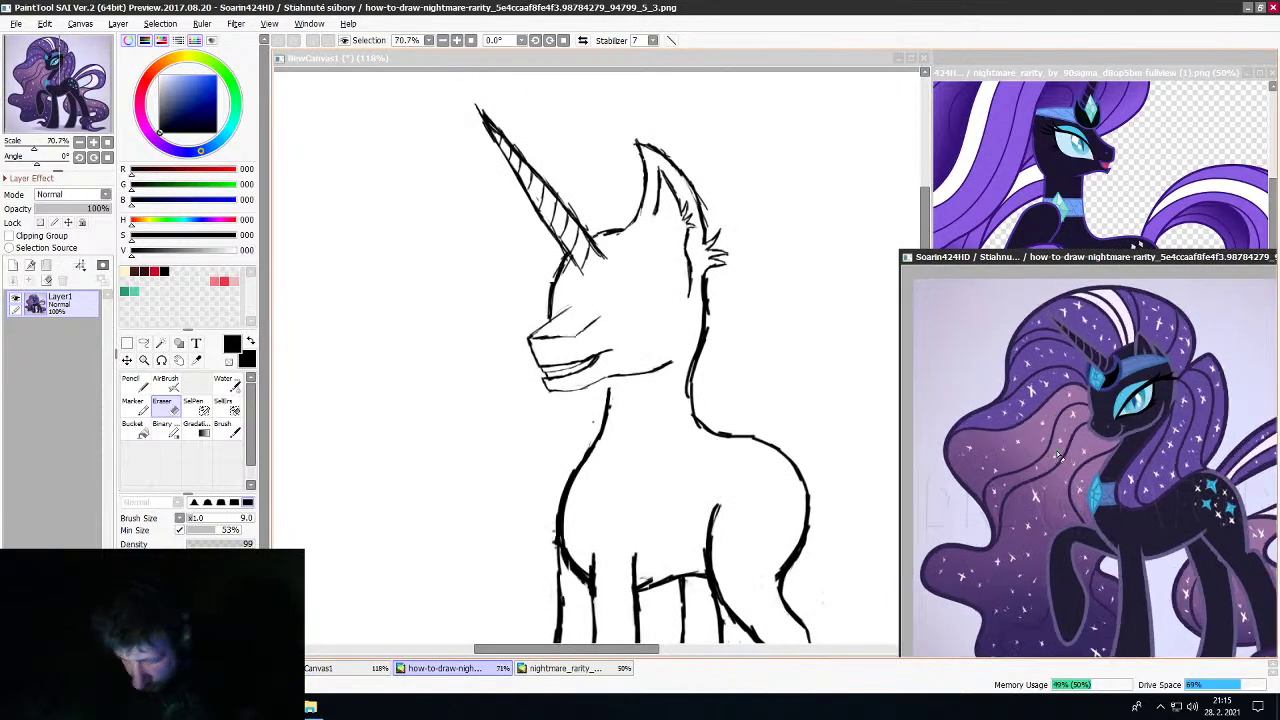
left_click(228, 428)
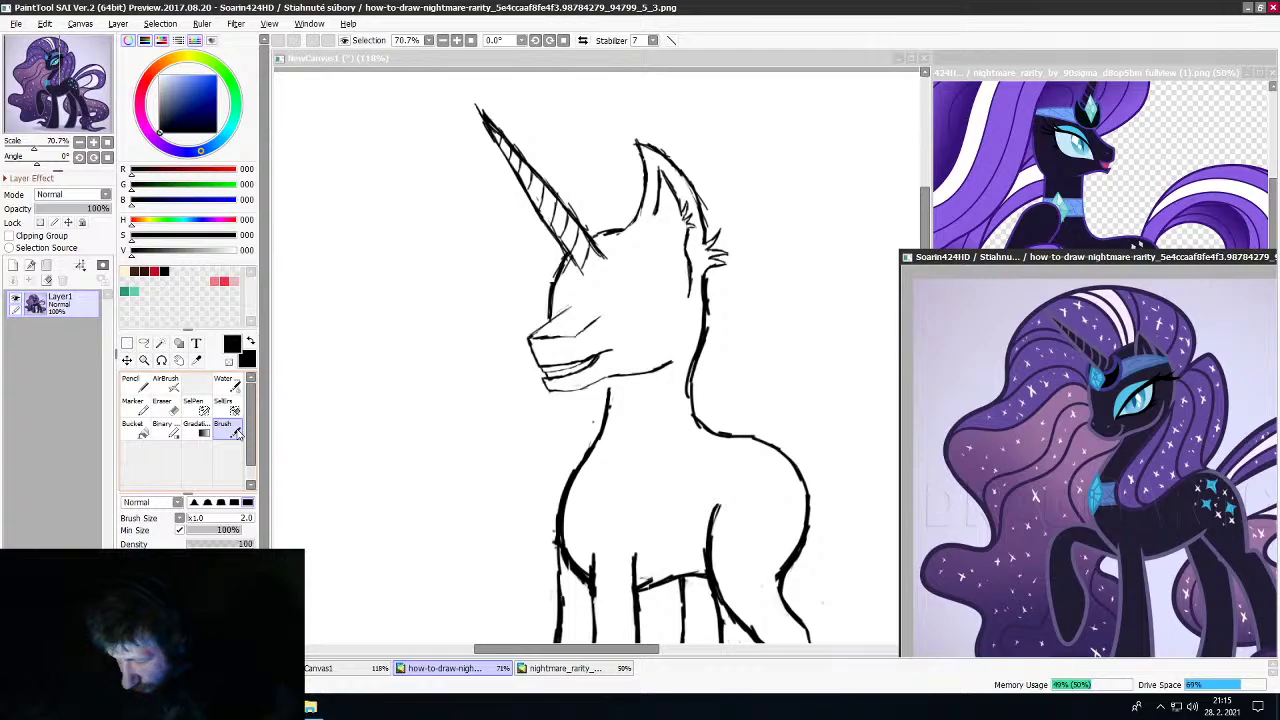
left_click(706, 212)
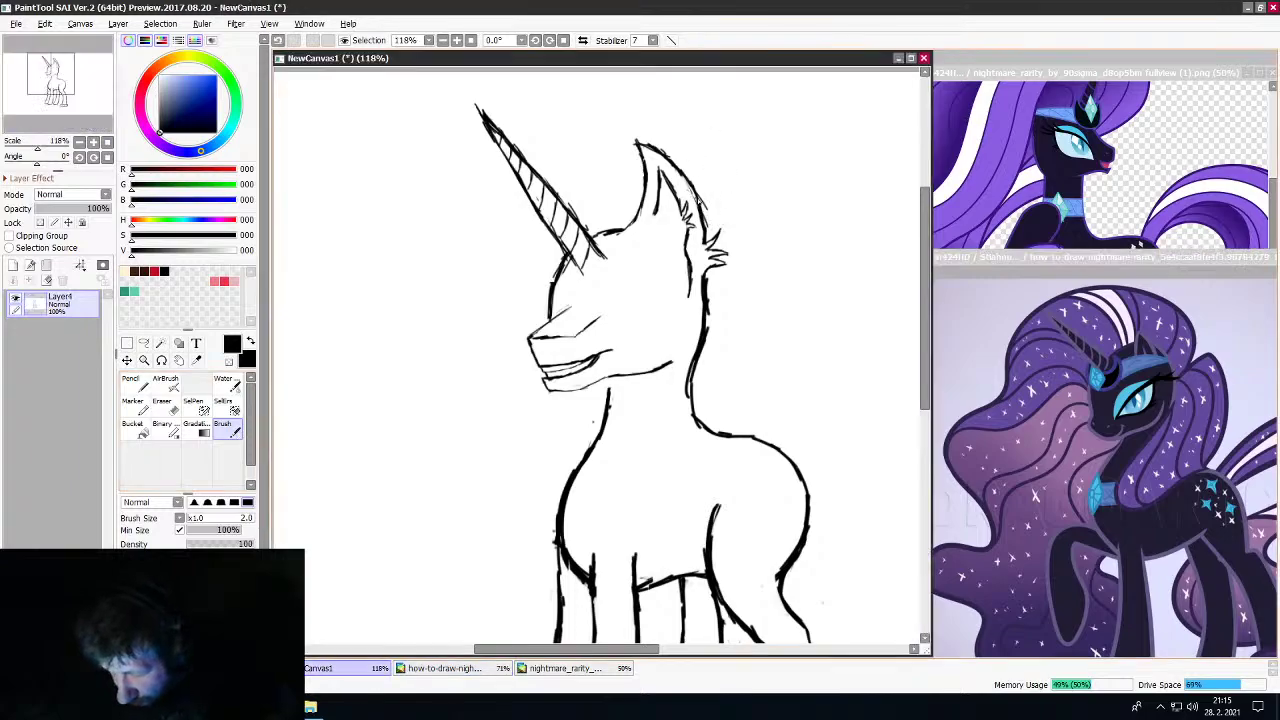
left_click_drag(698, 200, 709, 213)
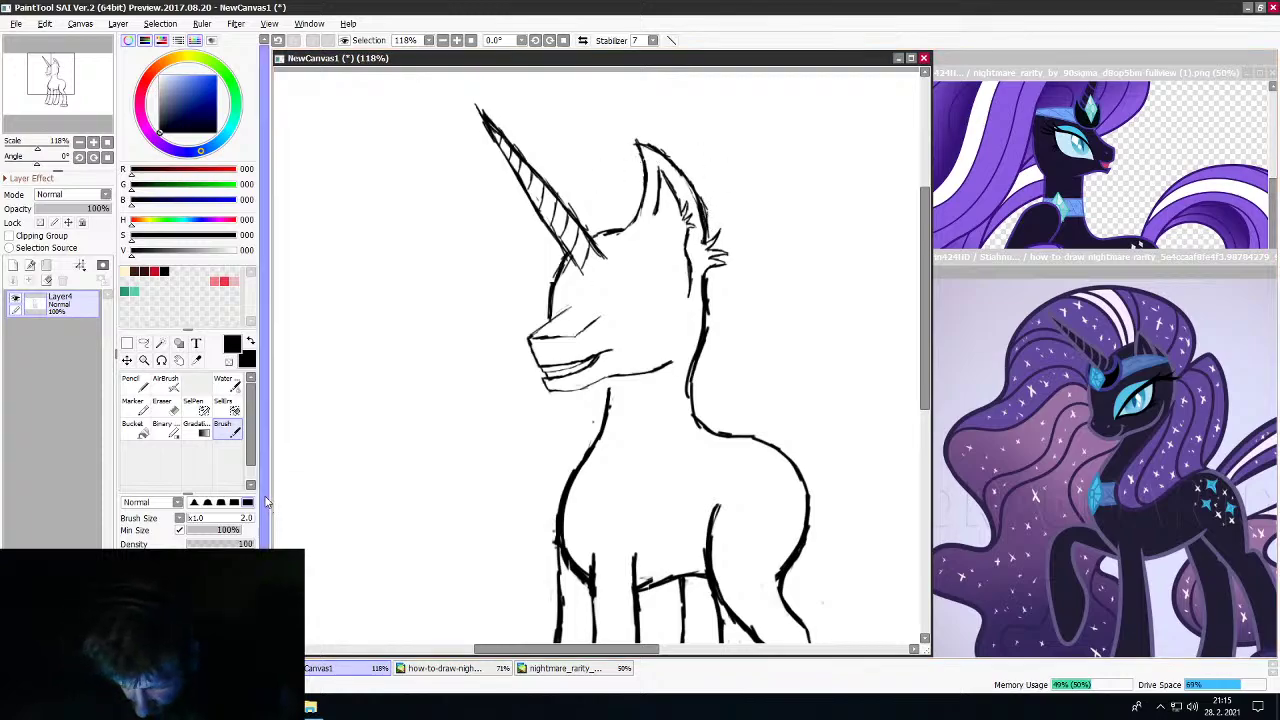
Try a curved mane stroke rising behind the ear with the Brush at size 4, and erase it after checking the whole figure
scroll(185, 400, "down", 2)
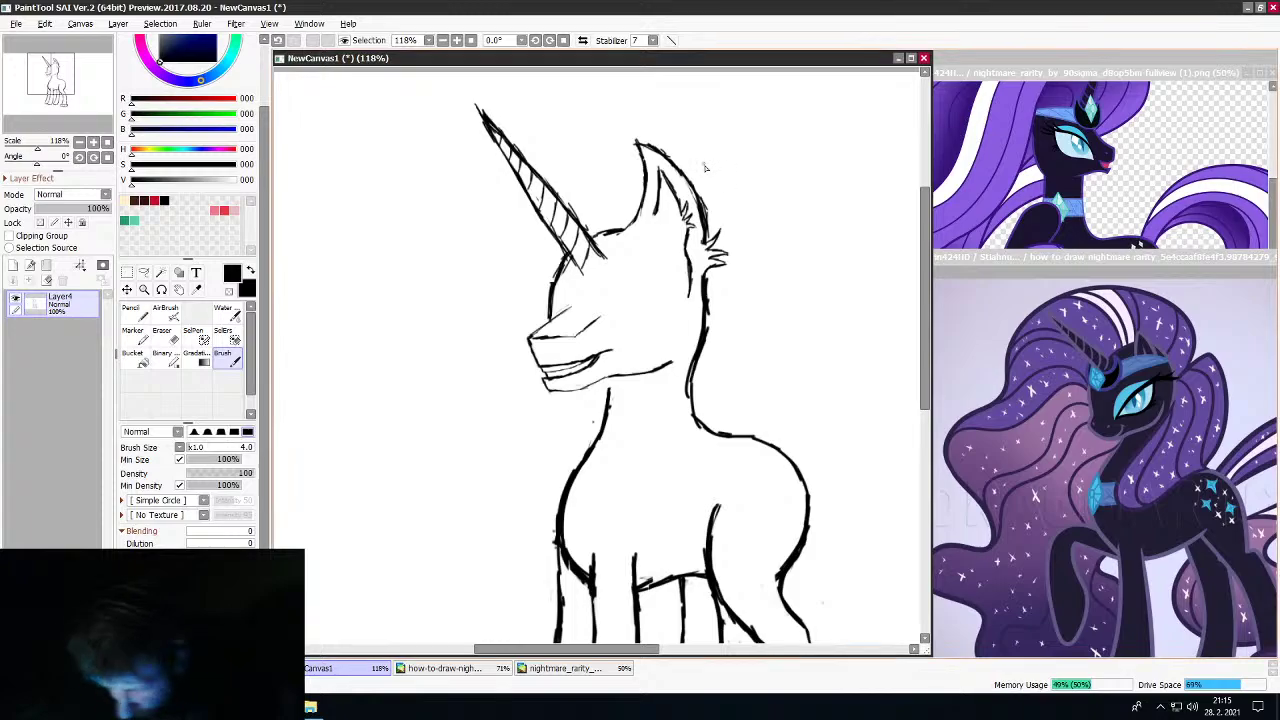
left_click_drag(697, 190, 698, 131)
scroll(719, 72, "down", 8)
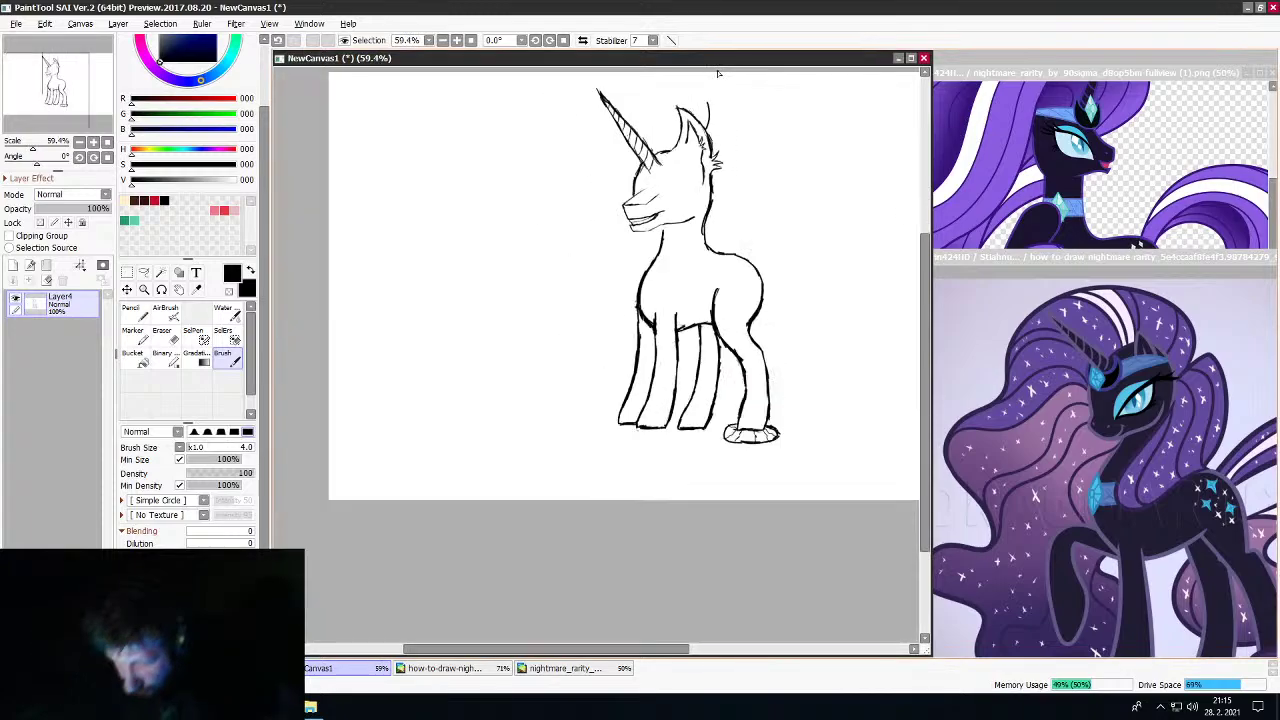
scroll(720, 70, "up", 5)
scroll(720, 70, "down", 4)
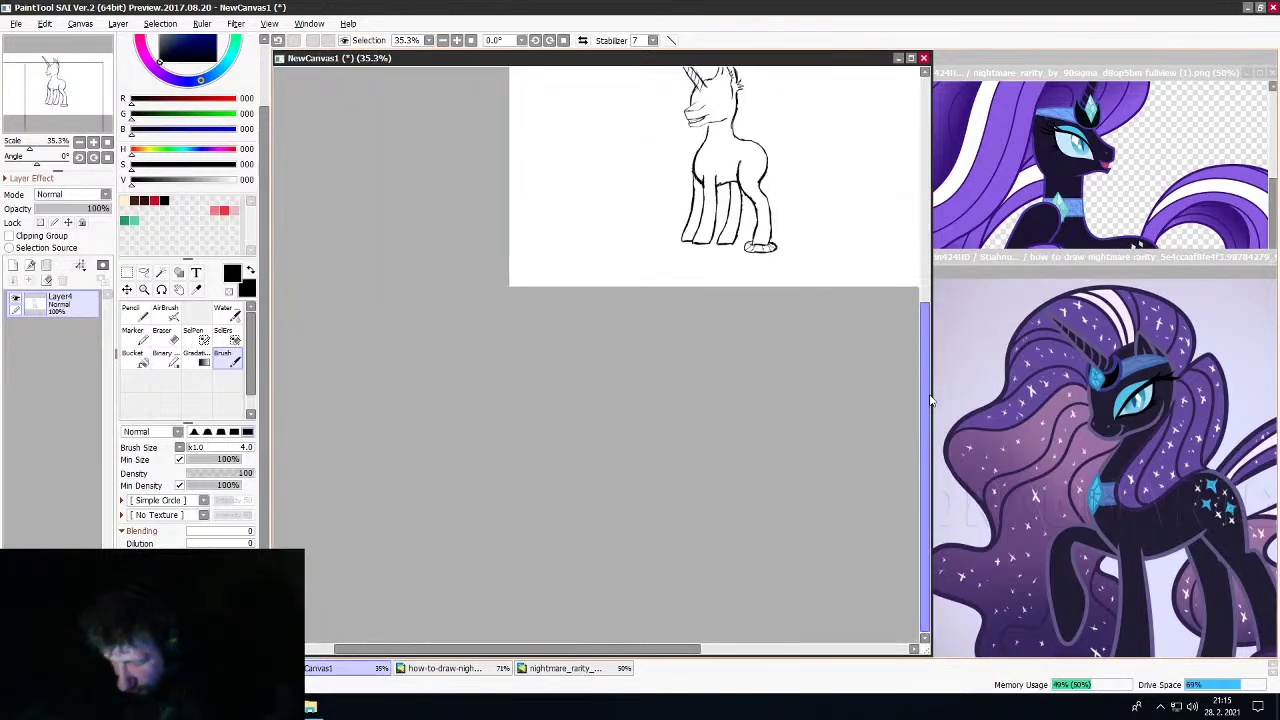
left_click_drag(932, 408, 918, 322)
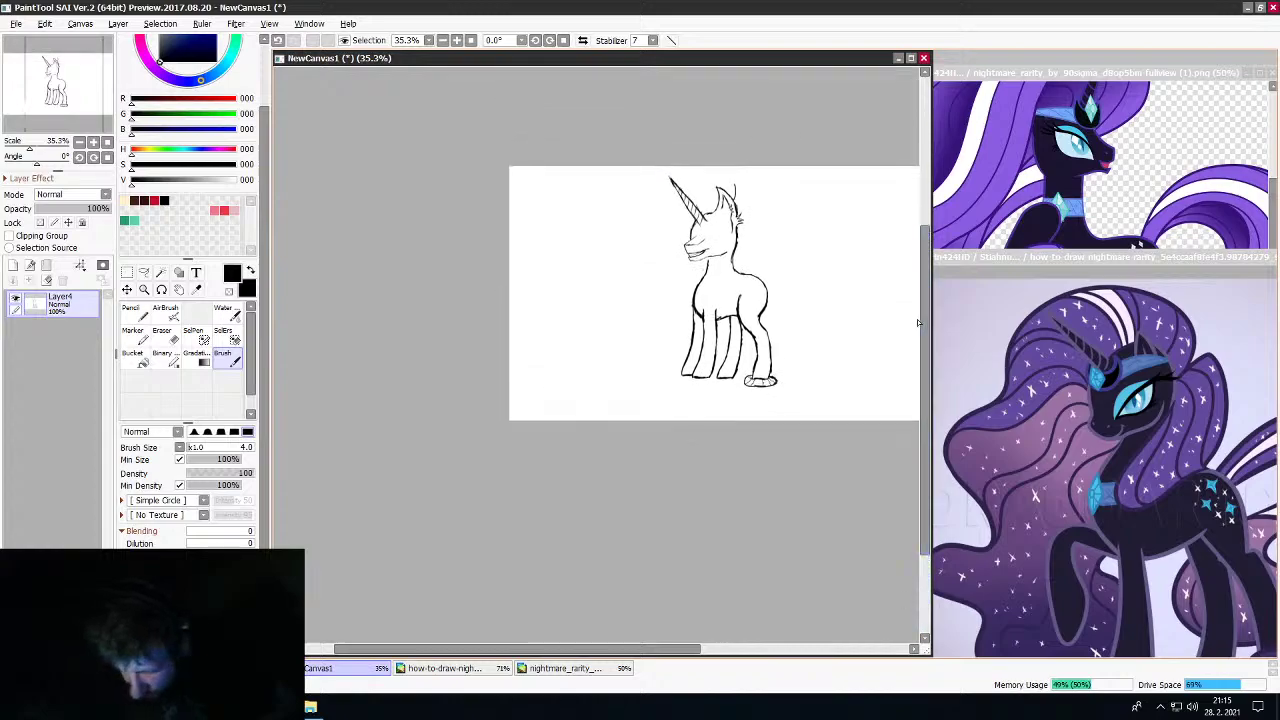
mouse_move(561, 648)
left_mouse_down()
mouse_move(608, 640)
mouse_move(628, 619)
left_mouse_up()
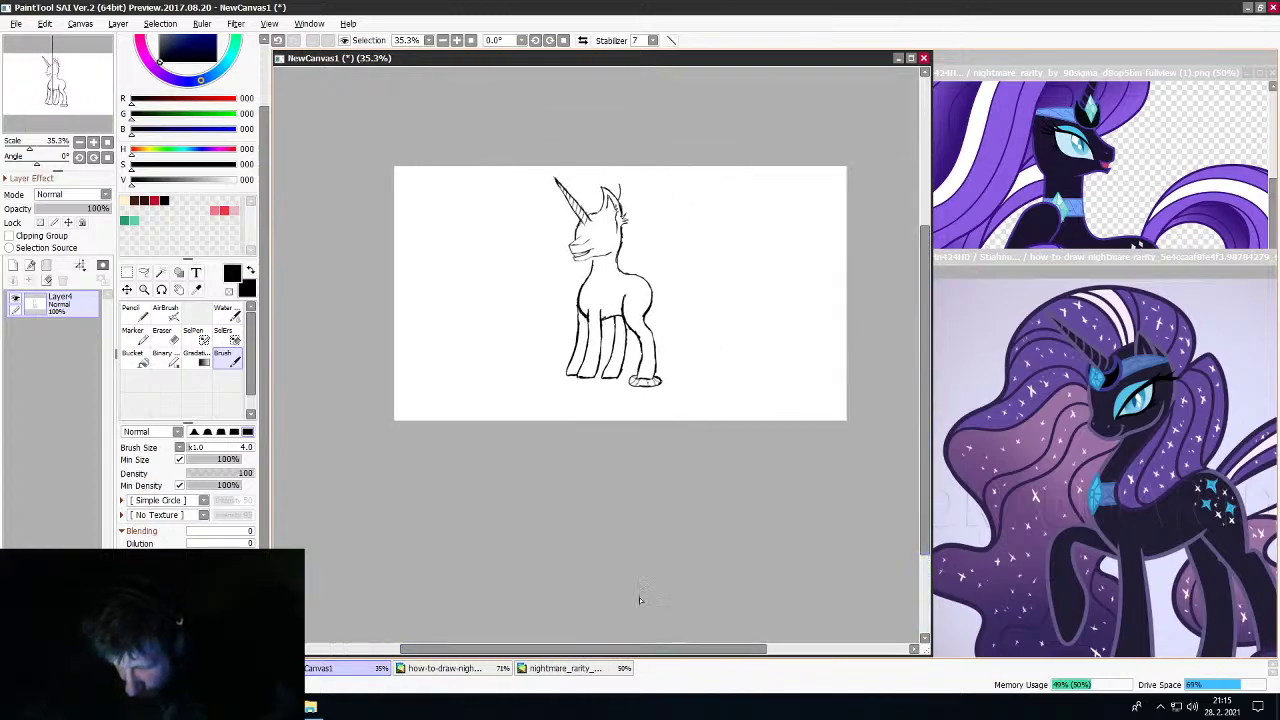
scroll(560, 475, "down", 2)
scroll(570, 300, "up", 4)
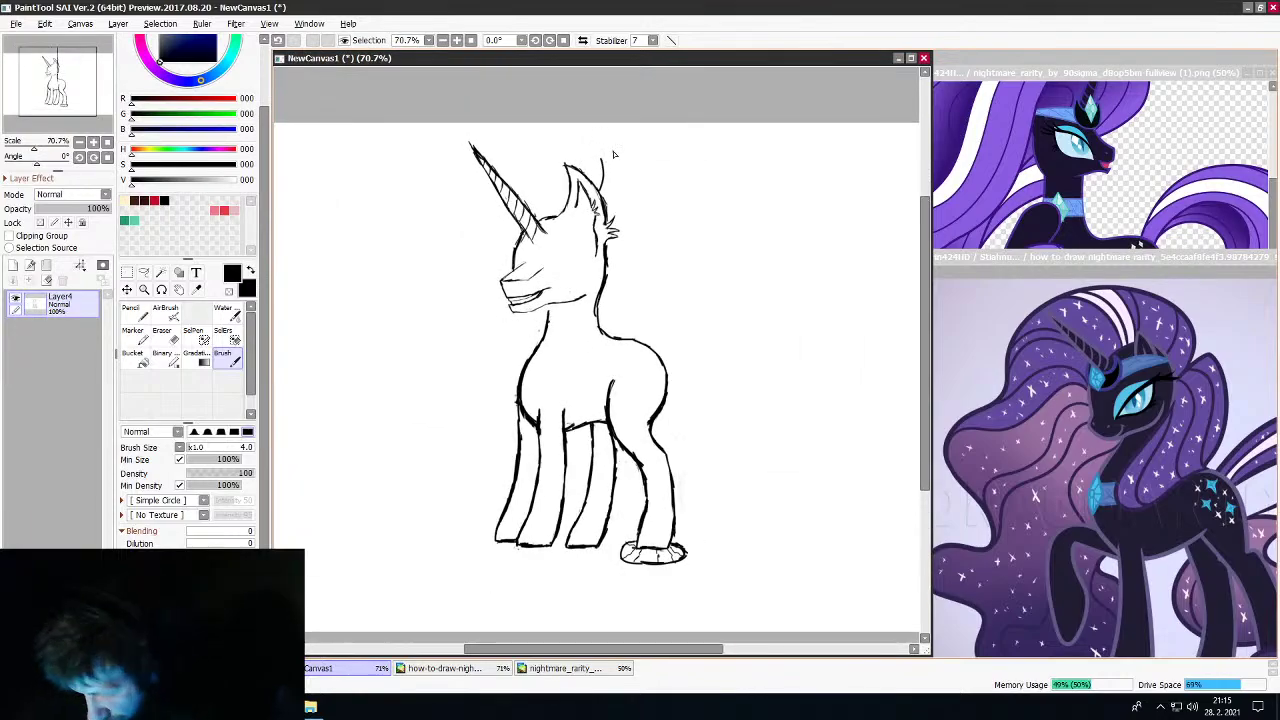
key("e")
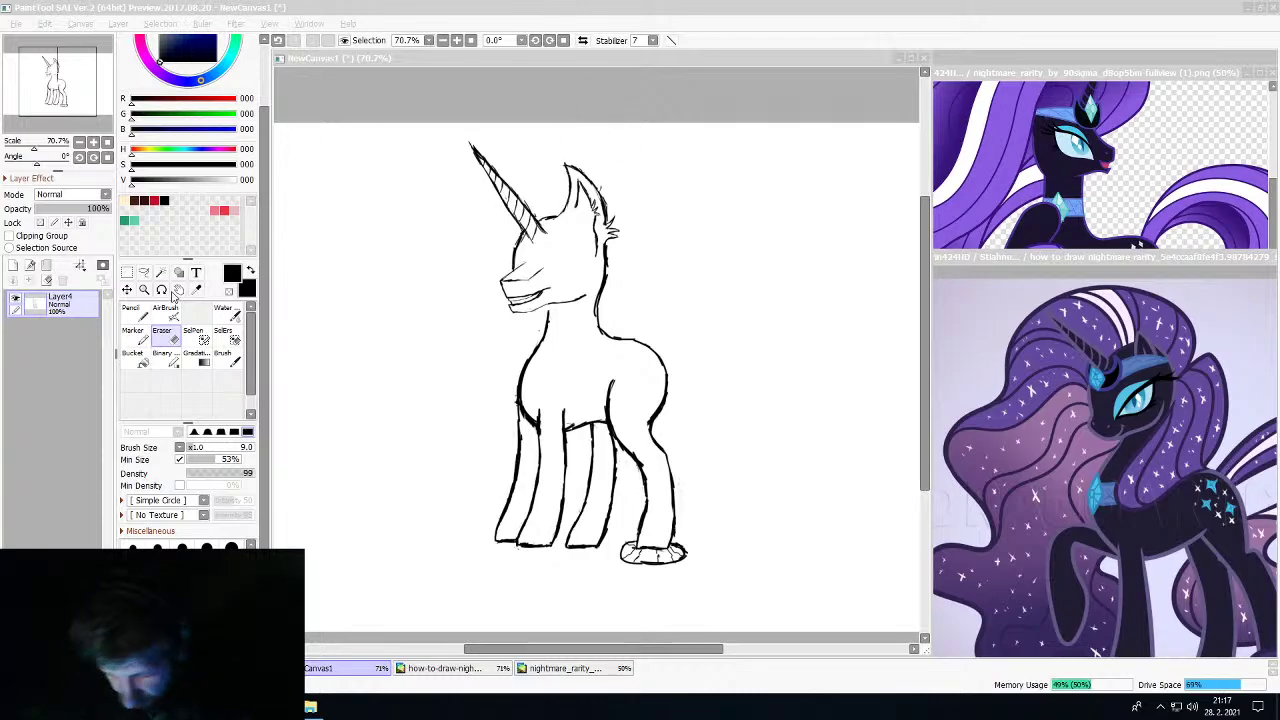
Select the whole pony with a rectangular selection, move it slightly lower on the canvas, and clear the selection
left_click(145, 262)
left_click(127, 272)
mouse_move(428, 130)
left_mouse_down()
mouse_move(543, 214)
mouse_move(746, 563)
mouse_move(746, 602)
left_mouse_up()
left_click_drag(643, 325, 649, 371)
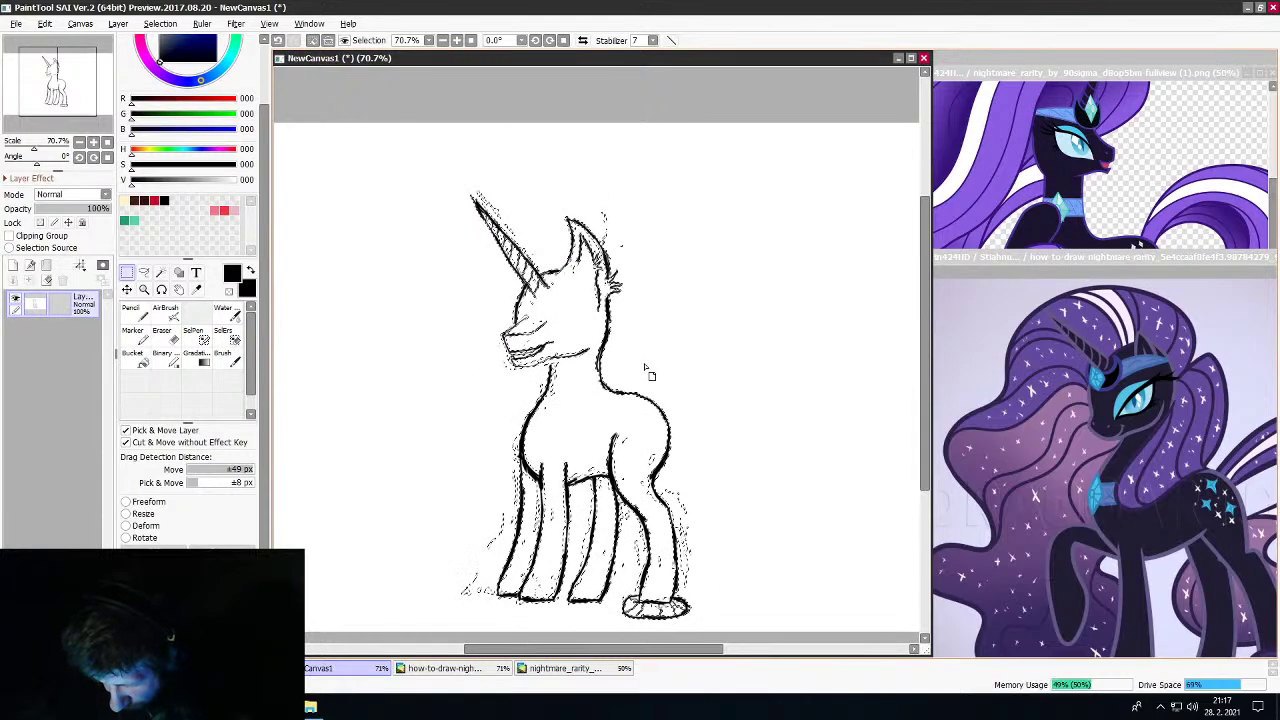
left_click(313, 42)
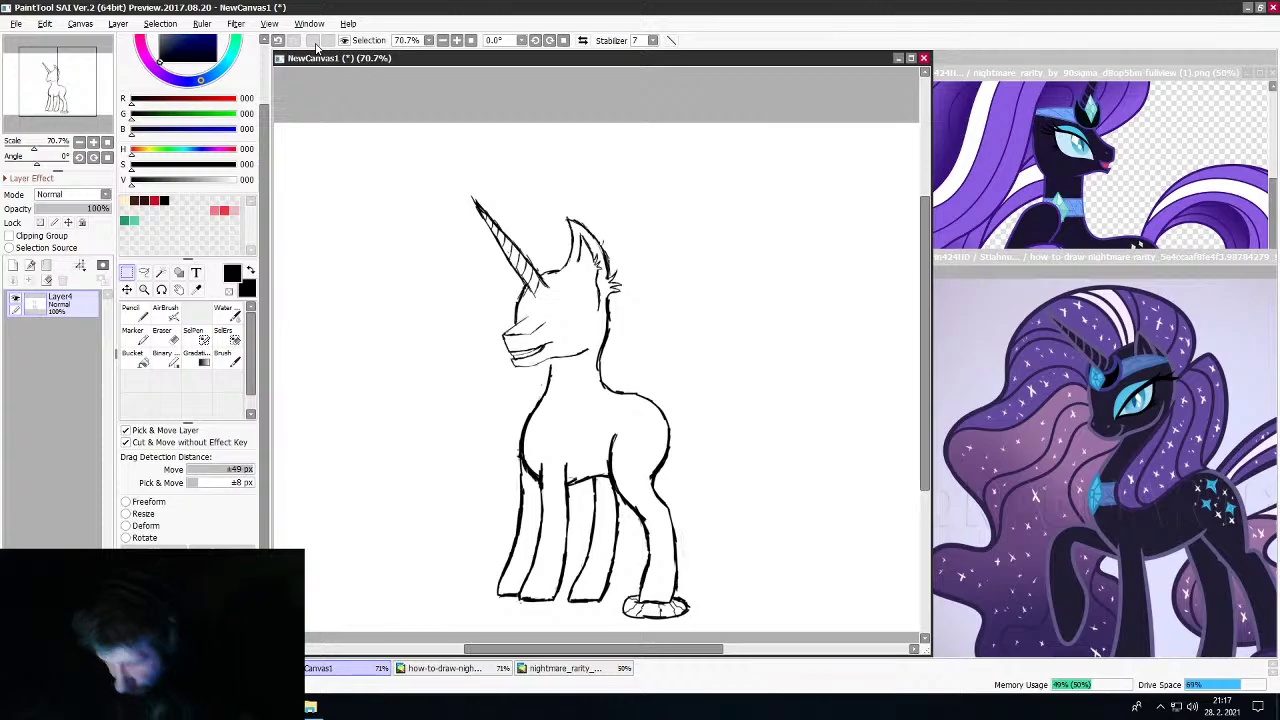
Draw a rounded mane outline from the tuft at the ear's base up and over the ear with the Brush at size 4
scroll(624, 265, "up", 3)
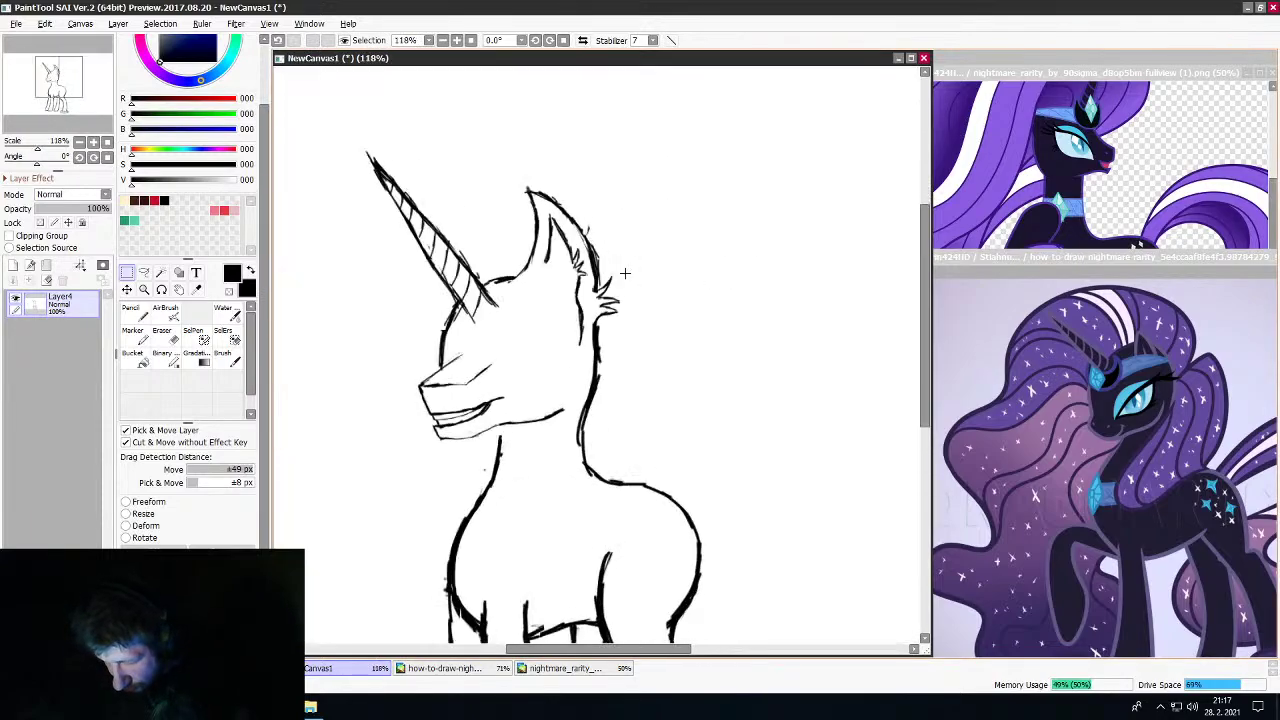
scroll(623, 271, "up", 1)
scroll(600, 262, "down", 2)
scroll(557, 250, "up", 1)
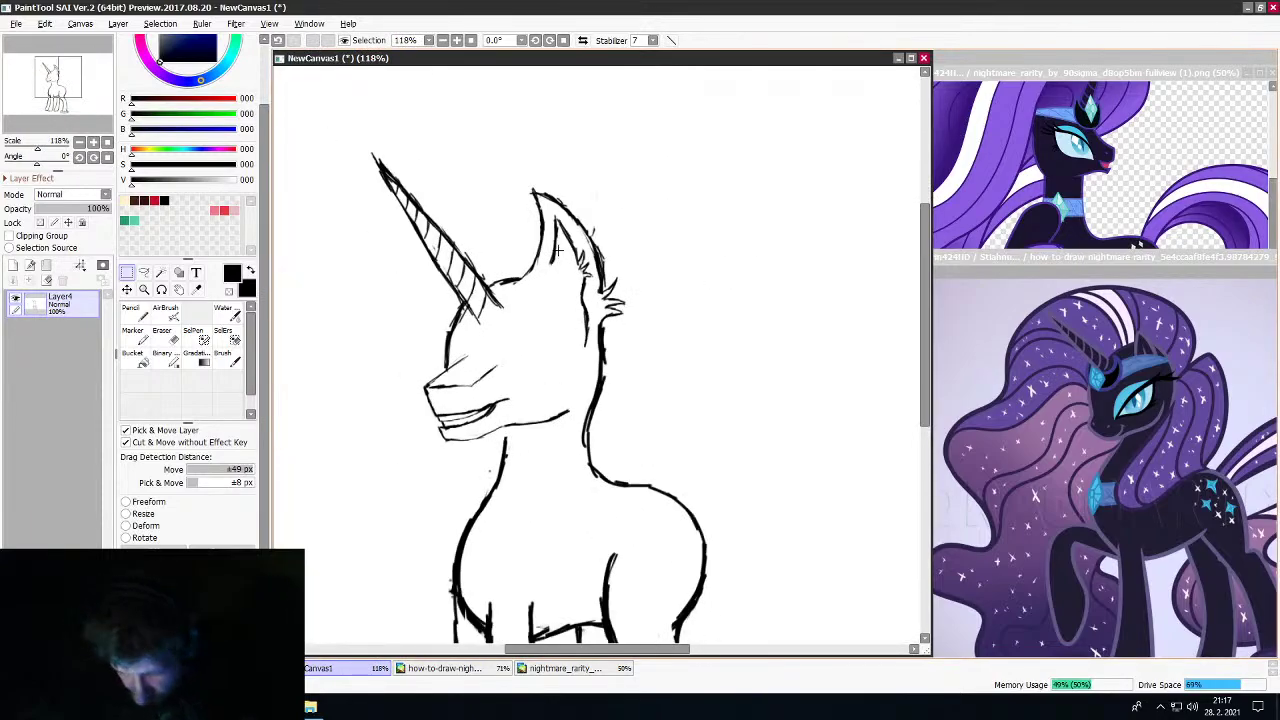
key("b")
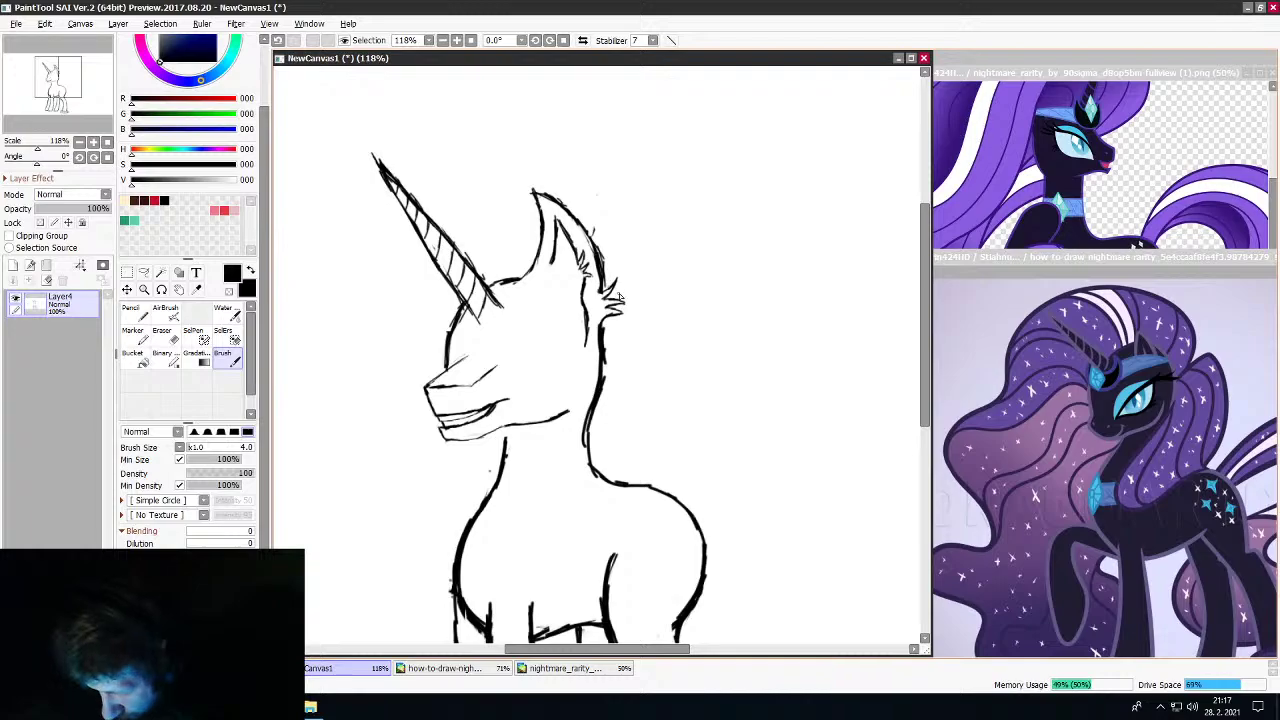
mouse_move(607, 300)
left_mouse_down()
mouse_move(657, 256)
mouse_move(666, 205)
mouse_move(666, 216)
mouse_move(661, 182)
mouse_move(613, 115)
left_mouse_up()
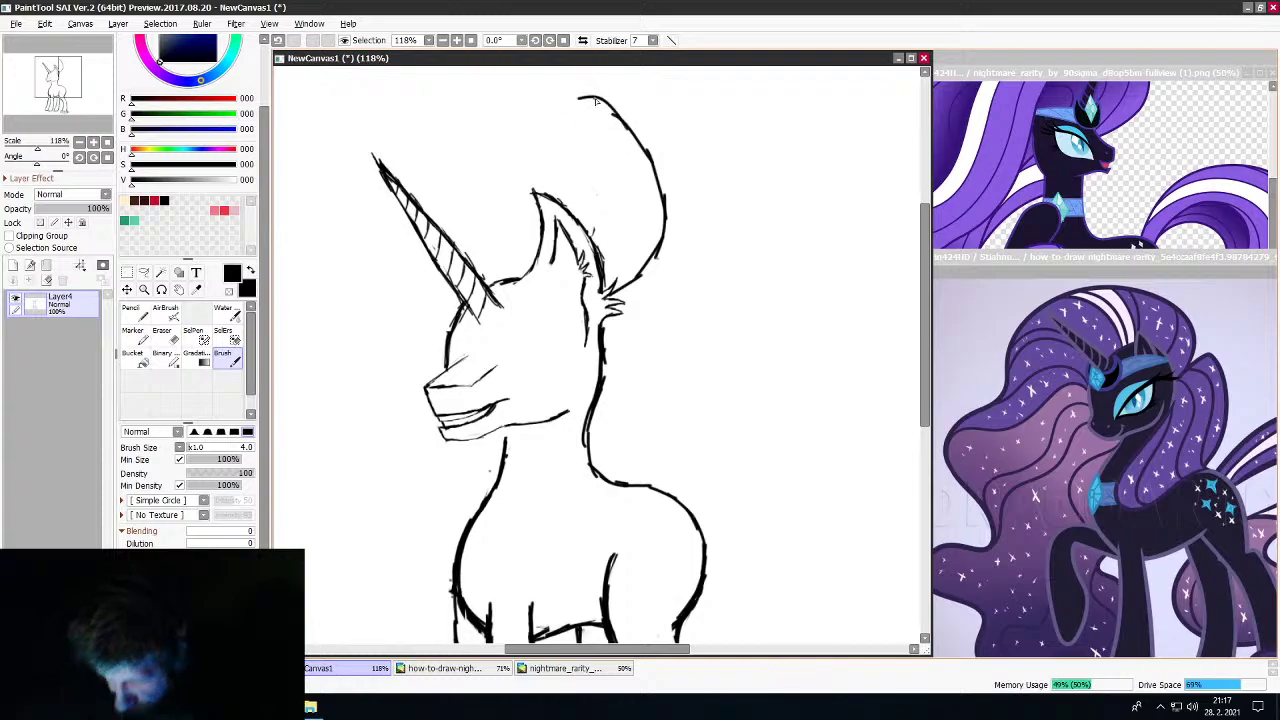
Thicken the mane's rear arch with overlapping strokes and extend the outline over the head, past the horn's tip
scroll(595, 100, "down", 6)
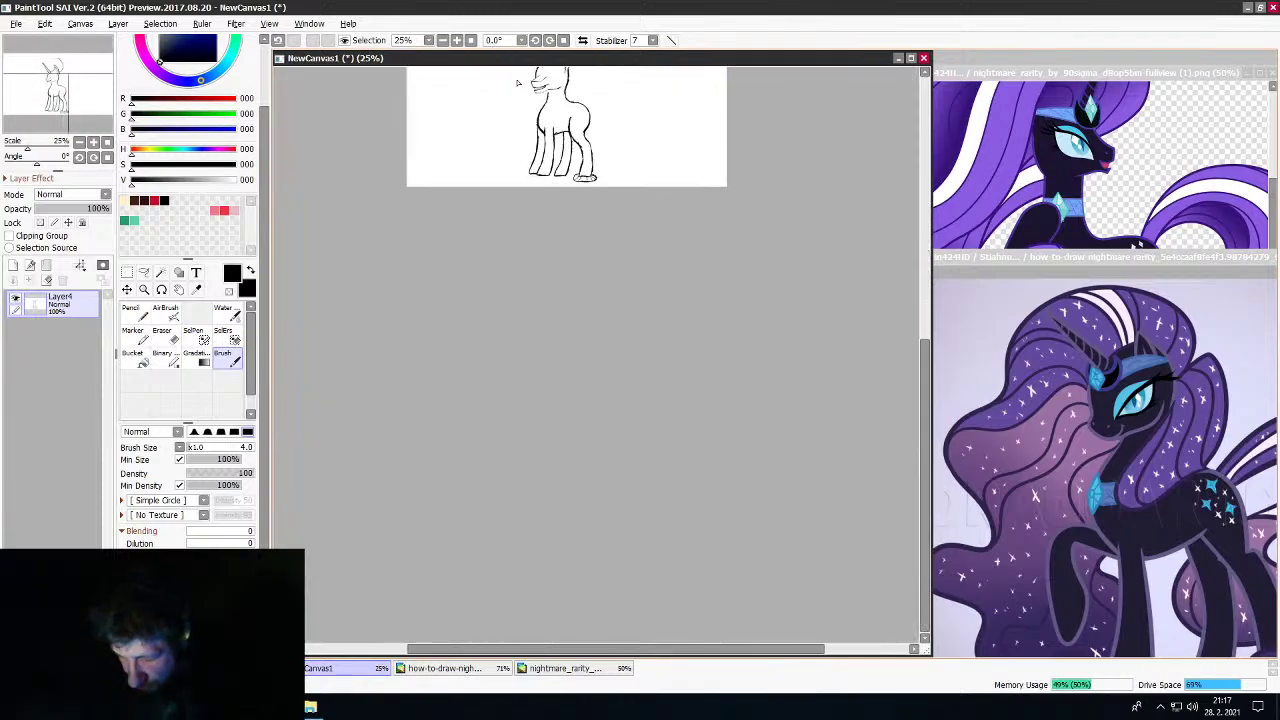
left_click_drag(925, 385, 912, 250)
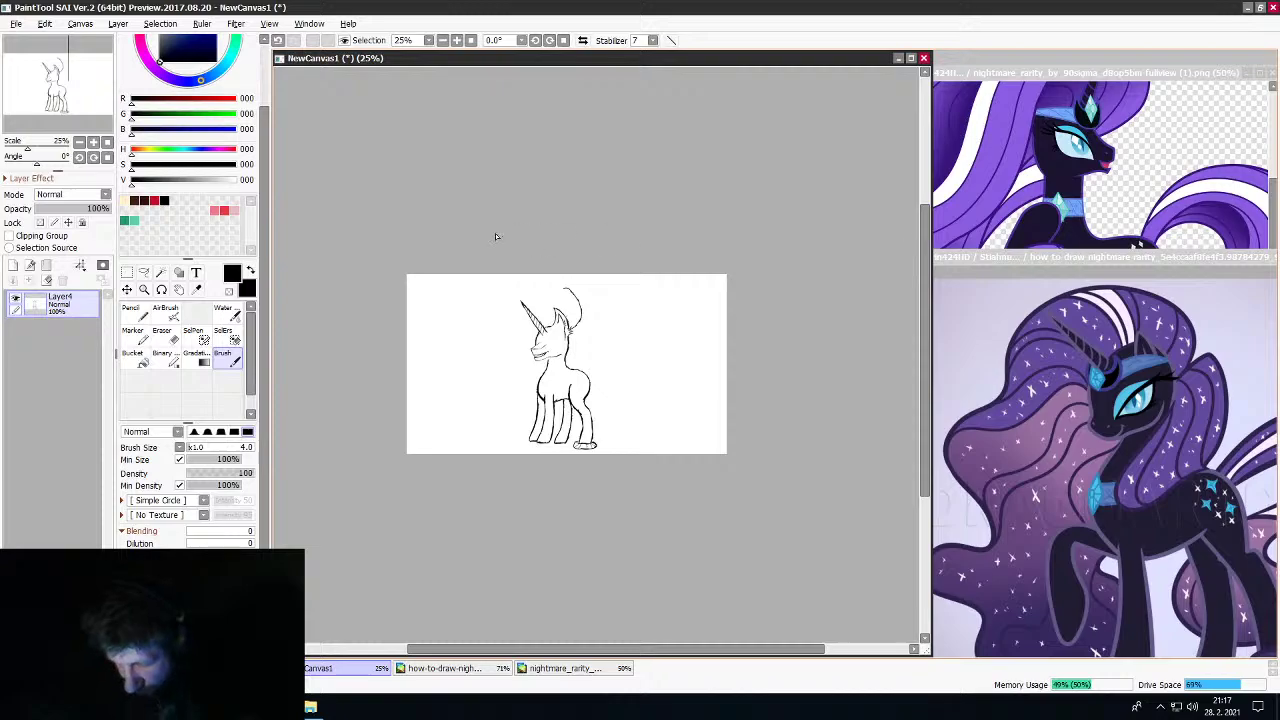
scroll(408, 351, "up", 8)
scroll(459, 357, "down", 4)
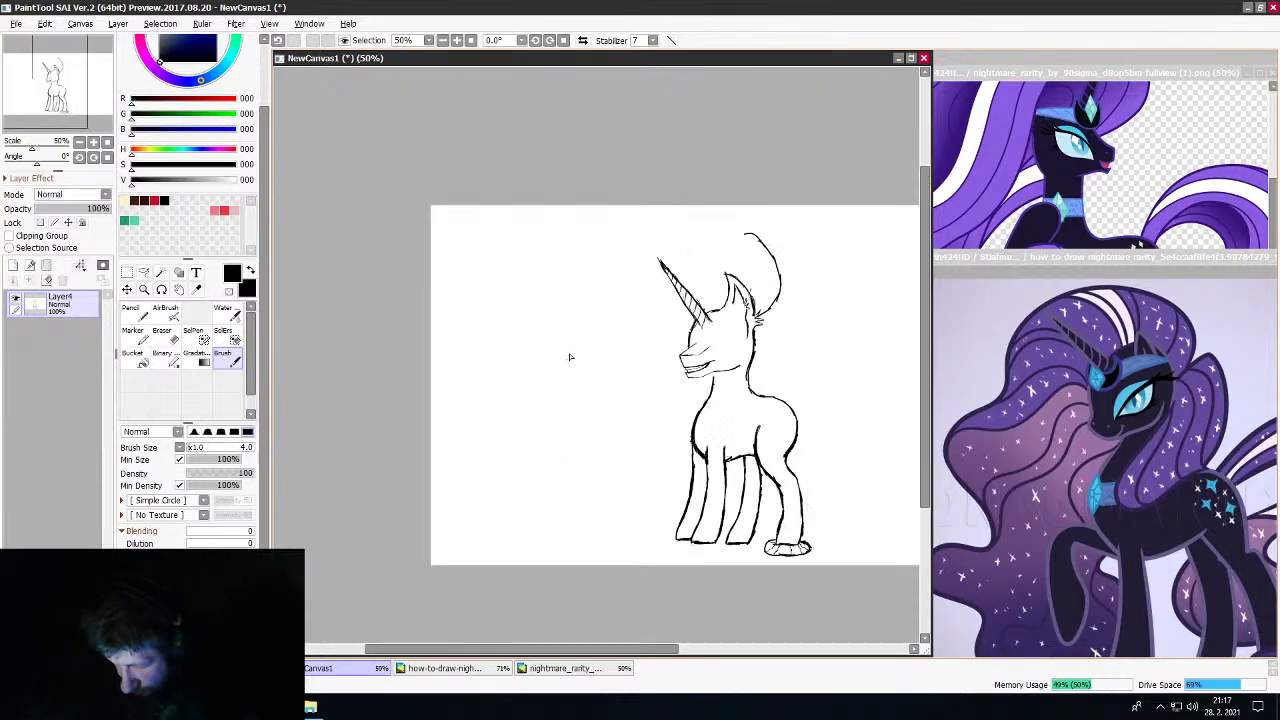
scroll(579, 332, "up", 3)
scroll(578, 332, "down", 2)
scroll(700, 300, "up", 4)
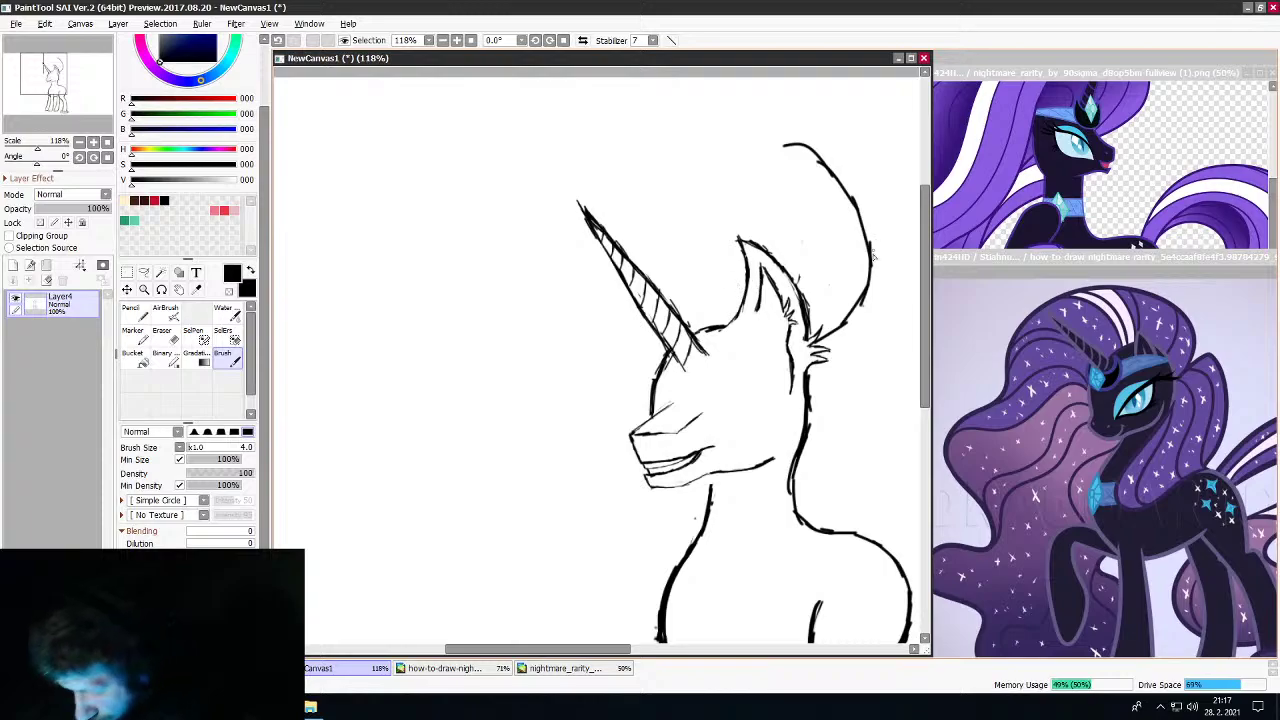
mouse_move(872, 257)
left_mouse_down()
mouse_move(869, 222)
mouse_move(812, 157)
mouse_move(826, 162)
mouse_move(774, 142)
left_mouse_up()
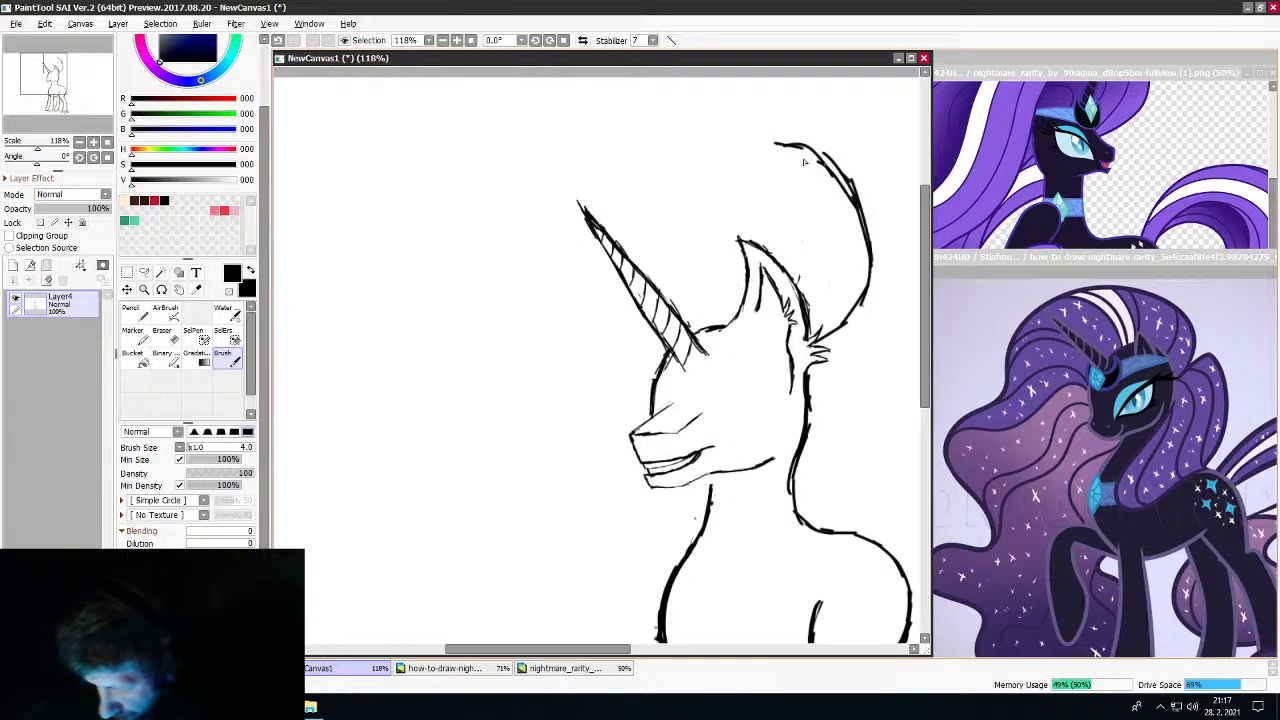
left_click_drag(846, 186, 796, 154)
mouse_move(818, 152)
left_mouse_down()
mouse_move(764, 134)
mouse_move(752, 146)
left_mouse_up()
mouse_move(812, 165)
left_mouse_down()
mouse_move(729, 137)
mouse_move(684, 147)
left_mouse_up()
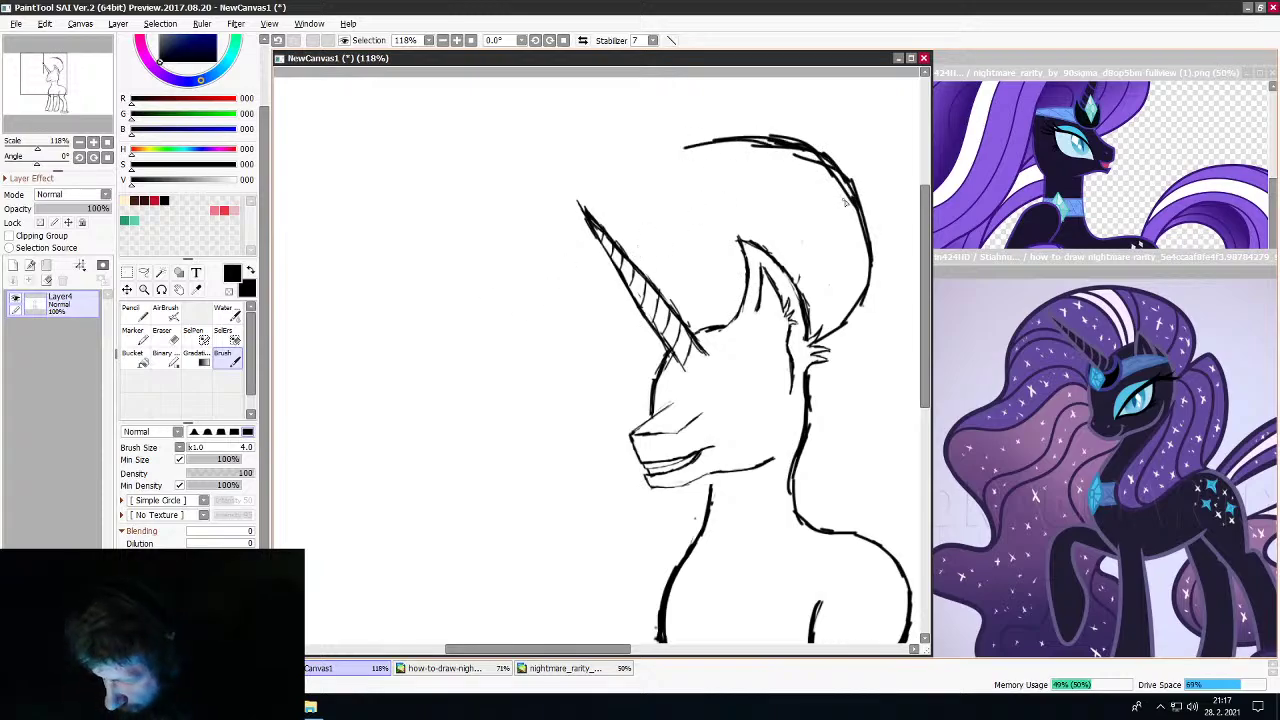
mouse_move(848, 200)
left_mouse_down()
mouse_move(790, 151)
mouse_move(673, 132)
mouse_move(530, 195)
mouse_move(472, 290)
left_mouse_up()
Reinforce the mane's front arch and continue its outline down in front of the face, flaring away from the head
scroll(457, 343, "down", 4)
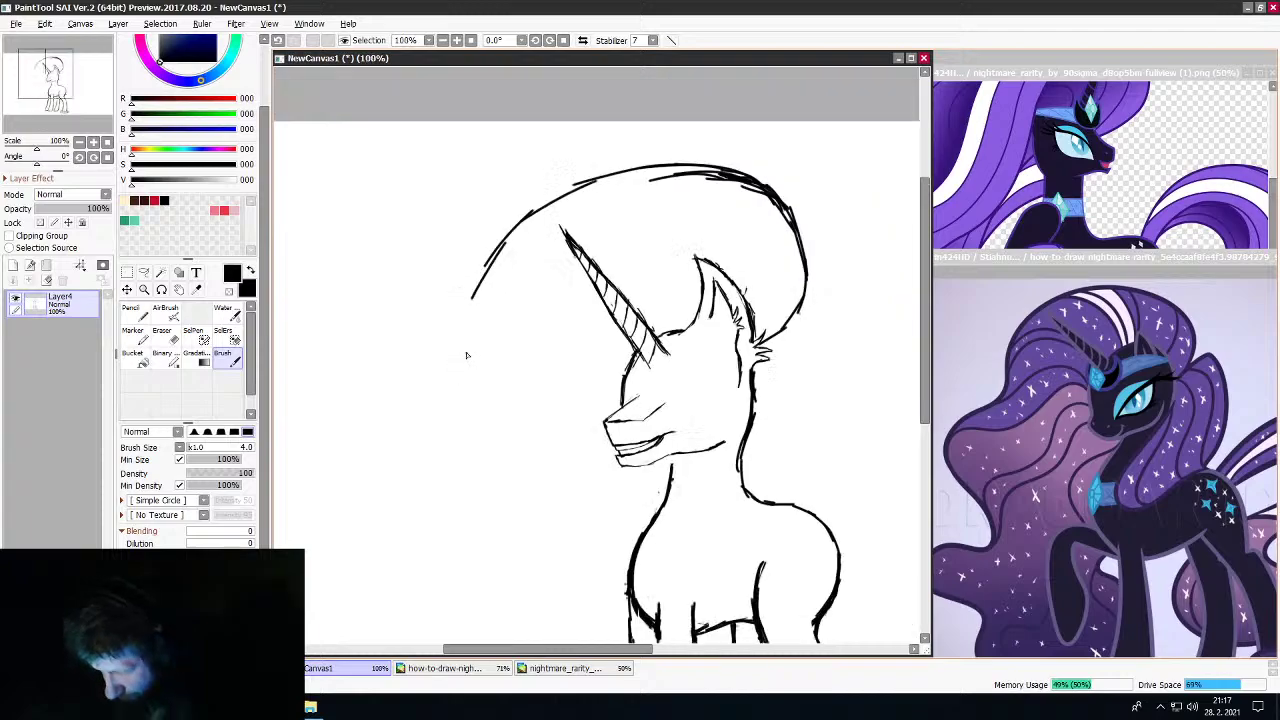
scroll(450, 366, "up", 3)
mouse_move(628, 162)
left_mouse_down()
mouse_move(578, 186)
mouse_move(506, 262)
mouse_move(487, 316)
left_mouse_up()
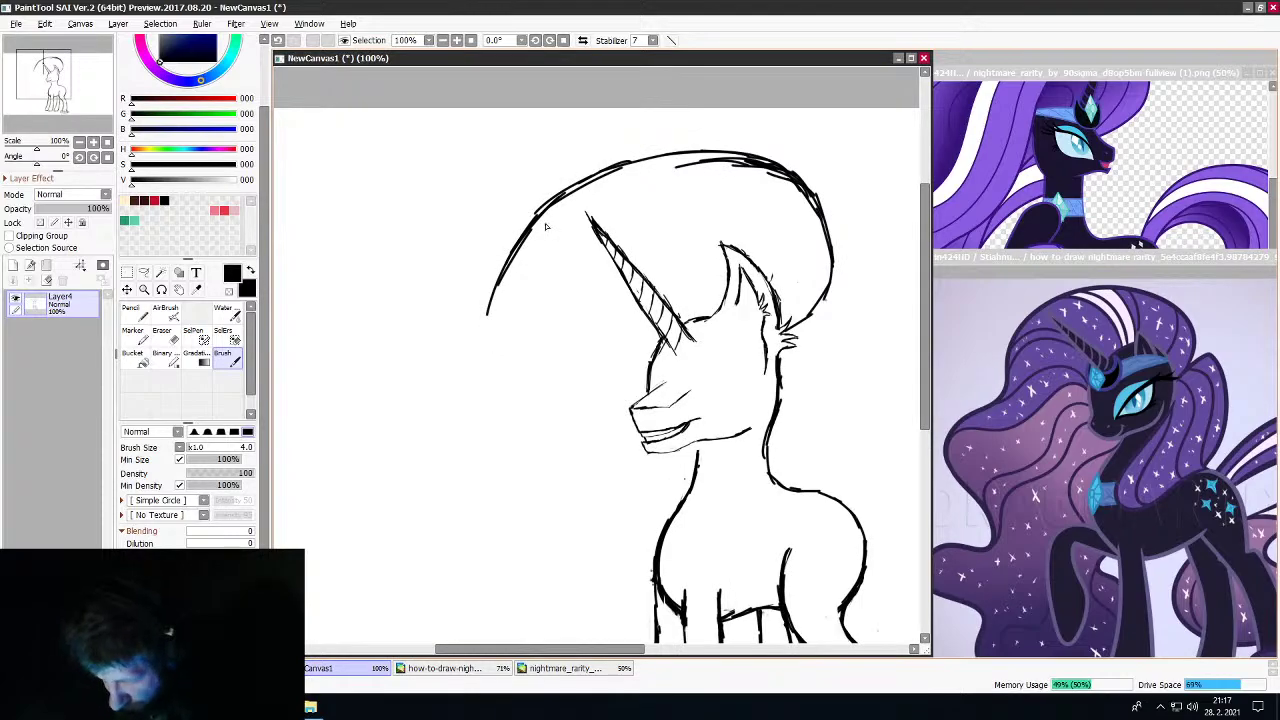
mouse_move(545, 226)
left_mouse_down()
mouse_move(506, 279)
mouse_move(508, 349)
mouse_move(479, 396)
mouse_move(494, 369)
mouse_move(479, 396)
mouse_move(397, 444)
left_mouse_up()
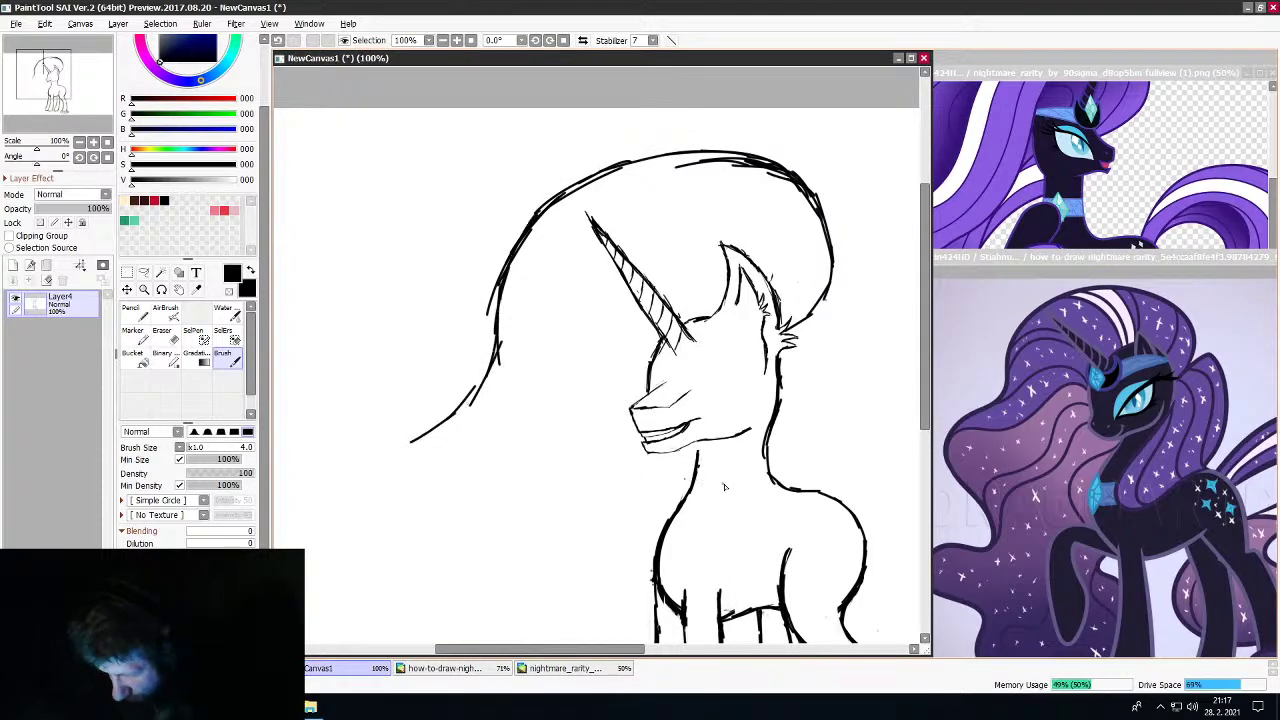
Zoom the full-body reference out to 50% and extend the mane's front edge outward, then curve it down and back toward the chest
left_click(1118, 270)
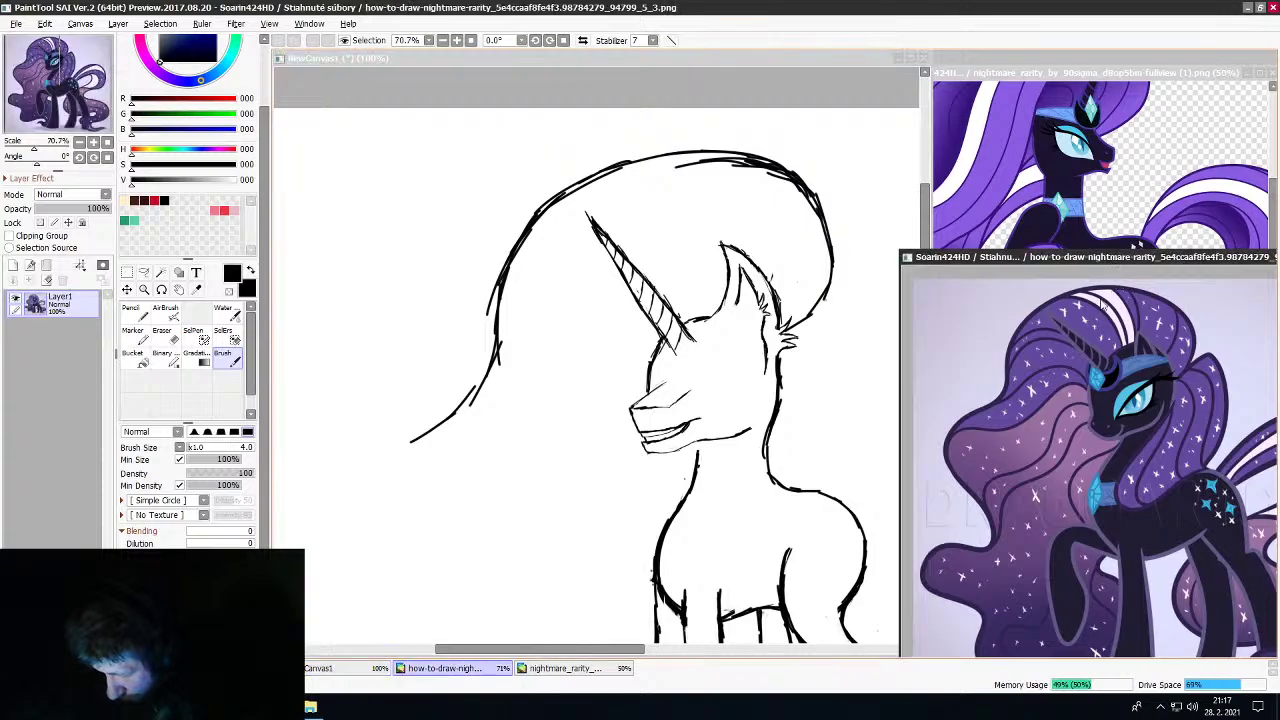
scroll(1104, 304, "down", 1)
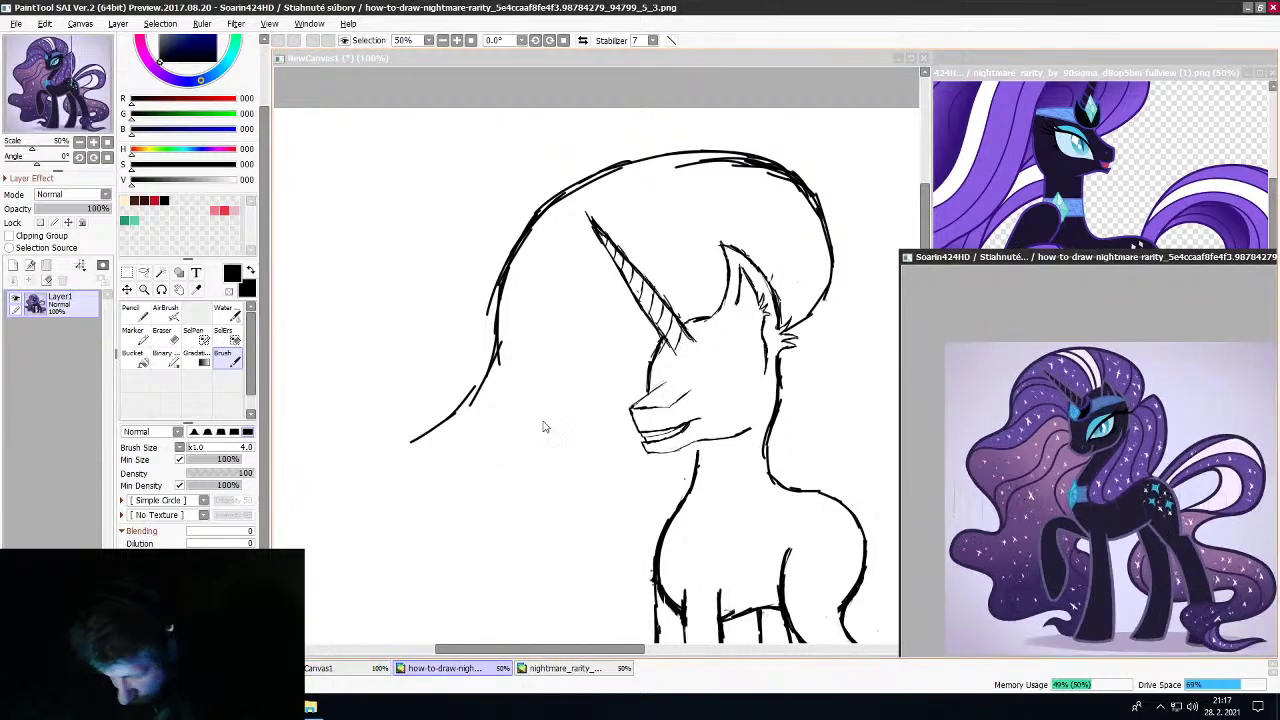
left_click(620, 68)
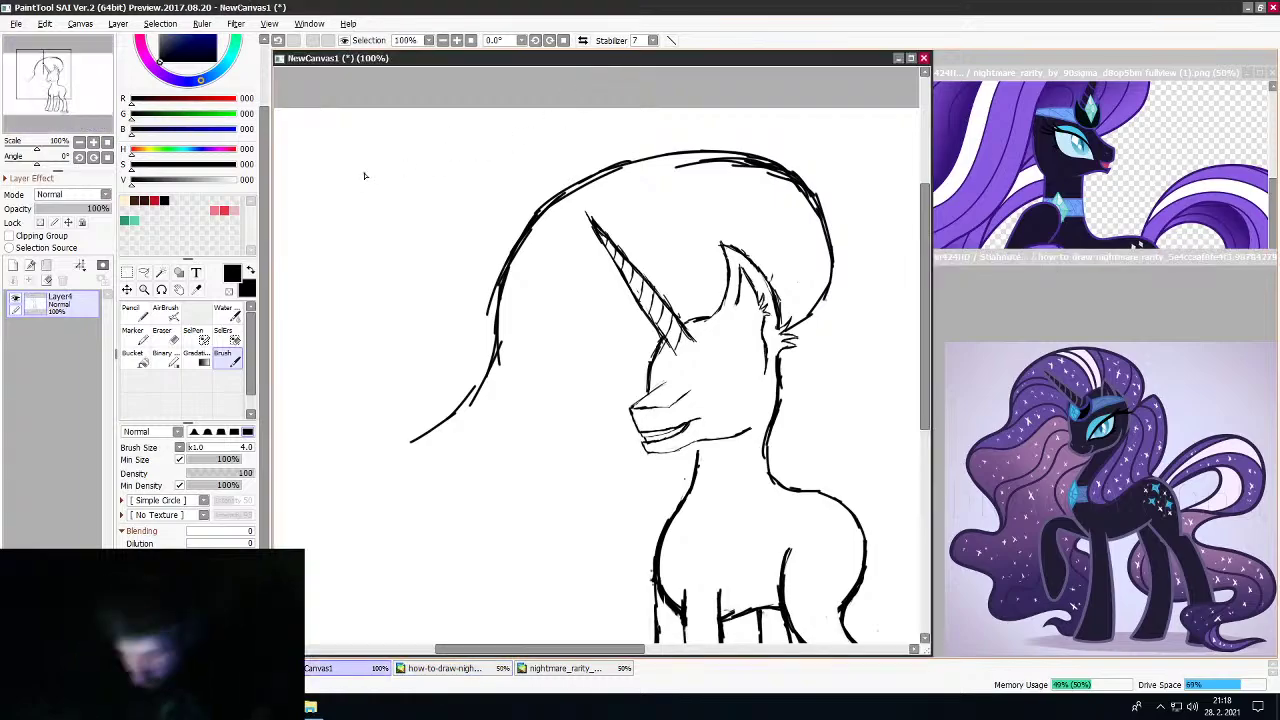
scroll(429, 280, "down", 1)
scroll(434, 277, "up", 1)
scroll(429, 346, "down", 1)
scroll(430, 363, "up", 2)
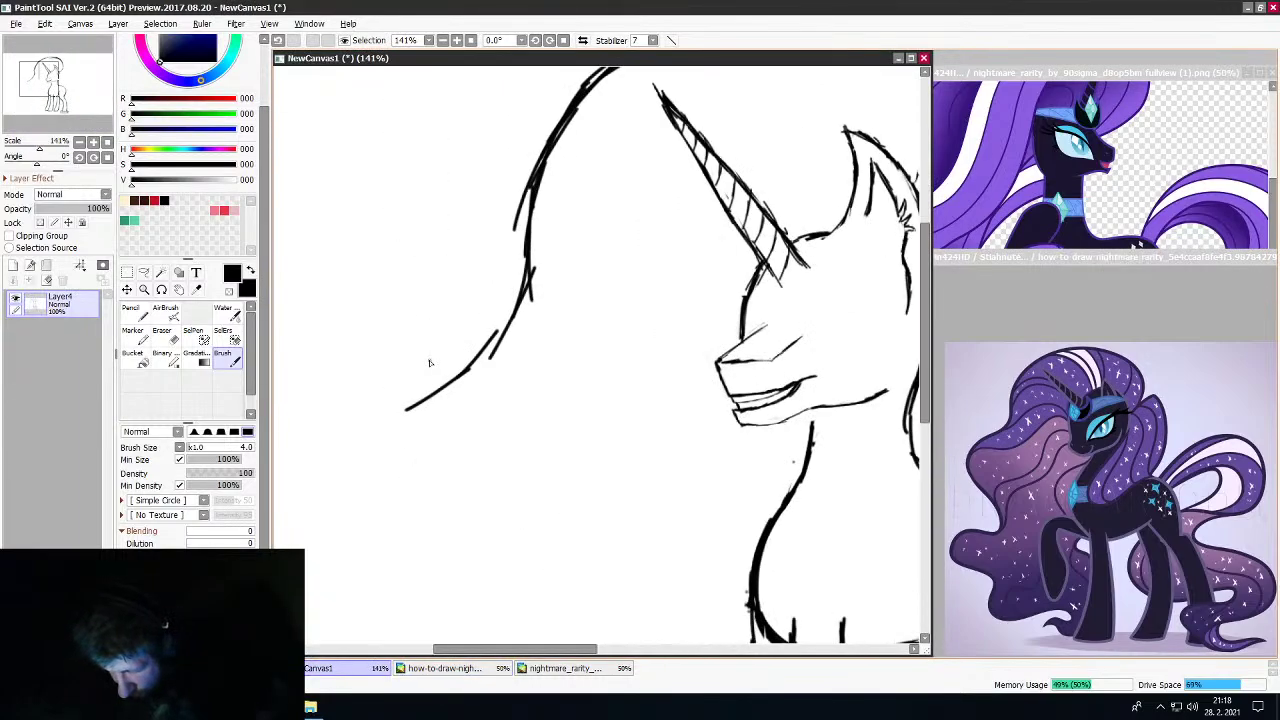
mouse_move(533, 271)
left_mouse_down()
mouse_move(506, 325)
mouse_move(421, 400)
mouse_move(405, 438)
left_mouse_up()
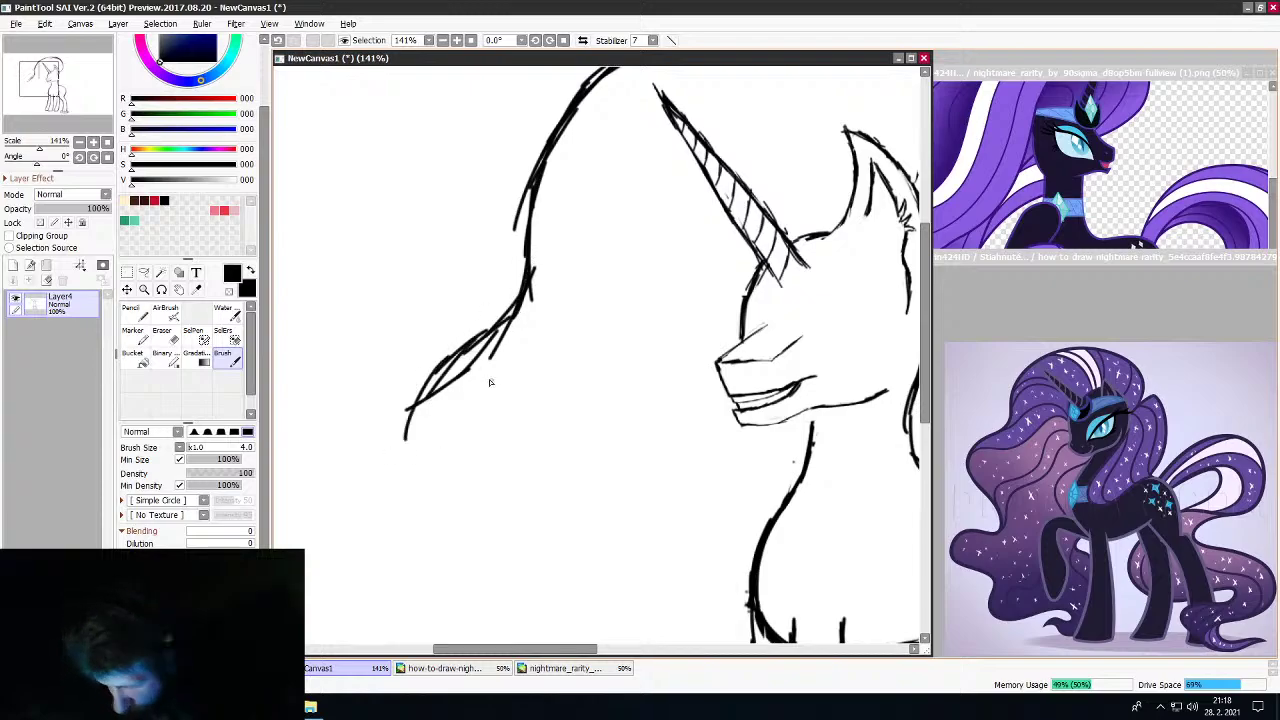
left_click_drag(428, 380, 402, 480)
mouse_move(408, 422)
left_mouse_down()
mouse_move(420, 520)
mouse_move(462, 582)
left_mouse_up()
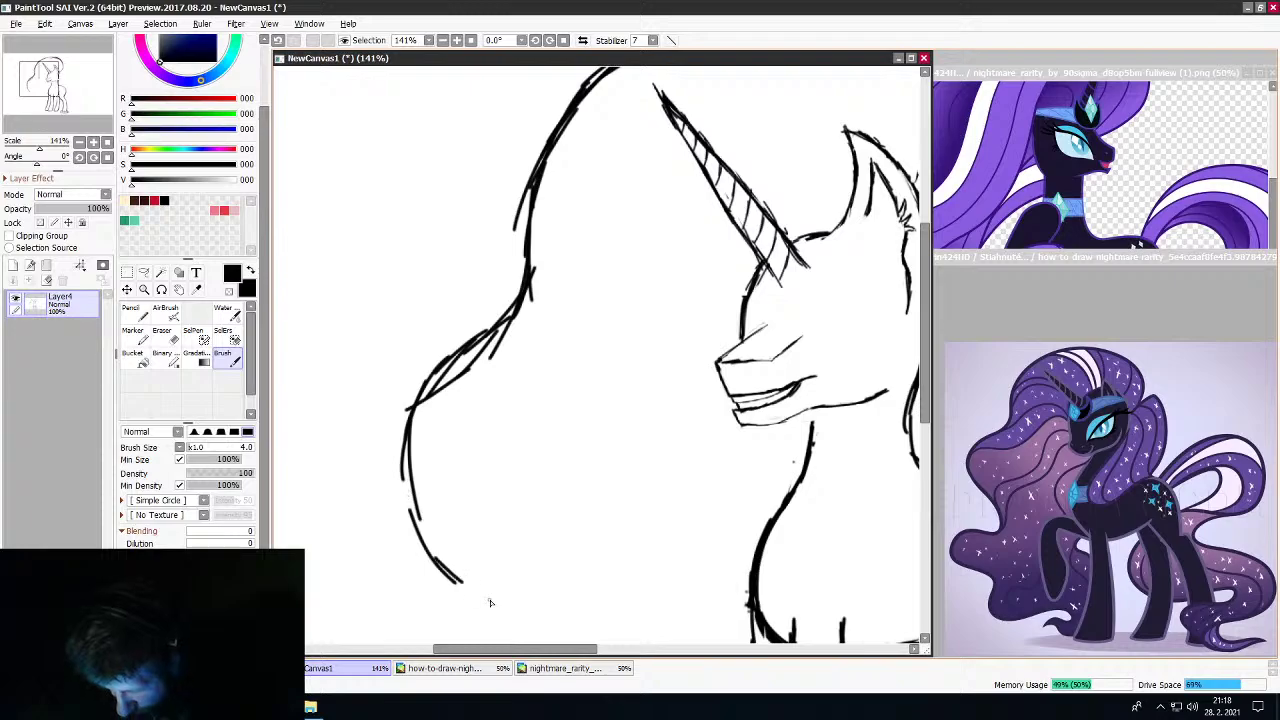
Retrace the lower curve of the mane's front edge with overlapping strokes to join and thicken its line
scroll(530, 571, "down", 3)
scroll(525, 600, "up", 3)
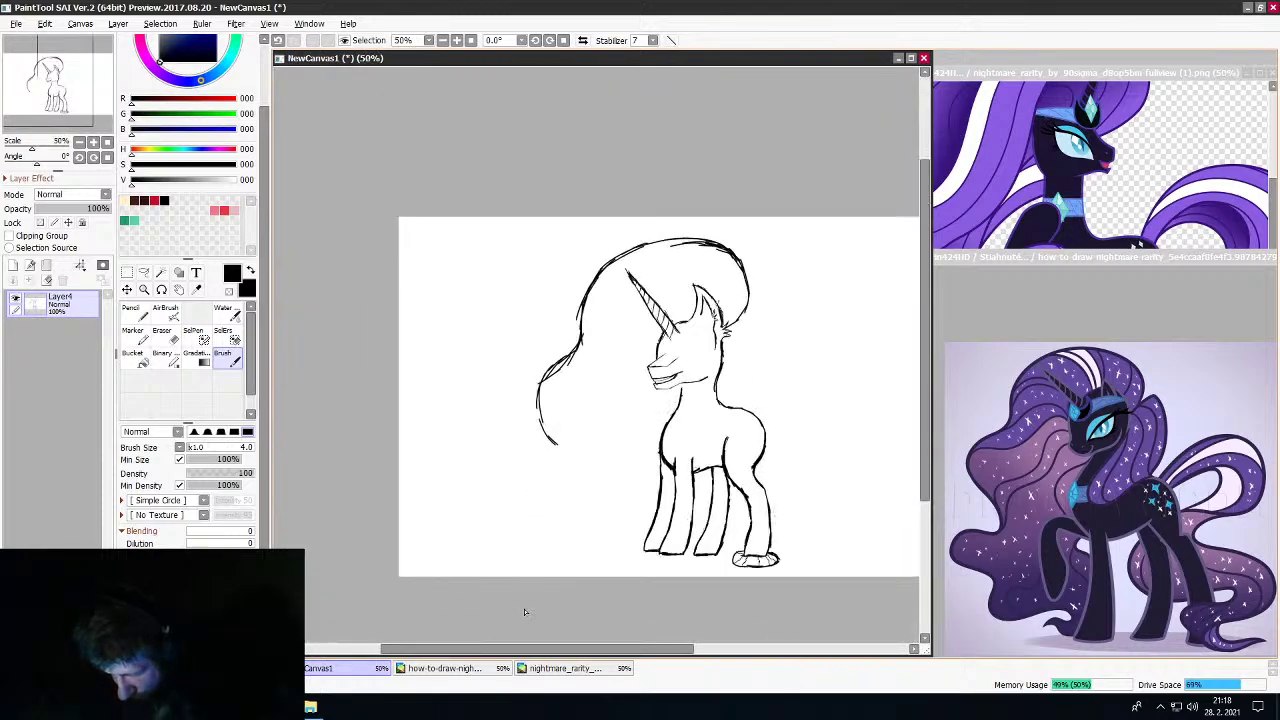
scroll(568, 550, "up", 2)
scroll(575, 551, "down", 2)
scroll(598, 537, "up", 1)
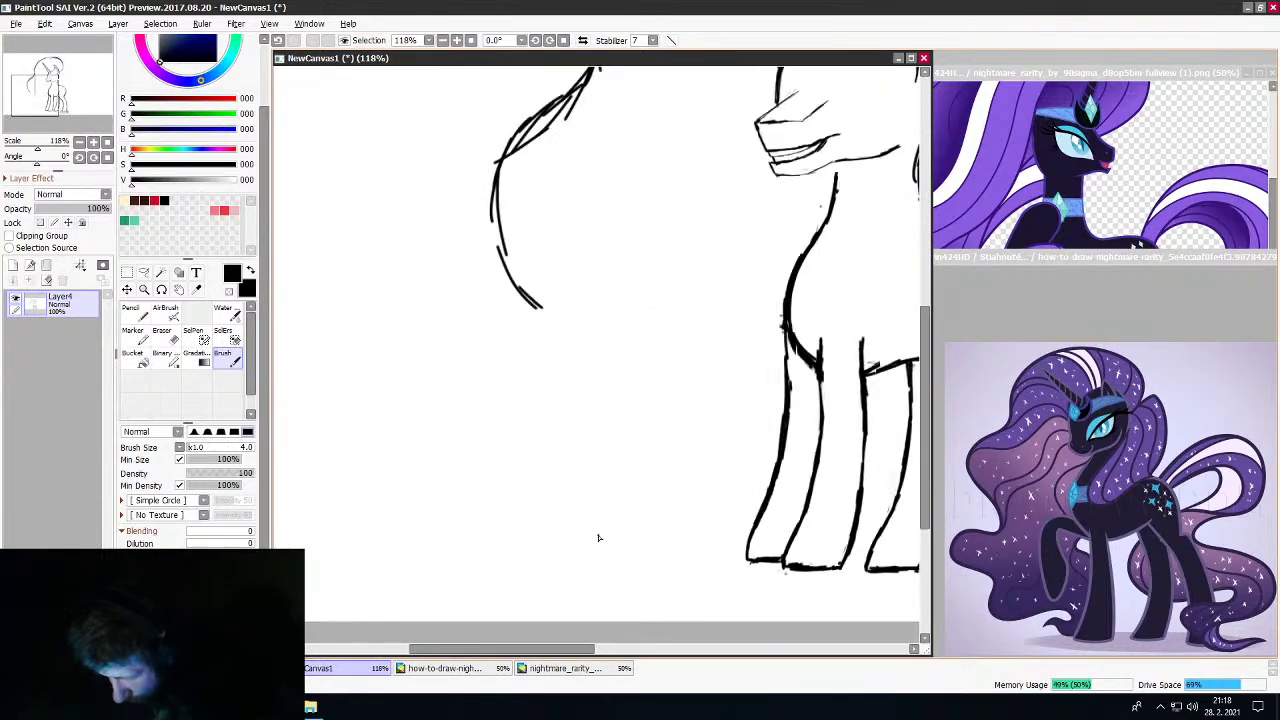
left_click_drag(504, 174, 516, 282)
left_click_drag(491, 198, 531, 311)
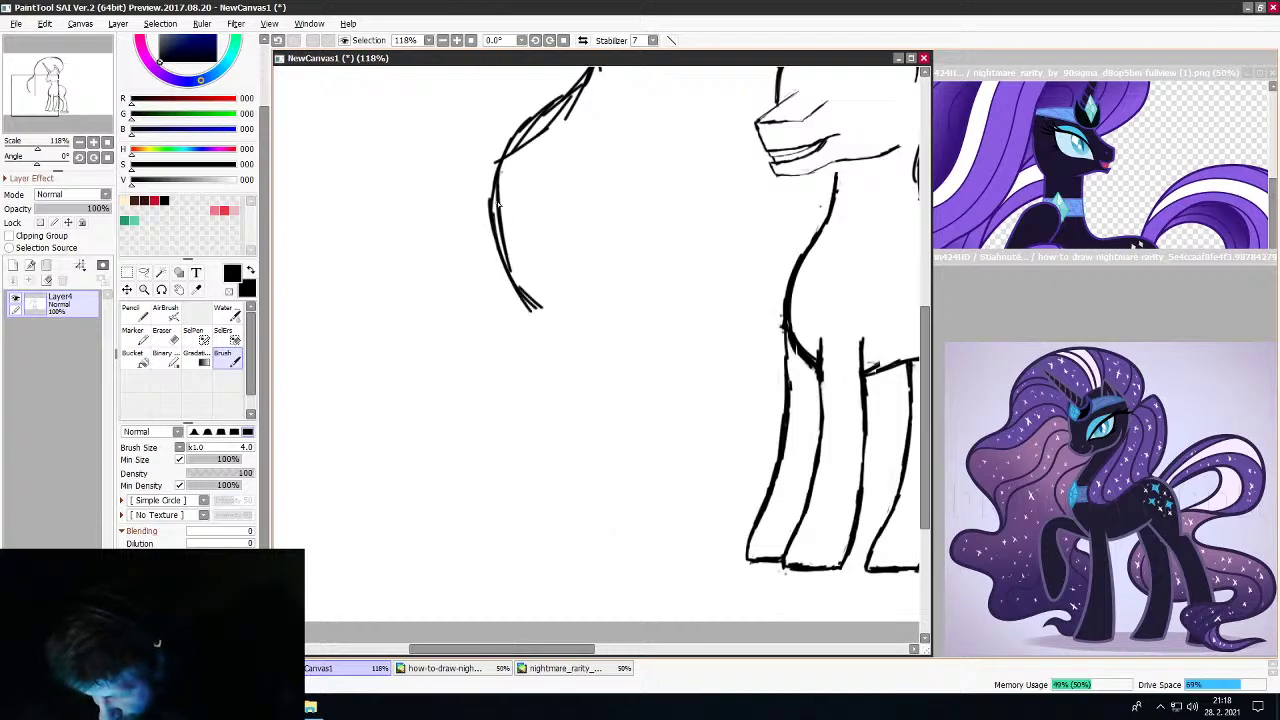
Extend the mane's front edge downward in an S-curve and loop it into a pointed curl reaching the front hoof
mouse_move(496, 220)
left_mouse_down()
mouse_move(541, 312)
mouse_move(596, 346)
left_mouse_up()
mouse_move(582, 343)
left_mouse_down()
mouse_move(548, 316)
mouse_move(641, 379)
mouse_move(597, 416)
mouse_move(540, 413)
mouse_move(479, 440)
mouse_move(460, 490)
left_mouse_up()
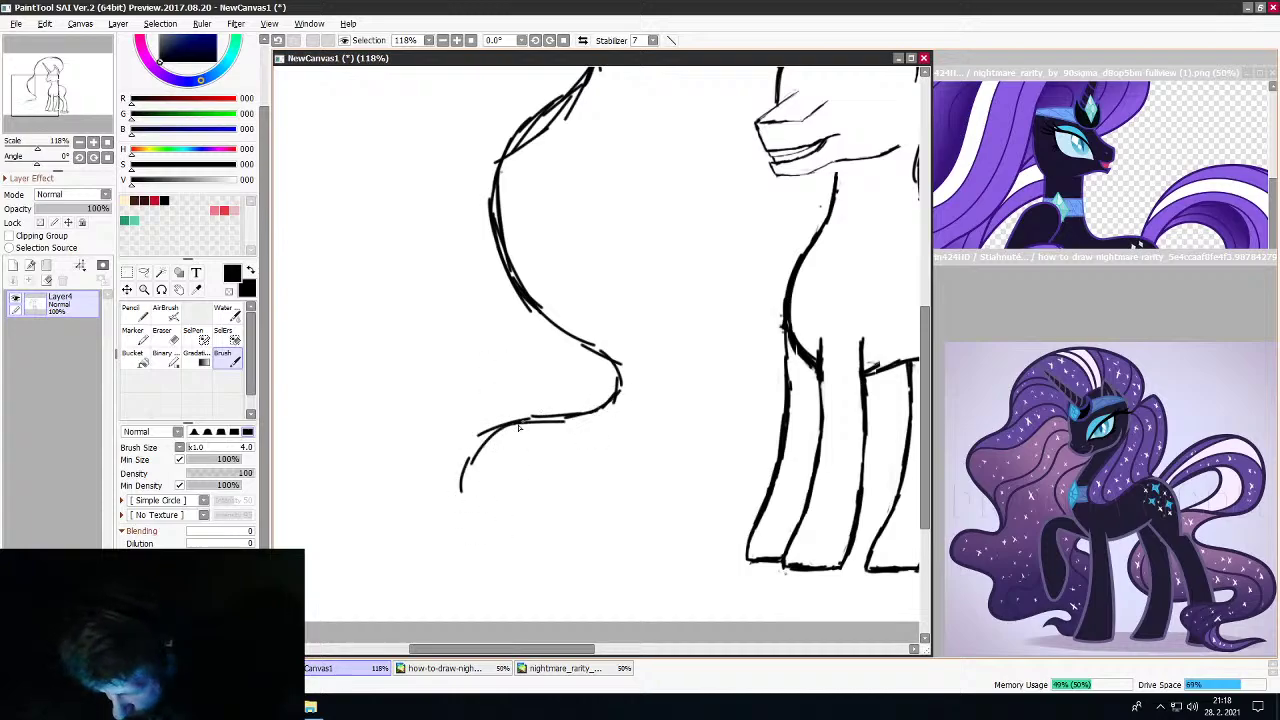
mouse_move(486, 436)
left_mouse_down()
mouse_move(480, 491)
mouse_move(510, 521)
mouse_move(612, 505)
mouse_move(714, 456)
mouse_move(733, 472)
mouse_move(718, 497)
mouse_move(655, 500)
mouse_move(669, 520)
mouse_move(752, 535)
left_mouse_up()
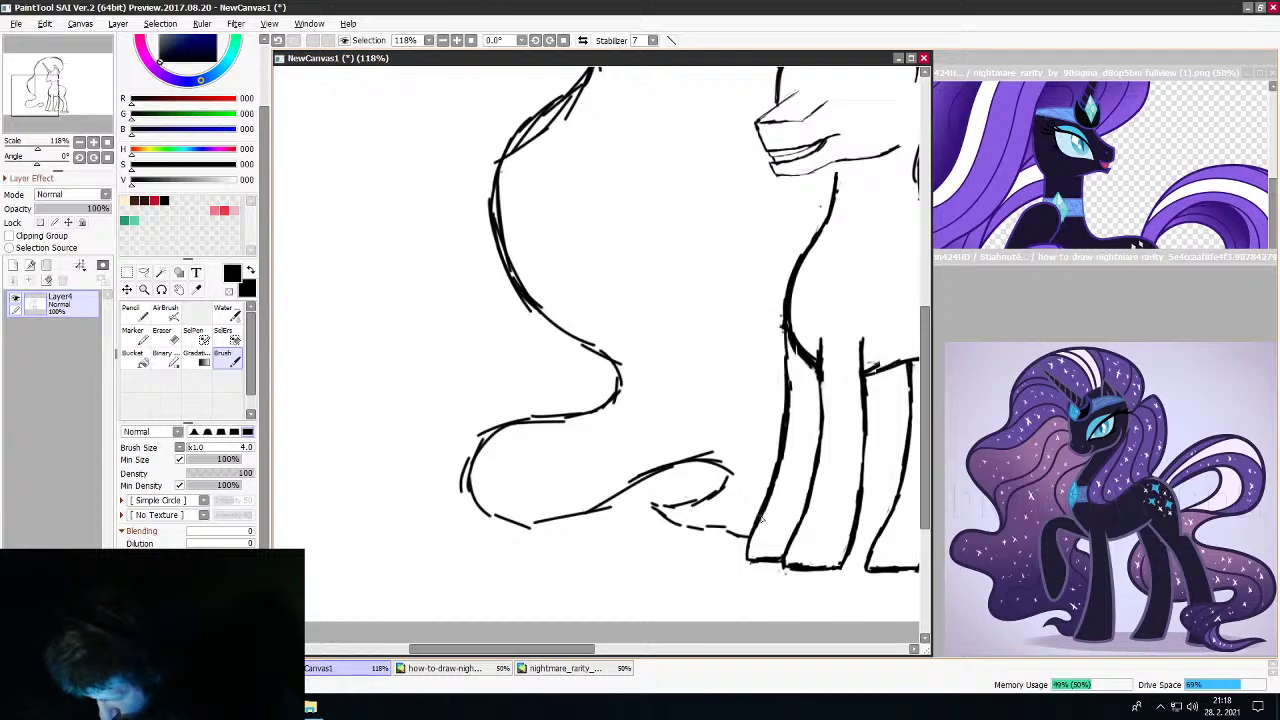
Set the eraser size to 50 and erase the rough overlapping strokes on the mane's front edge in front of the muzzle
scroll(740, 506, "down", 8)
scroll(805, 389, "up", 4)
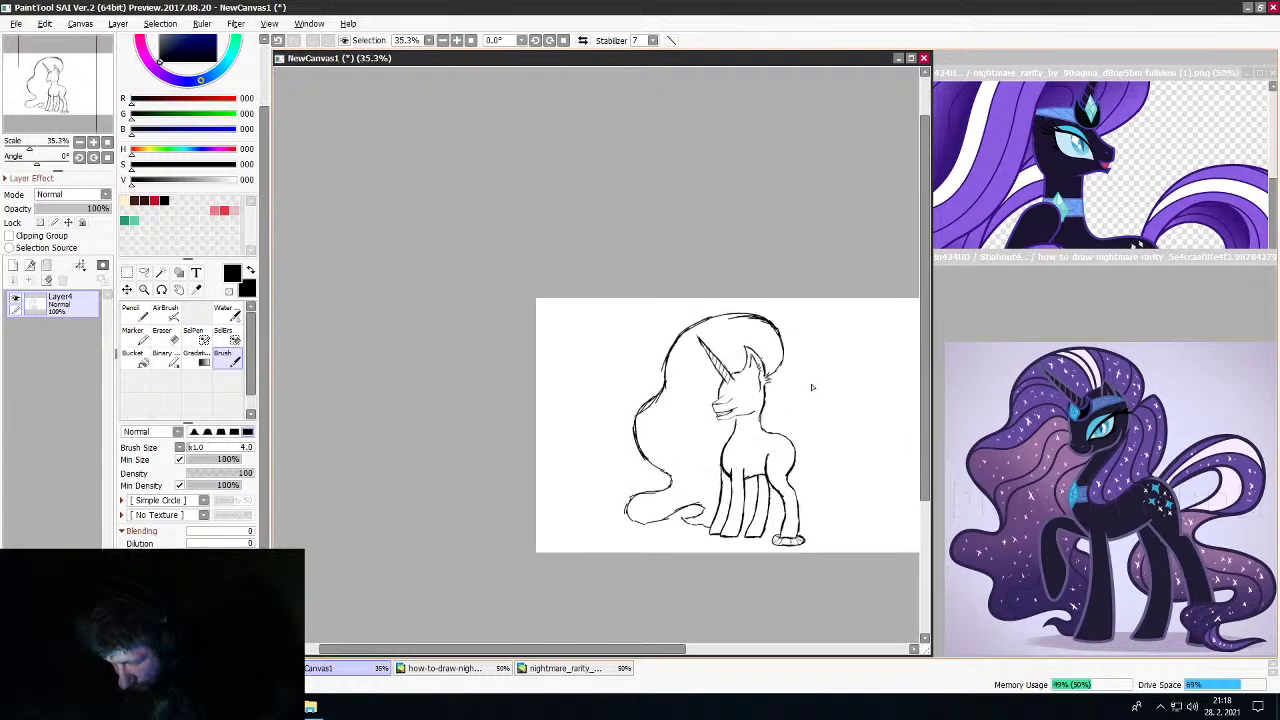
scroll(784, 407, "up", 2)
scroll(594, 437, "down", 4)
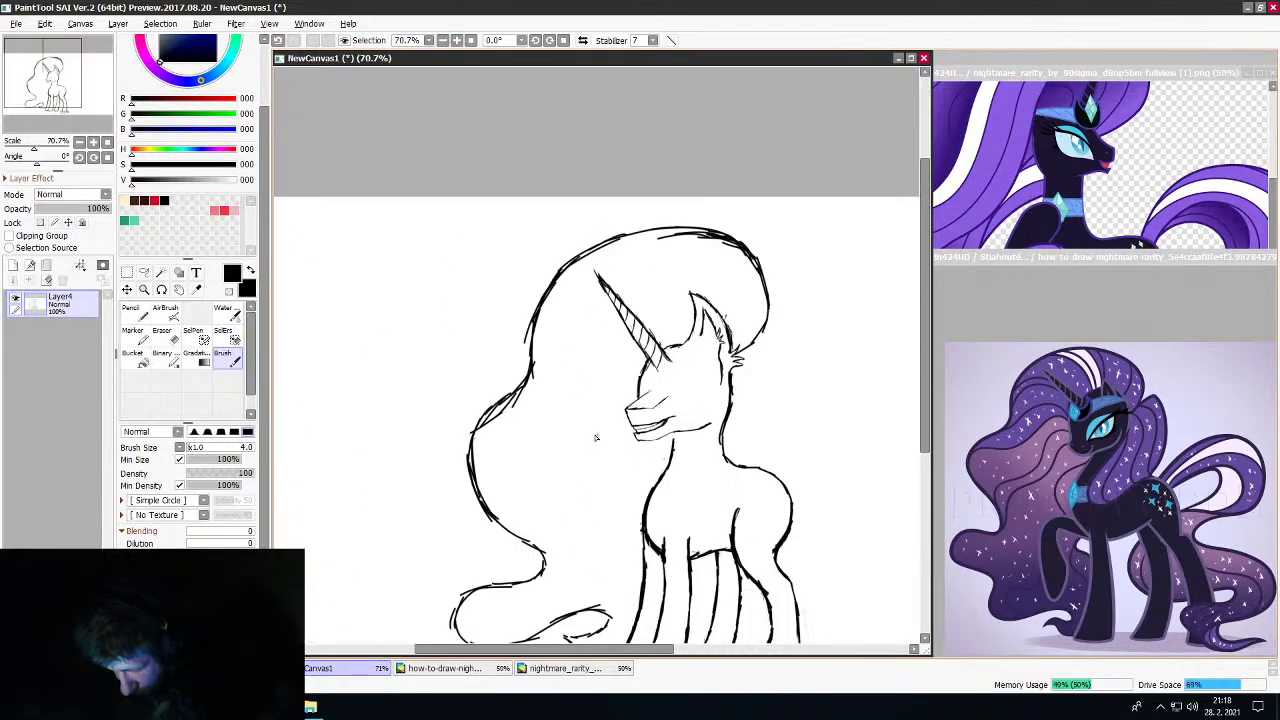
scroll(490, 457, "up", 5)
key("e")
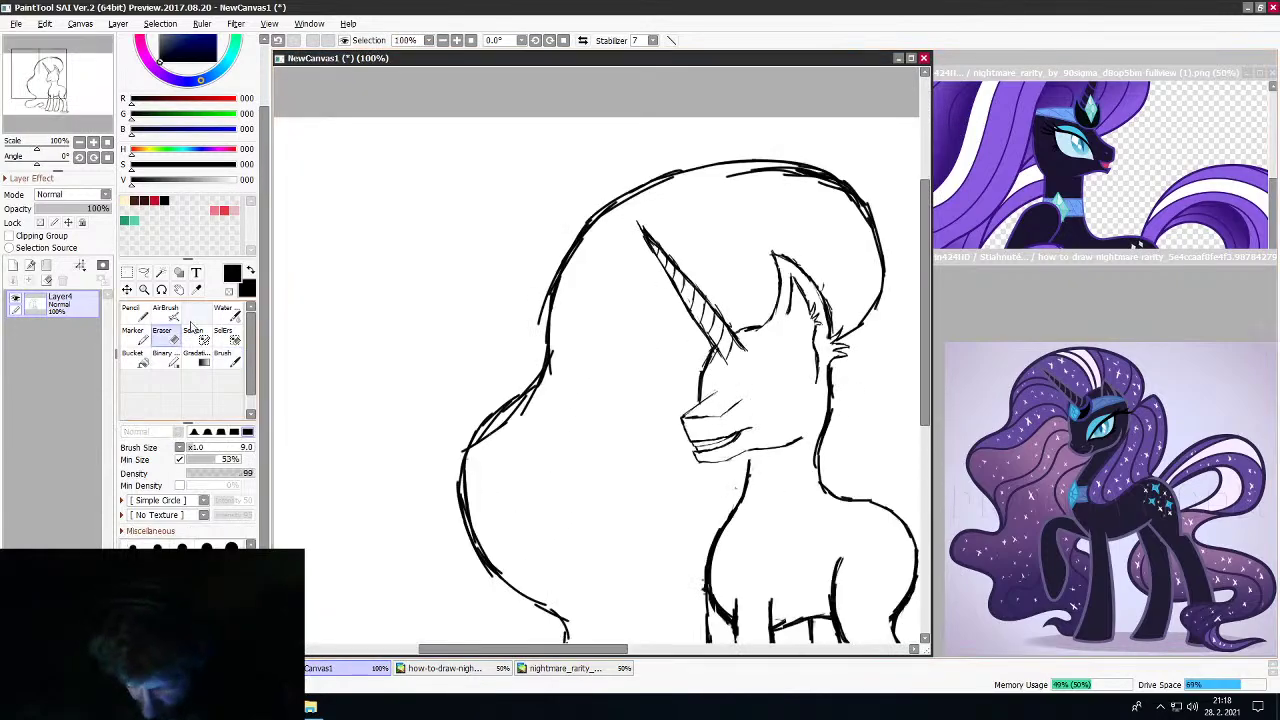
key("]")
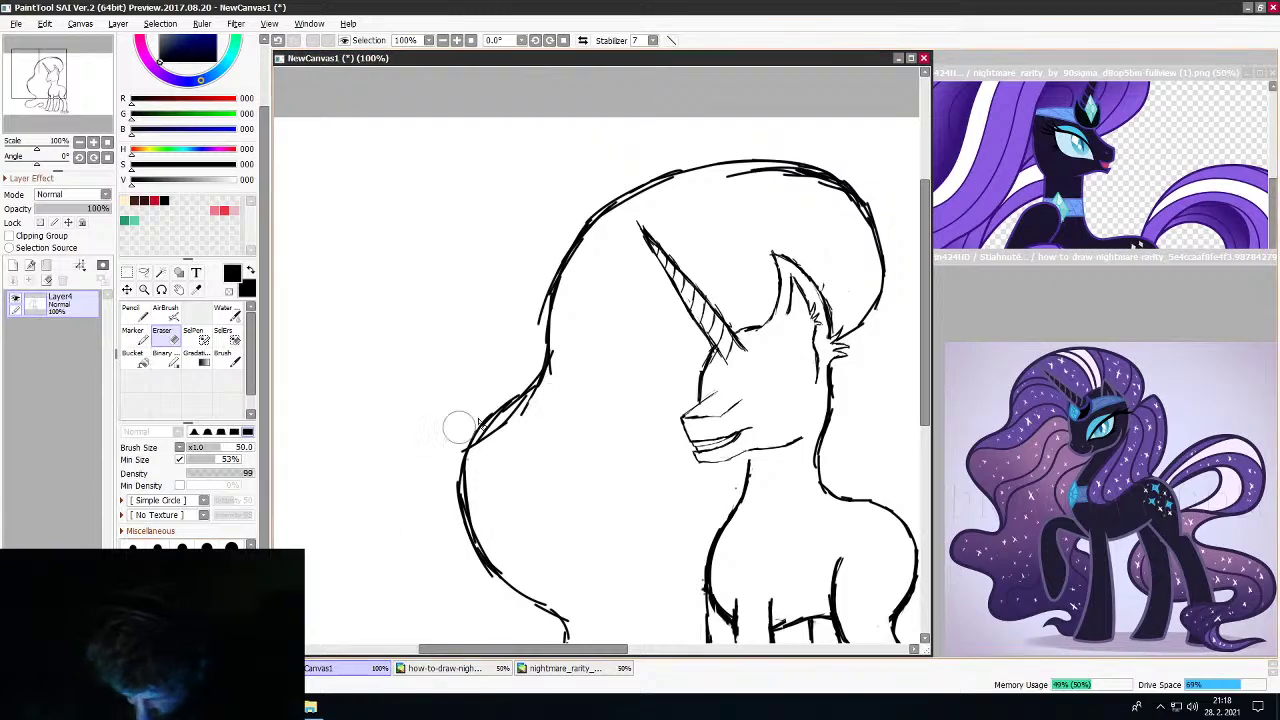
mouse_move(557, 402)
left_mouse_down()
mouse_move(501, 428)
mouse_move(529, 415)
mouse_move(470, 440)
left_mouse_up()
Redraw the erased section of the mane's front edge with the Brush, bridging the gap in a smooth curve
left_click(237, 342)
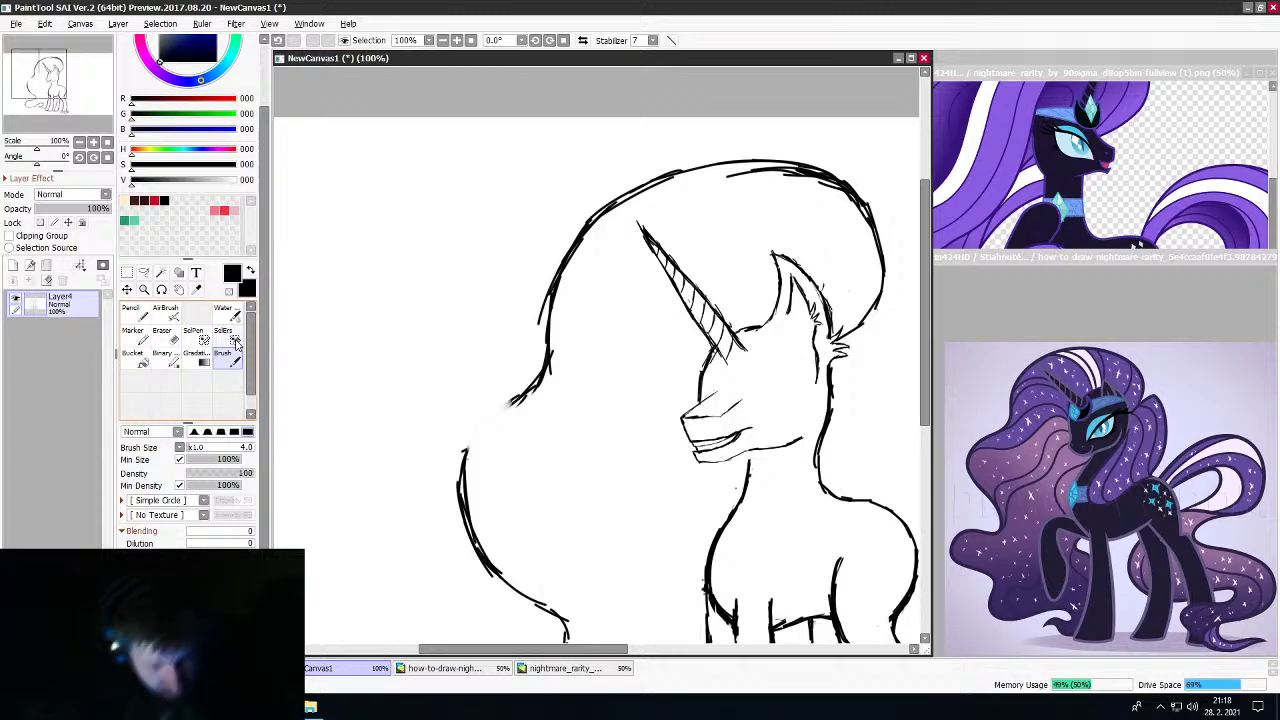
scroll(475, 412, "down", 1)
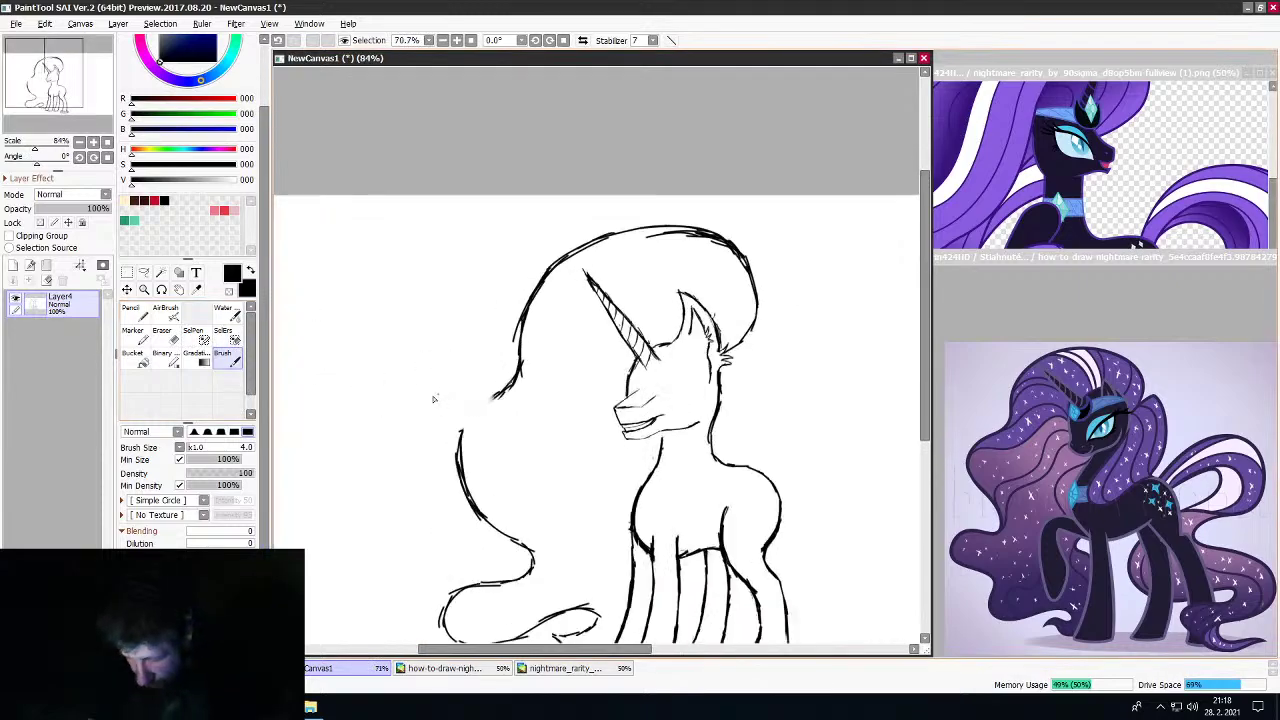
scroll(434, 397, "up", 2)
left_click_drag(494, 488, 570, 388)
mouse_move(500, 444)
left_mouse_down()
mouse_move(575, 390)
mouse_move(604, 344)
left_mouse_up()
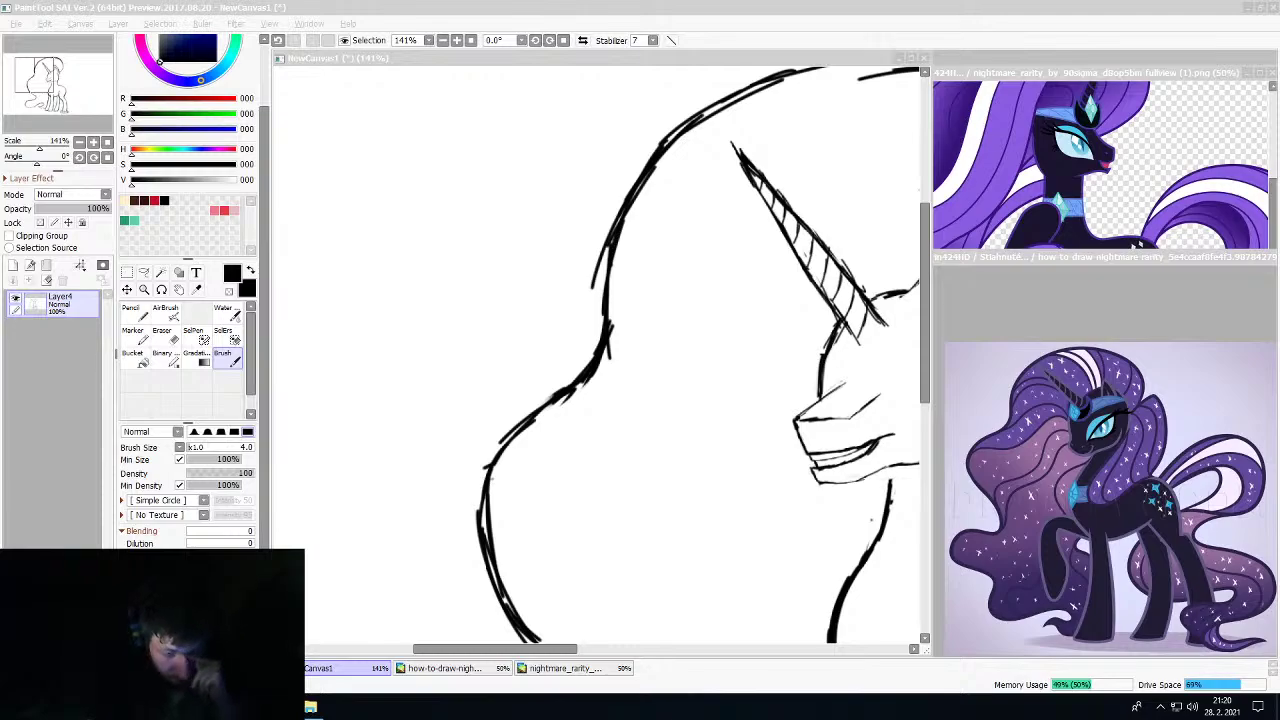
Draw a rear mane lock that arches out from behind the ear and falls behind the neck to the rump
left_click(647, 58)
scroll(814, 330, "down", 4)
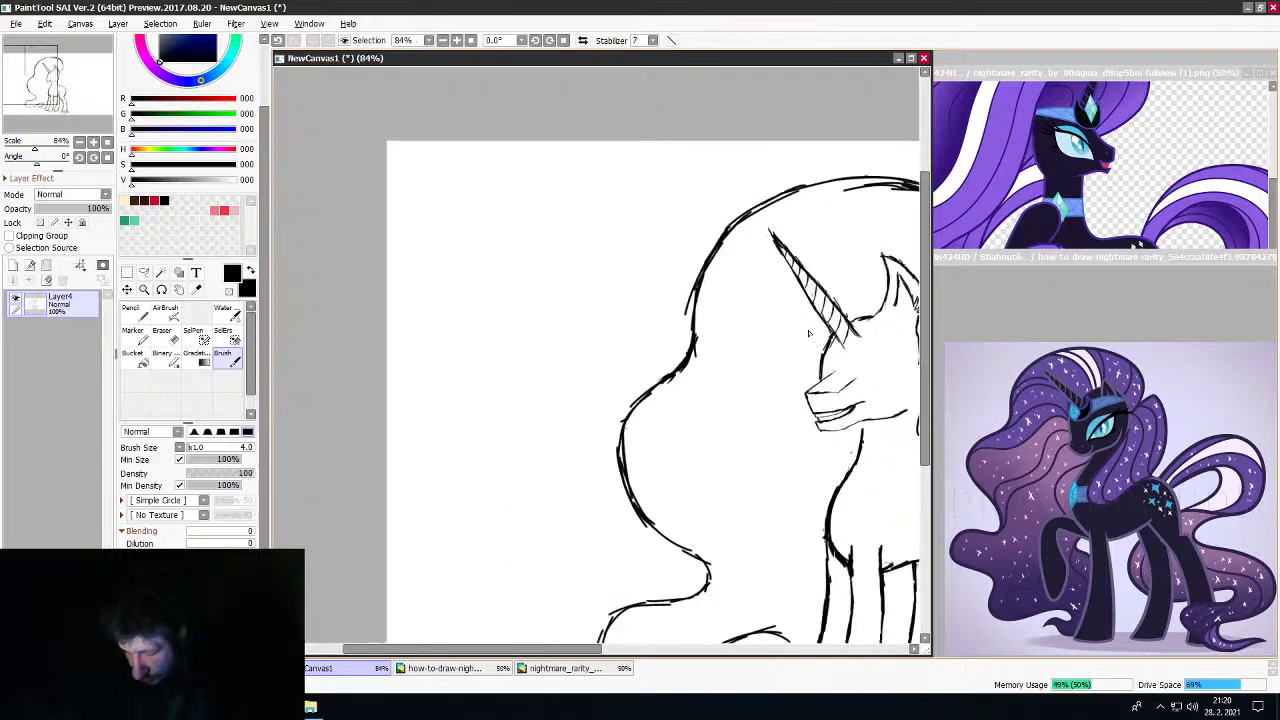
scroll(867, 326, "up", 2)
scroll(876, 332, "up", 3)
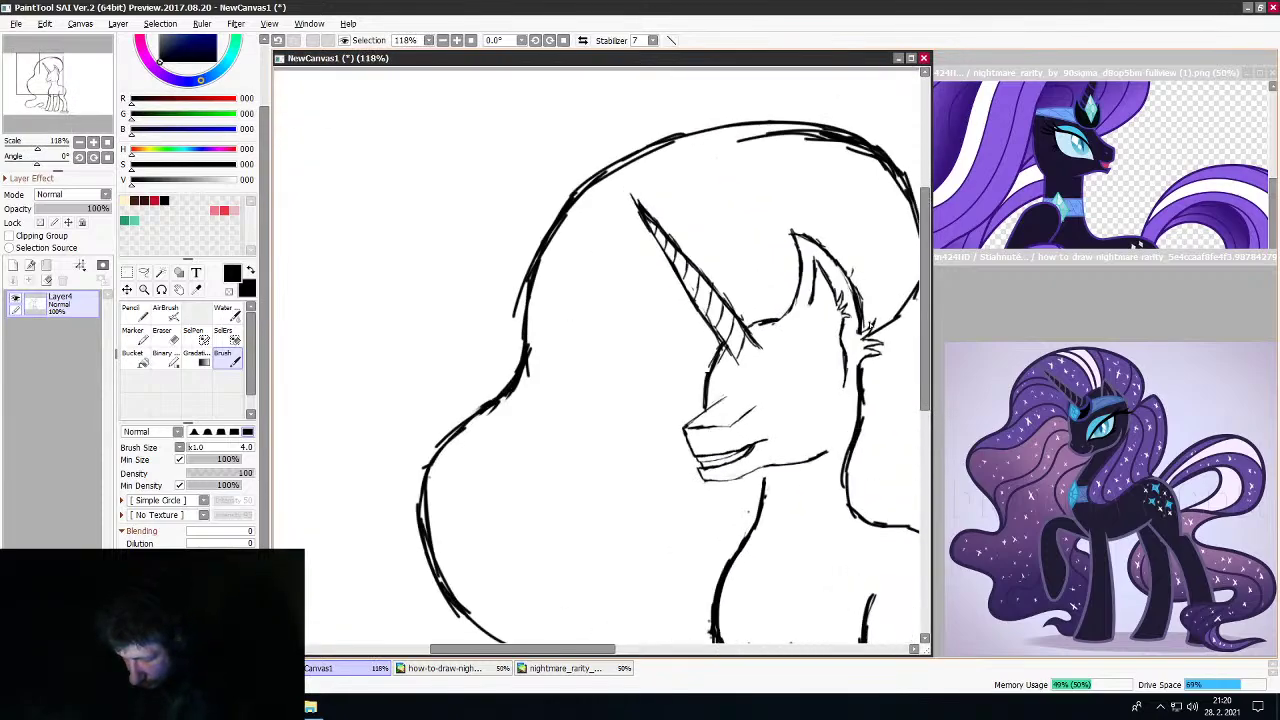
mouse_move(610, 649)
left_mouse_down()
mouse_move(696, 649)
mouse_move(682, 650)
left_mouse_up()
scroll(678, 470, "down", 3)
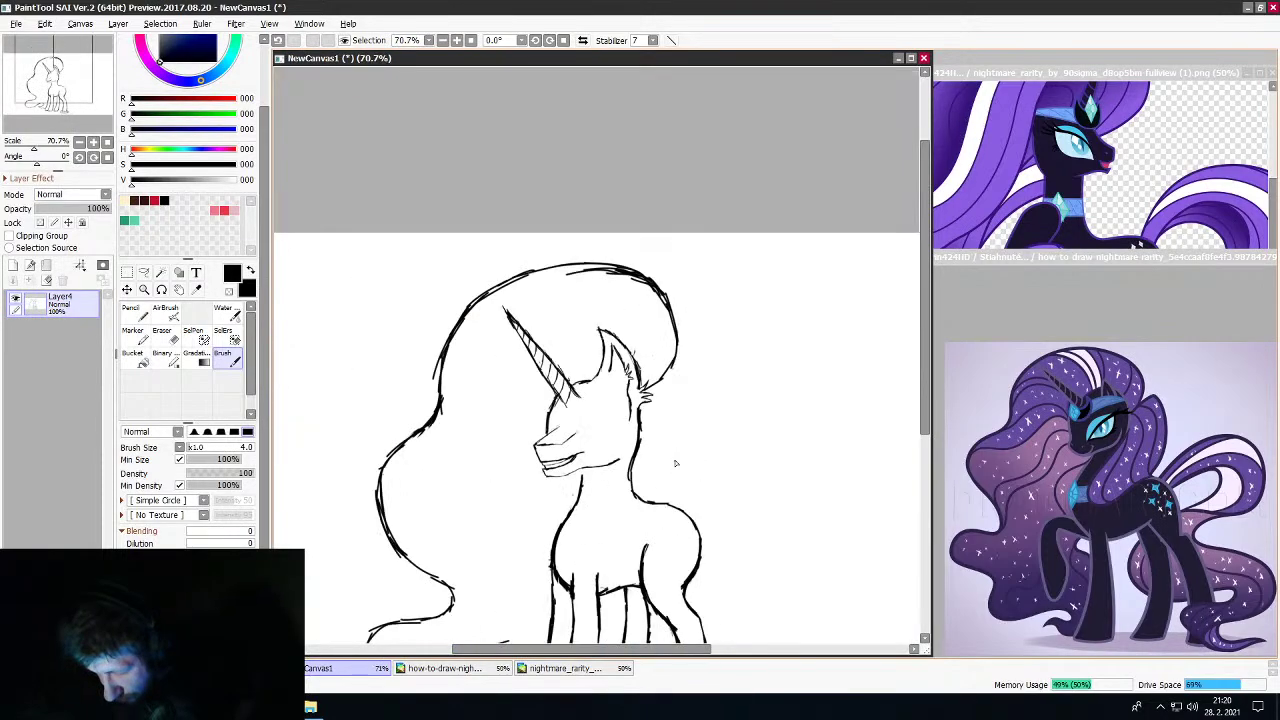
scroll(684, 452, "up", 4)
scroll(686, 455, "down", 1)
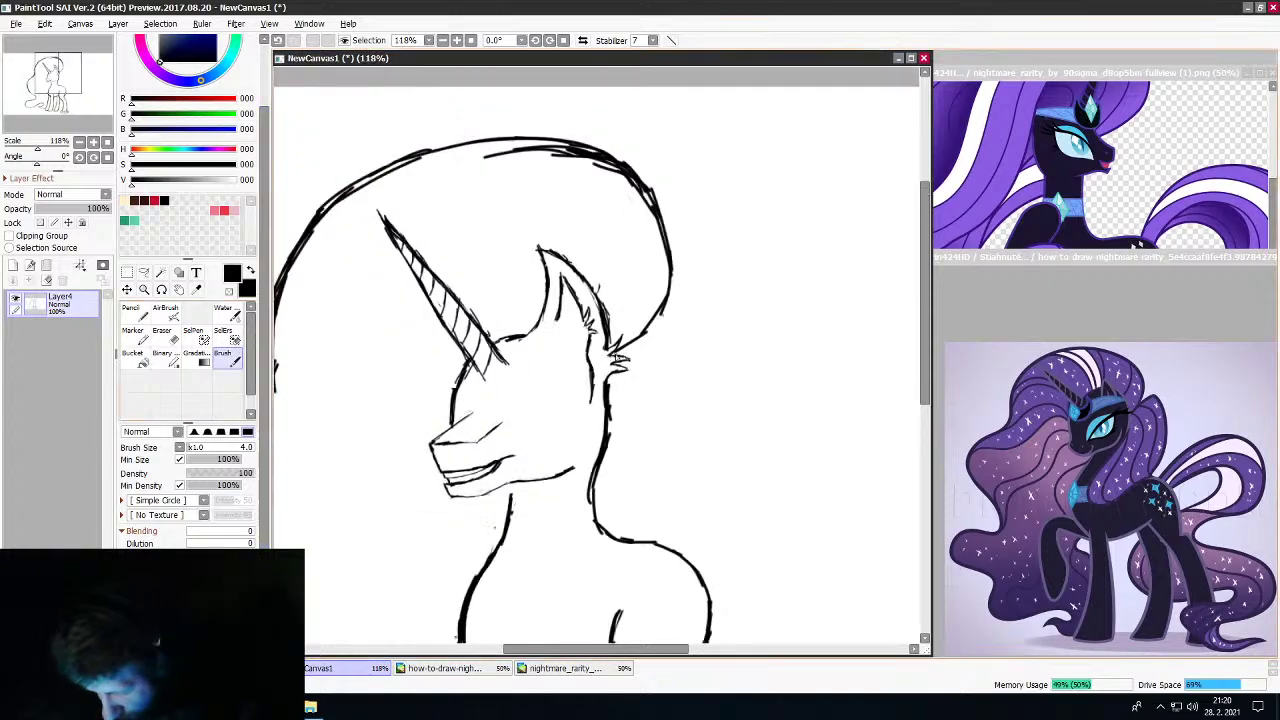
mouse_move(614, 352)
left_mouse_down()
mouse_move(676, 333)
mouse_move(654, 343)
mouse_move(738, 351)
mouse_move(676, 332)
mouse_move(737, 349)
mouse_move(688, 333)
mouse_move(754, 365)
mouse_move(719, 333)
mouse_move(763, 382)
mouse_move(741, 360)
mouse_move(741, 405)
left_mouse_up()
mouse_move(741, 350)
left_mouse_down()
mouse_move(741, 444)
mouse_move(706, 523)
mouse_move(700, 584)
left_mouse_up()
left_click_drag(725, 450, 705, 574)
mouse_move(726, 462)
left_mouse_down()
mouse_move(712, 498)
mouse_move(744, 370)
mouse_move(696, 326)
mouse_move(648, 342)
mouse_move(708, 323)
left_mouse_up()
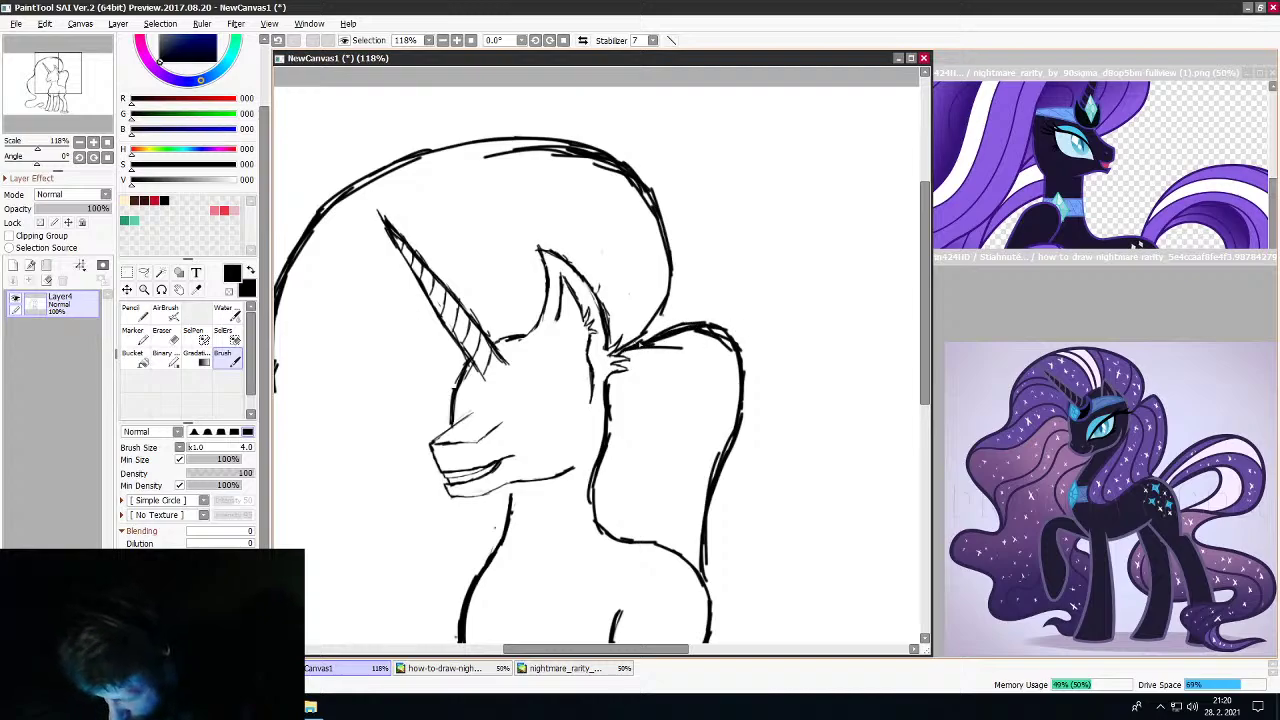
Redraw the mane's rear arch slightly outward to meet the lock behind the ear, and erase the stray inner strokes along the arch
mouse_move(630, 352)
left_mouse_down()
mouse_move(680, 318)
mouse_move(627, 342)
mouse_move(690, 287)
left_mouse_up()
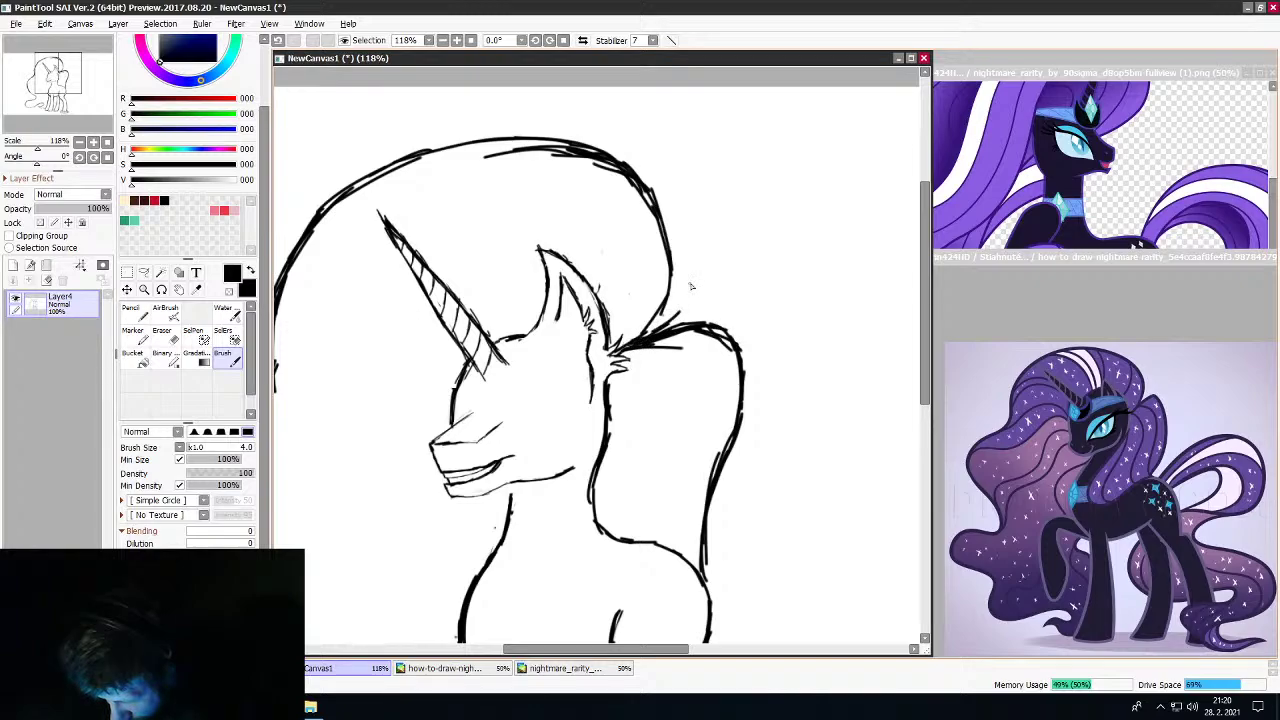
left_click_drag(660, 334, 690, 284)
mouse_move(672, 318)
left_mouse_down()
mouse_move(683, 262)
mouse_move(682, 296)
mouse_move(638, 177)
left_mouse_up()
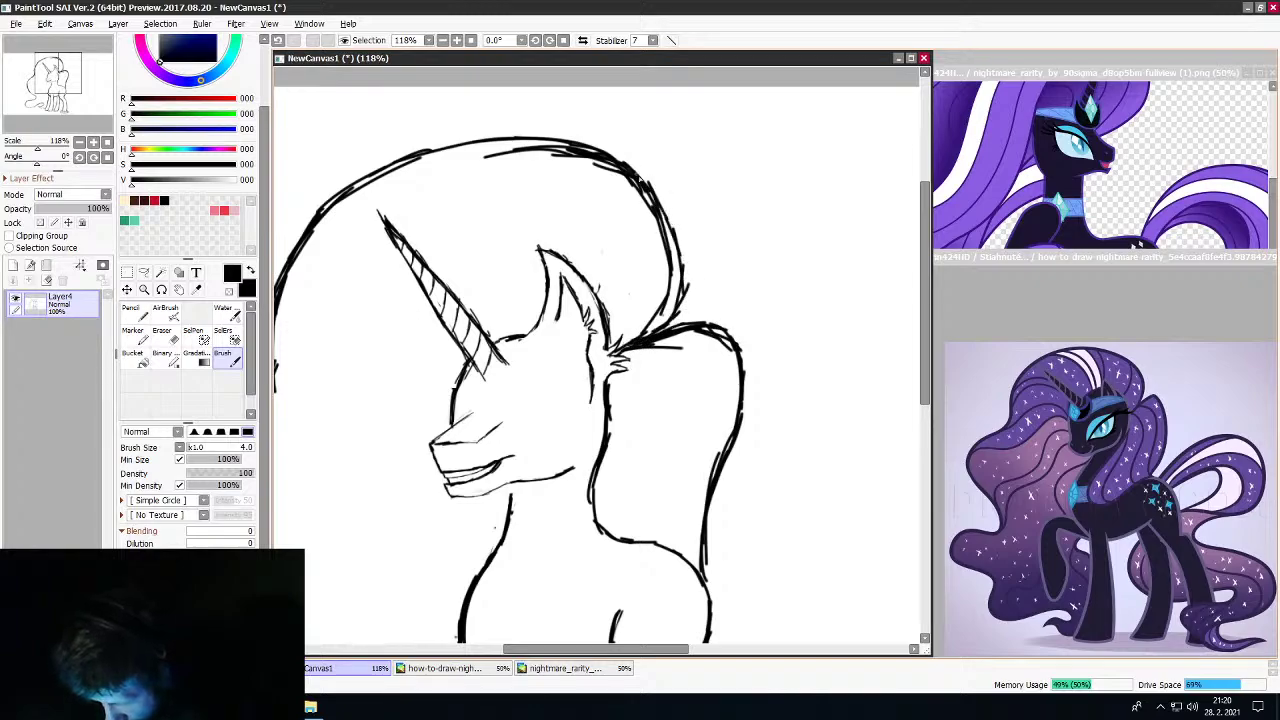
left_click(168, 334)
mouse_move(646, 239)
left_mouse_down()
mouse_move(656, 261)
mouse_move(660, 249)
mouse_move(658, 299)
mouse_move(639, 326)
mouse_move(647, 213)
left_mouse_up()
mouse_move(596, 168)
left_mouse_down()
mouse_move(486, 166)
mouse_move(474, 186)
left_mouse_up()
Erase the lower end of the rear mane lock and redraw it curving inward to meet the back
scroll(474, 186, "down", 4)
scroll(473, 190, "down", 2)
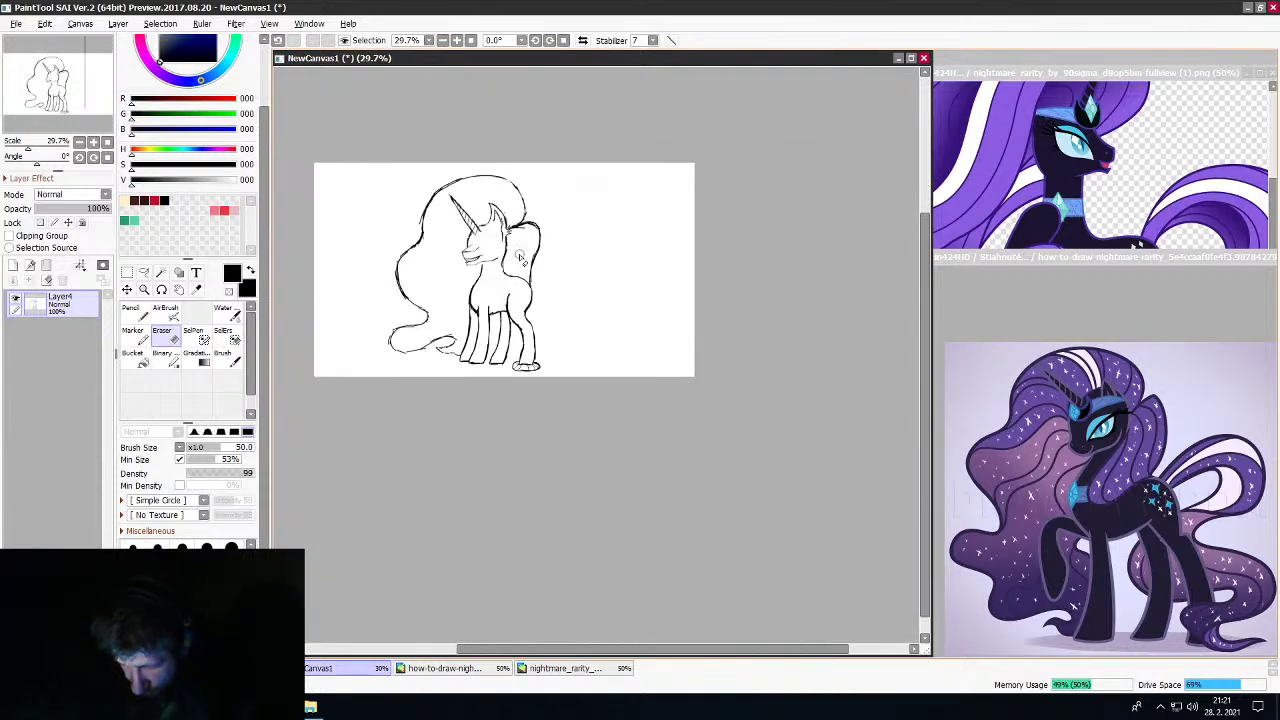
scroll(480, 220, "up", 1)
scroll(495, 270, "down", 2)
scroll(507, 305, "up", 2)
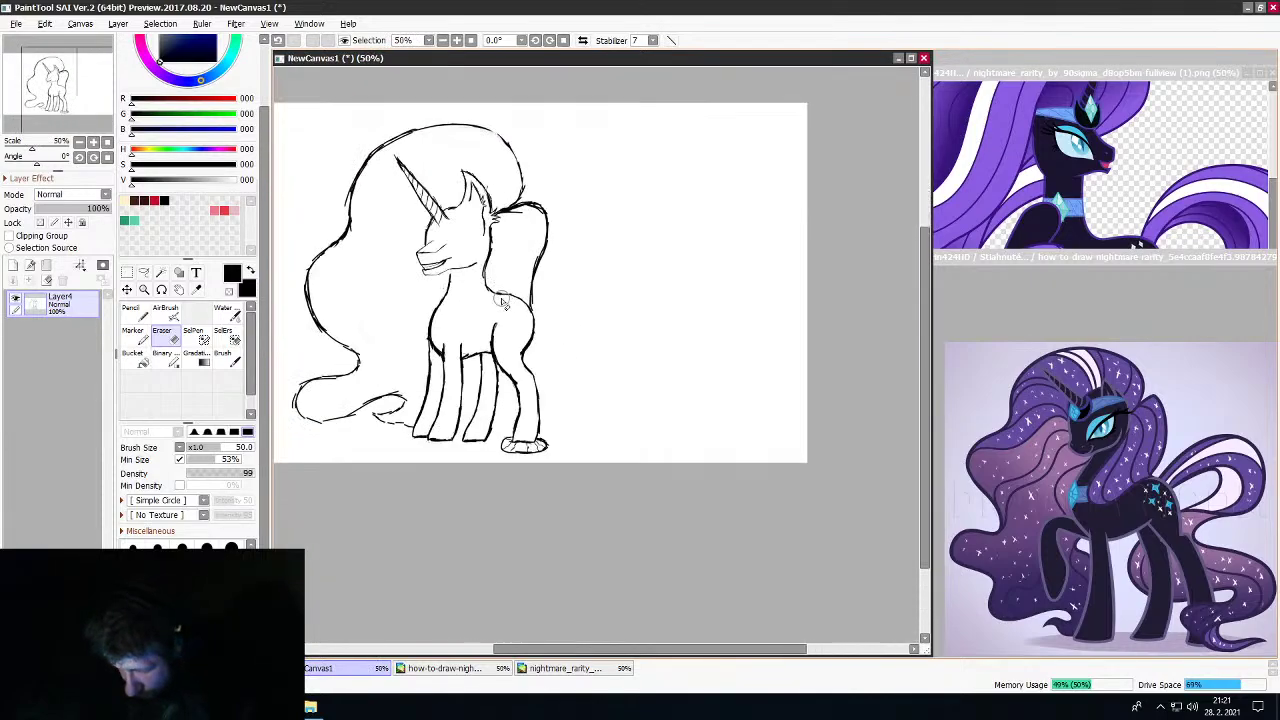
scroll(506, 295, "up", 4)
left_click_drag(573, 256, 563, 305)
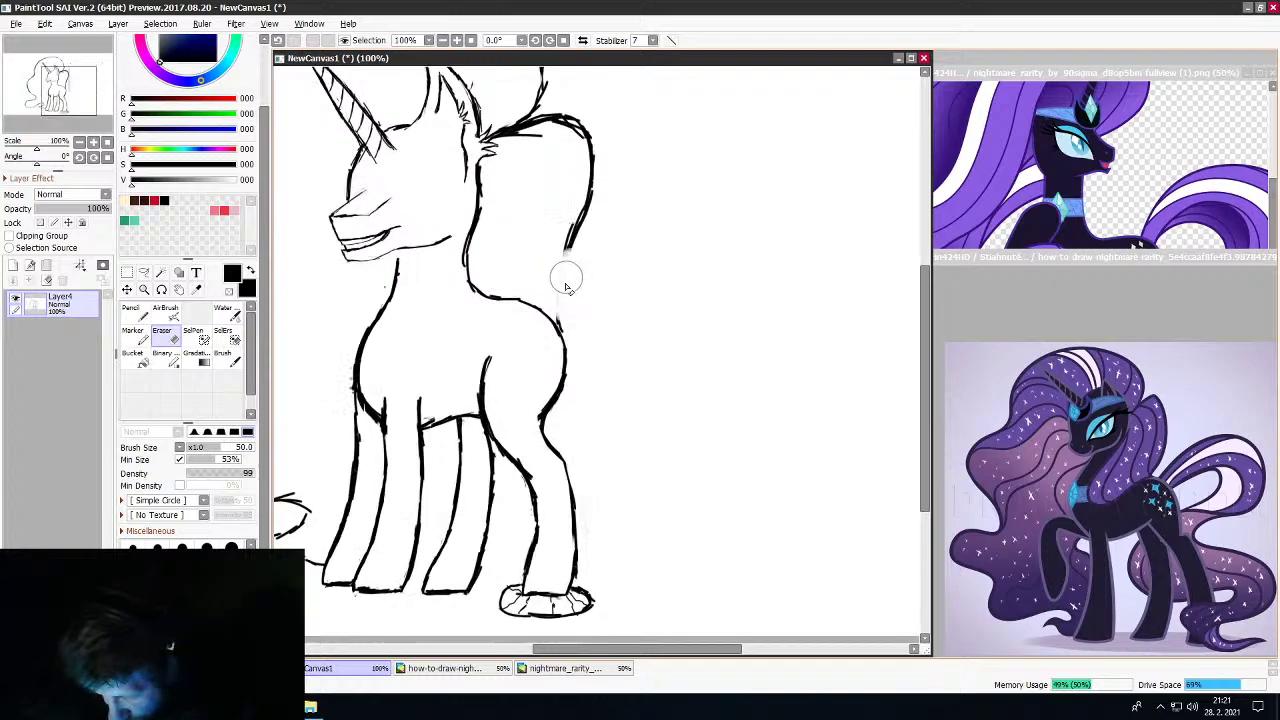
key("b")
mouse_move(574, 247)
left_mouse_down()
mouse_move(542, 312)
mouse_move(565, 283)
mouse_move(591, 187)
left_mouse_up()
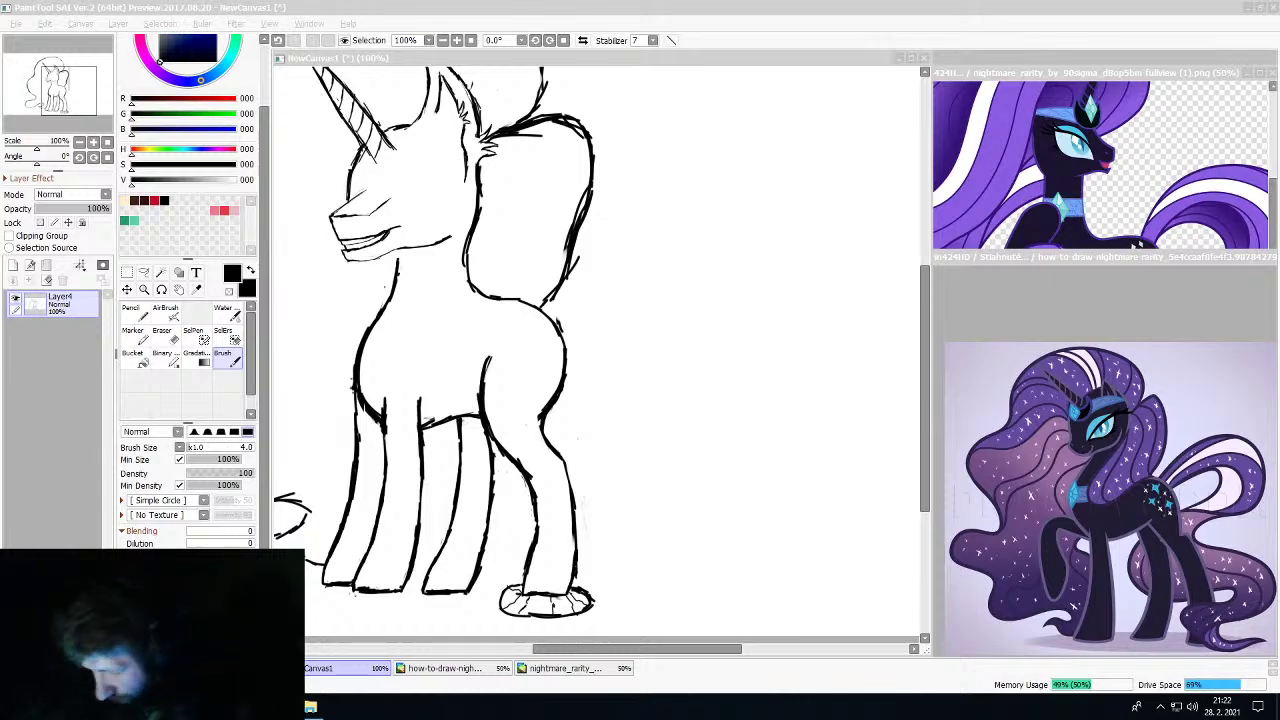
Draw the tail's outer outline from the rump as a large rounded arch that curves back in toward the hind leg
left_click(666, 70)
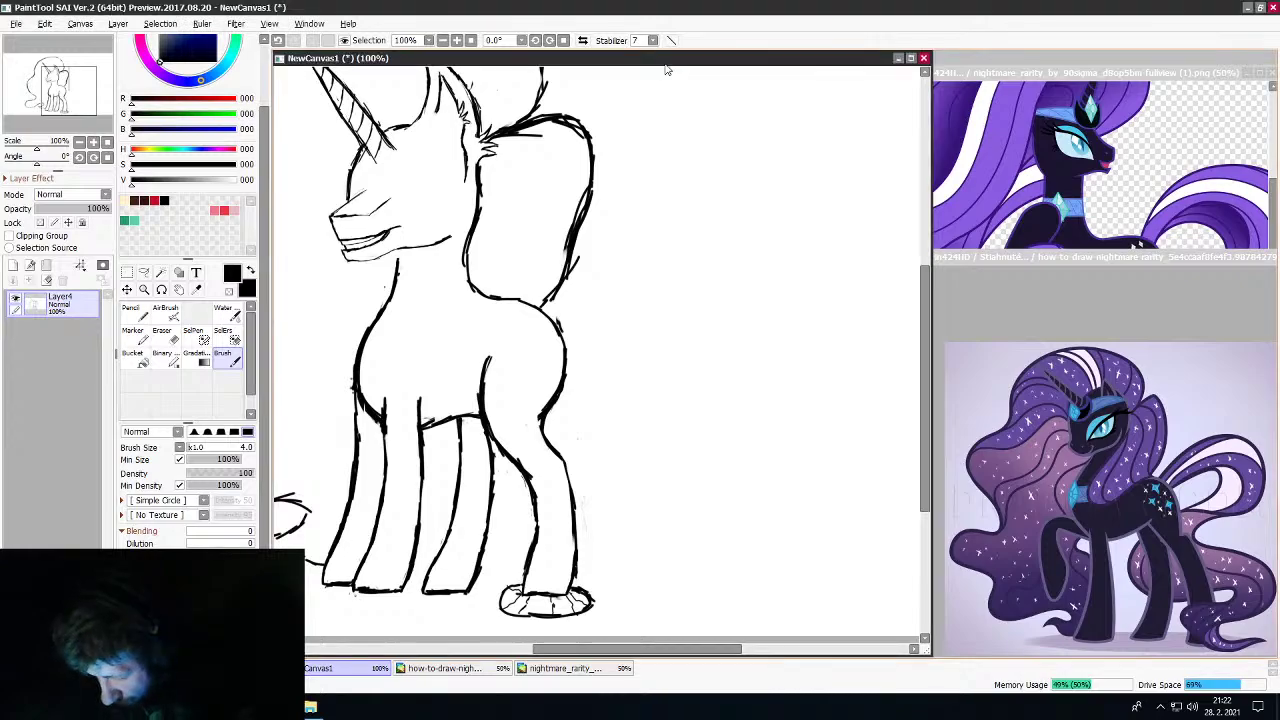
left_click_drag(734, 652, 725, 652)
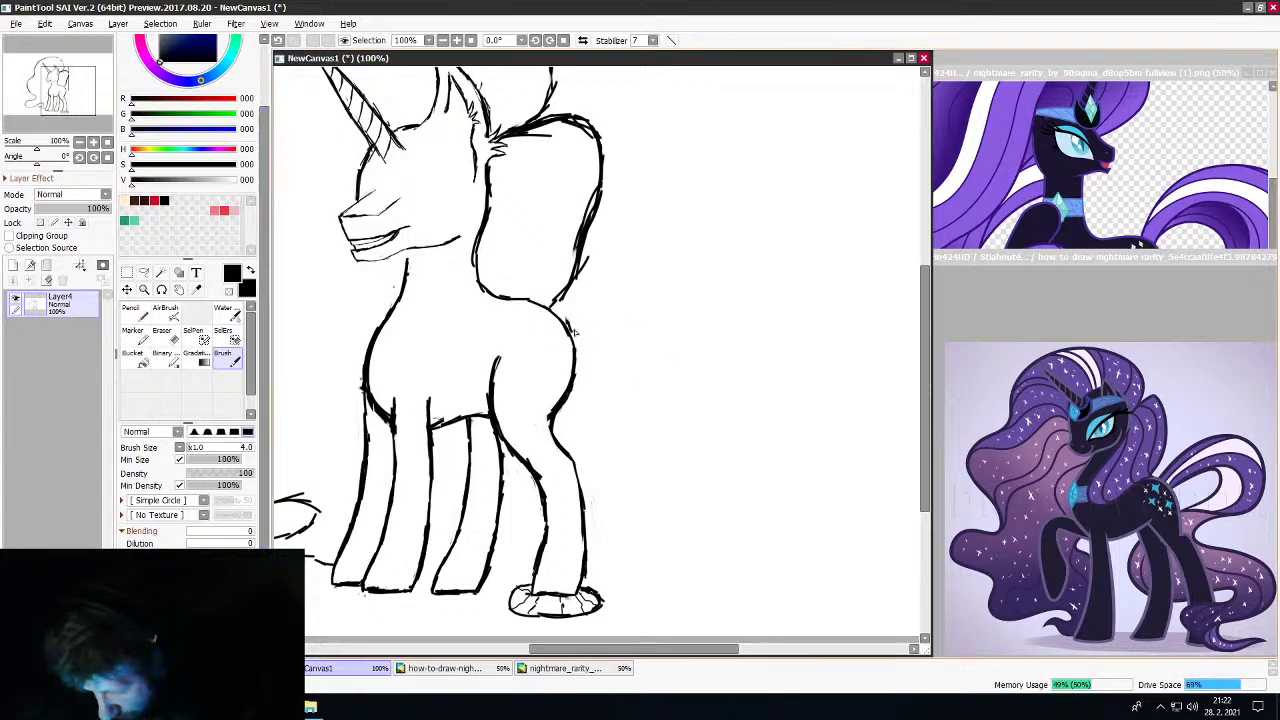
mouse_move(566, 322)
left_mouse_down()
mouse_move(645, 265)
mouse_move(746, 264)
mouse_move(780, 296)
mouse_move(784, 337)
mouse_move(760, 402)
left_mouse_up()
mouse_move(790, 345)
left_mouse_down()
mouse_move(756, 407)
mouse_move(731, 422)
mouse_move(729, 408)
mouse_move(760, 408)
mouse_move(685, 438)
mouse_move(716, 423)
mouse_move(691, 463)
mouse_move(636, 505)
left_mouse_up()
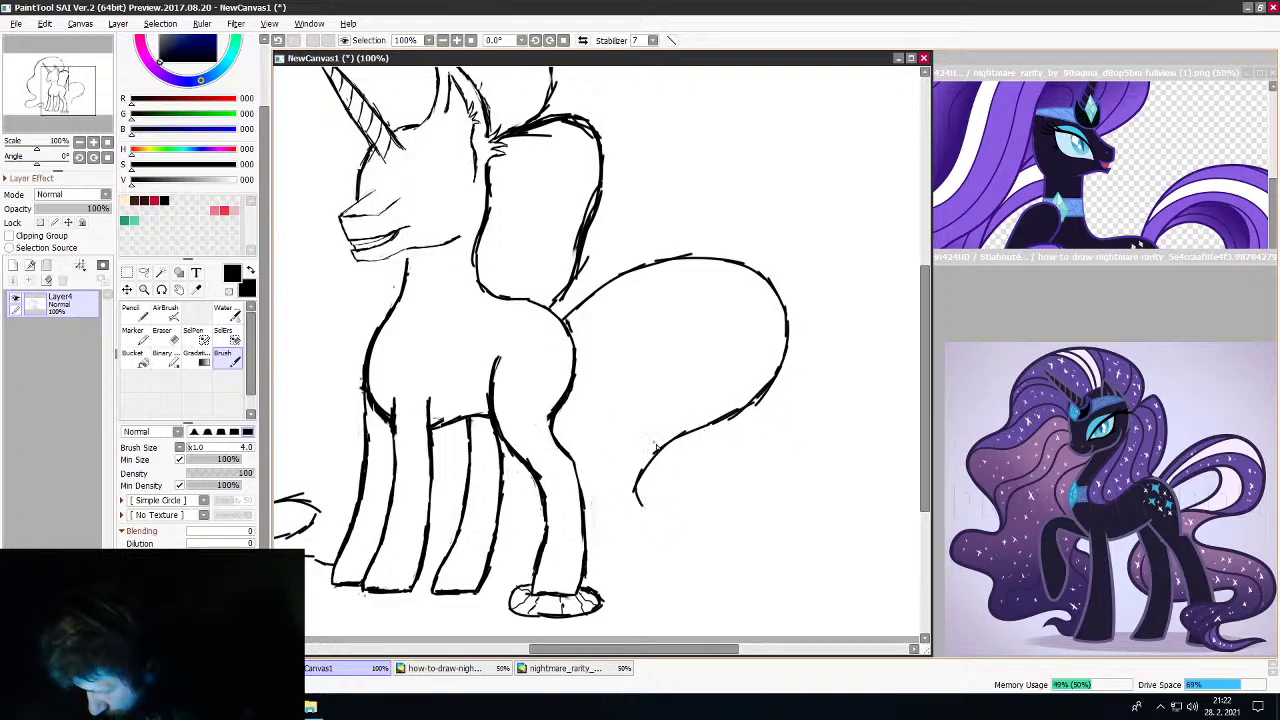
Erase the tail outline's lower end and redraw it closer to the hind leg, continuing in a wave to a pointed tip
key("e")
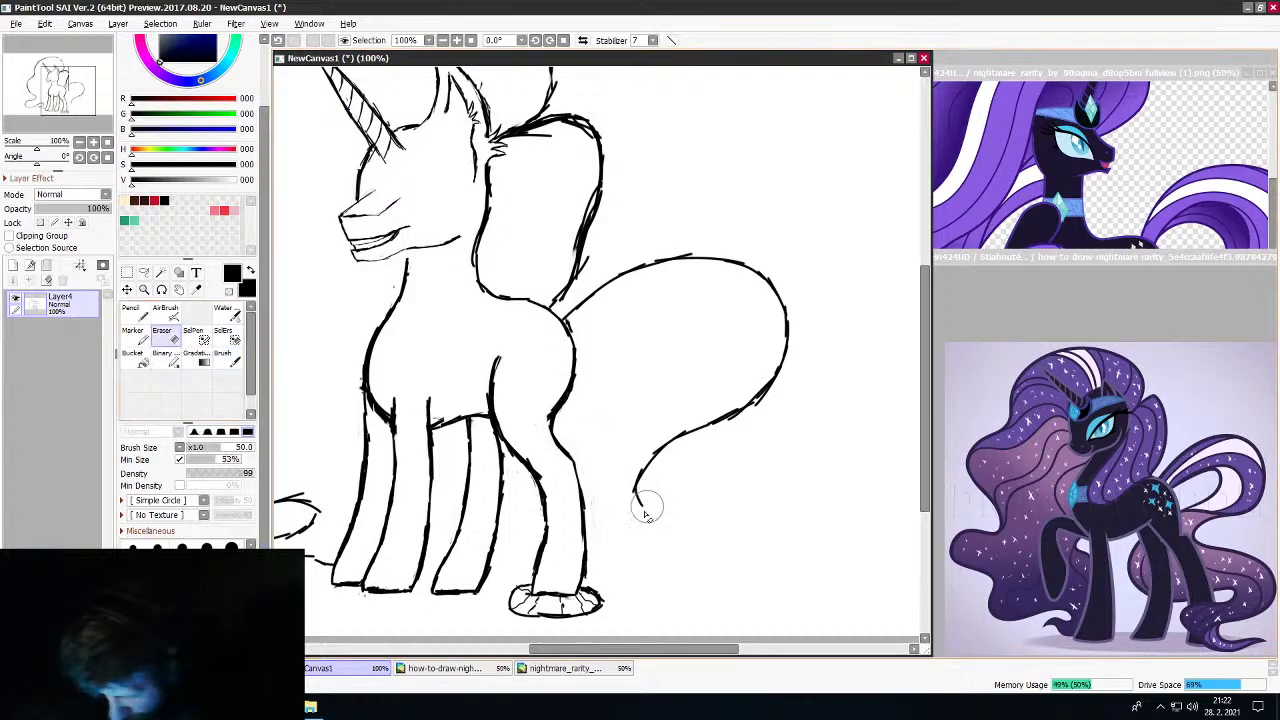
left_click_drag(643, 507, 651, 463)
left_click(227, 358)
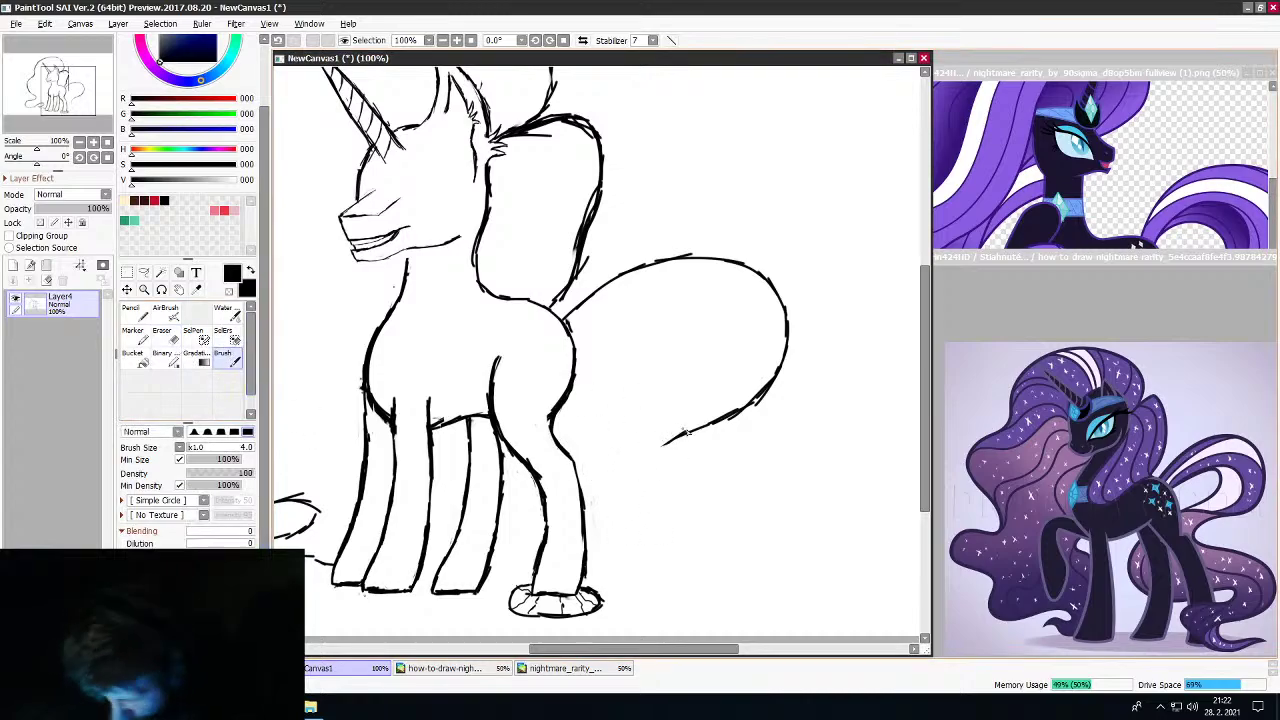
mouse_move(709, 426)
left_mouse_down()
mouse_move(596, 474)
mouse_move(618, 504)
mouse_move(743, 524)
mouse_move(732, 532)
mouse_move(755, 544)
mouse_move(720, 551)
mouse_move(757, 533)
mouse_move(742, 559)
mouse_move(647, 565)
mouse_move(630, 579)
mouse_move(664, 596)
mouse_move(661, 586)
mouse_move(722, 593)
mouse_move(709, 600)
mouse_move(681, 604)
mouse_move(645, 603)
left_mouse_up()
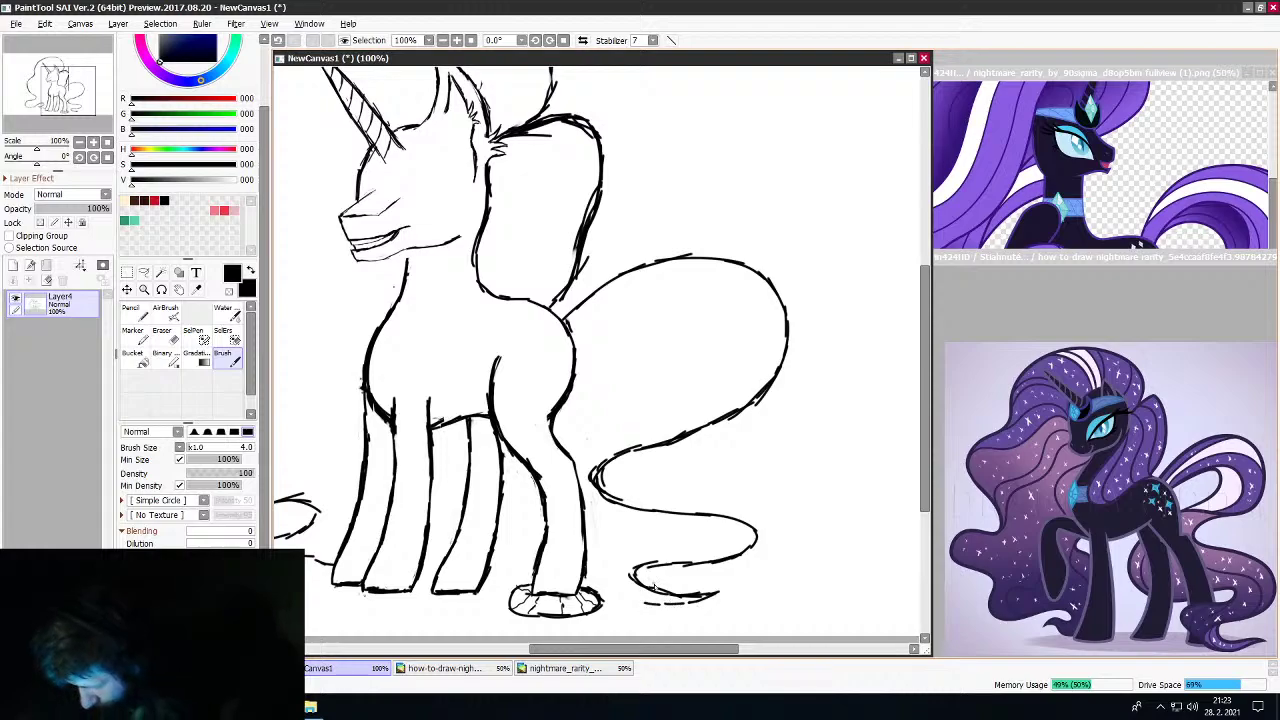
Curl the tail's end around the hind leg above the hoof and draw its upper edge back toward the wave
mouse_move(650, 605)
left_mouse_down()
mouse_move(603, 594)
mouse_move(558, 559)
mouse_move(589, 526)
mouse_move(564, 545)
mouse_move(627, 542)
mouse_move(598, 555)
mouse_move(586, 589)
mouse_move(564, 559)
mouse_move(626, 538)
mouse_move(576, 546)
mouse_move(675, 526)
left_mouse_up()
left_click_drag(669, 527, 653, 526)
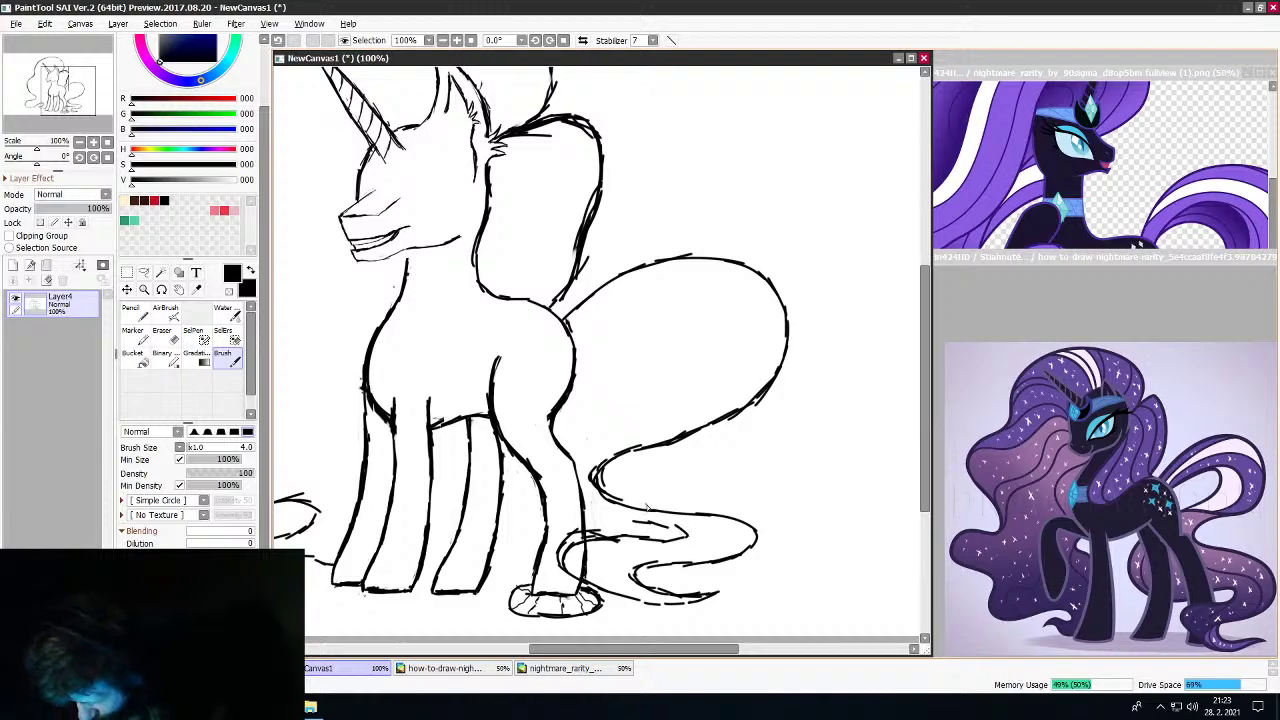
Erase the tail's wide lower wave and redraw its outer edge as a narrower bend from the tip up to the arch
left_click(161, 330)
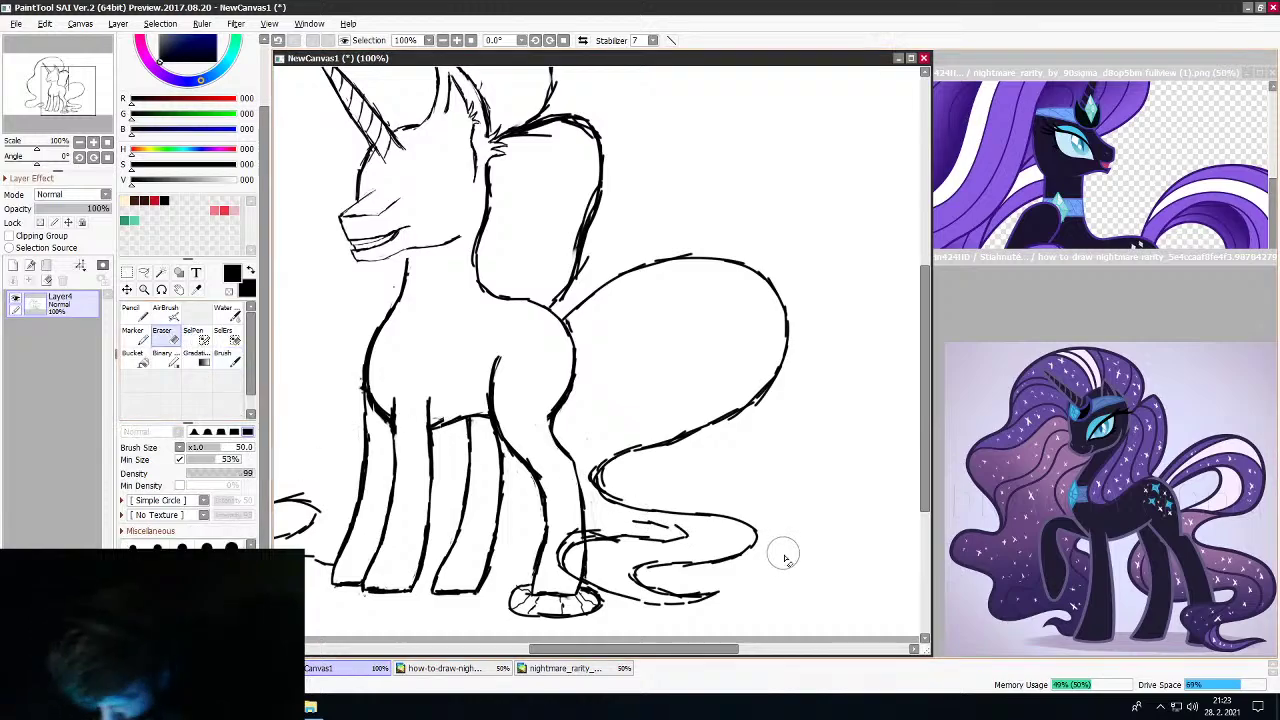
mouse_move(780, 550)
left_mouse_down()
mouse_move(777, 513)
mouse_move(703, 554)
mouse_move(737, 509)
mouse_move(663, 551)
mouse_move(697, 500)
mouse_move(683, 565)
left_mouse_up()
left_click(223, 356)
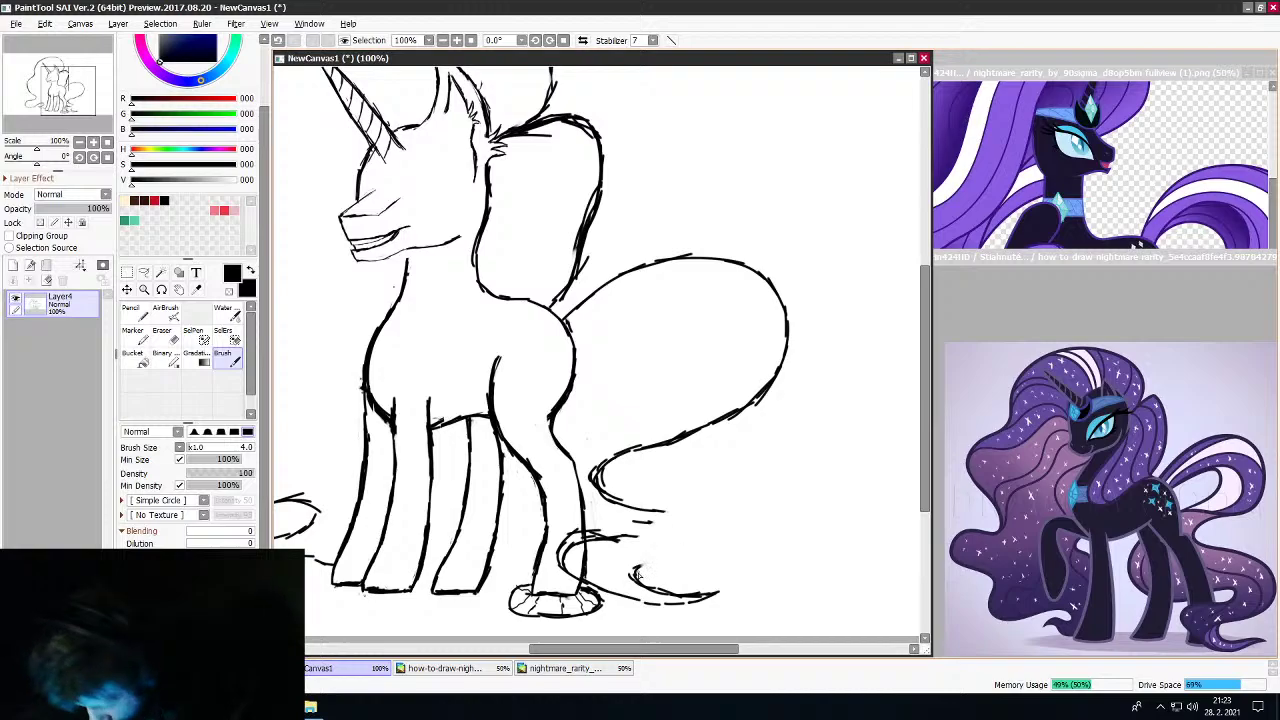
mouse_move(638, 572)
left_mouse_down()
mouse_move(706, 523)
mouse_move(690, 498)
mouse_move(701, 533)
mouse_move(697, 503)
mouse_move(664, 455)
left_mouse_up()
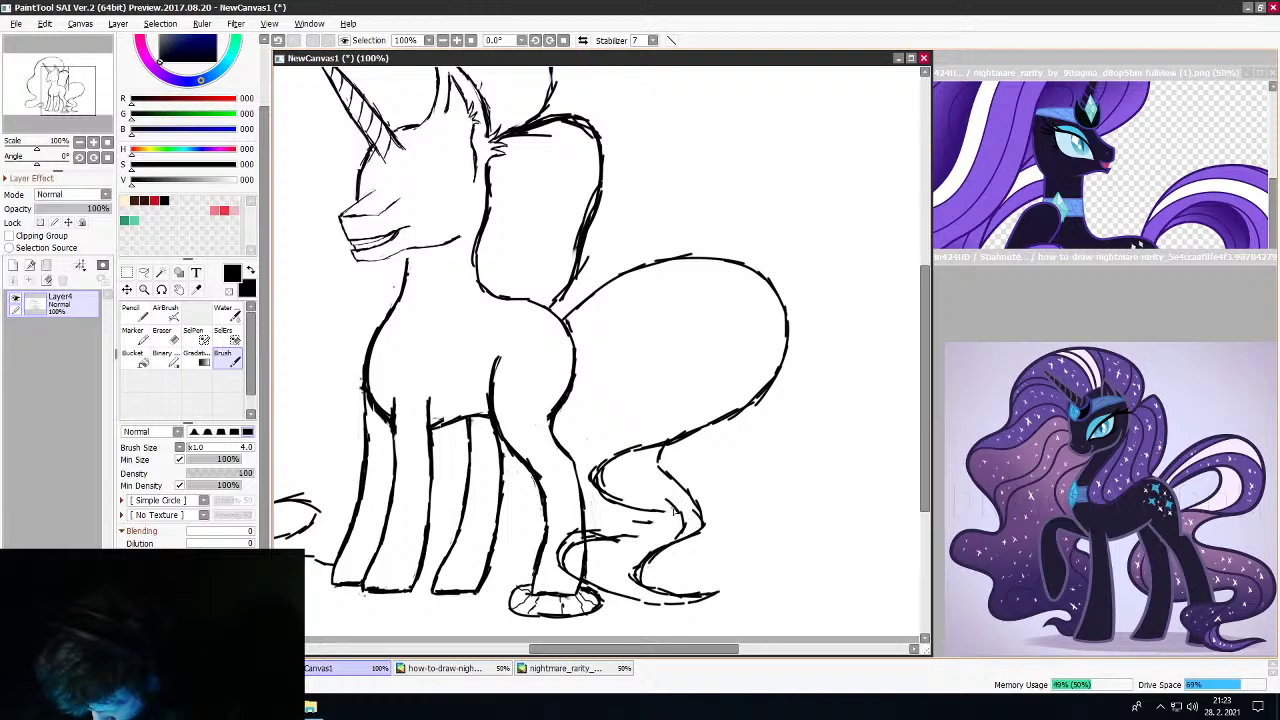
Clear the overlapping lines between the tail's bend and hoof curl, and redraw the curl's upper edge joined to the tail's inner edge
mouse_move(678, 510)
left_mouse_down()
mouse_move(623, 494)
mouse_move(604, 516)
mouse_move(623, 517)
mouse_move(604, 502)
mouse_move(666, 526)
mouse_move(637, 544)
mouse_move(686, 535)
mouse_move(678, 522)
mouse_move(662, 557)
mouse_move(628, 570)
mouse_move(654, 553)
mouse_move(608, 540)
mouse_move(574, 552)
mouse_move(588, 568)
mouse_move(628, 557)
left_mouse_up()
key("e")
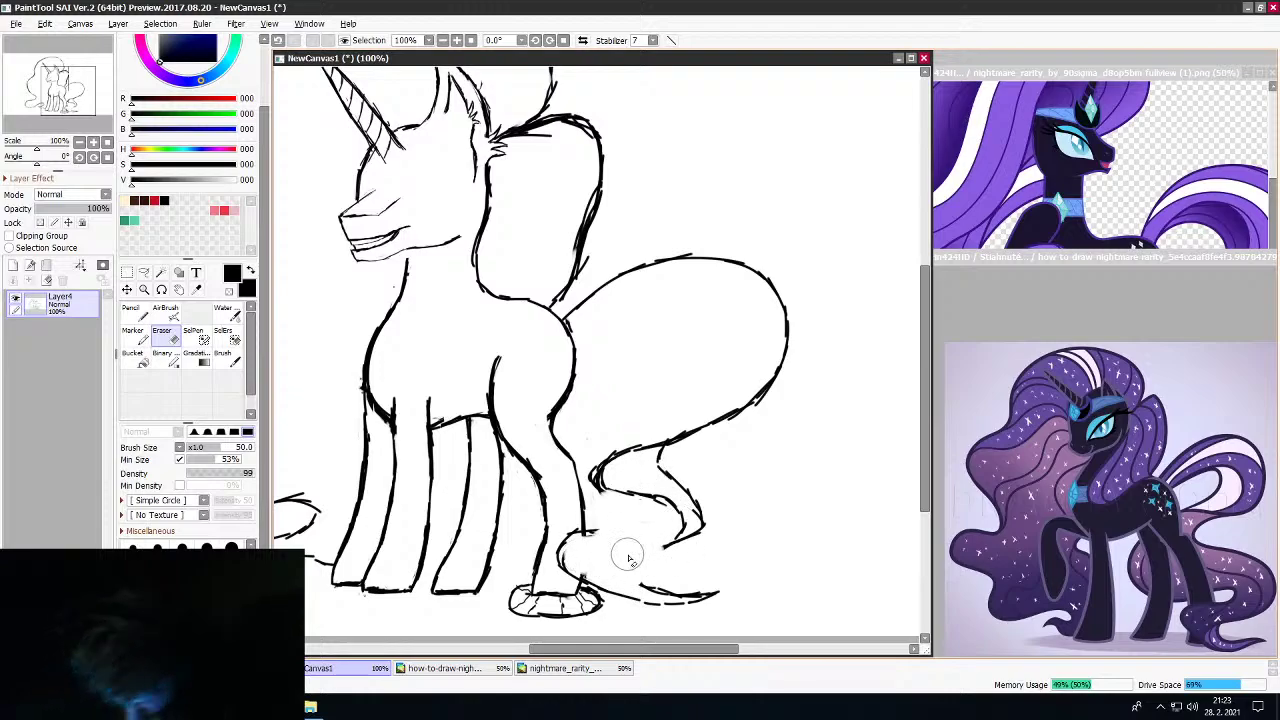
left_click(222, 352)
left_click_drag(578, 541, 611, 541)
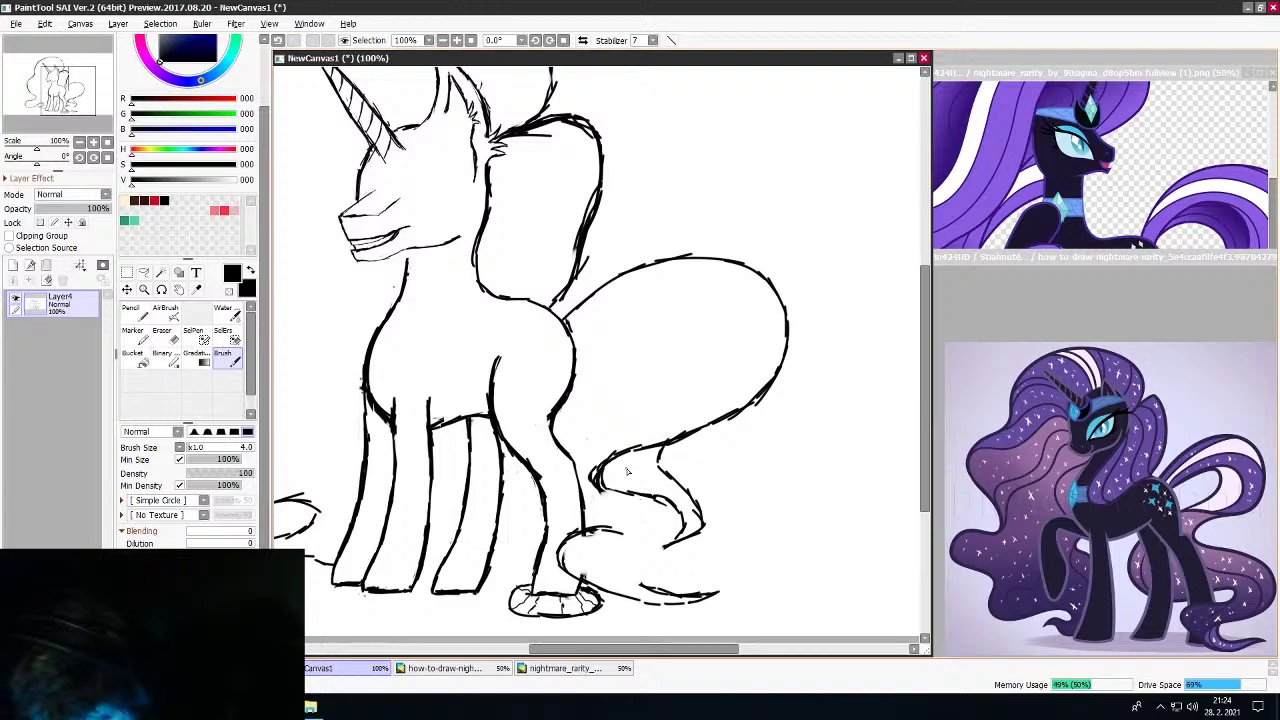
mouse_move(604, 479)
left_mouse_down()
mouse_move(668, 520)
mouse_move(660, 538)
mouse_move(644, 536)
mouse_move(676, 518)
mouse_move(669, 495)
mouse_move(642, 490)
left_mouse_up()
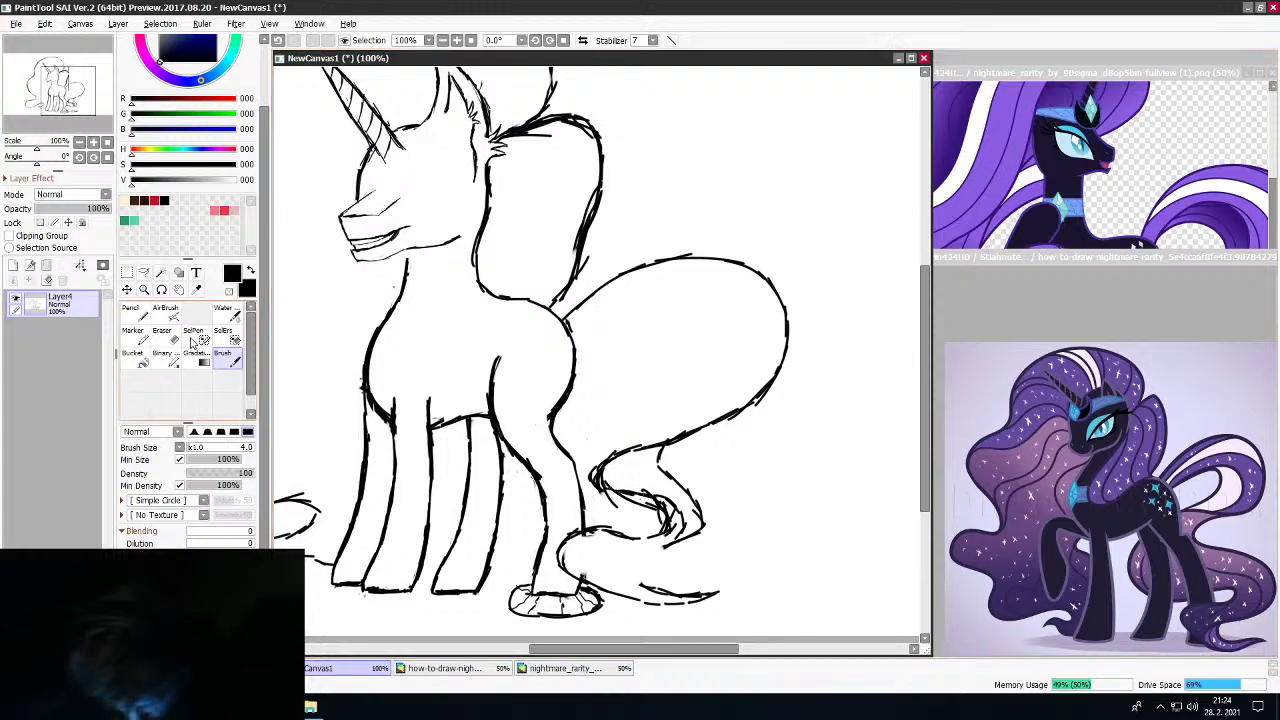
Erase the messy strokes at the tail's bend and redraw its inner edge as one smooth curve into the hoof curl
key("e")
left_click_drag(655, 520, 588, 475)
mouse_move(690, 500)
left_mouse_down()
mouse_move(680, 535)
mouse_move(672, 515)
left_mouse_up()
left_click(226, 360)
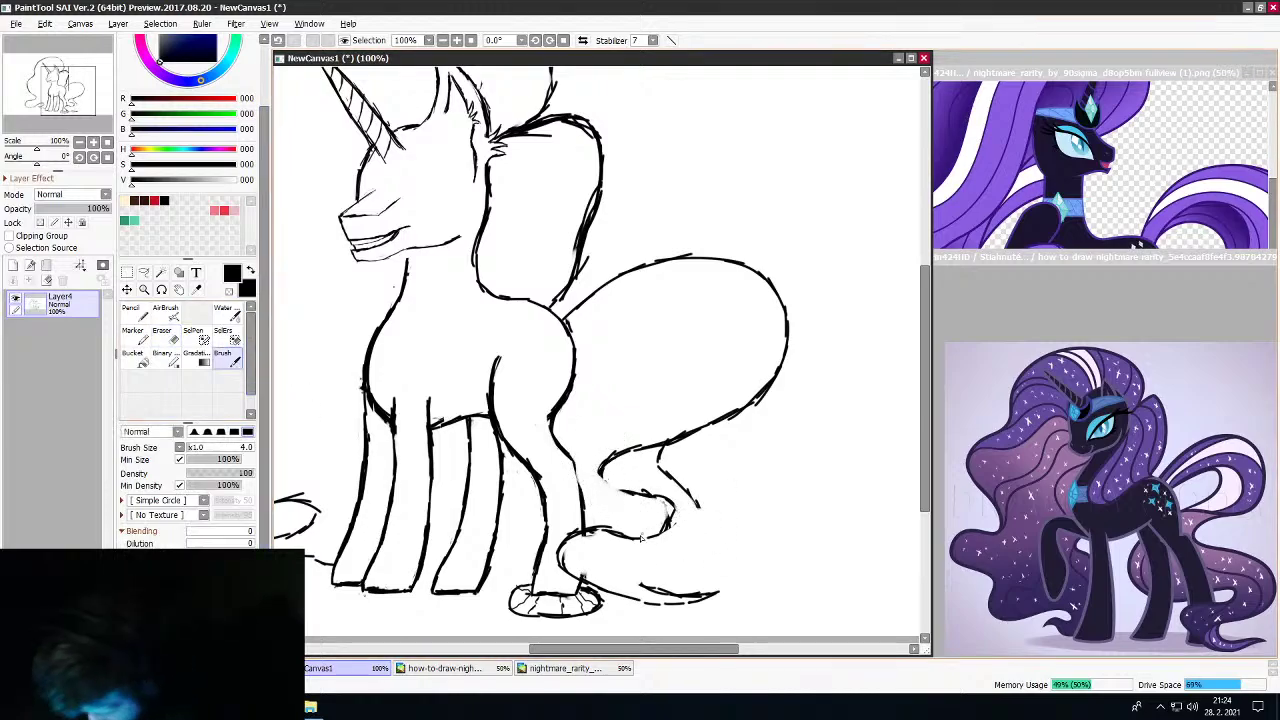
mouse_move(672, 520)
left_mouse_down()
mouse_move(647, 495)
mouse_move(670, 483)
mouse_move(635, 499)
mouse_move(612, 454)
left_mouse_up()
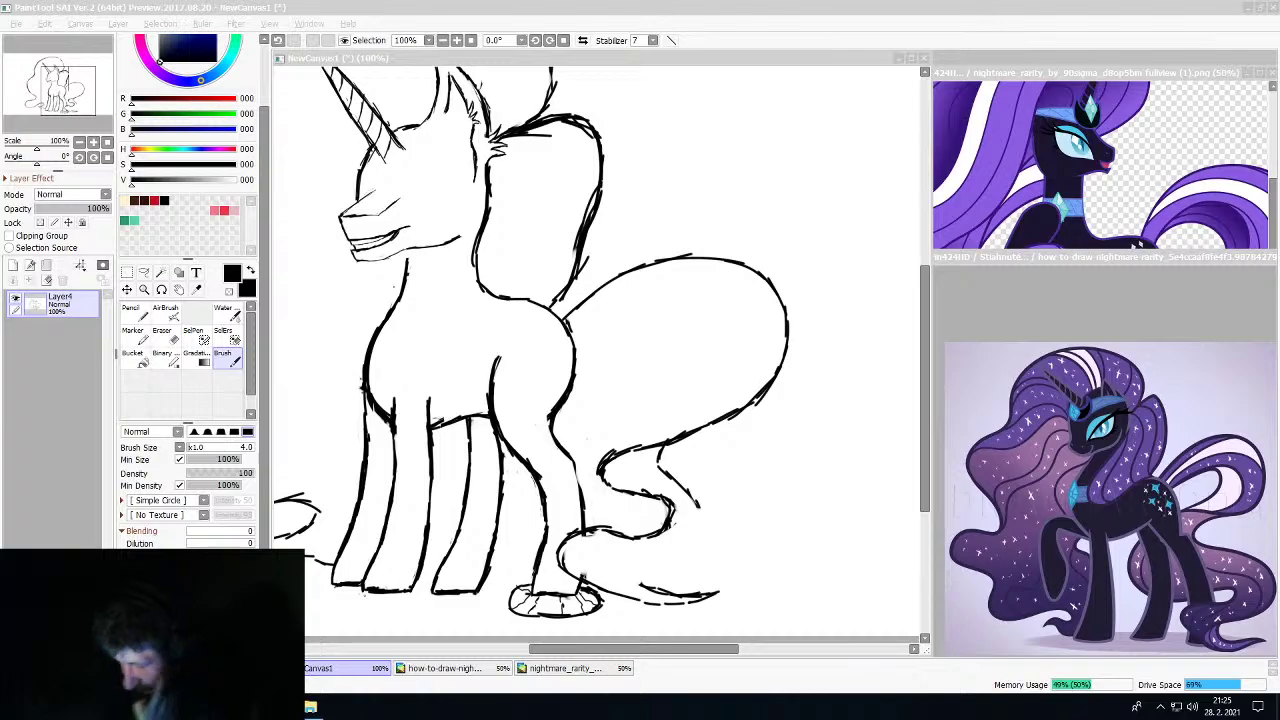
Erase the tail's curl above the hind hoof and redraw it as a tighter curve beginning beside the leg, clearing the doubled strokes
left_click(238, 362)
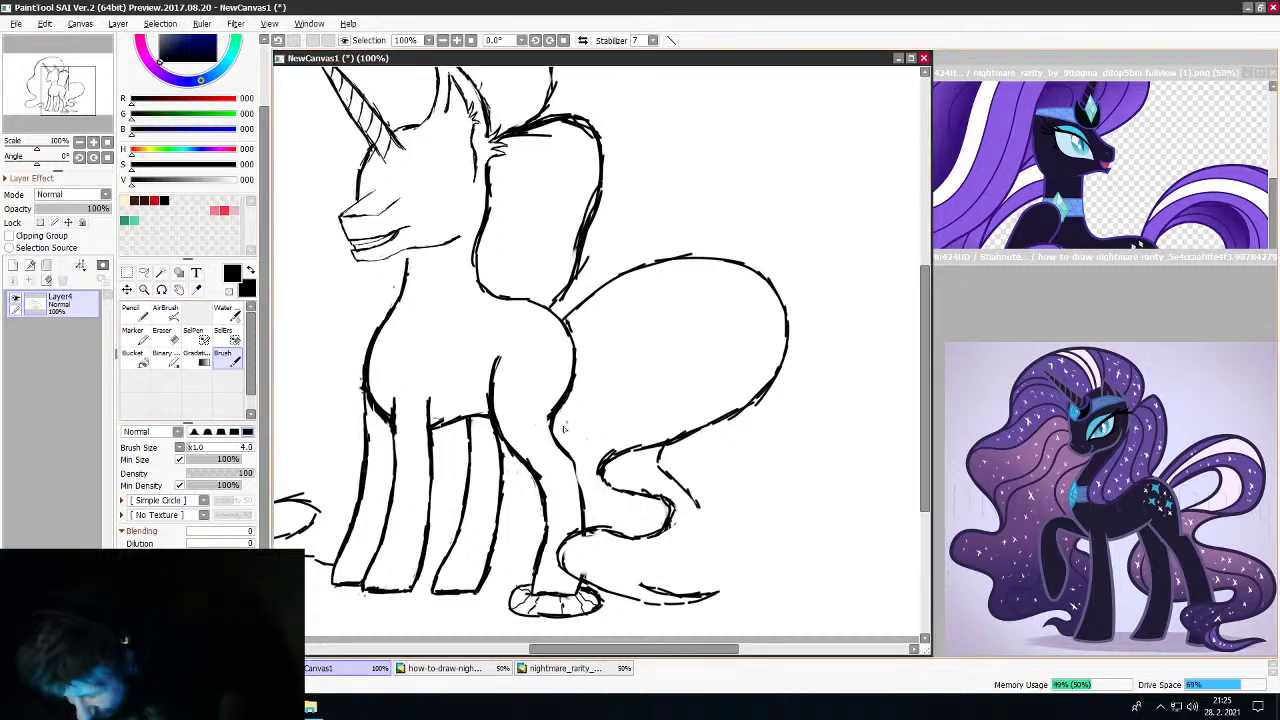
key("e")
mouse_move(605, 525)
left_mouse_down()
mouse_move(565, 560)
mouse_move(569, 534)
mouse_move(595, 540)
mouse_move(586, 534)
left_mouse_up()
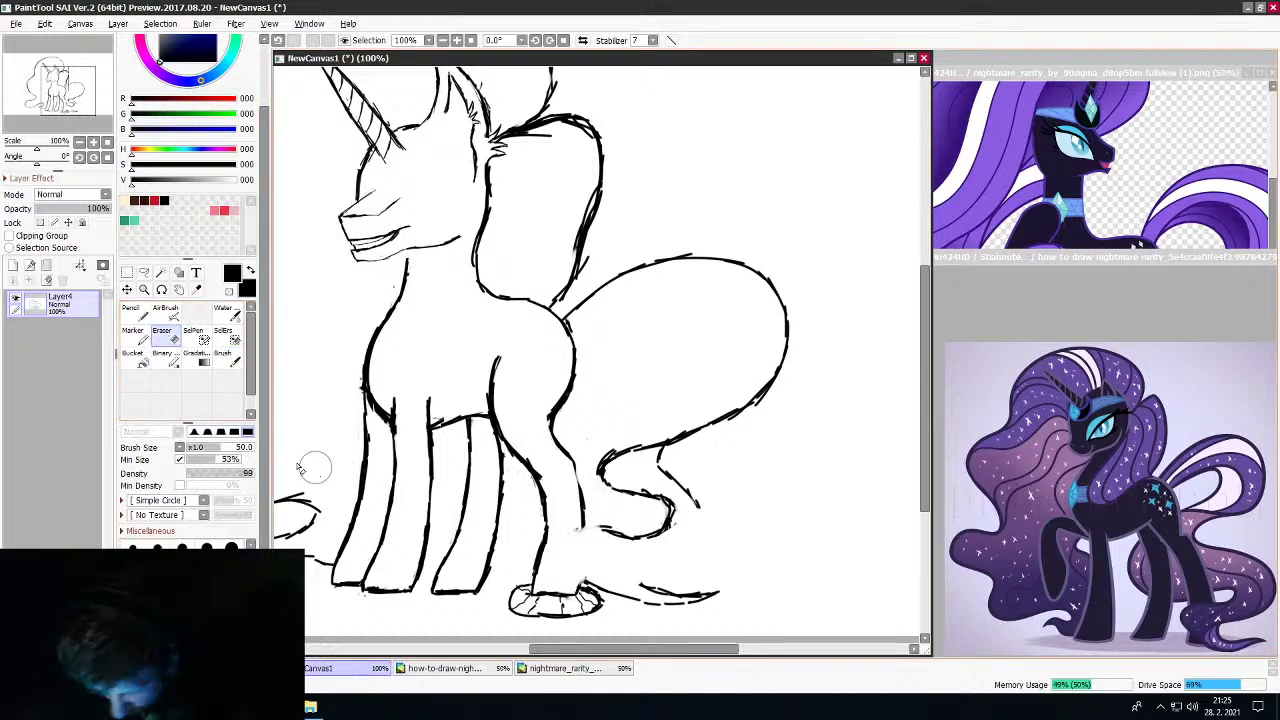
left_click(230, 360)
mouse_move(592, 588)
left_mouse_down()
mouse_move(578, 566)
mouse_move(590, 536)
mouse_move(636, 545)
left_mouse_up()
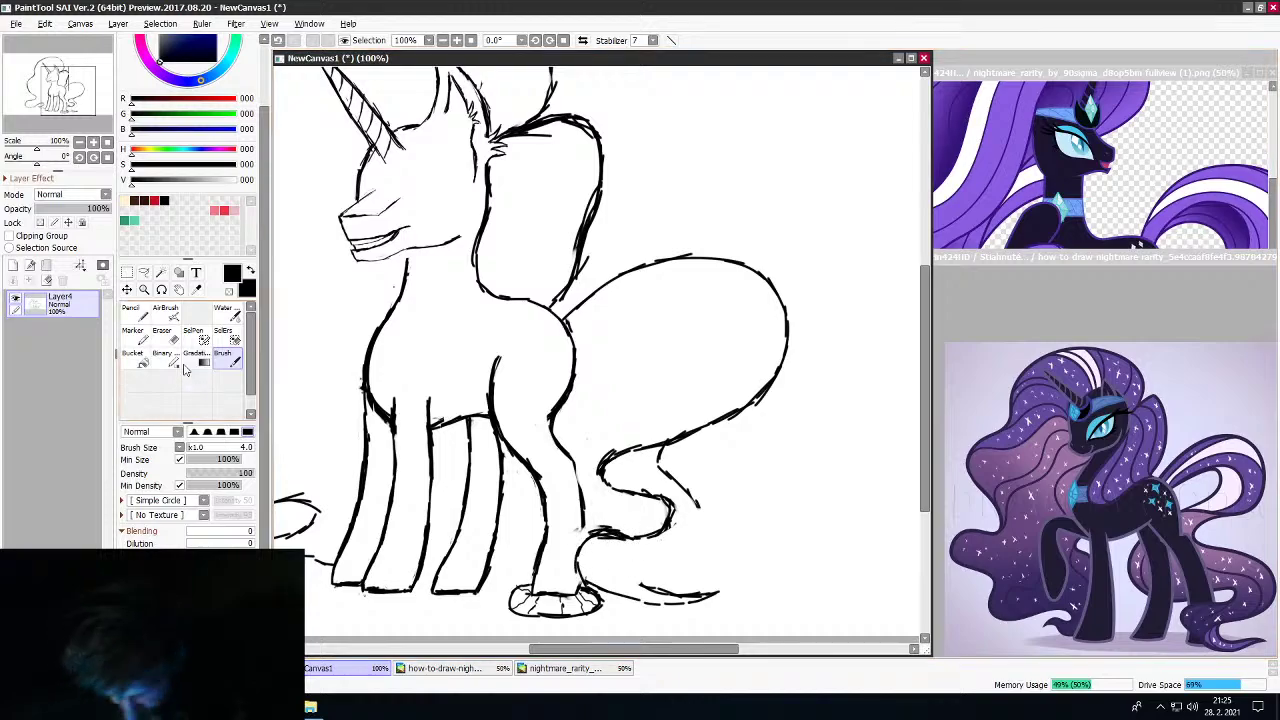
key("e")
mouse_move(595, 530)
left_mouse_down()
mouse_move(636, 538)
mouse_move(603, 536)
mouse_move(603, 556)
mouse_move(606, 543)
mouse_move(583, 550)
mouse_move(672, 518)
left_mouse_up()
left_click(227, 361)
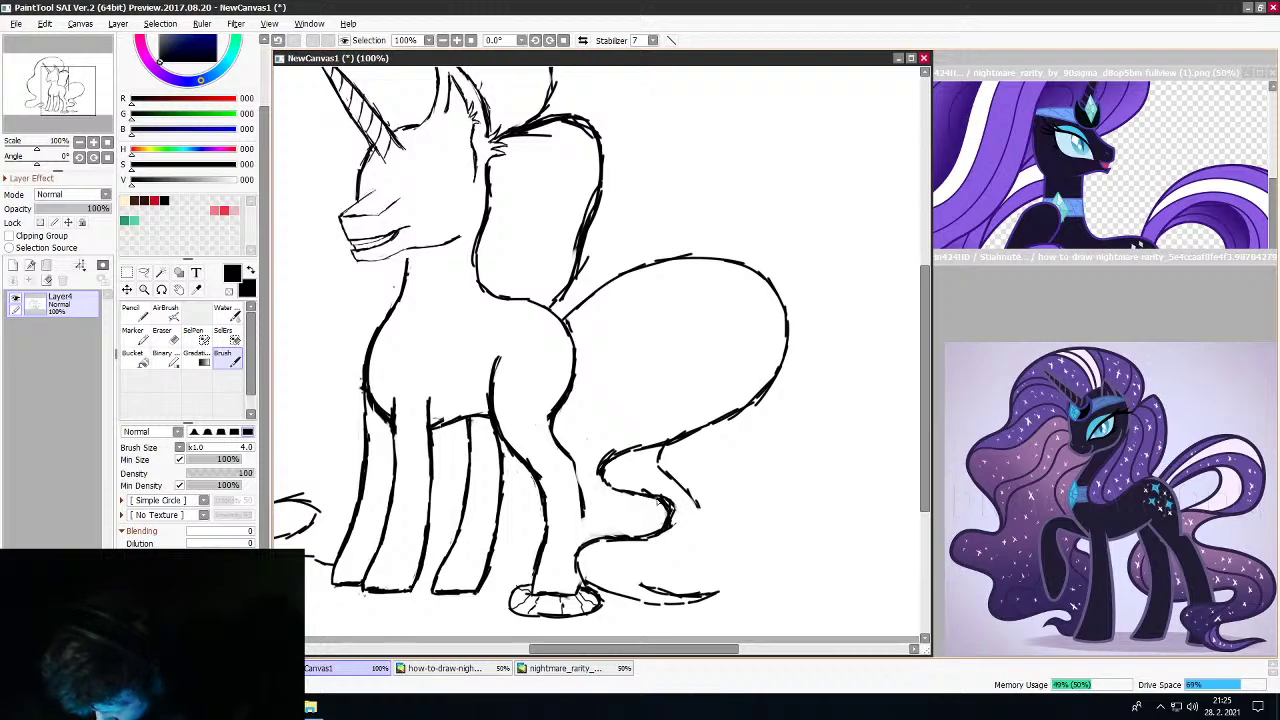
Thin the heavy outline of the tail's bend and erase the stray strokes below the arch and above the tail tip
key("e")
mouse_move(671, 494)
left_mouse_down()
mouse_move(668, 541)
mouse_move(679, 513)
mouse_move(607, 433)
mouse_move(624, 434)
mouse_move(591, 469)
mouse_move(608, 500)
left_mouse_up()
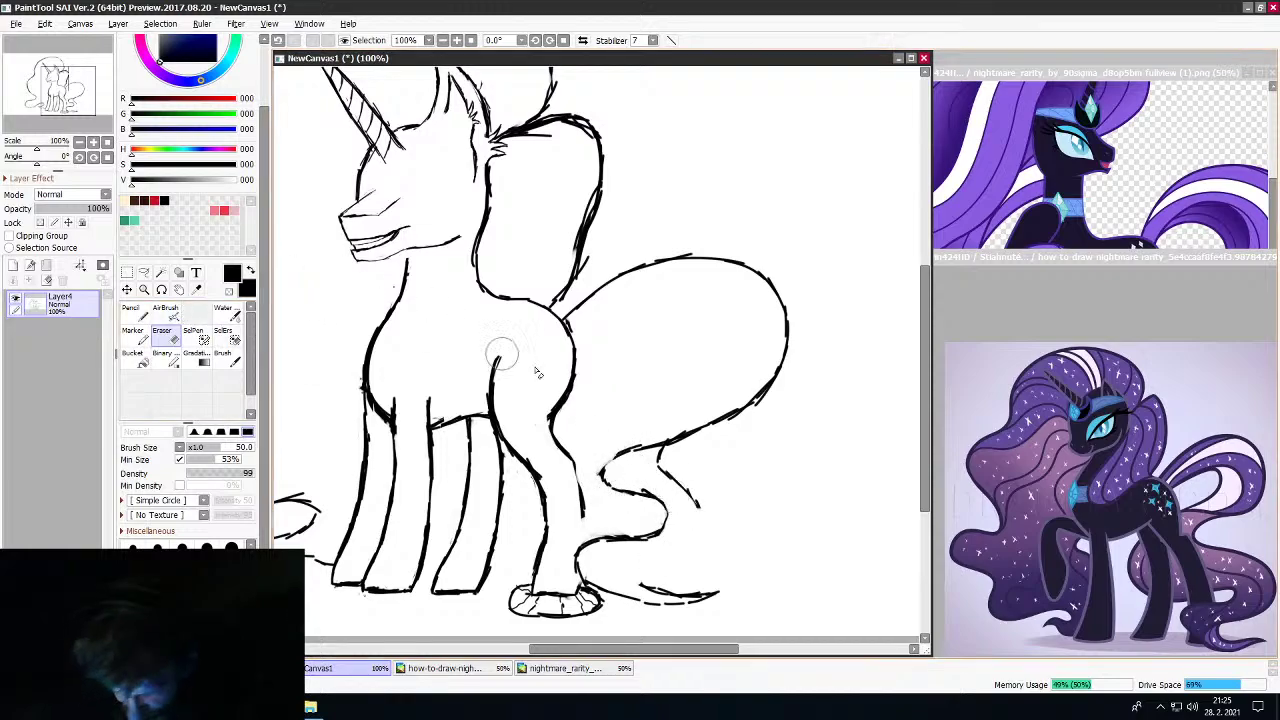
mouse_move(700, 495)
left_mouse_down()
mouse_move(694, 515)
mouse_move(672, 462)
left_mouse_up()
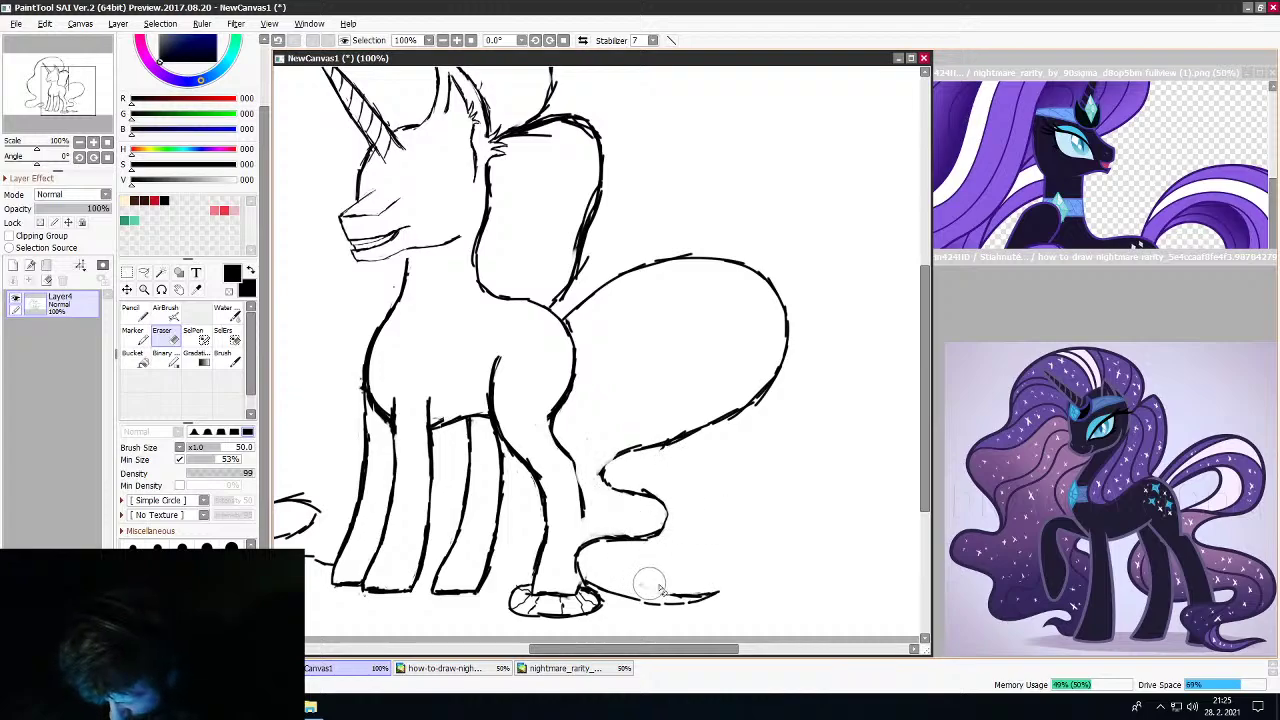
left_click(225, 358)
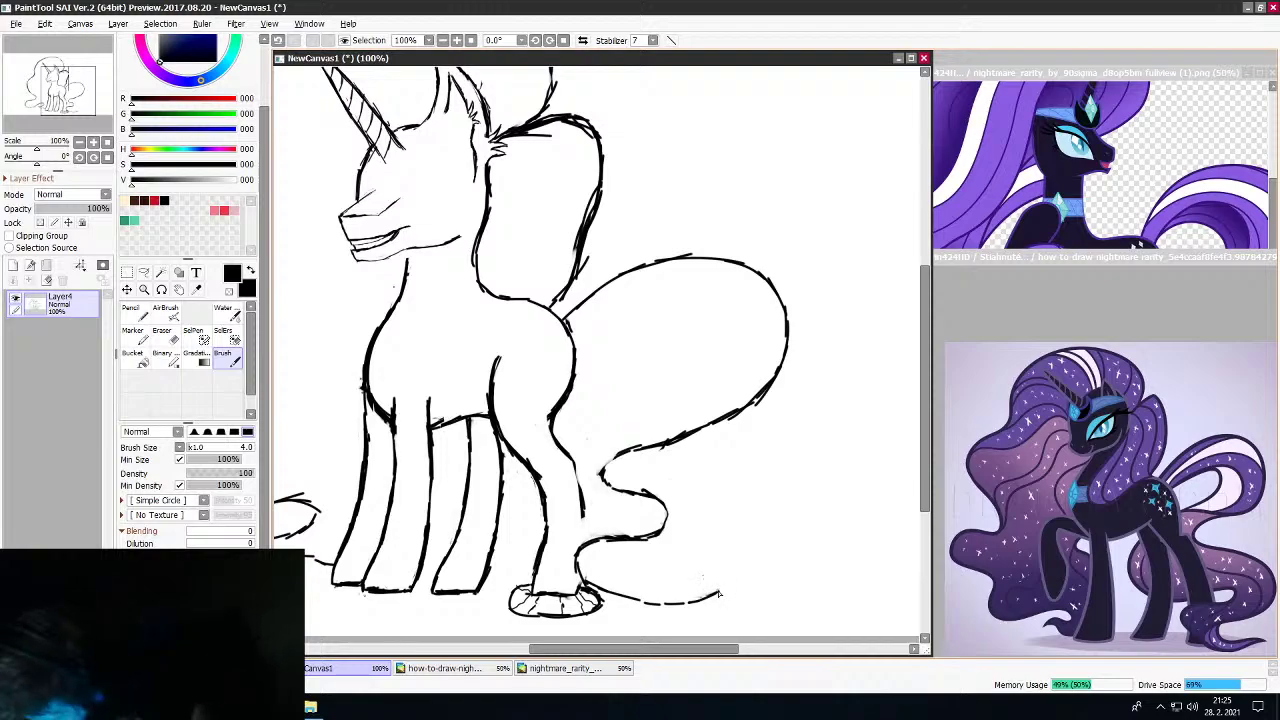
Redraw the upper edge of the tail tip and end it in a small hook beside the hoof curl
mouse_move(698, 602)
left_mouse_down()
mouse_move(732, 580)
mouse_move(706, 597)
mouse_move(654, 594)
mouse_move(646, 580)
left_mouse_up()
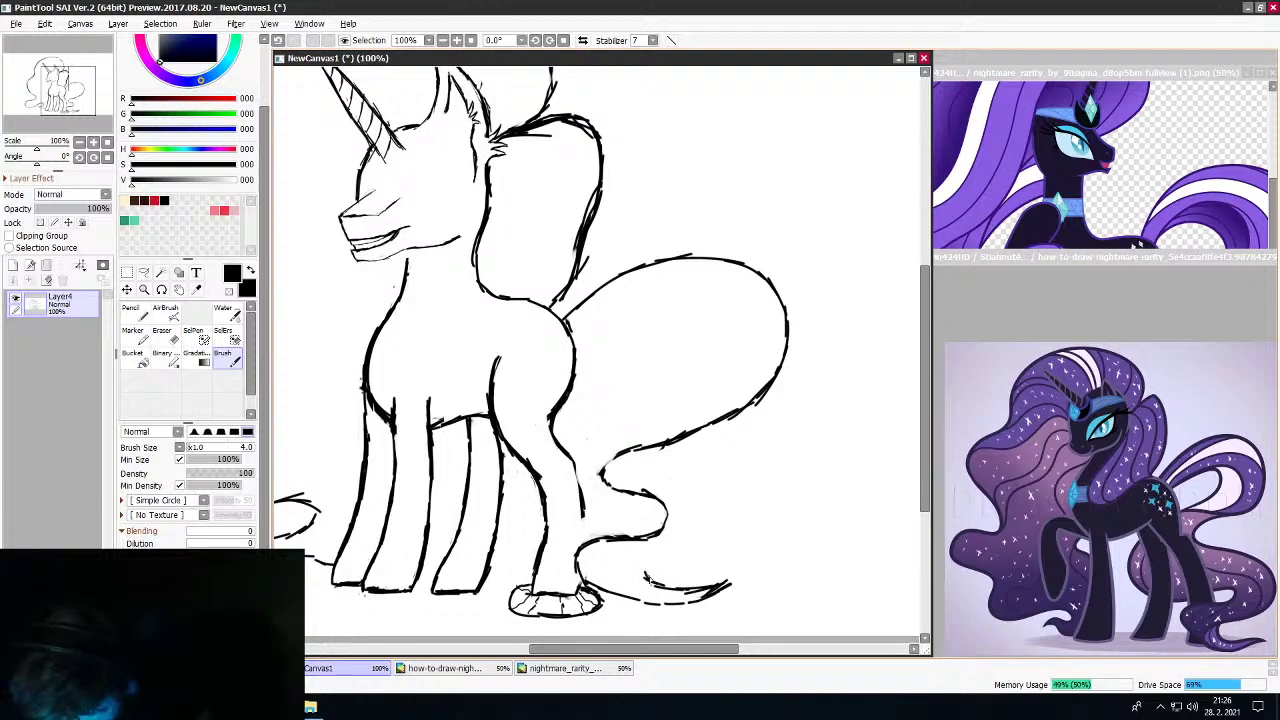
left_click_drag(647, 579, 643, 561)
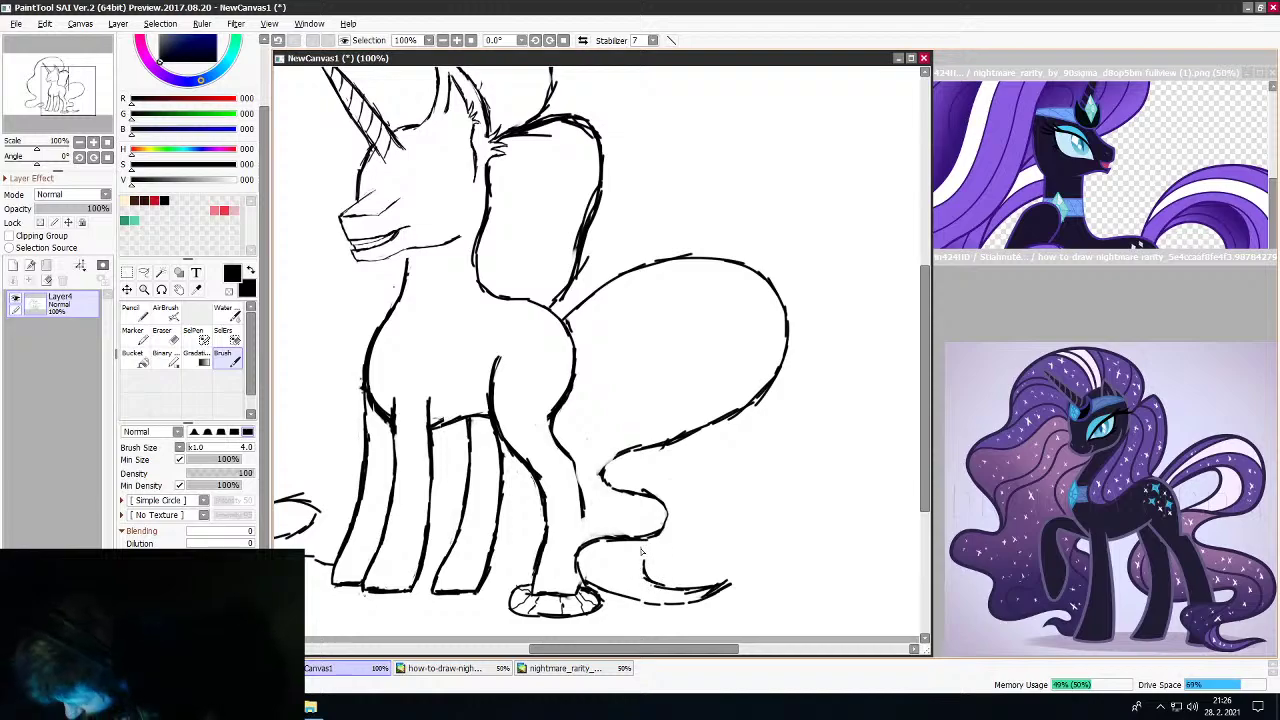
mouse_move(642, 601)
left_mouse_down()
mouse_move(624, 586)
mouse_move(667, 558)
left_mouse_up()
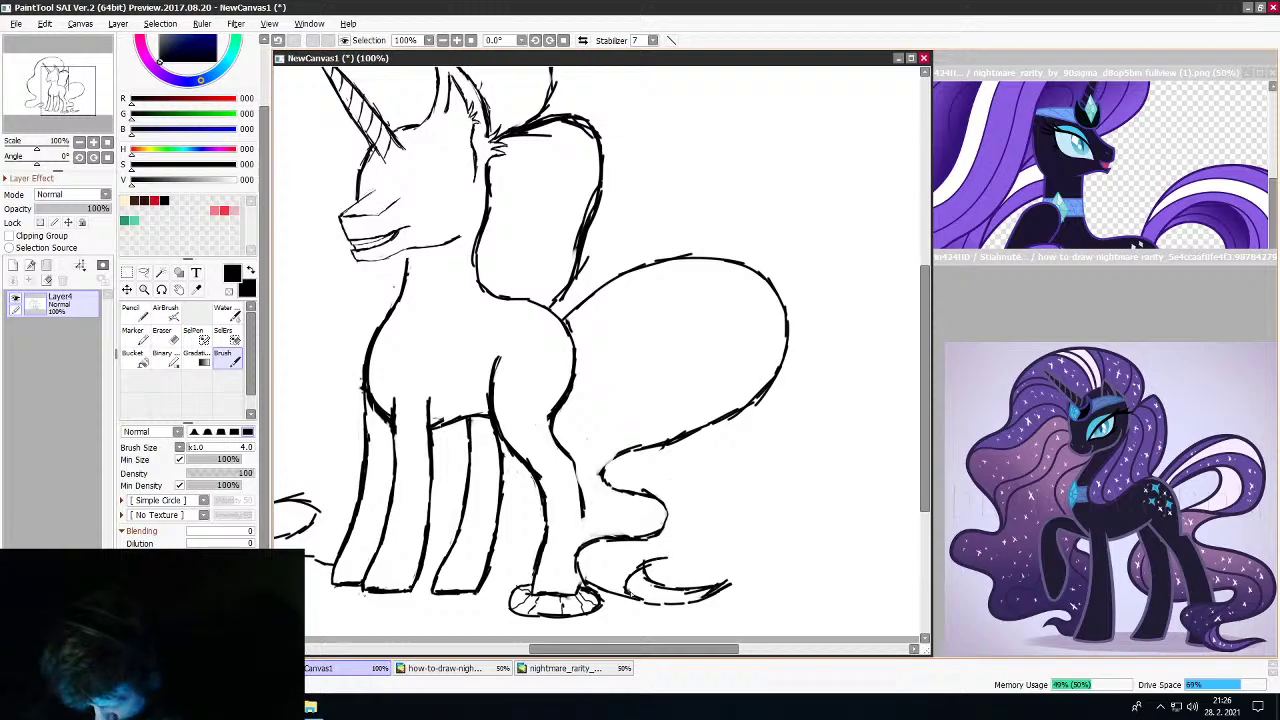
mouse_move(632, 576)
left_mouse_down()
mouse_move(719, 549)
mouse_move(708, 561)
mouse_move(732, 515)
mouse_move(700, 481)
mouse_move(744, 451)
left_mouse_up()
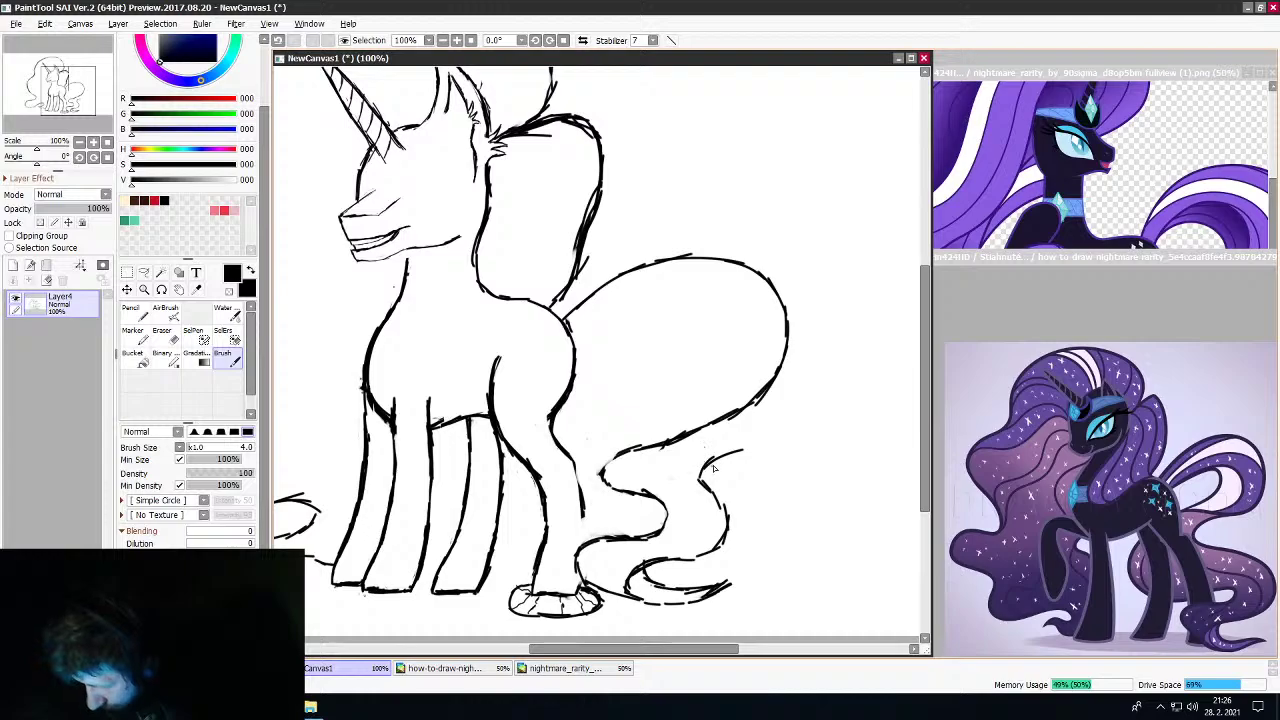
mouse_move(735, 452)
left_mouse_down()
mouse_move(817, 422)
mouse_move(741, 452)
mouse_move(803, 424)
mouse_move(793, 436)
mouse_move(843, 341)
mouse_move(838, 359)
mouse_move(837, 308)
mouse_move(796, 251)
left_mouse_up()
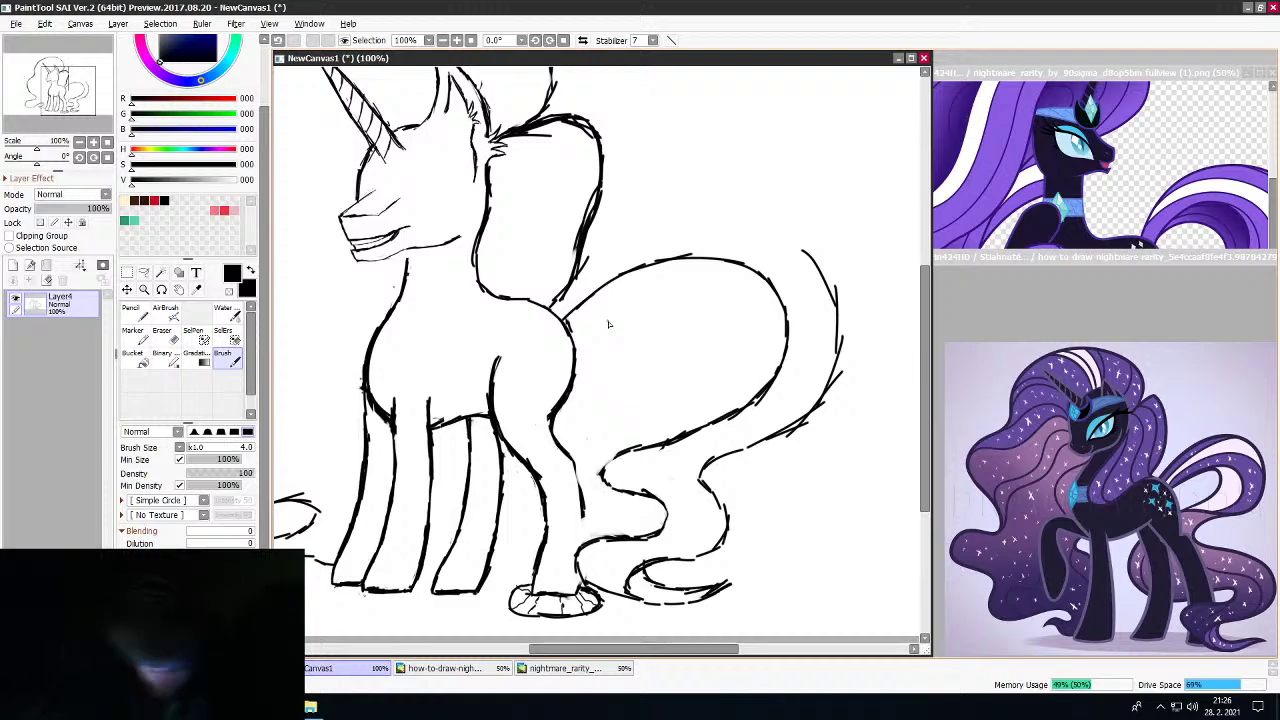
key("e")
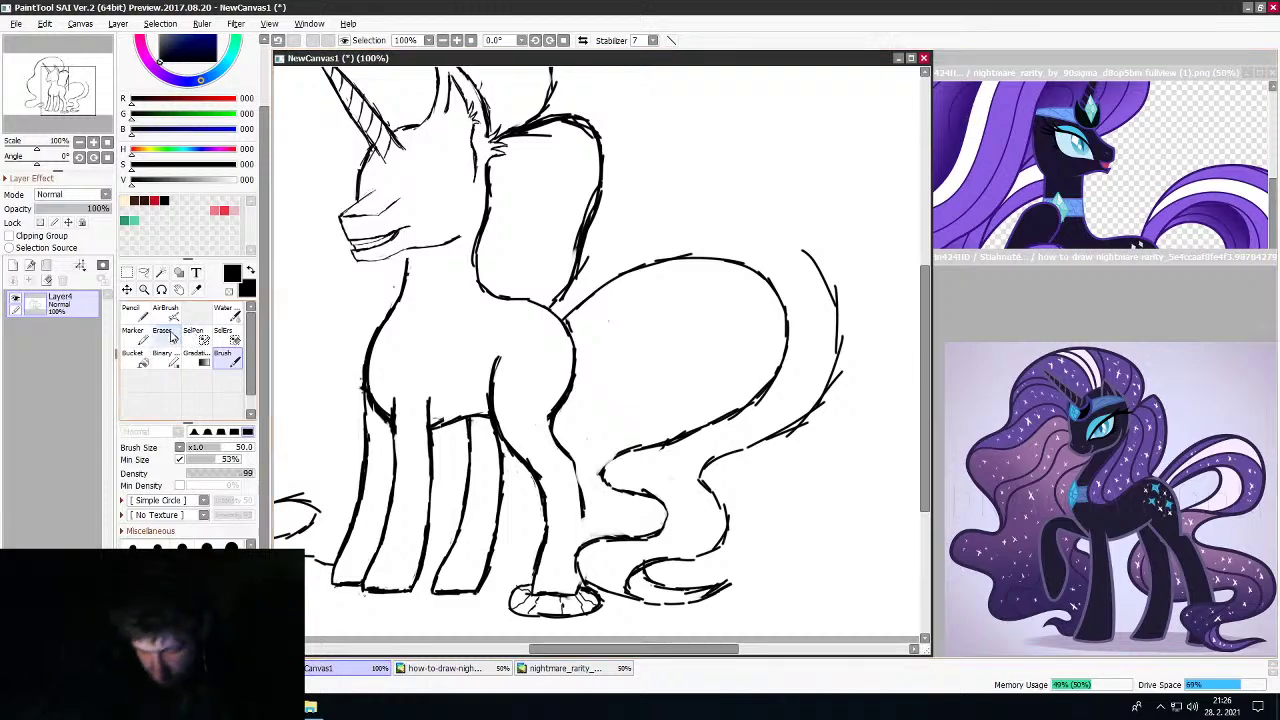
mouse_move(816, 276)
left_mouse_down()
mouse_move(841, 361)
mouse_move(791, 442)
mouse_move(780, 434)
mouse_move(716, 468)
mouse_move(753, 454)
mouse_move(723, 519)
mouse_move(733, 527)
mouse_move(660, 563)
left_mouse_up()
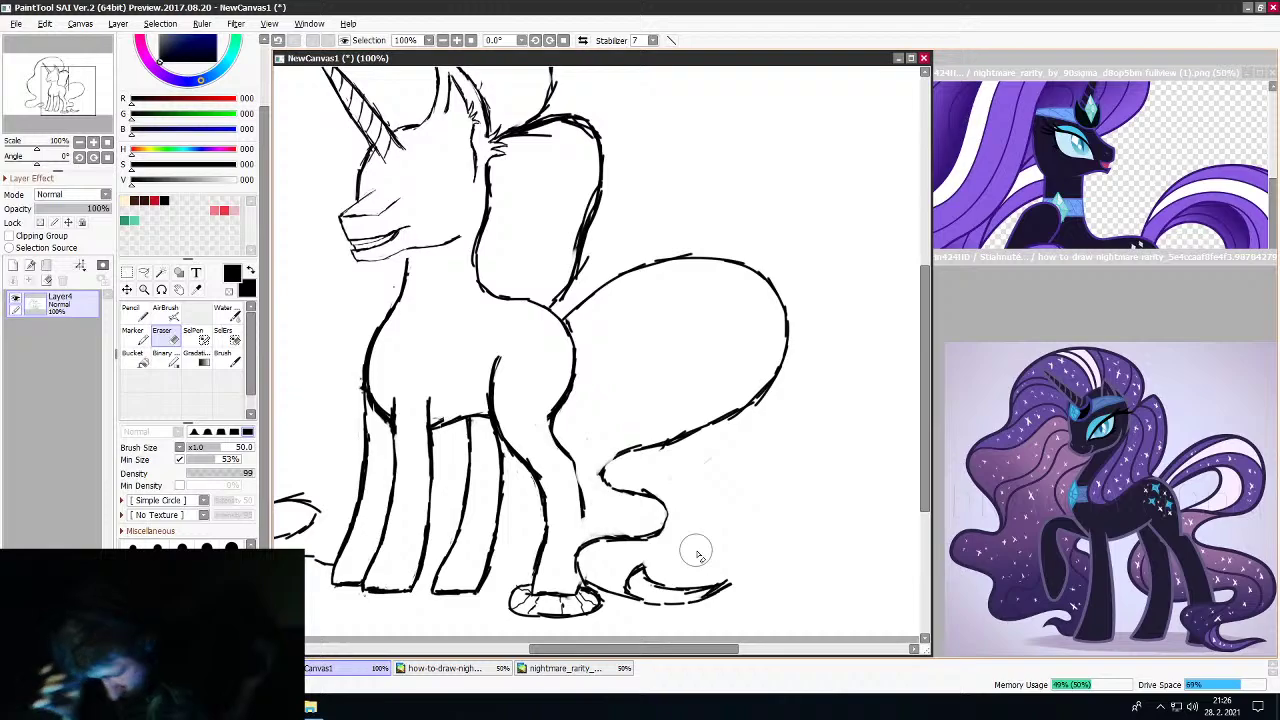
Draw the tail's inner loop from the rump around and back to the hind leg, continuing its edge behind the lower leg
left_click(234, 360)
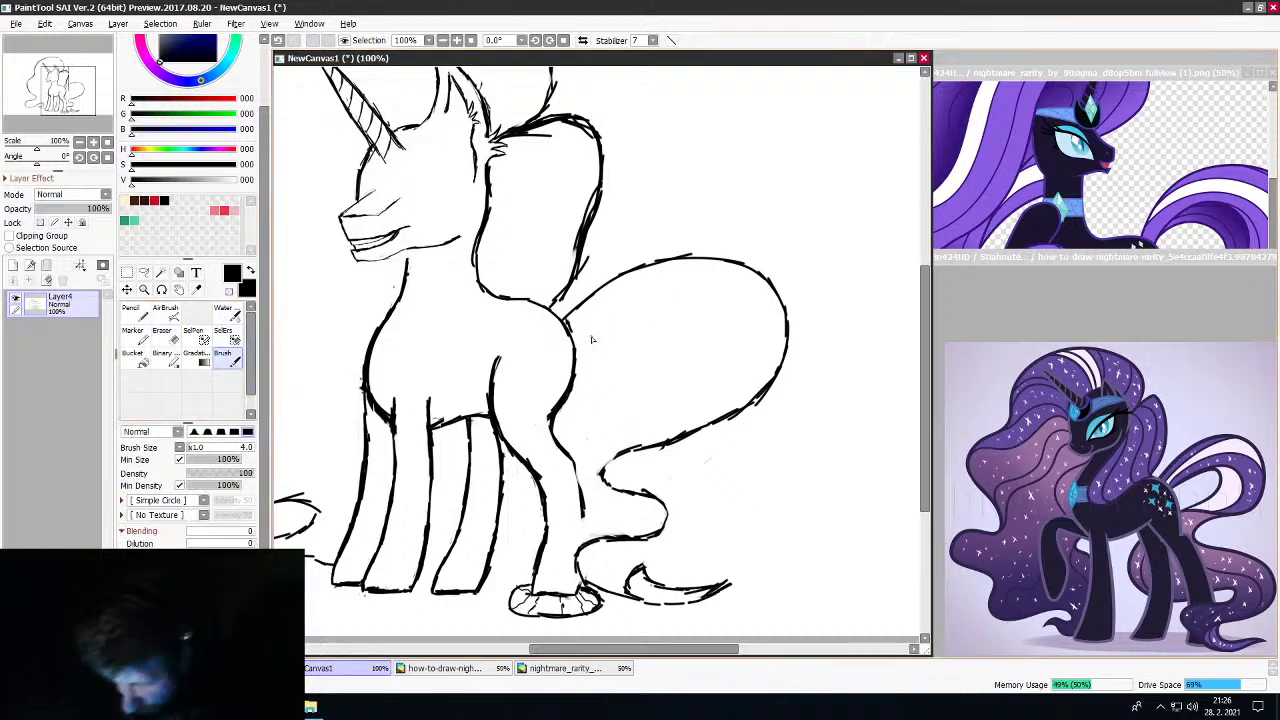
mouse_move(574, 343)
left_mouse_down()
mouse_move(662, 314)
mouse_move(718, 340)
left_mouse_up()
mouse_move(612, 322)
left_mouse_down()
mouse_move(707, 303)
mouse_move(661, 307)
mouse_move(724, 310)
mouse_move(629, 321)
mouse_move(714, 307)
mouse_move(673, 311)
mouse_move(731, 319)
mouse_move(730, 352)
mouse_move(566, 447)
left_mouse_up()
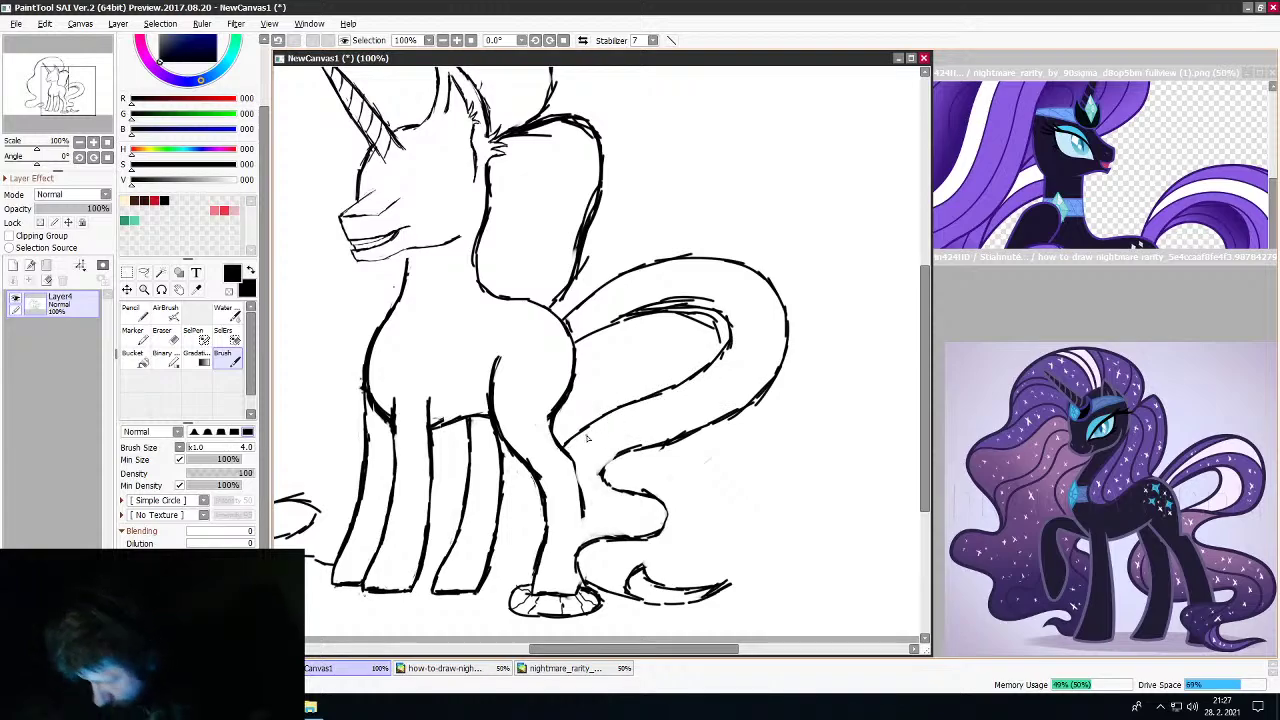
mouse_move(531, 477)
left_mouse_down()
mouse_move(540, 529)
mouse_move(521, 516)
mouse_move(561, 559)
mouse_move(536, 549)
mouse_move(558, 577)
mouse_move(523, 517)
mouse_move(520, 531)
mouse_move(589, 429)
left_mouse_up()
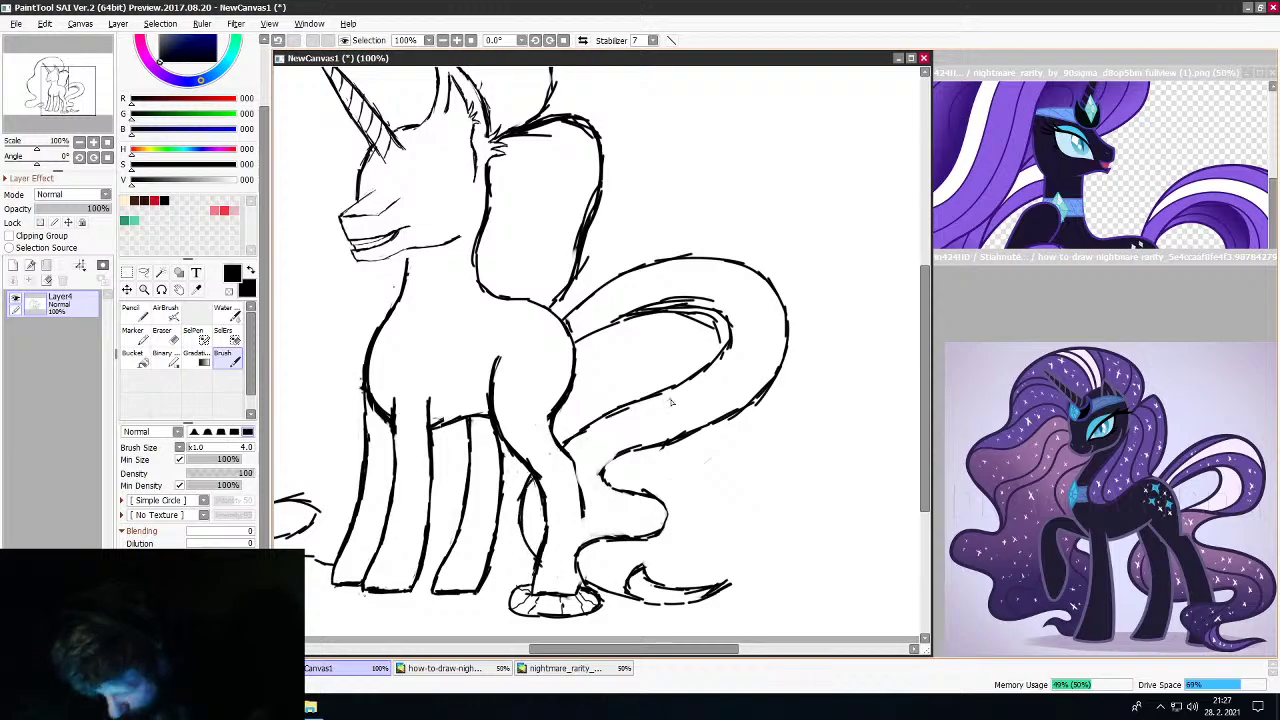
Erase the tail's lower bend between the end of the arch and the curl above the hind hoof
left_click(165, 335)
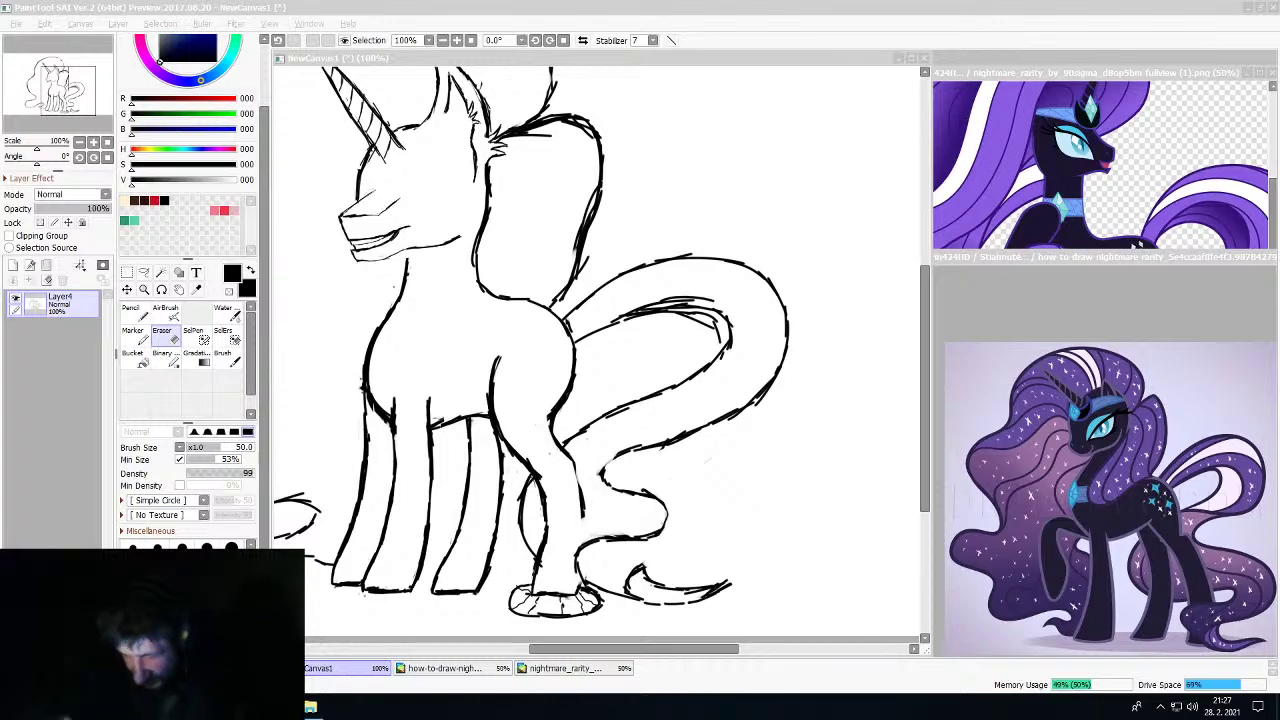
left_click(618, 65)
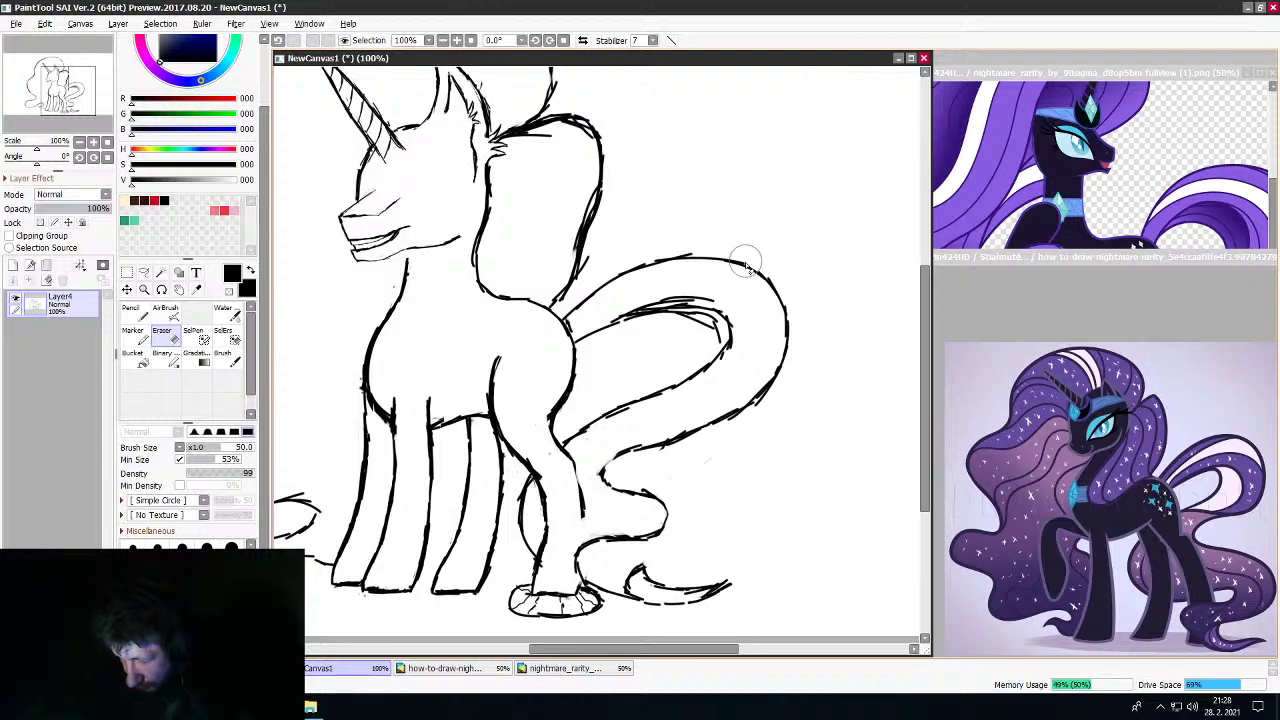
scroll(760, 280, "down", 3)
scroll(795, 320, "up", 4)
scroll(800, 320, "up", 2)
scroll(823, 371, "down", 3)
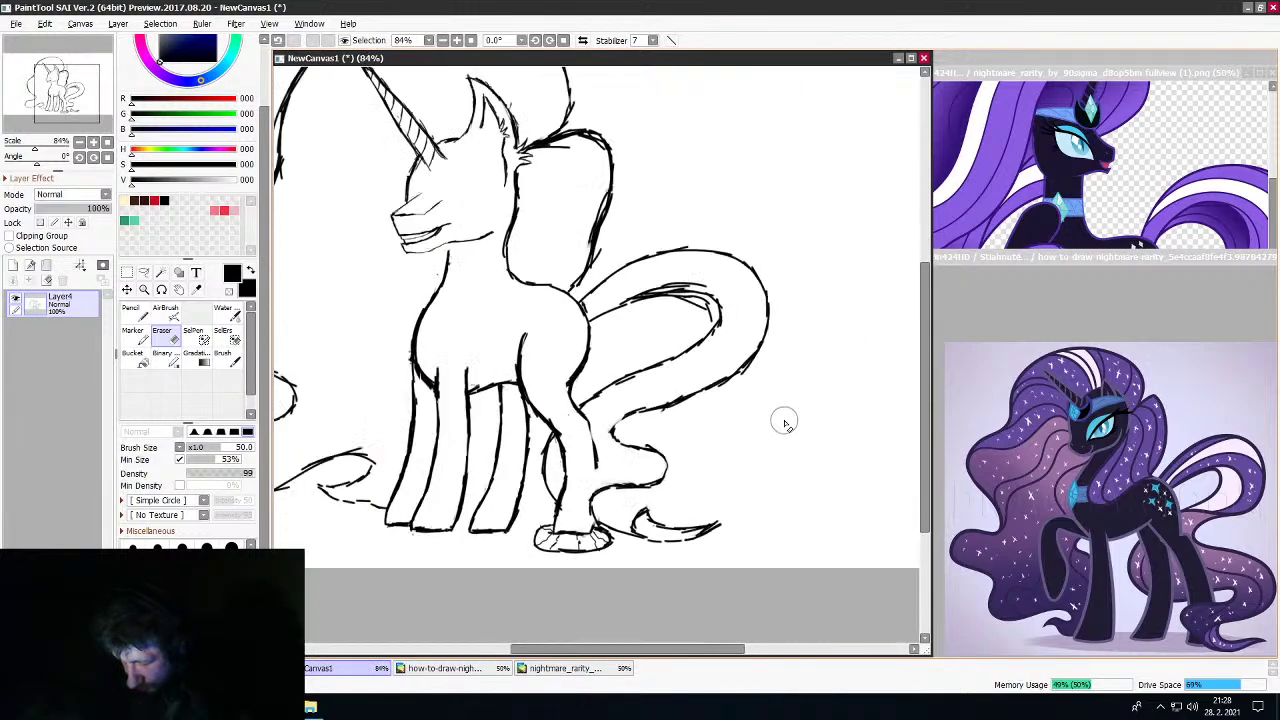
scroll(780, 420, "up", 2)
mouse_move(505, 432)
left_mouse_down()
mouse_move(527, 467)
mouse_move(491, 434)
mouse_move(520, 400)
mouse_move(540, 474)
mouse_move(571, 445)
mouse_move(558, 466)
mouse_move(581, 493)
mouse_move(612, 448)
mouse_move(529, 469)
mouse_move(484, 550)
mouse_move(483, 531)
mouse_move(562, 504)
mouse_move(579, 463)
mouse_move(554, 508)
mouse_move(566, 527)
mouse_move(571, 475)
mouse_move(534, 563)
left_mouse_up()
Try a wavy edge rising from the tail tip, and erase it together with the small hook at the tip
left_click(224, 352)
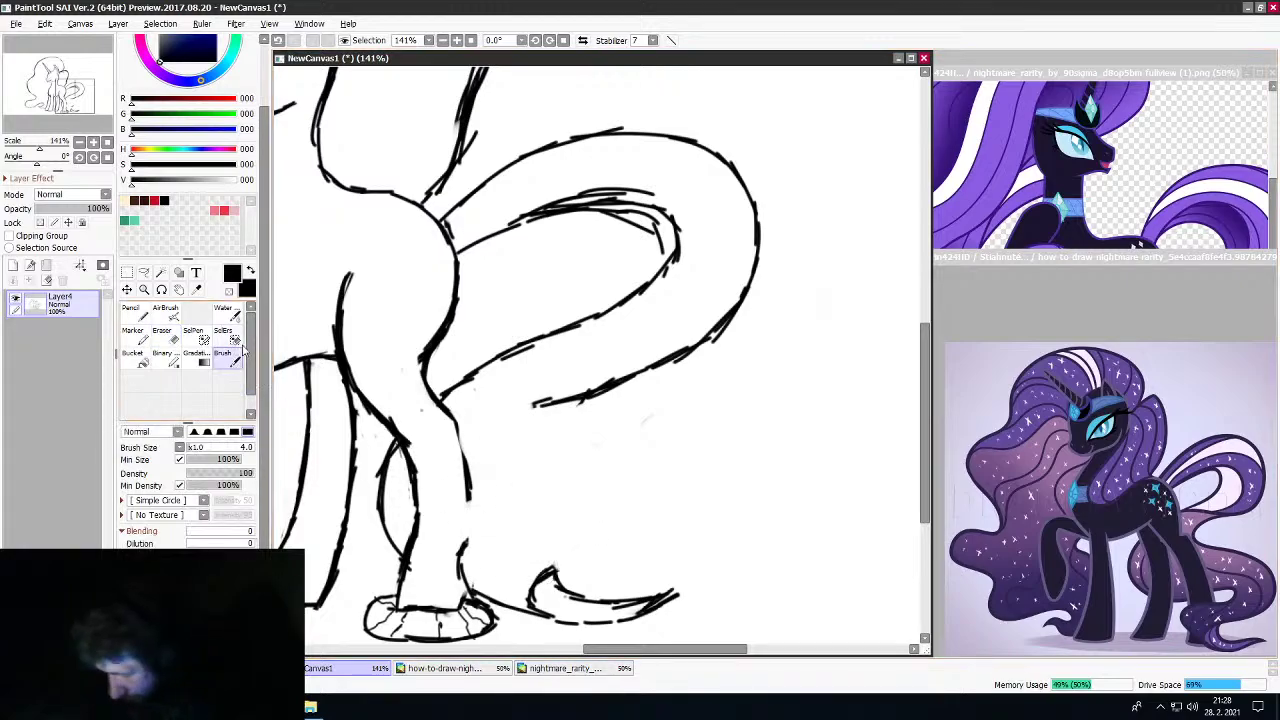
mouse_move(558, 578)
left_mouse_down()
mouse_move(551, 534)
mouse_move(592, 512)
mouse_move(586, 456)
left_mouse_up()
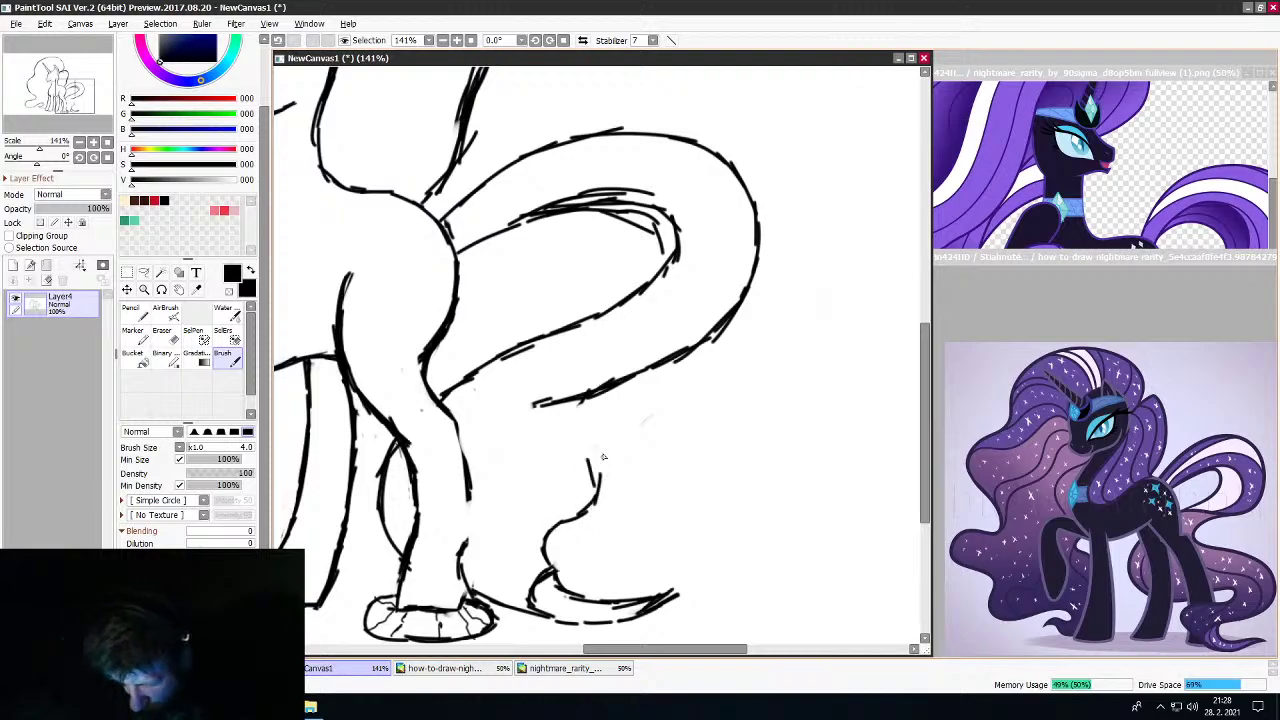
left_click(165, 336)
mouse_move(592, 462)
left_mouse_down()
mouse_move(534, 586)
mouse_move(529, 560)
left_mouse_up()
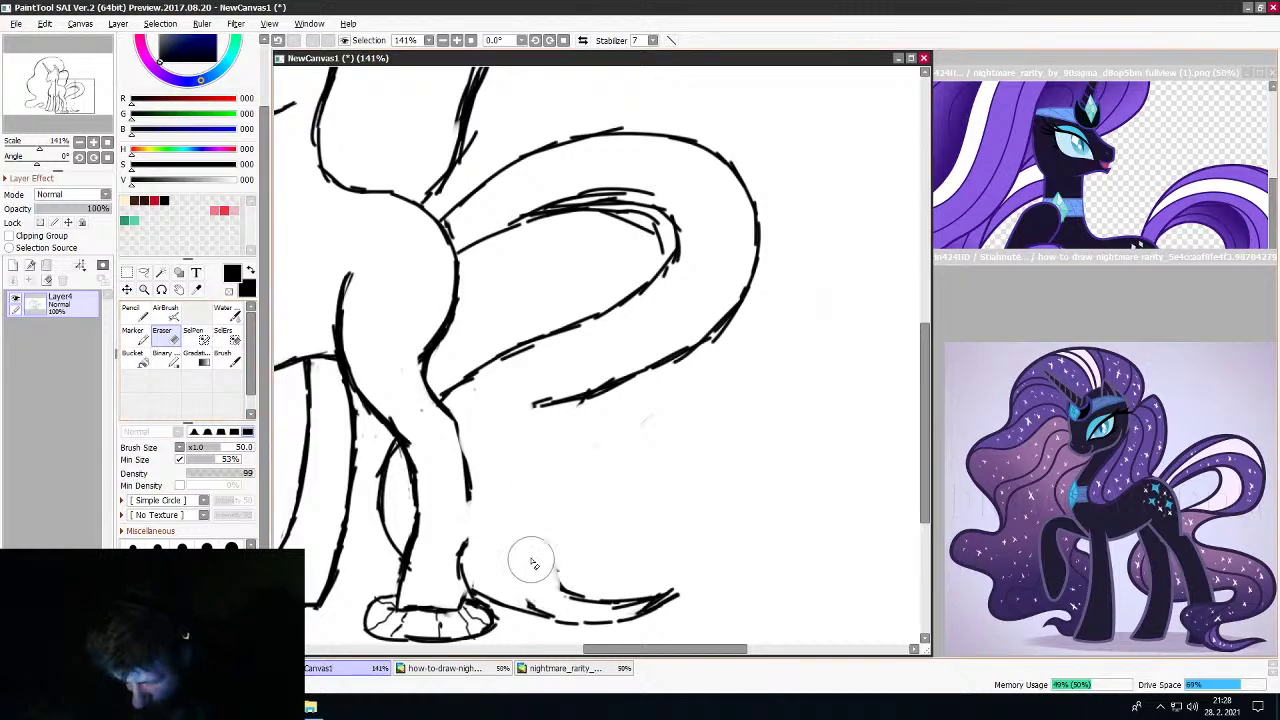
Redraw the tail's edge from the tip as a wave curving toward the hoof and up through the bend to the arch
left_click(222, 357)
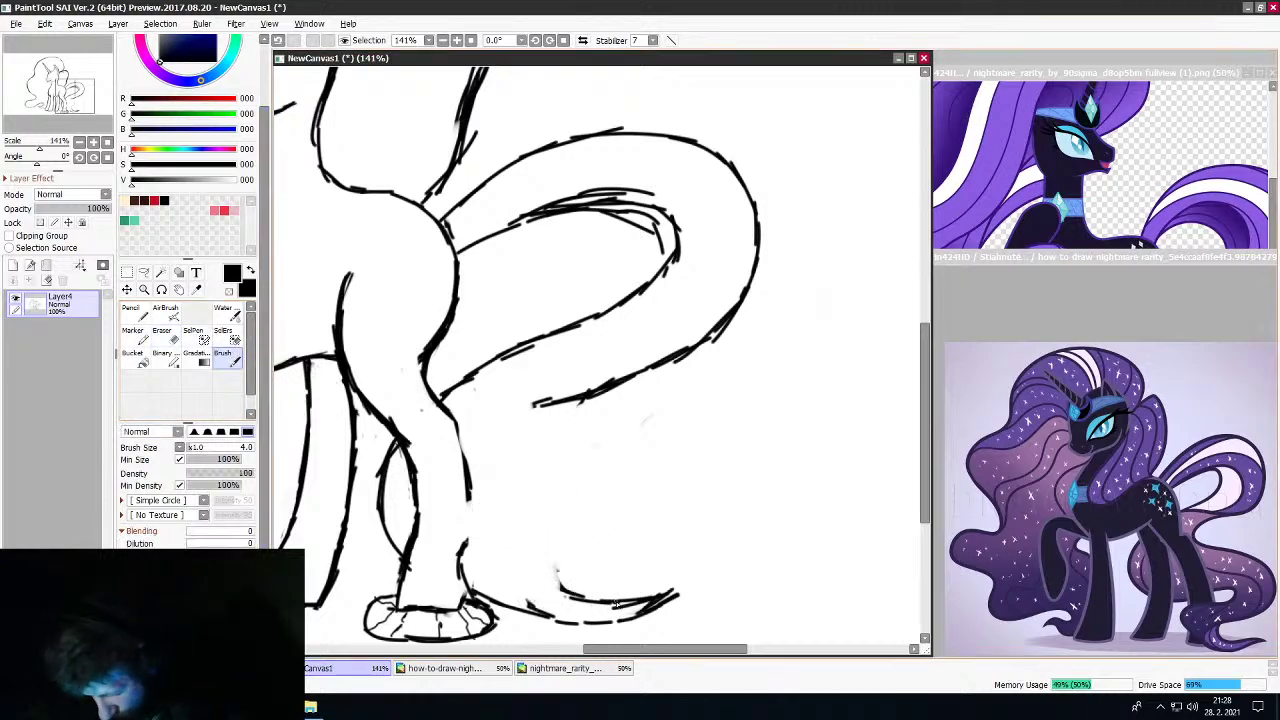
mouse_move(617, 604)
left_mouse_down()
mouse_move(550, 575)
mouse_move(530, 518)
left_mouse_up()
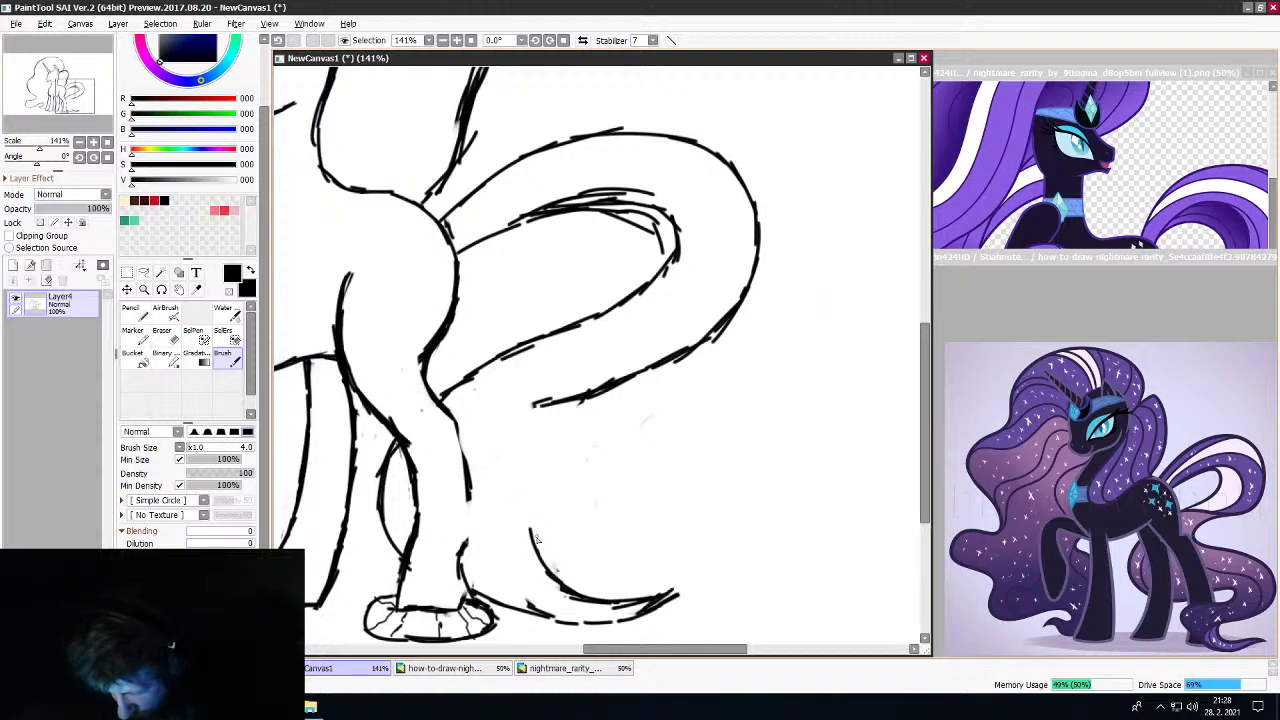
mouse_move(531, 540)
left_mouse_down()
mouse_move(617, 495)
mouse_move(592, 450)
mouse_move(595, 464)
mouse_move(540, 405)
left_mouse_up()
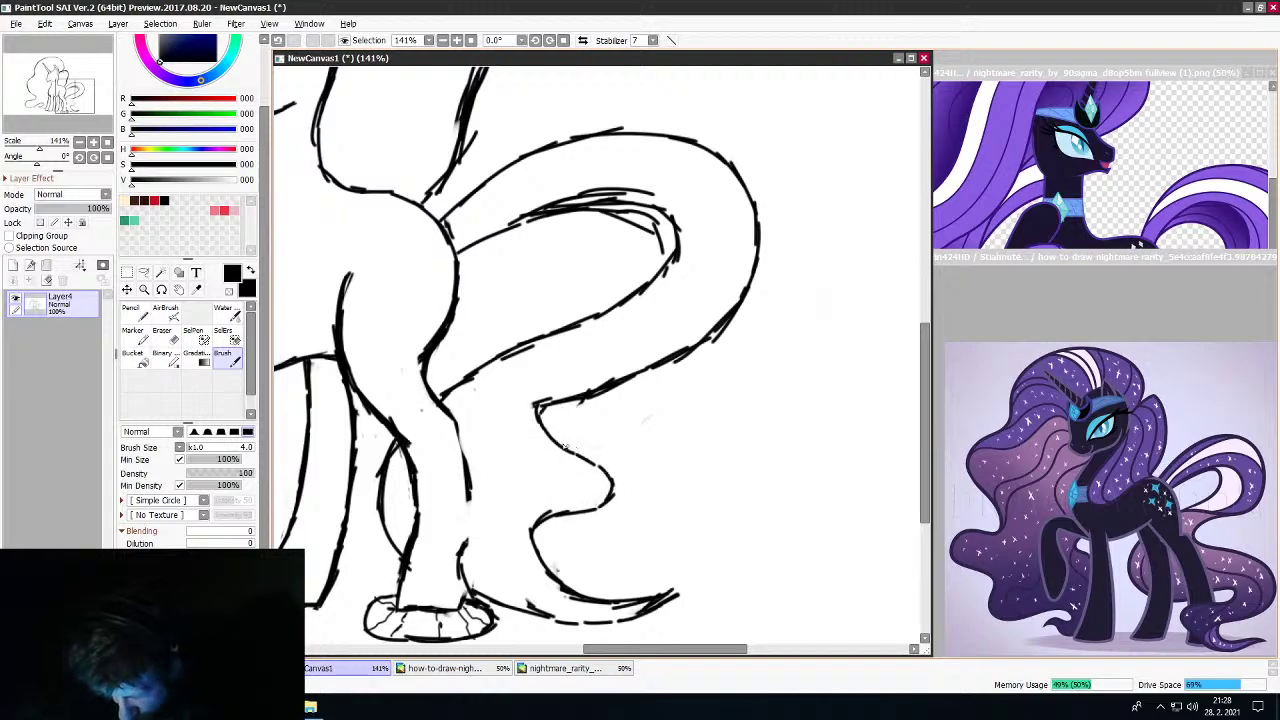
mouse_move(565, 447)
left_mouse_down()
mouse_move(584, 407)
mouse_move(577, 440)
mouse_move(561, 433)
mouse_move(590, 397)
mouse_move(581, 405)
mouse_move(550, 379)
mouse_move(530, 439)
mouse_move(549, 394)
mouse_move(539, 432)
mouse_move(565, 395)
mouse_move(550, 444)
left_mouse_up()
Erase the upper bend of the wave and extend the arch's lower edge toward the hind leg, ending in a tight turn
left_click(161, 330)
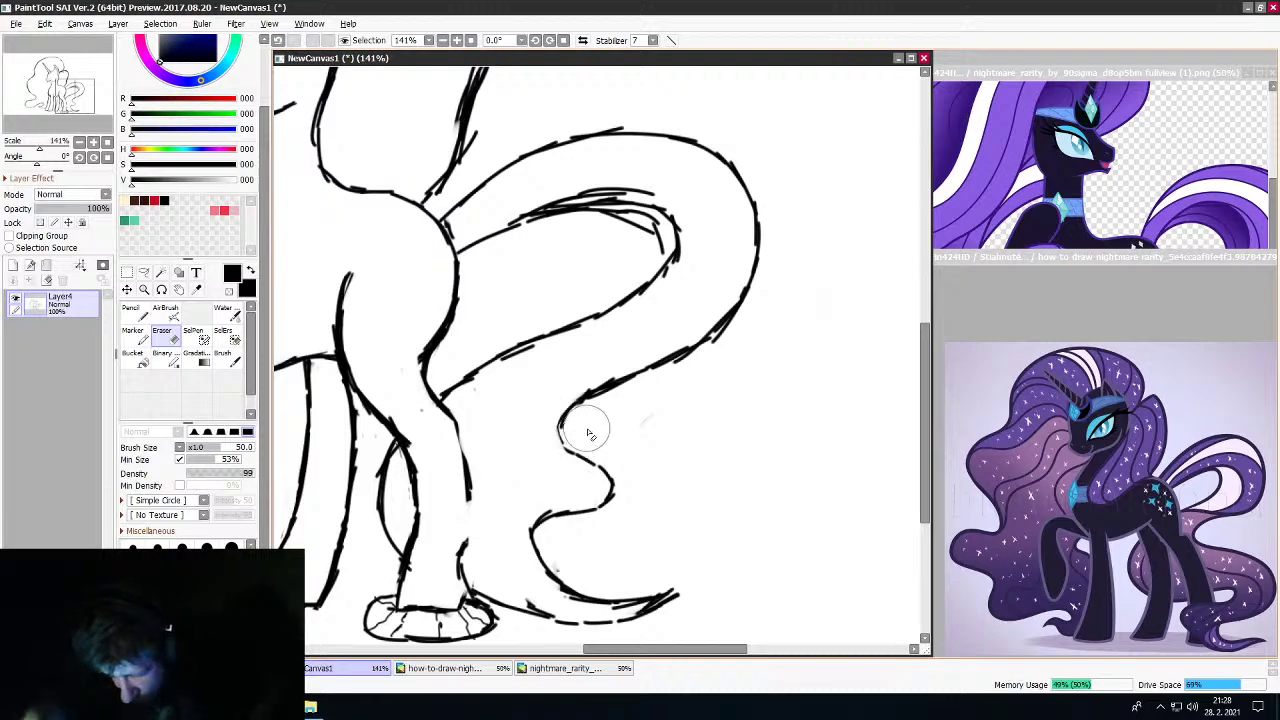
mouse_move(590, 432)
left_mouse_down()
mouse_move(590, 498)
mouse_move(615, 474)
mouse_move(572, 501)
mouse_move(602, 435)
mouse_move(555, 442)
left_mouse_up()
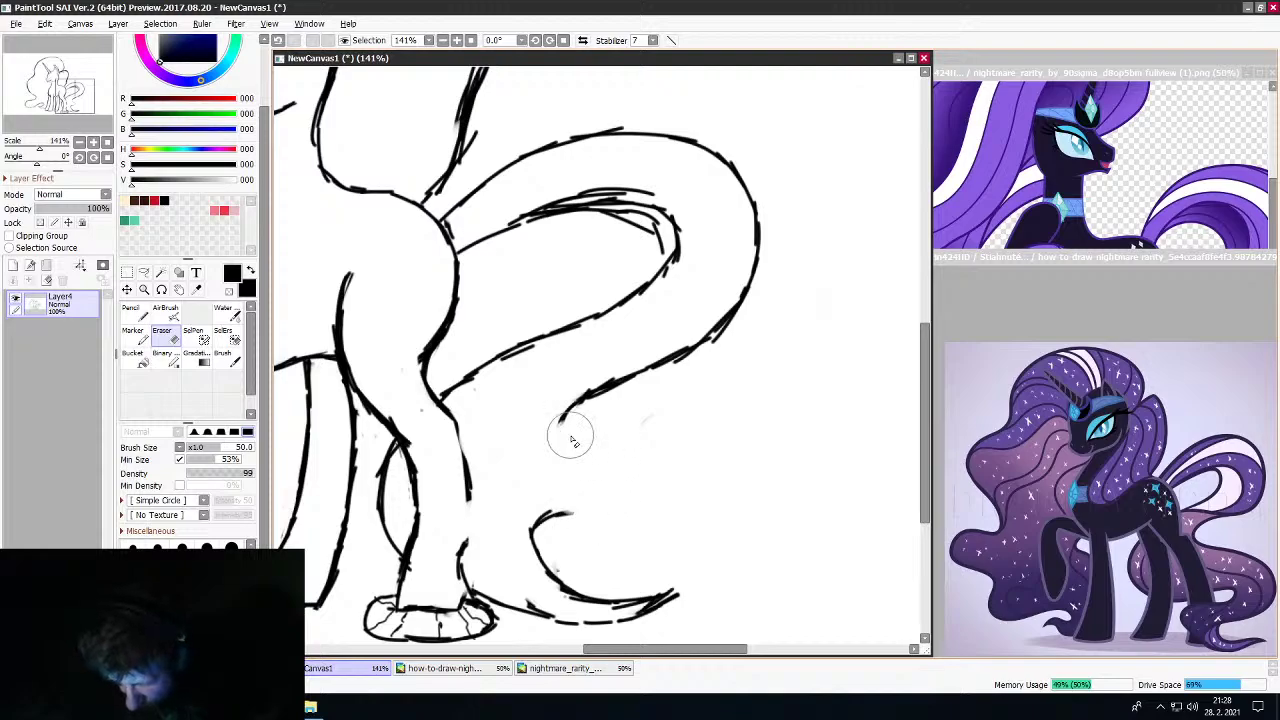
left_click(227, 357)
mouse_move(634, 376)
left_mouse_down()
mouse_move(537, 420)
mouse_move(501, 445)
mouse_move(492, 471)
mouse_move(527, 431)
mouse_move(500, 412)
mouse_move(520, 475)
left_mouse_up()
left_click_drag(519, 430, 532, 486)
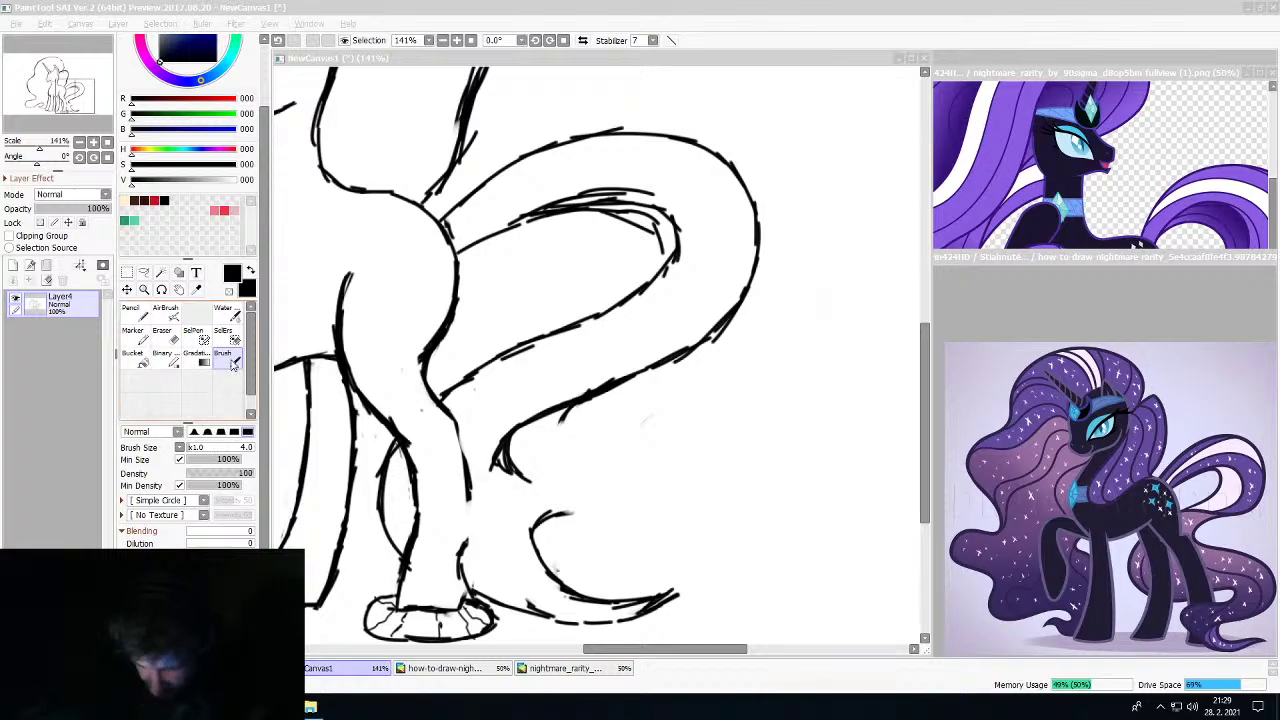
Draw the hoof curl's upper edge from the hoof over to the wave above the tail tip, and erase the messy strokes beside the hoof
left_click(539, 580)
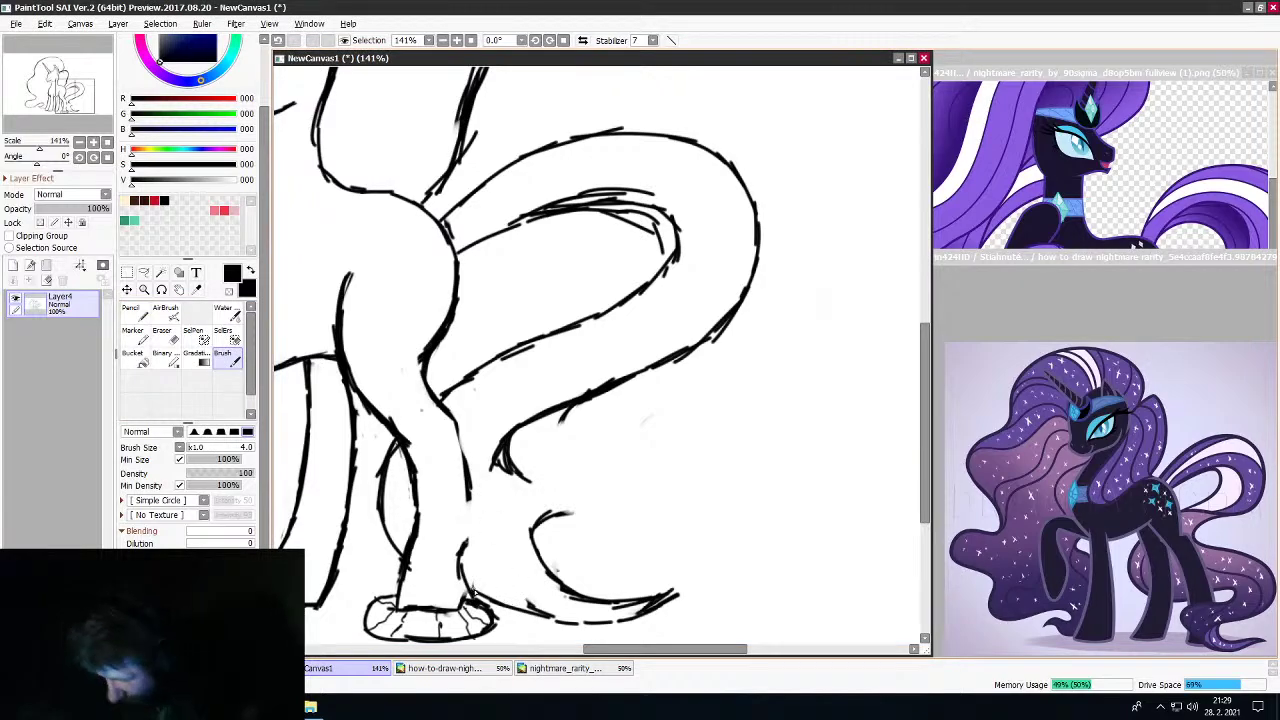
mouse_move(480, 582)
left_mouse_down()
mouse_move(504, 547)
mouse_move(558, 522)
mouse_move(582, 533)
left_mouse_up()
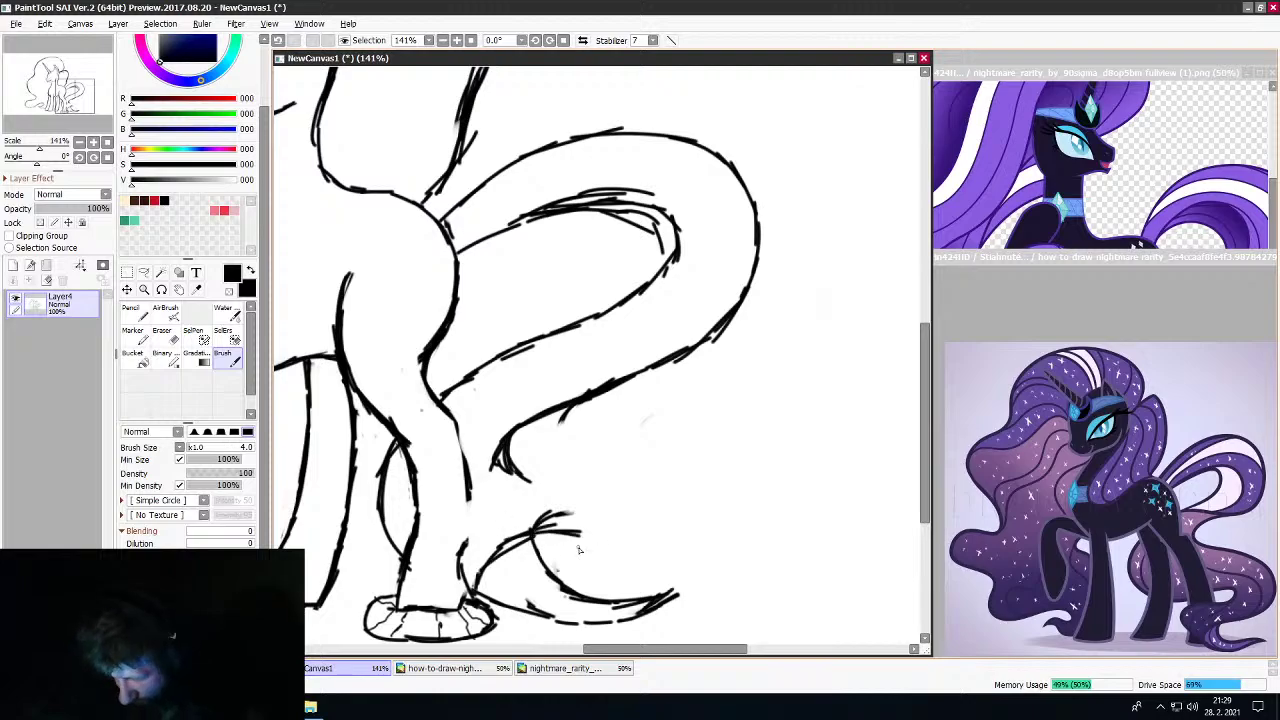
mouse_move(495, 560)
left_mouse_down()
mouse_move(480, 590)
mouse_move(513, 604)
mouse_move(487, 572)
mouse_move(500, 600)
left_mouse_up()
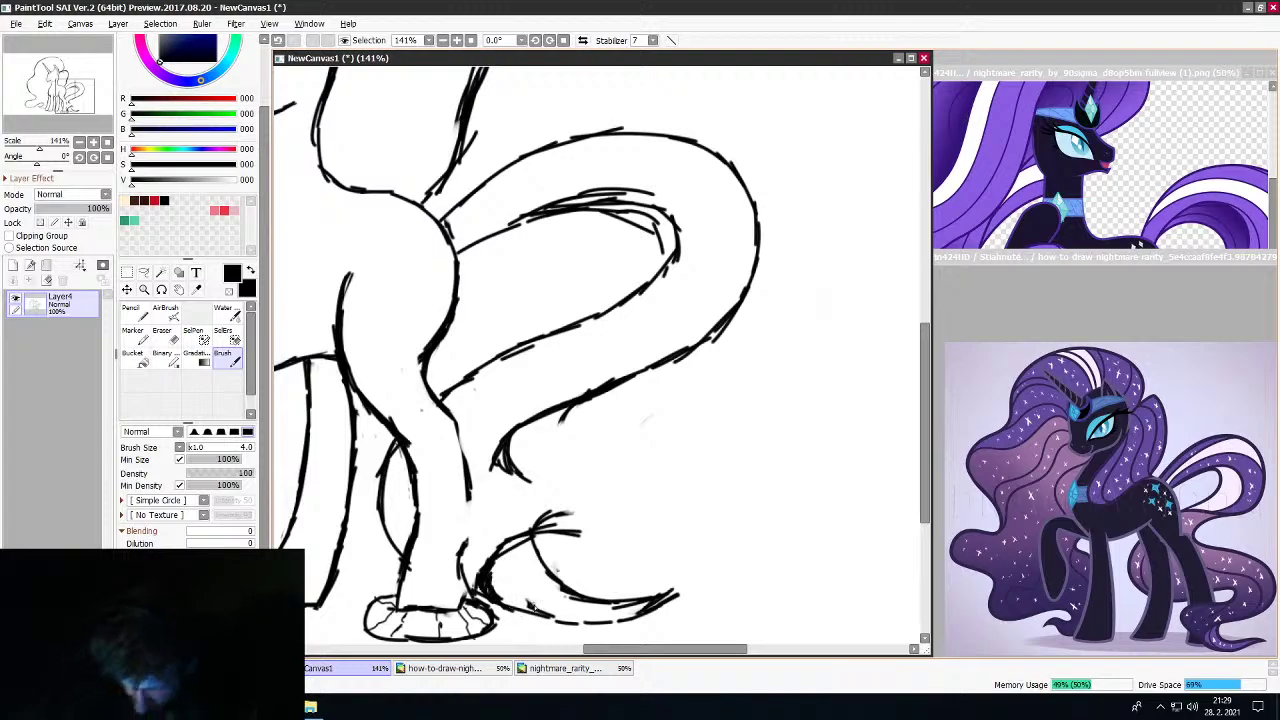
left_click(165, 336)
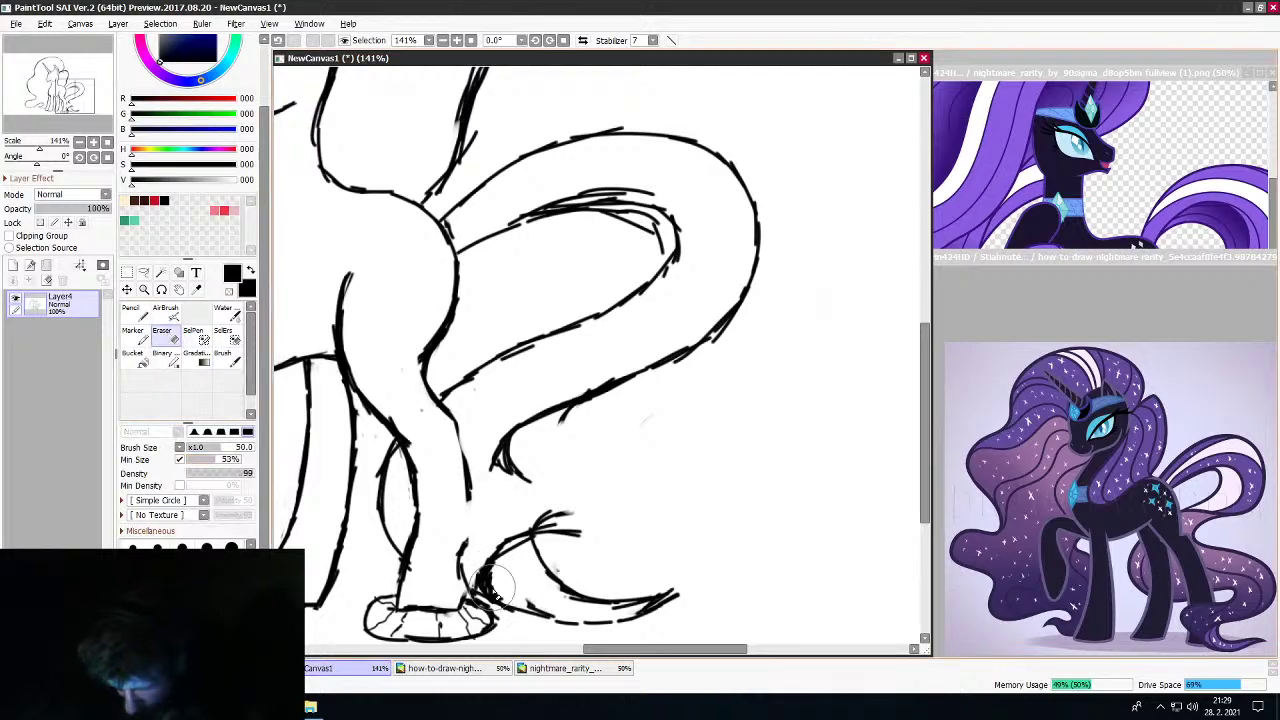
mouse_move(490, 590)
left_mouse_down()
mouse_move(480, 575)
mouse_move(496, 600)
mouse_move(478, 568)
mouse_move(494, 603)
mouse_move(513, 583)
left_mouse_up()
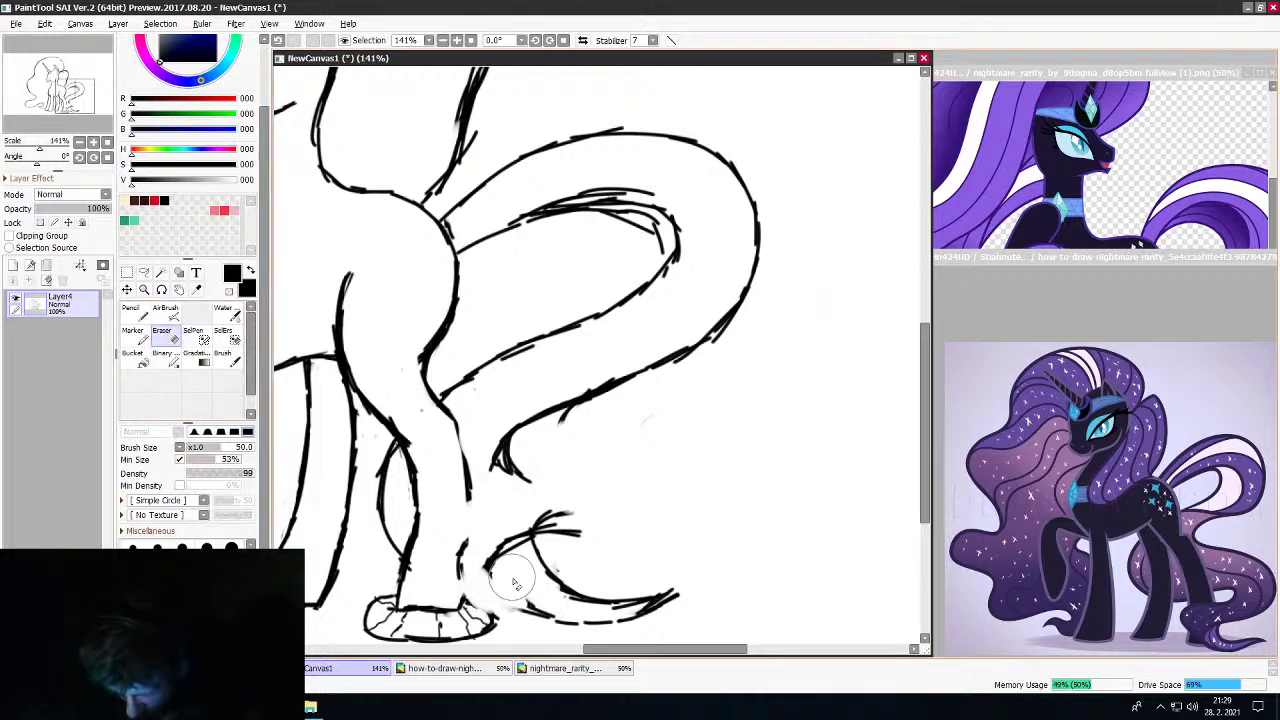
left_click(222, 353)
scroll(560, 471, "up", 2)
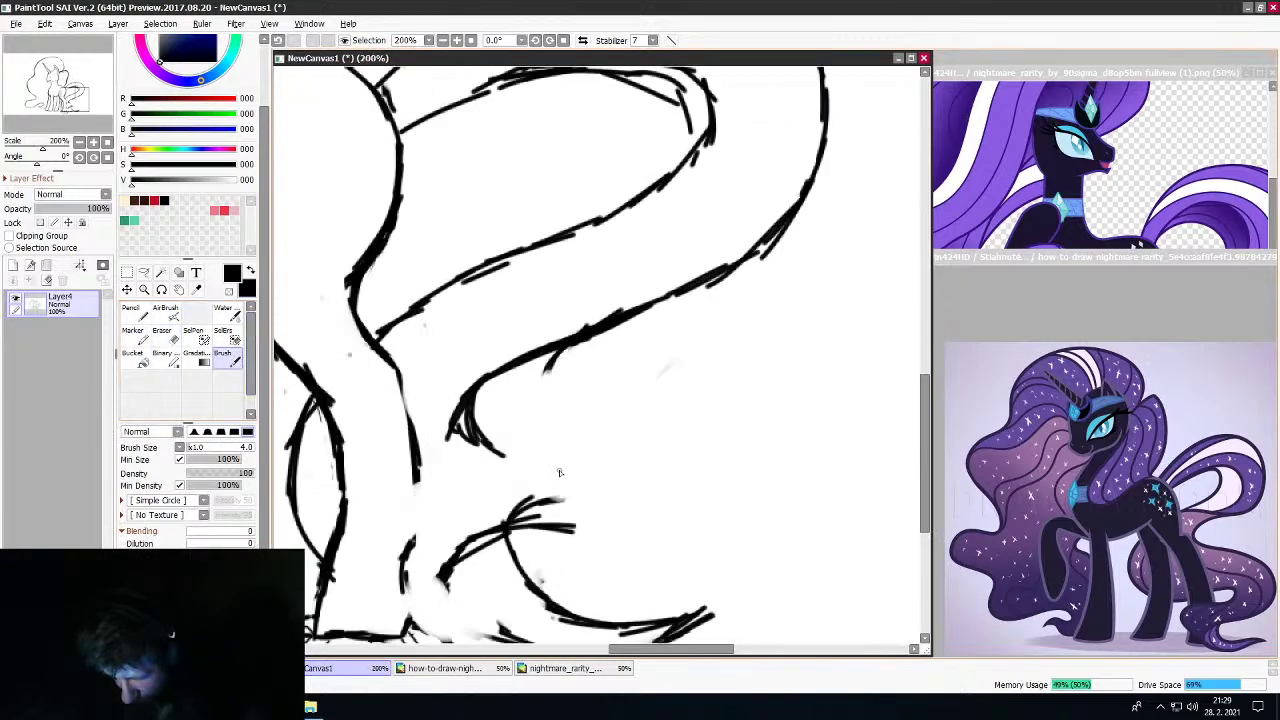
Extend the tail's edge from the tight turn beside the hind leg outward and down in a curve toward the old wave
scroll(560, 471, "down", 2)
scroll(560, 472, "up", 1)
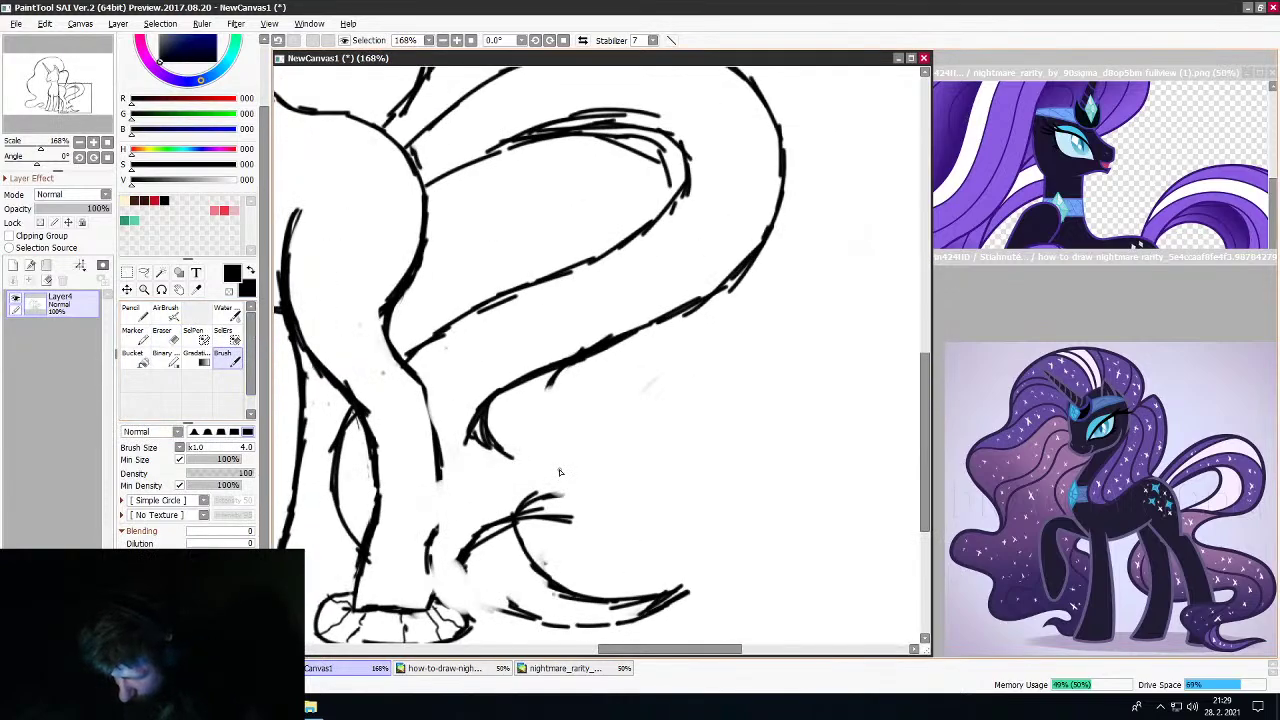
mouse_move(496, 398)
left_mouse_down()
mouse_move(480, 440)
mouse_move(494, 461)
mouse_move(511, 459)
left_mouse_up()
mouse_move(494, 410)
left_mouse_down()
mouse_move(480, 450)
mouse_move(506, 437)
mouse_move(584, 496)
left_mouse_up()
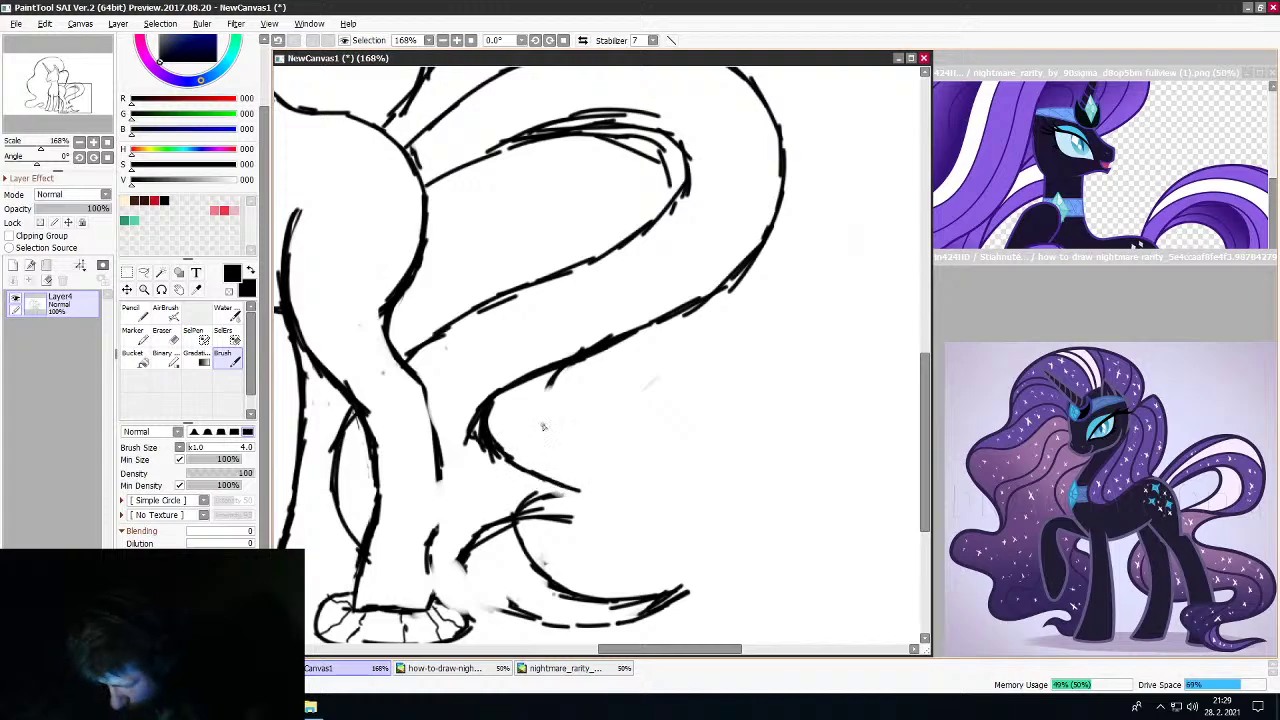
left_click_drag(350, 530, 374, 548)
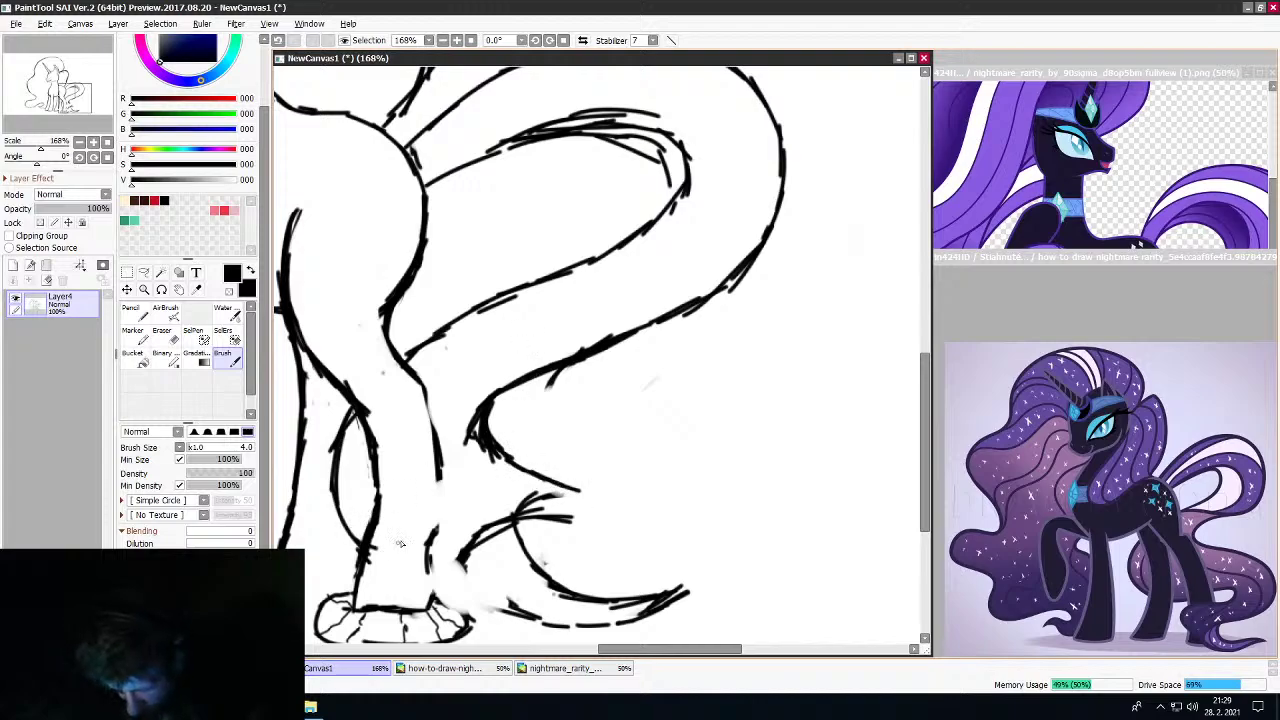
Erase the old hoof curl and upper wave, and draw the lower tail section's two edges sweeping outward from the hind leg
key("e")
mouse_move(535, 525)
left_mouse_down()
mouse_move(481, 544)
mouse_move(544, 517)
mouse_move(600, 524)
left_mouse_up()
left_click(222, 357)
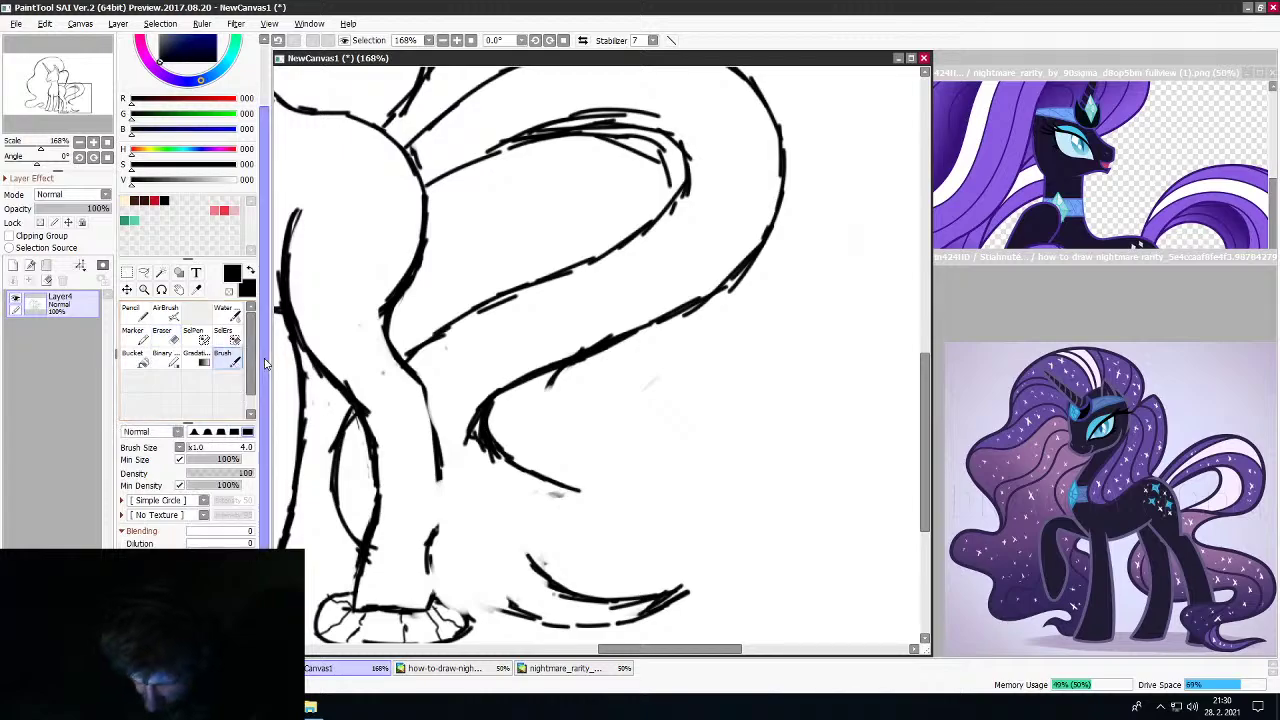
mouse_move(432, 543)
left_mouse_down()
mouse_move(520, 555)
mouse_move(558, 537)
left_mouse_up()
left_click_drag(538, 485, 610, 484)
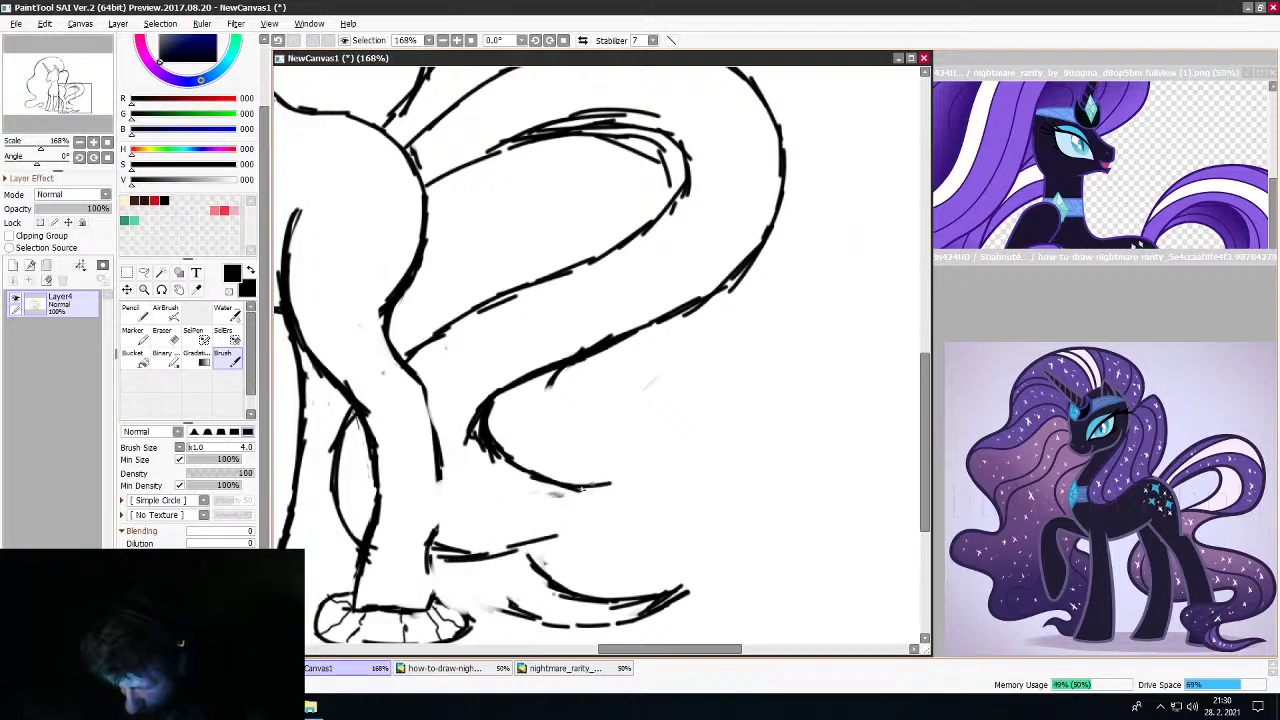
mouse_move(490, 436)
left_mouse_down()
mouse_move(522, 461)
mouse_move(563, 477)
mouse_move(498, 451)
mouse_move(610, 486)
left_mouse_up()
mouse_move(432, 553)
left_mouse_down()
mouse_move(544, 550)
mouse_move(577, 530)
mouse_move(549, 534)
mouse_move(594, 536)
mouse_move(547, 539)
mouse_move(626, 550)
left_mouse_up()
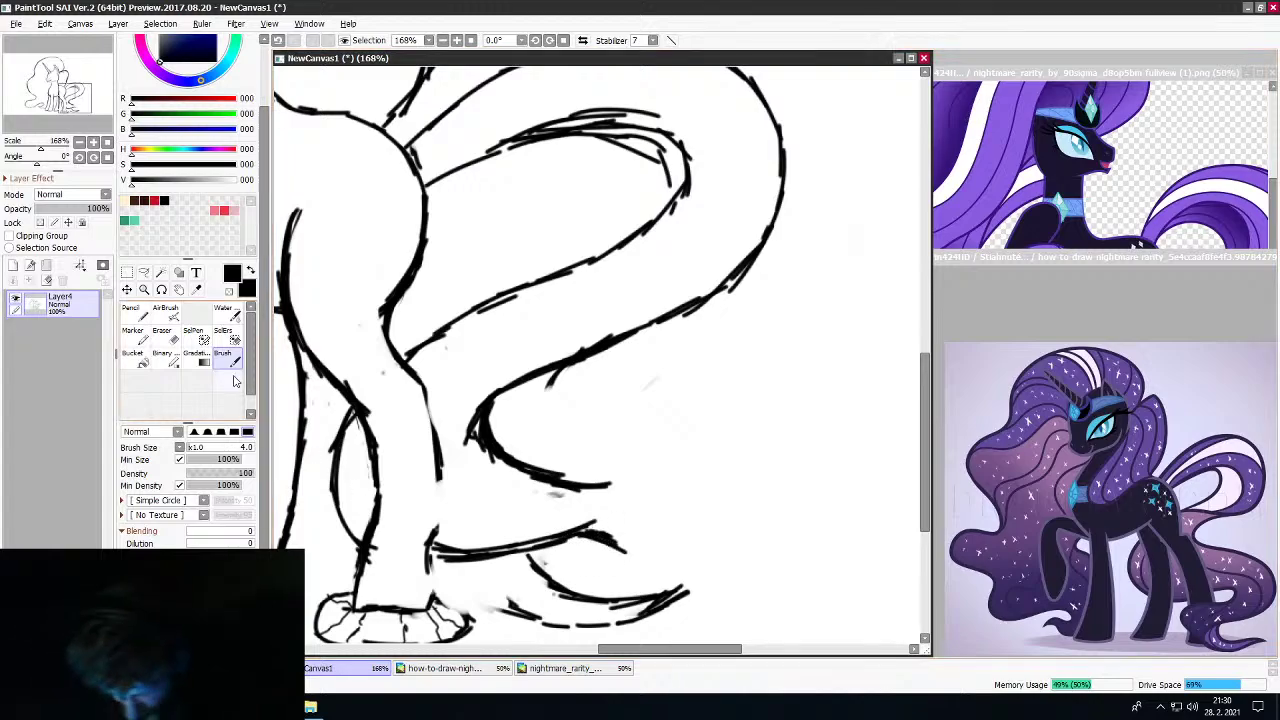
Erase the old tail tip and draw the lower tail's outer and inner edges around a bend, looping the inner edge back toward the hoof
left_click(175, 338)
mouse_move(682, 595)
left_mouse_down()
mouse_move(548, 600)
mouse_move(527, 590)
mouse_move(529, 571)
mouse_move(586, 614)
mouse_move(523, 614)
mouse_move(594, 607)
left_mouse_up()
key("b")
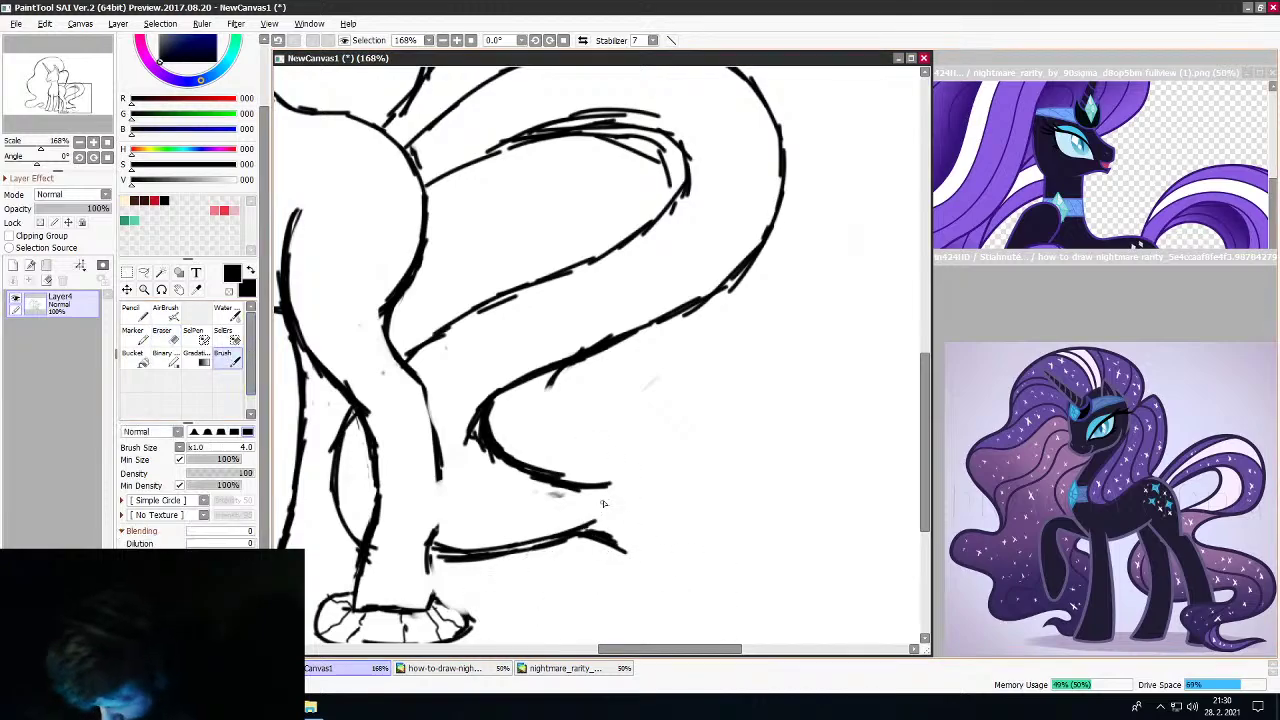
left_click_drag(600, 486, 652, 521)
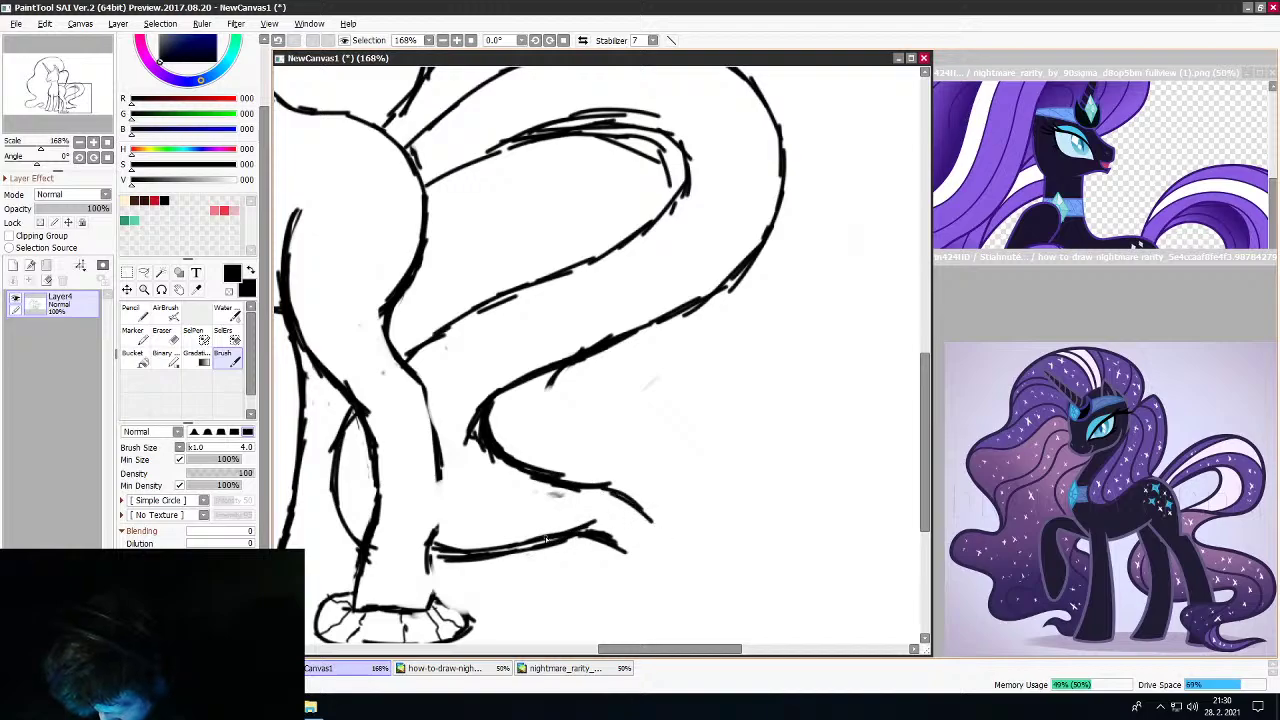
mouse_move(572, 540)
left_mouse_down()
mouse_move(628, 550)
mouse_move(621, 577)
mouse_move(634, 570)
left_mouse_up()
mouse_move(622, 557)
left_mouse_down()
mouse_move(593, 573)
mouse_move(634, 575)
mouse_move(605, 577)
mouse_move(621, 551)
mouse_move(602, 582)
mouse_move(531, 578)
mouse_move(505, 607)
mouse_move(603, 610)
mouse_move(585, 614)
mouse_move(628, 597)
left_mouse_up()
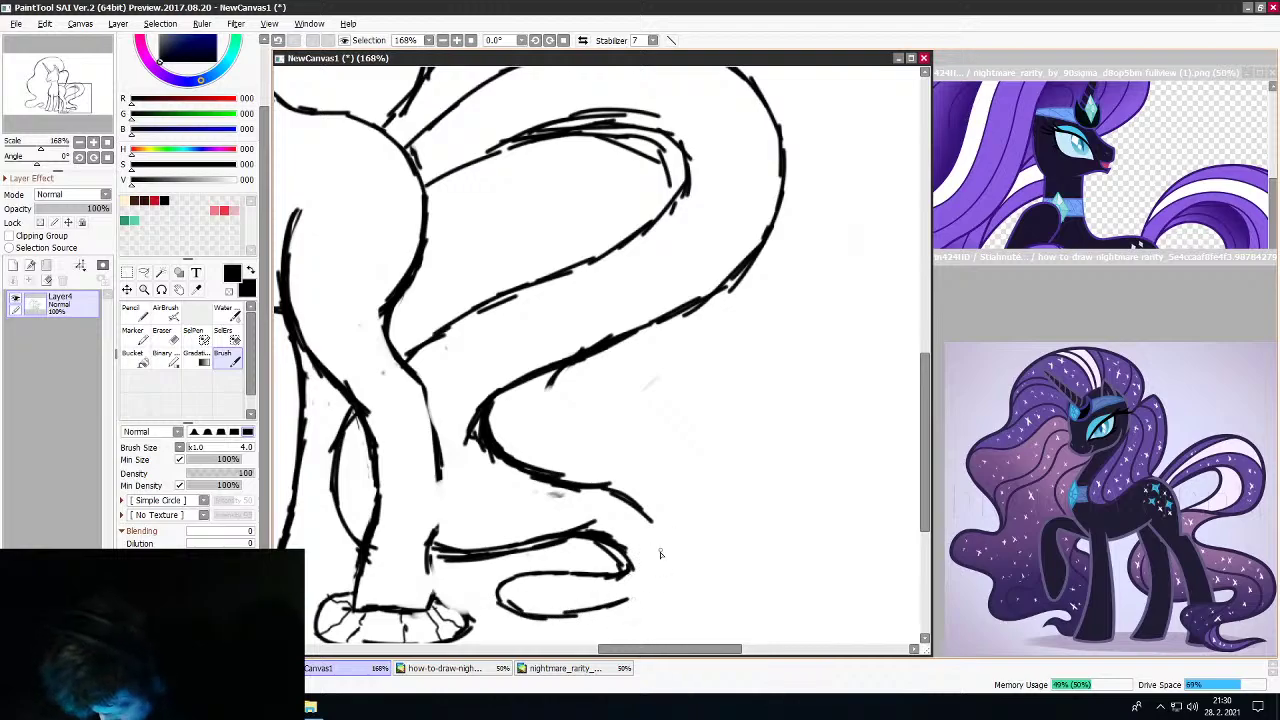
mouse_move(646, 517)
left_mouse_down()
mouse_move(666, 541)
mouse_move(664, 573)
left_mouse_up()
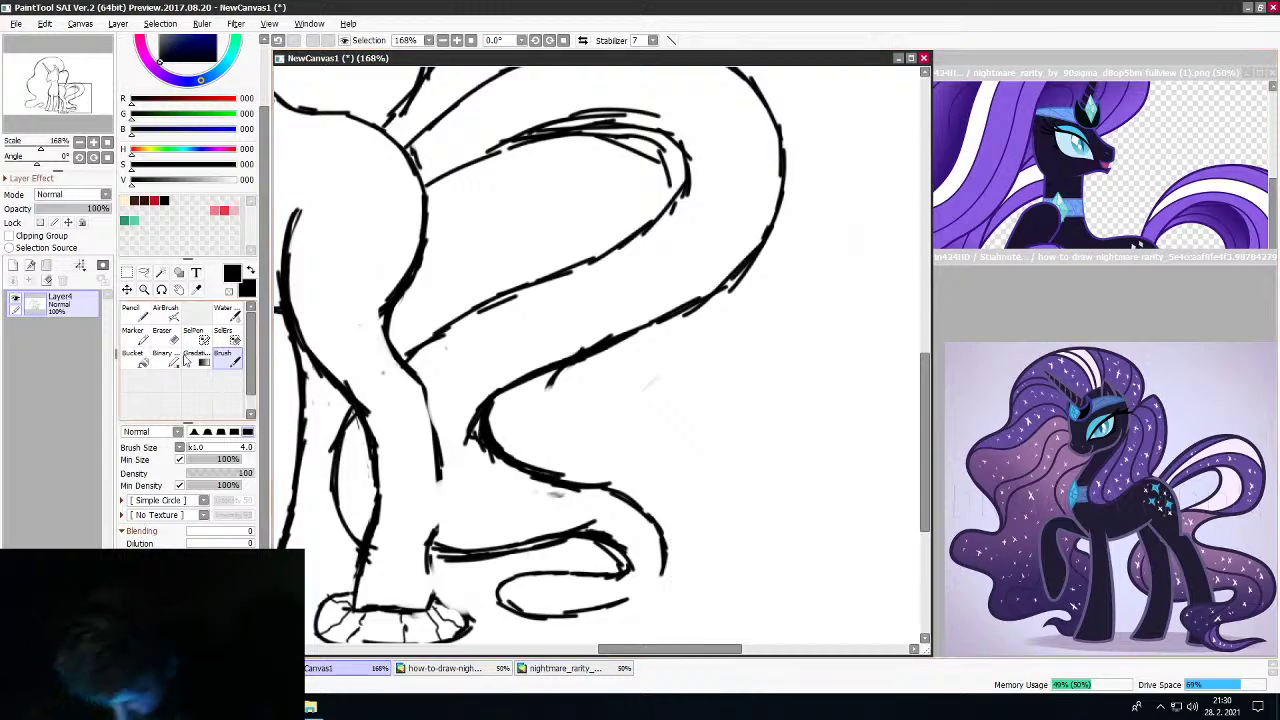
Erase the underside of the inner loop and redraw the tail end as a curl turning back under the bend to a tip
key("e")
left_click_drag(582, 630, 497, 598)
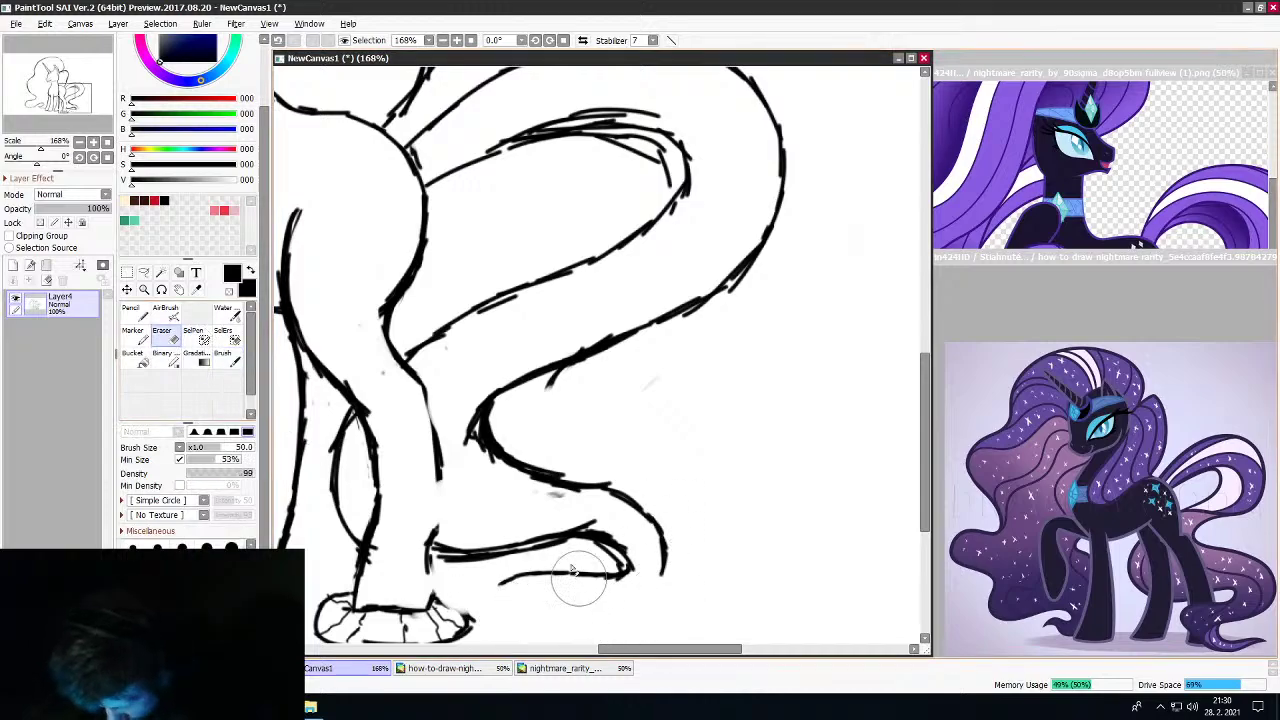
left_click(222, 357)
mouse_move(667, 566)
left_mouse_down()
mouse_move(621, 601)
mouse_move(520, 600)
left_mouse_up()
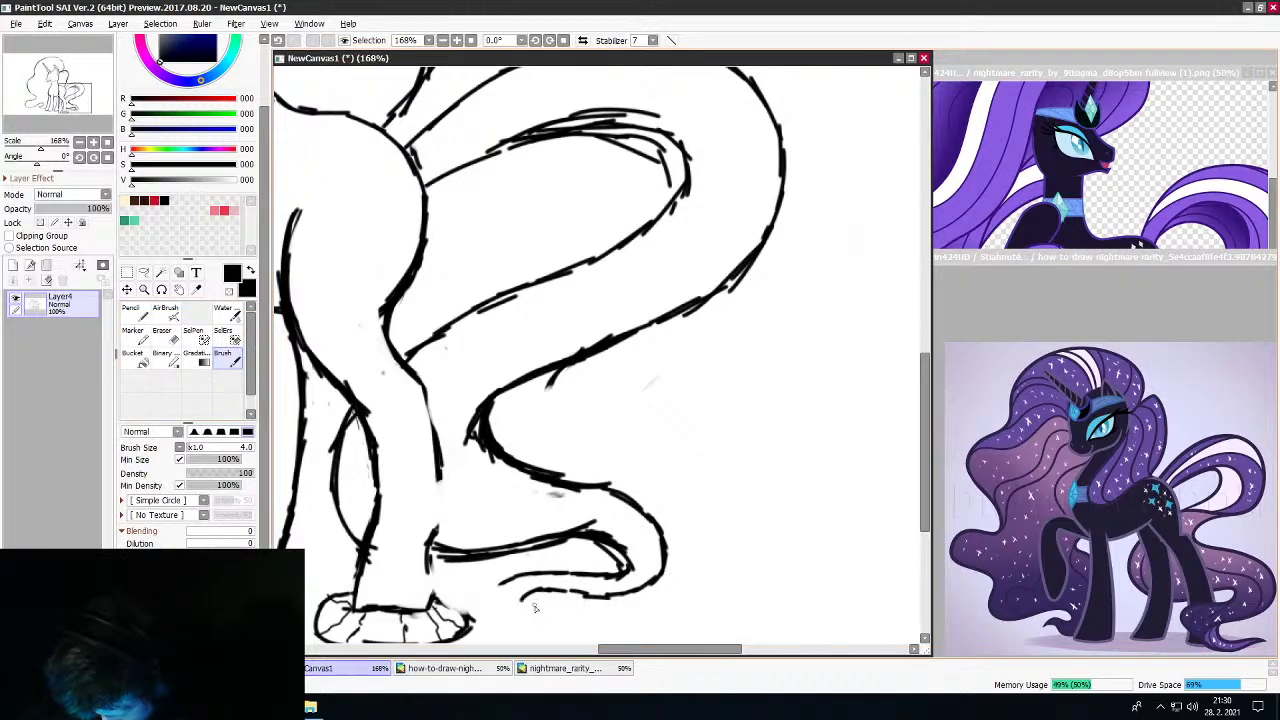
mouse_move(562, 592)
left_mouse_down()
mouse_move(538, 604)
mouse_move(546, 620)
mouse_move(632, 610)
mouse_move(623, 619)
left_mouse_up()
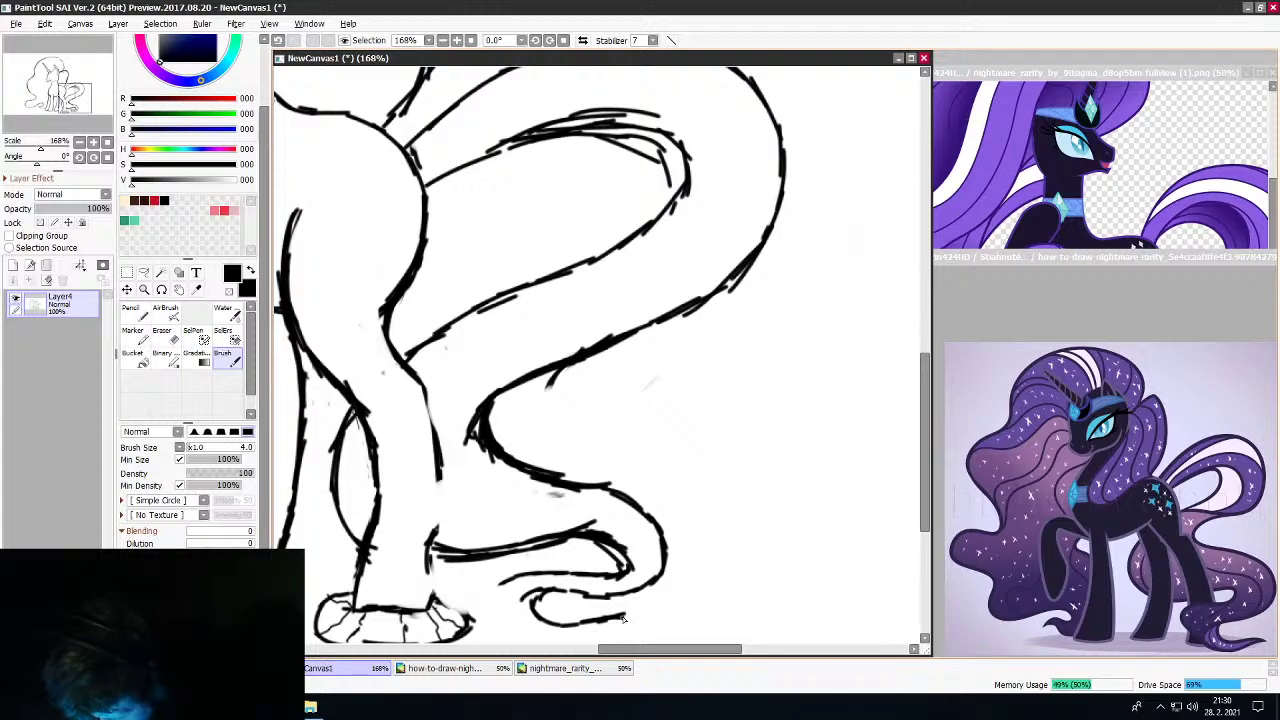
mouse_move(507, 588)
left_mouse_down()
mouse_move(497, 616)
mouse_move(521, 638)
mouse_move(534, 627)
left_mouse_up()
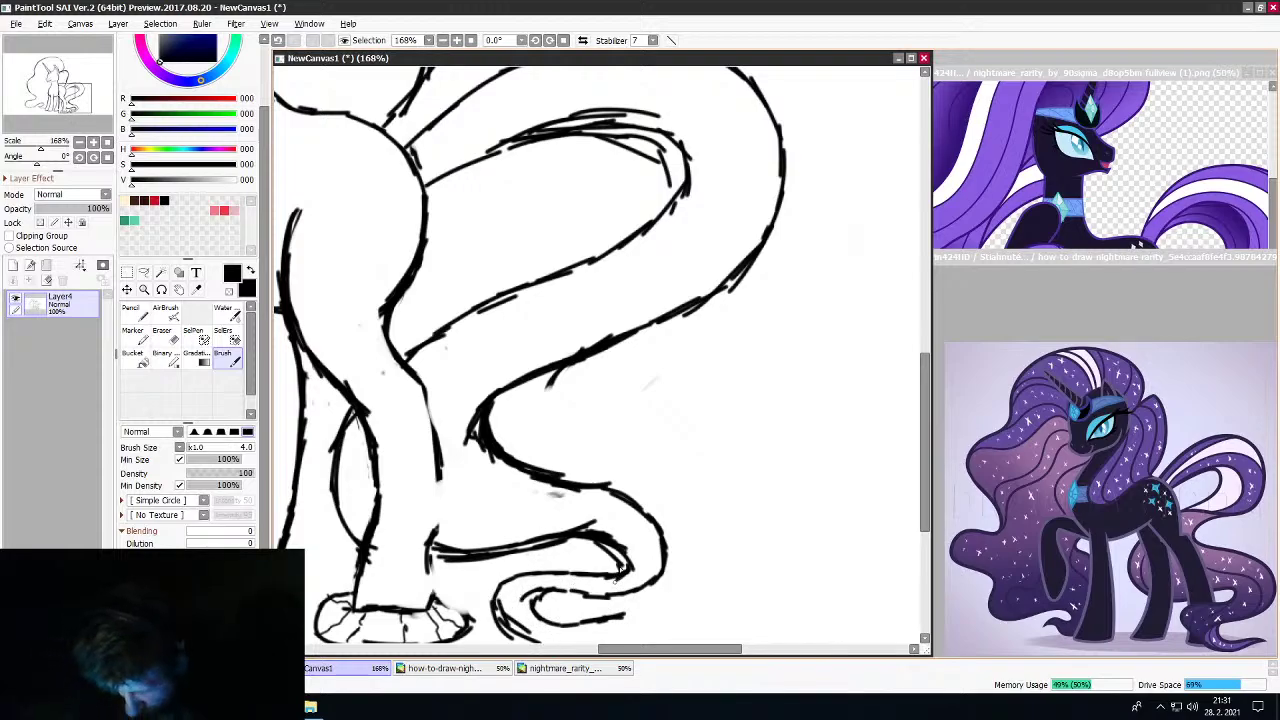
Erase the curl's outer edge nearest the hoof, close the pointed tail tip, and redraw the outer edge wider and closer to the hoof
scroll(620, 570, "down", 9)
scroll(574, 552, "up", 8)
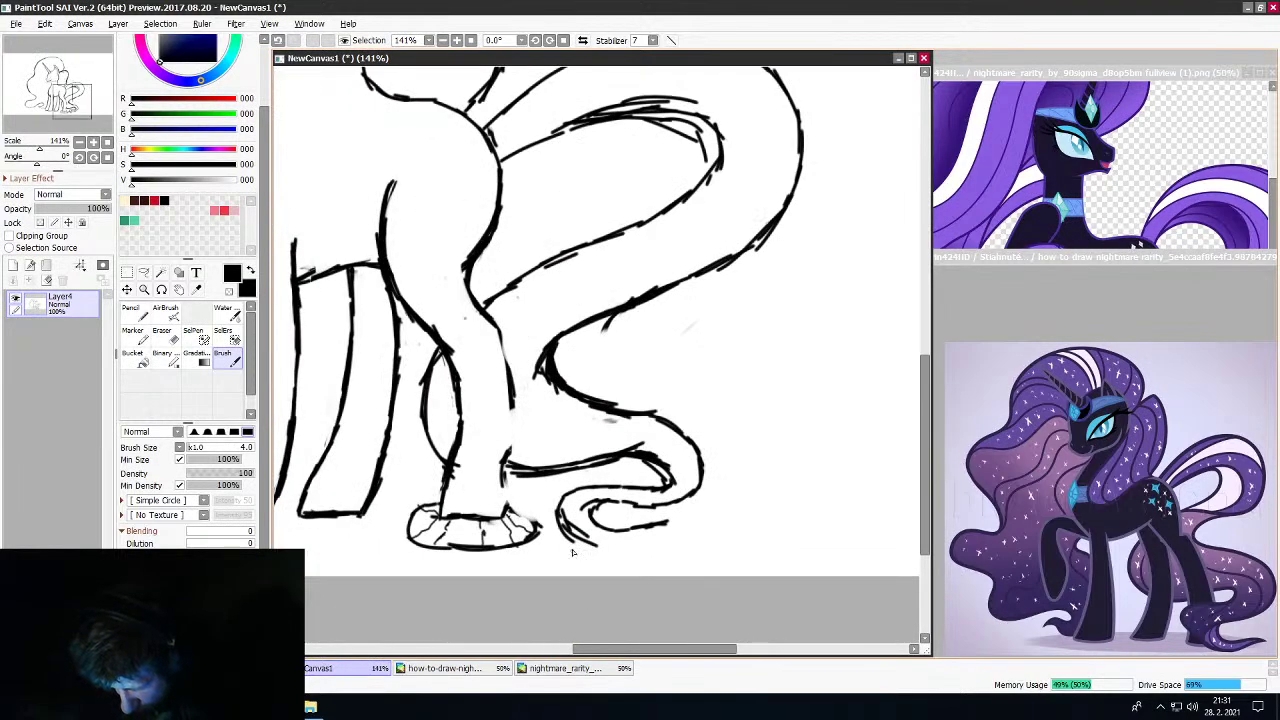
scroll(573, 552, "down", 5)
scroll(563, 517, "up", 5)
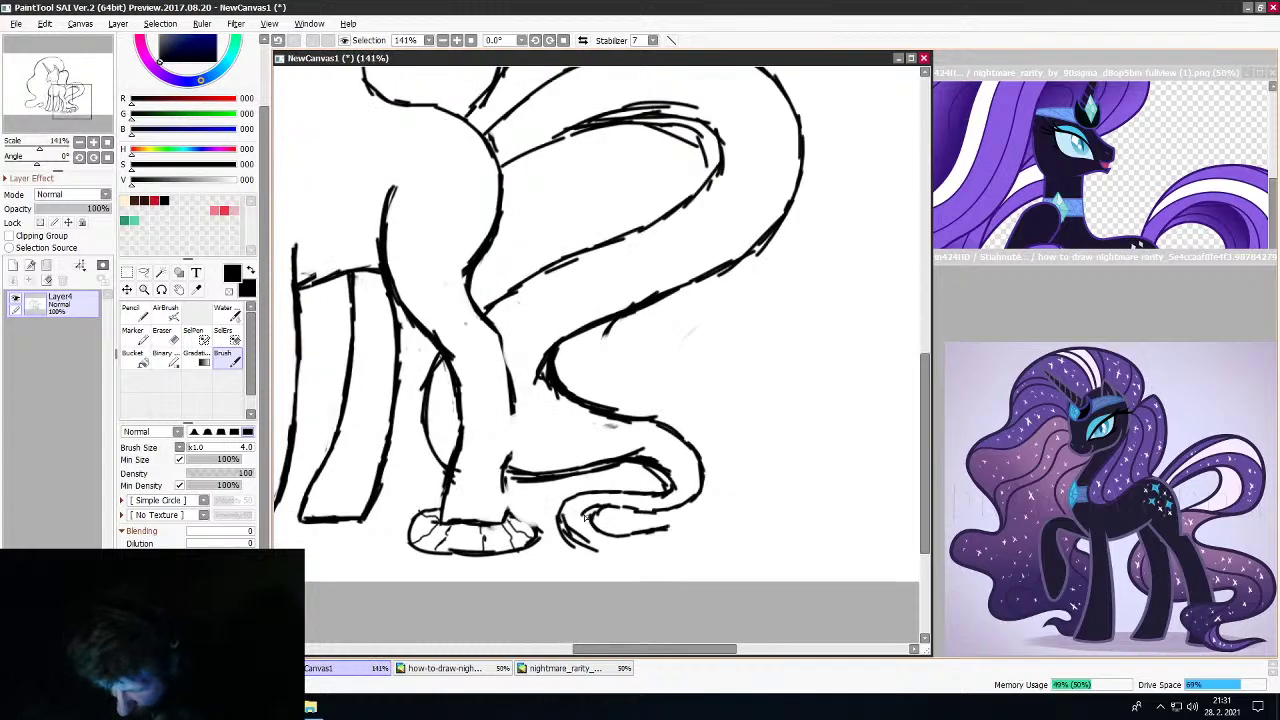
key("e")
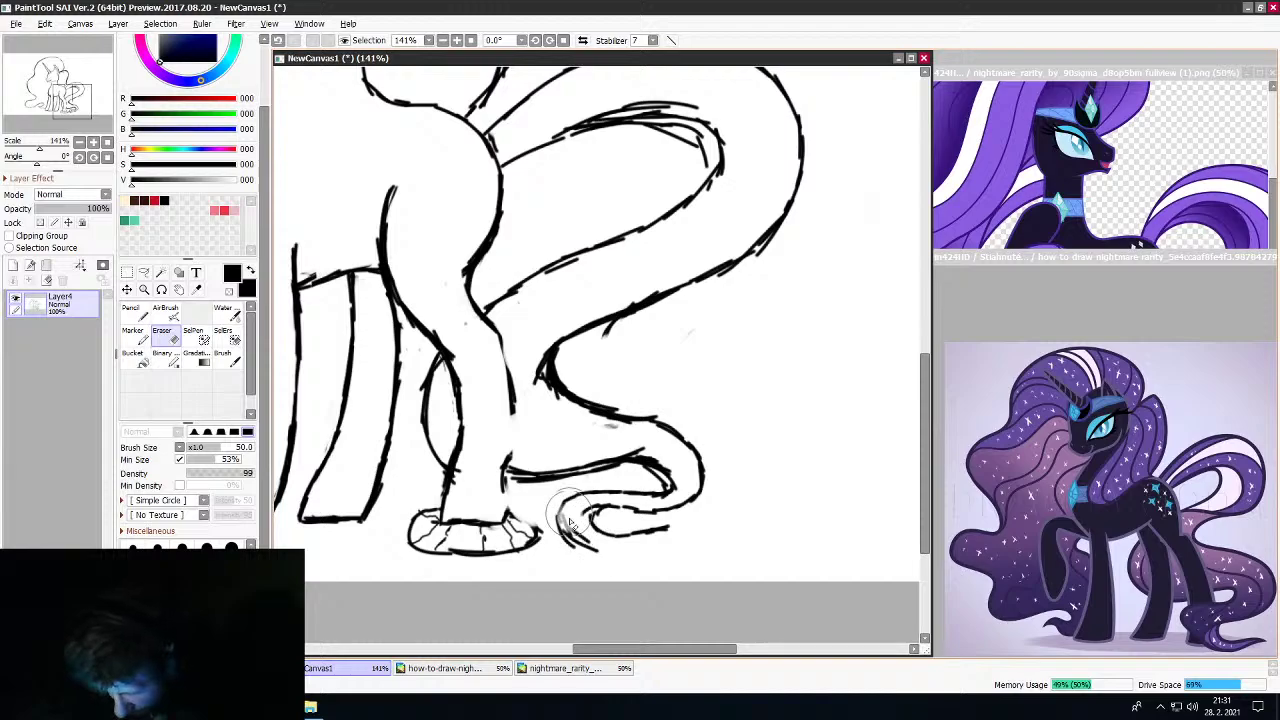
left_click_drag(568, 520, 594, 551)
left_click(233, 358)
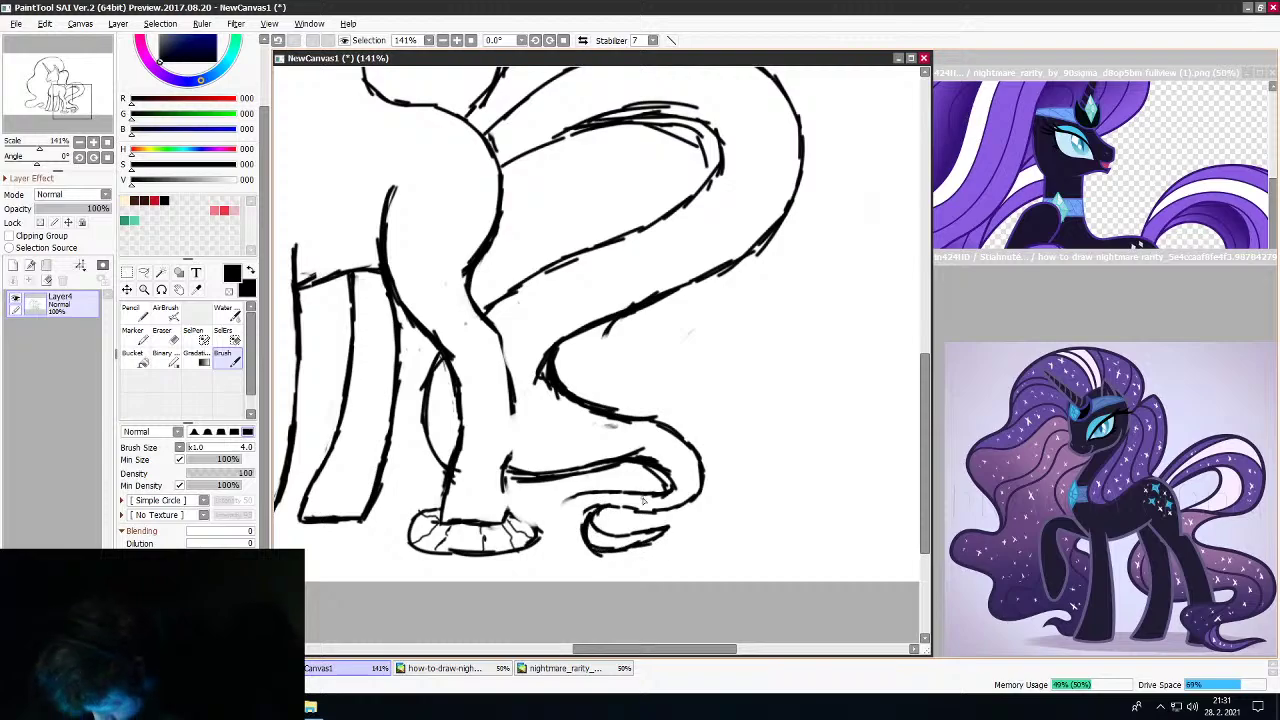
left_click_drag(558, 524, 587, 553)
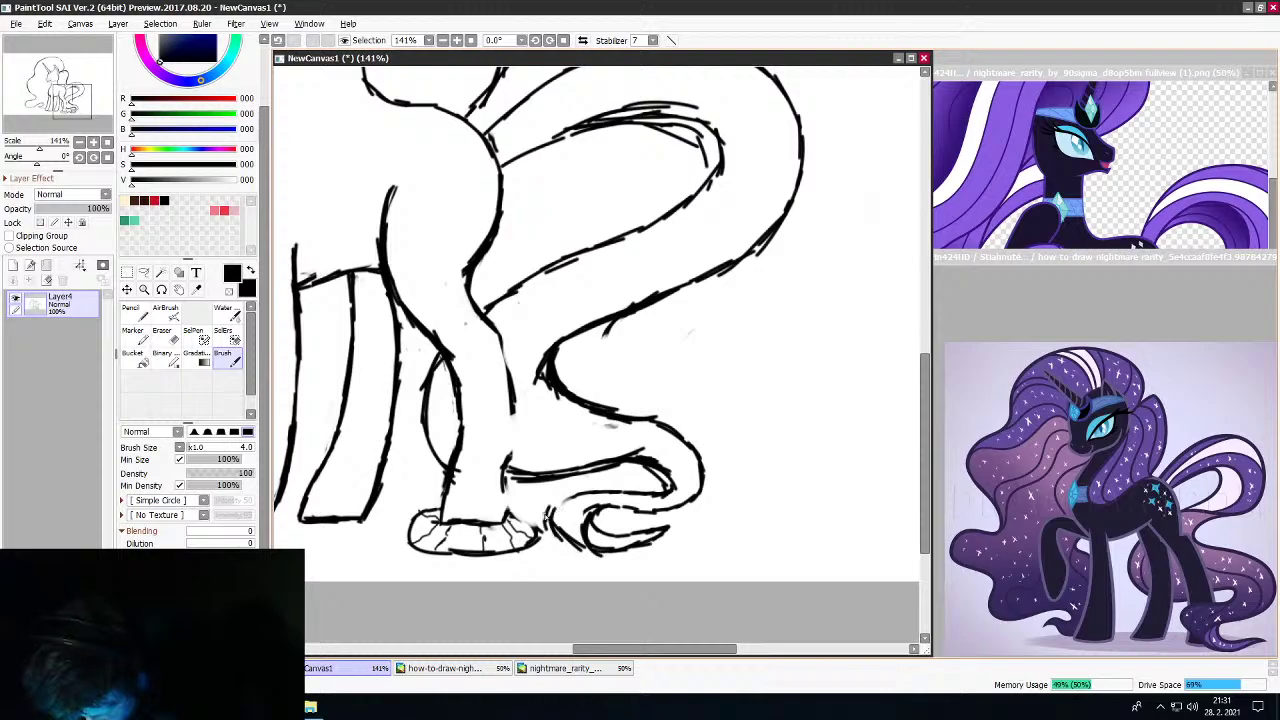
left_click_drag(578, 484, 616, 491)
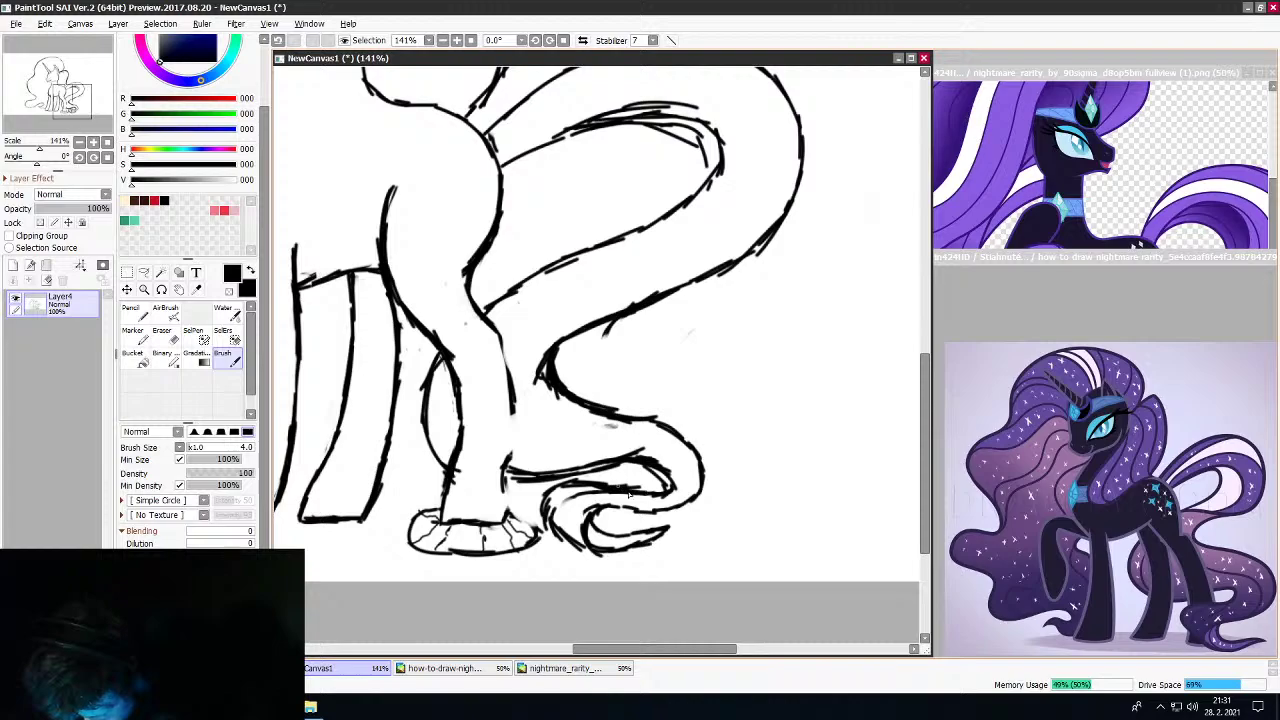
Set the eraser size to 20 and erase the curl's old upper edge and the lower end of the inner bend
key("e")
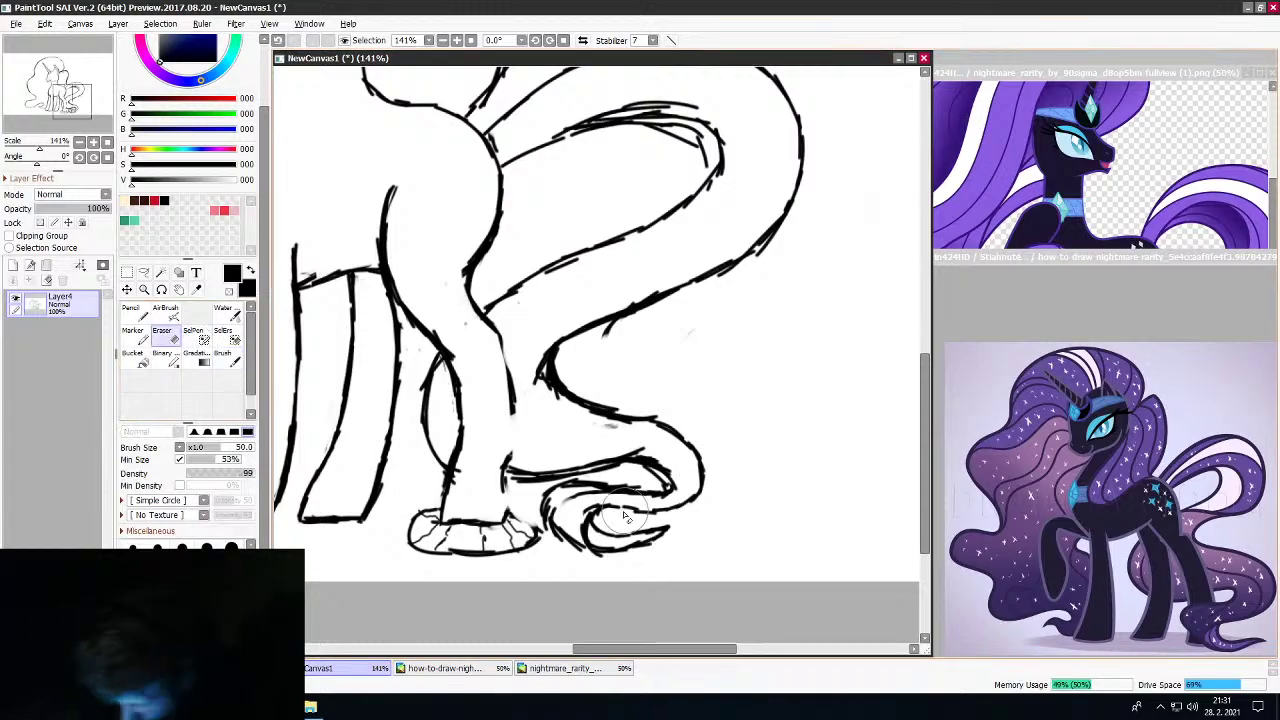
left_click(231, 546)
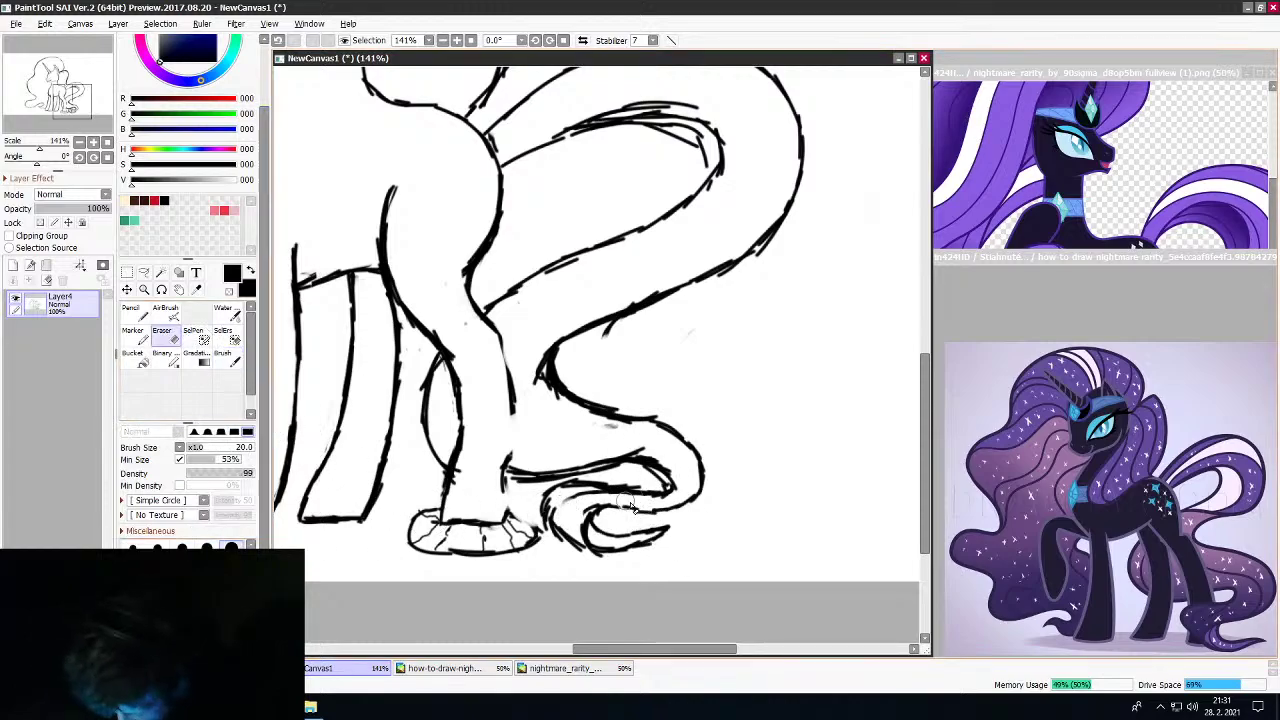
mouse_move(576, 492)
left_mouse_down()
mouse_move(687, 508)
mouse_move(649, 501)
mouse_move(682, 491)
mouse_move(655, 501)
mouse_move(682, 468)
mouse_move(649, 500)
mouse_move(606, 494)
left_mouse_up()
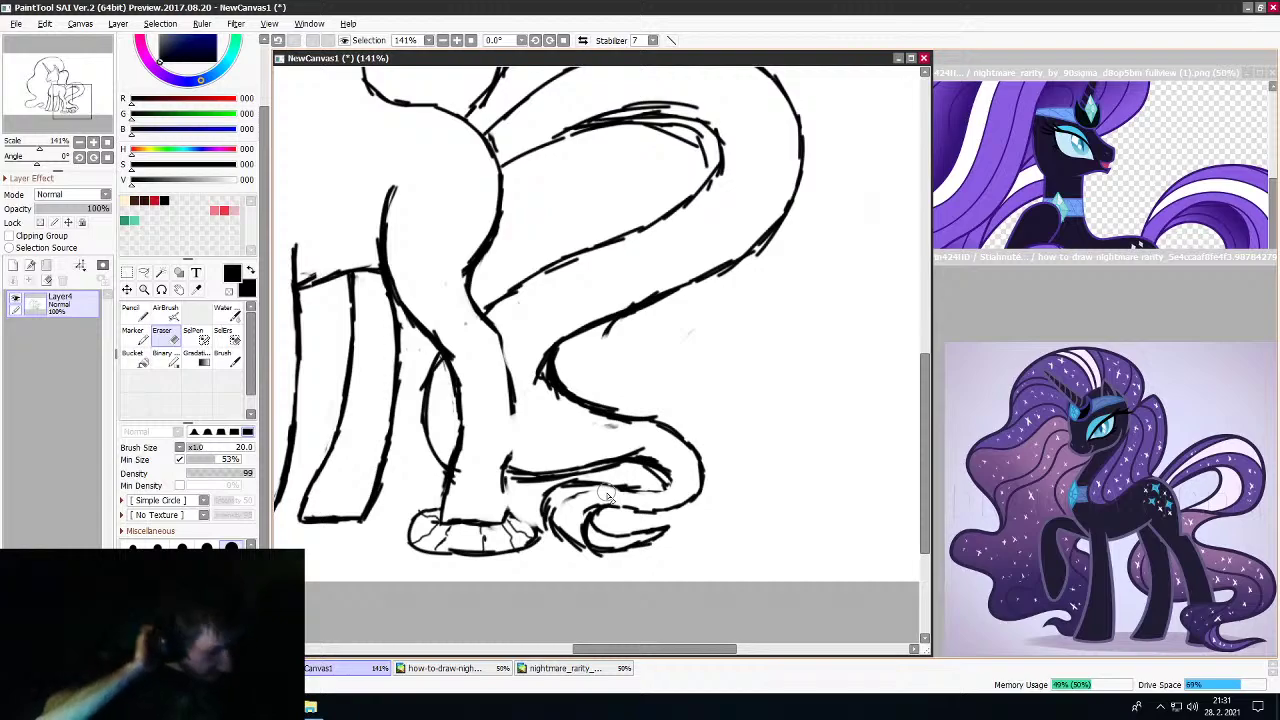
scroll(607, 494, "down", 2)
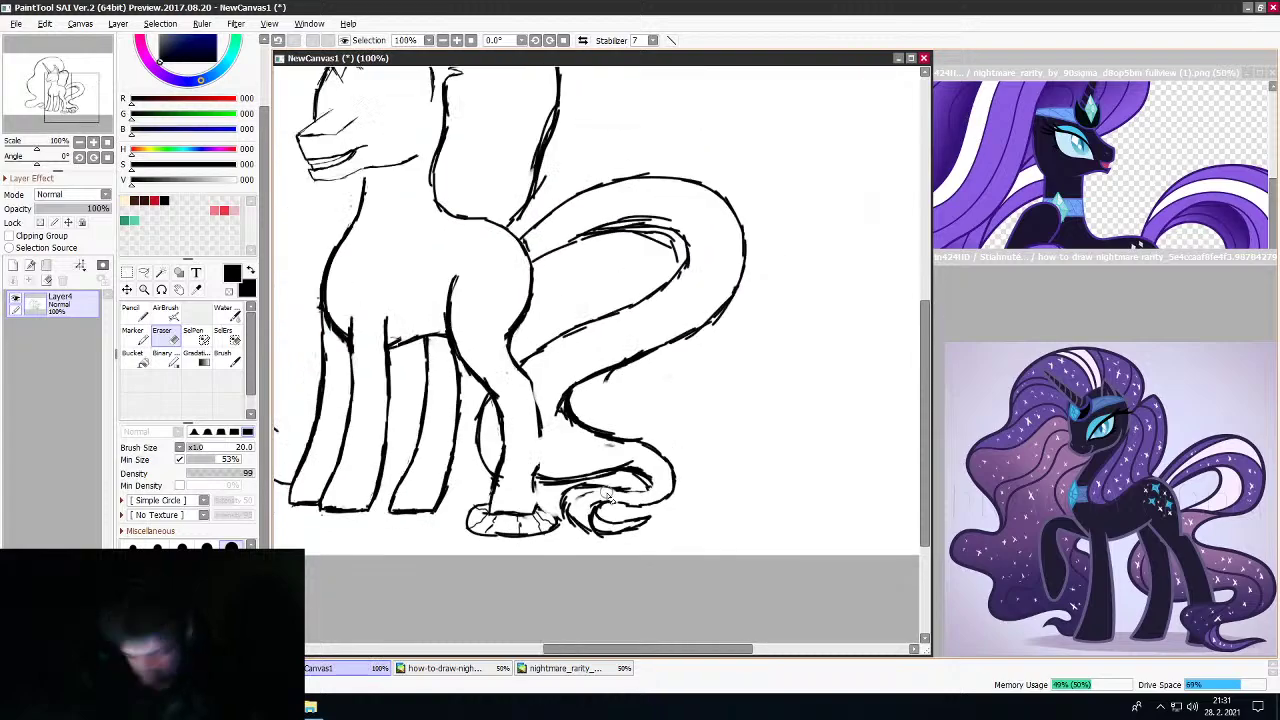
scroll(605, 492, "down", 1)
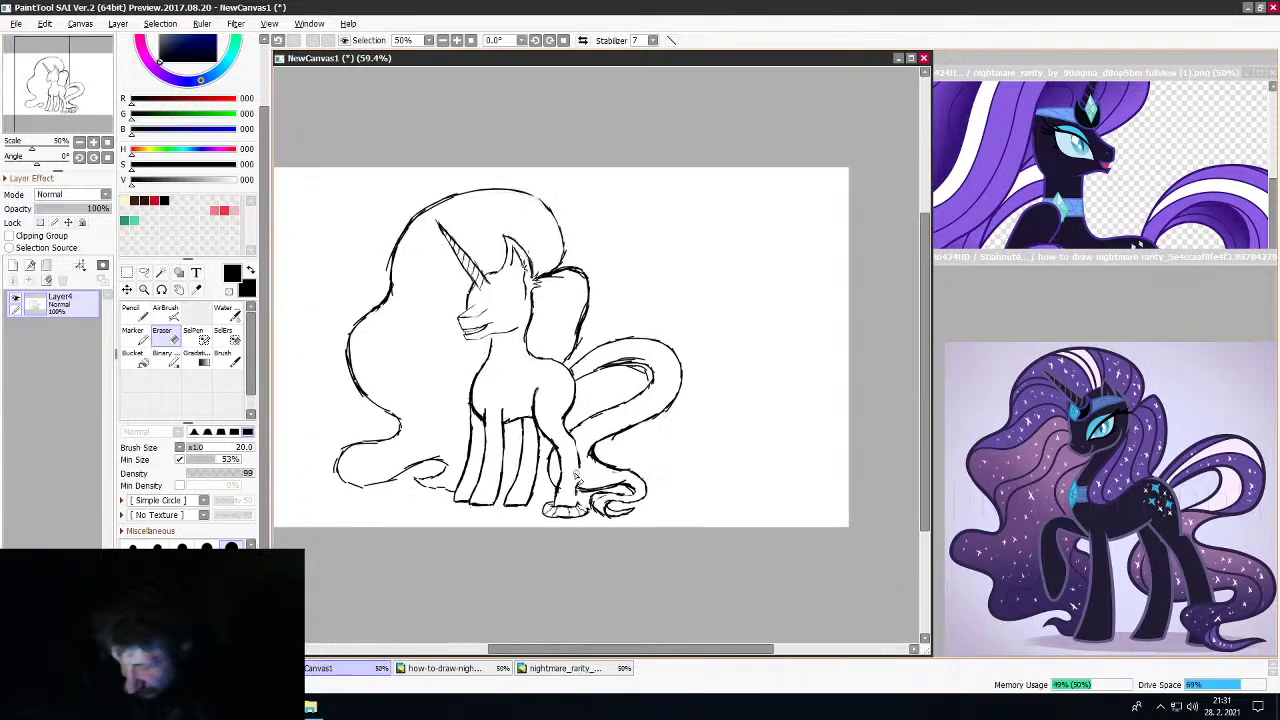
scroll(603, 488, "up", 4)
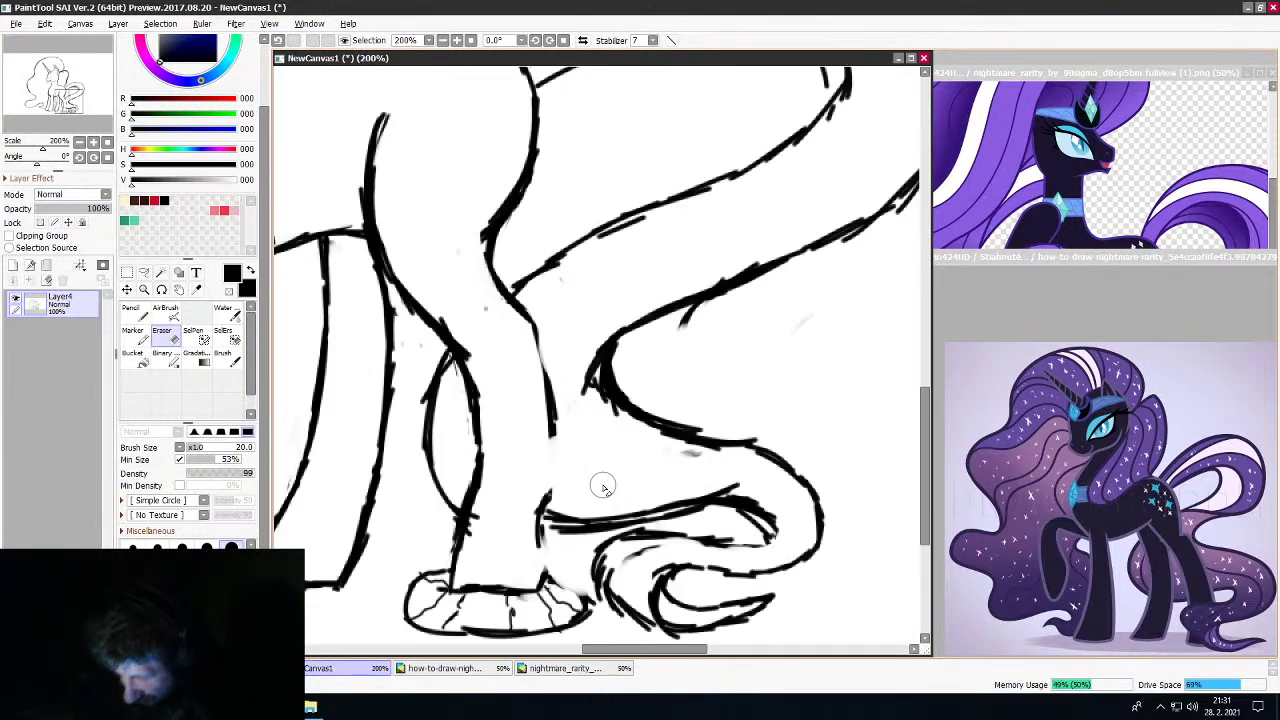
mouse_move(721, 544)
left_mouse_down()
mouse_move(701, 548)
mouse_move(743, 552)
mouse_move(771, 518)
left_mouse_up()
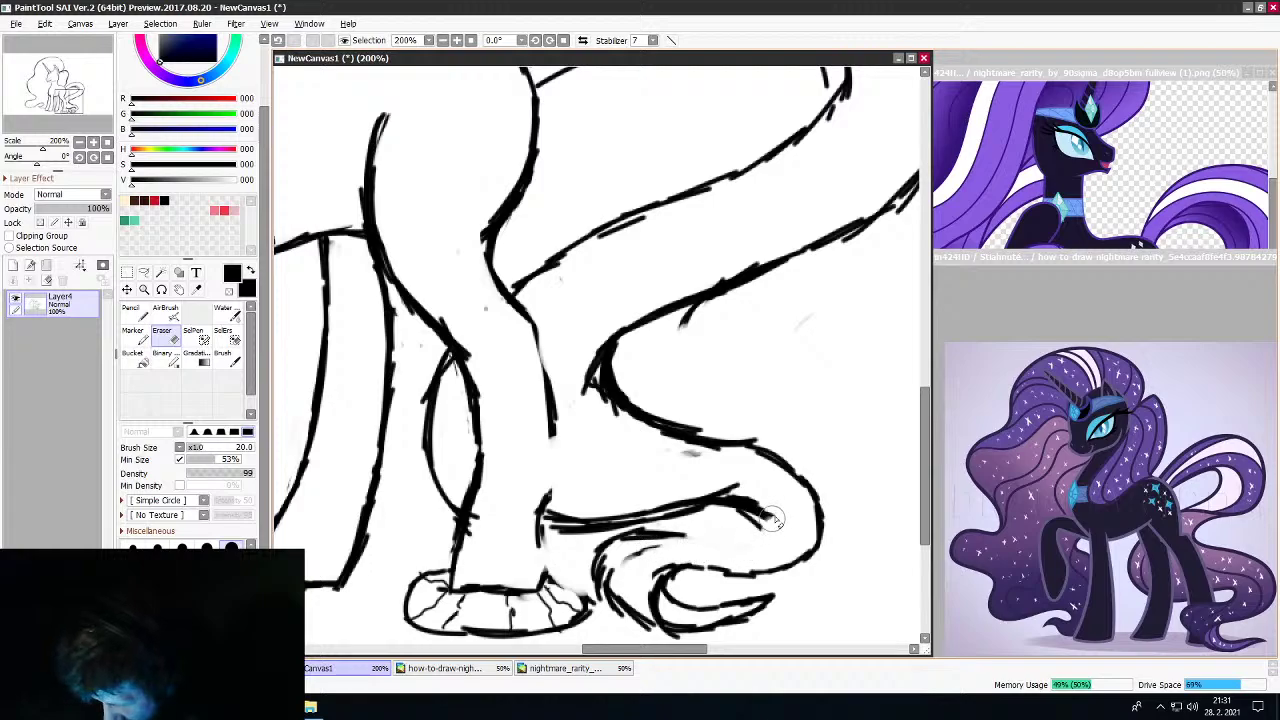
Redraw the inner bend as a narrow rounded gap joining the curl's upper edge, and erase the doubled lines along its top
left_click(222, 357)
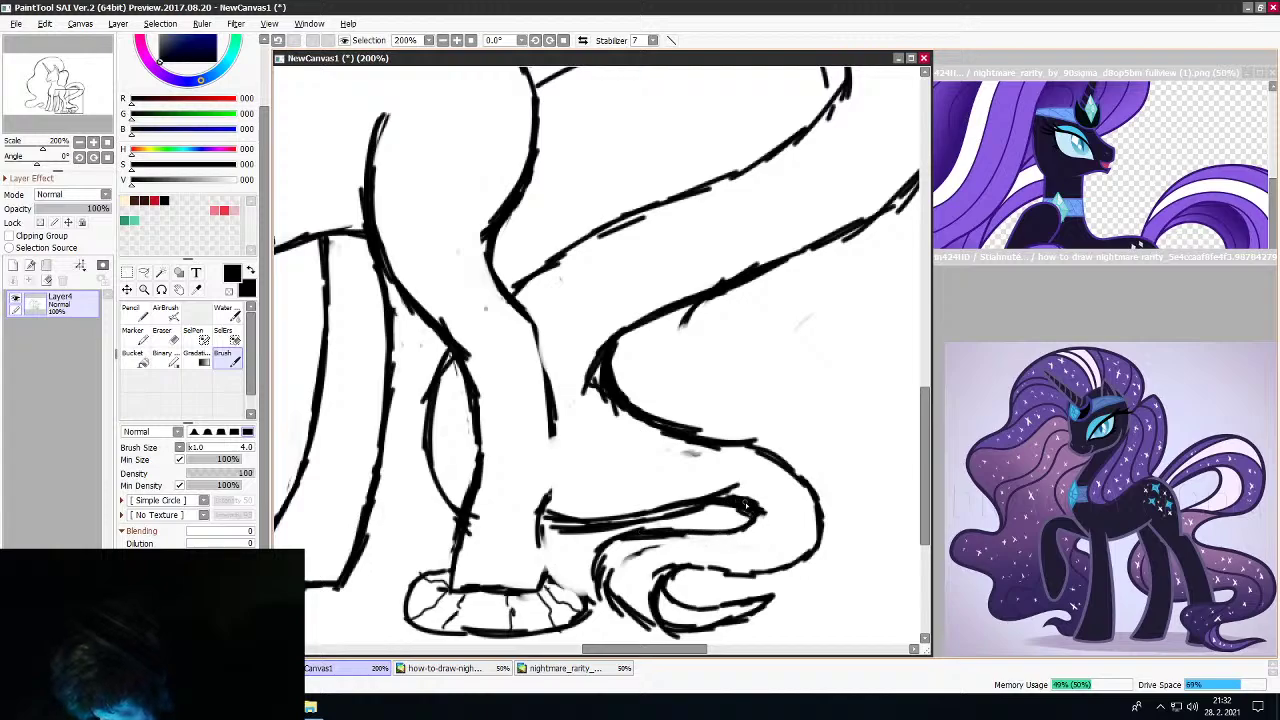
key("e")
mouse_move(673, 488)
left_mouse_down()
mouse_move(688, 520)
mouse_move(709, 517)
mouse_move(564, 535)
mouse_move(644, 528)
mouse_move(746, 492)
mouse_move(705, 479)
mouse_move(777, 516)
mouse_move(767, 507)
mouse_move(750, 500)
mouse_move(769, 534)
mouse_move(751, 542)
mouse_move(767, 520)
mouse_move(714, 503)
left_mouse_up()
left_click(236, 356)
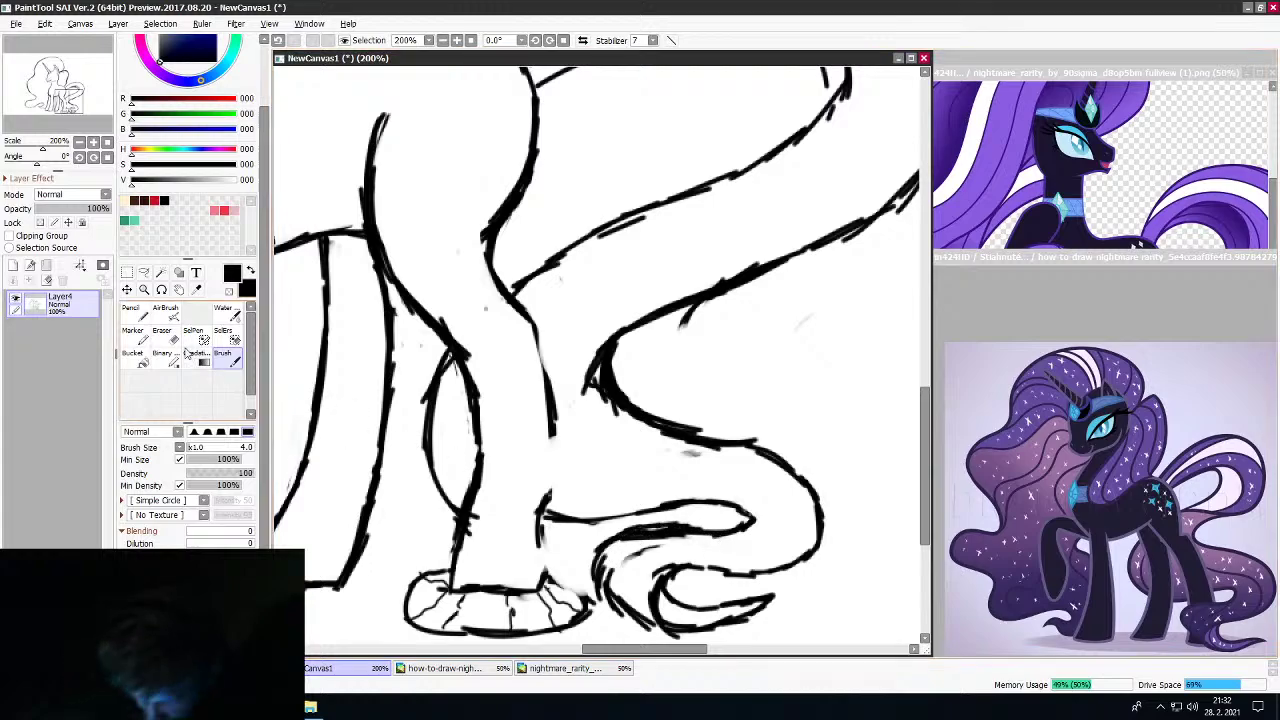
Erase the leftover stroke inside the tail curl and clean up stray marks between the curl and the hoof
key("e")
mouse_move(697, 548)
left_mouse_down()
mouse_move(655, 543)
mouse_move(622, 566)
left_mouse_up()
scroll(646, 569, "down", 2)
scroll(646, 569, "down", 6)
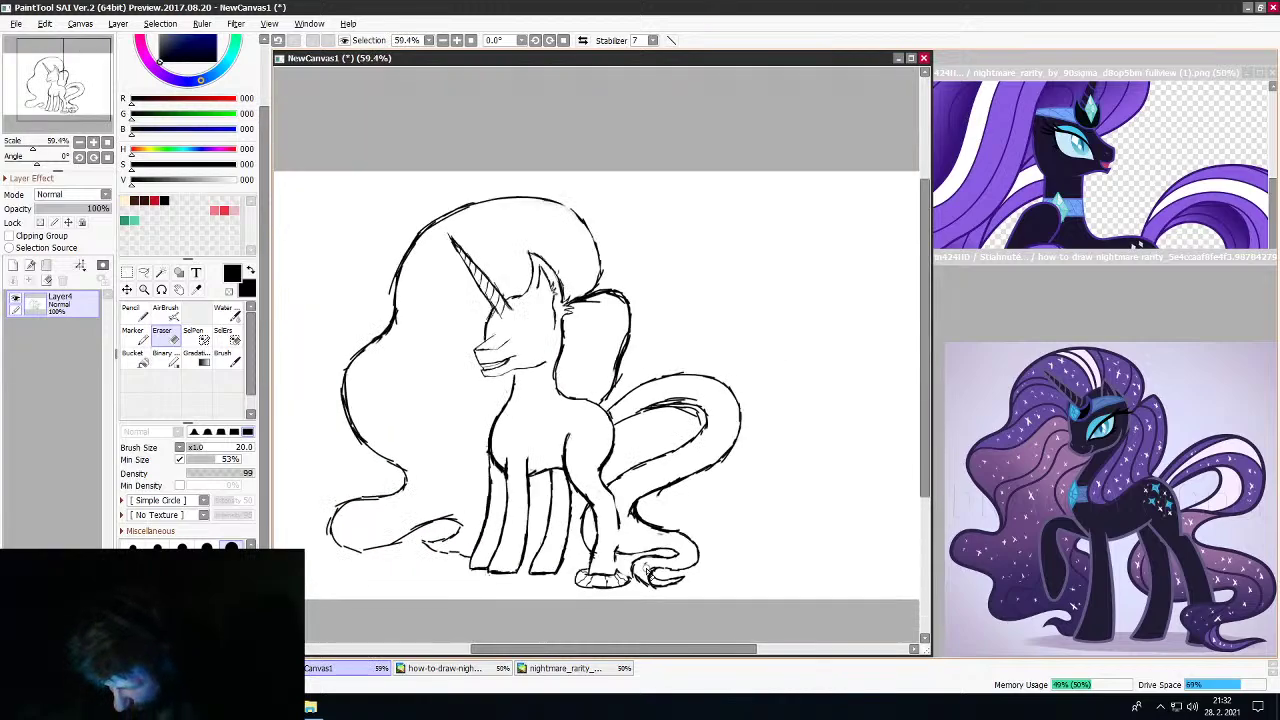
scroll(646, 569, "up", 7)
left_click_drag(623, 549, 616, 572)
scroll(616, 572, "down", 5)
scroll(616, 571, "up", 5)
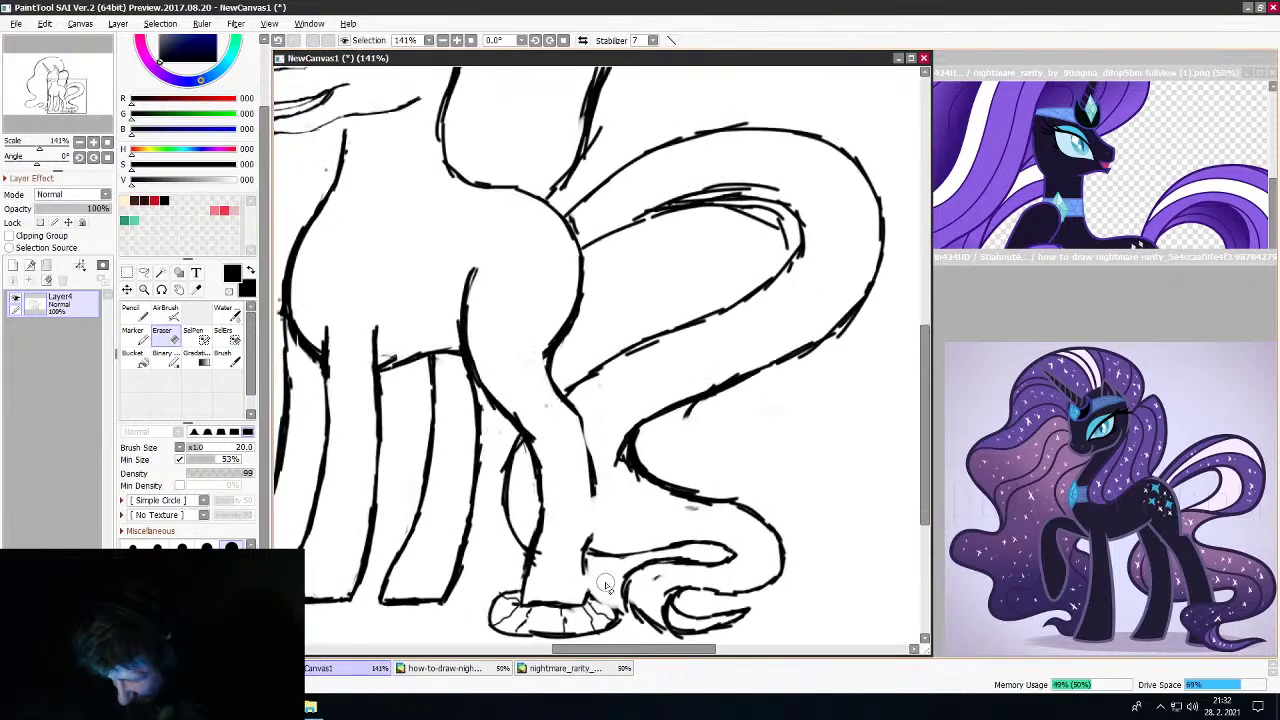
scroll(620, 597, "down", 4)
scroll(645, 610, "up", 6)
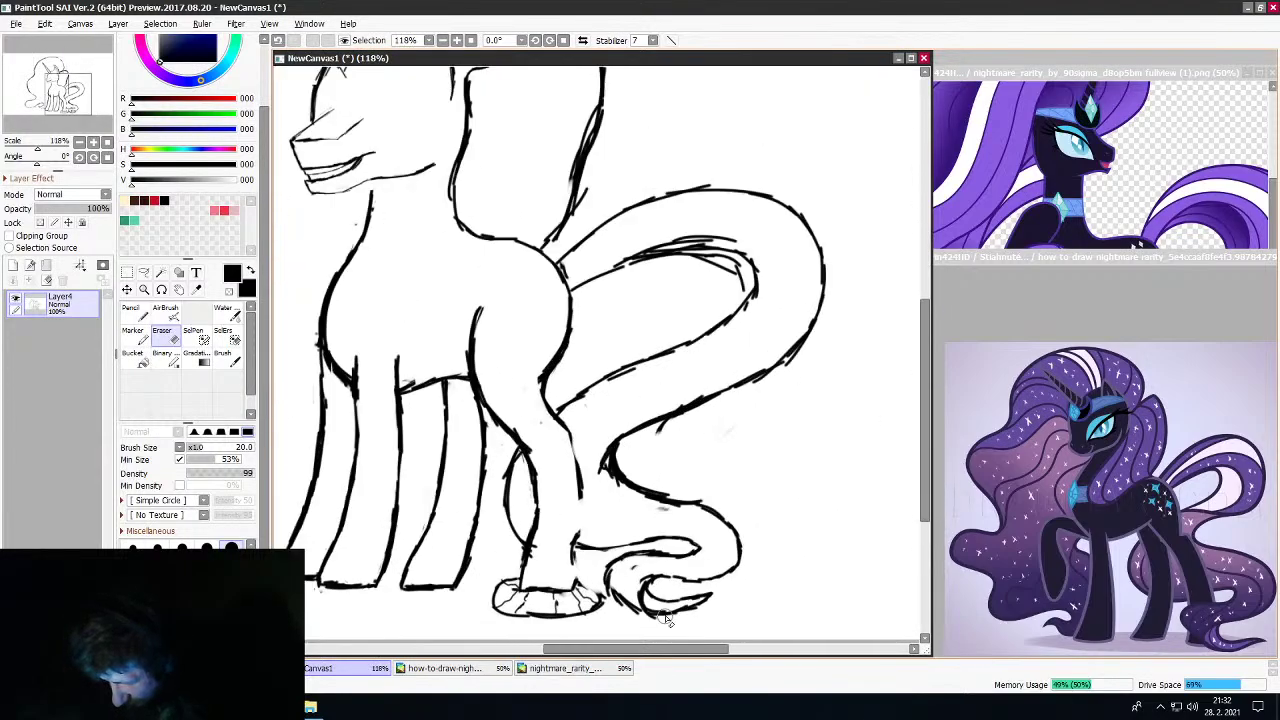
Erase the rough edge above the tail tip and redraw it as a smooth line from the curl into the outer bend
mouse_move(667, 620)
left_mouse_down()
mouse_move(718, 533)
mouse_move(687, 527)
mouse_move(720, 530)
left_mouse_up()
left_click(224, 362)
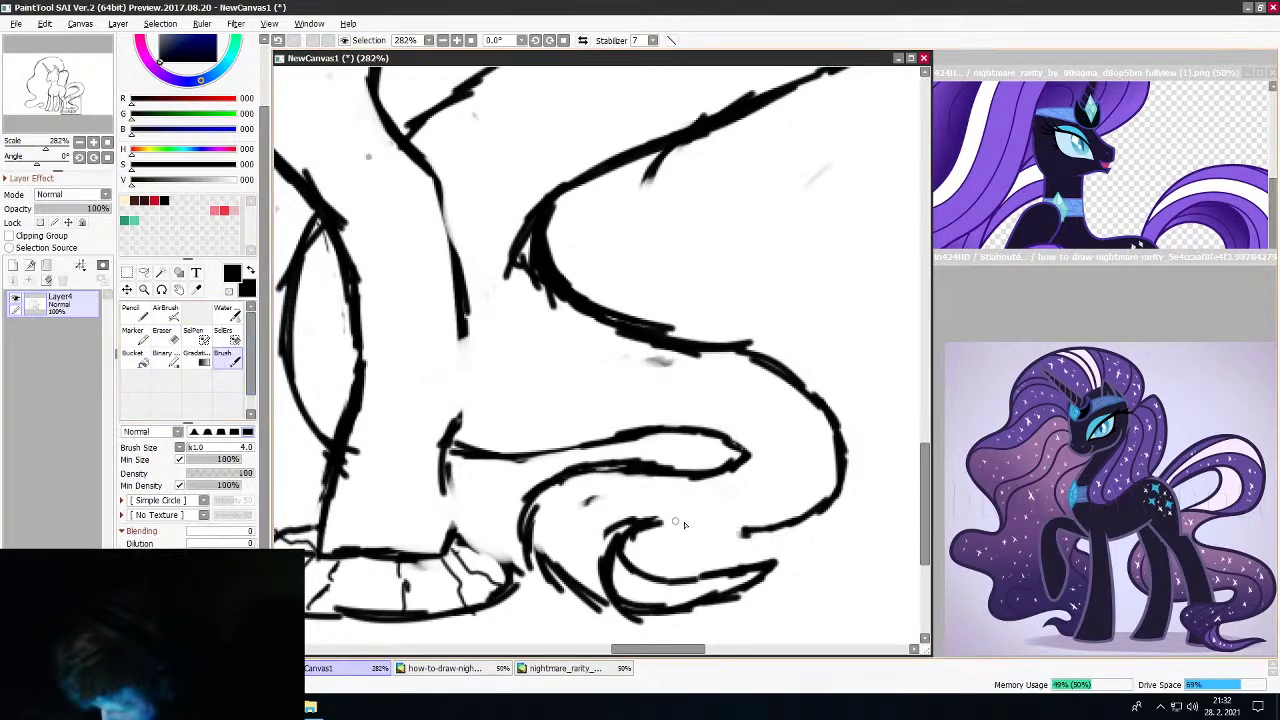
mouse_move(641, 527)
left_mouse_down()
mouse_move(760, 533)
mouse_move(847, 462)
left_mouse_up()
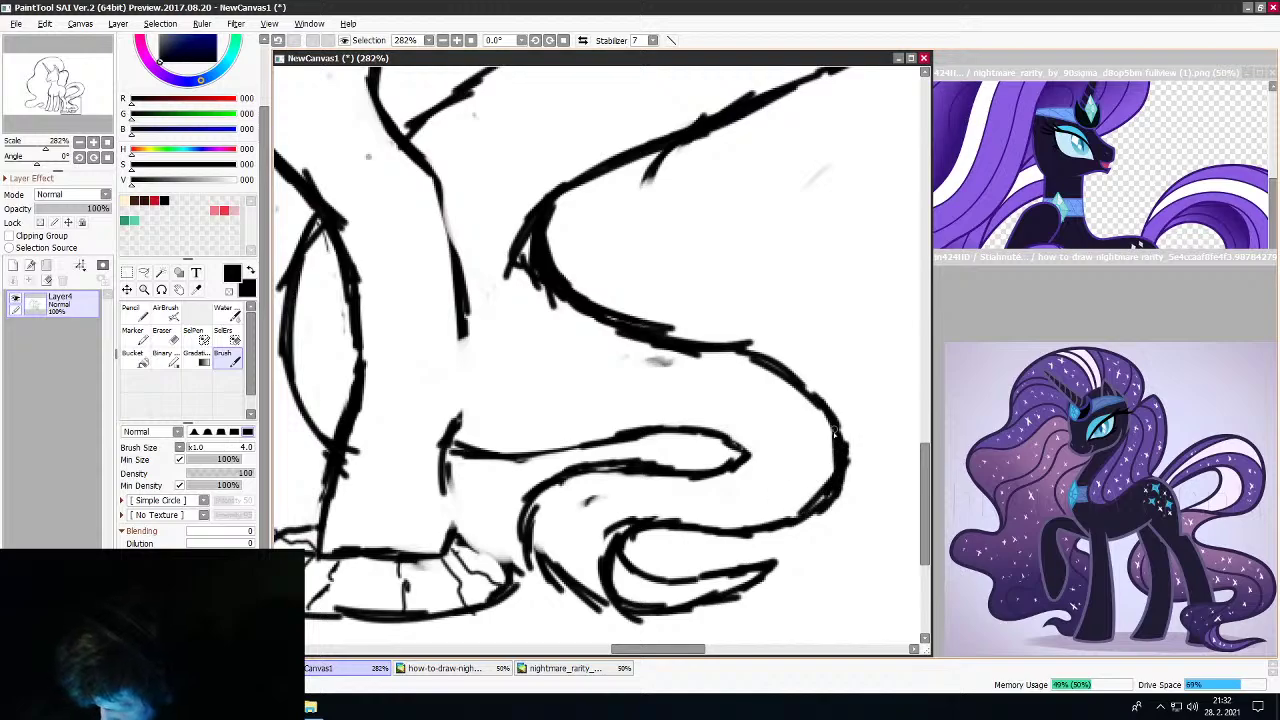
scroll(836, 381, "down", 4)
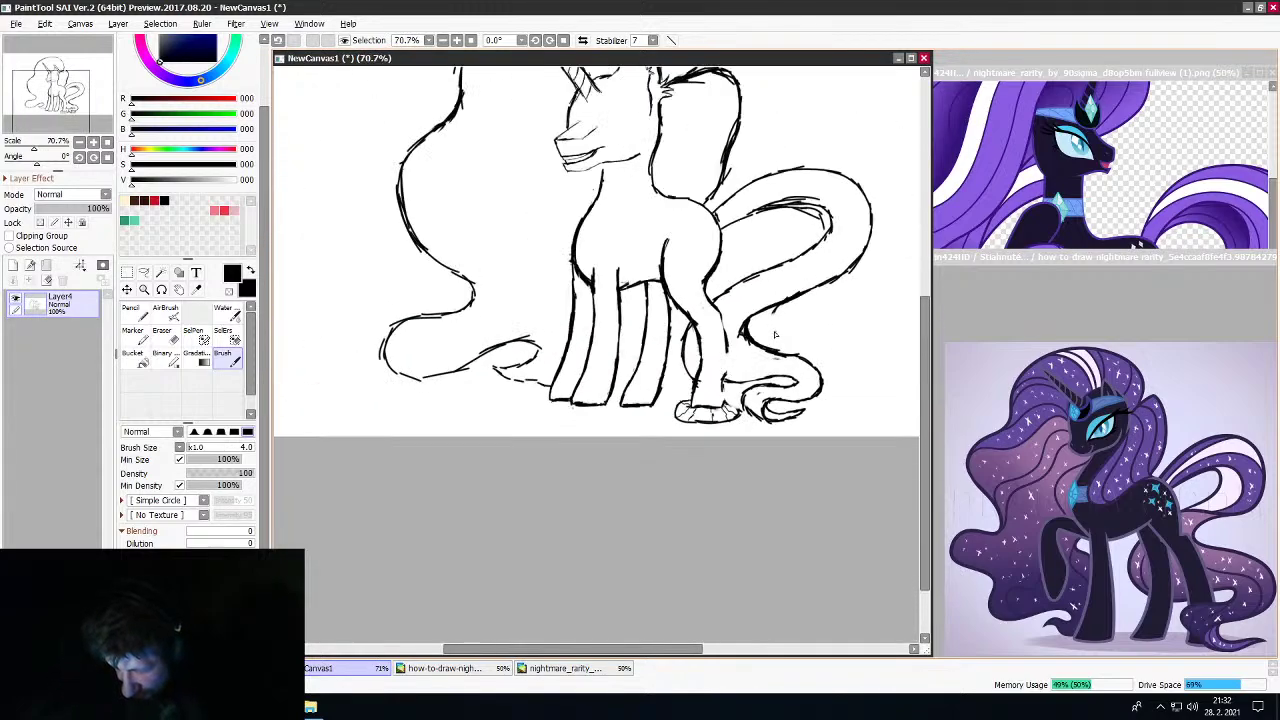
Continue the tail strand's lower line behind the hind leg to the curl and erase the part crossing the leg
scroll(750, 317, "down", 4)
scroll(755, 285, "up", 6)
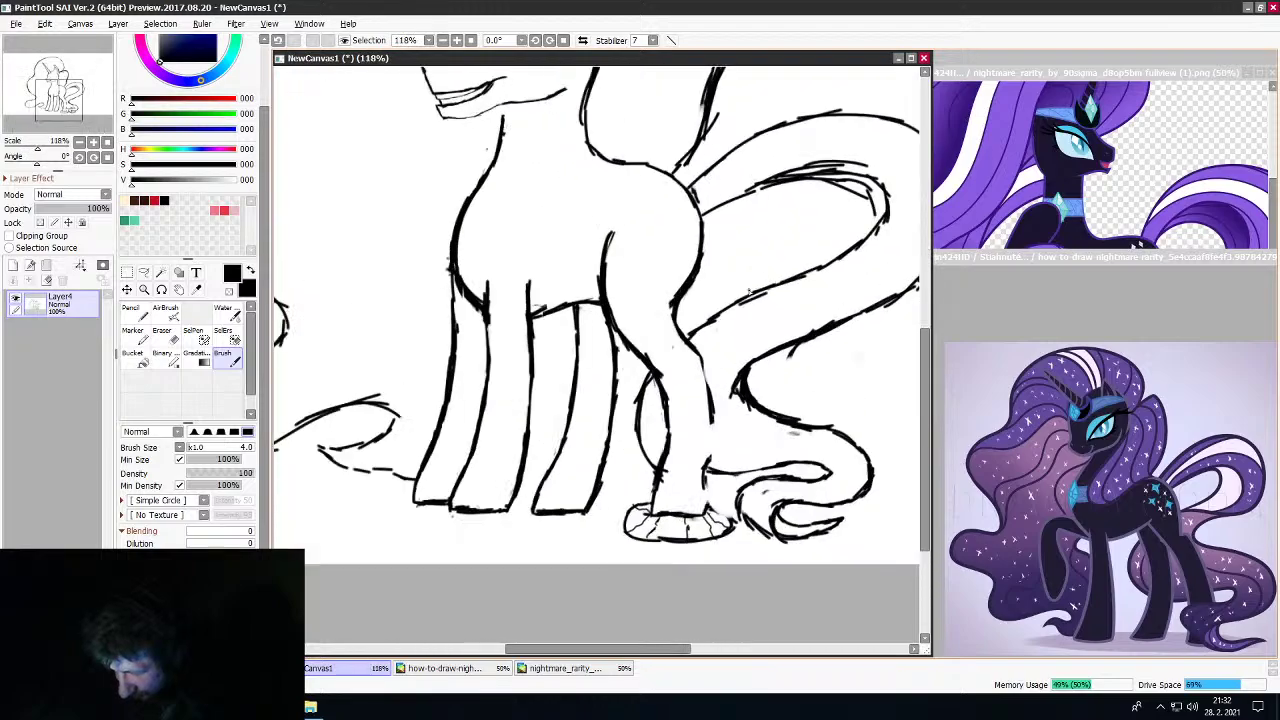
scroll(743, 322, "down", 3)
scroll(748, 360, "up", 5)
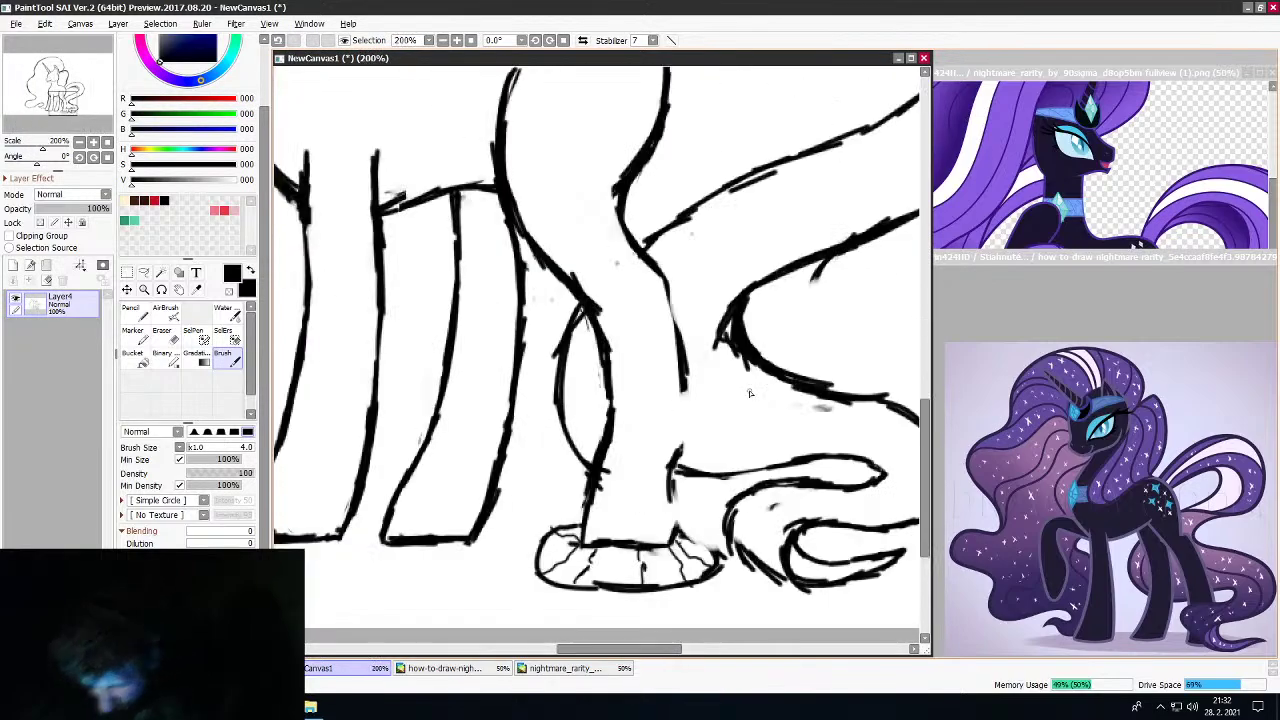
mouse_move(566, 421)
left_mouse_down()
mouse_move(657, 478)
mouse_move(637, 470)
mouse_move(717, 480)
mouse_move(635, 466)
mouse_move(745, 470)
left_mouse_up()
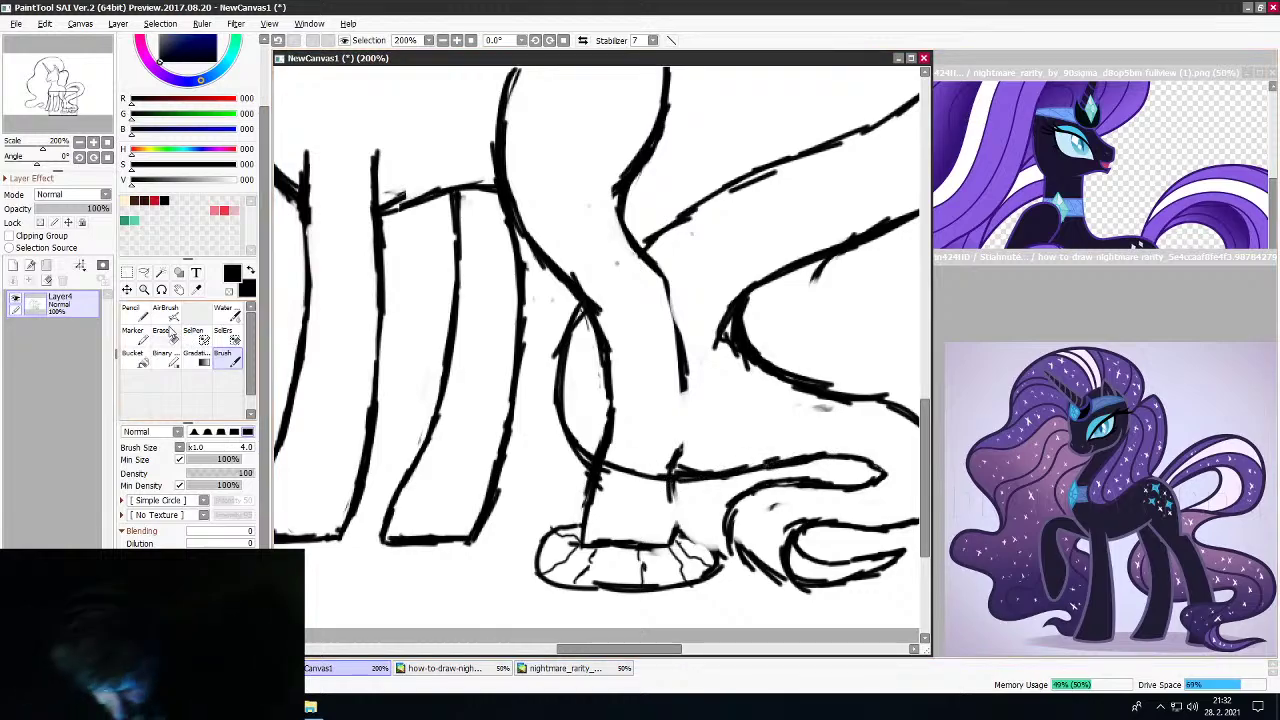
key("e")
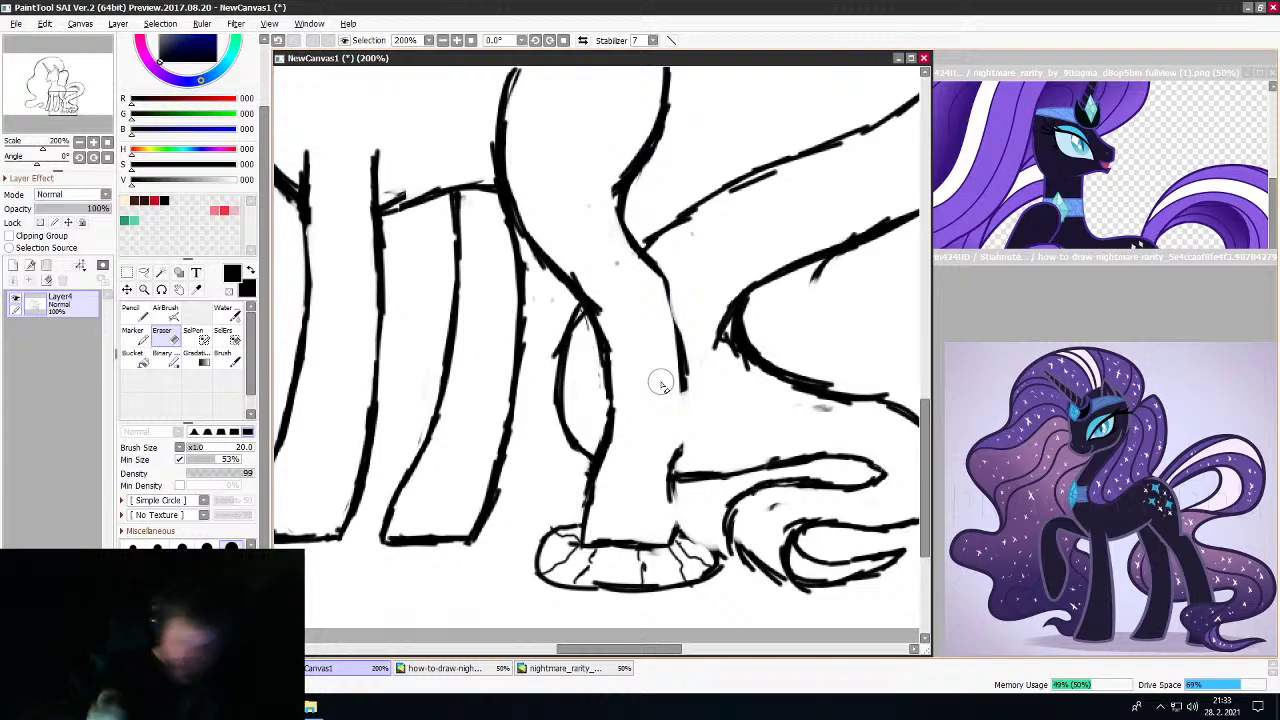
Erase the stray strokes under the tail's lower edge and the rough lines outside its bend behind the hind leg
scroll(700, 442, "down", 2)
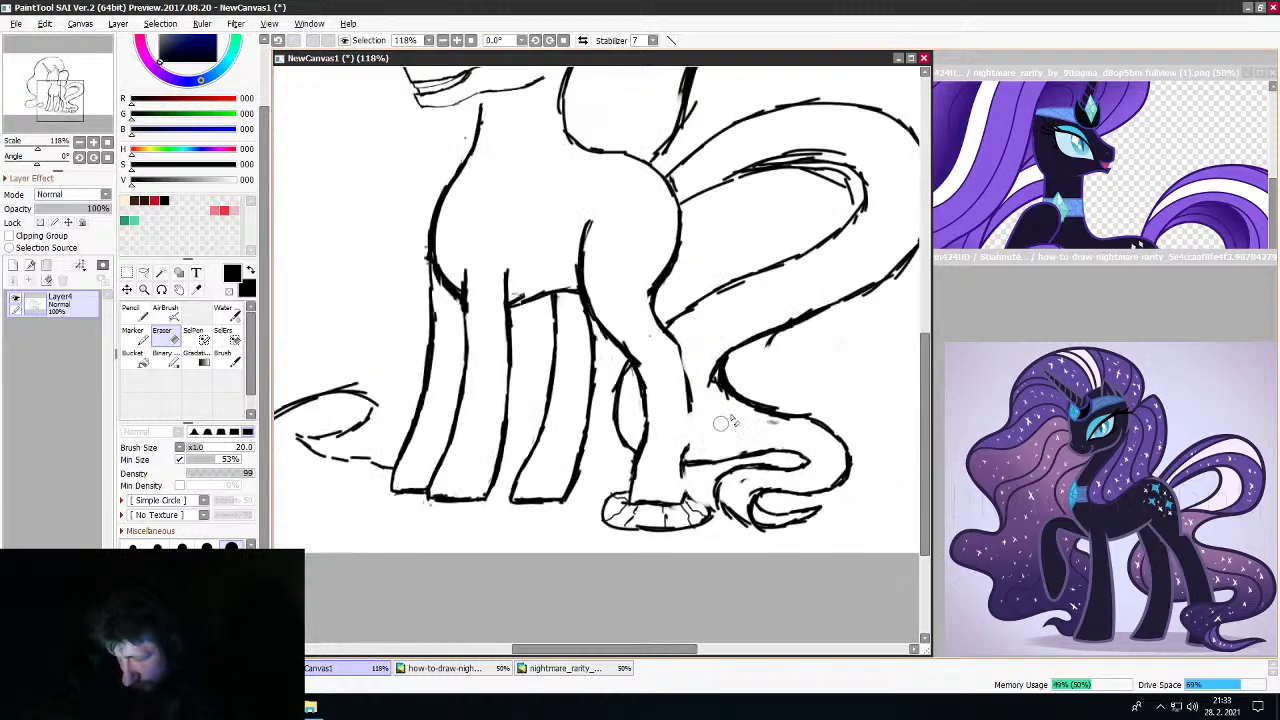
scroll(803, 366, "up", 3)
left_click_drag(668, 356, 722, 335)
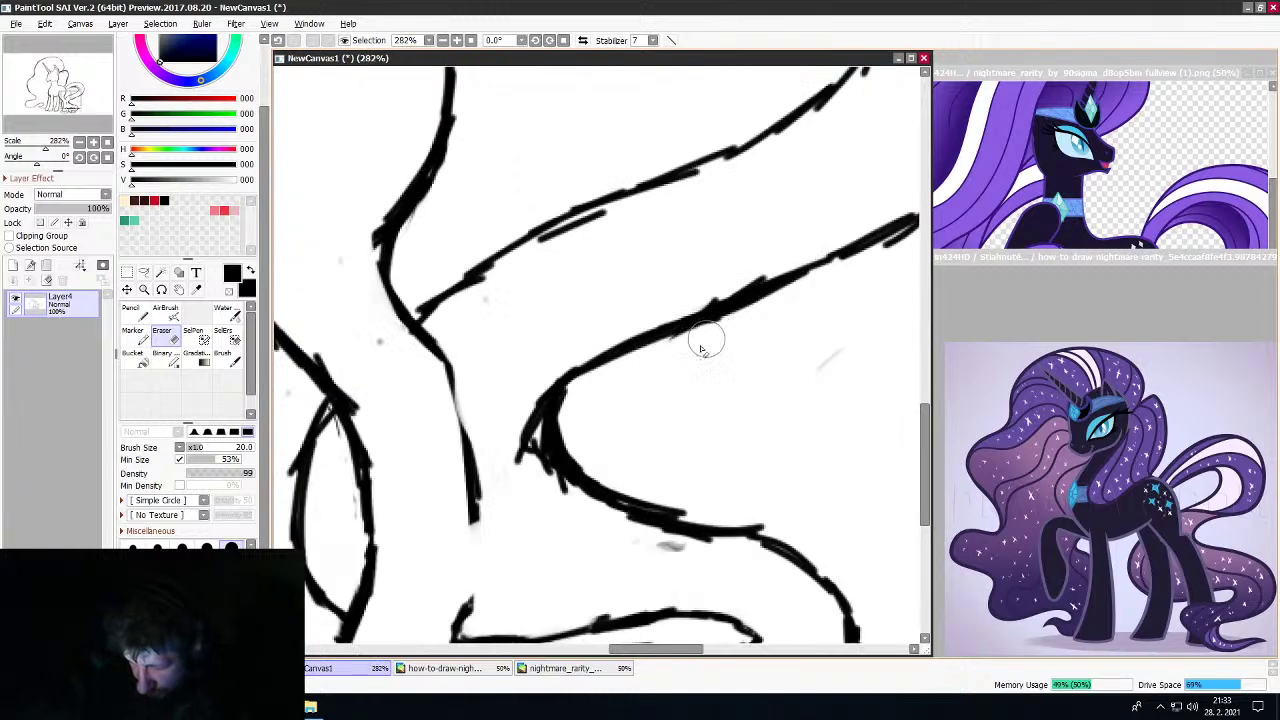
mouse_move(538, 383)
left_mouse_down()
mouse_move(572, 514)
mouse_move(550, 510)
mouse_move(554, 481)
mouse_move(539, 494)
mouse_move(532, 444)
mouse_move(589, 514)
left_mouse_up()
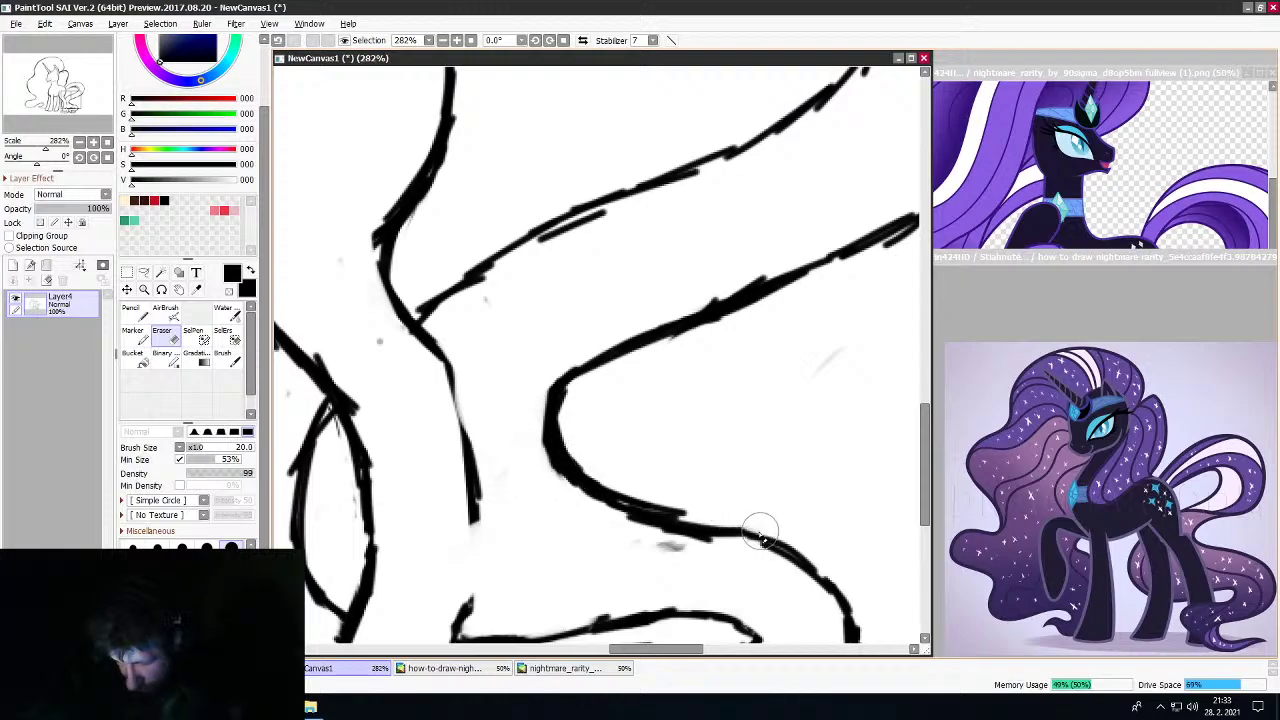
scroll(723, 449, "down", 5)
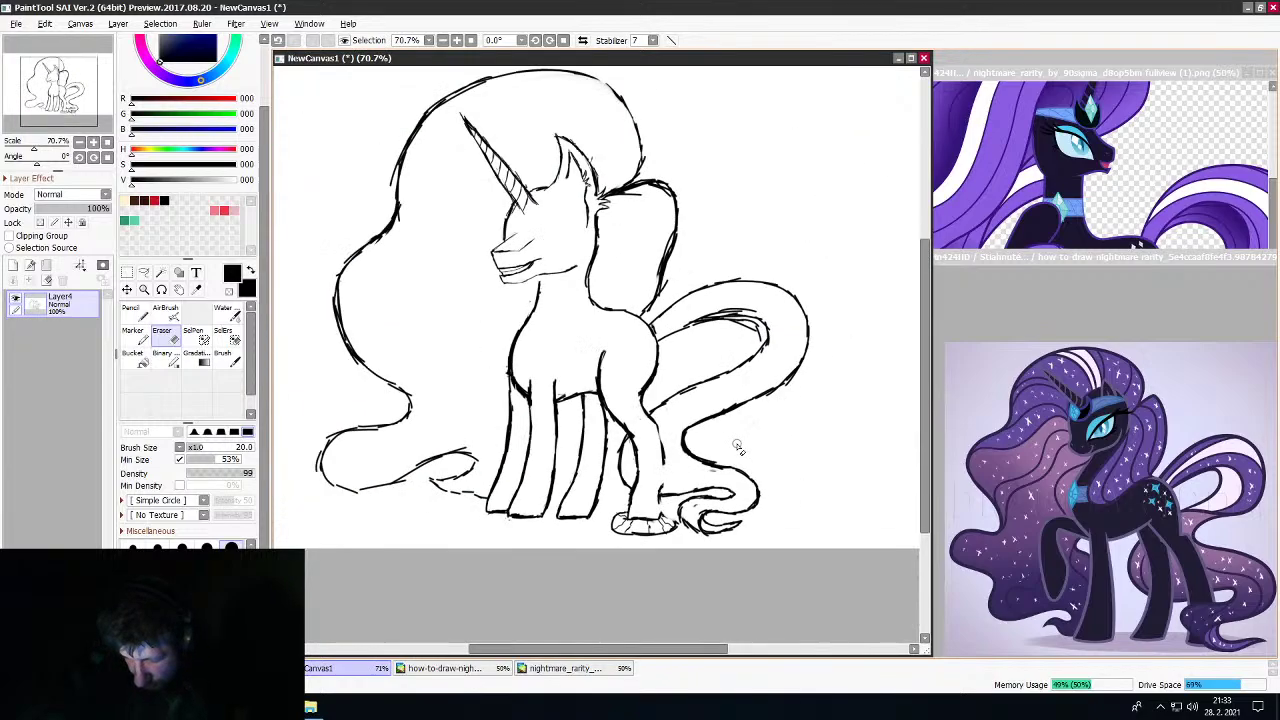
Erase a short section above the tail's bend, redraw the outer edge as a smoother curve, and trim its doubled lines
scroll(737, 443, "up", 4)
mouse_move(668, 385)
left_mouse_down()
mouse_move(634, 396)
mouse_move(645, 400)
left_mouse_up()
left_click(234, 356)
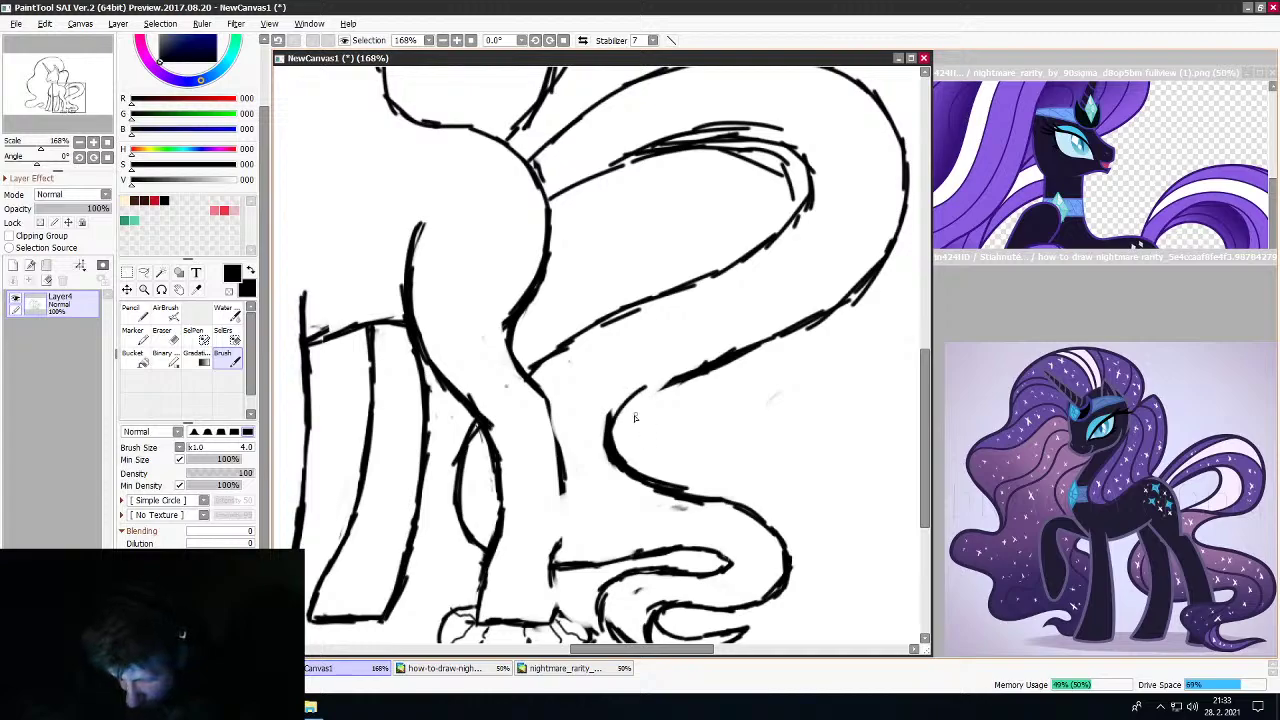
mouse_move(705, 373)
left_mouse_down()
mouse_move(786, 357)
mouse_move(822, 327)
left_mouse_up()
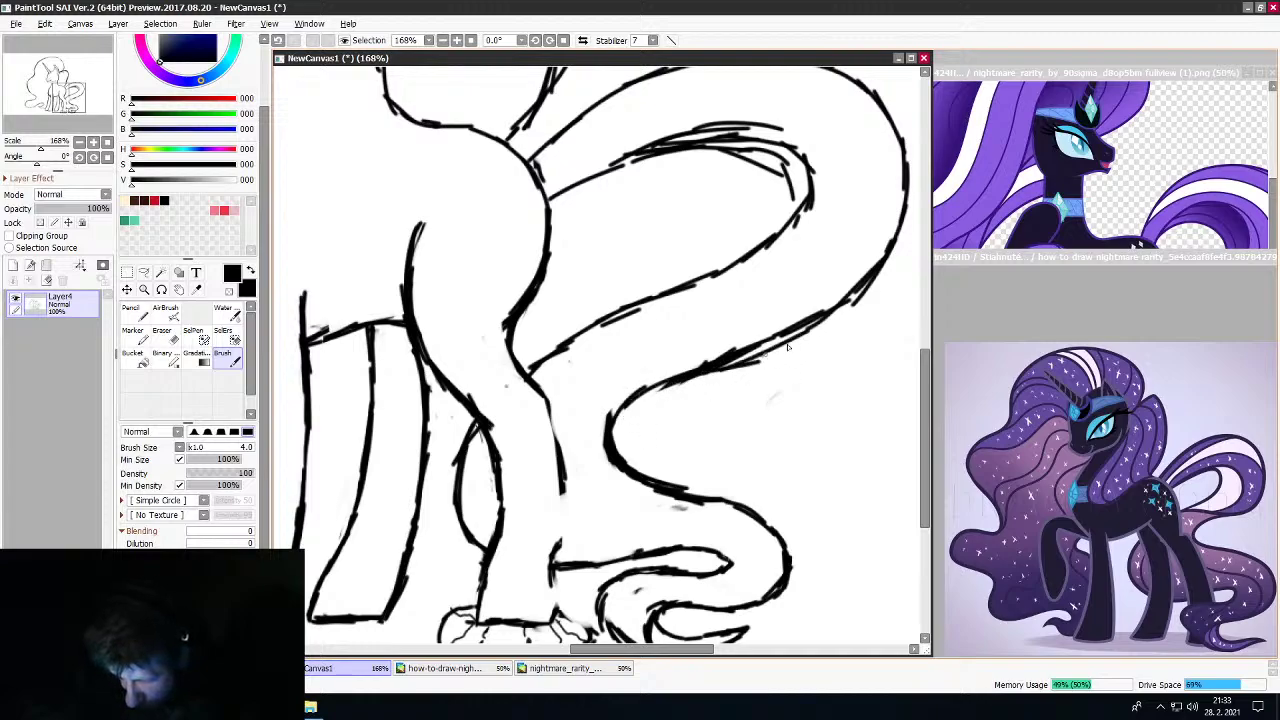
left_click_drag(762, 357, 872, 272)
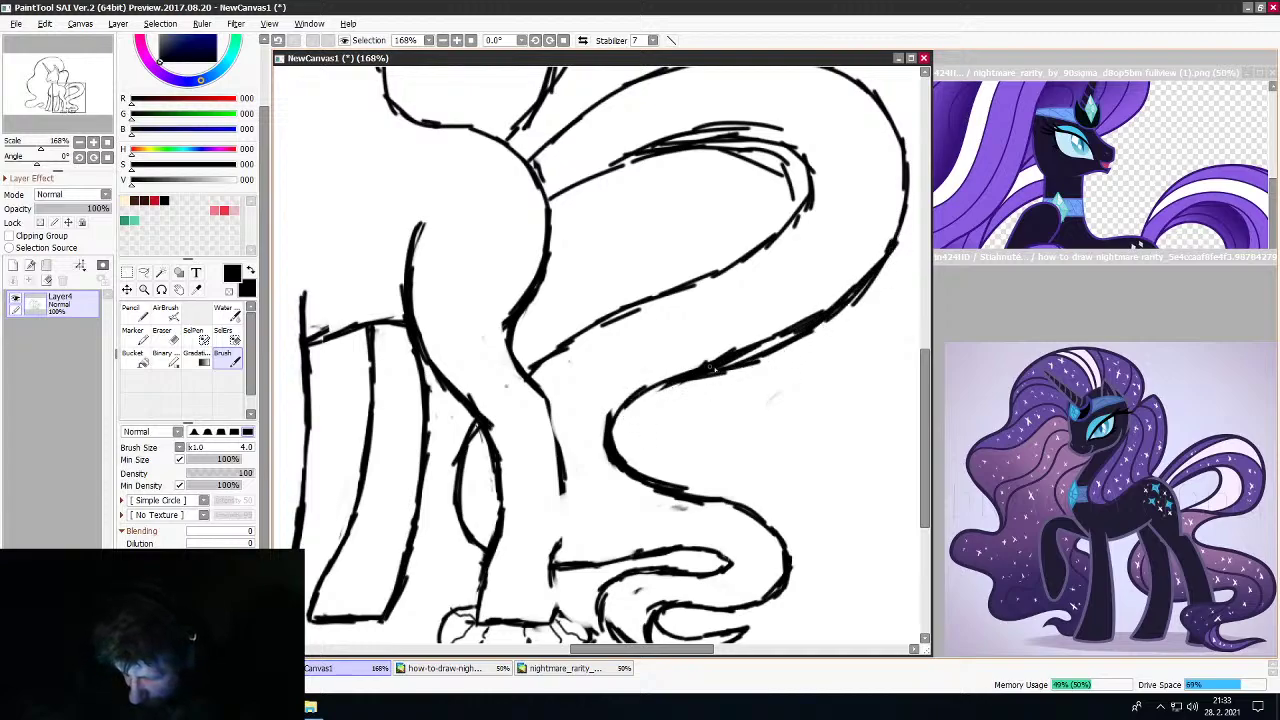
left_click_drag(713, 369, 607, 428)
key("e")
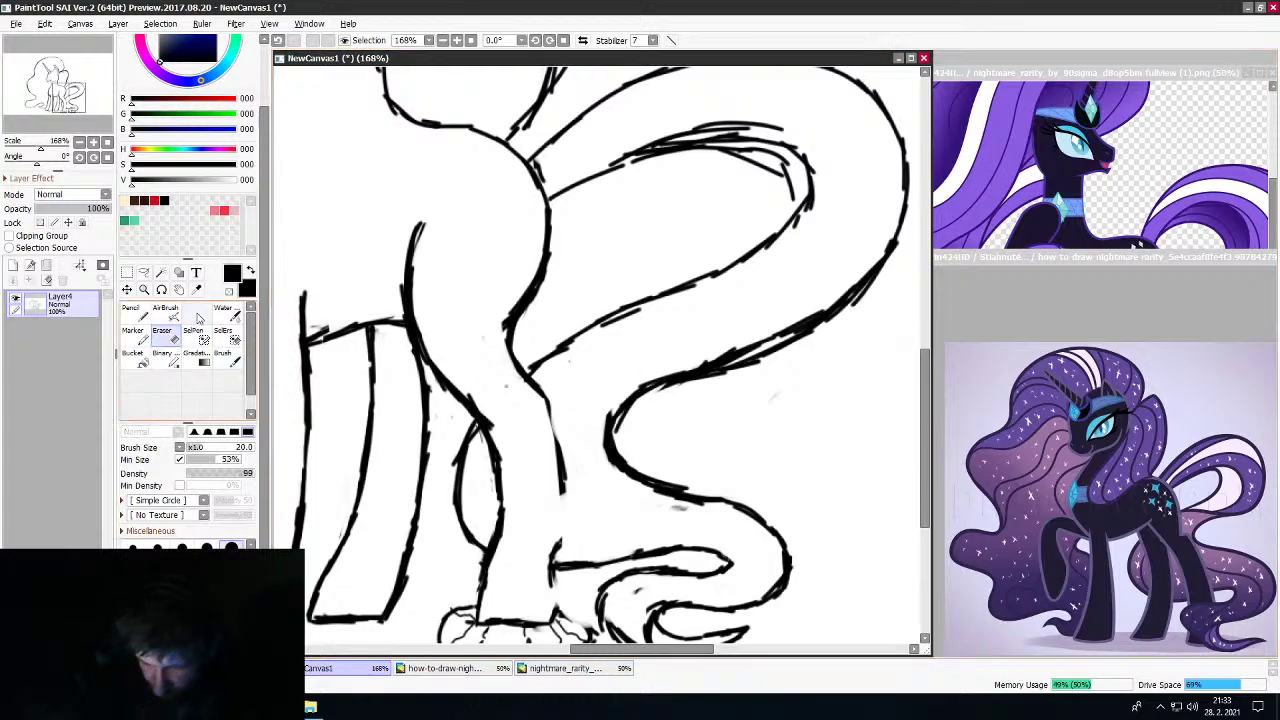
mouse_move(772, 333)
left_mouse_down()
mouse_move(706, 358)
mouse_move(784, 330)
mouse_move(860, 268)
left_mouse_up()
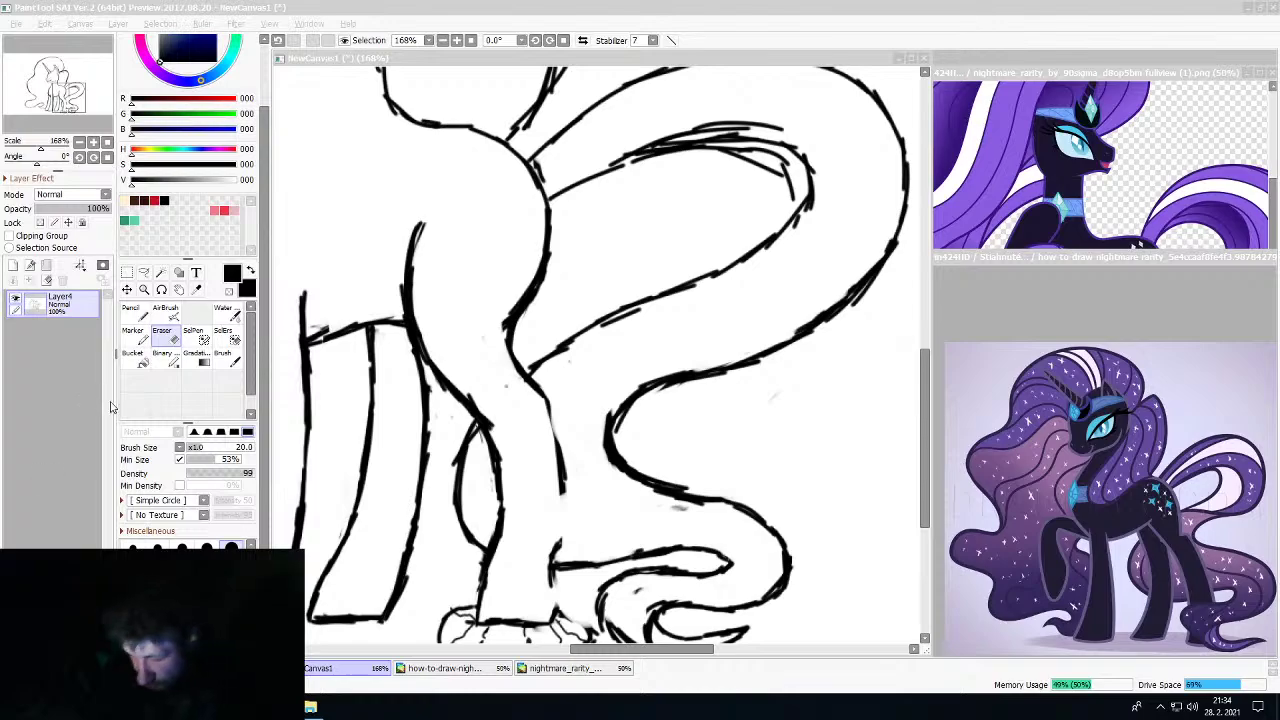
Redraw the hind leg's rear outline as one continuous line down to the hoof and erase the rough strokes inside it
scroll(522, 442, "down", 5)
scroll(567, 463, "up", 3)
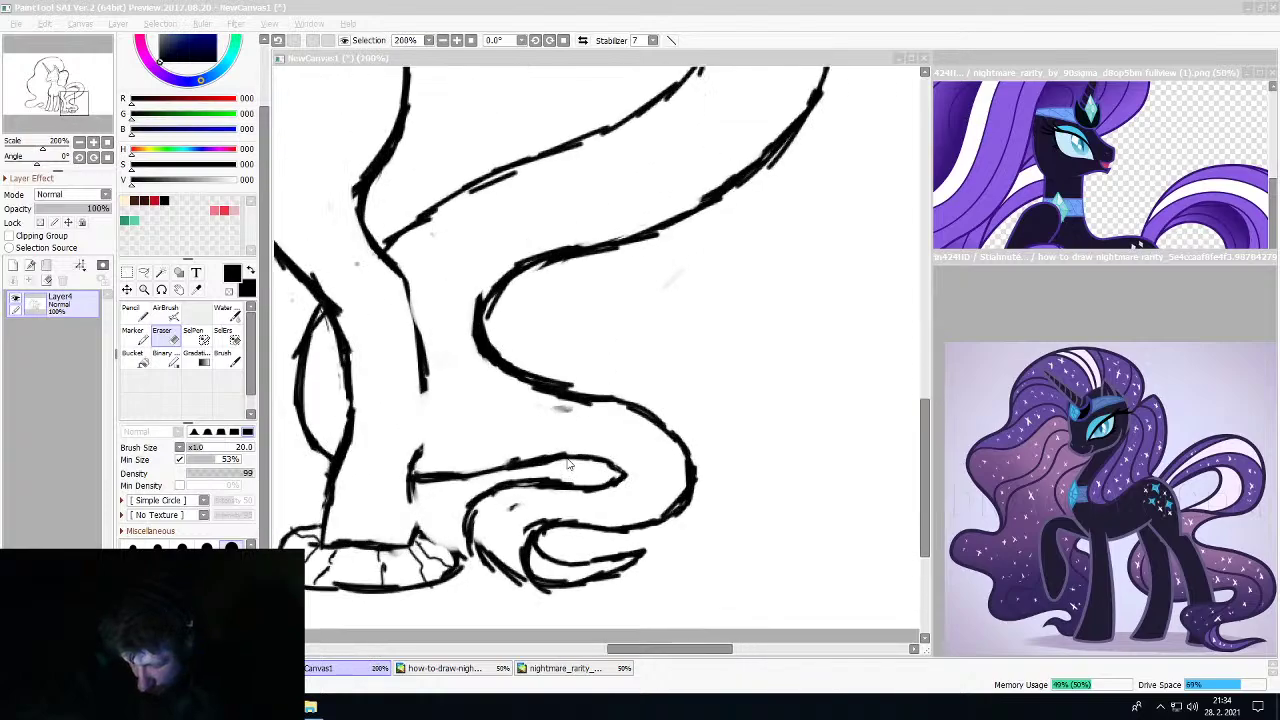
scroll(567, 463, "down", 1)
scroll(567, 463, "up", 1)
scroll(462, 483, "down", 1)
scroll(462, 483, "up", 1)
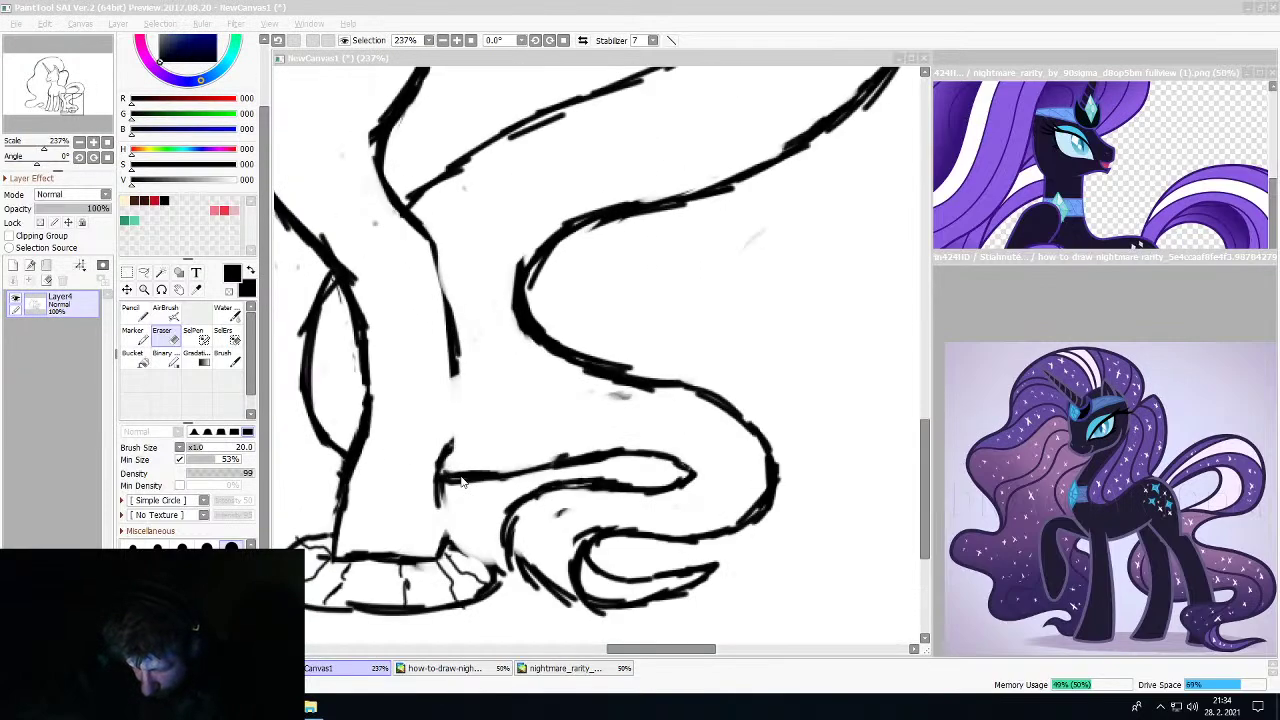
key("b")
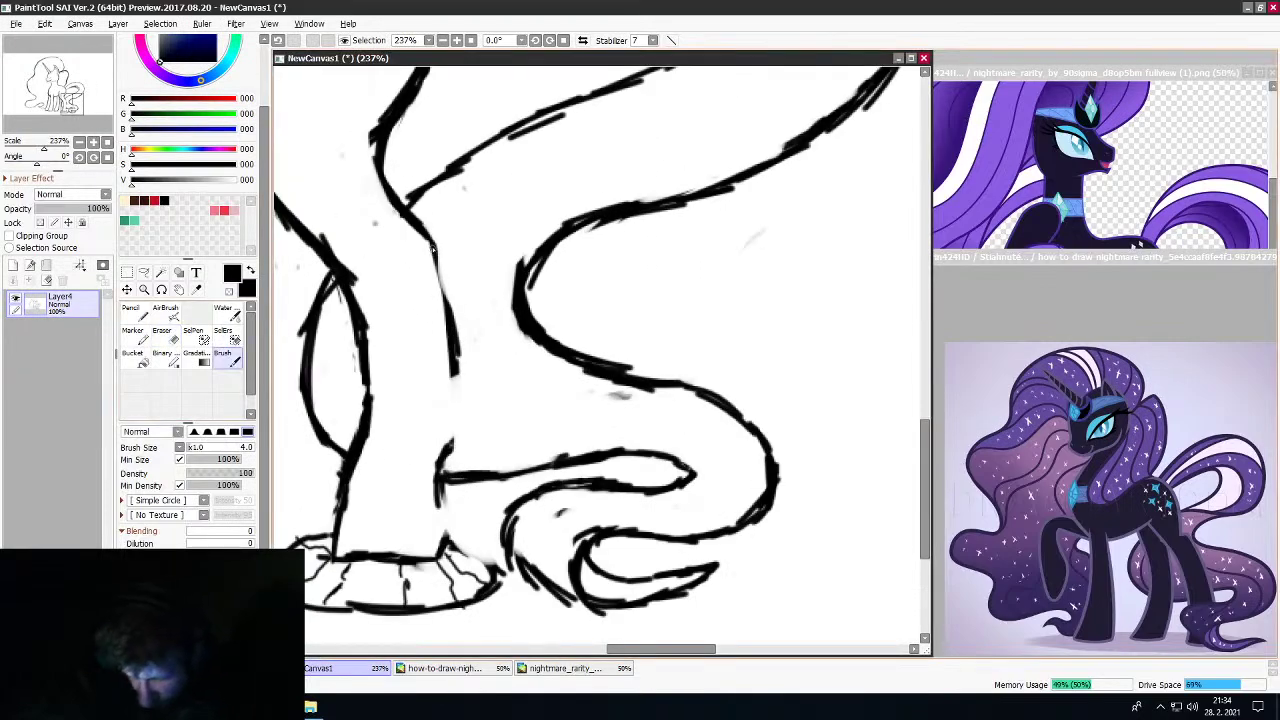
left_click_drag(434, 246, 457, 358)
left_click_drag(448, 296, 440, 448)
left_click_drag(455, 374, 434, 556)
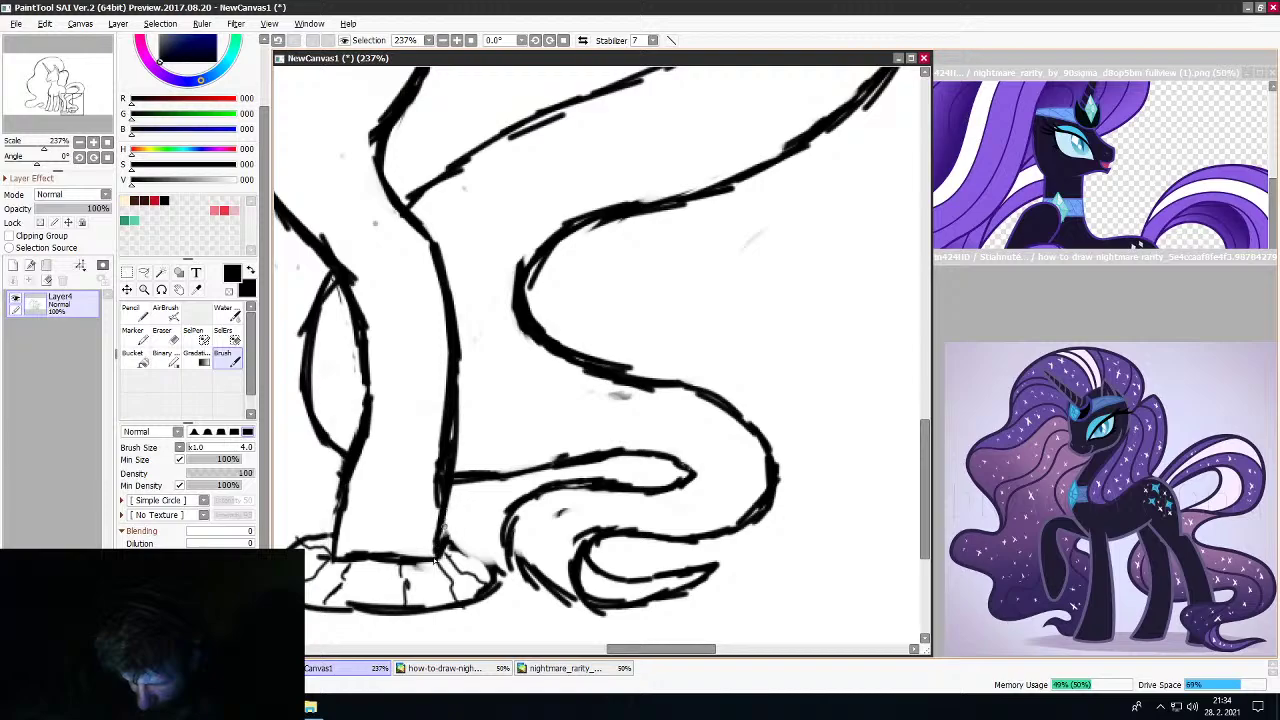
left_click(162, 336)
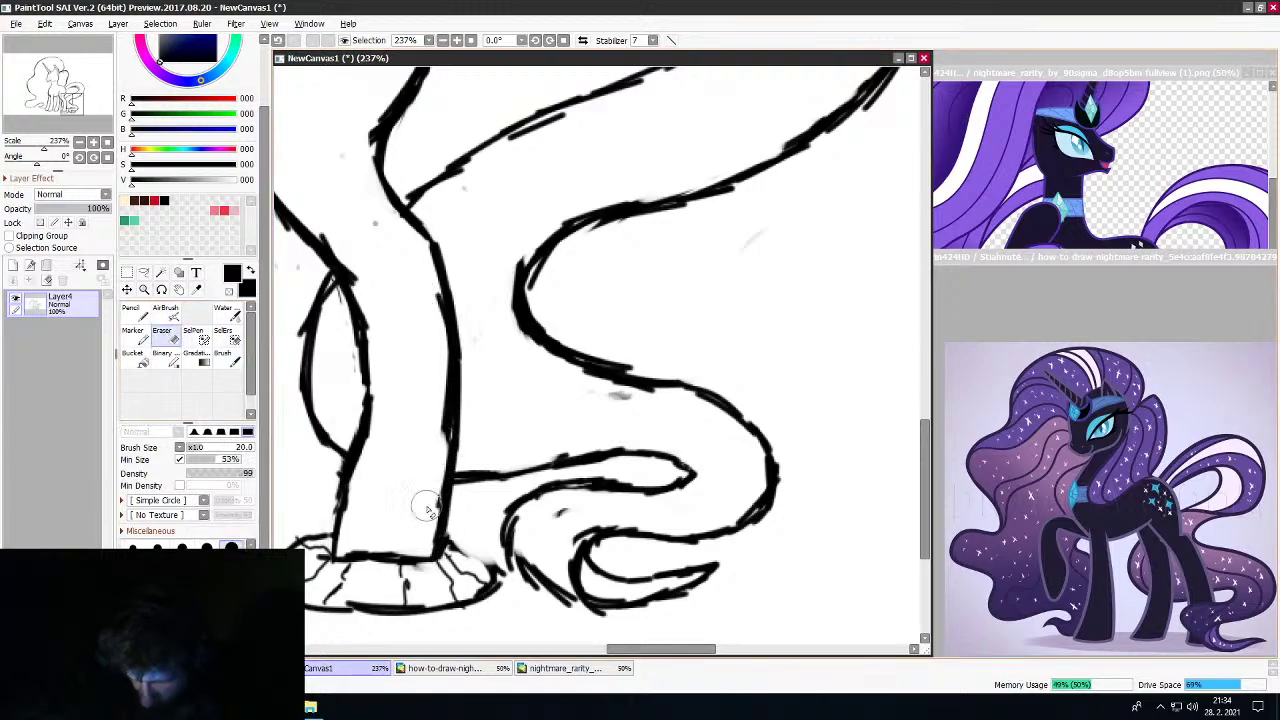
Erase the rounded cuff with its small crease lines from around the base of the hind leg
scroll(452, 467, "down", 5)
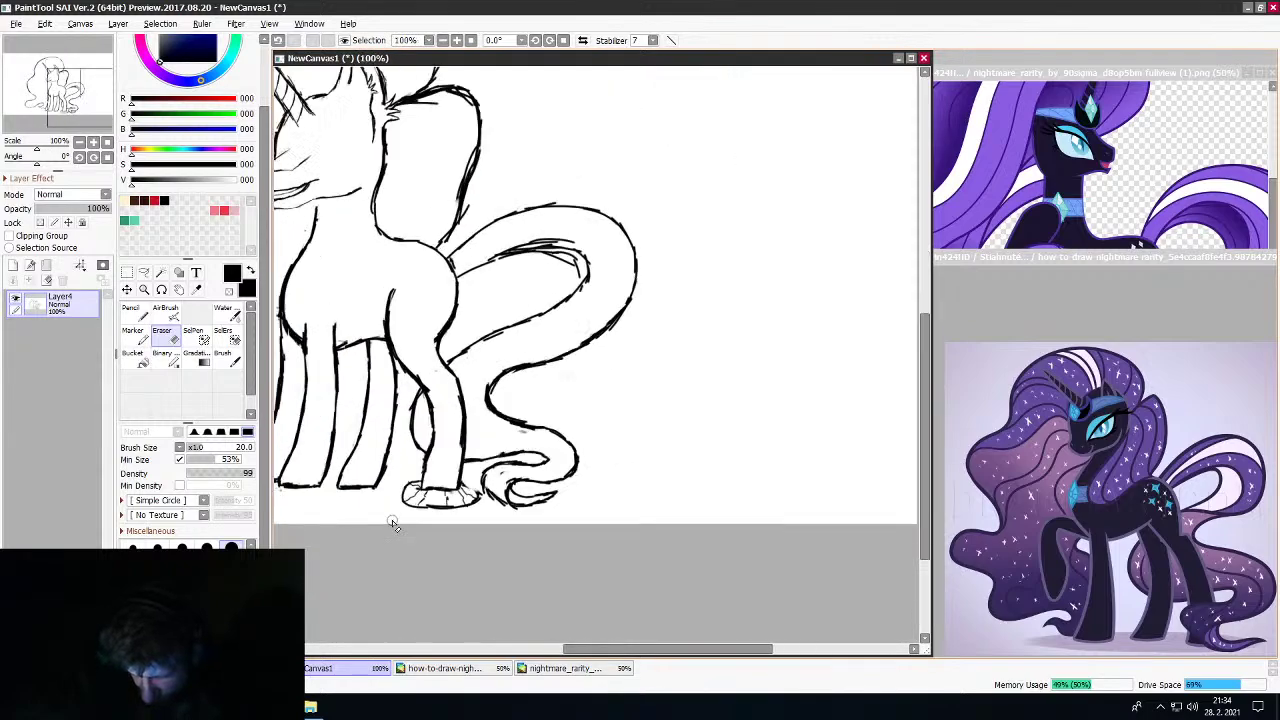
scroll(394, 520, "up", 6)
scroll(427, 460, "up", 2)
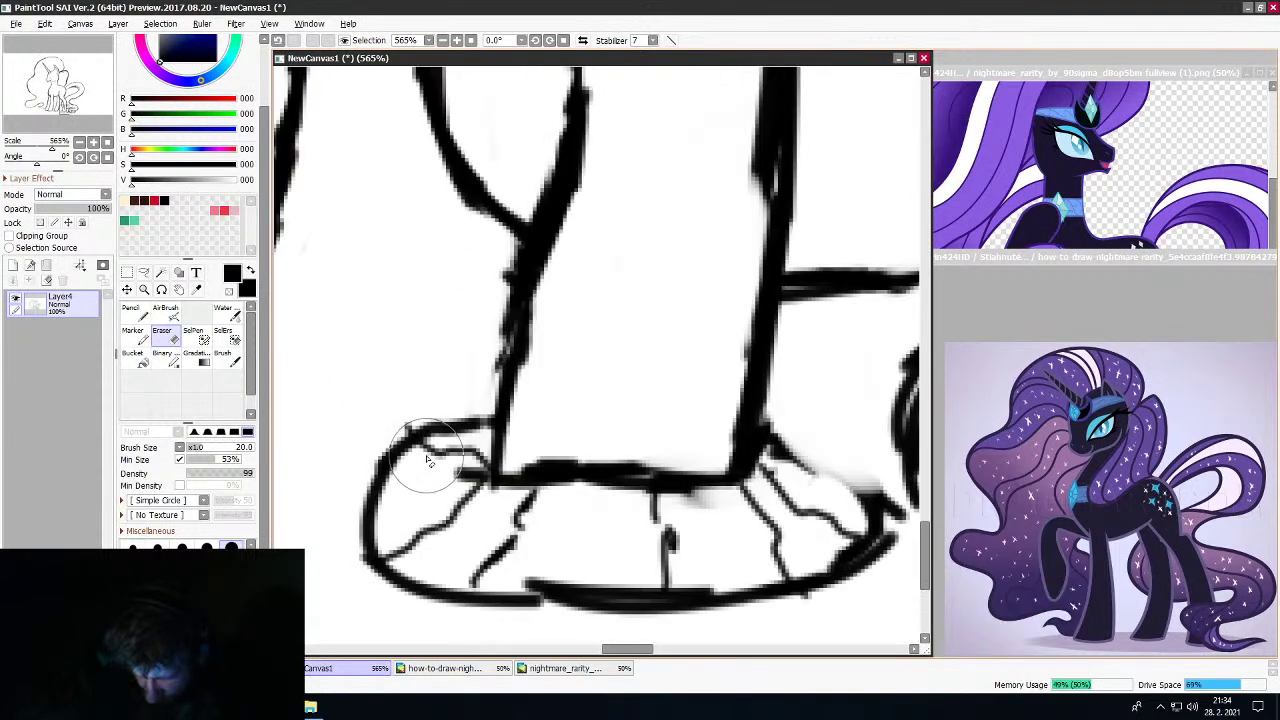
mouse_move(453, 421)
left_mouse_down()
mouse_move(442, 393)
mouse_move(481, 396)
mouse_move(463, 434)
mouse_move(499, 360)
mouse_move(476, 444)
mouse_move(456, 458)
mouse_move(480, 399)
mouse_move(465, 457)
left_mouse_up()
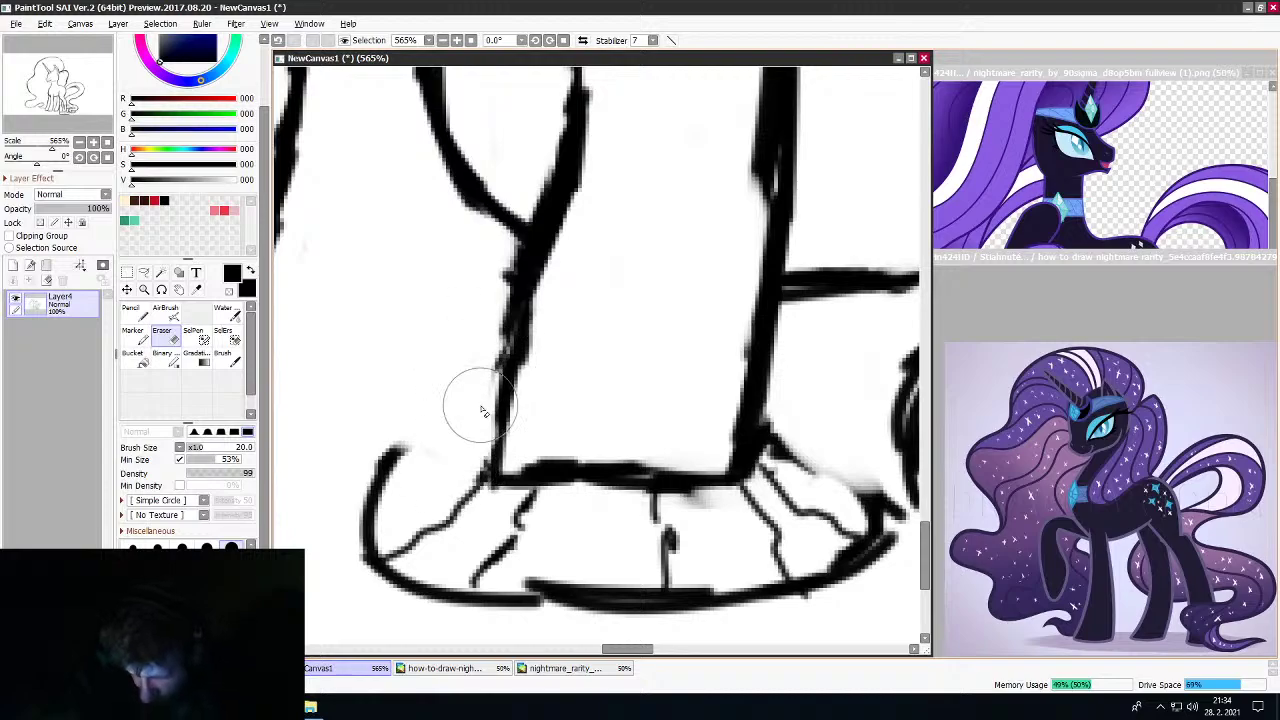
scroll(483, 408, "down", 8)
scroll(483, 408, "up", 5)
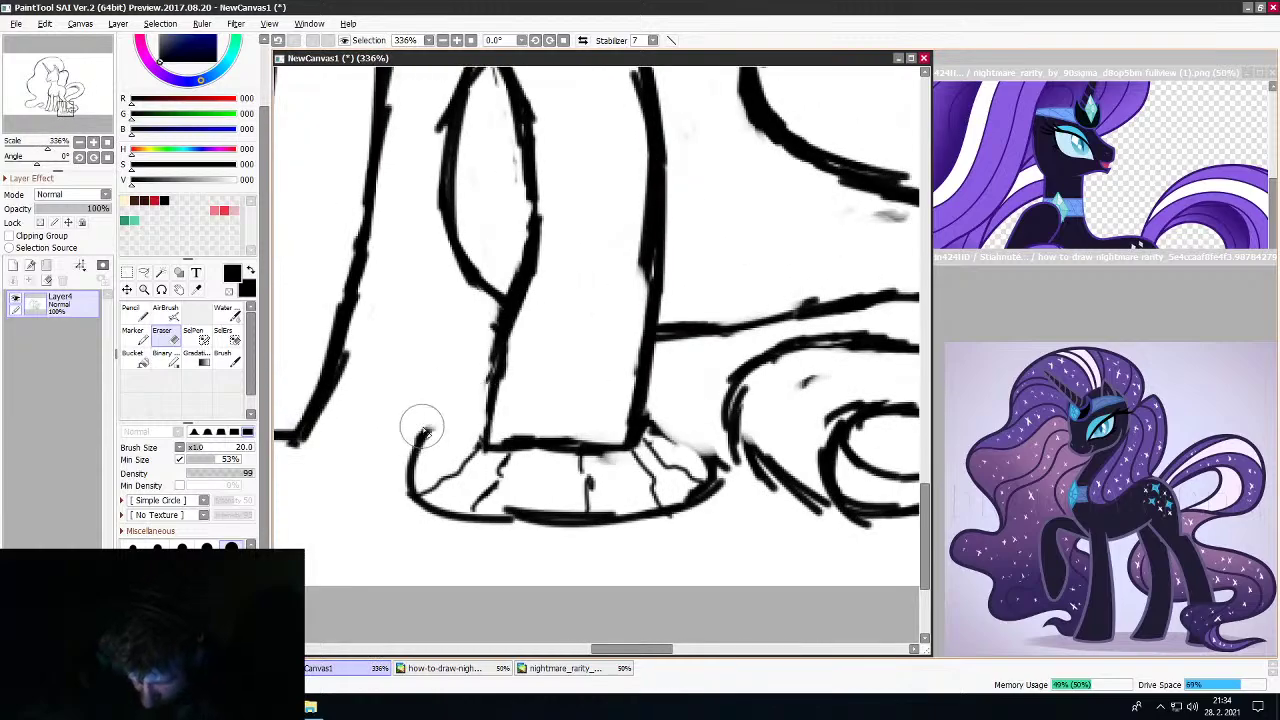
mouse_move(423, 429)
left_mouse_down()
mouse_move(401, 518)
mouse_move(406, 491)
mouse_move(460, 516)
mouse_move(453, 531)
mouse_move(425, 493)
mouse_move(565, 523)
mouse_move(482, 519)
mouse_move(646, 514)
mouse_move(550, 528)
mouse_move(510, 516)
mouse_move(587, 491)
mouse_move(522, 538)
mouse_move(695, 506)
mouse_move(672, 509)
mouse_move(693, 505)
mouse_move(712, 471)
mouse_move(667, 417)
mouse_move(656, 469)
mouse_move(641, 469)
mouse_move(665, 427)
mouse_move(676, 481)
mouse_move(718, 473)
mouse_move(588, 521)
mouse_move(578, 475)
mouse_move(497, 488)
mouse_move(513, 476)
mouse_move(473, 466)
mouse_move(486, 487)
mouse_move(436, 492)
mouse_move(495, 500)
left_mouse_up()
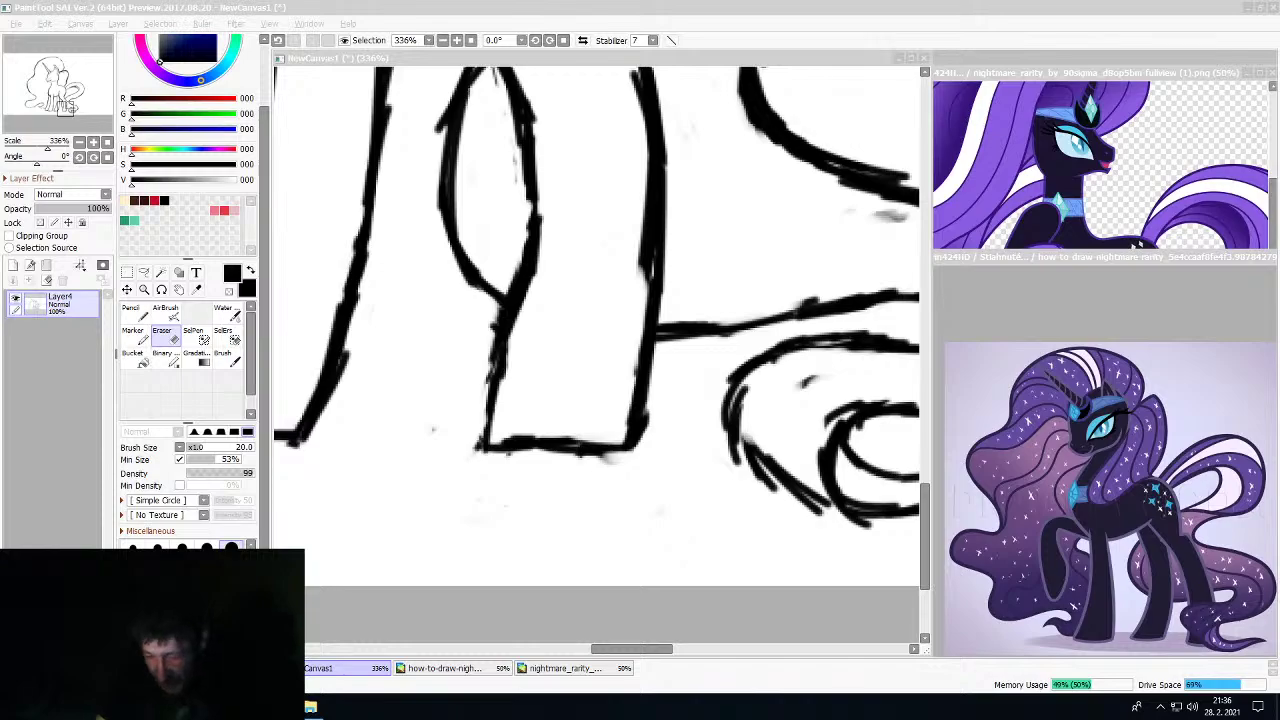
Redraw the hind leg's front outline as a smooth curve and erase the uneven edges on both sides of the leg
scroll(605, 361, "down", 5)
scroll(590, 328, "up", 5)
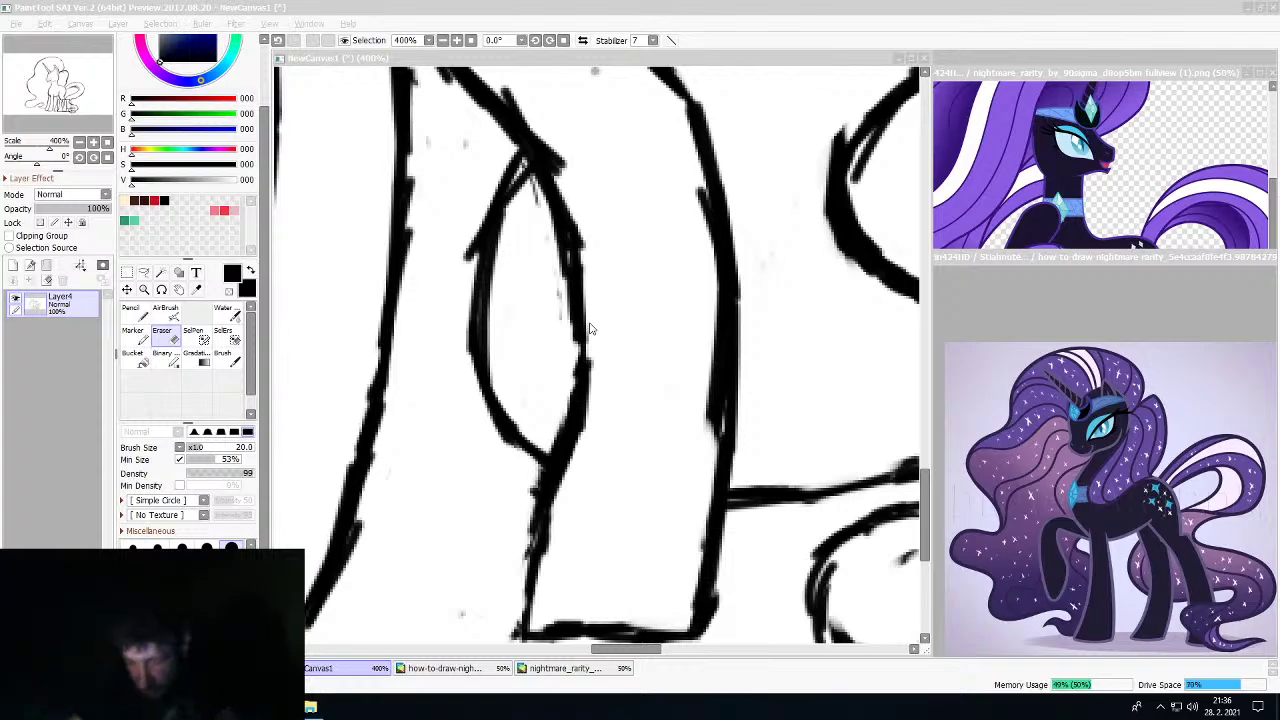
left_click(647, 60)
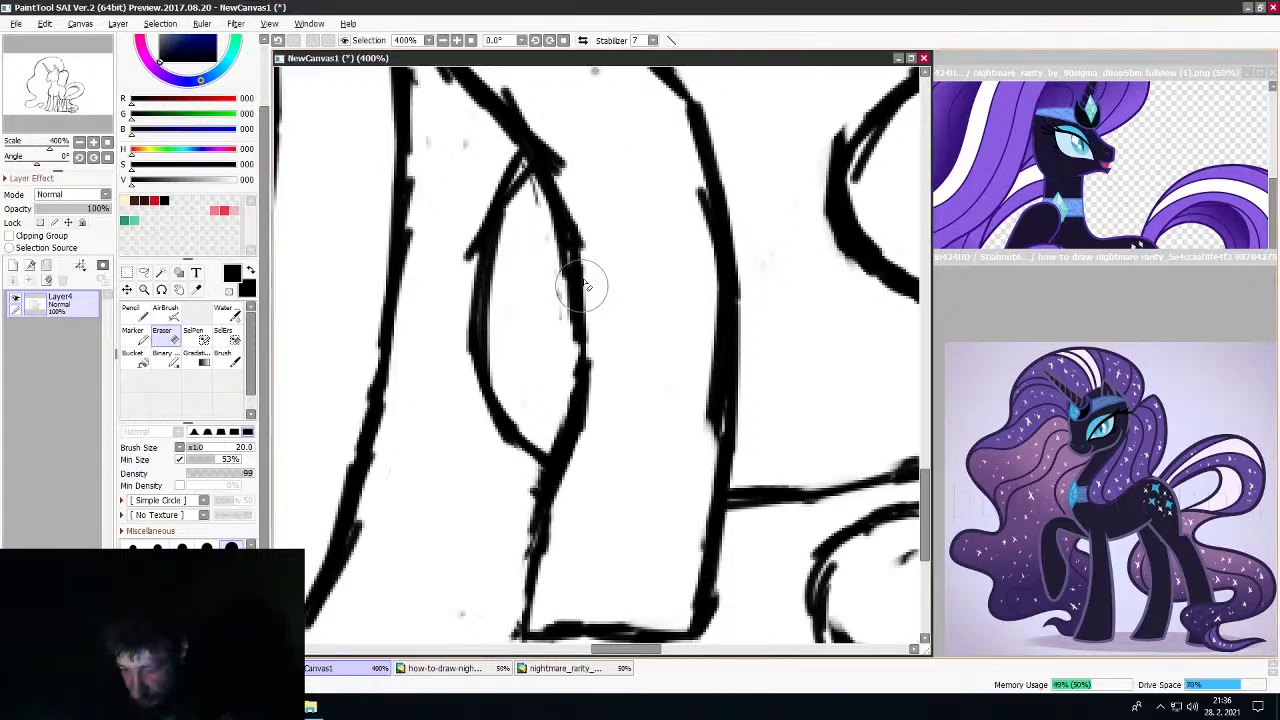
left_click(228, 358)
mouse_move(561, 228)
left_mouse_down()
mouse_move(575, 355)
mouse_move(566, 345)
mouse_move(543, 462)
left_mouse_up()
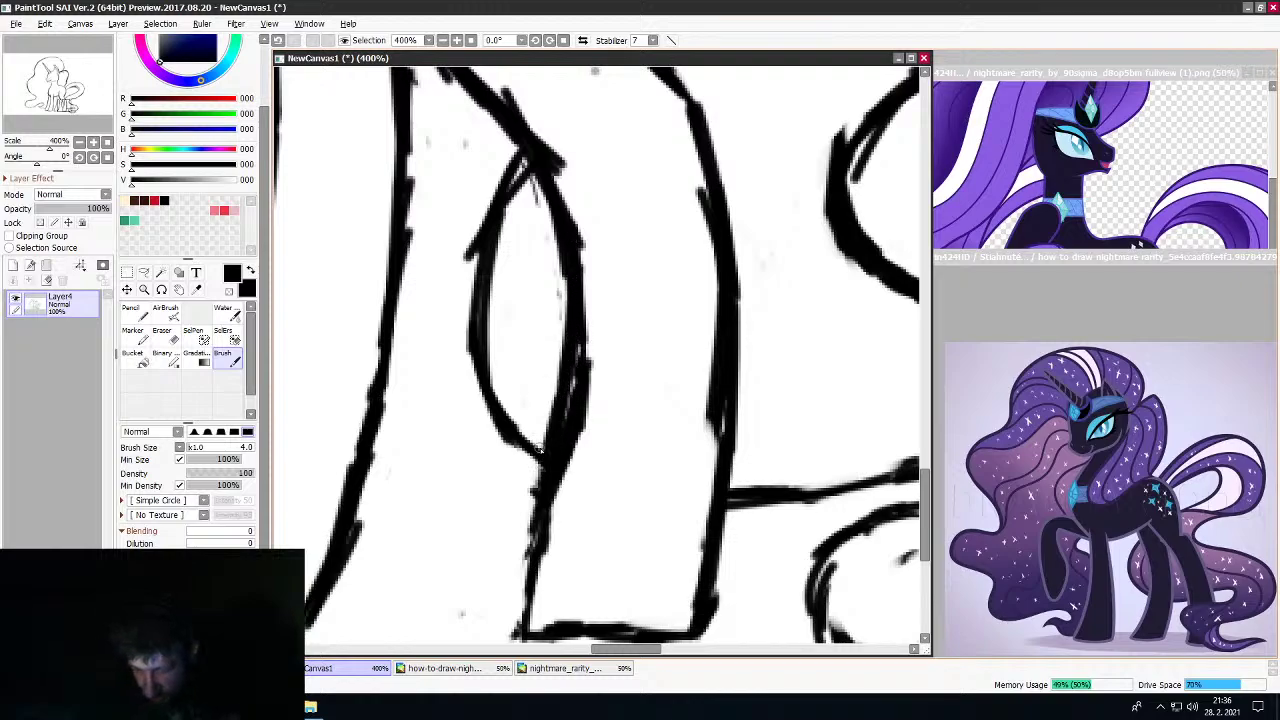
key("e")
mouse_move(588, 328)
left_mouse_down()
mouse_move(582, 437)
mouse_move(598, 295)
mouse_move(583, 195)
mouse_move(550, 128)
mouse_move(508, 91)
left_mouse_up()
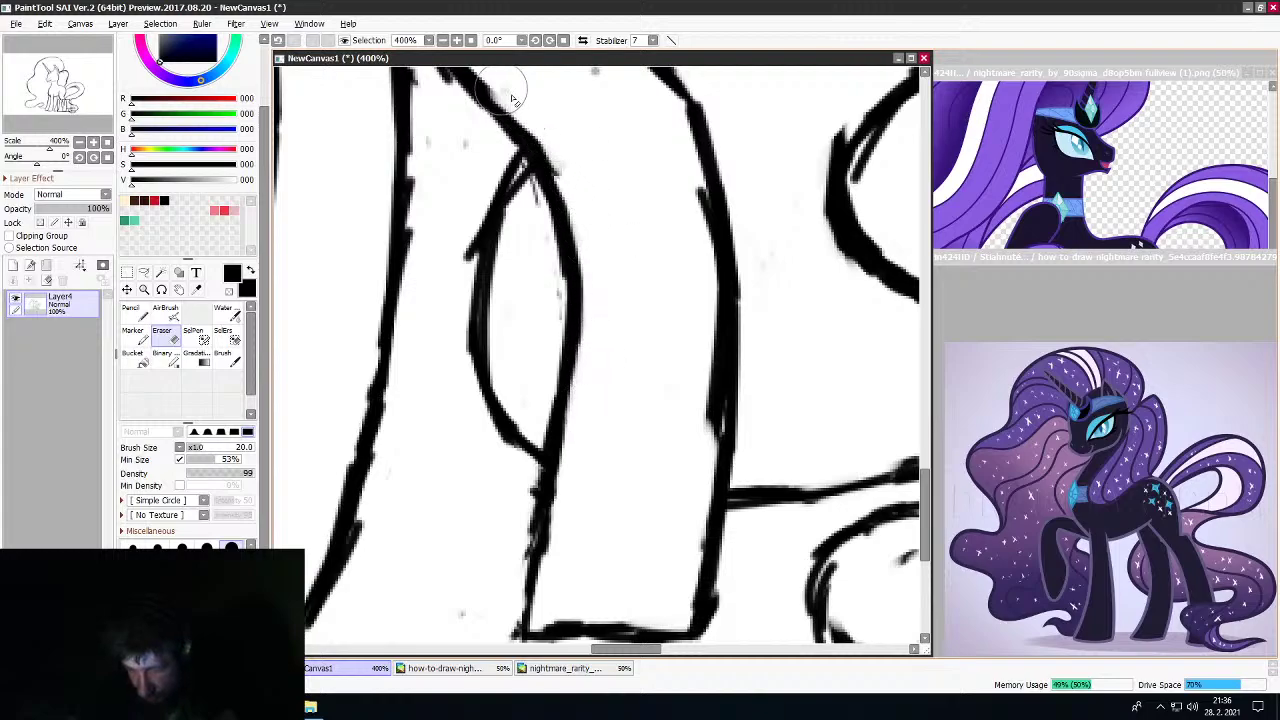
mouse_move(686, 197)
left_mouse_down()
mouse_move(718, 290)
mouse_move(698, 436)
mouse_move(707, 329)
mouse_move(709, 356)
mouse_move(701, 195)
left_mouse_up()
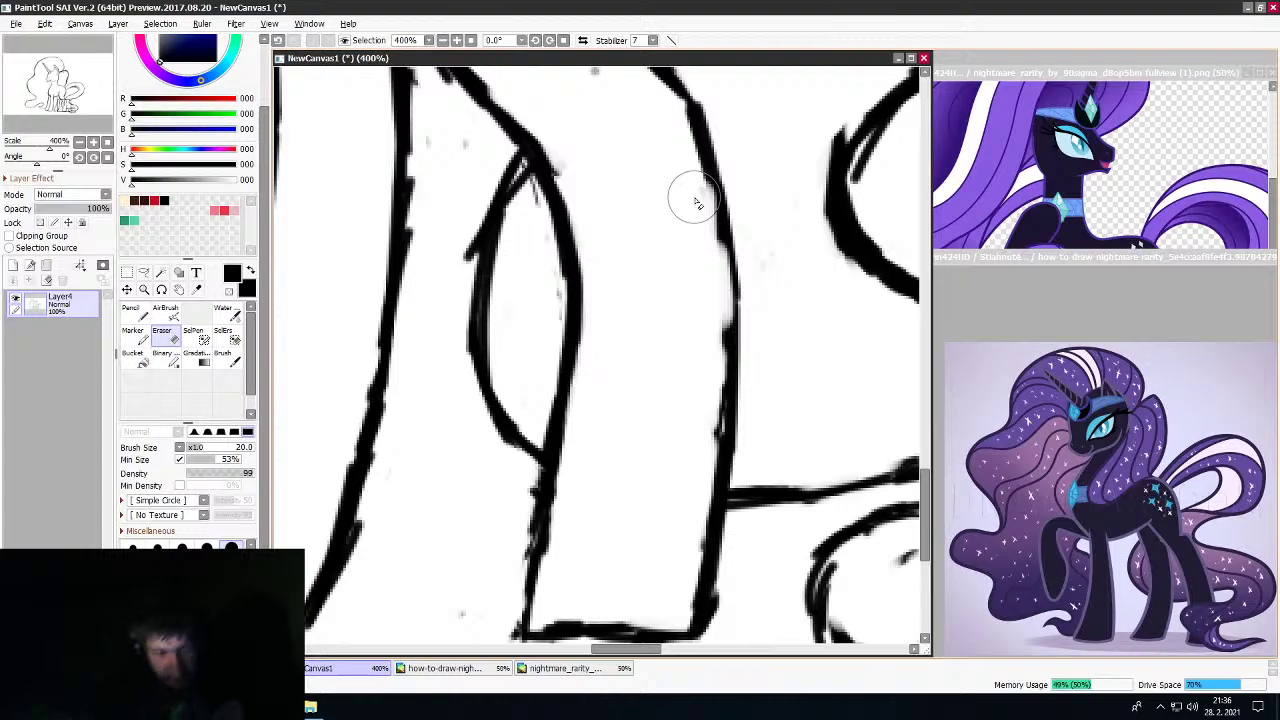
Redraw the tail's inner loop as a rounder, tighter curve and erase the old overlapping sketch lines around it
scroll(694, 289, "down", 5)
scroll(691, 292, "down", 4)
scroll(722, 306, "up", 4)
scroll(728, 305, "down", 5)
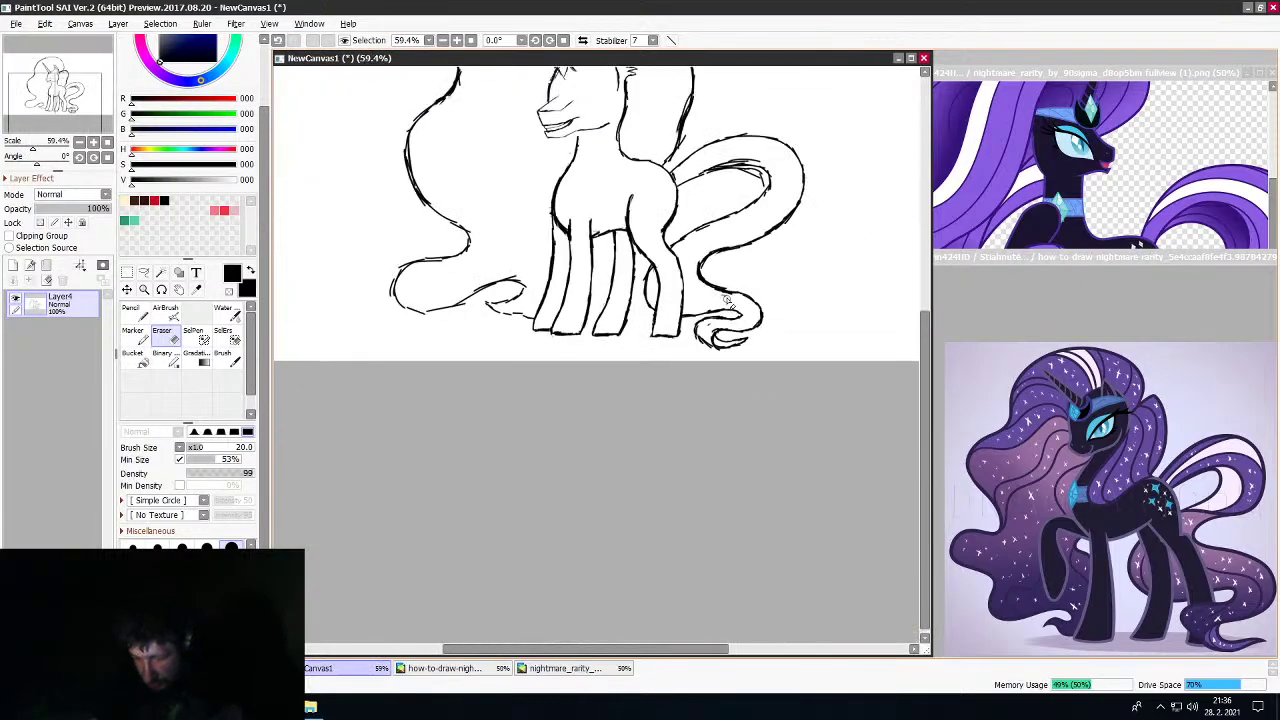
scroll(764, 210, "up", 8)
scroll(768, 250, "up", 3)
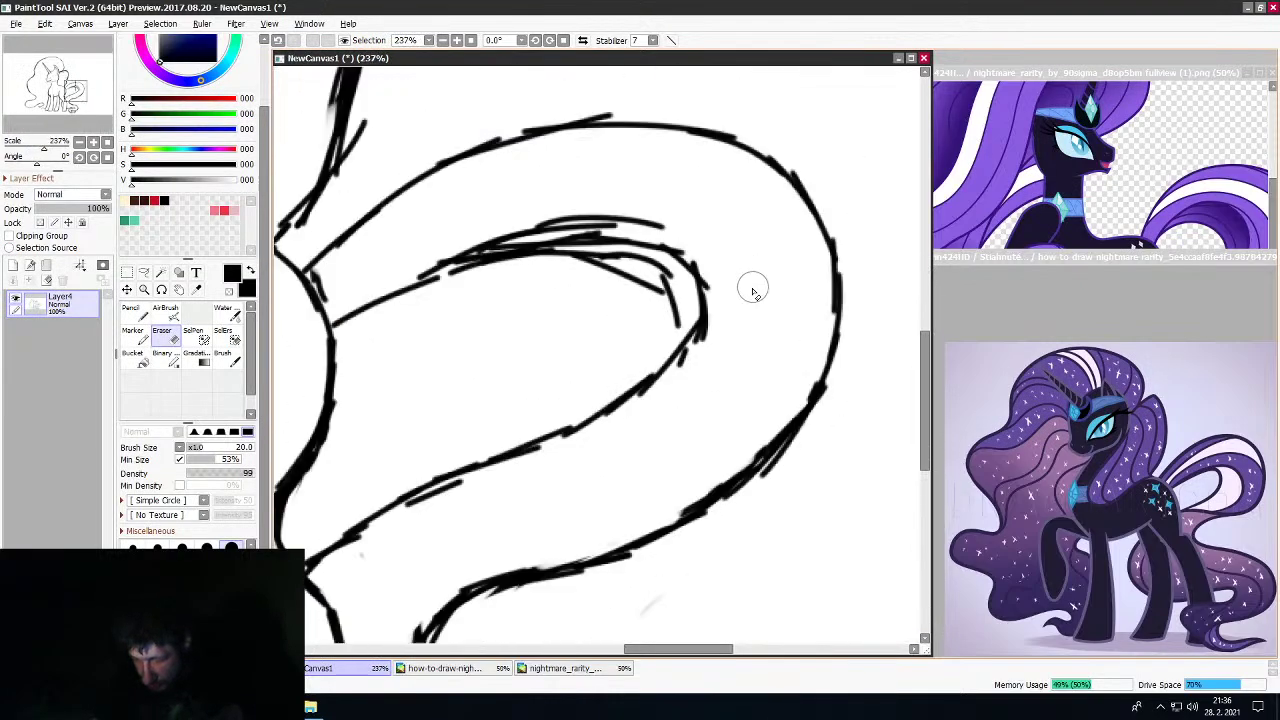
left_click(228, 358)
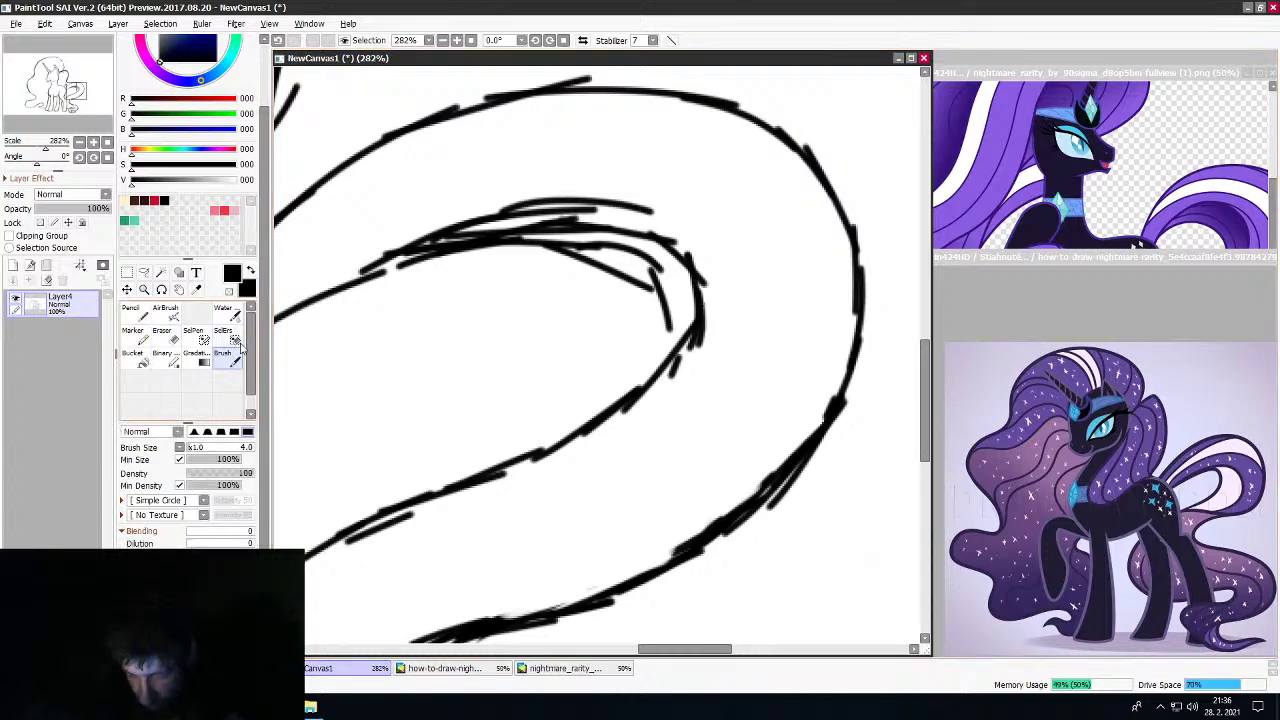
left_click_drag(648, 378, 628, 402)
mouse_move(664, 332)
left_mouse_down()
mouse_move(650, 303)
mouse_move(610, 260)
mouse_move(615, 278)
mouse_move(538, 238)
mouse_move(460, 252)
left_mouse_up()
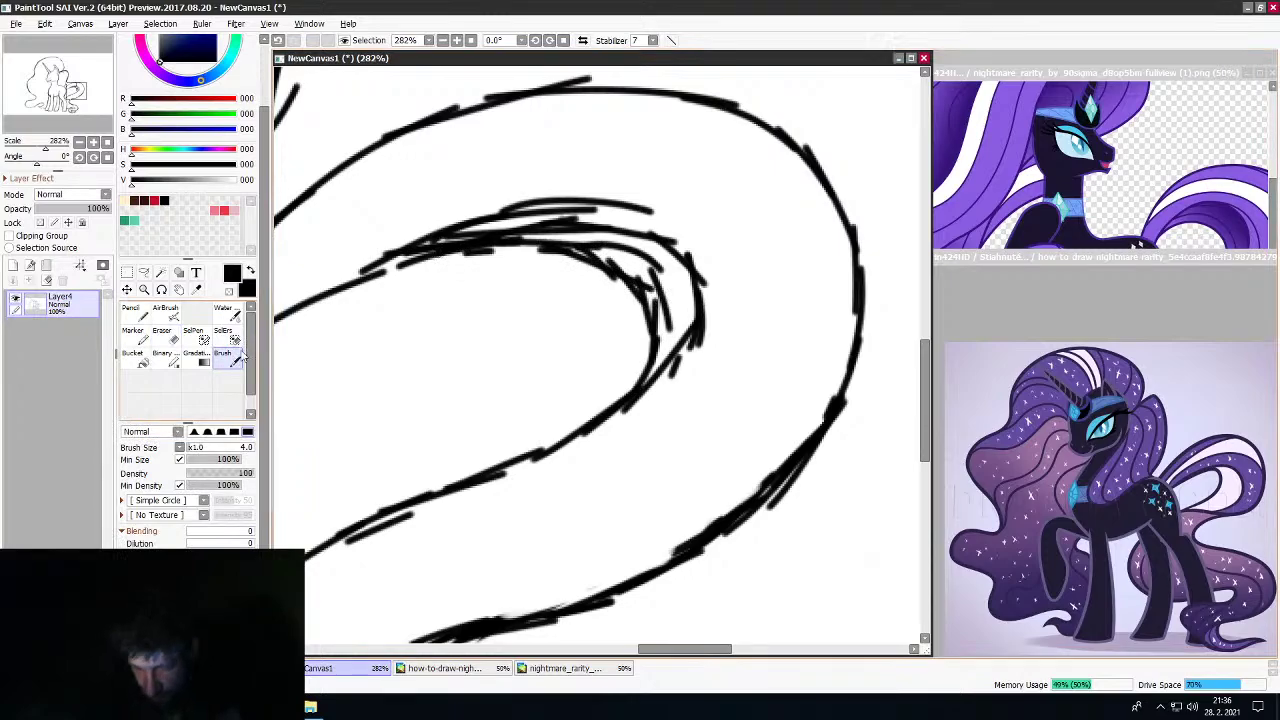
key("e")
mouse_move(657, 243)
left_mouse_down()
mouse_move(694, 281)
mouse_move(687, 402)
mouse_move(709, 278)
mouse_move(705, 315)
mouse_move(647, 422)
mouse_move(671, 283)
mouse_move(664, 275)
mouse_move(666, 293)
mouse_move(646, 263)
mouse_move(586, 228)
mouse_move(610, 240)
mouse_move(566, 222)
mouse_move(492, 220)
mouse_move(355, 266)
mouse_move(580, 187)
mouse_move(688, 218)
mouse_move(591, 222)
mouse_move(725, 264)
mouse_move(720, 291)
mouse_move(578, 215)
mouse_move(647, 231)
mouse_move(686, 275)
left_mouse_up()
scroll(686, 277, "down", 7)
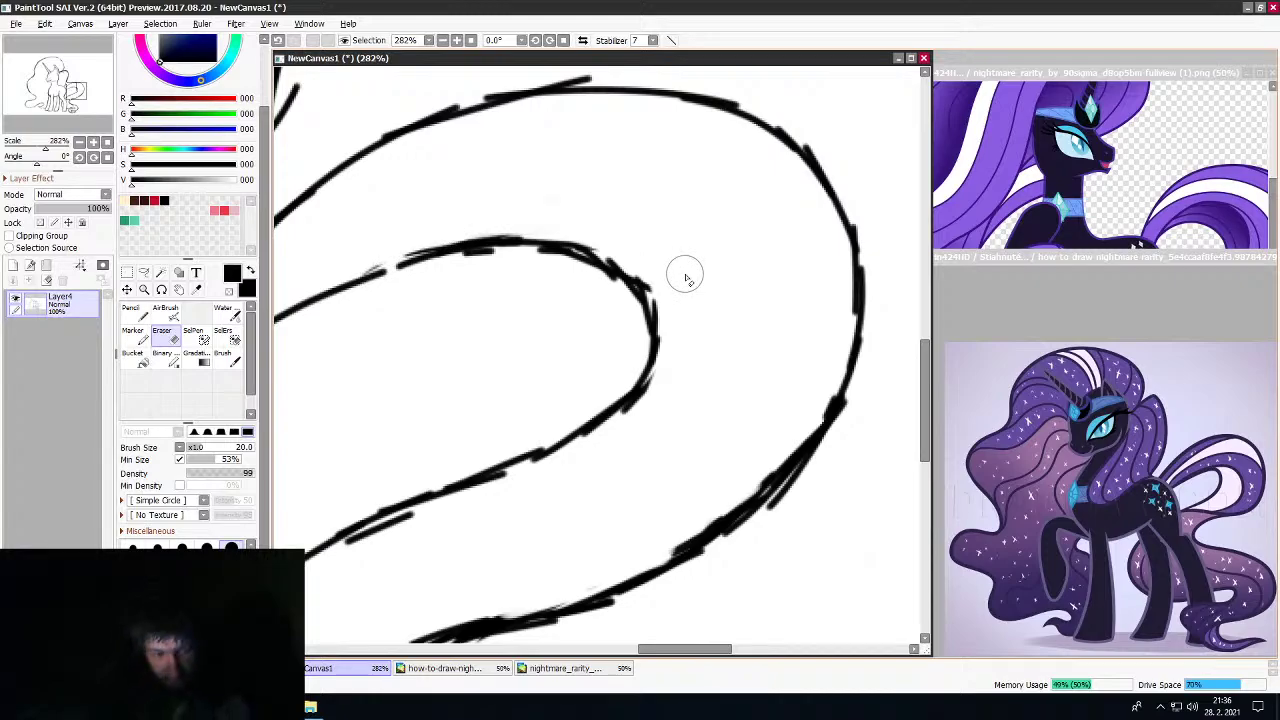
scroll(663, 330, "up", 2)
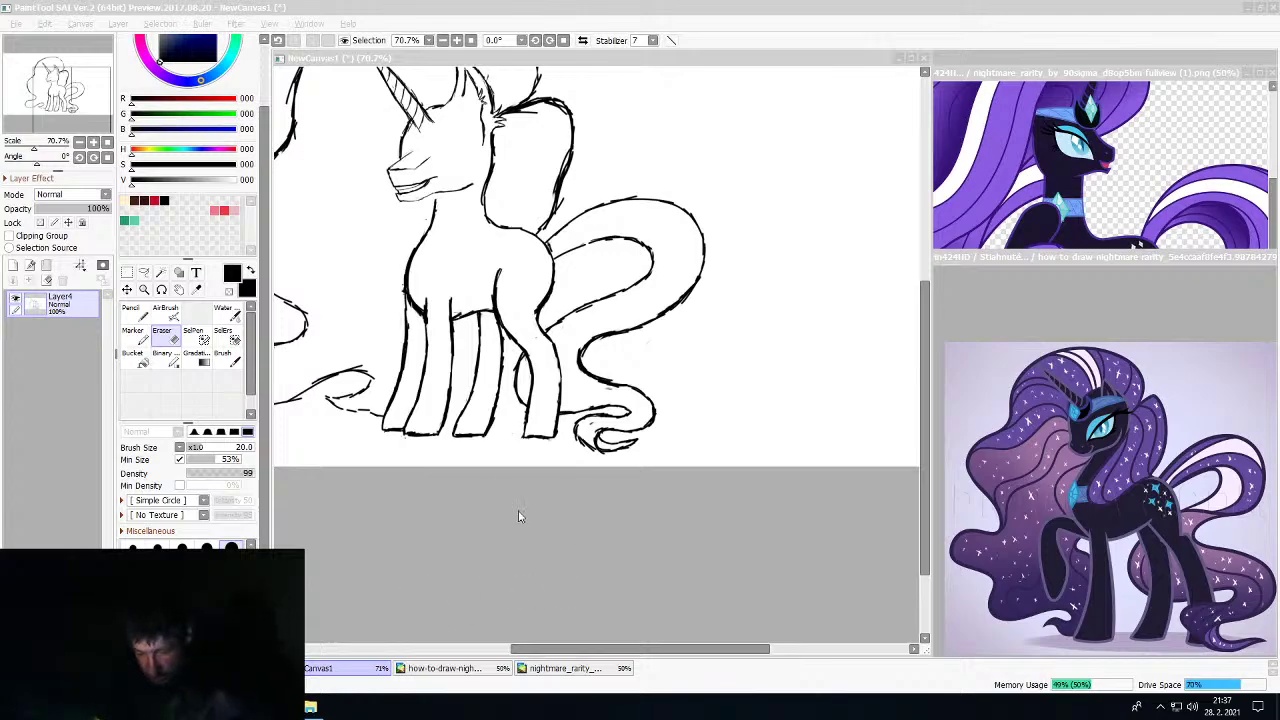
scroll(496, 480, "down", 3)
scroll(434, 457, "up", 7)
scroll(368, 492, "down", 1)
scroll(368, 491, "up", 5)
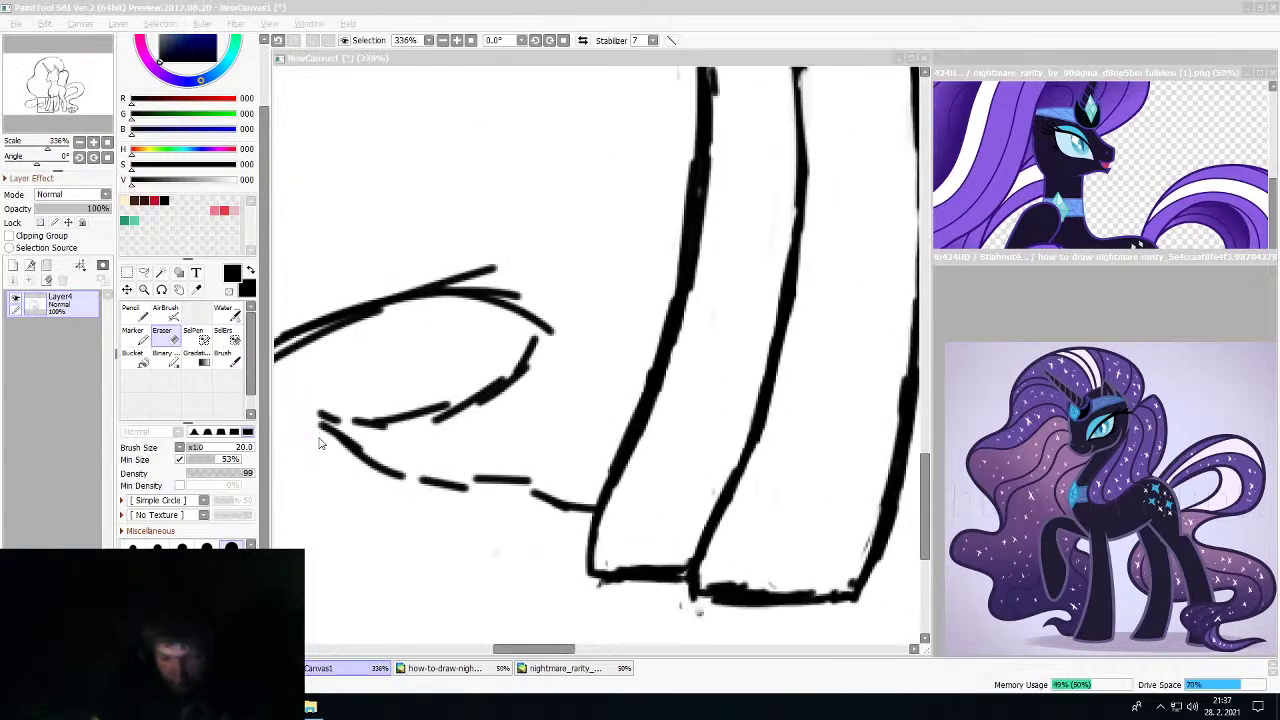
Join the dashed strokes of the mane's curled tip beside the front hoof into one continuous, thicker outline
left_click(225, 362)
mouse_move(324, 423)
left_mouse_down()
mouse_move(354, 447)
mouse_move(332, 421)
mouse_move(410, 464)
mouse_move(369, 453)
mouse_move(453, 478)
mouse_move(422, 479)
mouse_move(536, 474)
mouse_move(550, 496)
mouse_move(598, 492)
left_mouse_up()
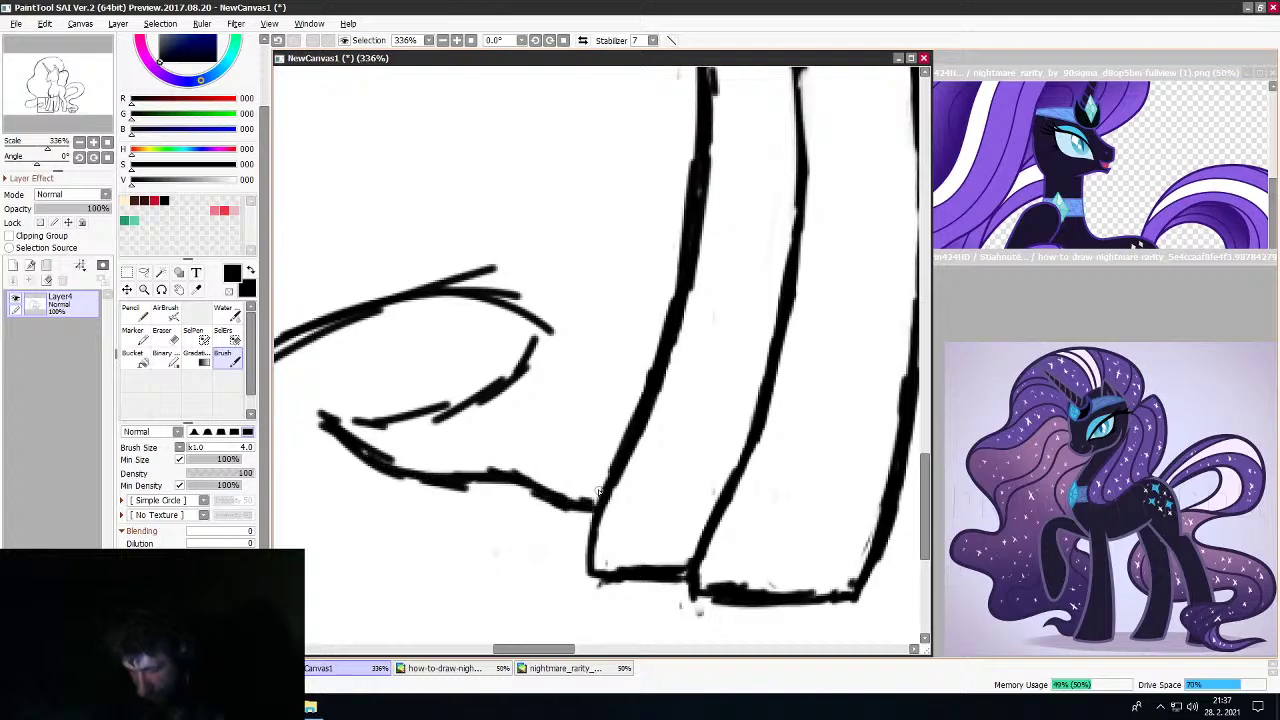
mouse_move(518, 488)
left_mouse_down()
mouse_move(494, 474)
mouse_move(400, 477)
left_mouse_up()
mouse_move(327, 422)
left_mouse_down()
mouse_move(392, 434)
mouse_move(356, 417)
mouse_move(444, 413)
mouse_move(397, 421)
mouse_move(460, 405)
mouse_move(539, 346)
mouse_move(525, 356)
mouse_move(523, 329)
mouse_move(487, 293)
left_mouse_up()
scroll(379, 289, "down", 8)
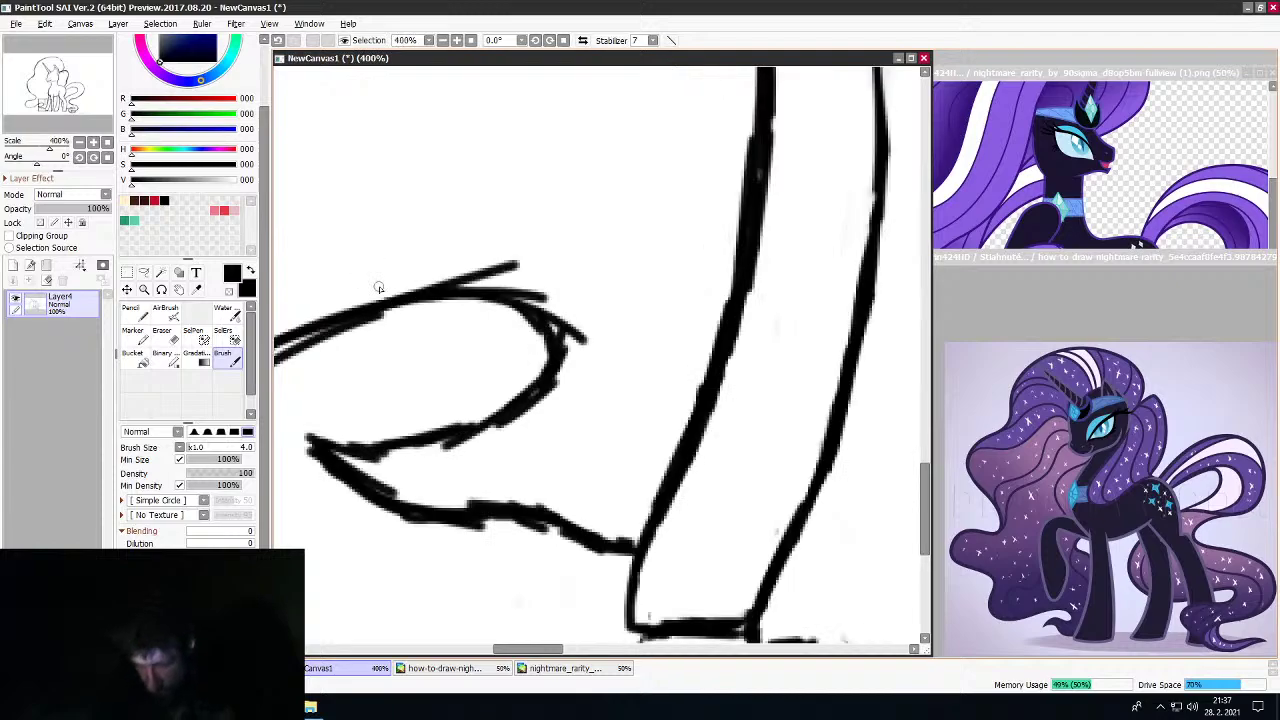
Erase the sharp inward bend in the mane's lower front outline, down to its rounded bottom bulge
scroll(434, 232, "up", 3)
scroll(434, 232, "down", 1)
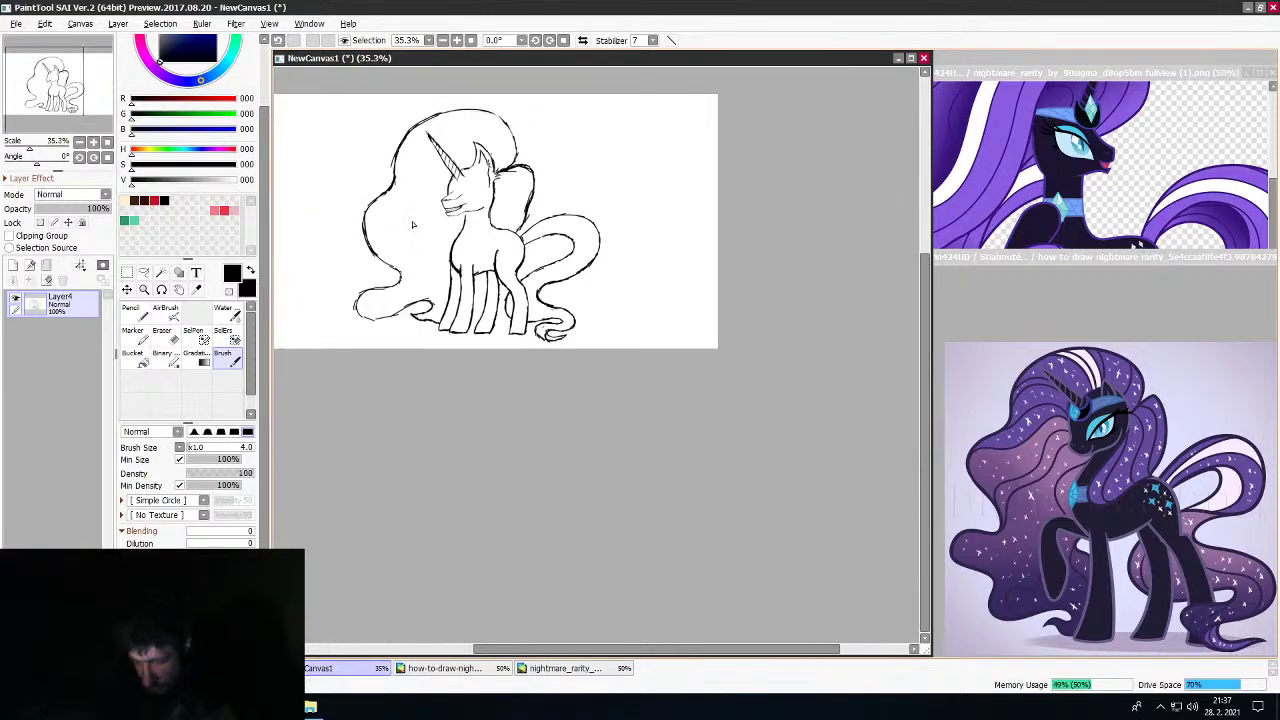
scroll(334, 271, "up", 3)
scroll(340, 306, "up", 3)
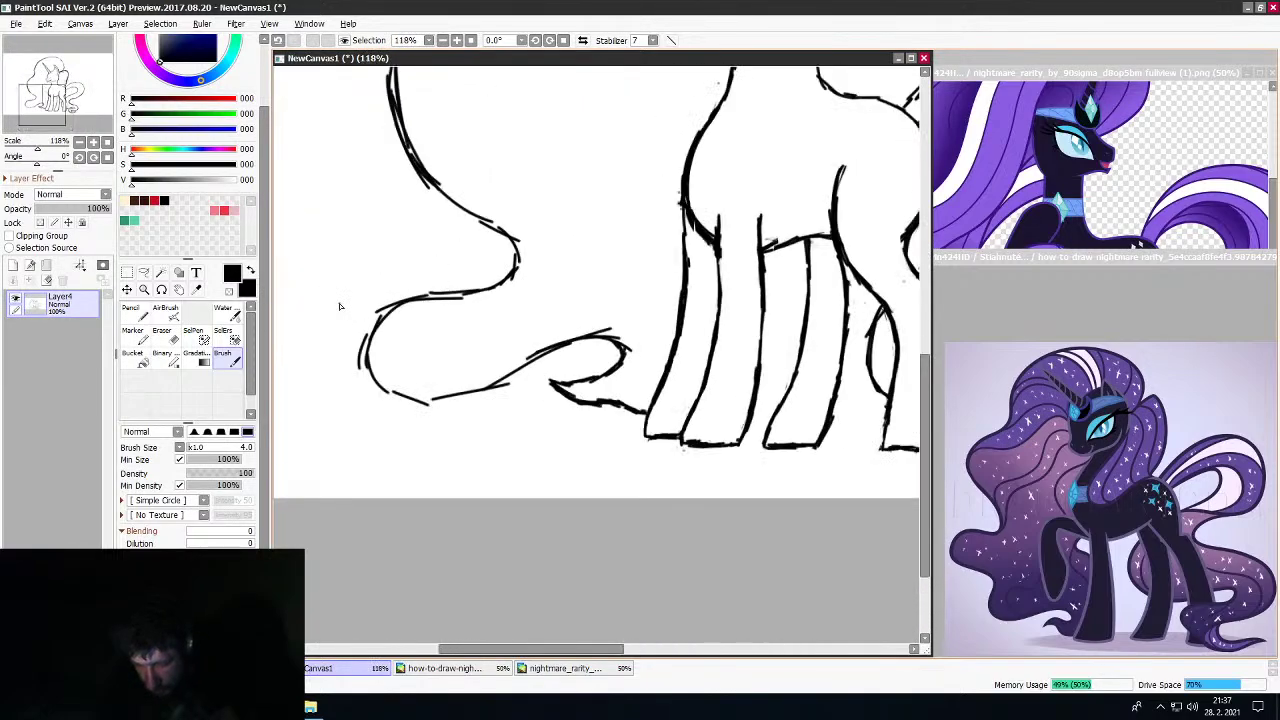
scroll(345, 280, "down", 4)
scroll(354, 236, "up", 6)
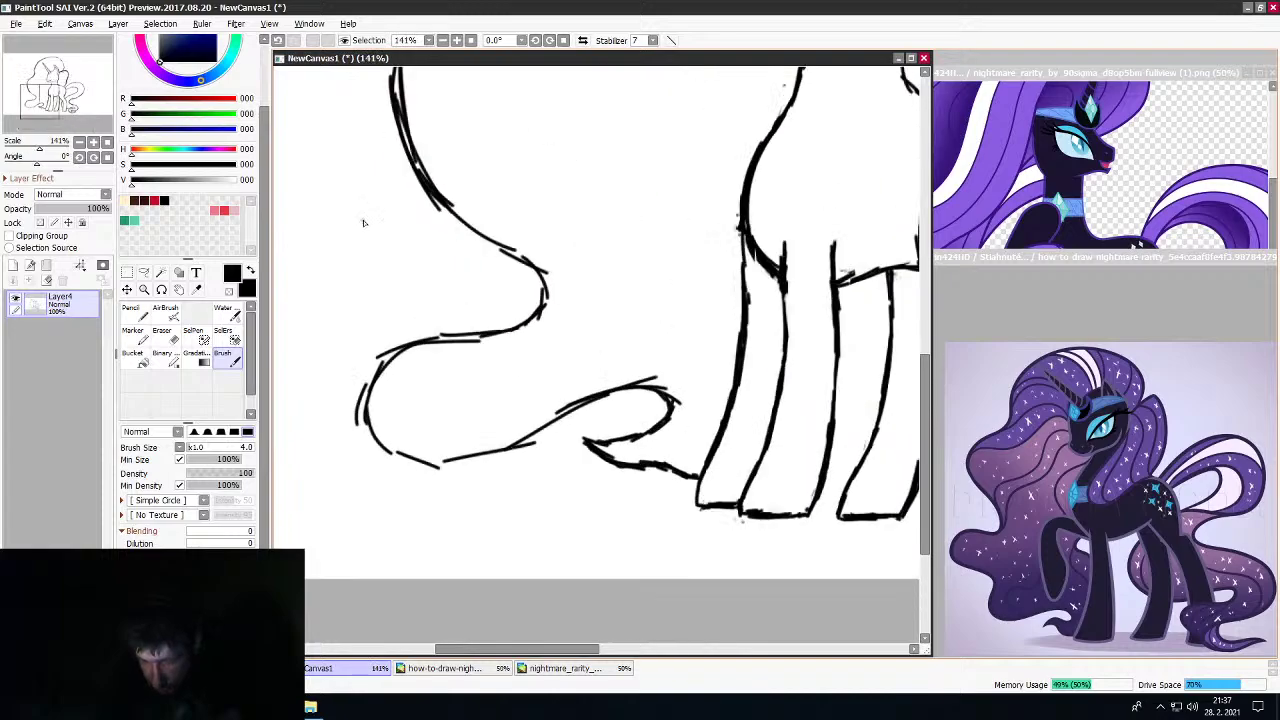
left_click(170, 335)
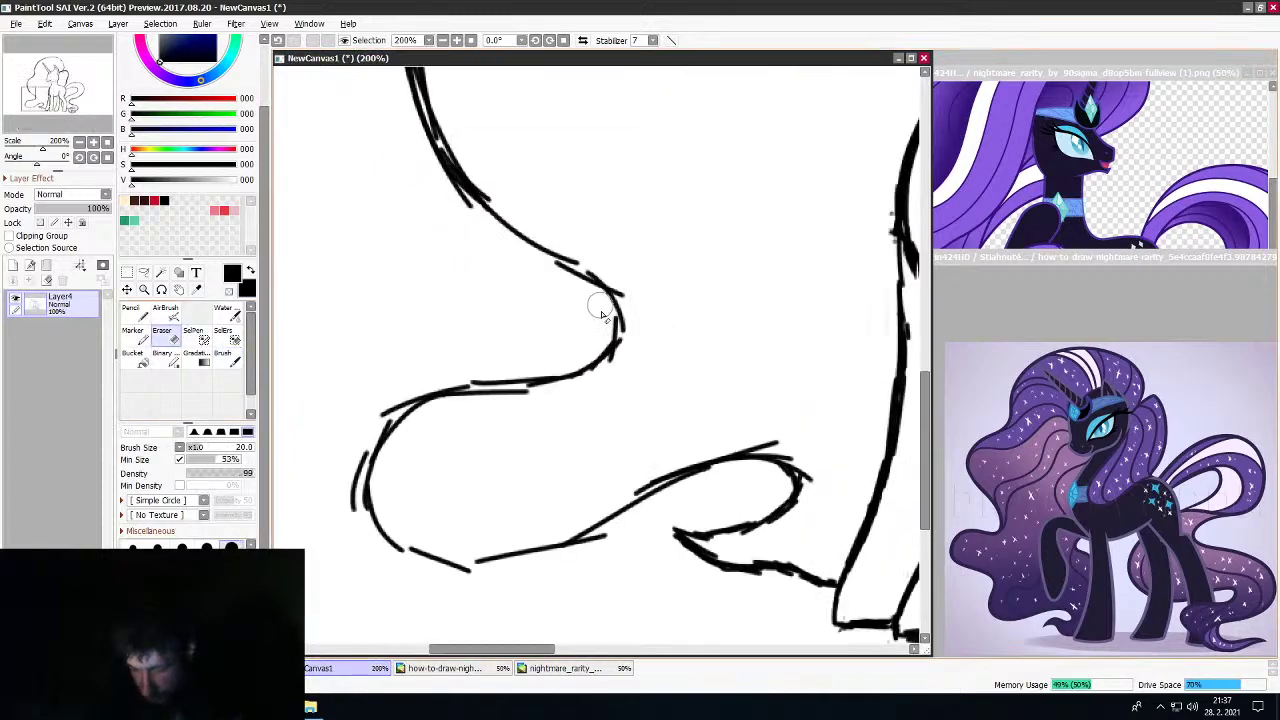
mouse_move(600, 307)
left_mouse_down()
mouse_move(580, 280)
mouse_move(611, 302)
mouse_move(574, 385)
mouse_move(558, 279)
mouse_move(498, 195)
mouse_move(525, 243)
left_mouse_up()
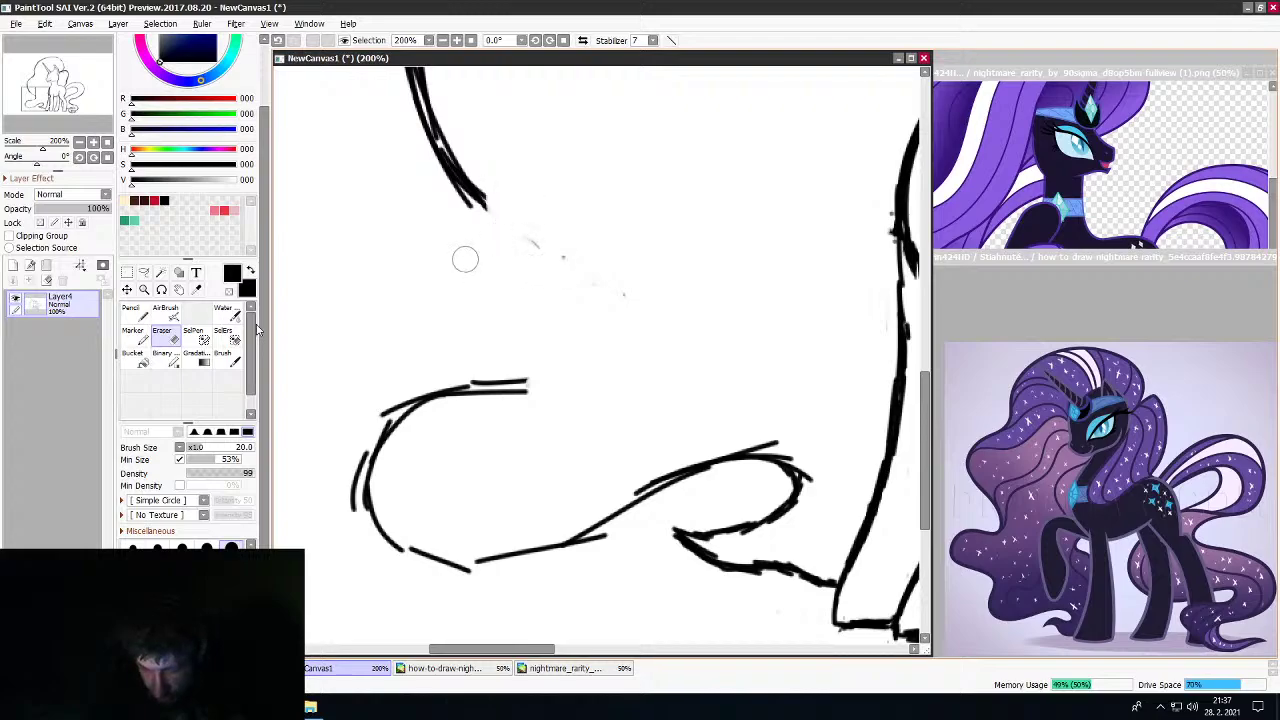
left_click(226, 352)
key("e")
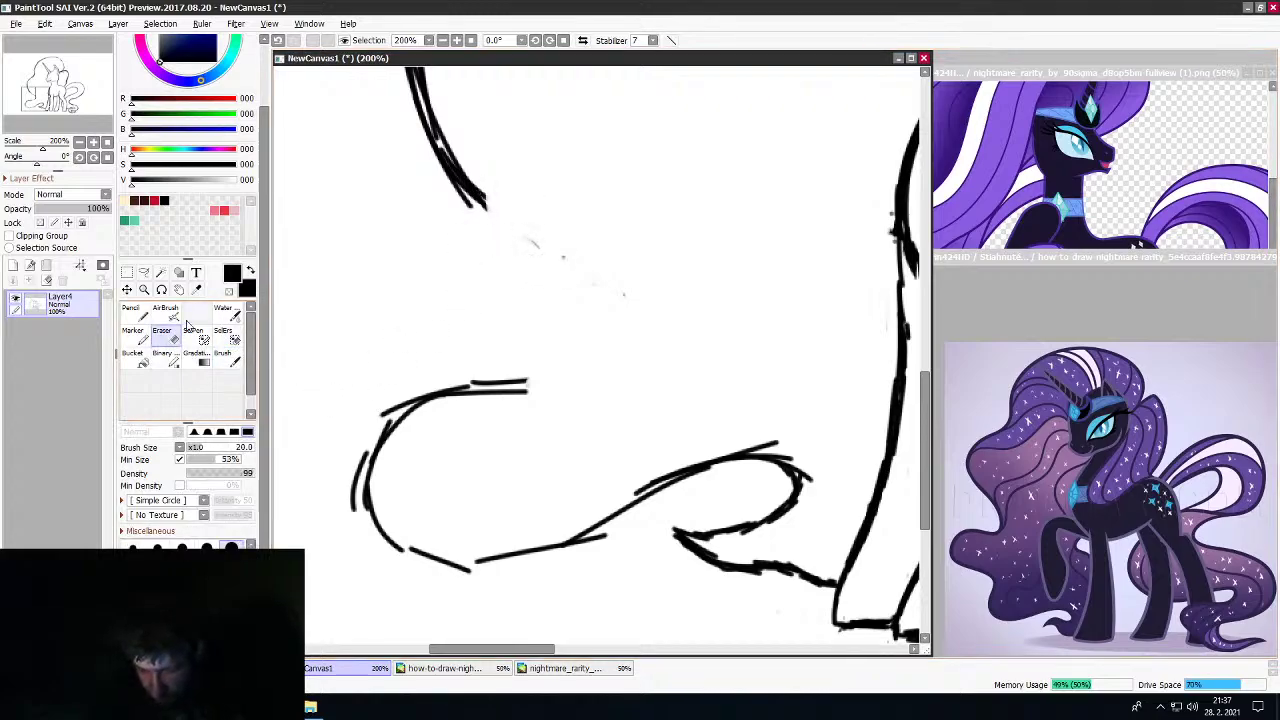
mouse_move(525, 385)
left_mouse_down()
mouse_move(468, 399)
mouse_move(502, 374)
mouse_move(546, 374)
mouse_move(466, 366)
left_mouse_up()
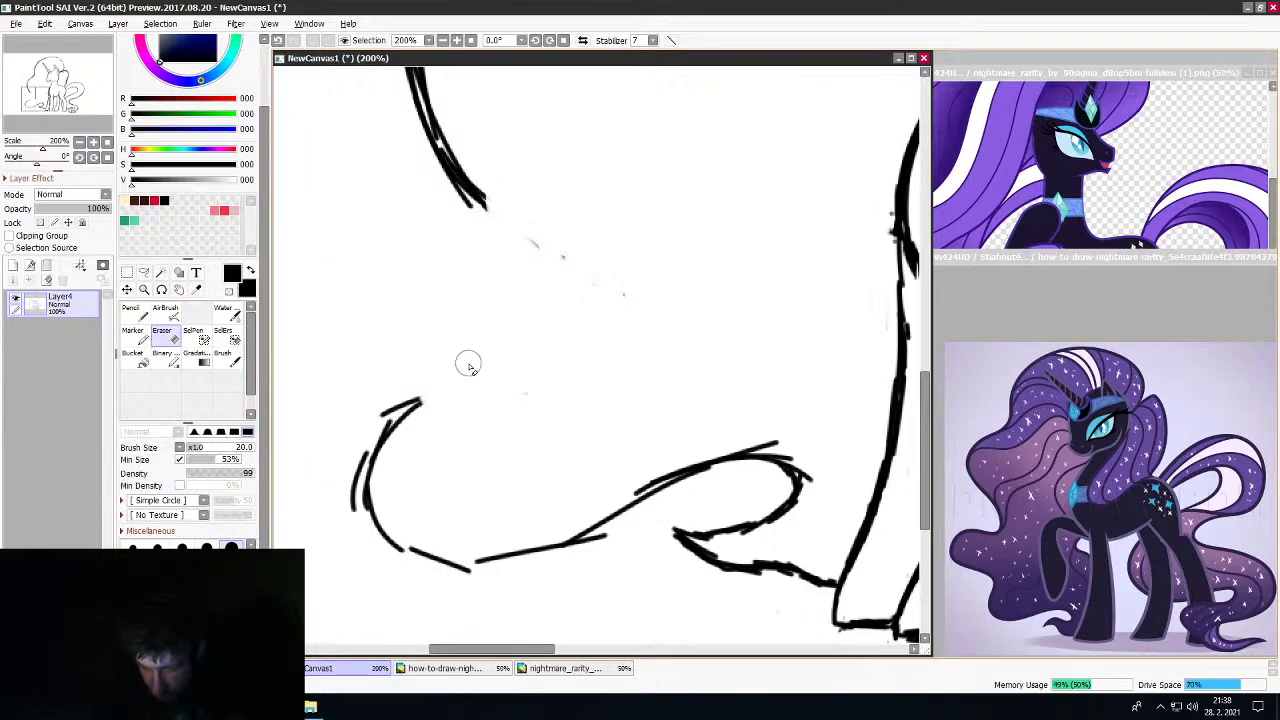
Redraw the erased part of the mane's front outline as a gentler curve running down into the bottom bulge
key("b")
mouse_move(398, 420)
left_mouse_down()
mouse_move(458, 360)
mouse_move(440, 382)
mouse_move(480, 285)
mouse_move(486, 234)
left_mouse_up()
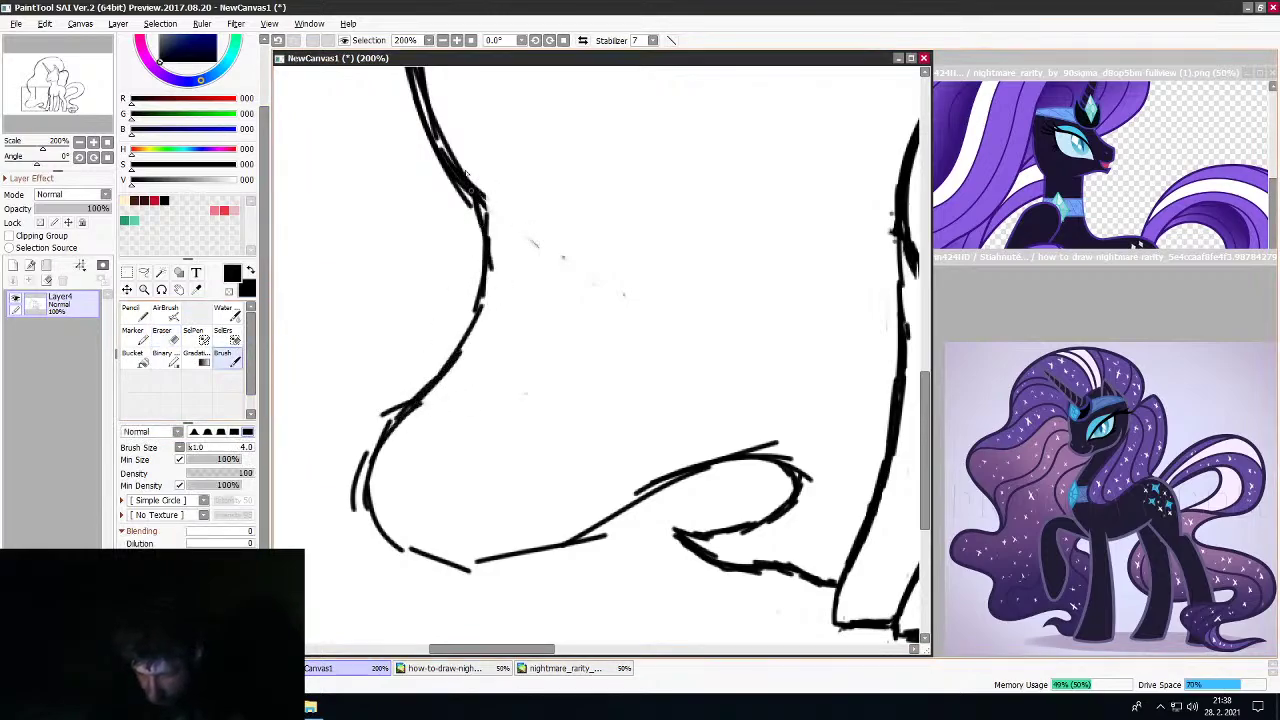
scroll(482, 248, "down", 8)
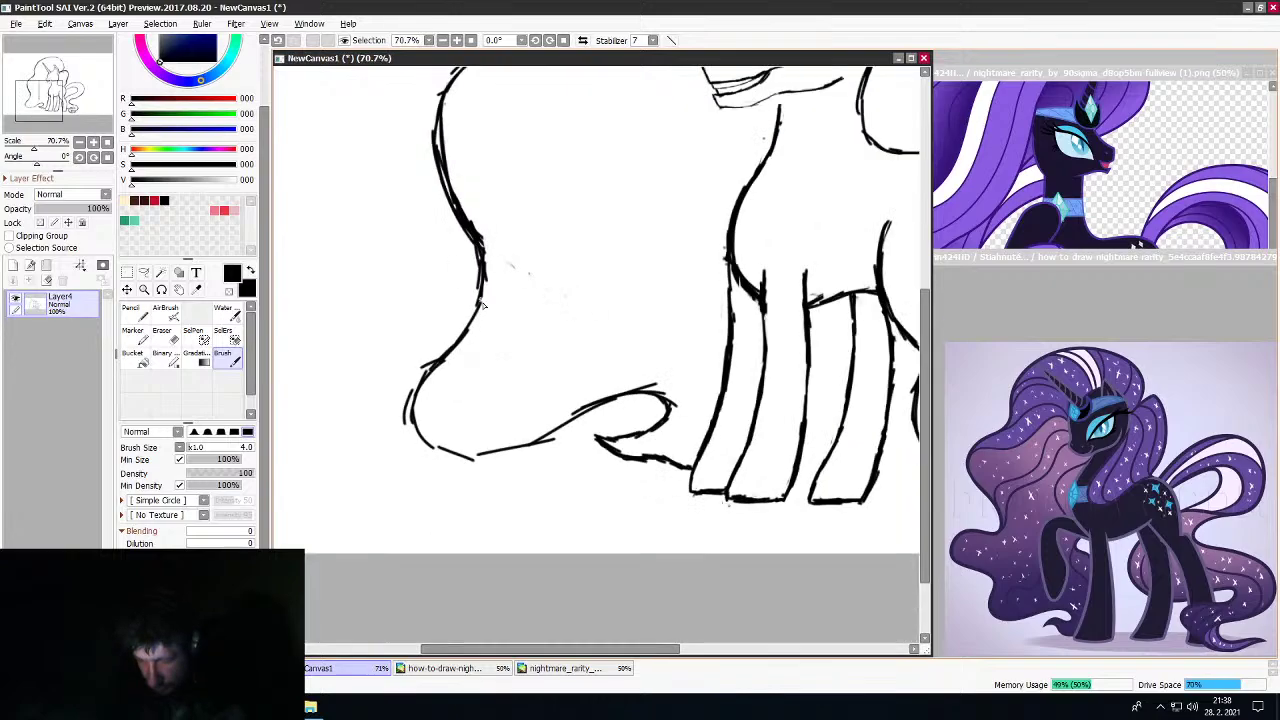
Redraw the rear outline of the mane lock behind the neck as a smoother curve down to the back and erase its rough edges
scroll(546, 318, "up", 1)
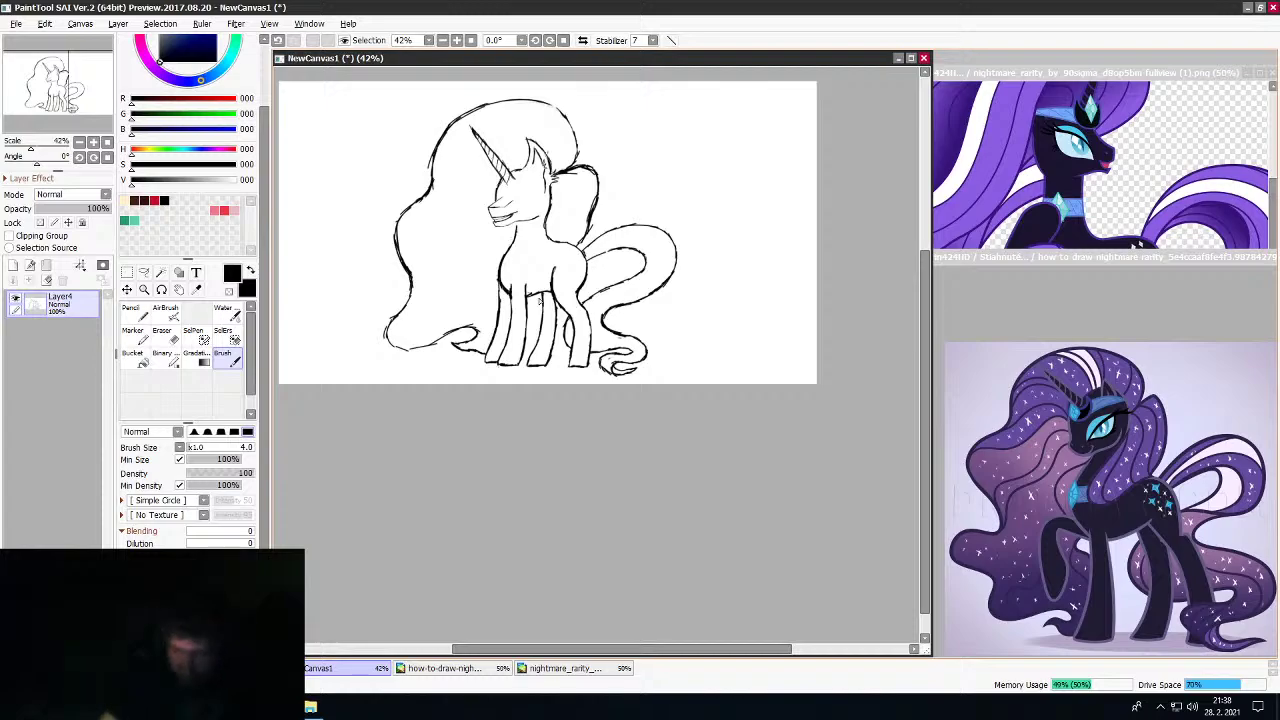
scroll(549, 181, "up", 3)
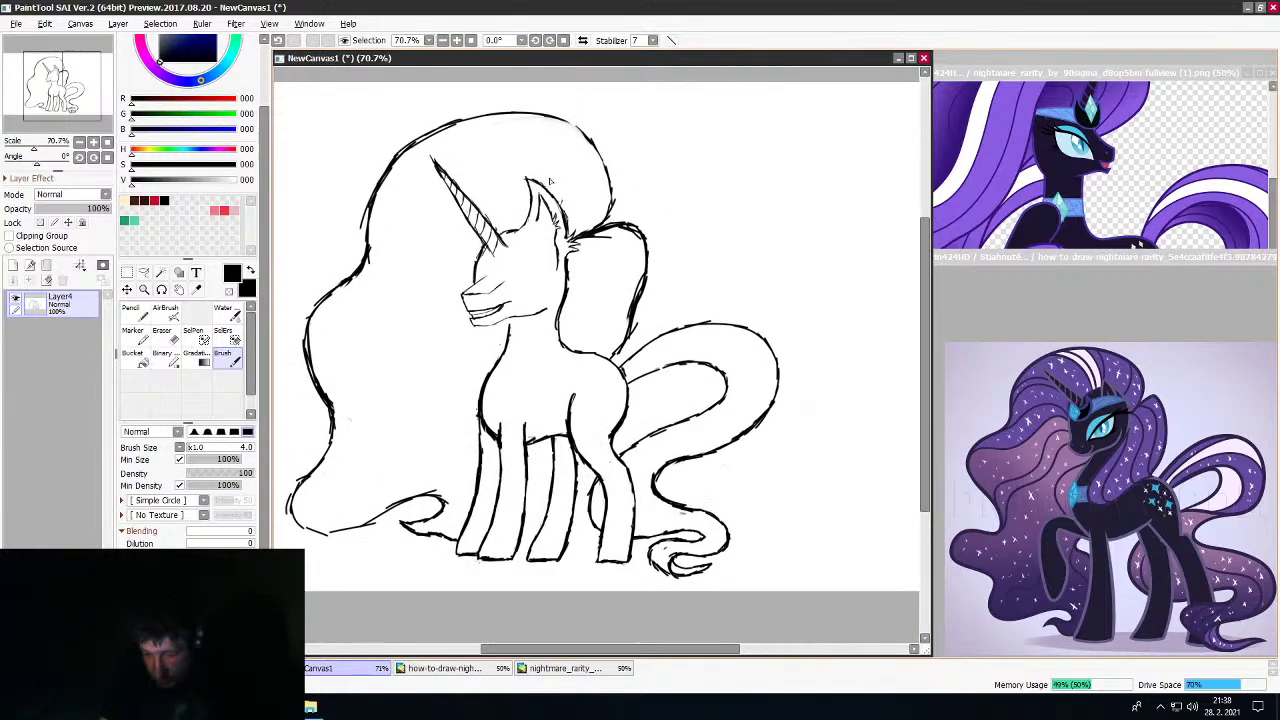
scroll(575, 271, "down", 2)
scroll(667, 412, "up", 4)
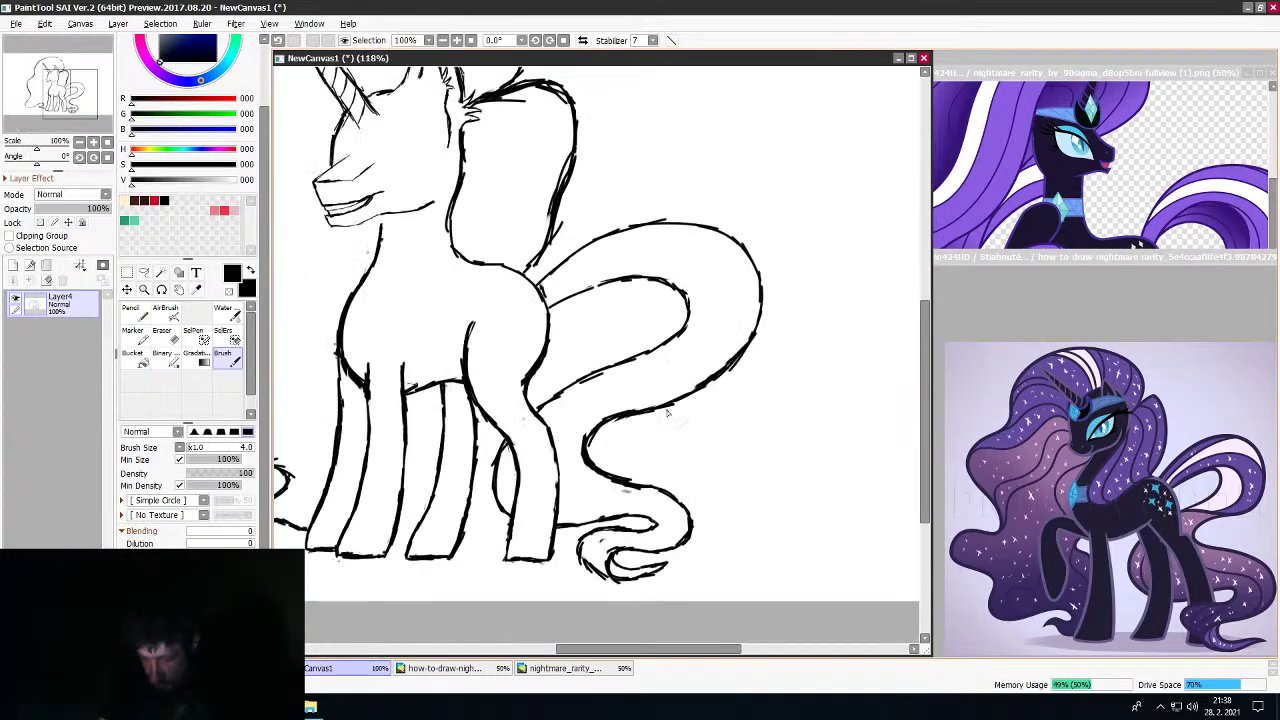
scroll(667, 412, "down", 4)
scroll(588, 218, "up", 3)
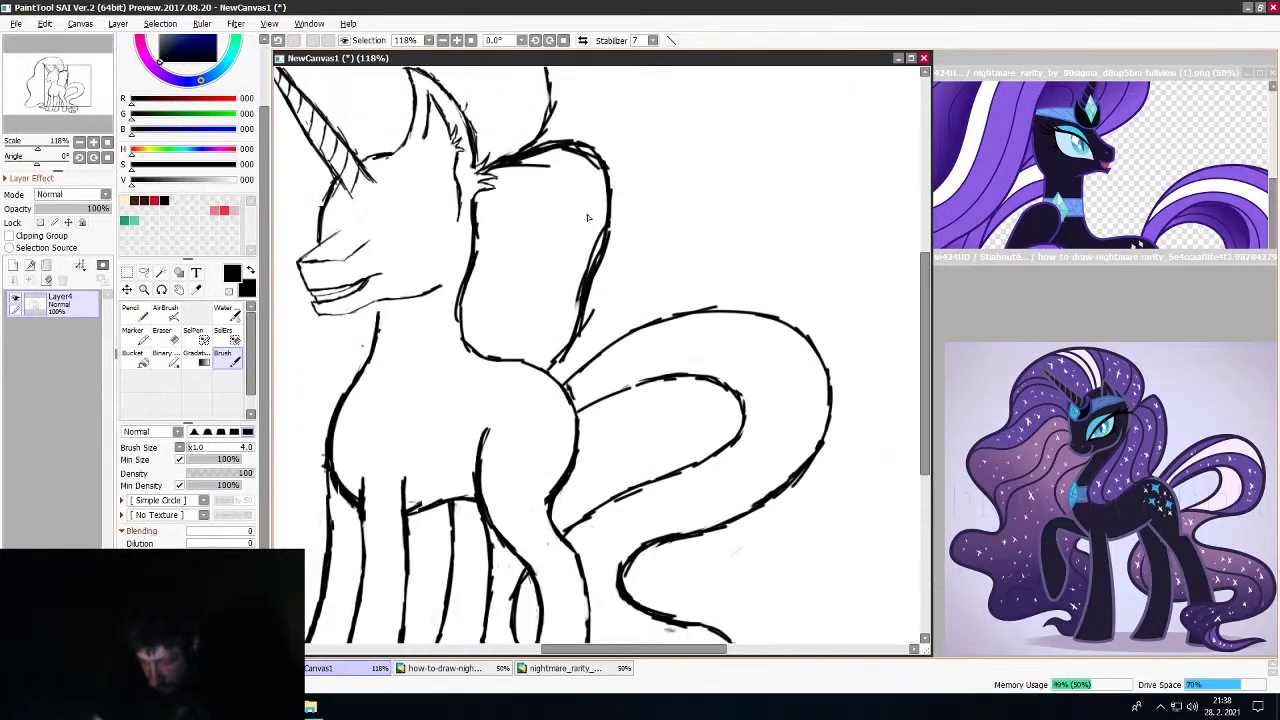
left_click(168, 336)
mouse_move(612, 258)
left_mouse_down()
mouse_move(580, 318)
mouse_move(589, 261)
mouse_move(587, 321)
left_mouse_up()
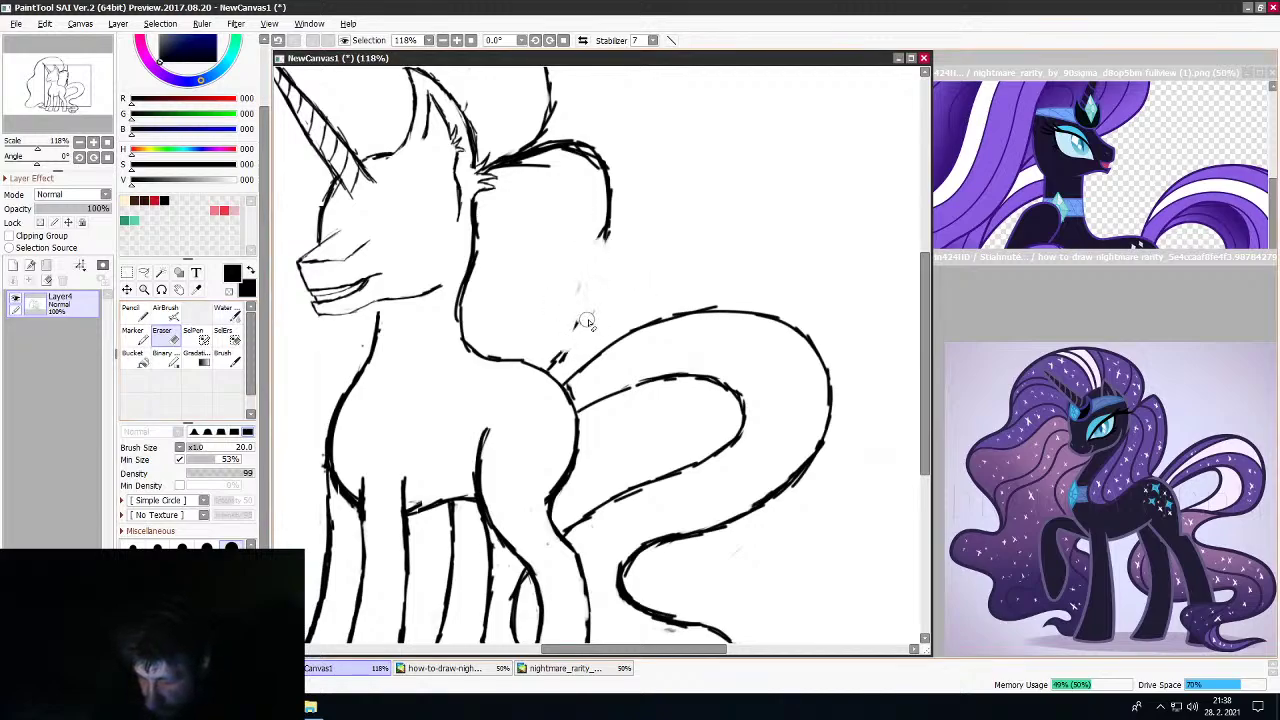
left_click(222, 355)
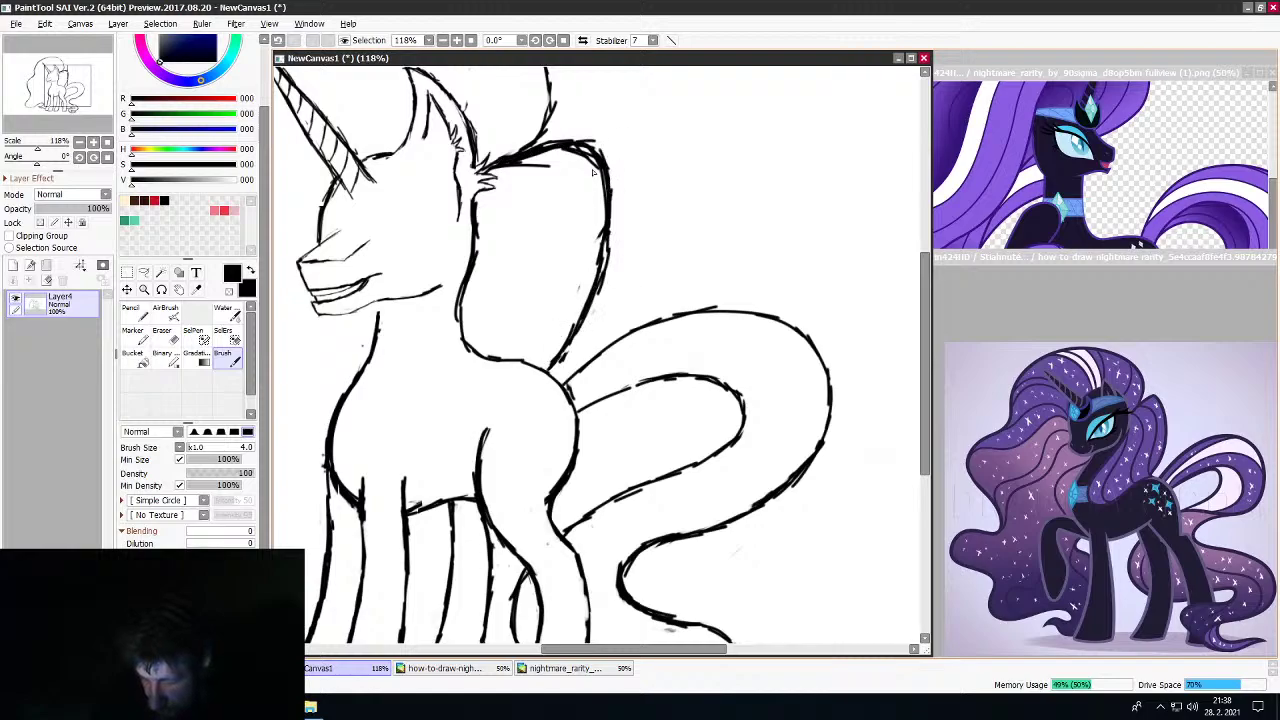
key("e")
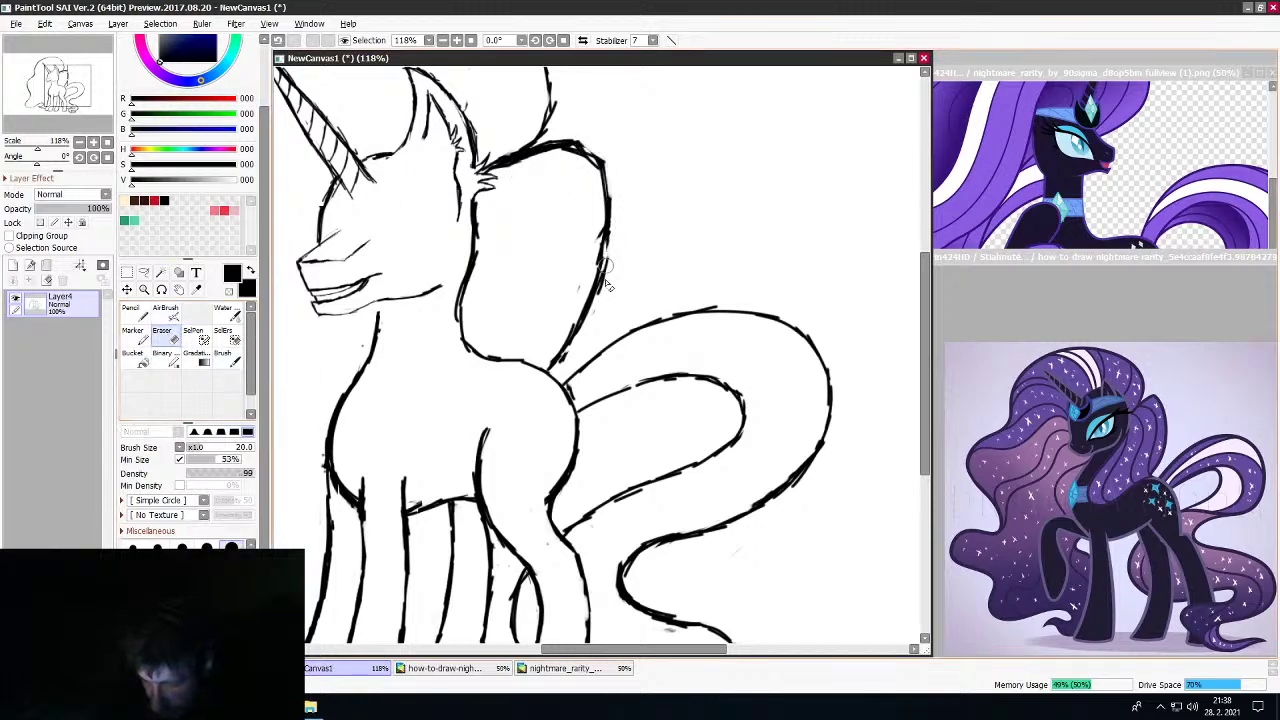
Erase the overlapping strokes inside the tail's lower bend and redraw that section as one solid curve
scroll(636, 194, "down", 5)
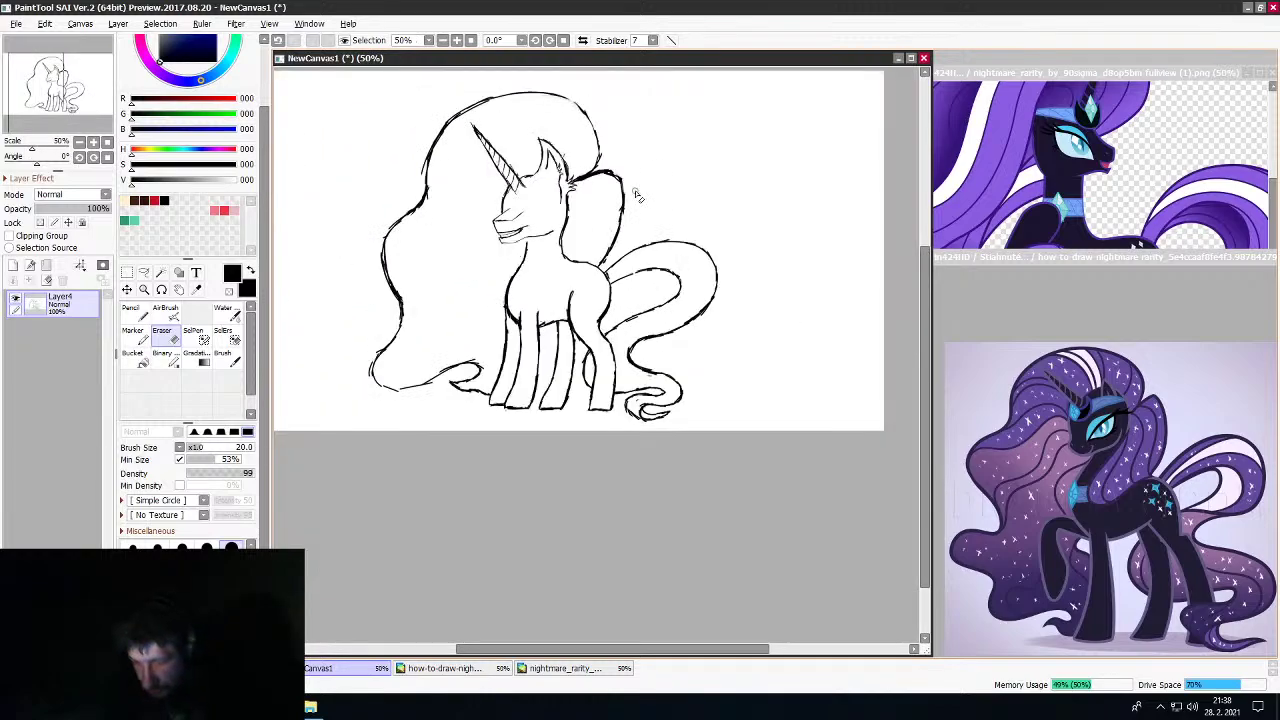
scroll(680, 320, "up", 2)
scroll(641, 347, "up", 8)
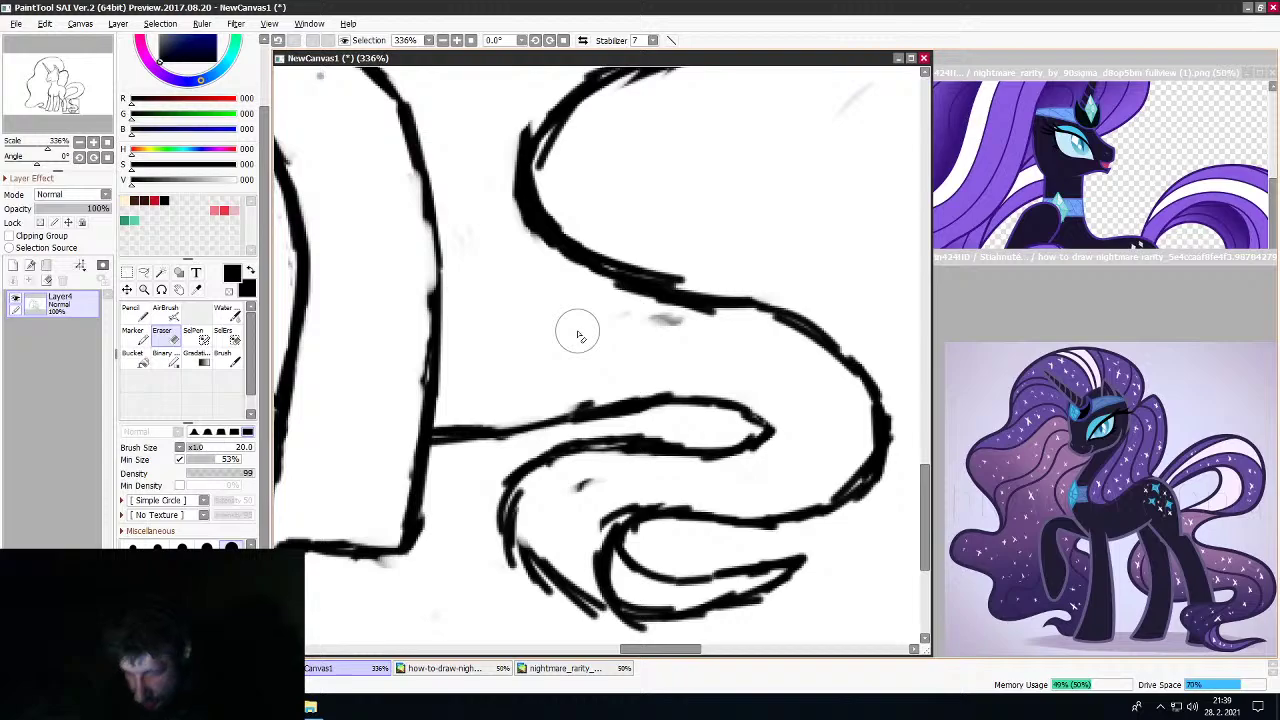
mouse_move(589, 131)
left_mouse_down()
mouse_move(551, 155)
mouse_move(561, 168)
mouse_move(528, 122)
mouse_move(518, 197)
mouse_move(526, 115)
mouse_move(546, 286)
mouse_move(653, 258)
mouse_move(597, 226)
mouse_move(684, 259)
left_mouse_up()
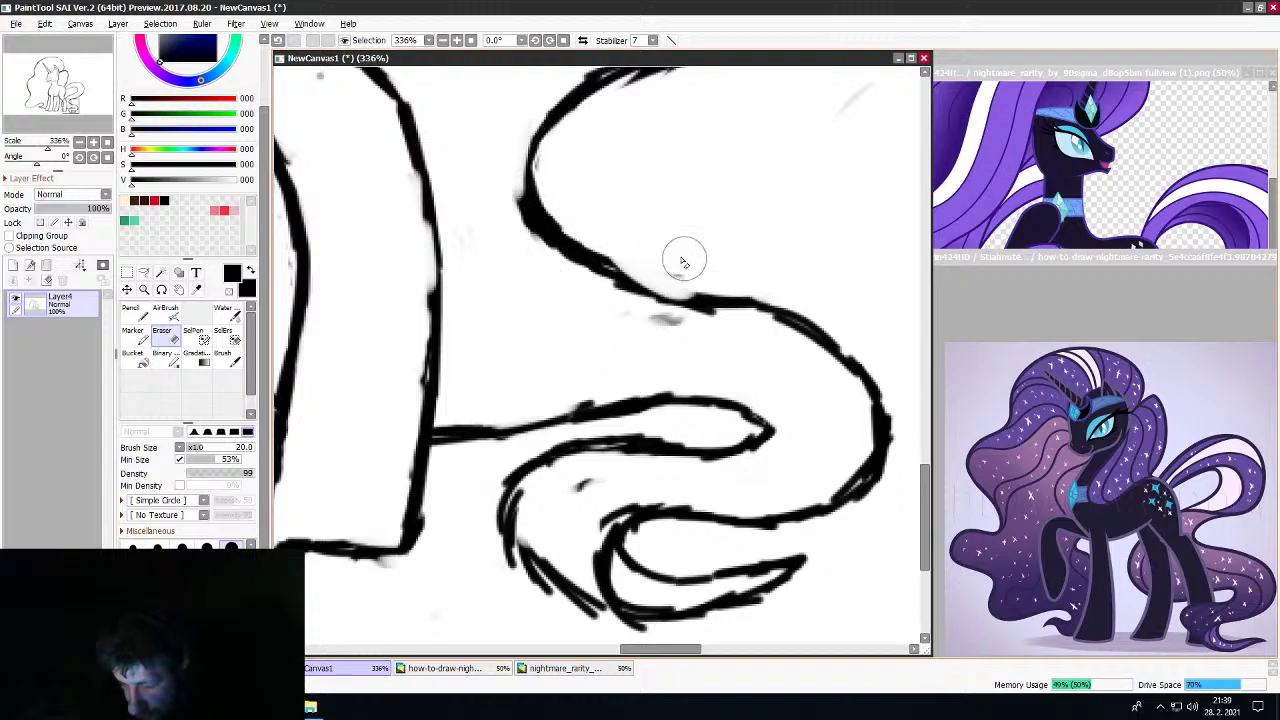
scroll(680, 236, "down", 5)
scroll(690, 234, "up", 4)
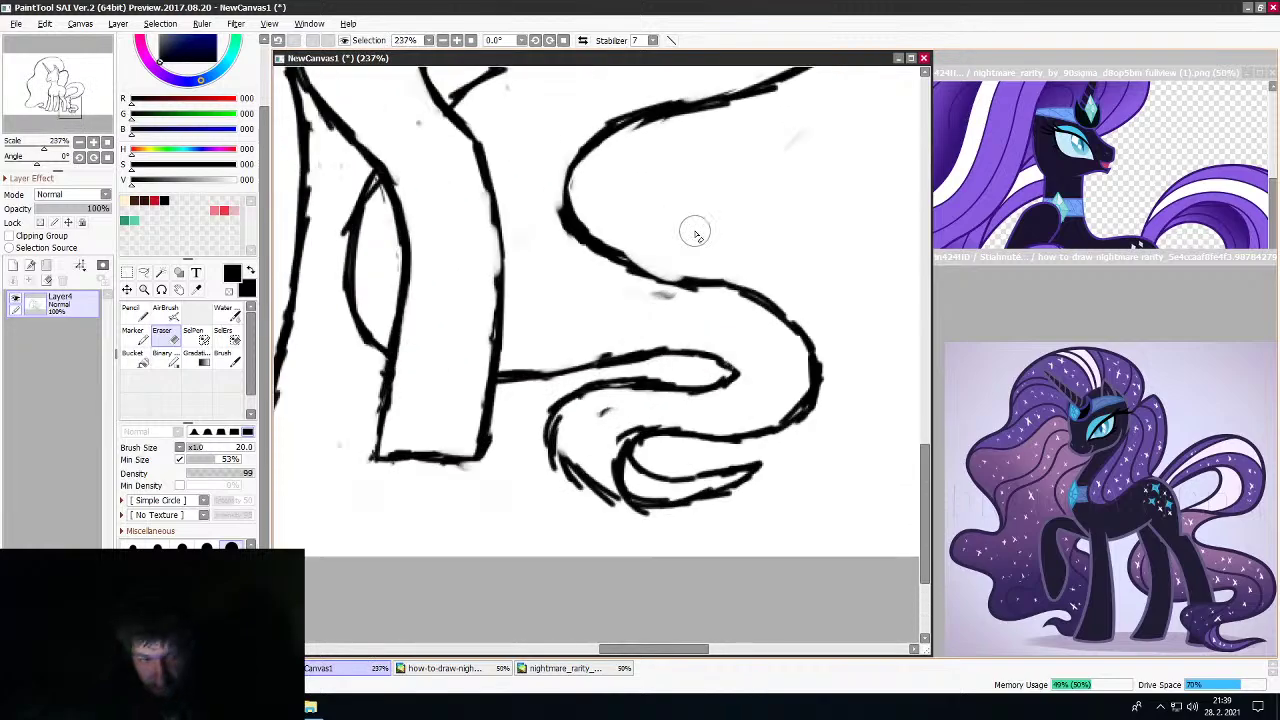
scroll(695, 233, "up", 2)
key("b")
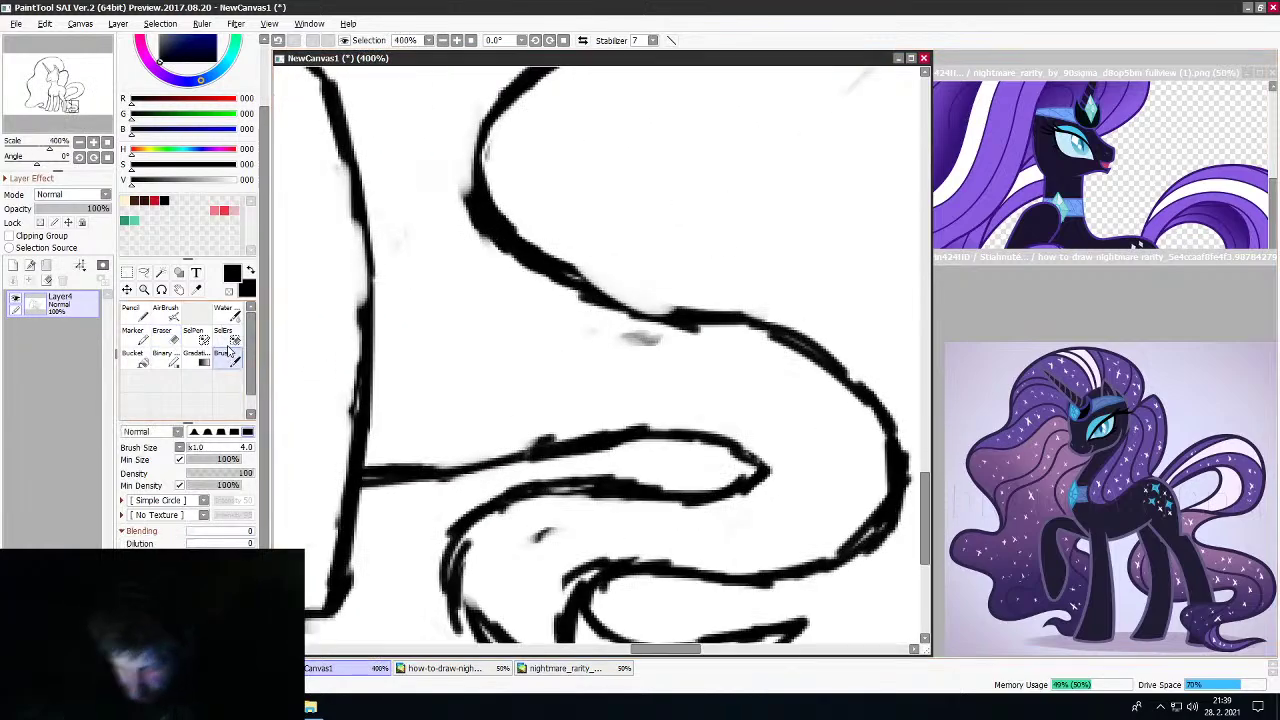
mouse_move(563, 271)
left_mouse_down()
mouse_move(657, 314)
mouse_move(594, 294)
mouse_move(702, 318)
left_mouse_up()
scroll(590, 290, "down", 5)
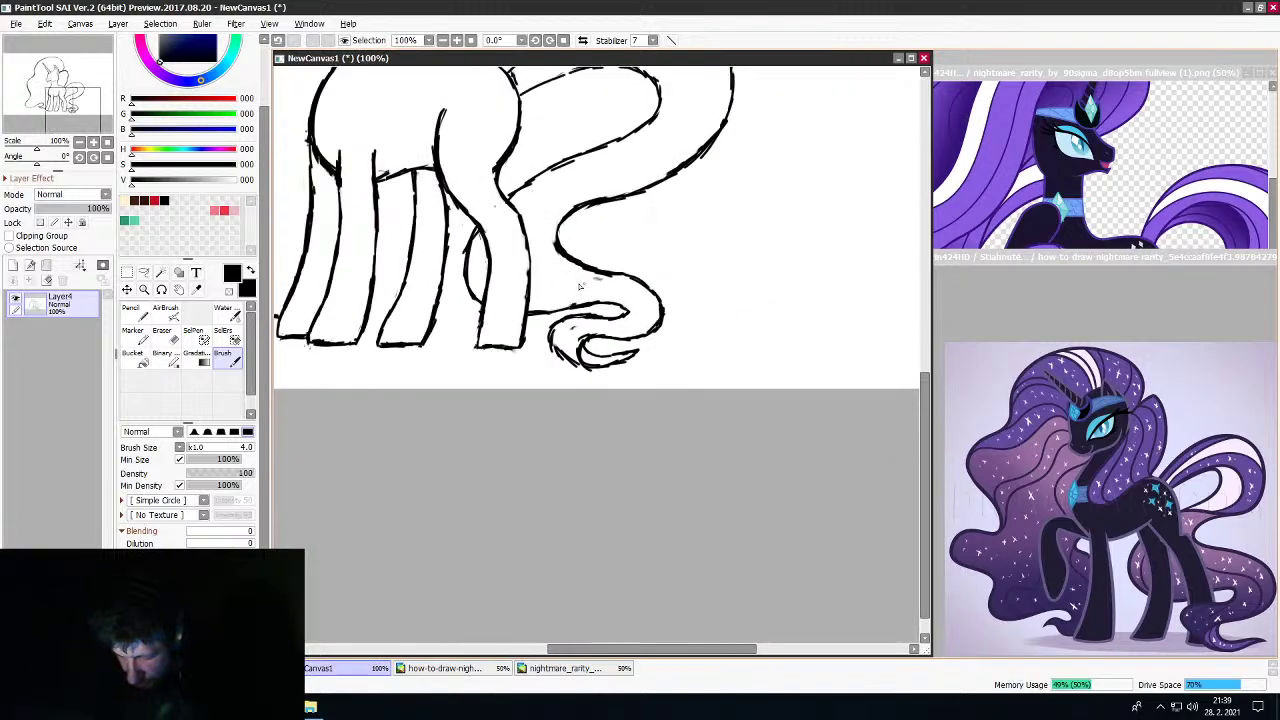
Erase the upper line of the tail's curled end beside the hind hoof and redraw it as one smooth curve
scroll(578, 286, "up", 5)
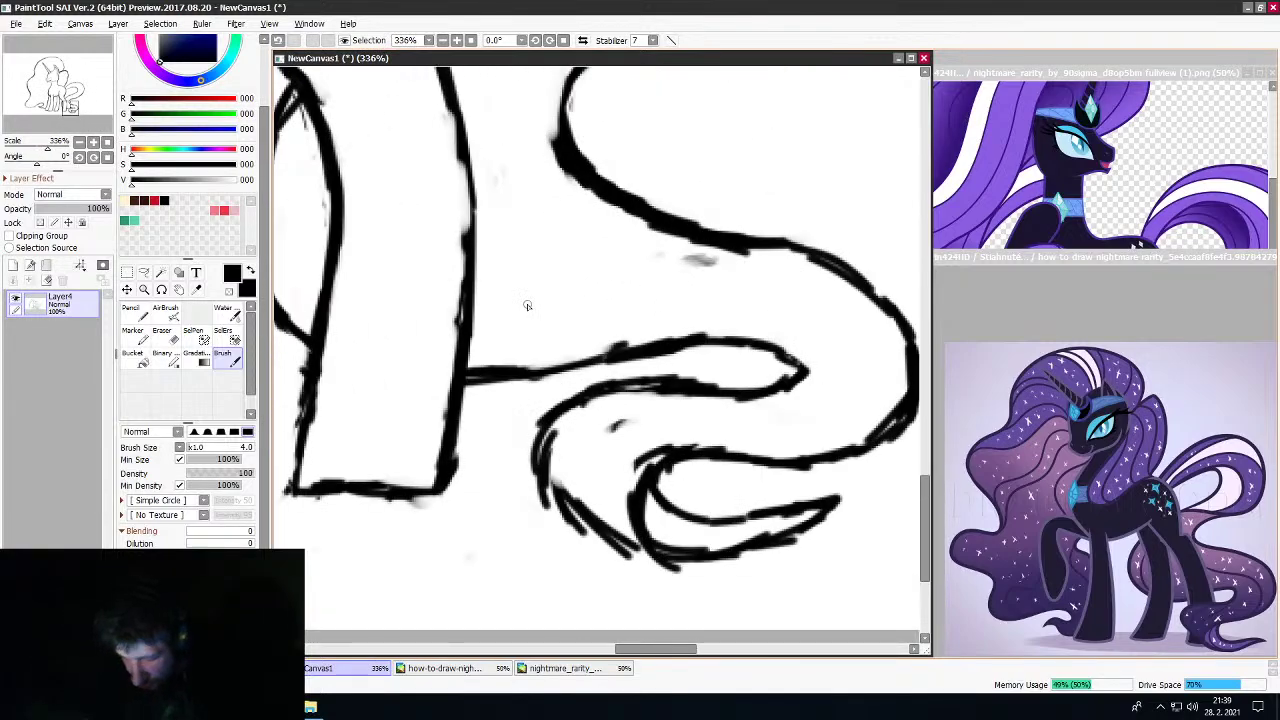
key("e")
mouse_move(660, 352)
left_mouse_down()
mouse_move(550, 374)
mouse_move(698, 347)
mouse_move(657, 349)
left_mouse_up()
key("b")
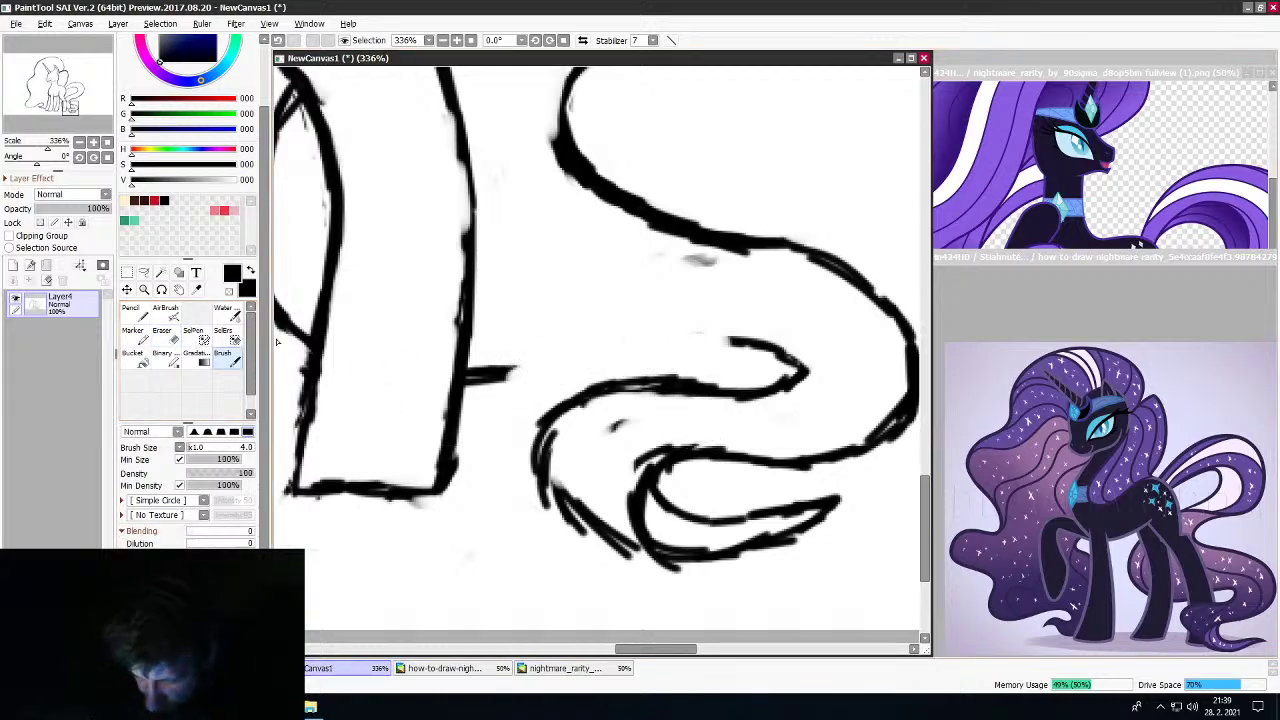
mouse_move(500, 376)
left_mouse_down()
mouse_move(688, 332)
mouse_move(778, 347)
left_mouse_up()
left_click_drag(700, 338, 512, 372)
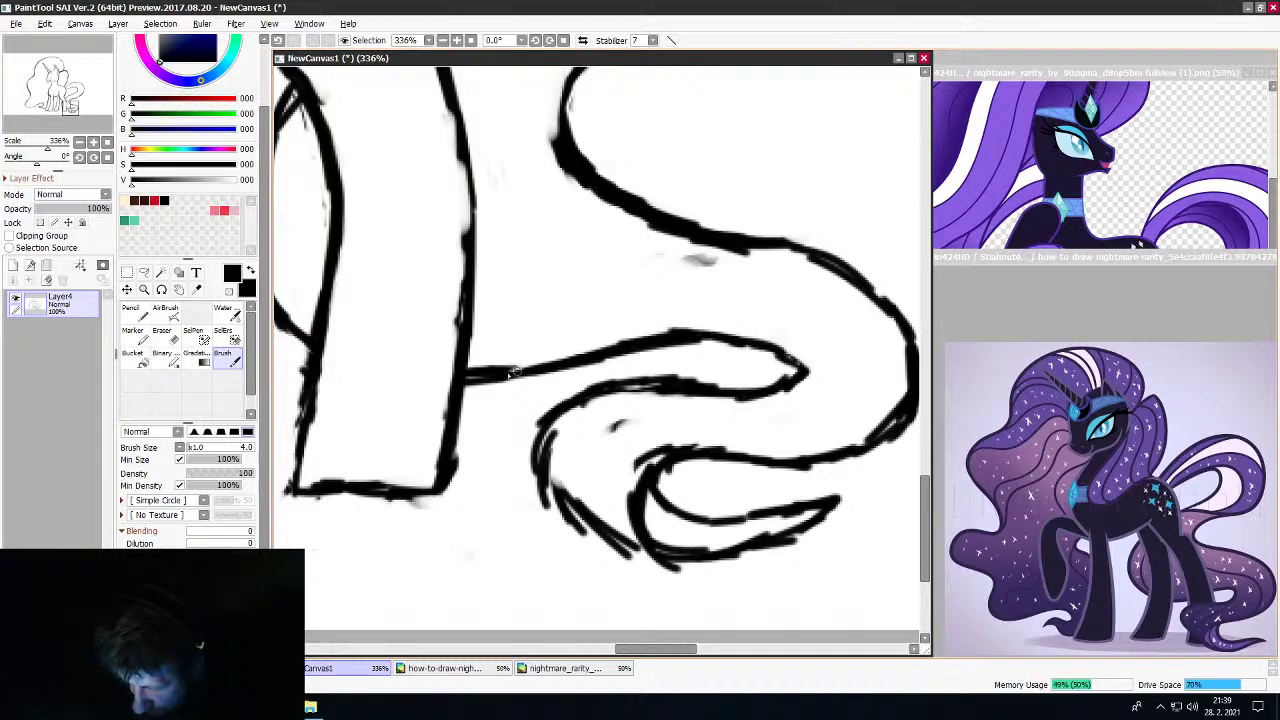
Erase the mane's broken bottom edge between the rounded bulge and the curled tip
scroll(491, 357, "down", 12)
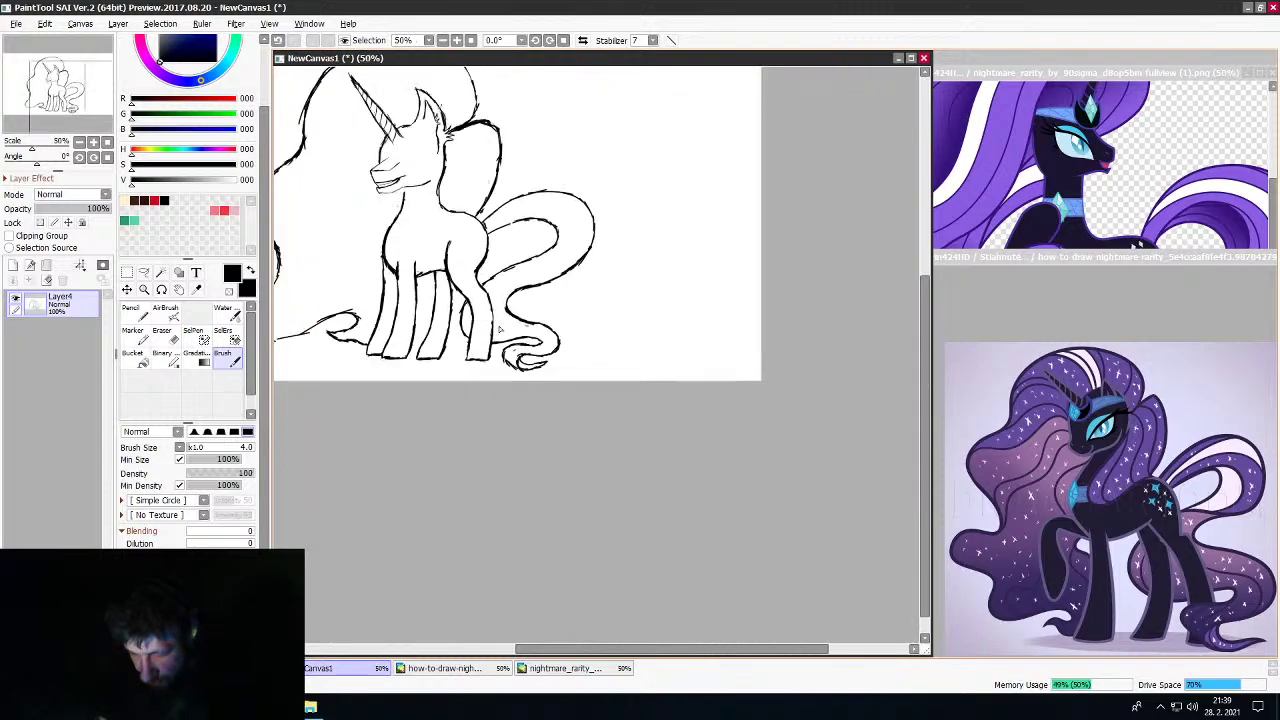
scroll(431, 322, "up", 2)
scroll(432, 322, "up", 2)
scroll(330, 312, "down", 4)
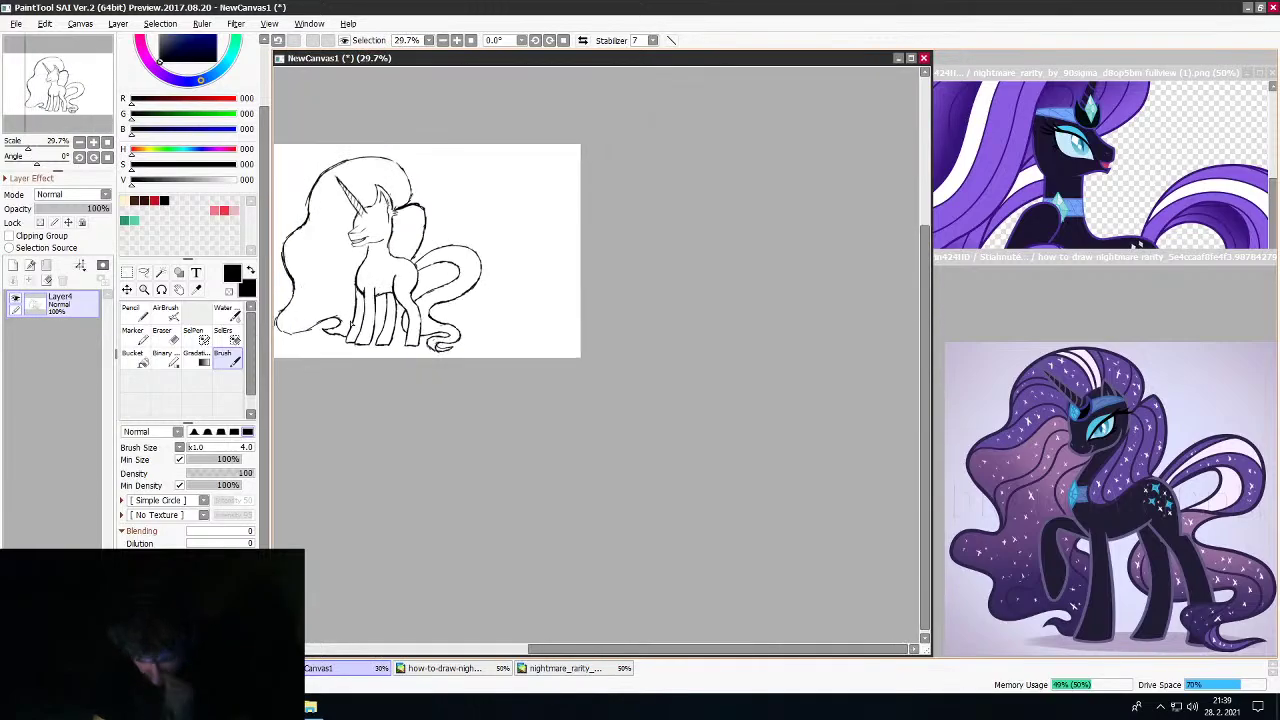
scroll(320, 302, "up", 3)
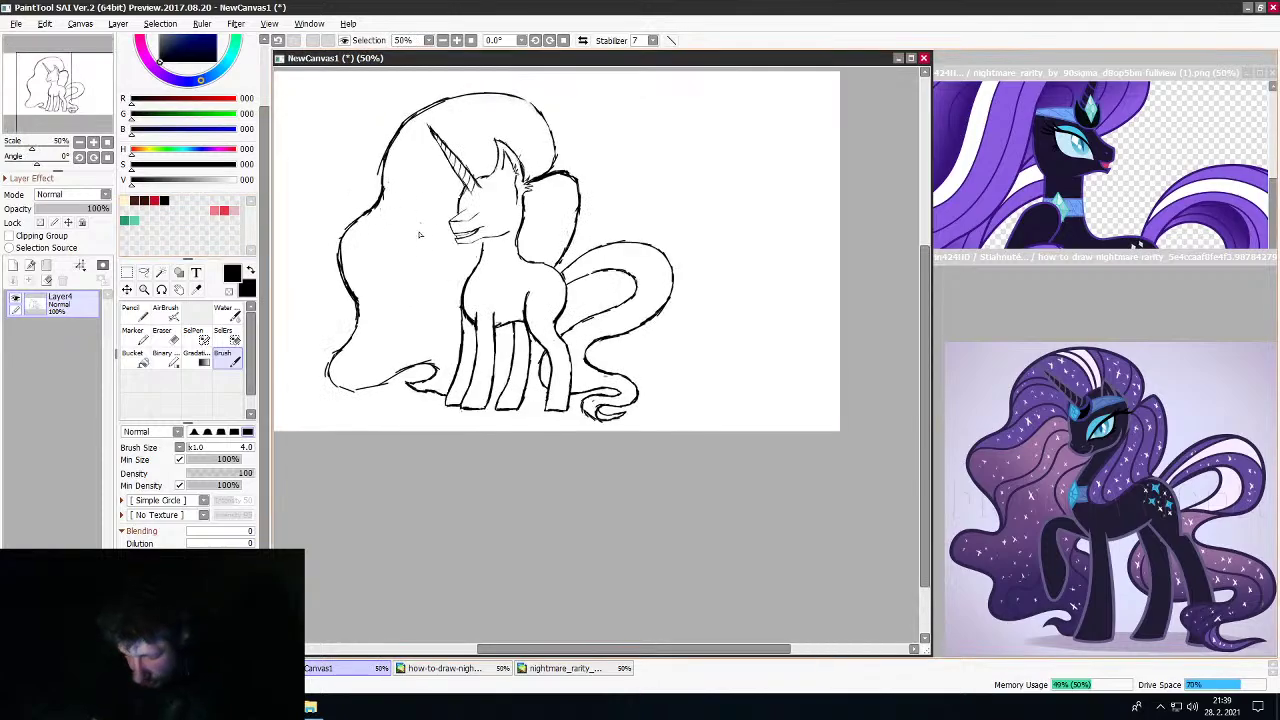
scroll(409, 298, "down", 1)
scroll(398, 321, "up", 1)
scroll(381, 318, "up", 1)
scroll(369, 318, "down", 2)
scroll(326, 334, "up", 3)
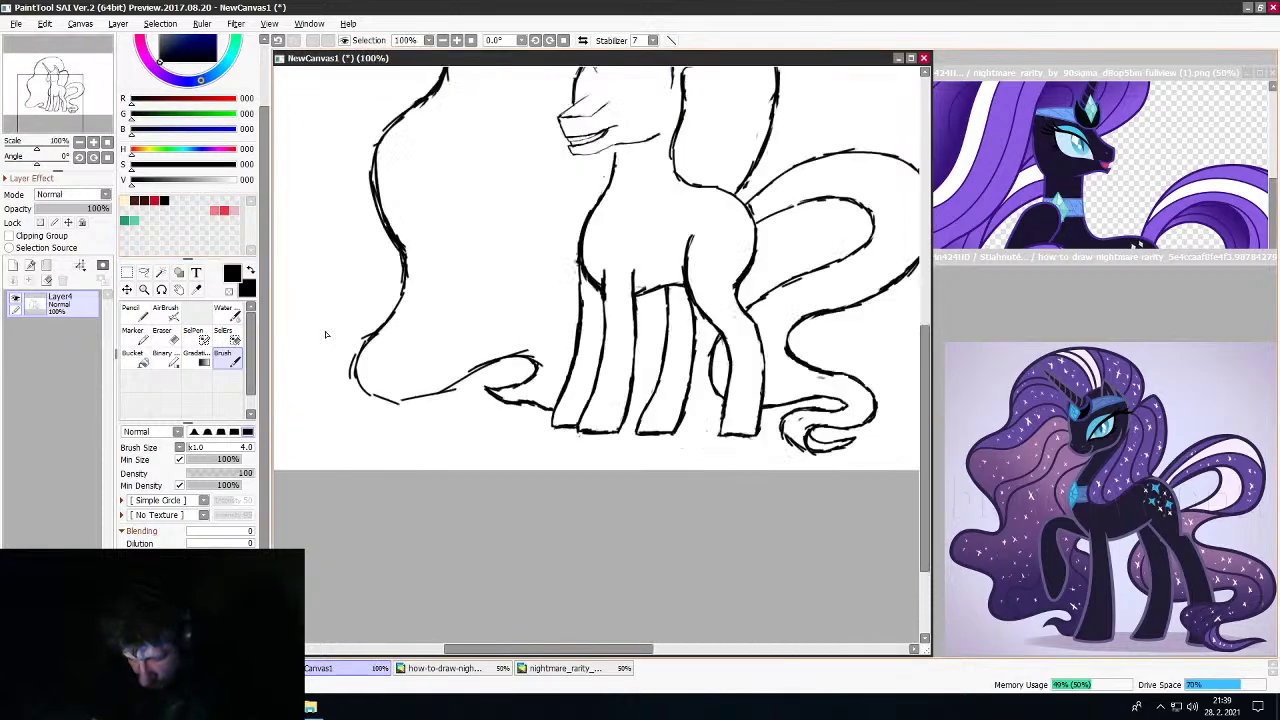
scroll(325, 334, "up", 2)
key("e")
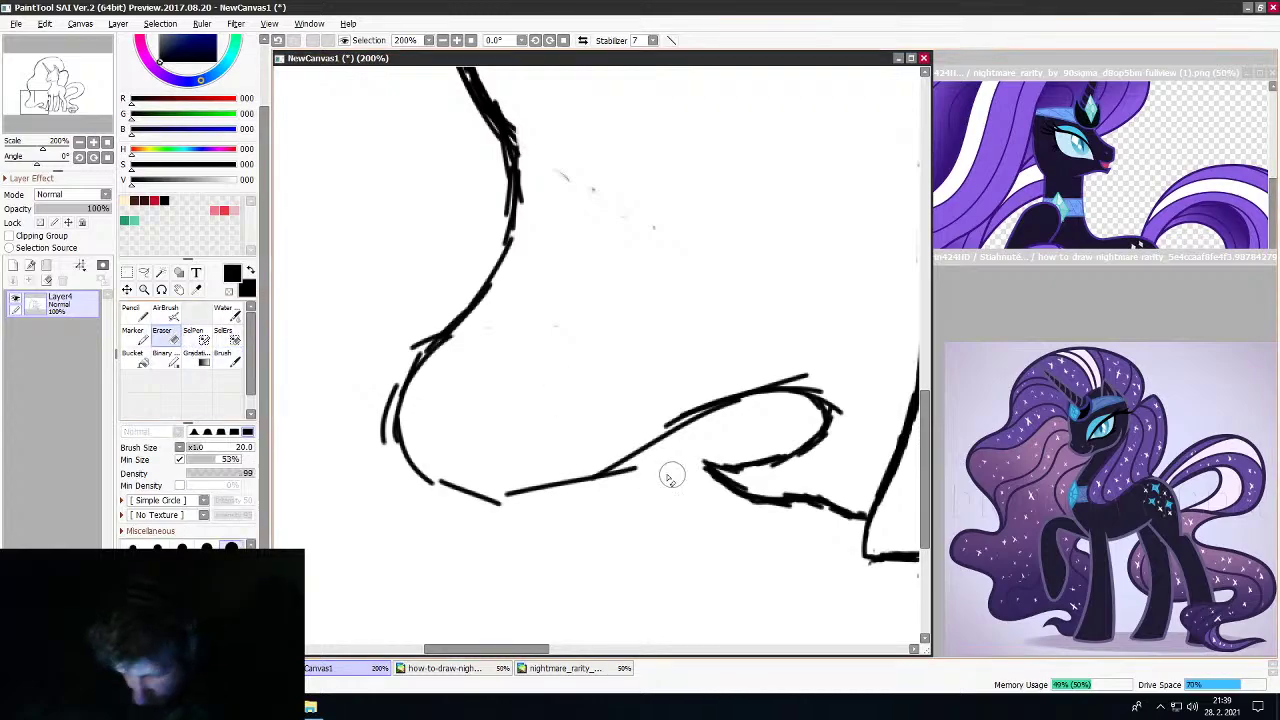
mouse_move(669, 471)
left_mouse_down()
mouse_move(643, 443)
mouse_move(672, 430)
mouse_move(511, 491)
mouse_move(591, 477)
mouse_move(483, 486)
mouse_move(460, 470)
mouse_move(541, 476)
left_mouse_up()
Redraw the mane's bottom edge as one smooth curve from the rounded bulge to the curled tip and erase the stray stroke ends
key("b")
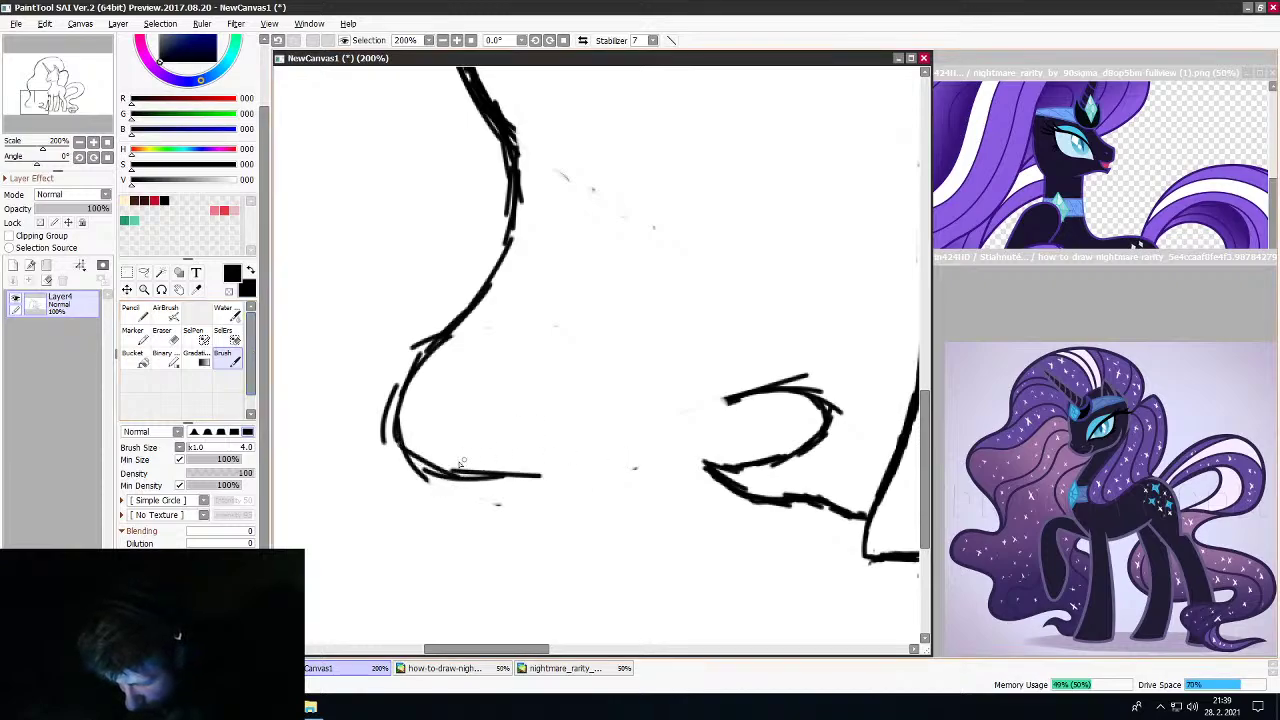
mouse_move(461, 463)
left_mouse_down()
mouse_move(530, 469)
mouse_move(777, 398)
mouse_move(508, 469)
mouse_move(425, 476)
left_mouse_up()
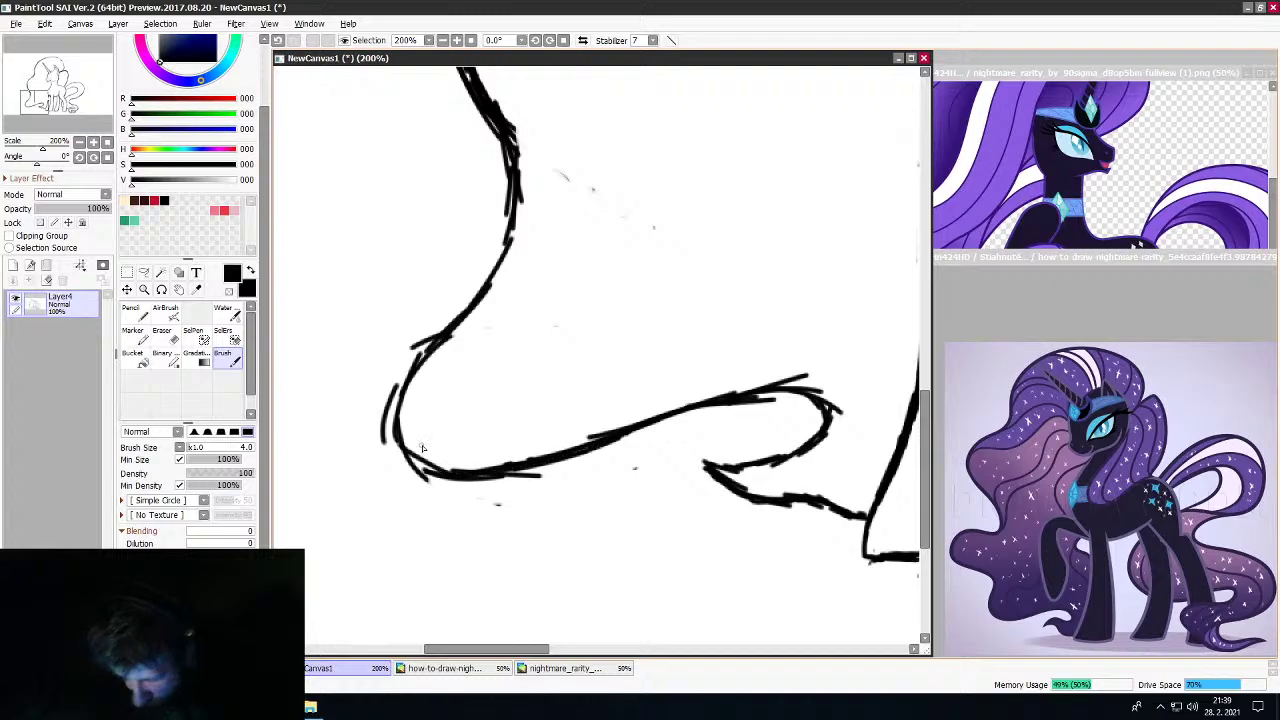
left_click(162, 340)
mouse_move(423, 357)
left_mouse_down()
mouse_move(400, 357)
mouse_move(392, 400)
left_mouse_up()
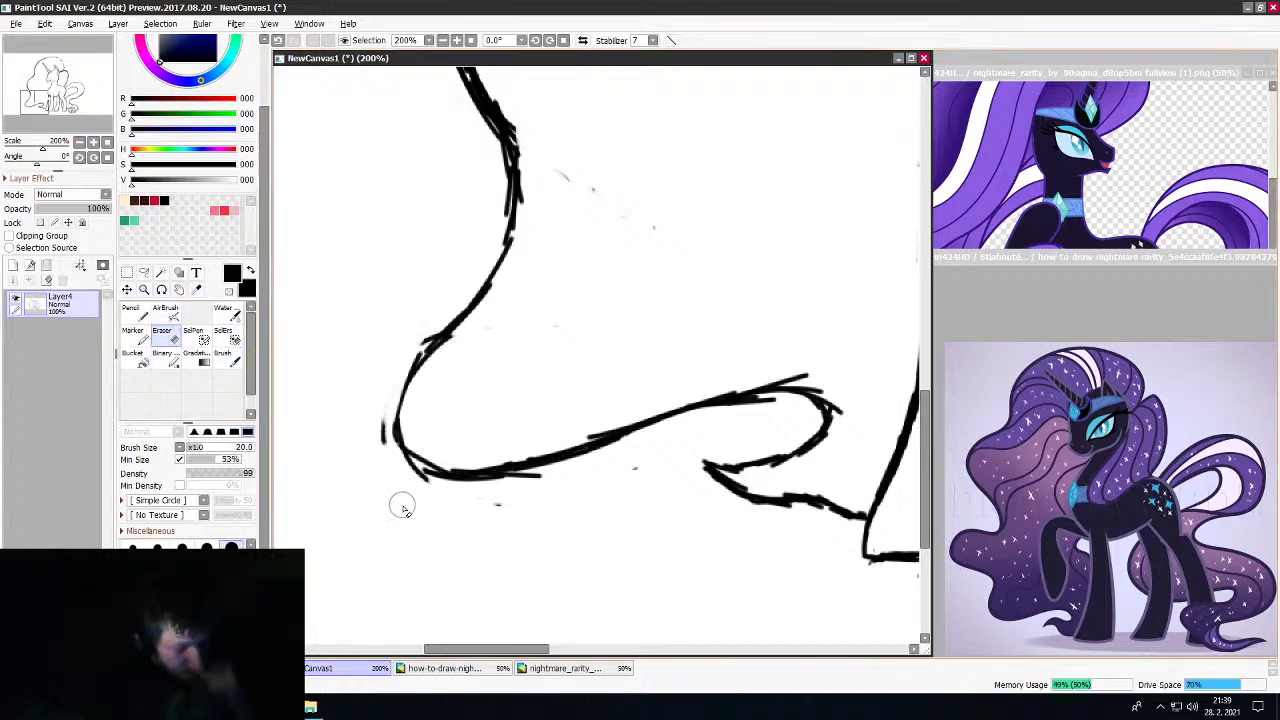
mouse_move(402, 508)
left_mouse_down()
mouse_move(369, 415)
mouse_move(436, 505)
mouse_move(512, 487)
left_mouse_up()
left_click(628, 471)
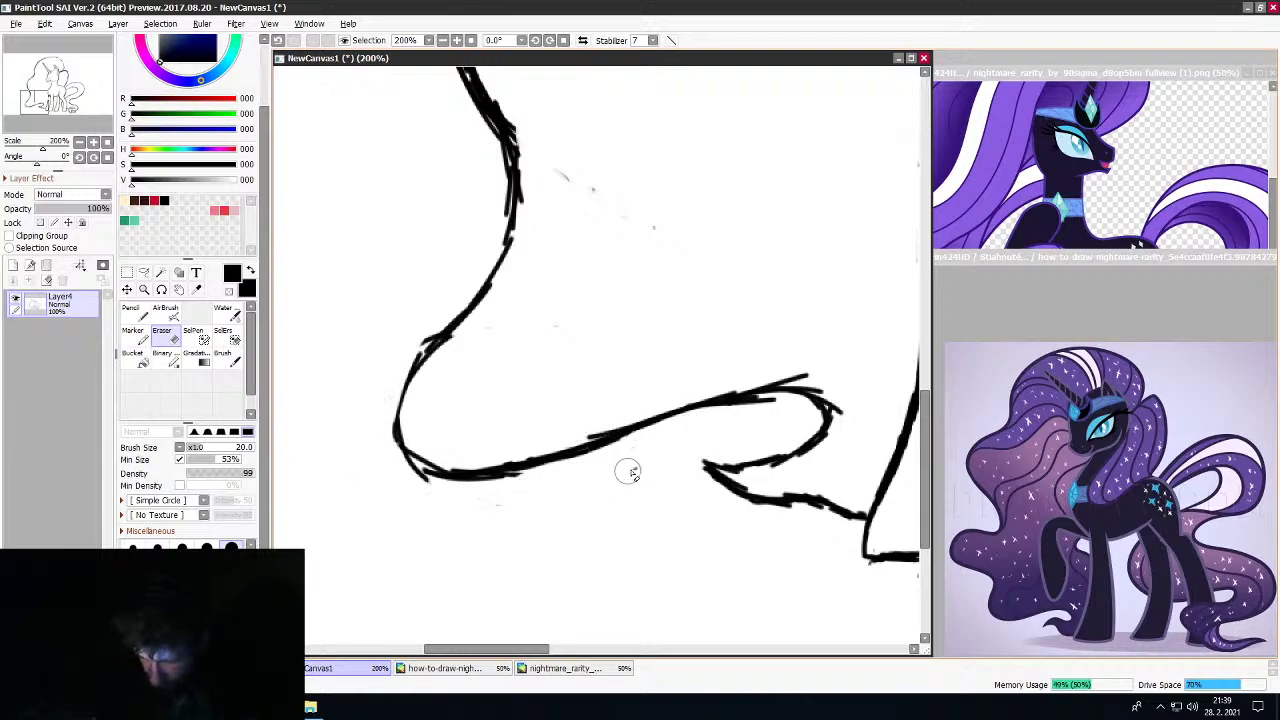
mouse_move(816, 376)
left_mouse_down()
mouse_move(789, 370)
mouse_move(851, 420)
left_mouse_up()
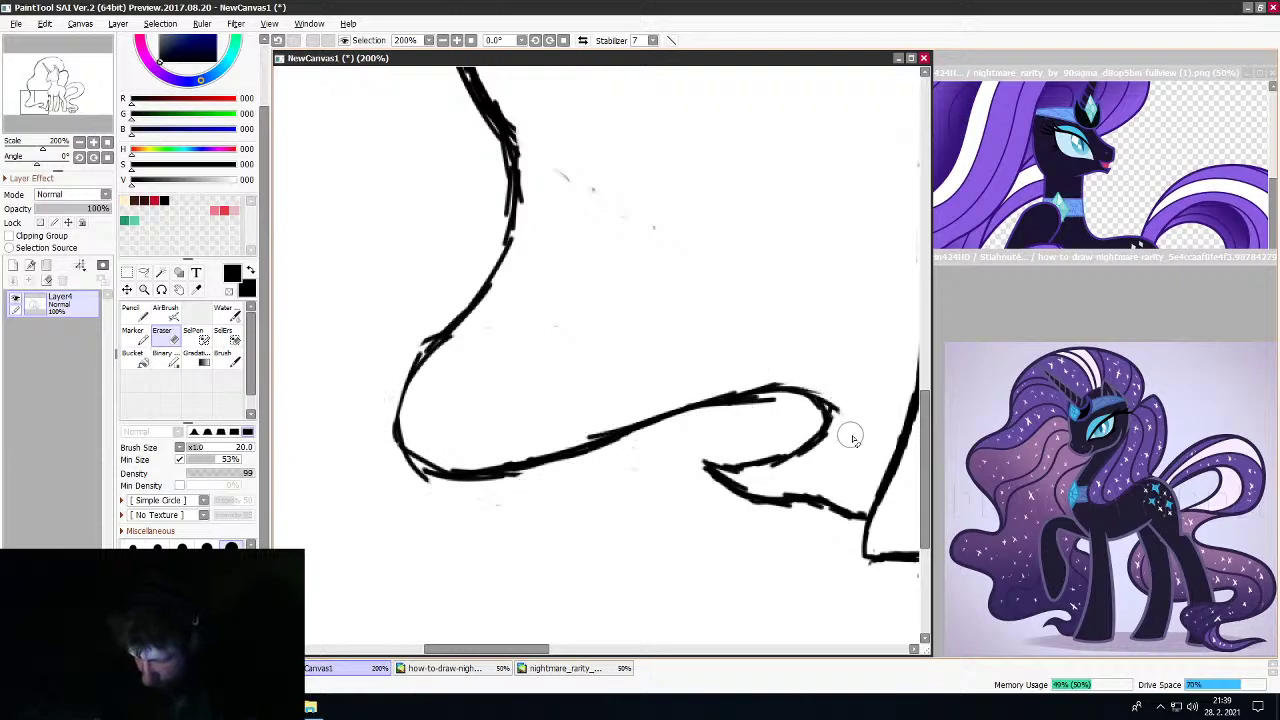
Draw a wavy strand line across the mane from the forehead below the horn to the notch in the mane's front outline
scroll(765, 343, "down", 12)
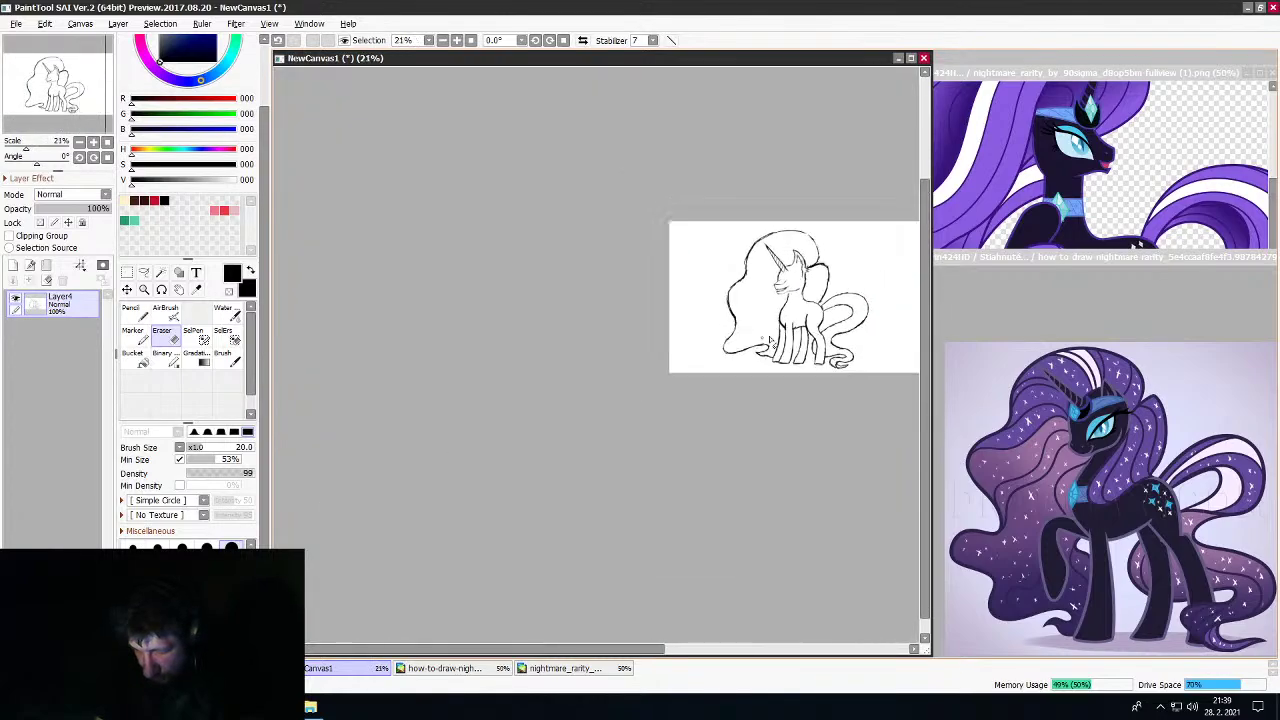
scroll(816, 303, "up", 7)
scroll(812, 252, "up", 3)
scroll(700, 270, "down", 3)
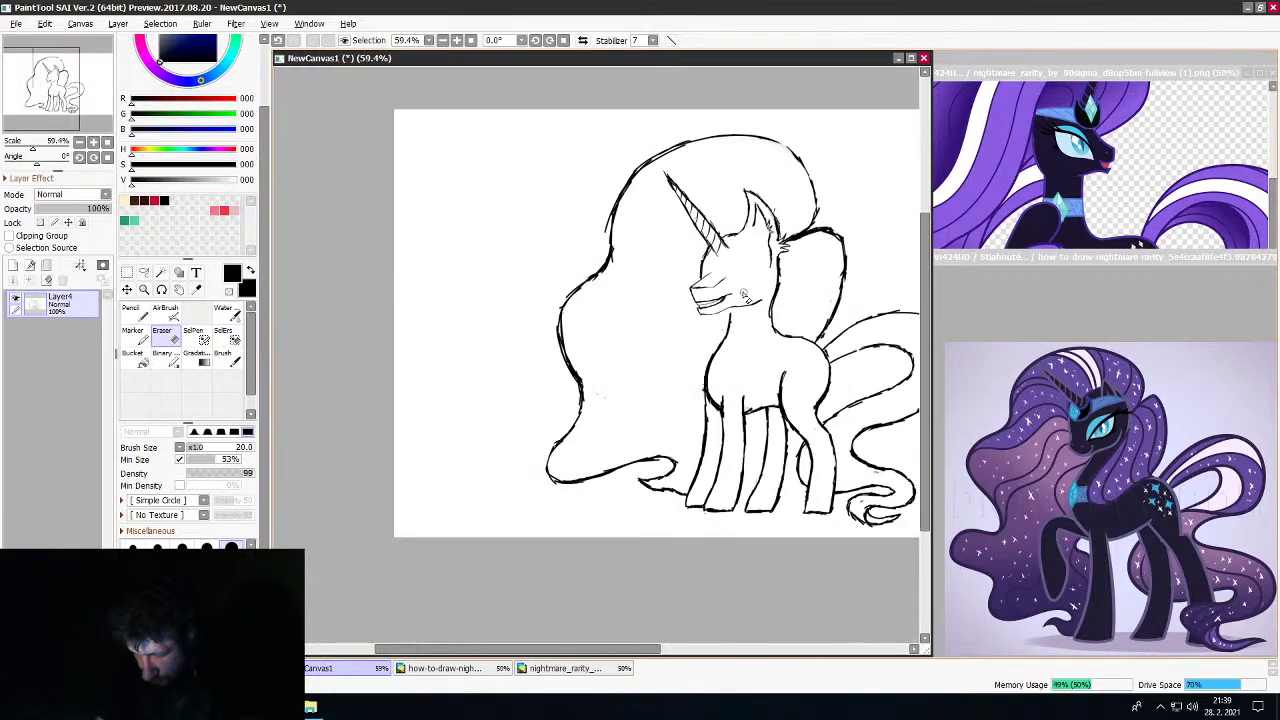
scroll(605, 278, "up", 3)
scroll(605, 278, "down", 4)
scroll(563, 254, "up", 4)
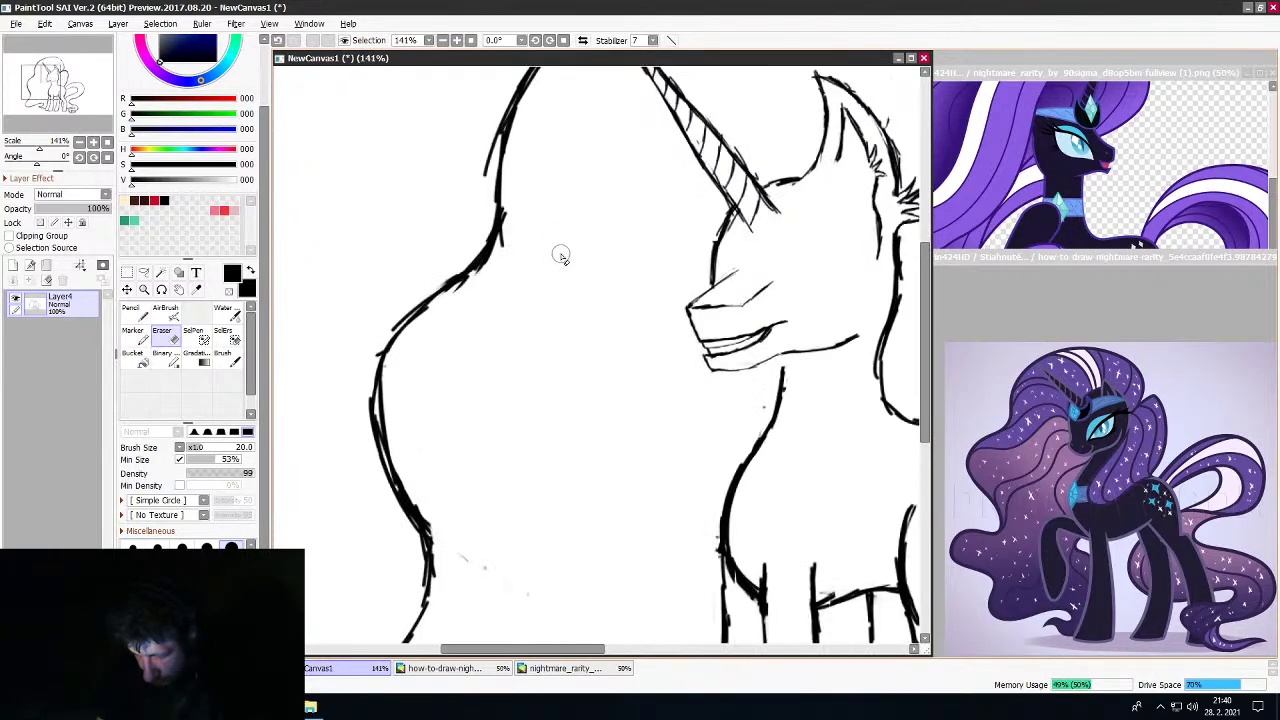
left_click(234, 359)
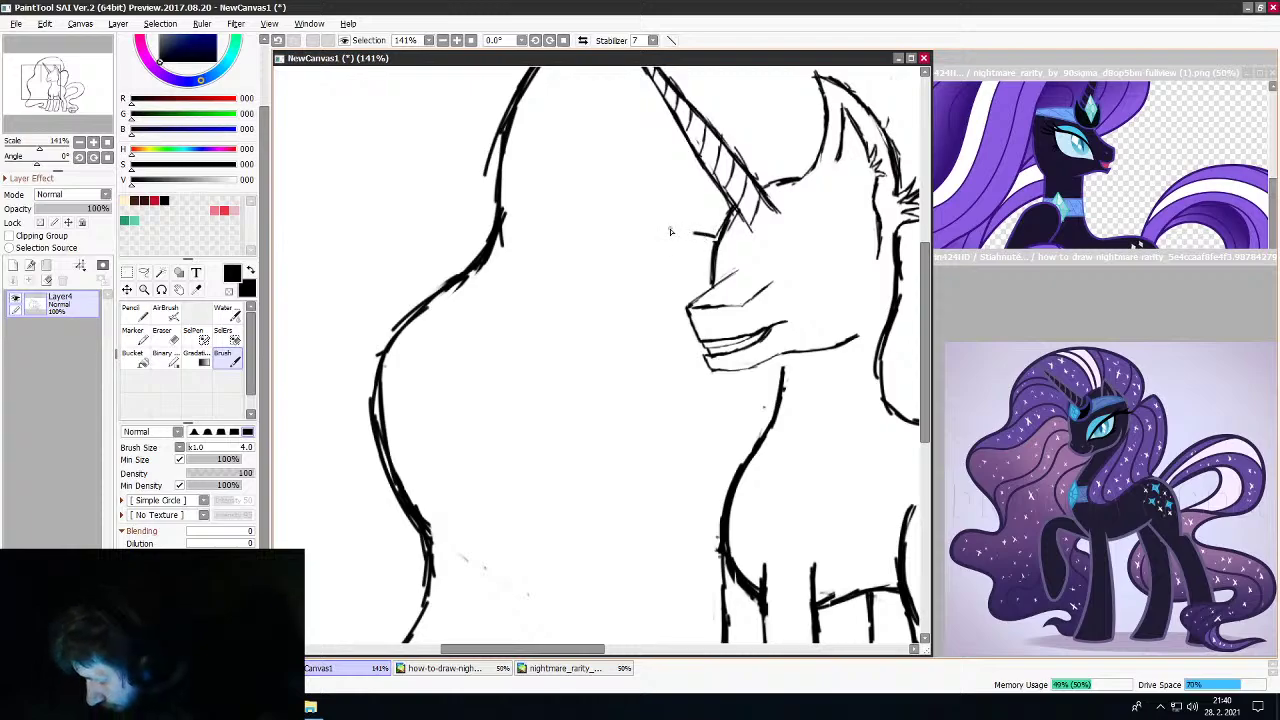
left_click_drag(681, 223, 706, 232)
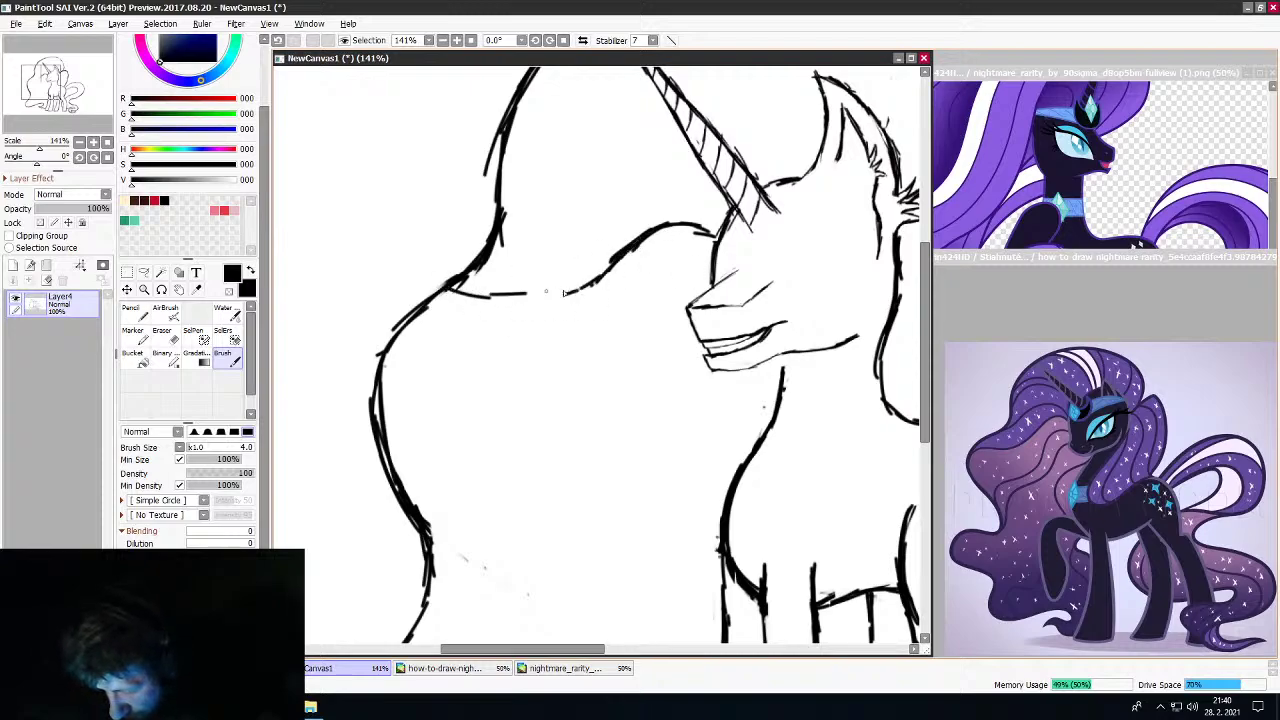
left_click_drag(490, 296, 580, 288)
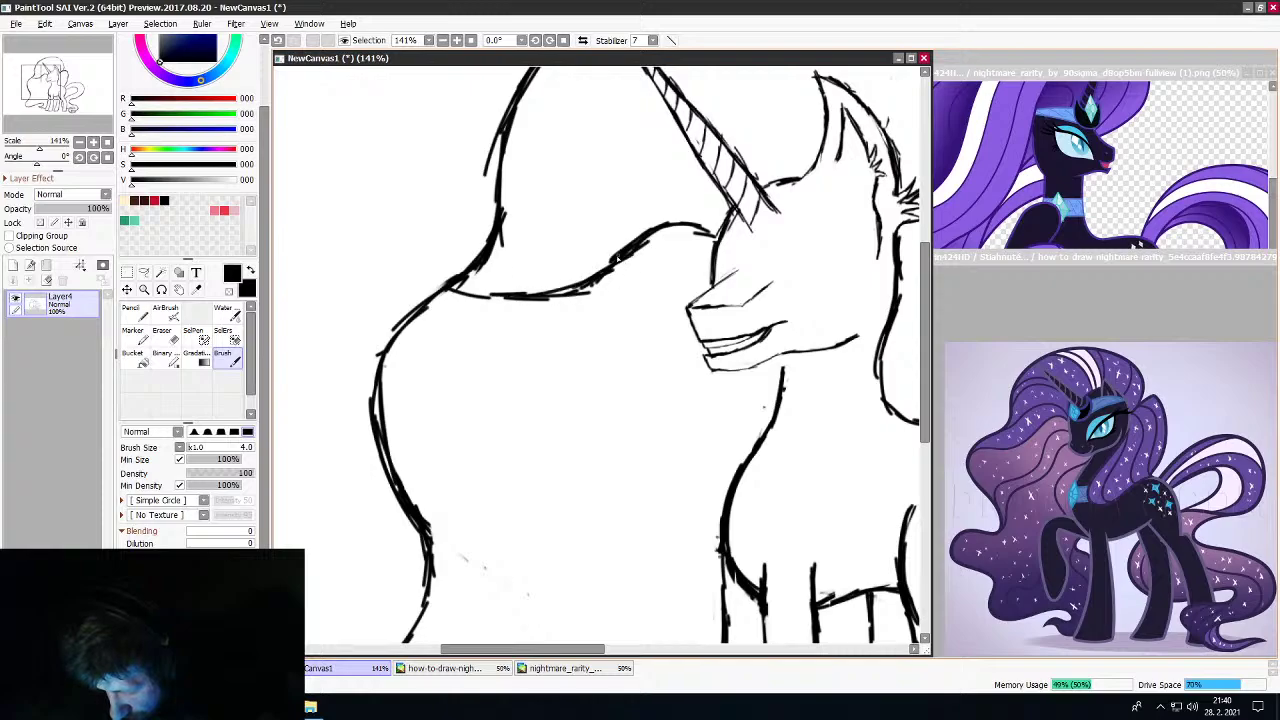
Draw a second strand line below the first, from above the muzzle down to the mane's front outline, and thicken its joins
scroll(735, 230, "down", 4)
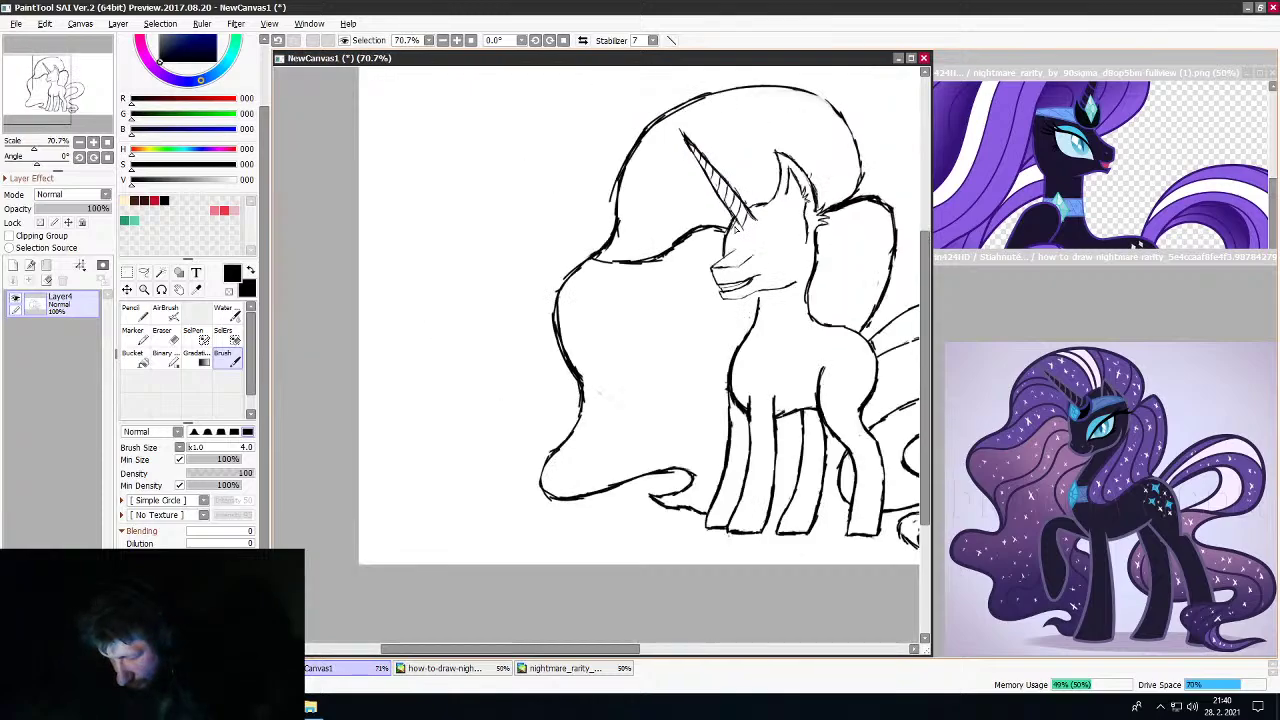
scroll(695, 255, "up", 4)
scroll(695, 255, "down", 1)
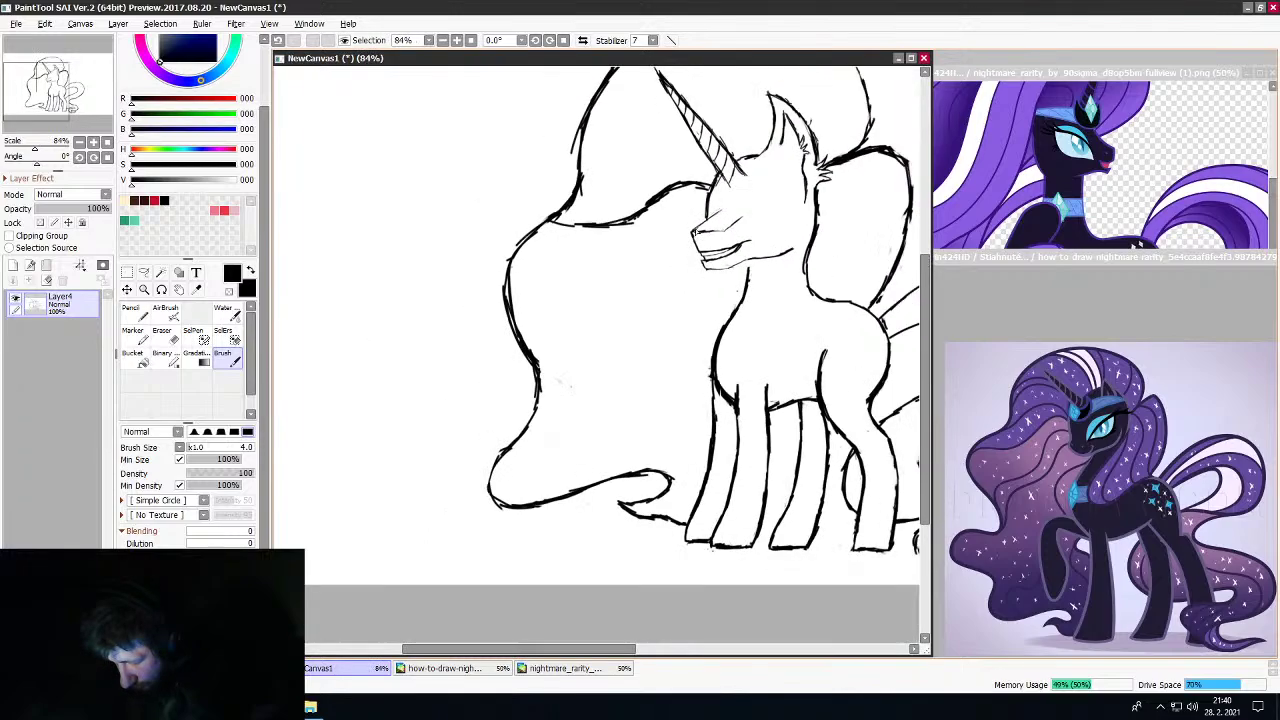
scroll(686, 212, "up", 4)
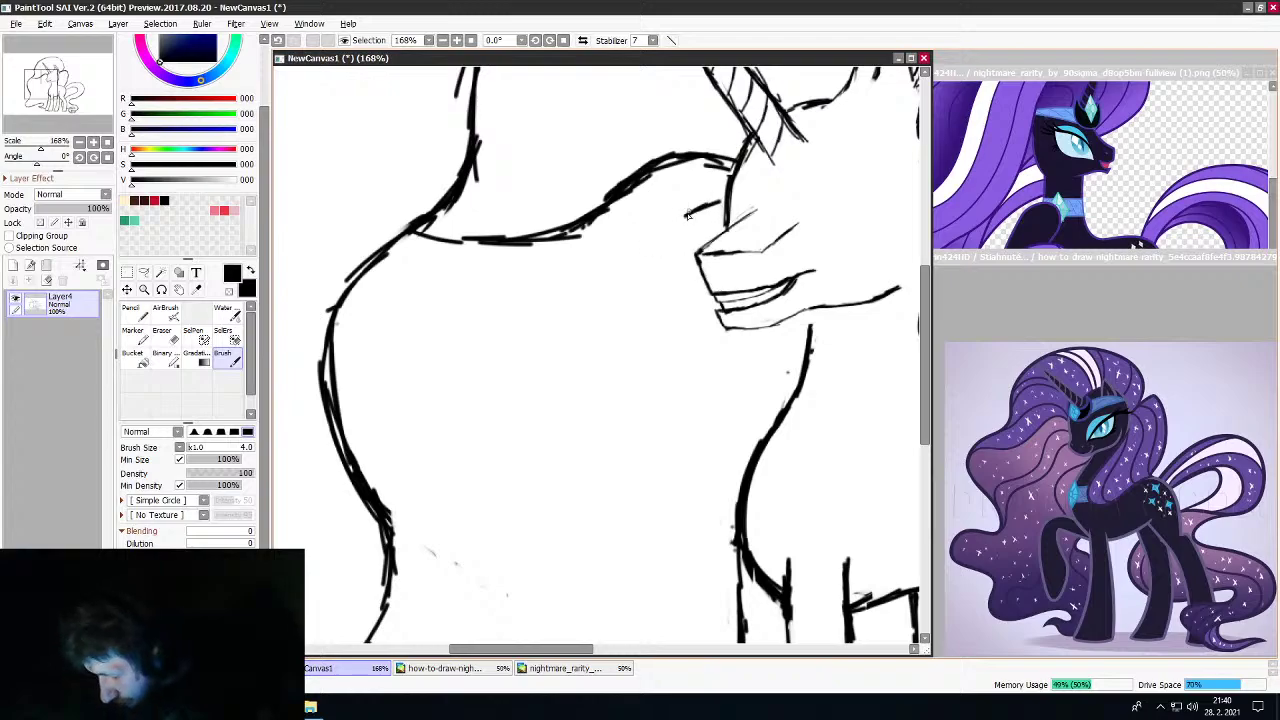
left_click_drag(660, 237, 688, 211)
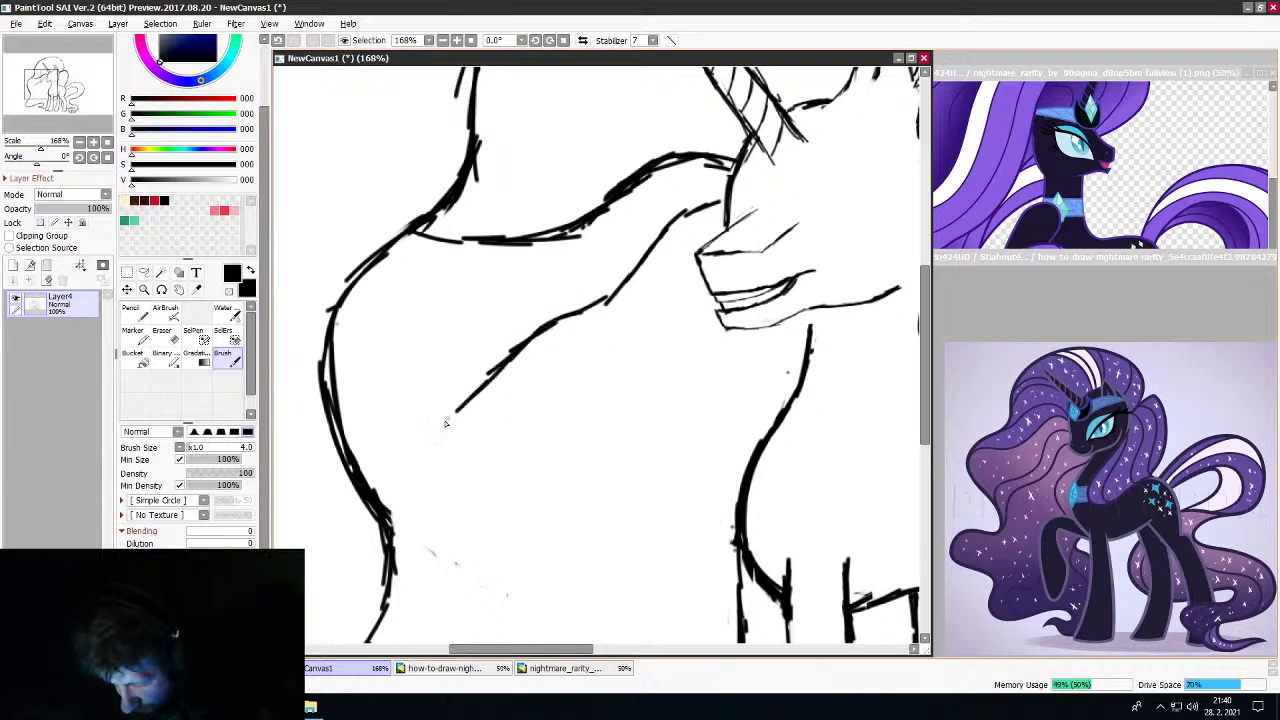
mouse_move(355, 452)
left_mouse_down()
mouse_move(452, 410)
mouse_move(556, 326)
left_mouse_up()
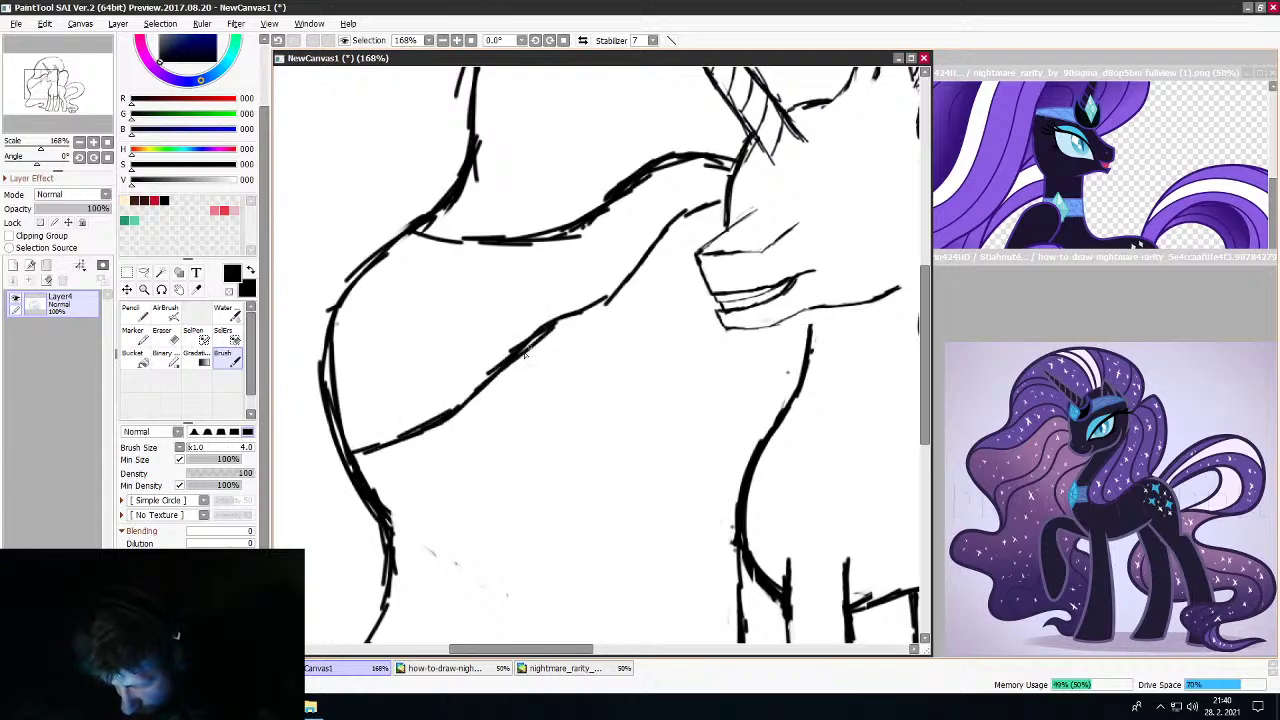
left_click_drag(624, 286, 674, 230)
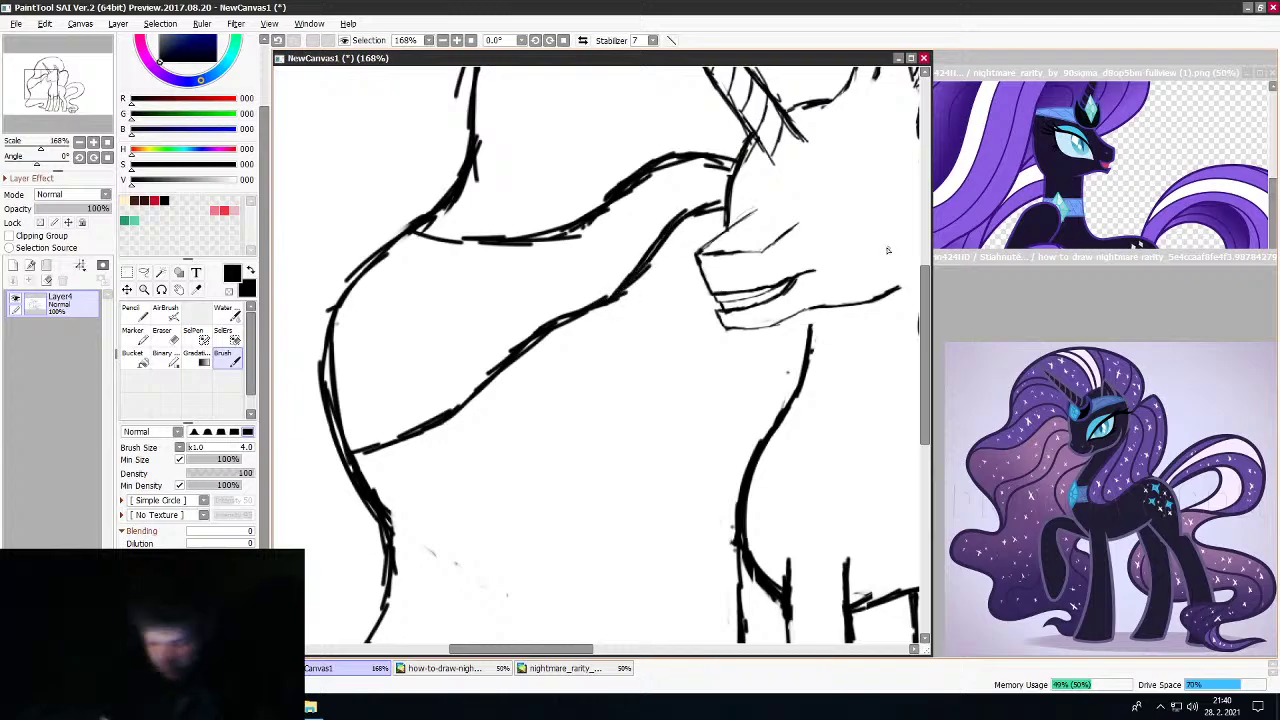
Draw a third wavy strand line from the tip of the muzzle down to the lower part of the mane's front outline
scroll(754, 282, "down", 5)
scroll(760, 284, "up", 5)
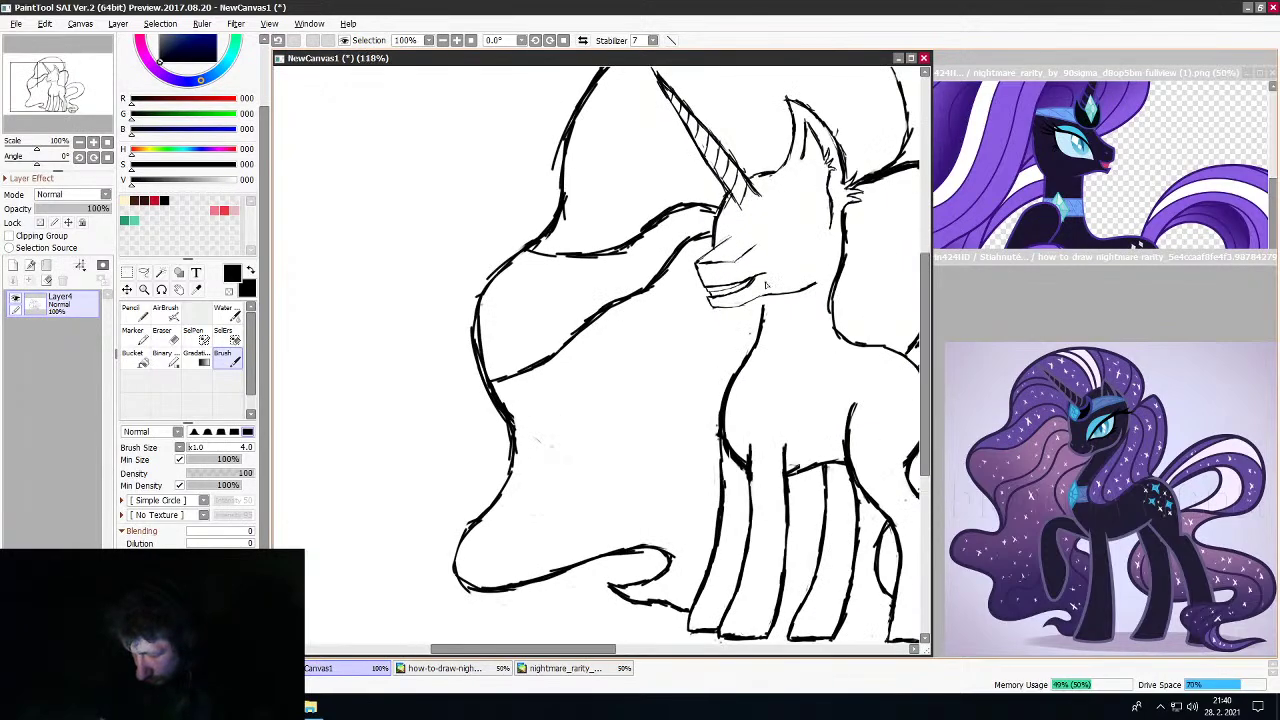
scroll(766, 286, "up", 1)
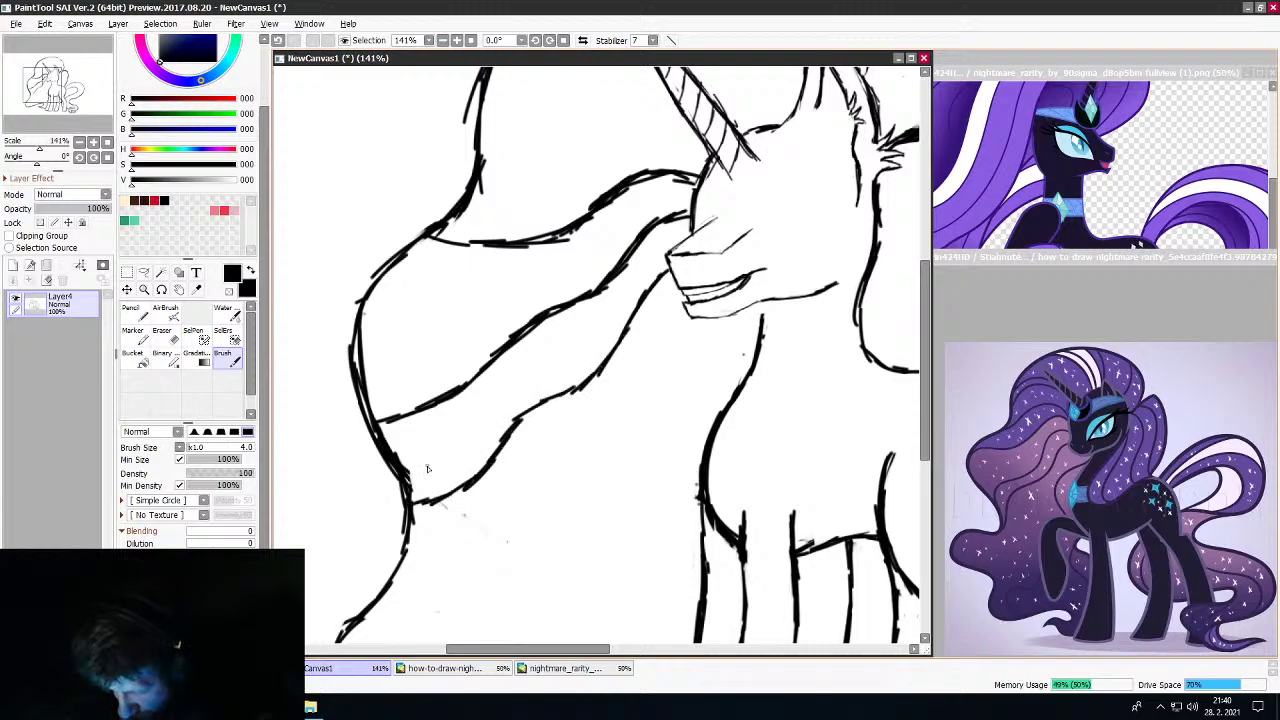
Draw a curved mane lock bulging in front of the neck and chest, from below the jaw to the top of the front leg
scroll(631, 357, "down", 4)
scroll(650, 400, "up", 3)
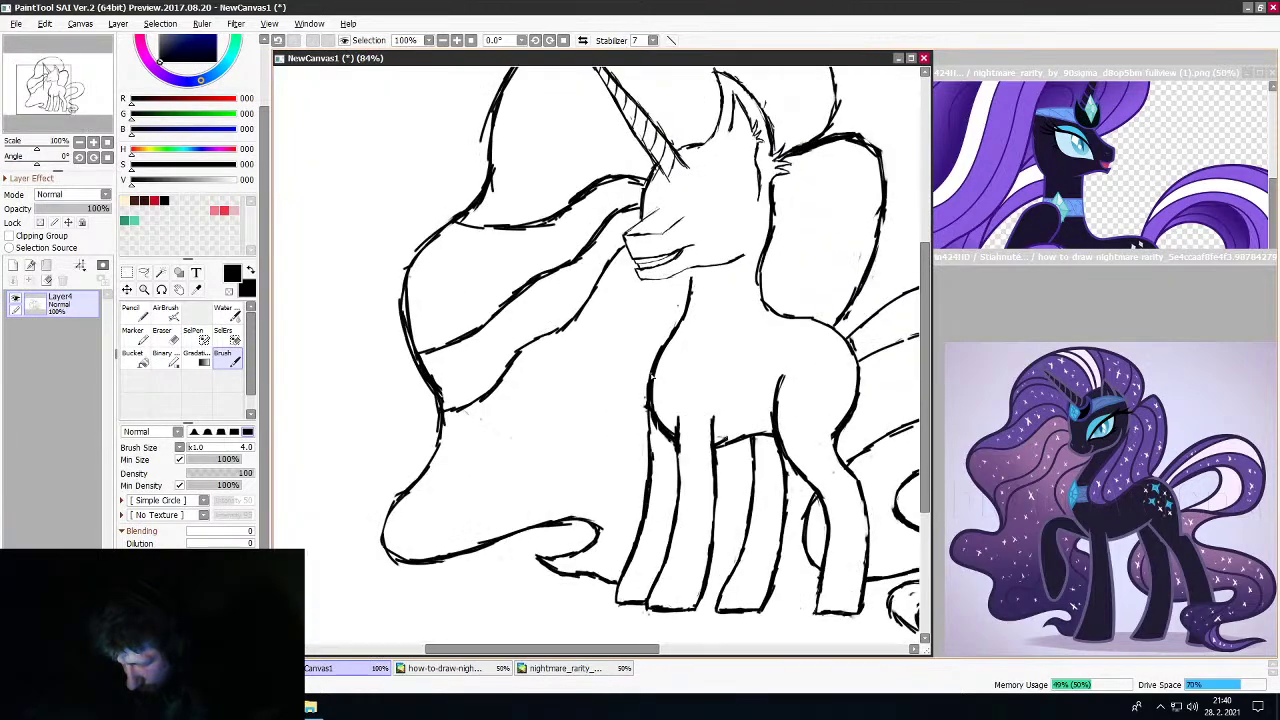
scroll(666, 423, "up", 2)
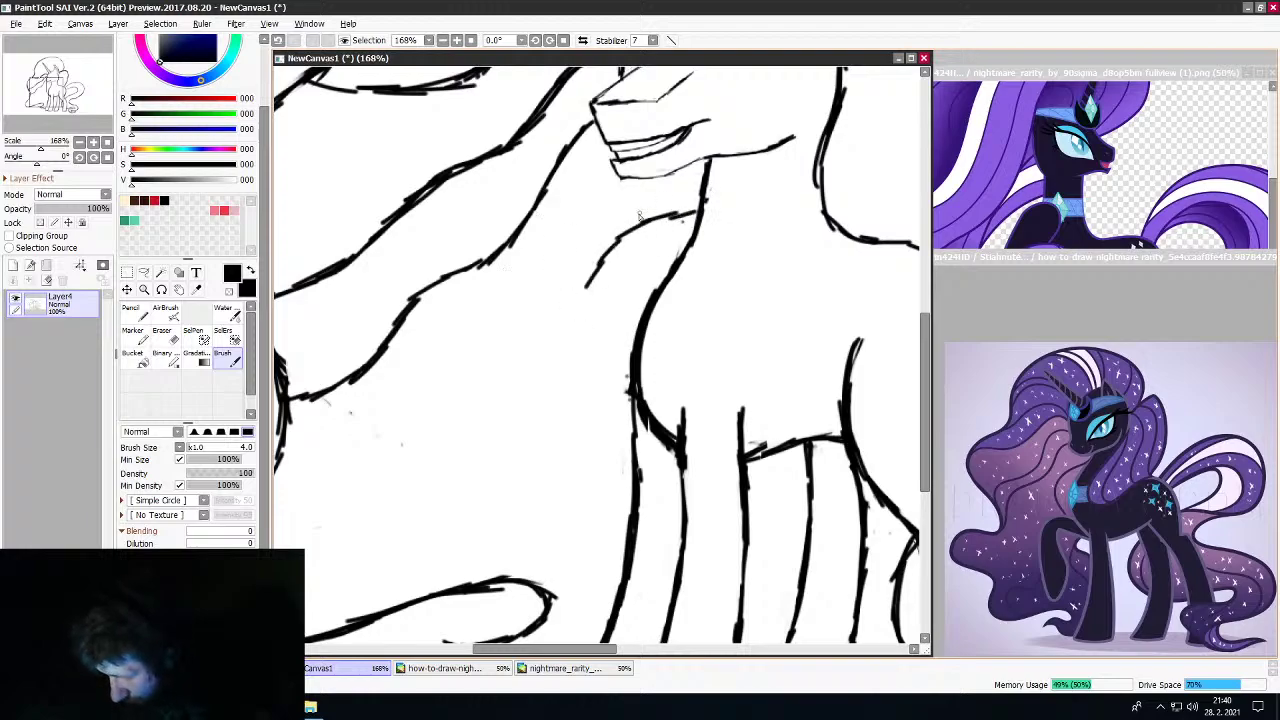
left_click_drag(584, 288, 571, 352)
mouse_move(594, 406)
left_mouse_down()
mouse_move(635, 444)
mouse_move(612, 434)
mouse_move(581, 371)
mouse_move(576, 322)
mouse_move(598, 270)
mouse_move(700, 211)
left_mouse_up()
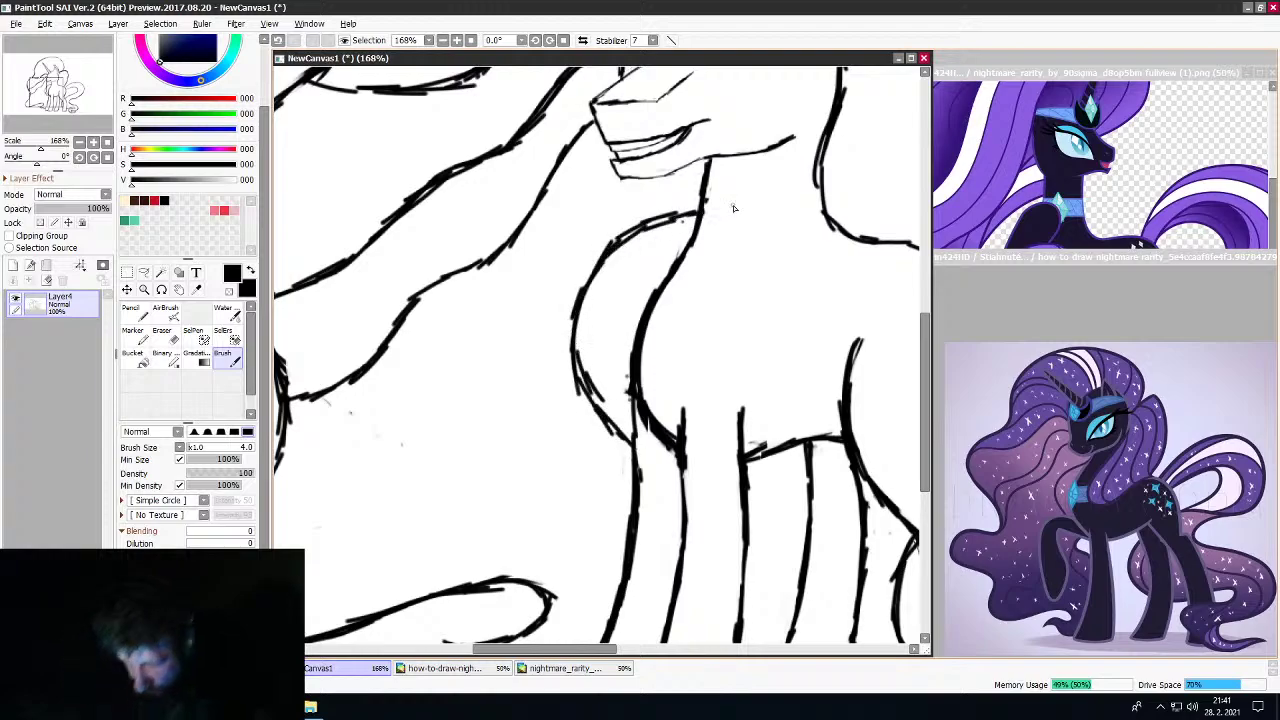
Draw three curved strand lines to the mane's front outline, from the horn's base, its upper edge and its tip
scroll(733, 207, "down", 13)
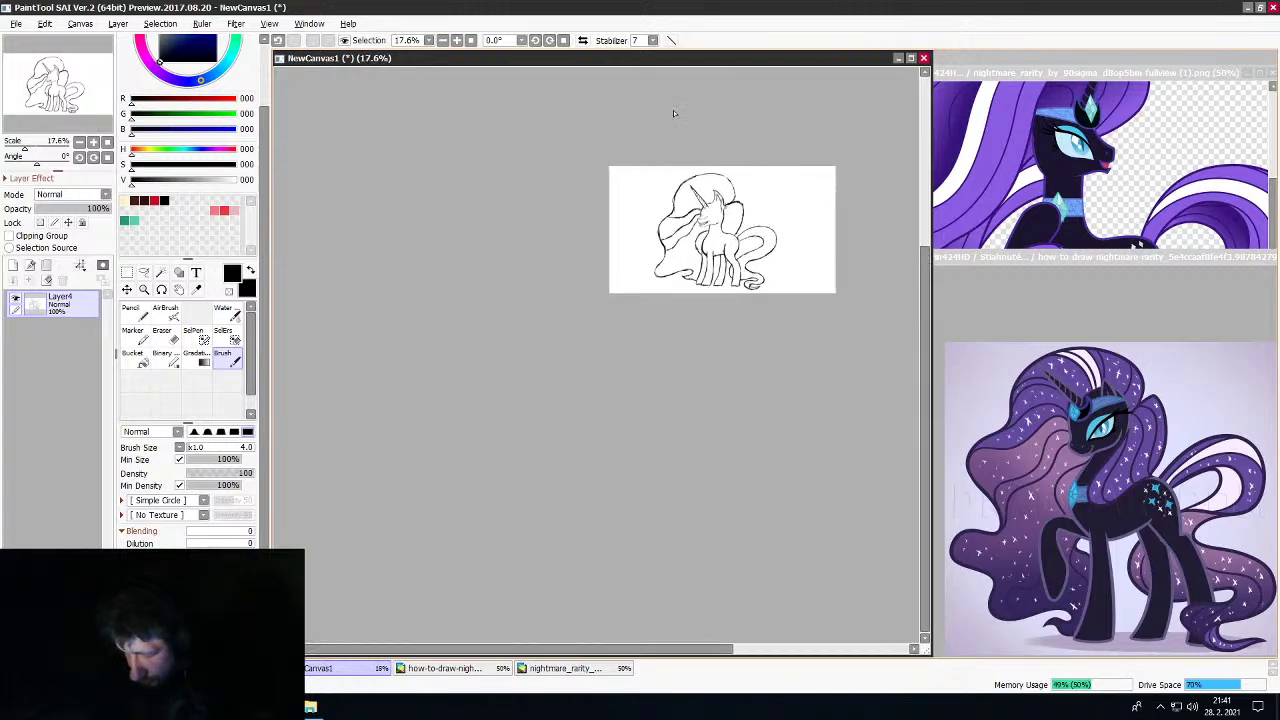
scroll(674, 113, "up", 14)
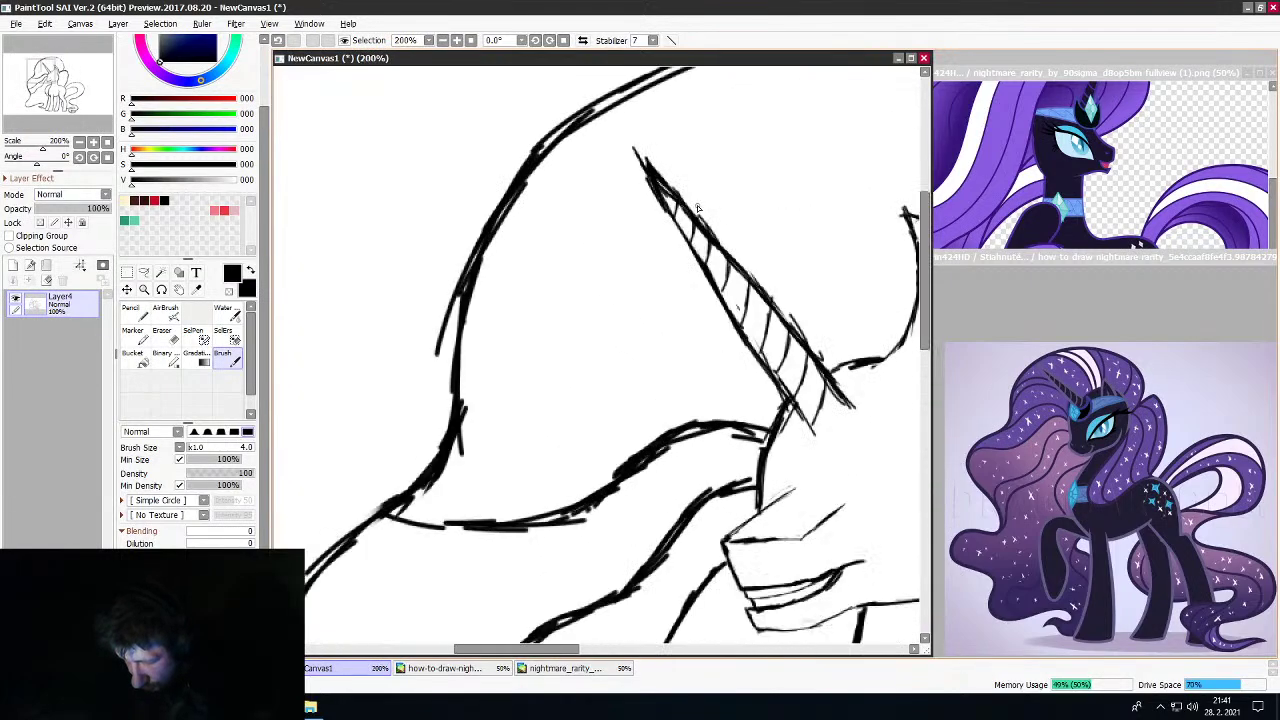
scroll(698, 208, "up", 1)
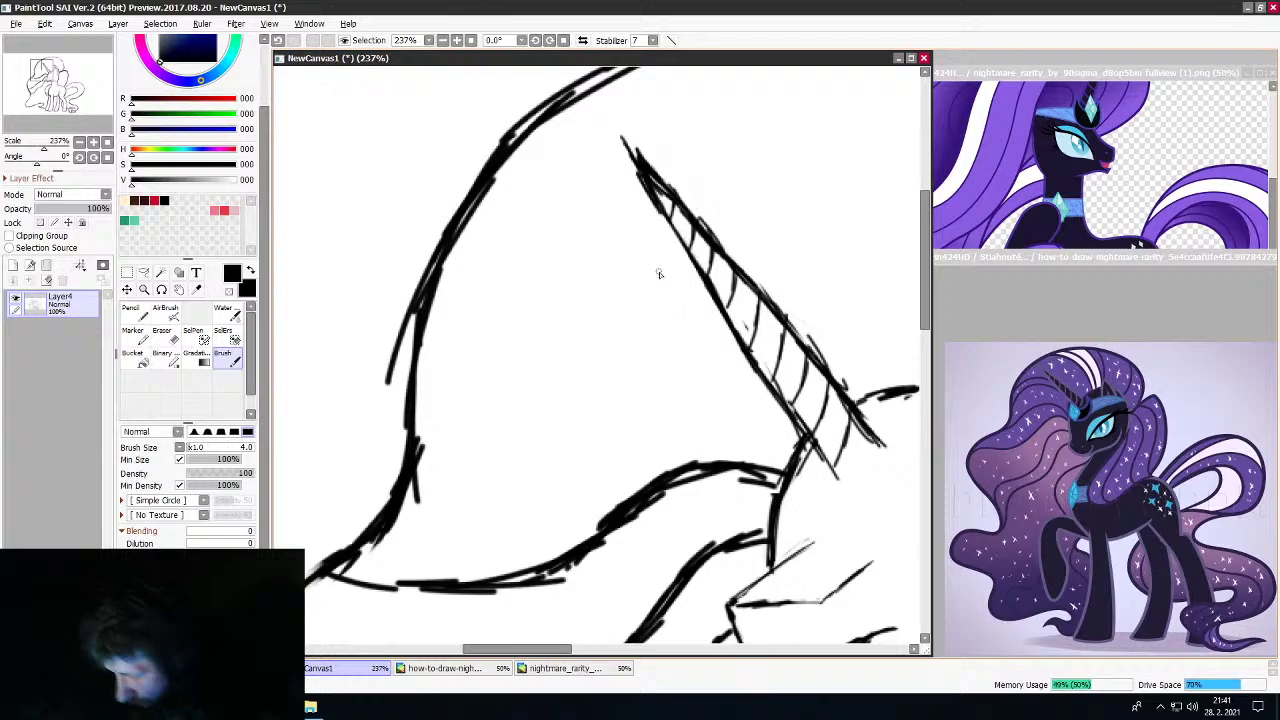
mouse_move(785, 471)
left_mouse_down()
mouse_move(732, 470)
mouse_move(781, 461)
mouse_move(722, 418)
mouse_move(665, 408)
mouse_move(412, 460)
left_mouse_up()
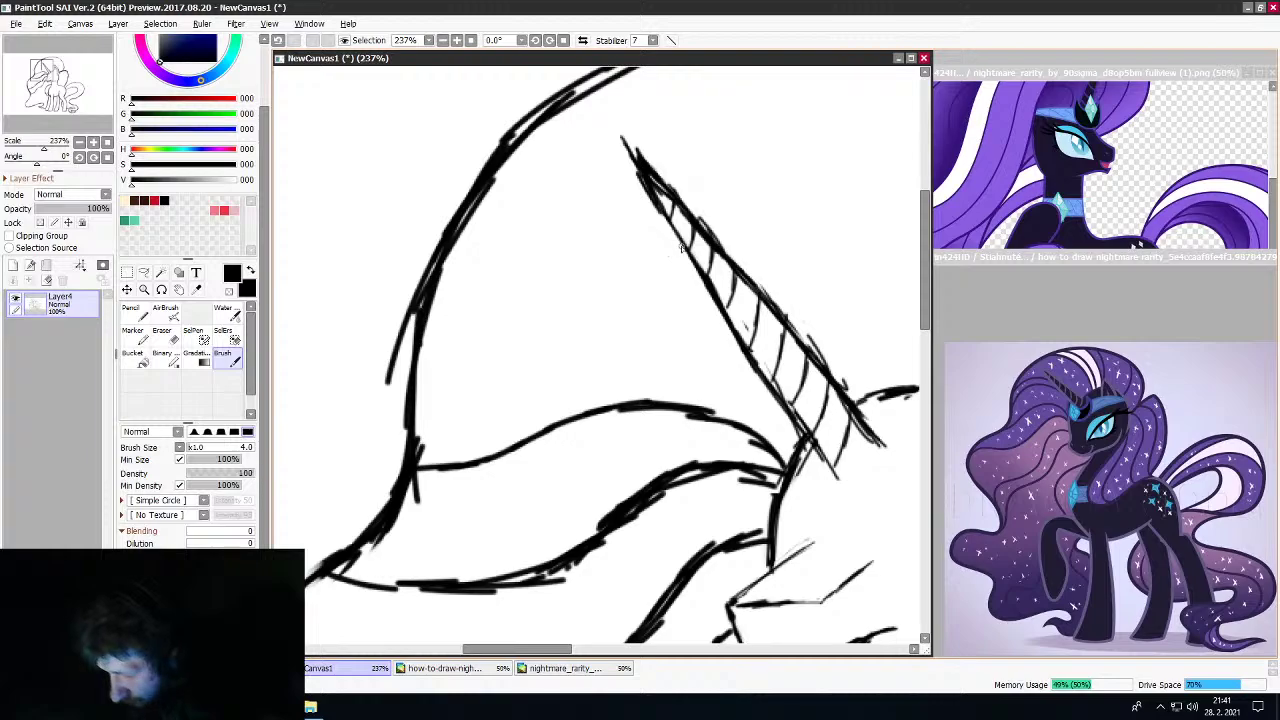
mouse_move(678, 236)
left_mouse_down()
mouse_move(565, 238)
mouse_move(480, 275)
mouse_move(405, 340)
left_mouse_up()
mouse_move(638, 160)
left_mouse_down()
mouse_move(568, 158)
mouse_move(496, 190)
mouse_move(472, 224)
left_mouse_up()
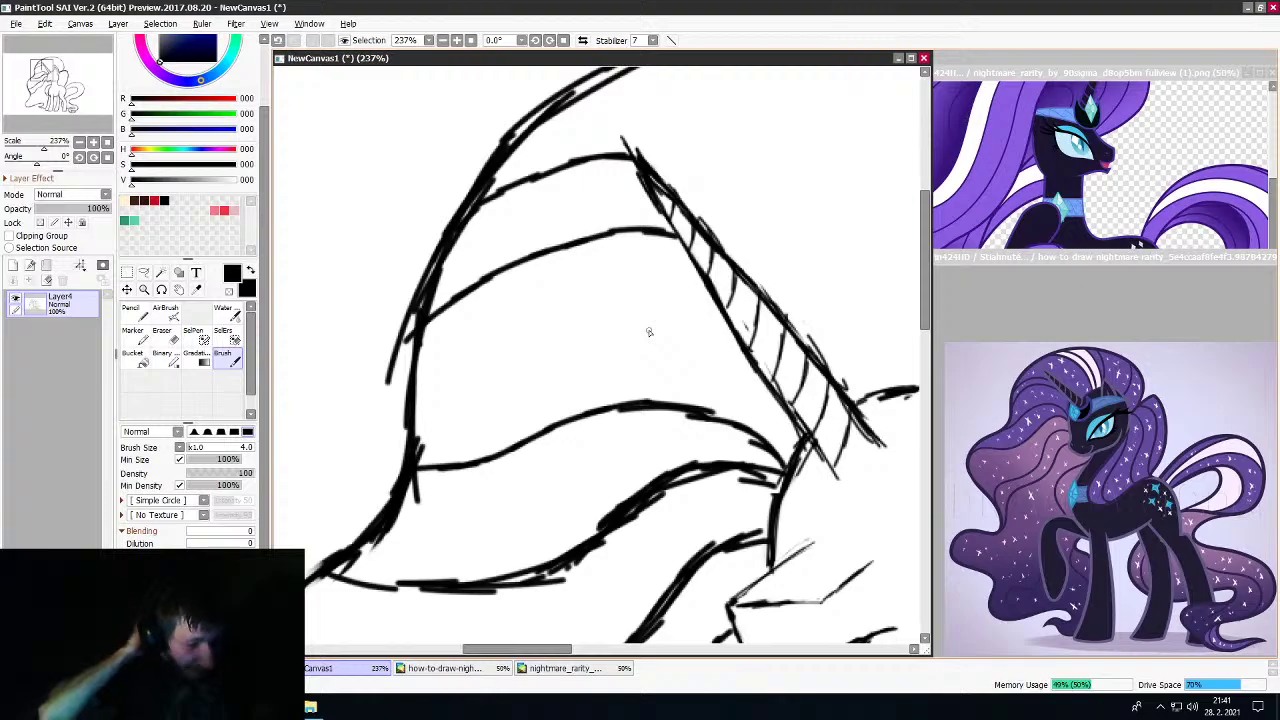
Thicken the strand line starting at the horn's tip and erase its uneven lower edge to smooth the curve
scroll(649, 332, "down", 4)
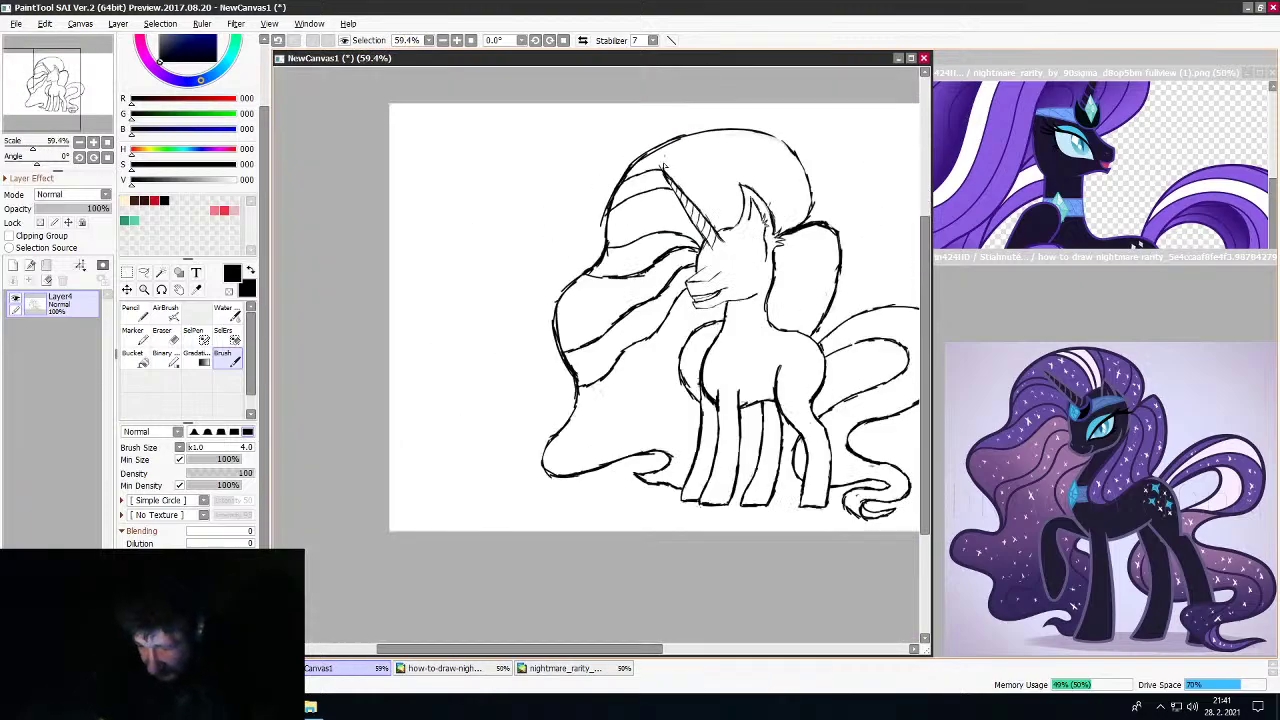
scroll(663, 167, "up", 8)
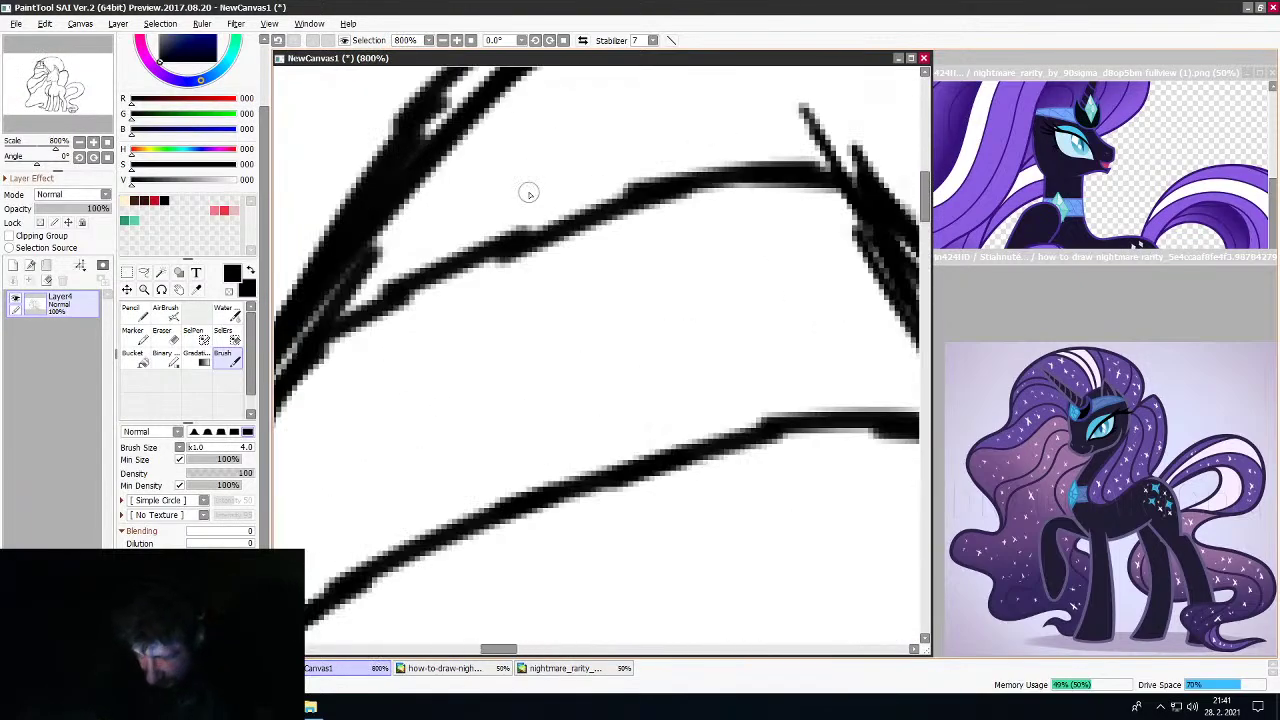
mouse_move(805, 172)
left_mouse_down()
mouse_move(550, 206)
mouse_move(390, 282)
left_mouse_up()
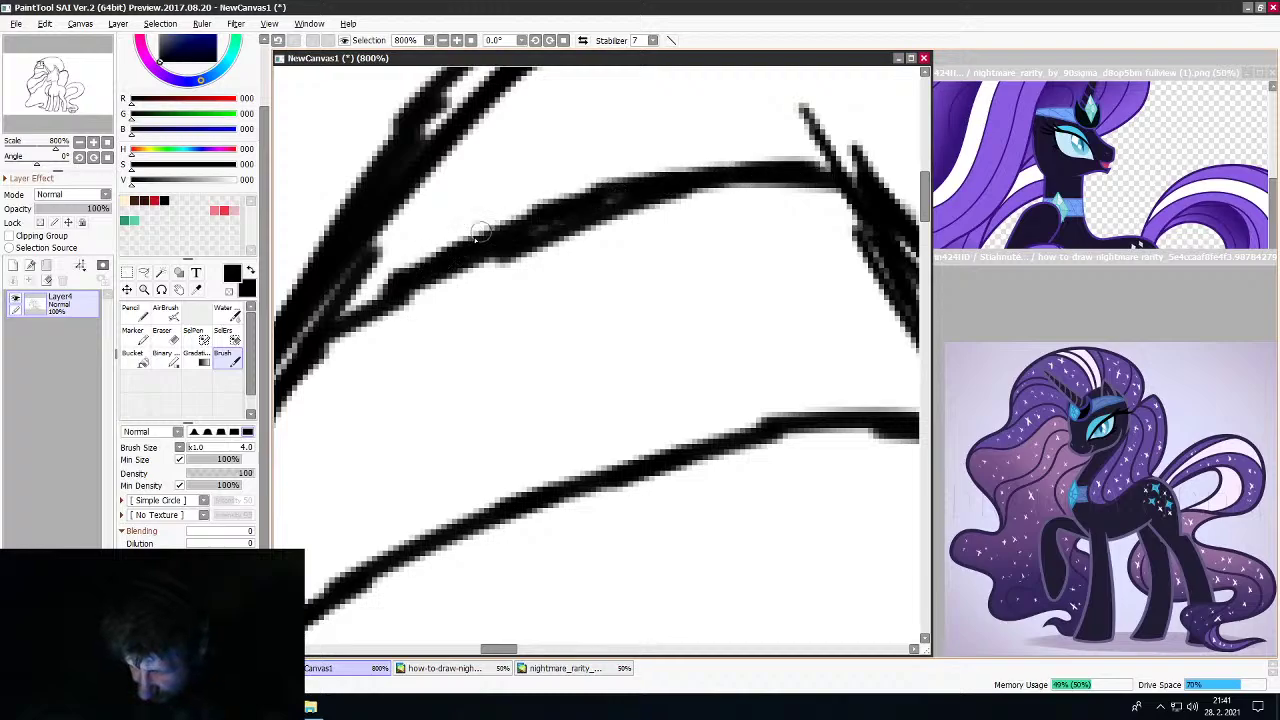
mouse_move(480, 232)
left_mouse_down()
mouse_move(325, 345)
mouse_move(528, 210)
mouse_move(826, 176)
left_mouse_up()
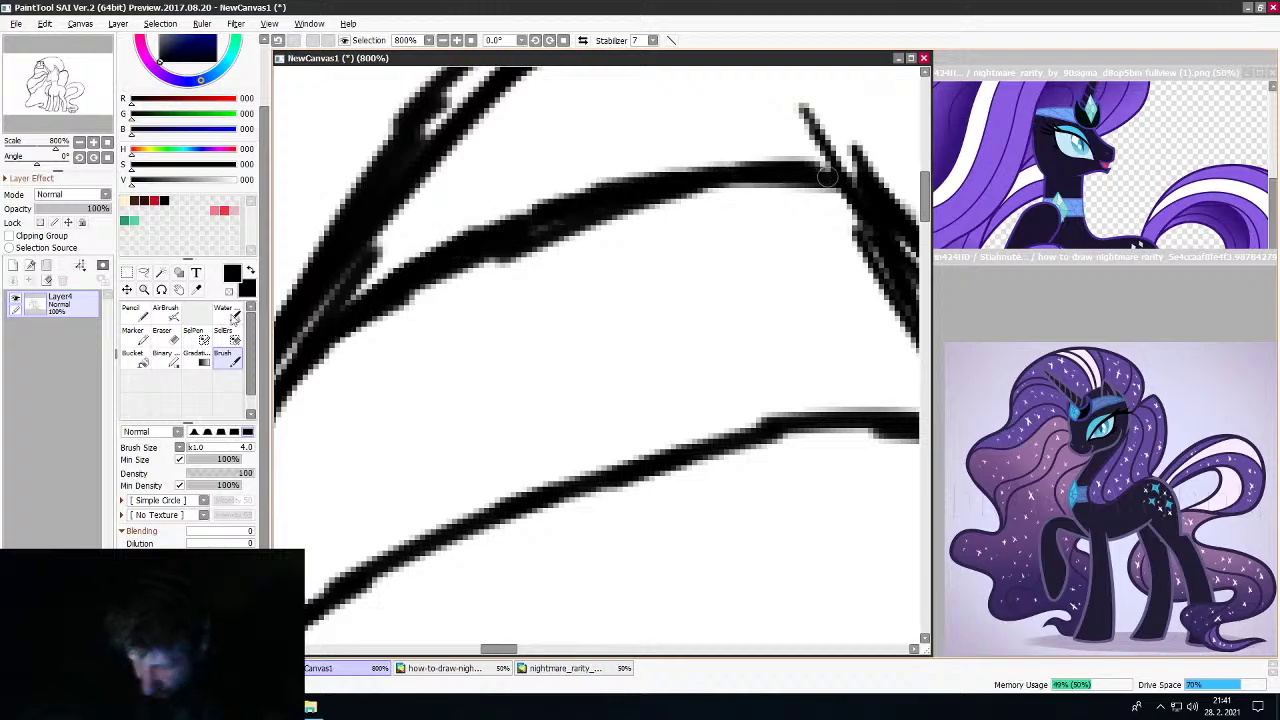
key("e")
mouse_move(809, 220)
left_mouse_down()
mouse_move(700, 221)
mouse_move(758, 197)
mouse_move(632, 223)
mouse_move(414, 337)
left_mouse_up()
Draw a curved strand line from the forehead just behind the horn's base up to the mane's top outline
scroll(545, 262, "down", 8)
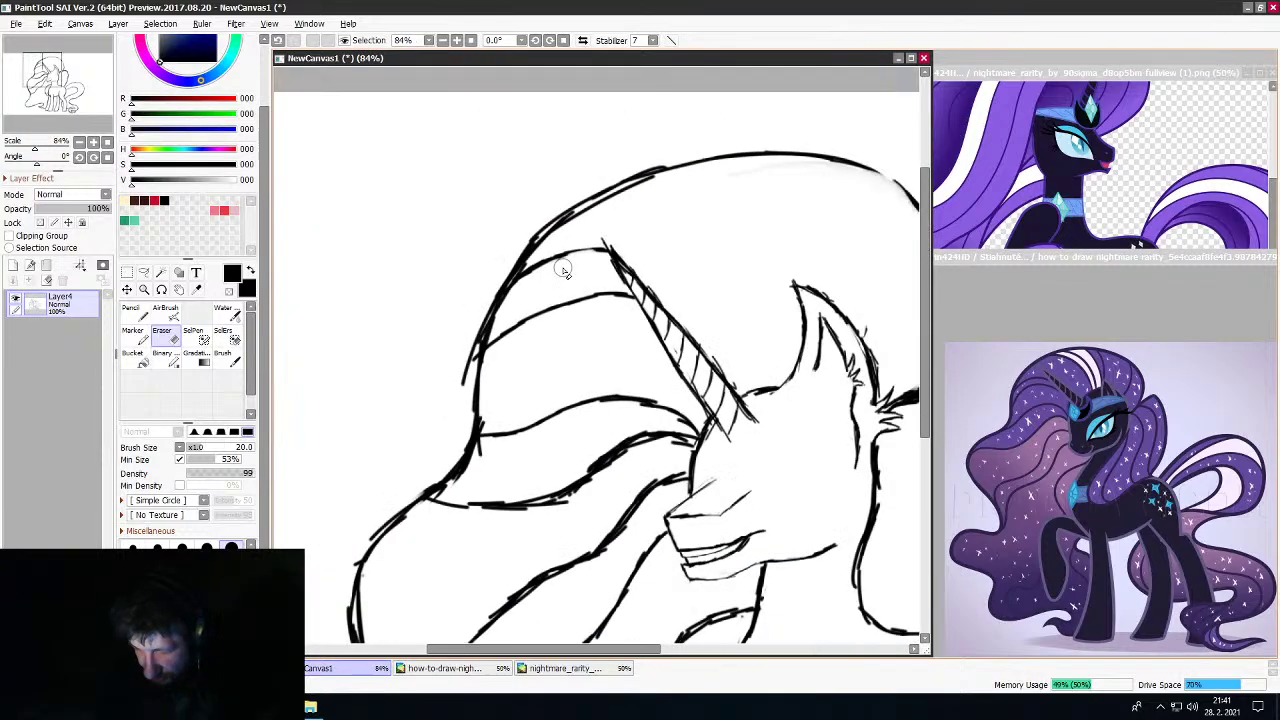
scroll(621, 238, "up", 4)
scroll(630, 242, "down", 2)
scroll(674, 251, "down", 3)
scroll(690, 257, "up", 3)
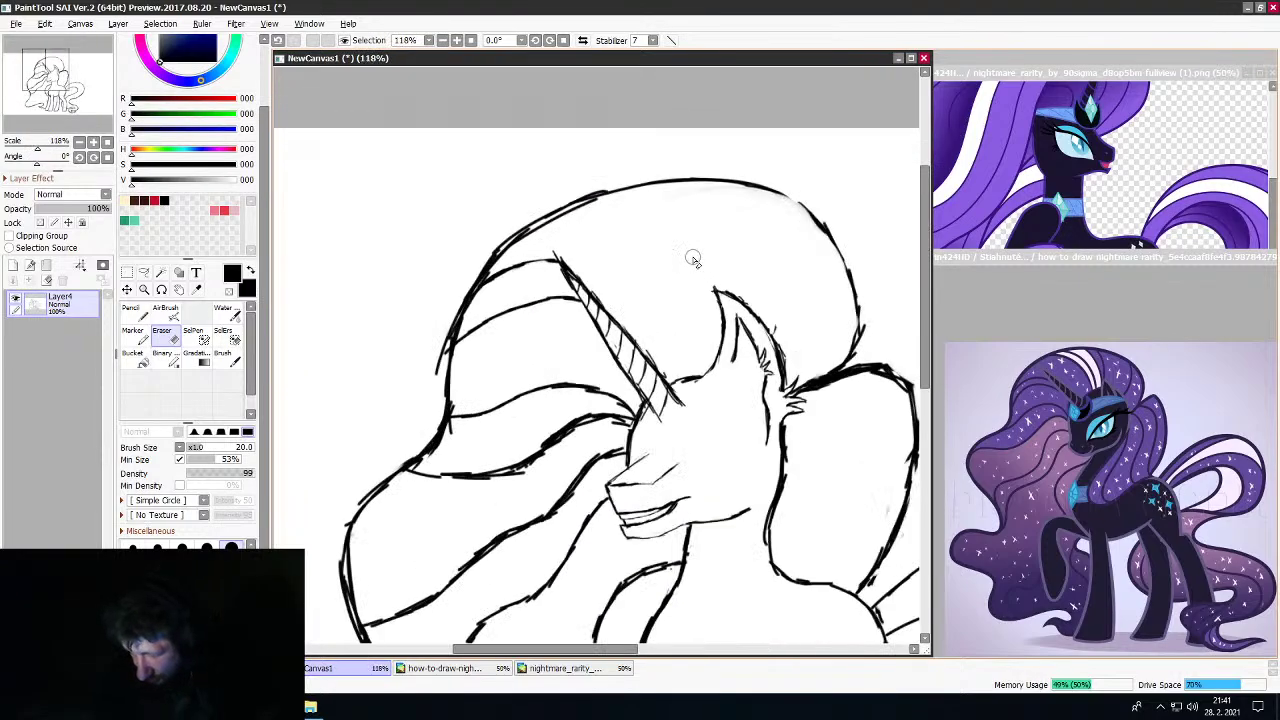
scroll(695, 262, "down", 2)
scroll(720, 305, "up", 6)
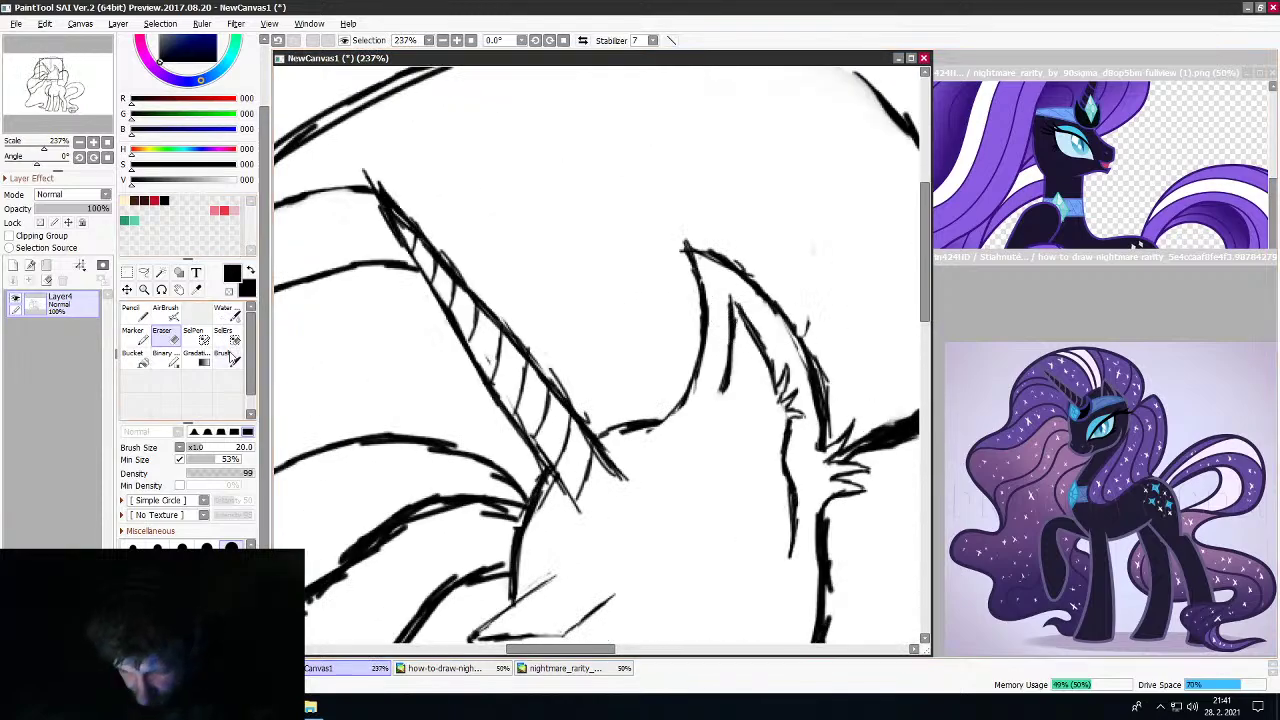
key("b")
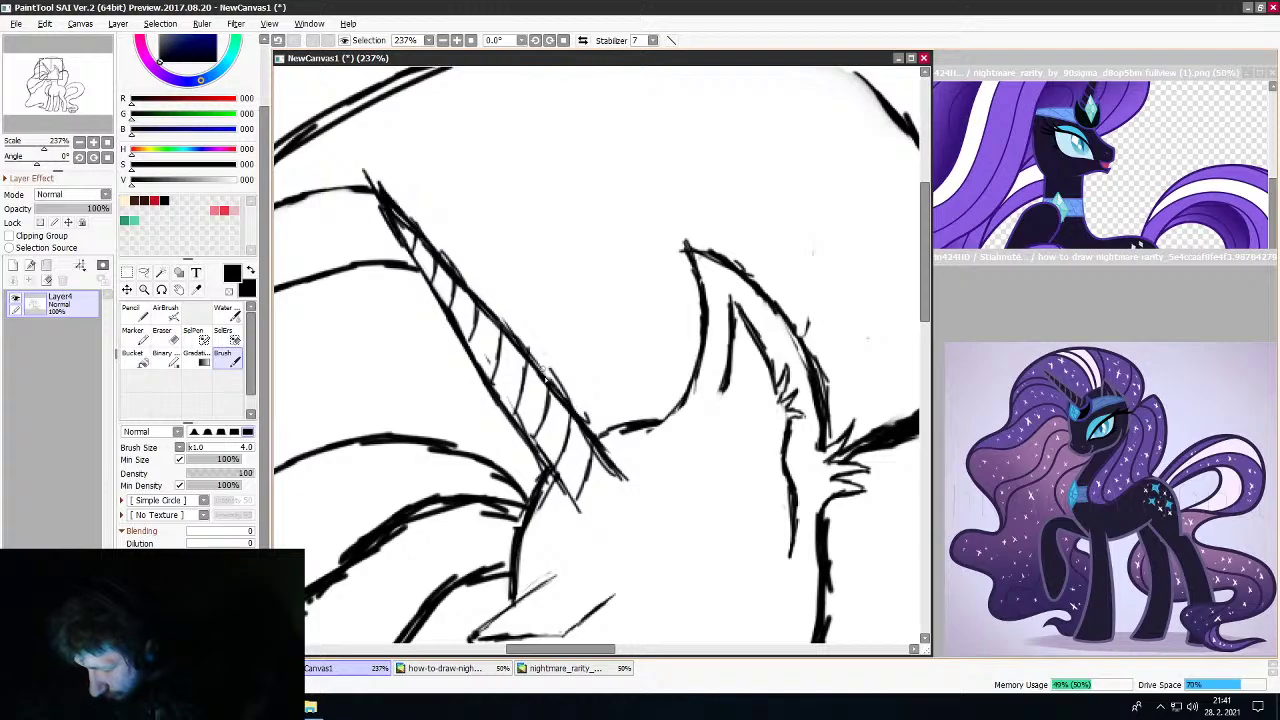
mouse_move(610, 422)
left_mouse_down()
mouse_move(621, 293)
mouse_move(621, 346)
mouse_move(591, 208)
left_mouse_up()
mouse_move(617, 340)
left_mouse_down()
mouse_move(589, 190)
mouse_move(535, 97)
left_mouse_up()
scroll(536, 99, "down", 3)
scroll(540, 95, "down", 4)
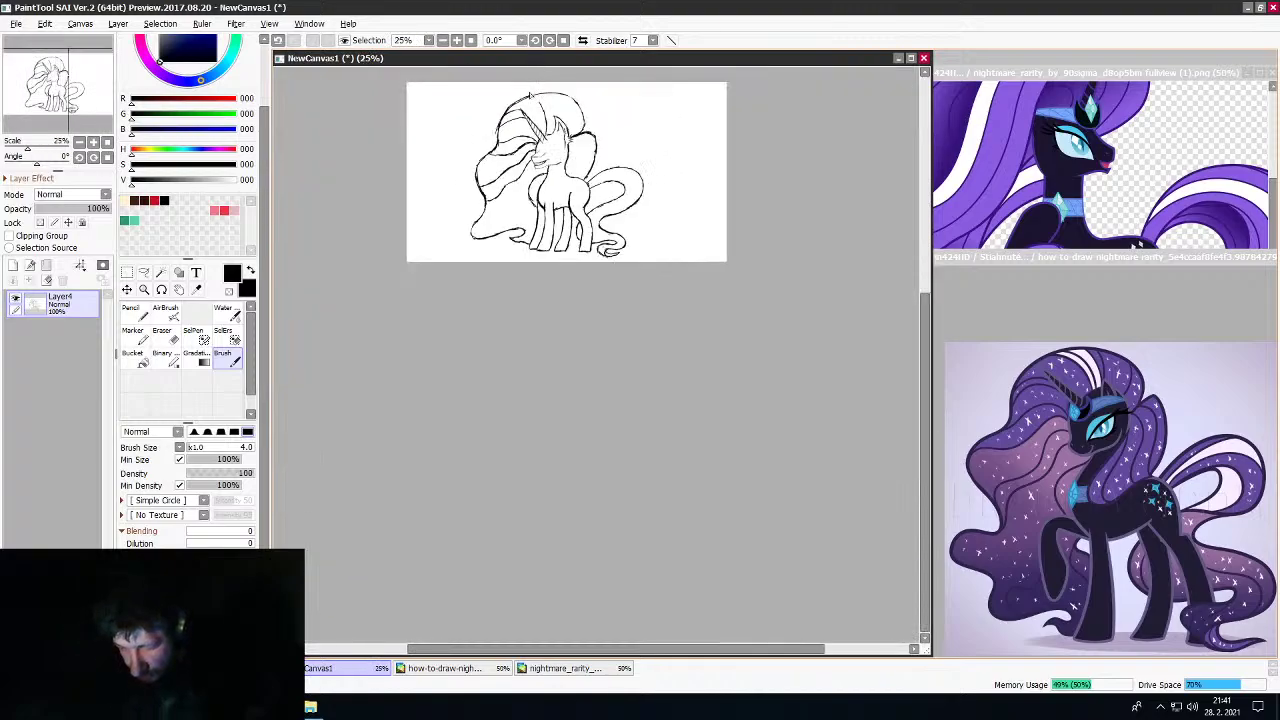
scroll(530, 95, "up", 7)
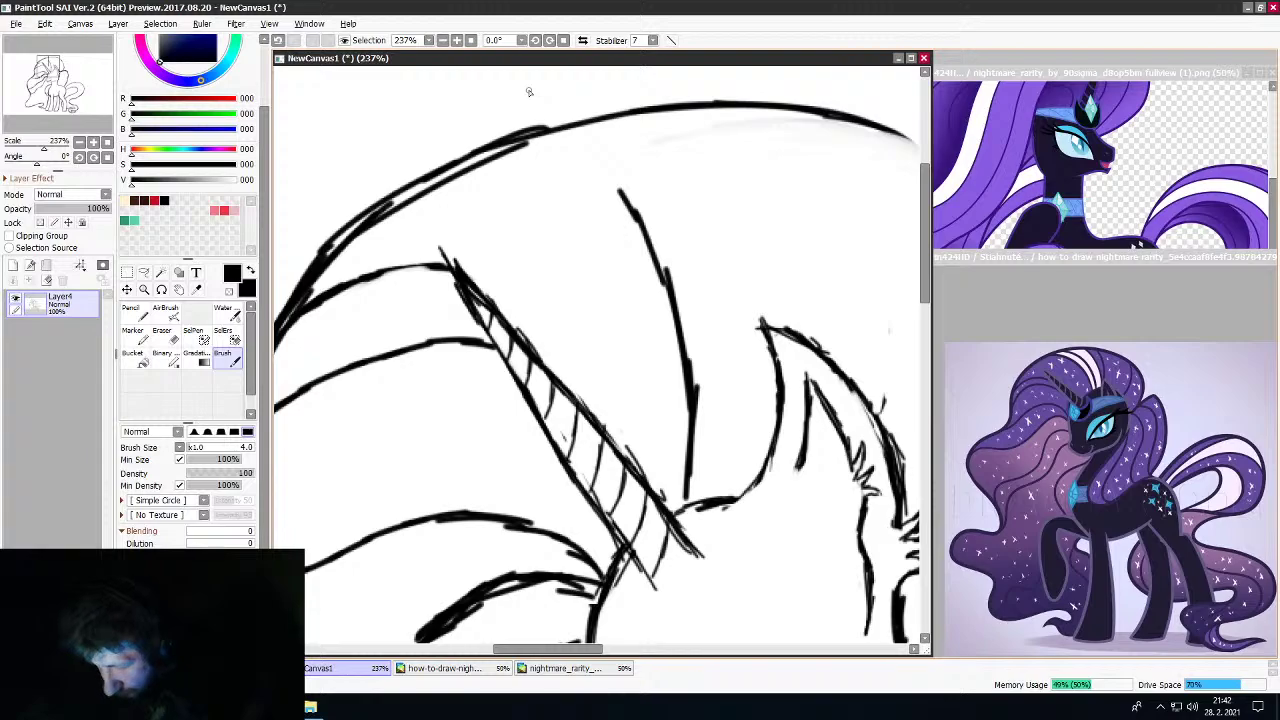
mouse_move(675, 300)
left_mouse_down()
mouse_move(612, 205)
mouse_move(548, 146)
left_mouse_up()
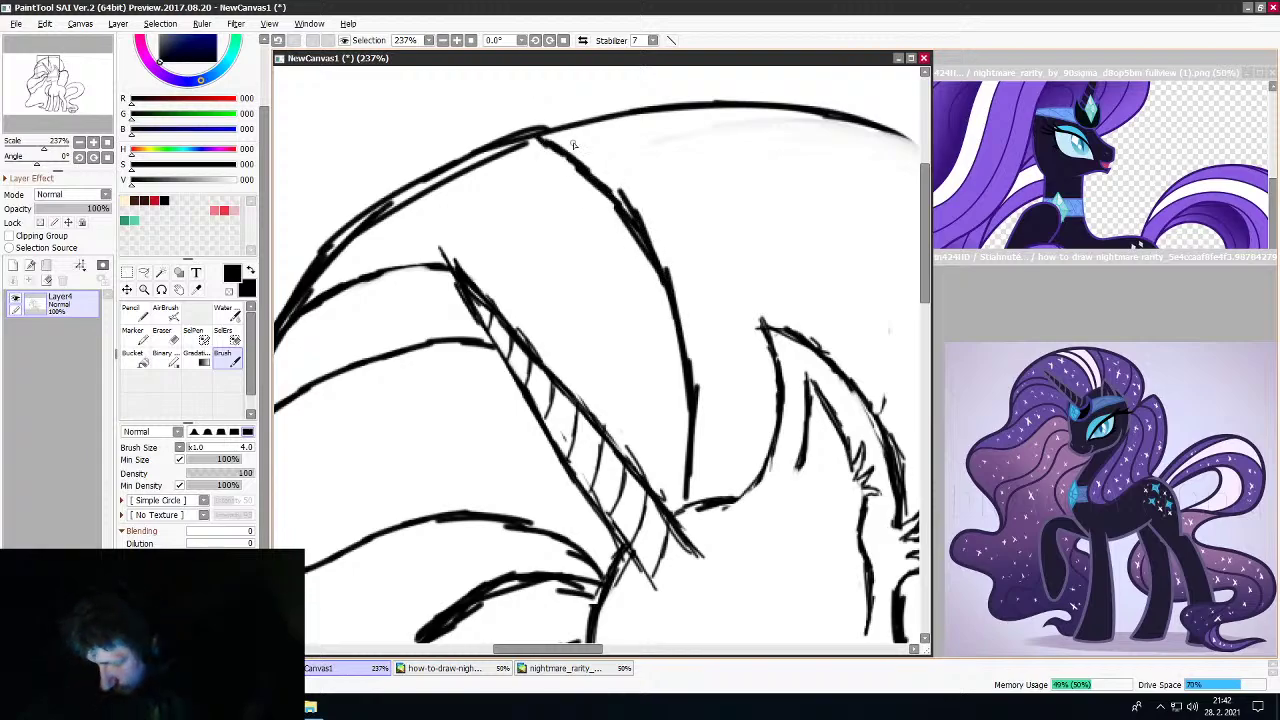
Draw three more strand lines to the mane's top outline, from the forehead, the ear's tip and the ear's back edge
mouse_move(716, 499)
left_mouse_down()
mouse_move(731, 374)
mouse_move(719, 266)
mouse_move(720, 283)
mouse_move(667, 105)
left_mouse_up()
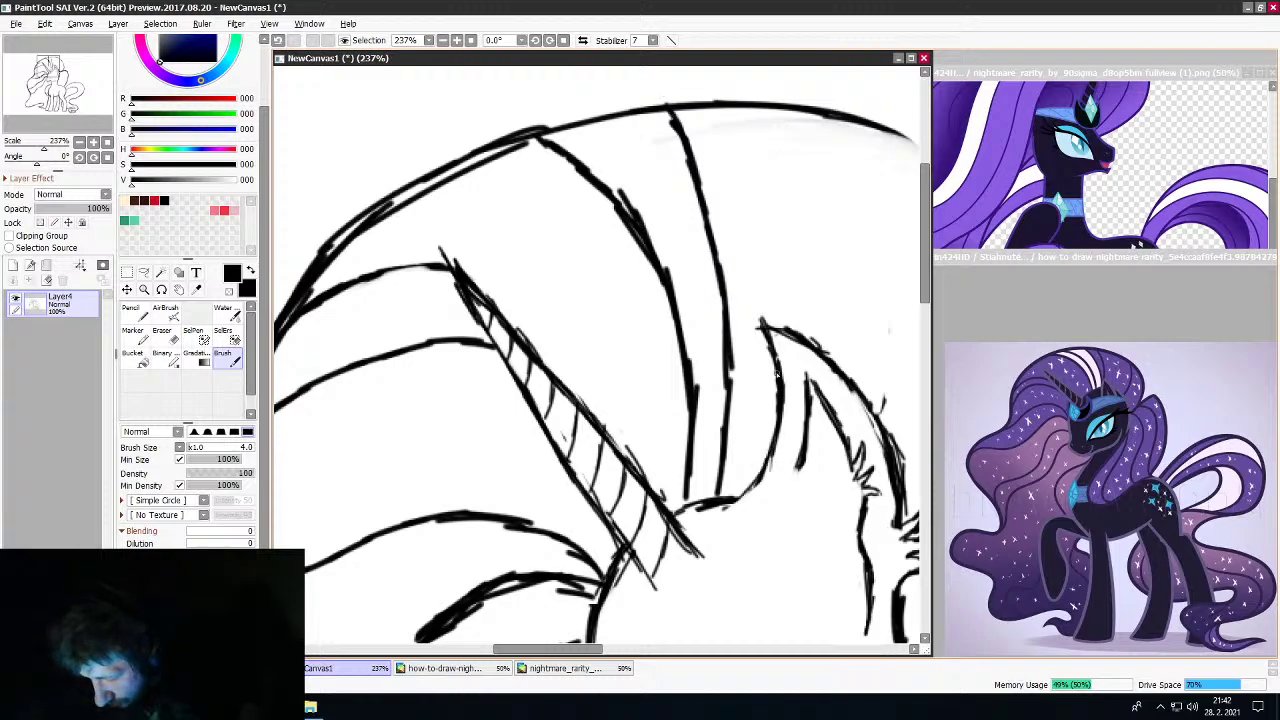
mouse_move(778, 332)
left_mouse_down()
mouse_move(779, 232)
mouse_move(755, 125)
left_mouse_up()
scroll(749, 71, "down", 10)
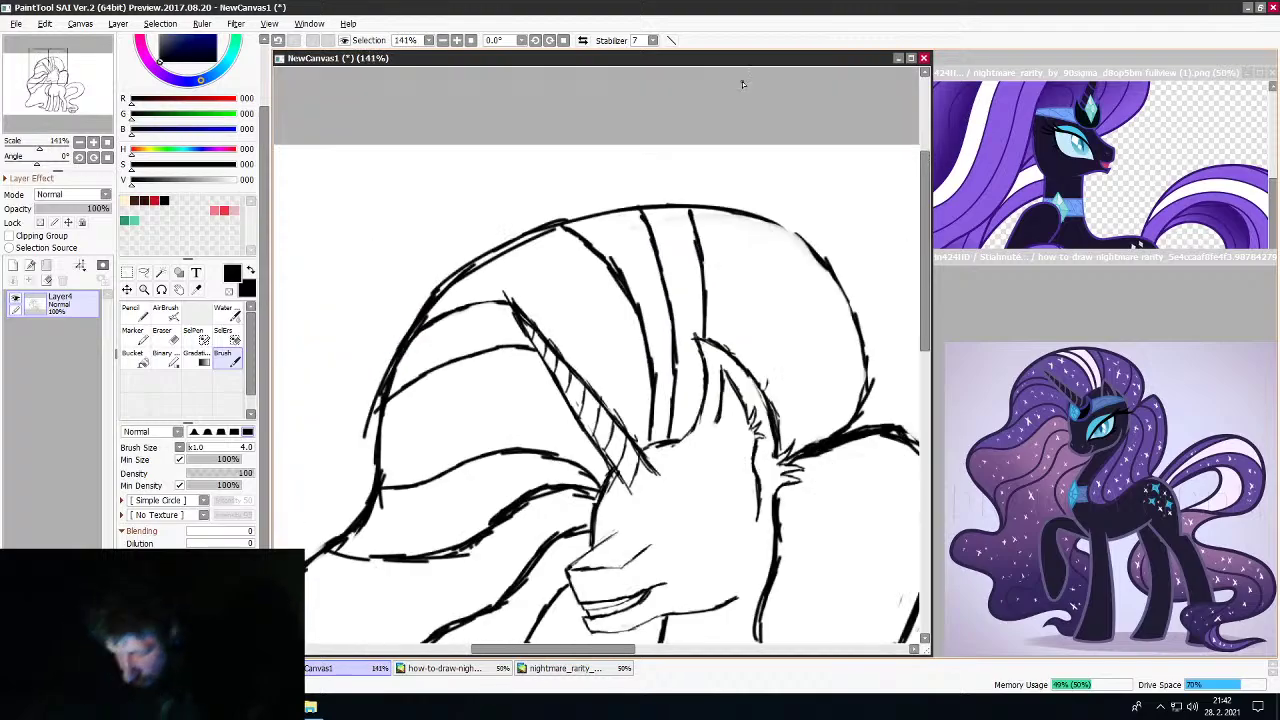
scroll(754, 207, "up", 10)
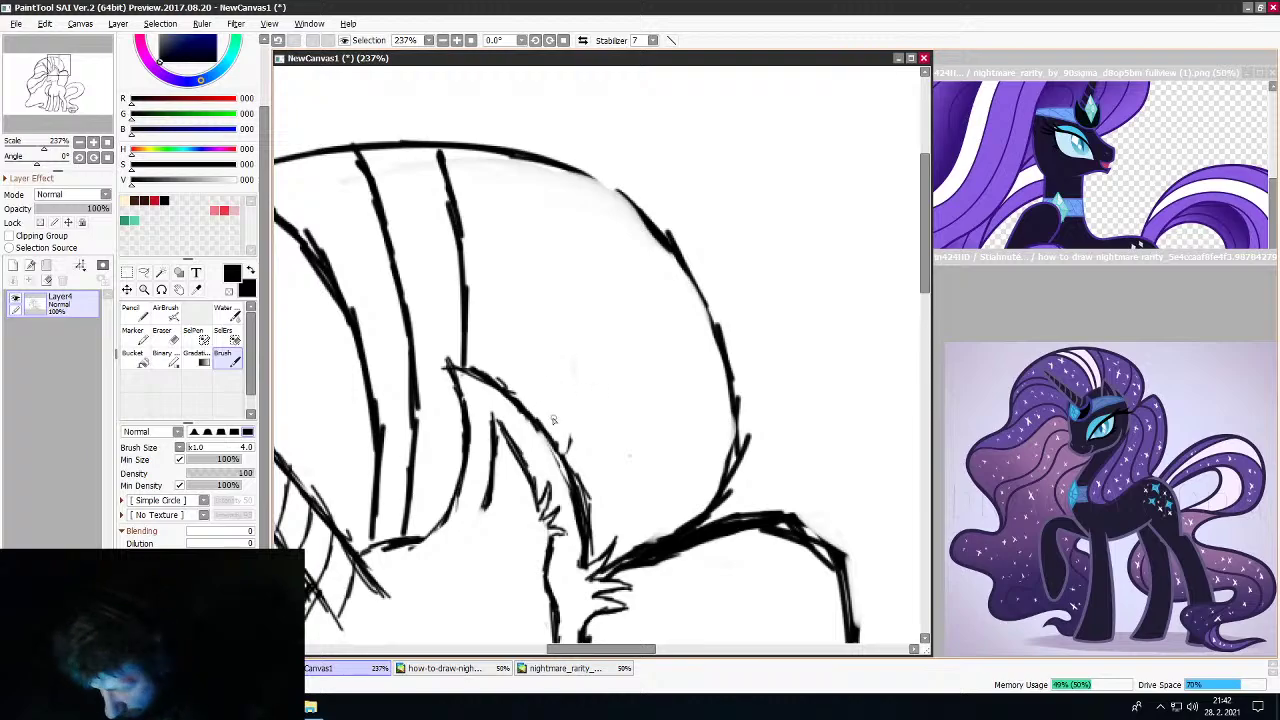
mouse_move(541, 421)
left_mouse_down()
mouse_move(643, 230)
mouse_move(577, 366)
mouse_move(541, 405)
left_mouse_up()
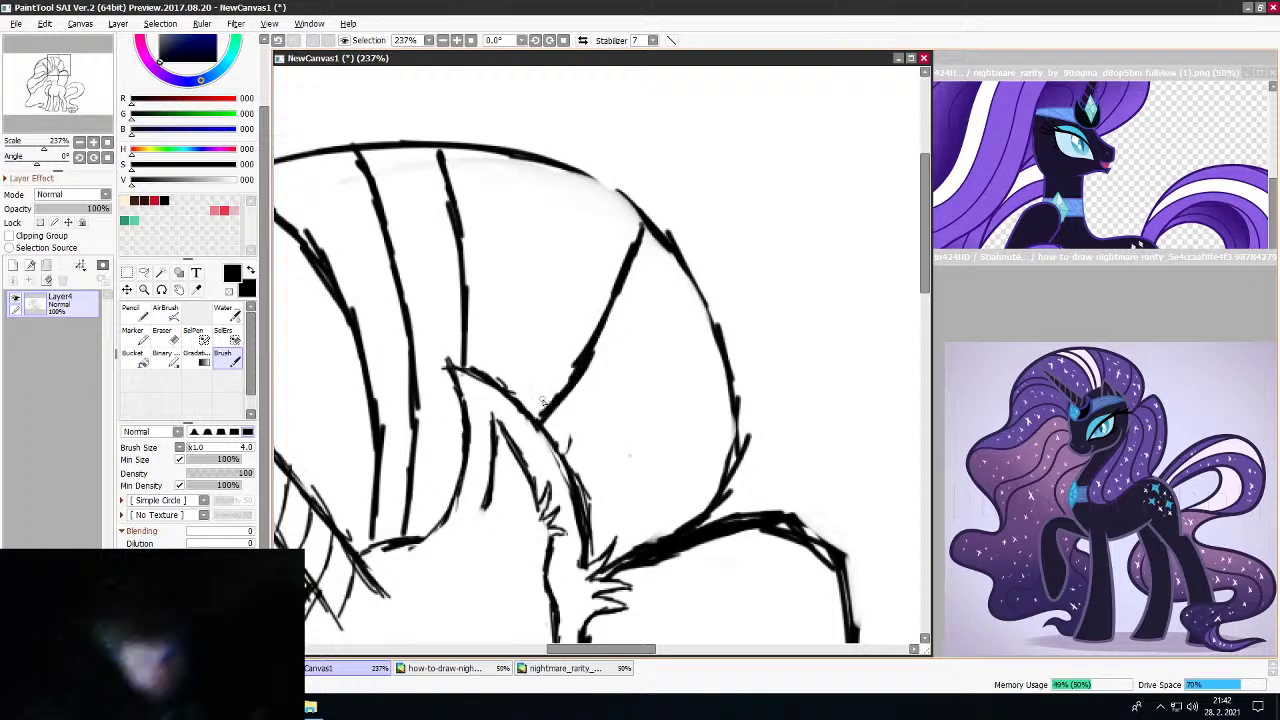
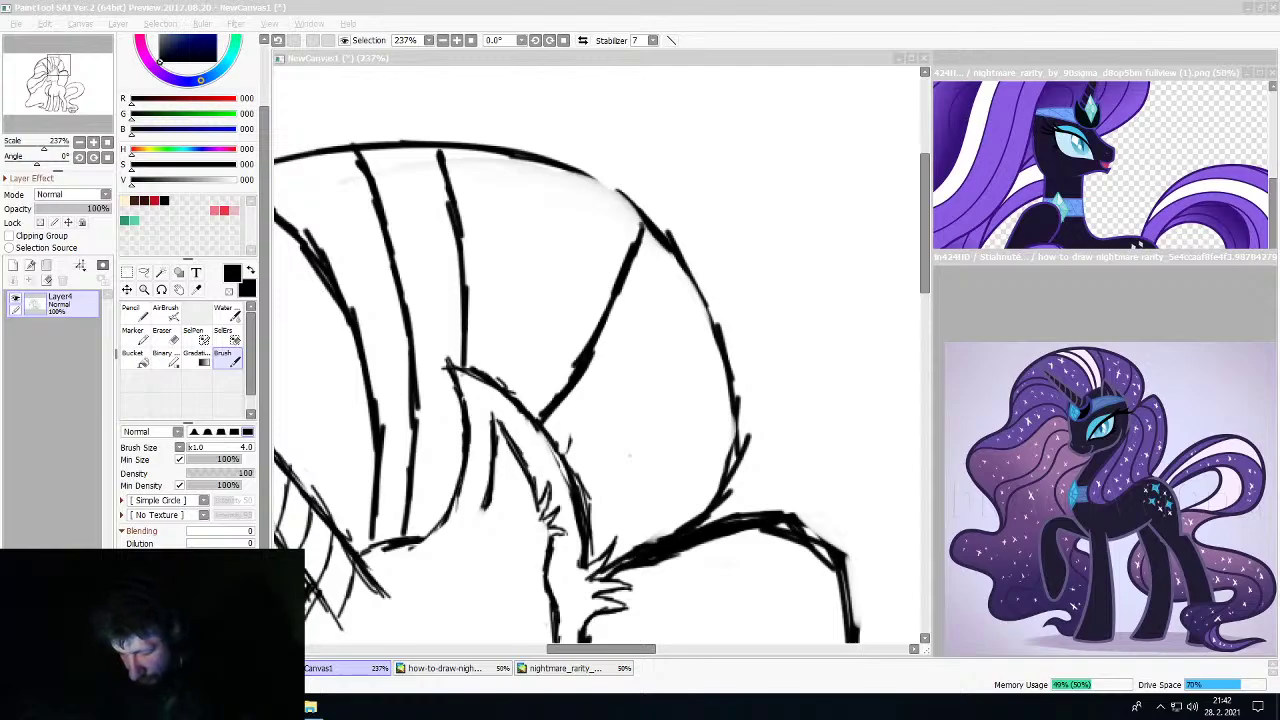
Draw three curved strand lines down the mane lock behind the neck, from its upper edge to the pony's back
left_click(605, 64)
scroll(582, 358, "down", 3)
scroll(580, 357, "down", 4)
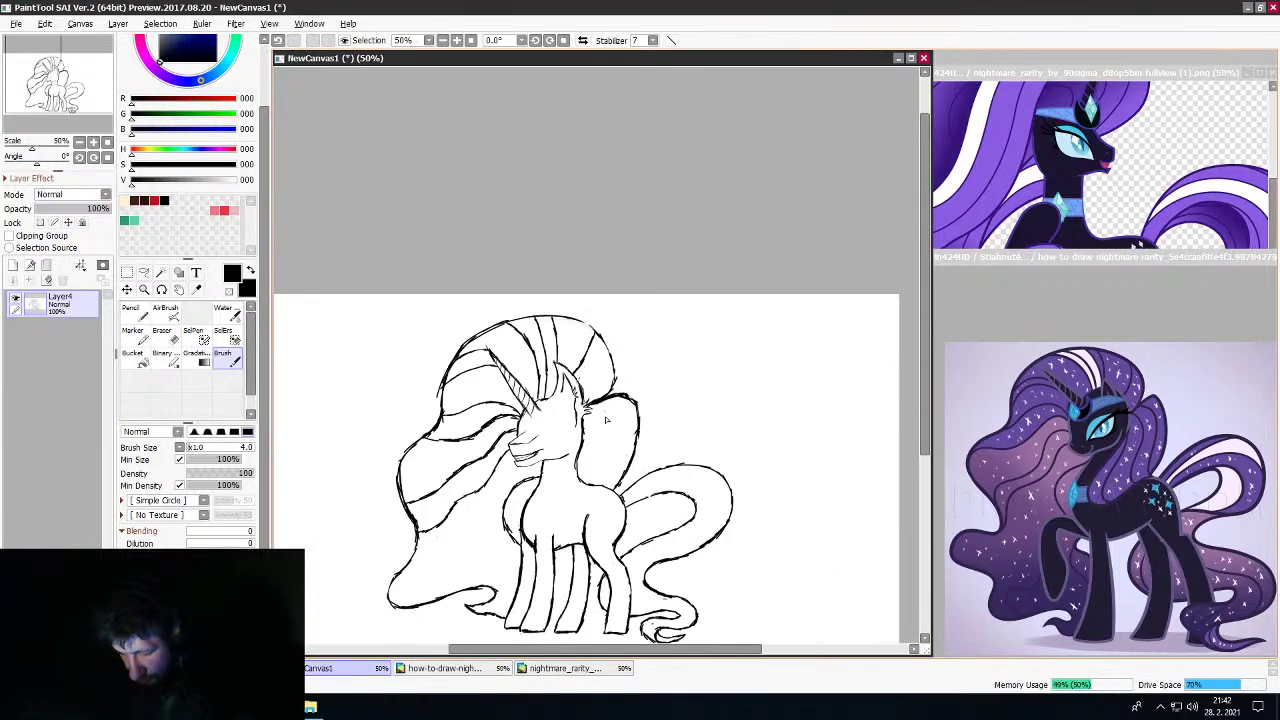
scroll(590, 420, "up", 4)
scroll(612, 507, "down", 4)
scroll(612, 507, "up", 6)
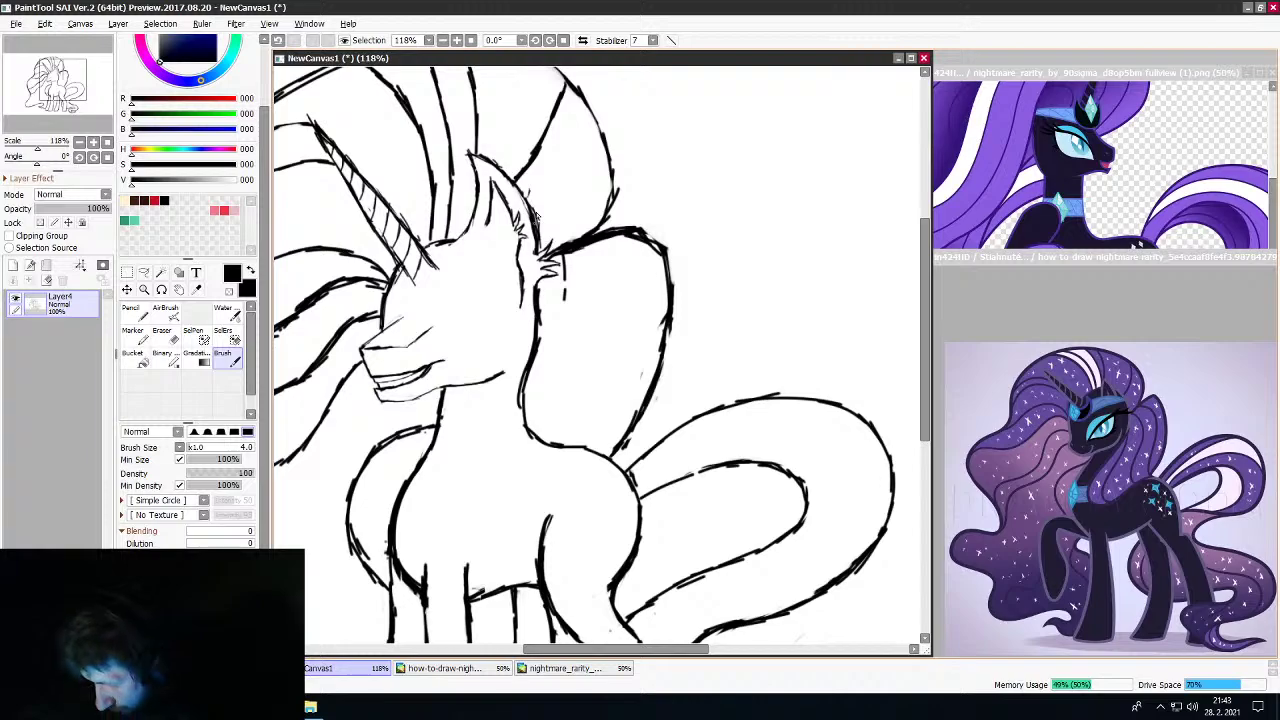
mouse_move(566, 268)
left_mouse_down()
mouse_move(544, 428)
mouse_move(566, 262)
left_mouse_up()
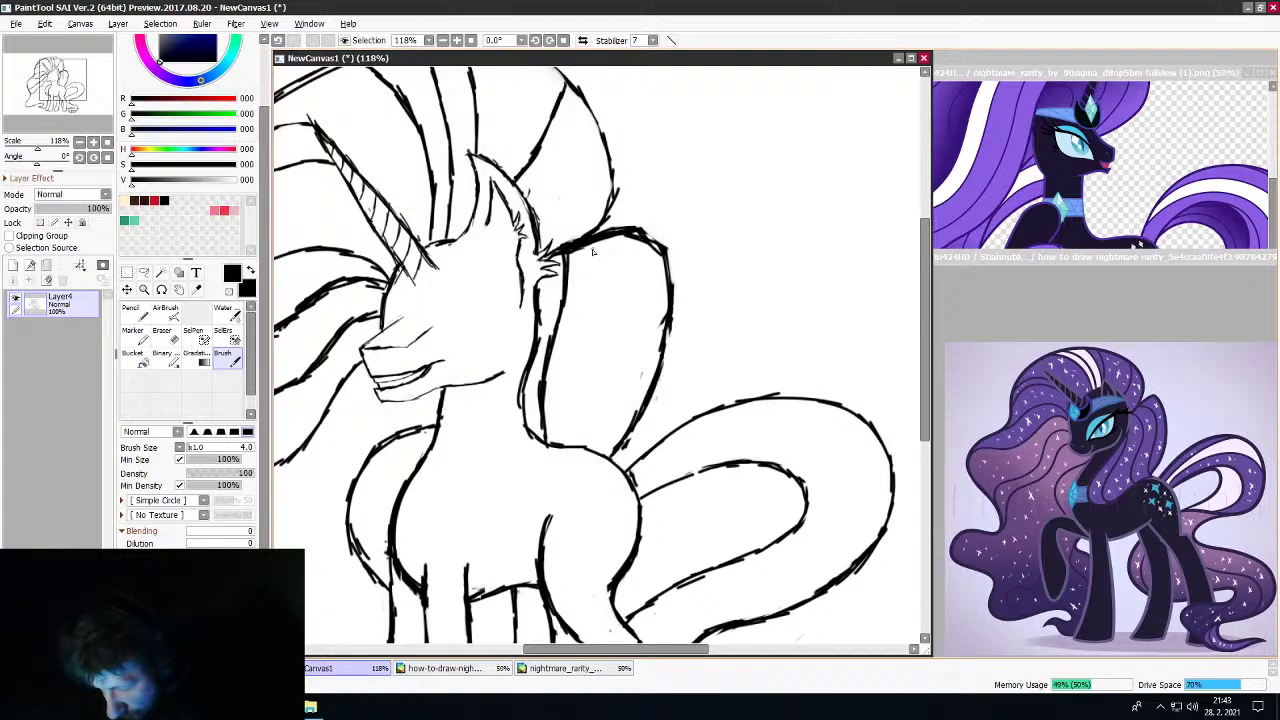
mouse_move(596, 258)
left_mouse_down()
mouse_move(607, 326)
mouse_move(582, 450)
mouse_move(603, 440)
mouse_move(632, 278)
left_mouse_up()
scroll(625, 255, "down", 8)
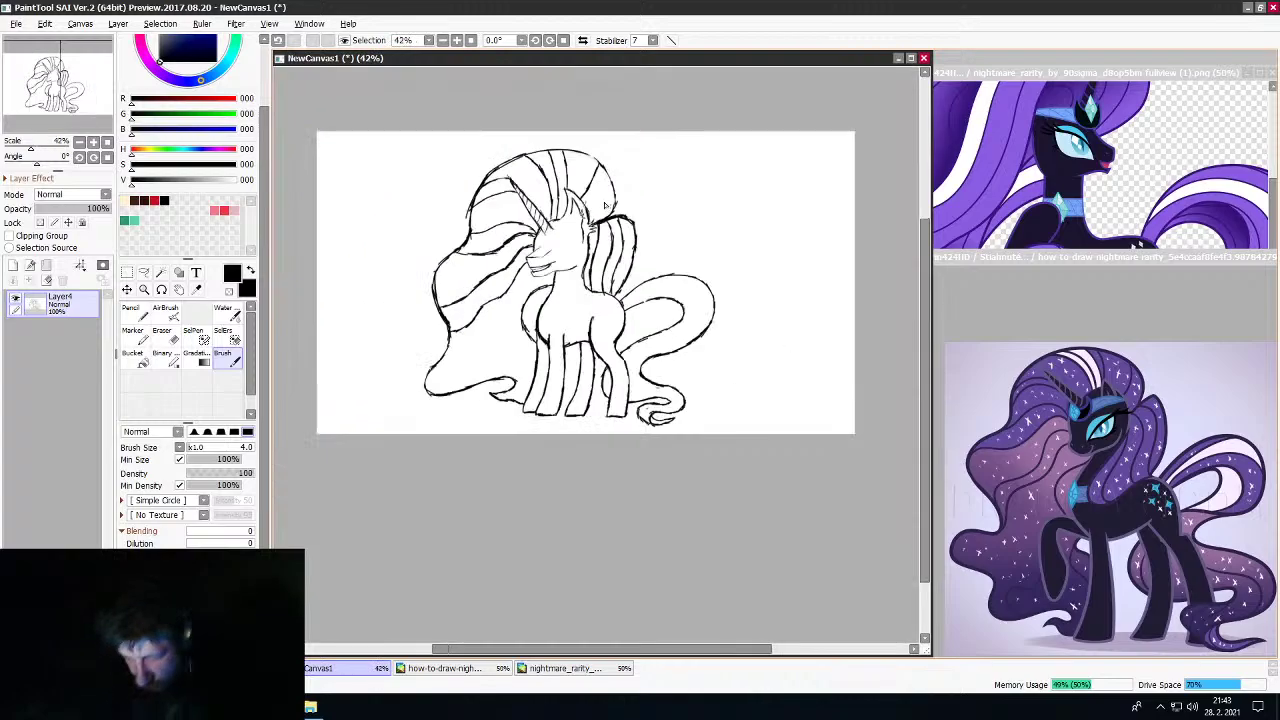
Draw a second curved mane lock below the chest lock, bulging forward and ending at the lower front leg
scroll(601, 276, "up", 8)
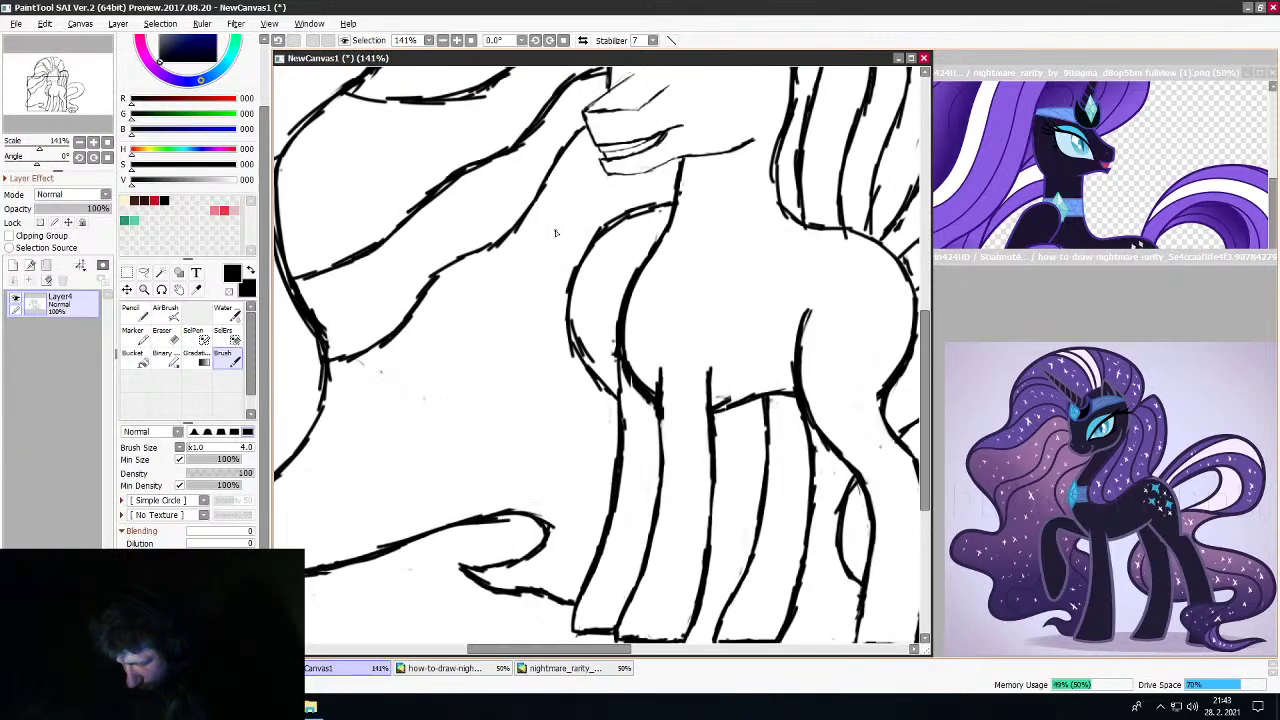
scroll(550, 296, "up", 2)
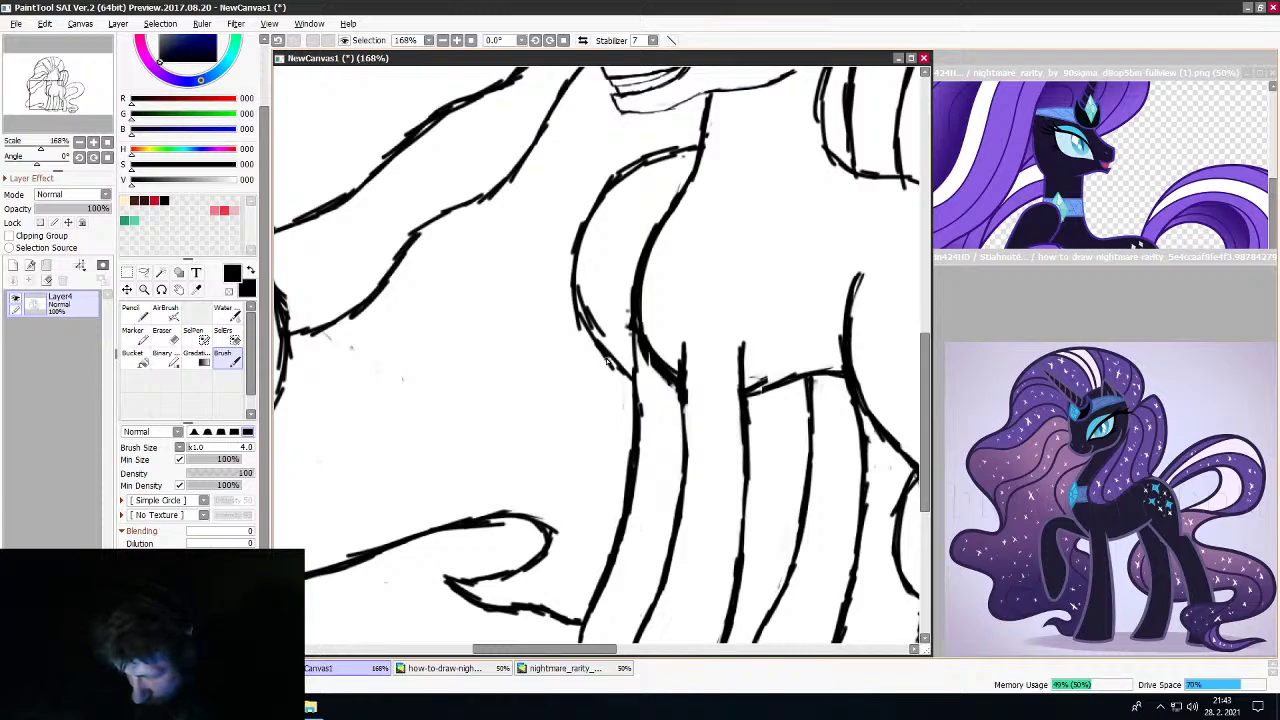
scroll(535, 342, "down", 2)
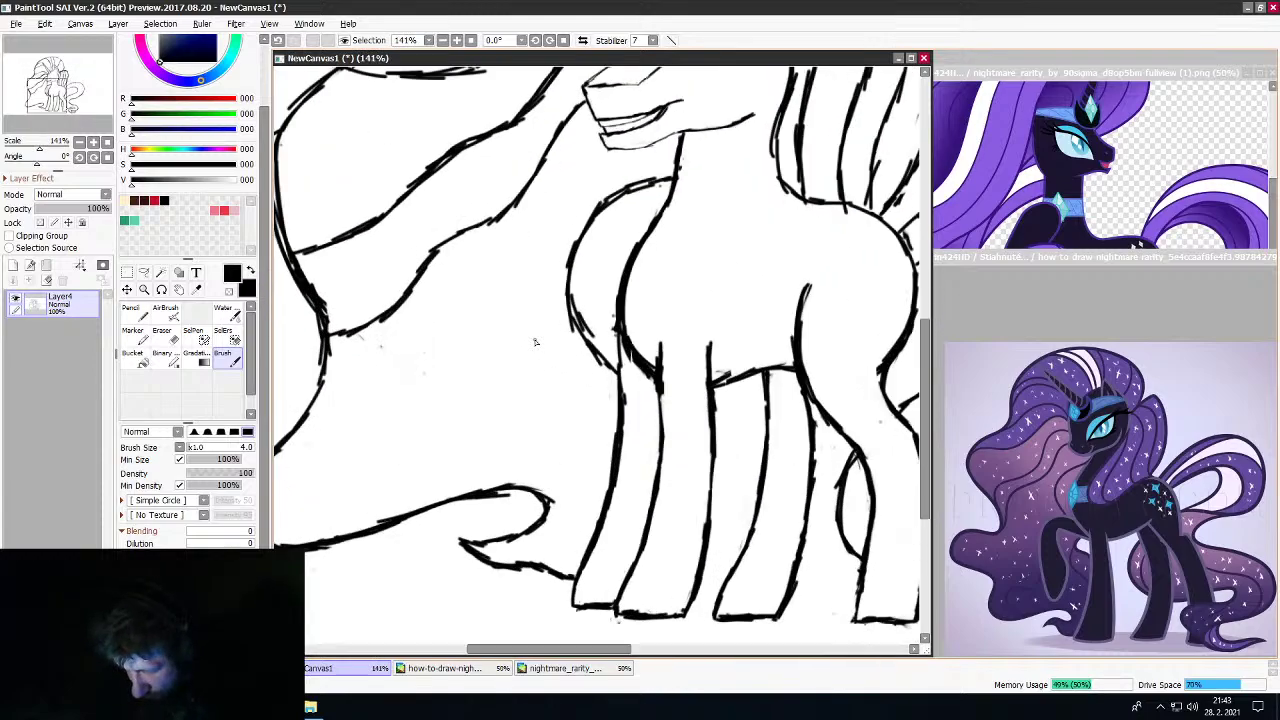
scroll(535, 342, "up", 3)
mouse_move(582, 301)
left_mouse_down()
mouse_move(531, 390)
mouse_move(535, 440)
left_mouse_up()
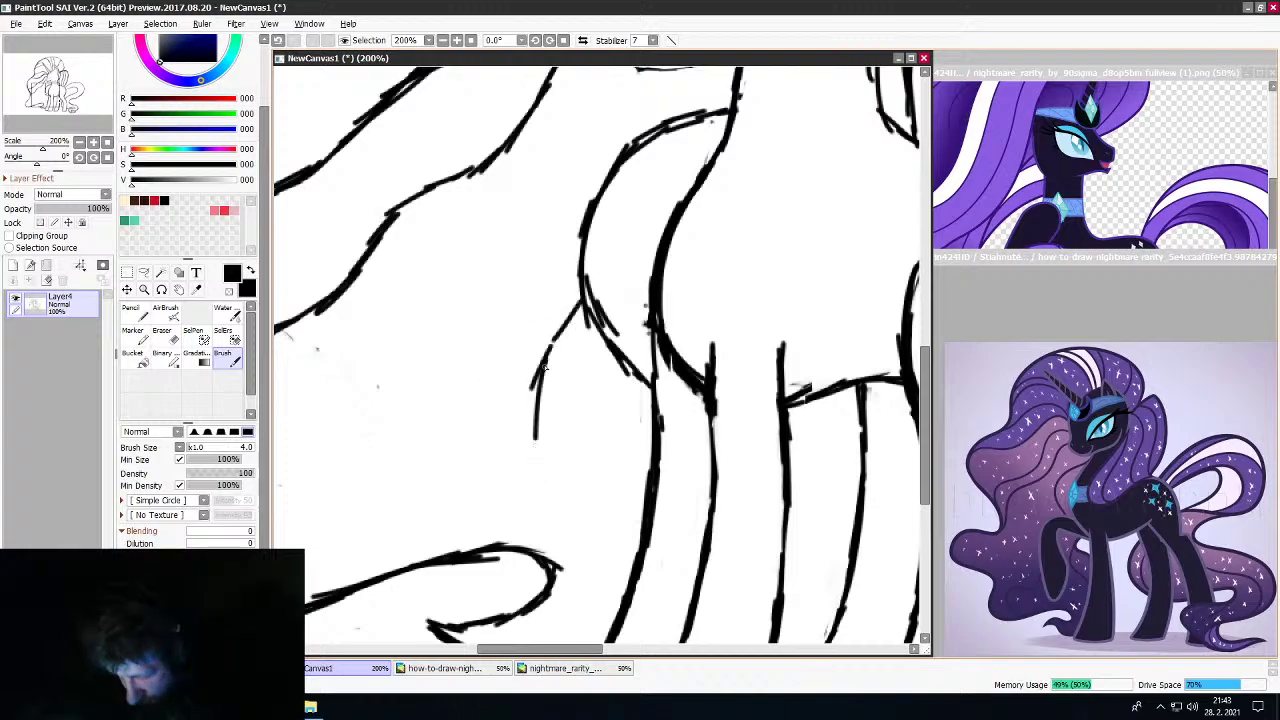
mouse_move(545, 368)
left_mouse_down()
mouse_move(562, 507)
mouse_move(622, 576)
left_mouse_up()
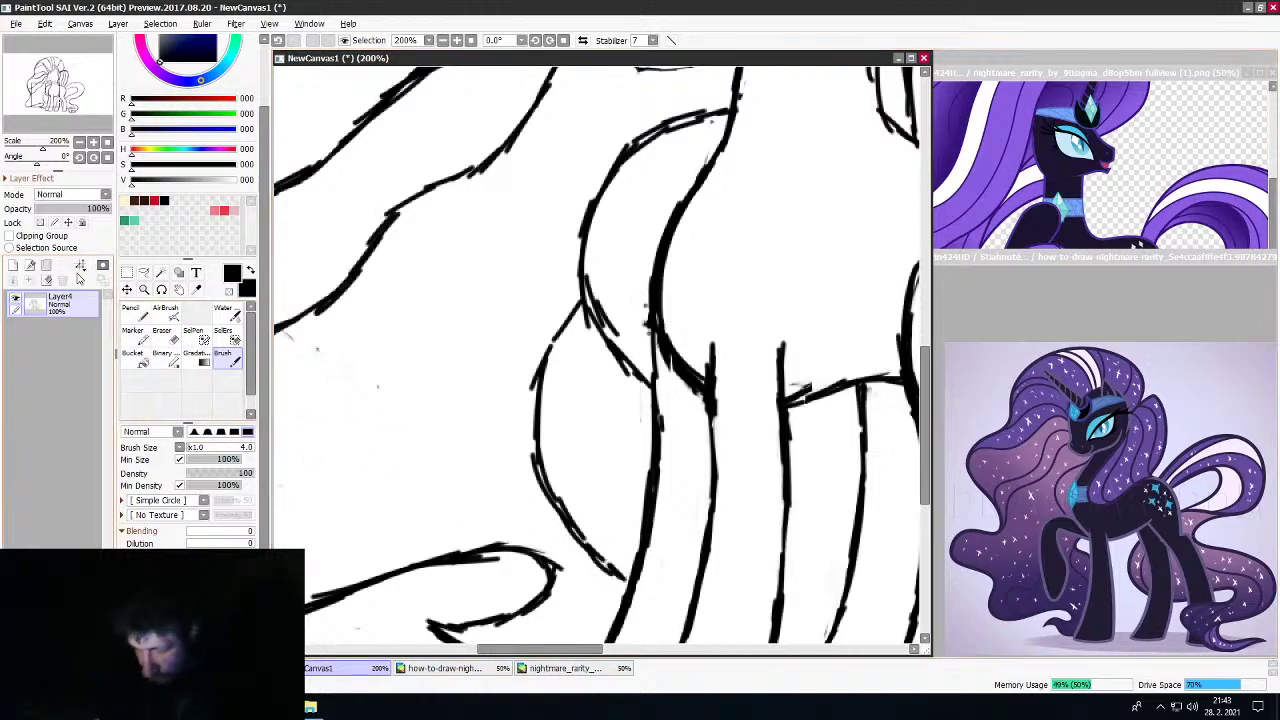
Draw a strand line just inside the tail's upper outline, from the rump to the top of the curve, and thicken it
scroll(411, 305, "down", 1)
scroll(411, 305, "down", 5)
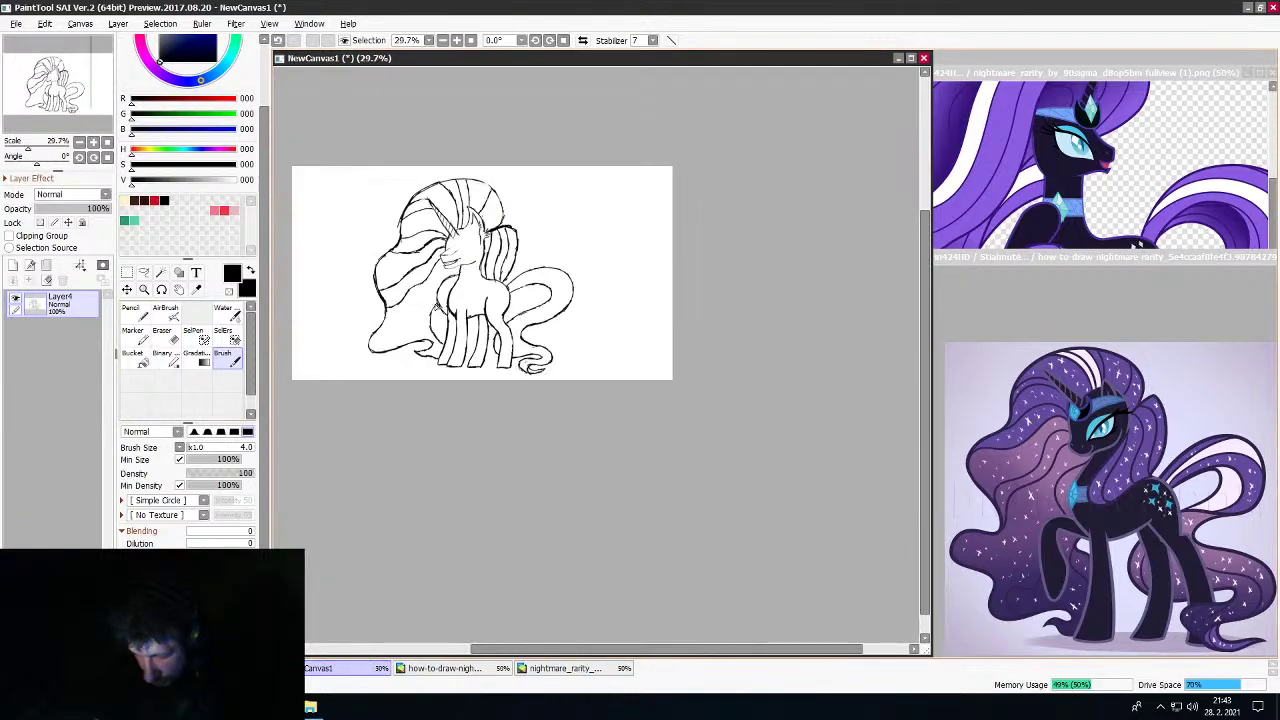
scroll(436, 308, "up", 1)
scroll(438, 309, "down", 2)
scroll(617, 281, "up", 3)
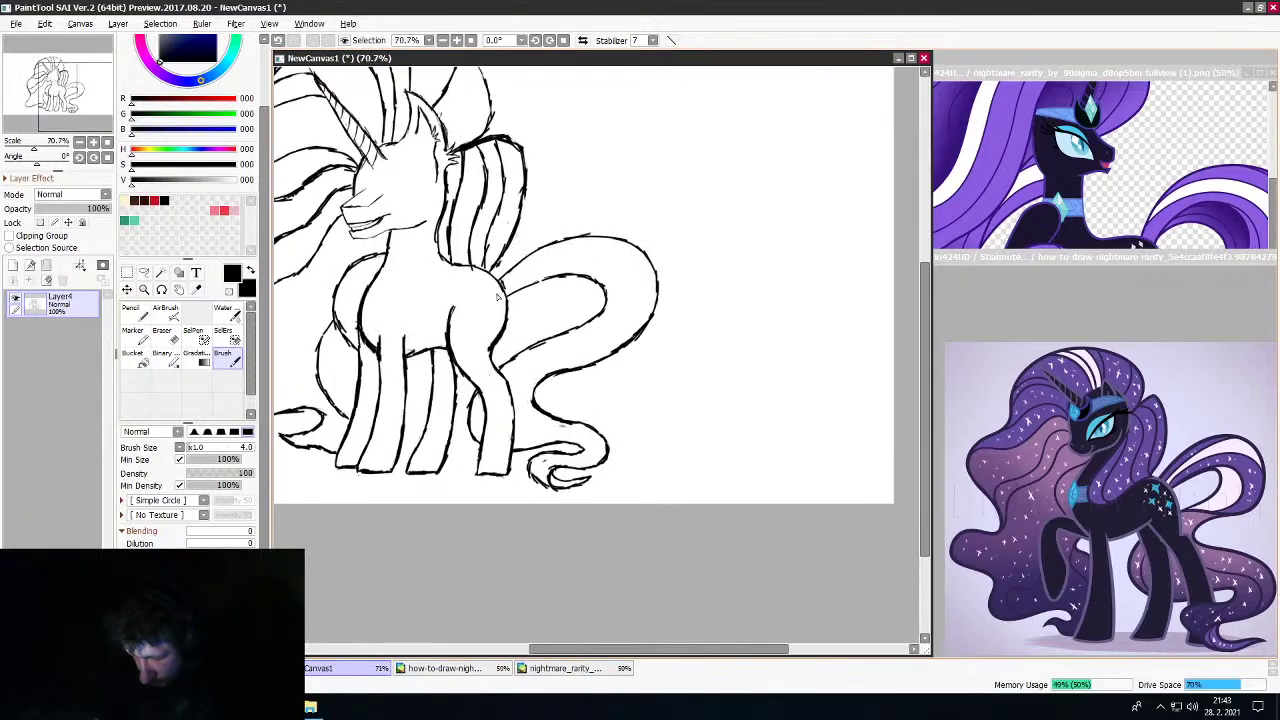
scroll(617, 281, "down", 2)
scroll(617, 281, "up", 10)
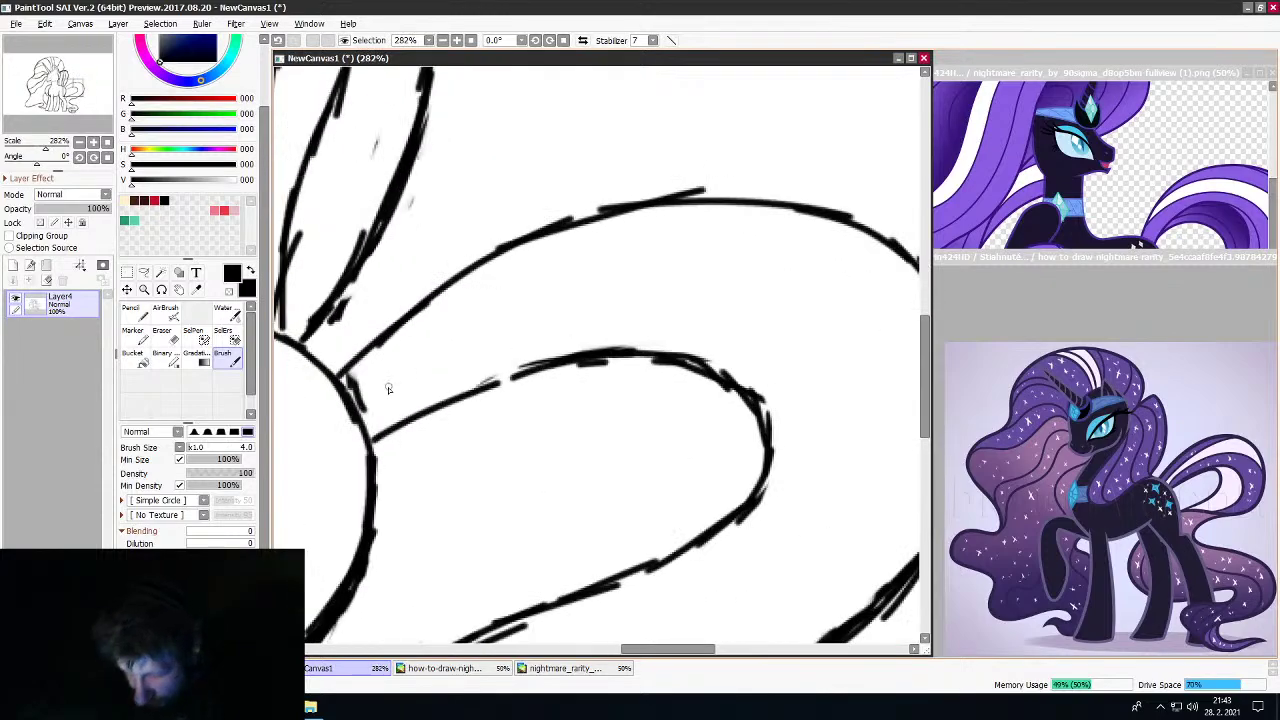
left_click_drag(352, 392, 470, 309)
left_click_drag(402, 356, 511, 276)
left_click_drag(458, 312, 599, 234)
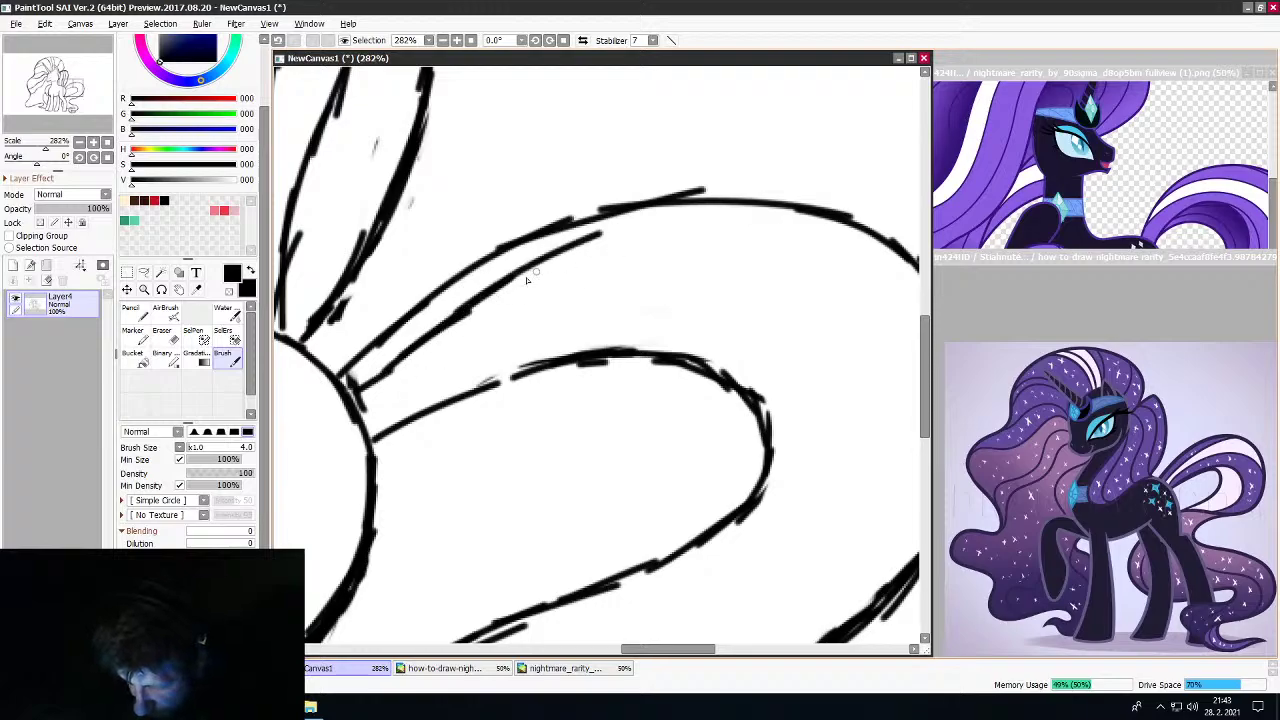
mouse_move(535, 268)
left_mouse_down()
mouse_move(674, 218)
mouse_move(830, 212)
left_mouse_up()
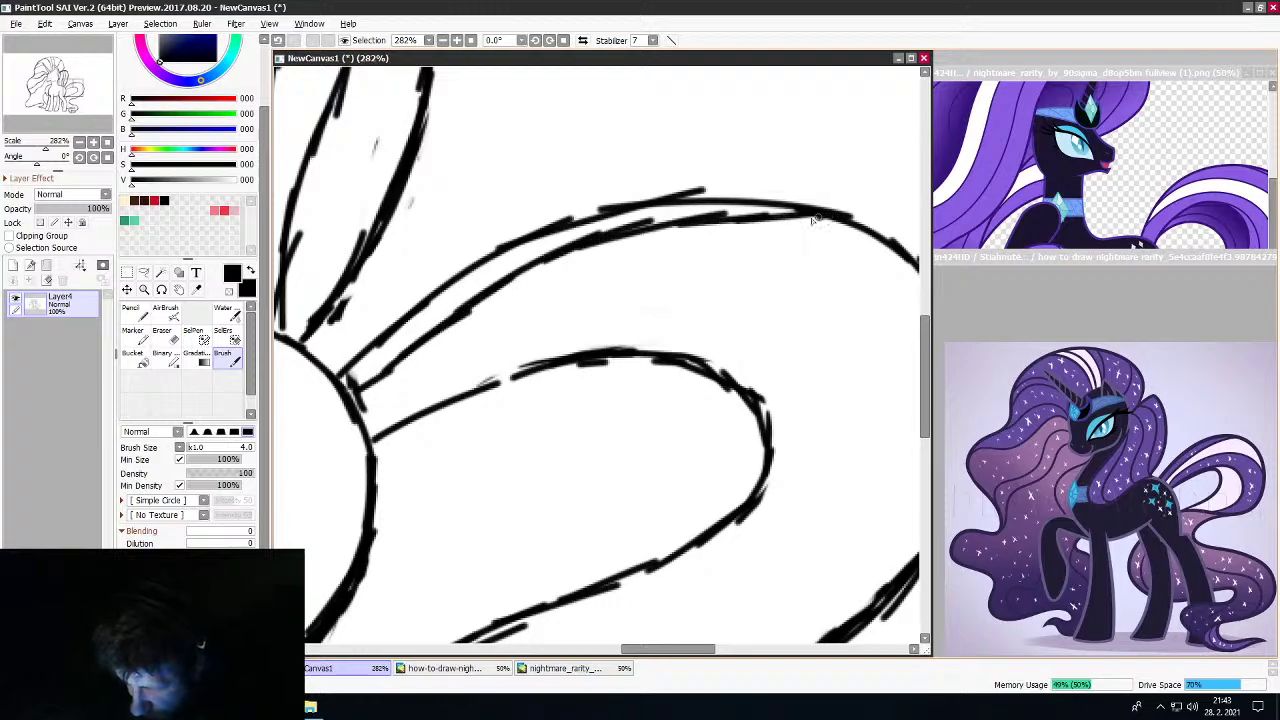
mouse_move(698, 226)
left_mouse_down()
mouse_move(596, 244)
mouse_move(526, 274)
mouse_move(358, 400)
left_mouse_up()
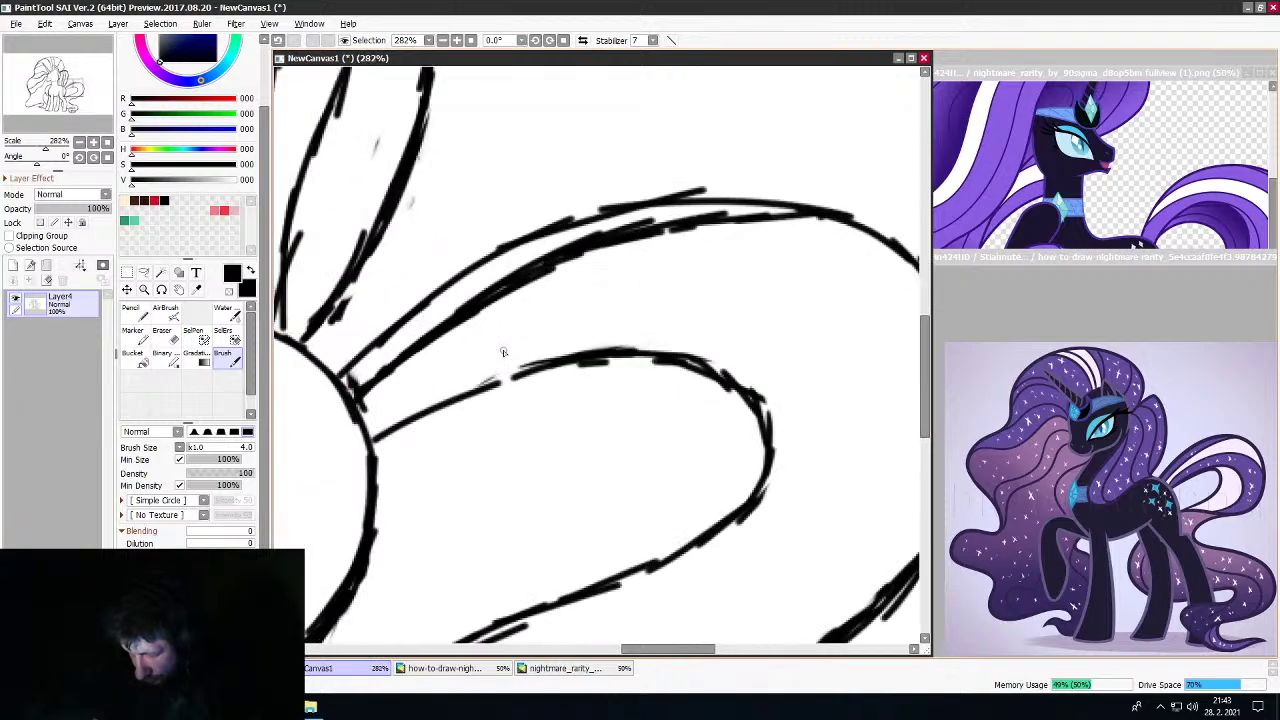
Draw a second tail strand line from the rump, arching above the tail's inner loop
scroll(503, 351, "up", 1)
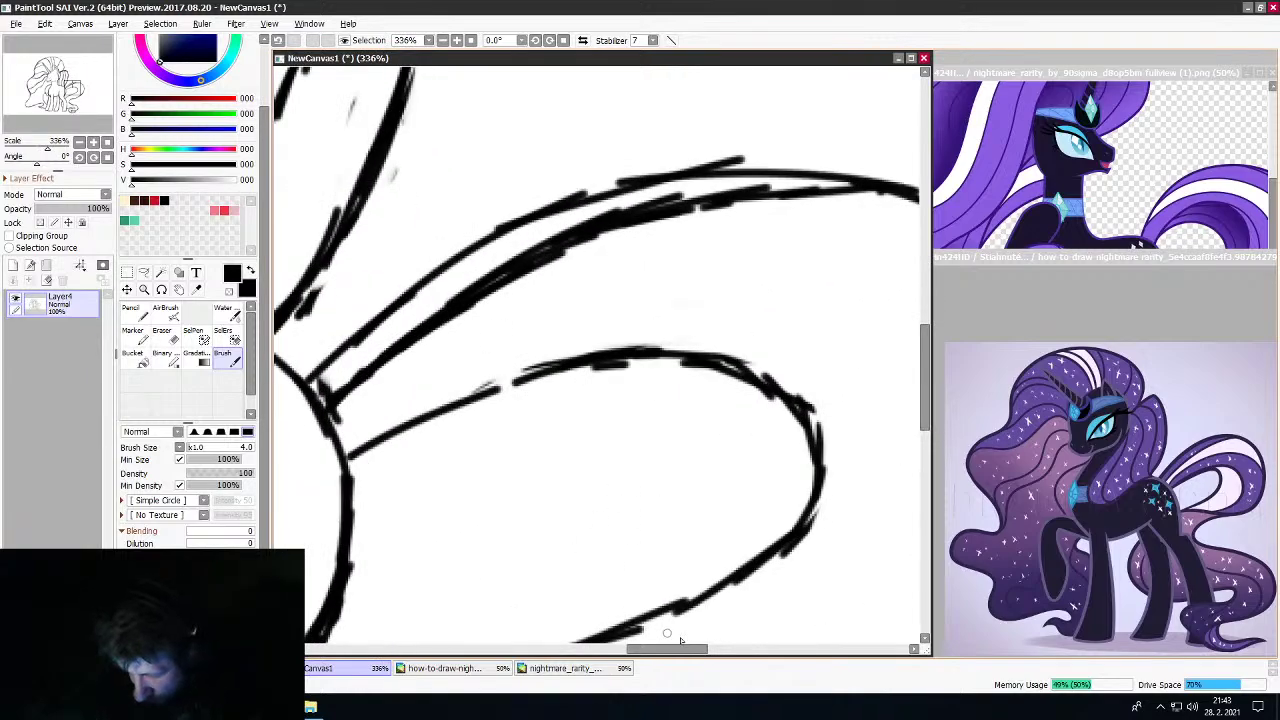
mouse_move(683, 650)
left_mouse_down()
mouse_move(694, 650)
mouse_move(682, 652)
left_mouse_up()
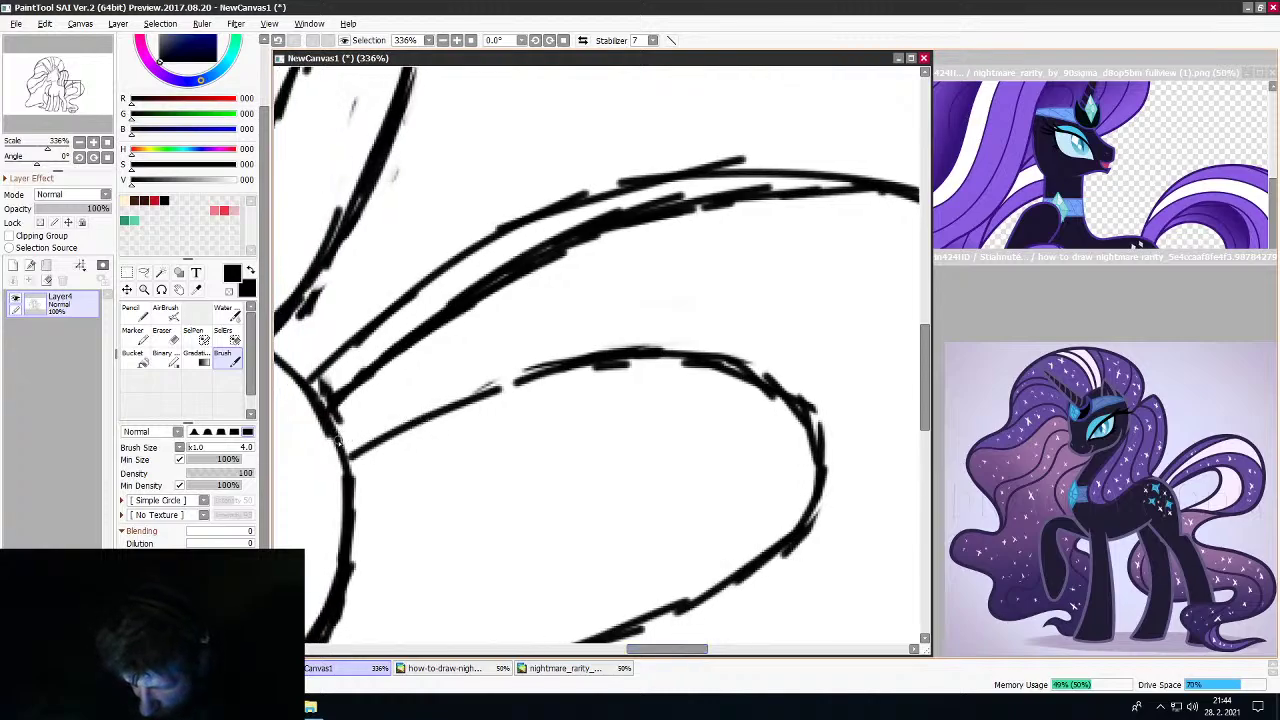
left_click_drag(337, 440, 457, 366)
left_click_drag(368, 420, 587, 303)
left_click_drag(474, 359, 717, 291)
left_click_drag(587, 315, 807, 301)
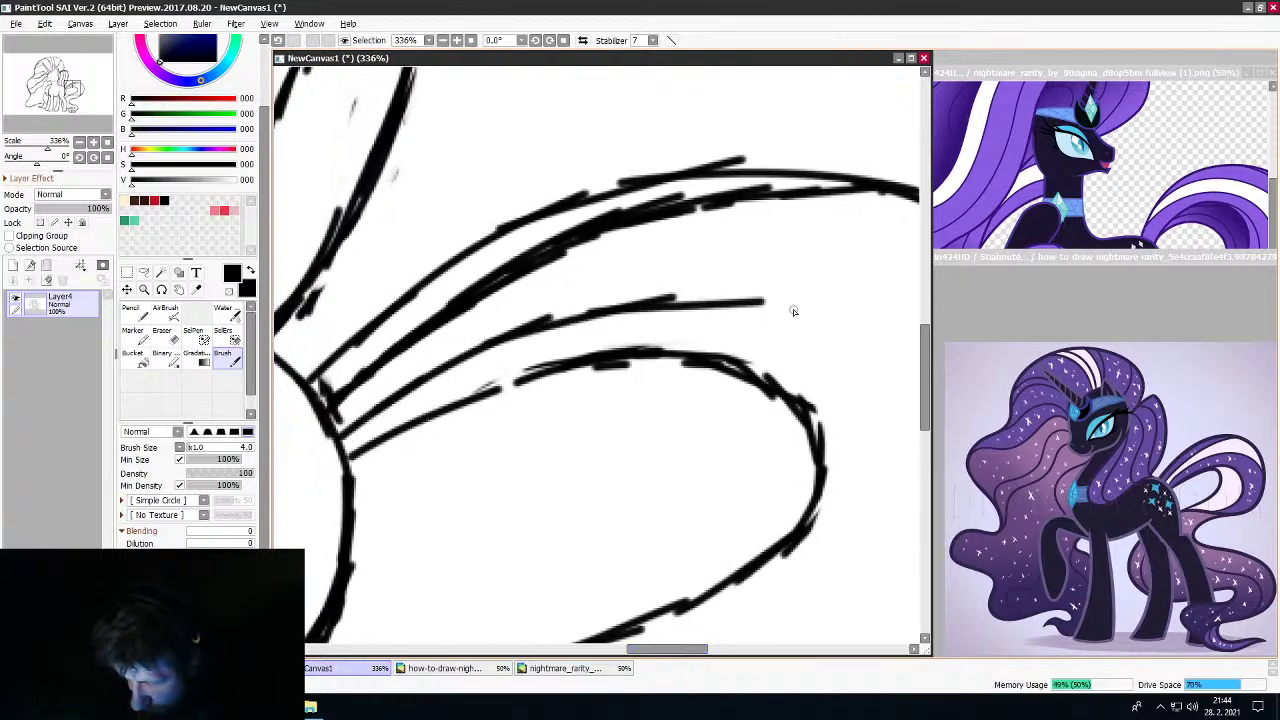
Extend the second tail strand line to the tail's outer edge and thicken it back toward the rump
scroll(794, 311, "down", 10)
scroll(838, 321, "up", 8)
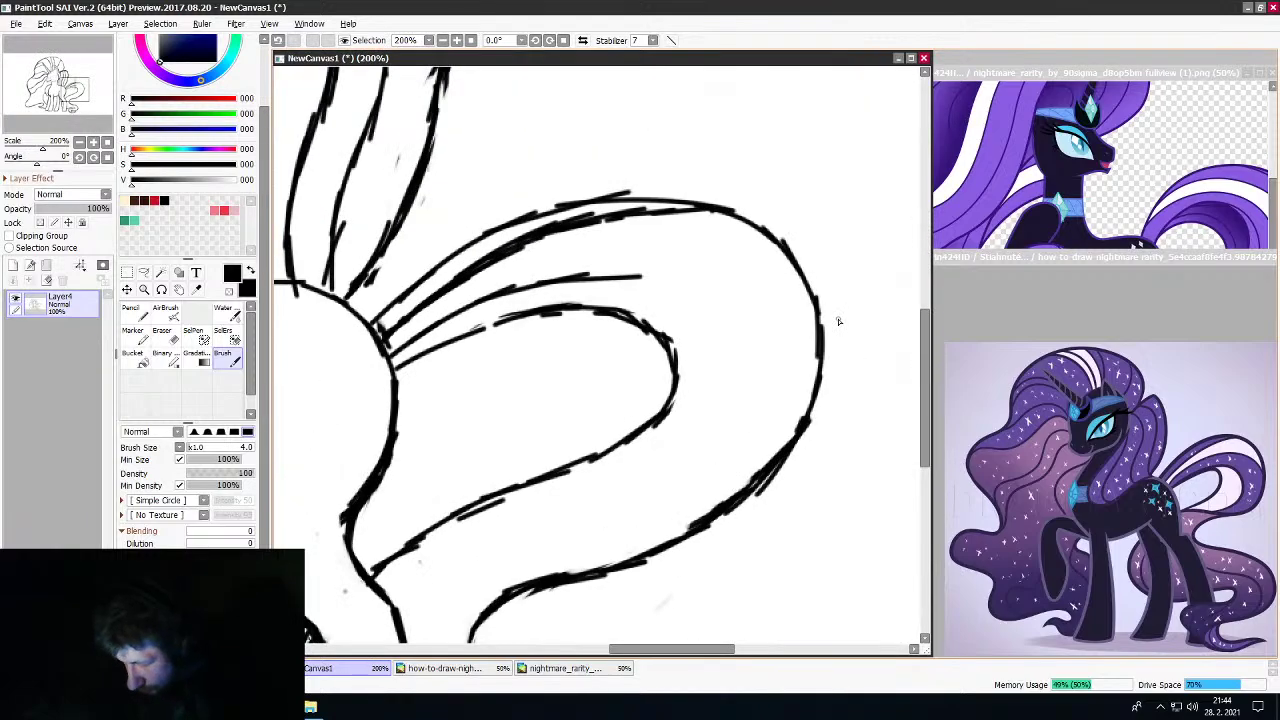
mouse_move(566, 283)
left_mouse_down()
mouse_move(654, 272)
mouse_move(549, 285)
mouse_move(736, 274)
left_mouse_up()
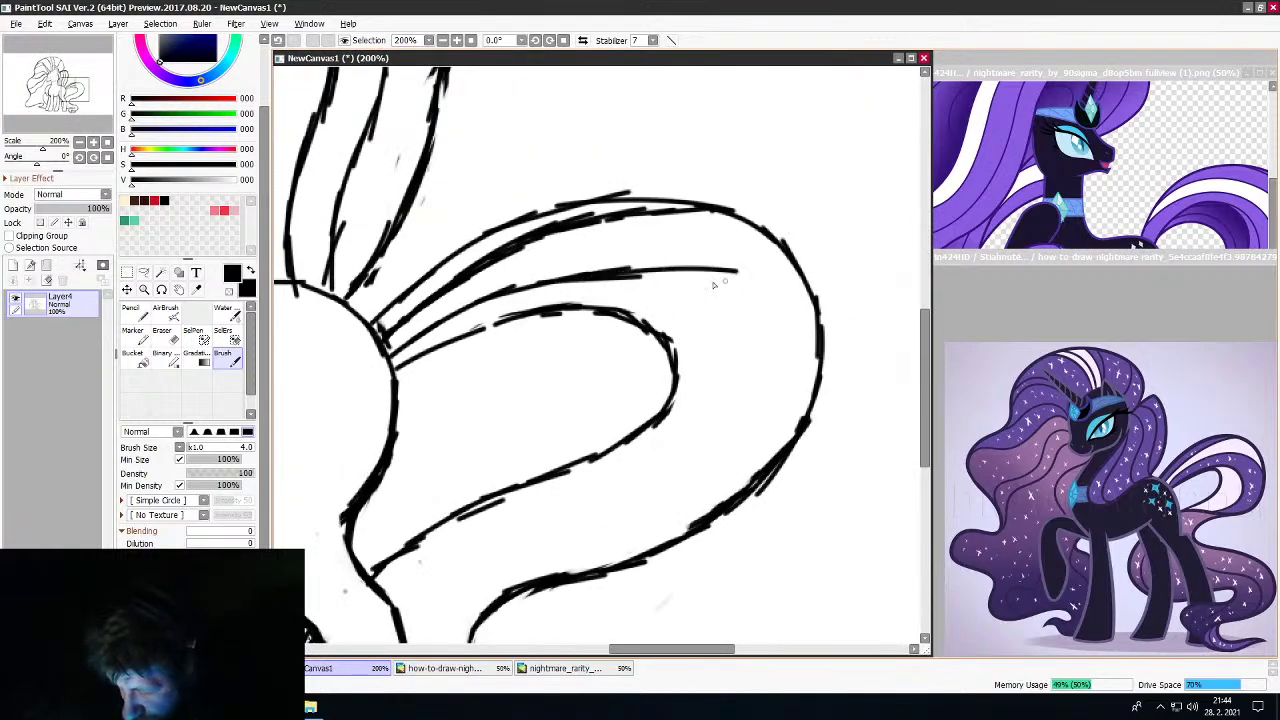
left_click_drag(625, 270, 776, 298)
left_click_drag(700, 272, 806, 340)
mouse_move(768, 300)
left_mouse_down()
mouse_move(828, 344)
mouse_move(730, 284)
mouse_move(617, 274)
mouse_move(490, 292)
mouse_move(404, 342)
left_mouse_up()
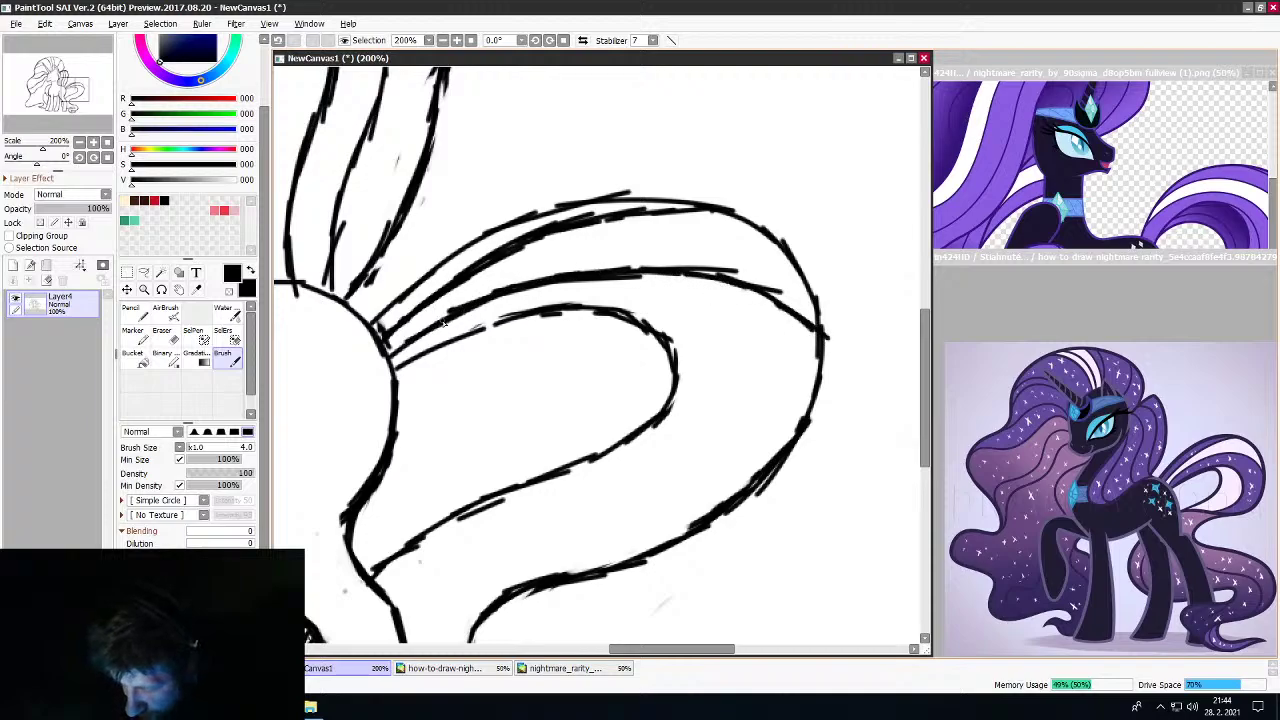
scroll(444, 322, "down", 5)
scroll(415, 362, "up", 3)
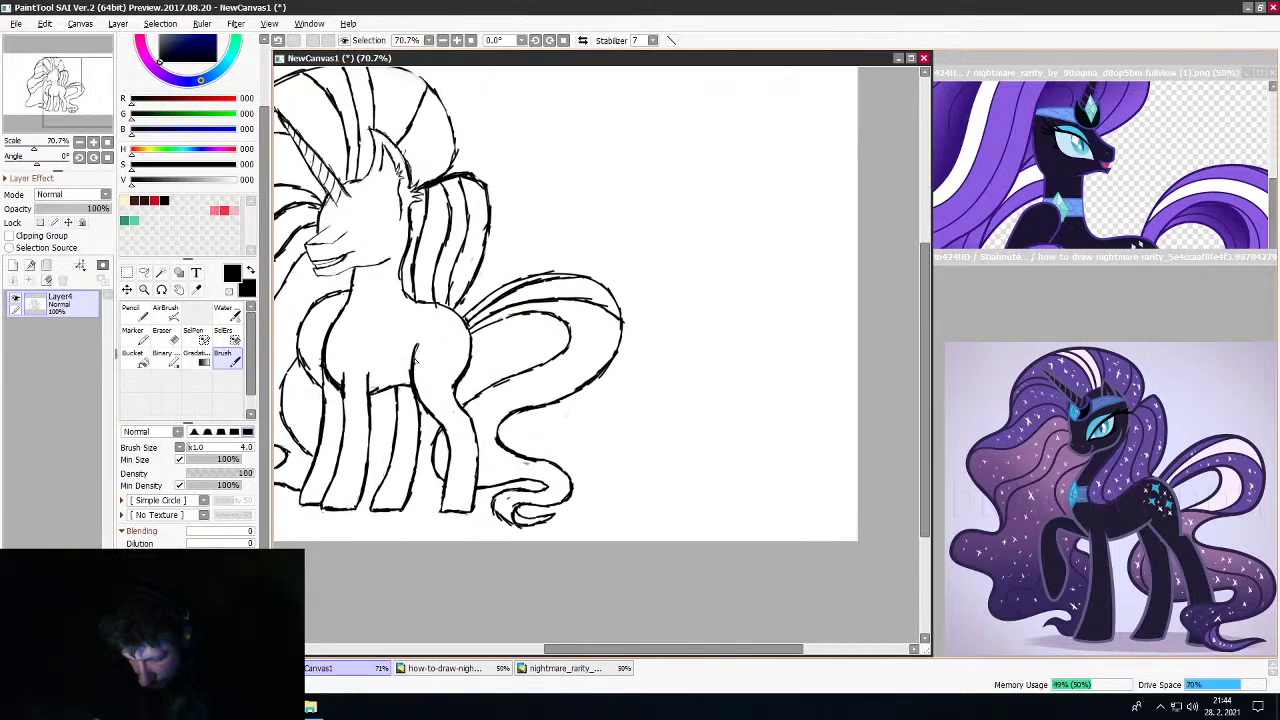
scroll(414, 360, "up", 3)
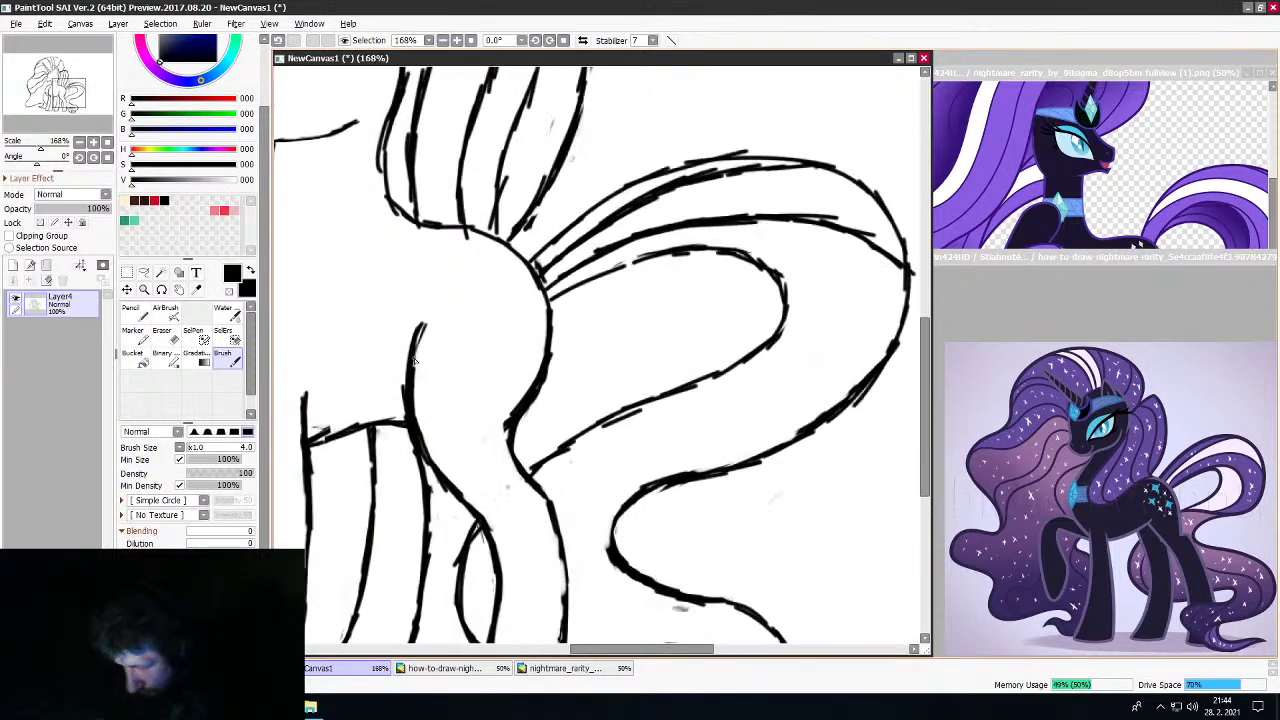
Thicken the lower edge of the tail's inner loop and erase the stray strokes beneath it
left_click_drag(759, 353, 602, 408)
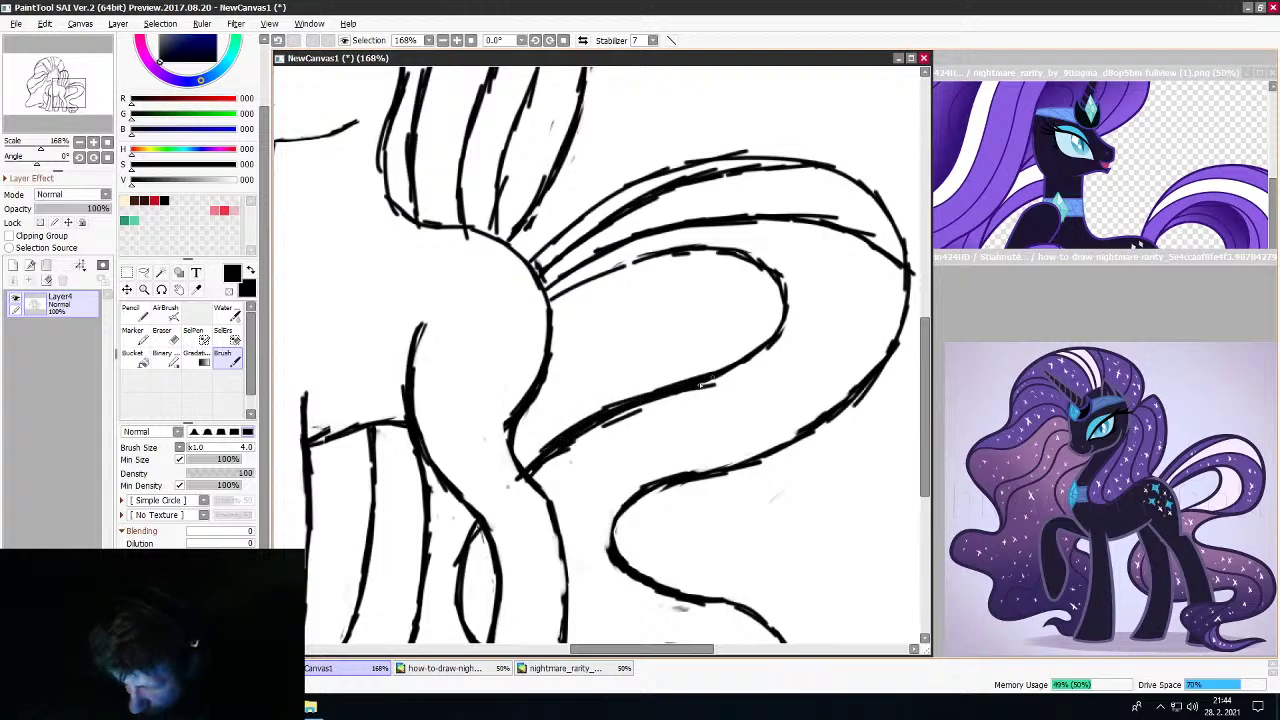
key("e")
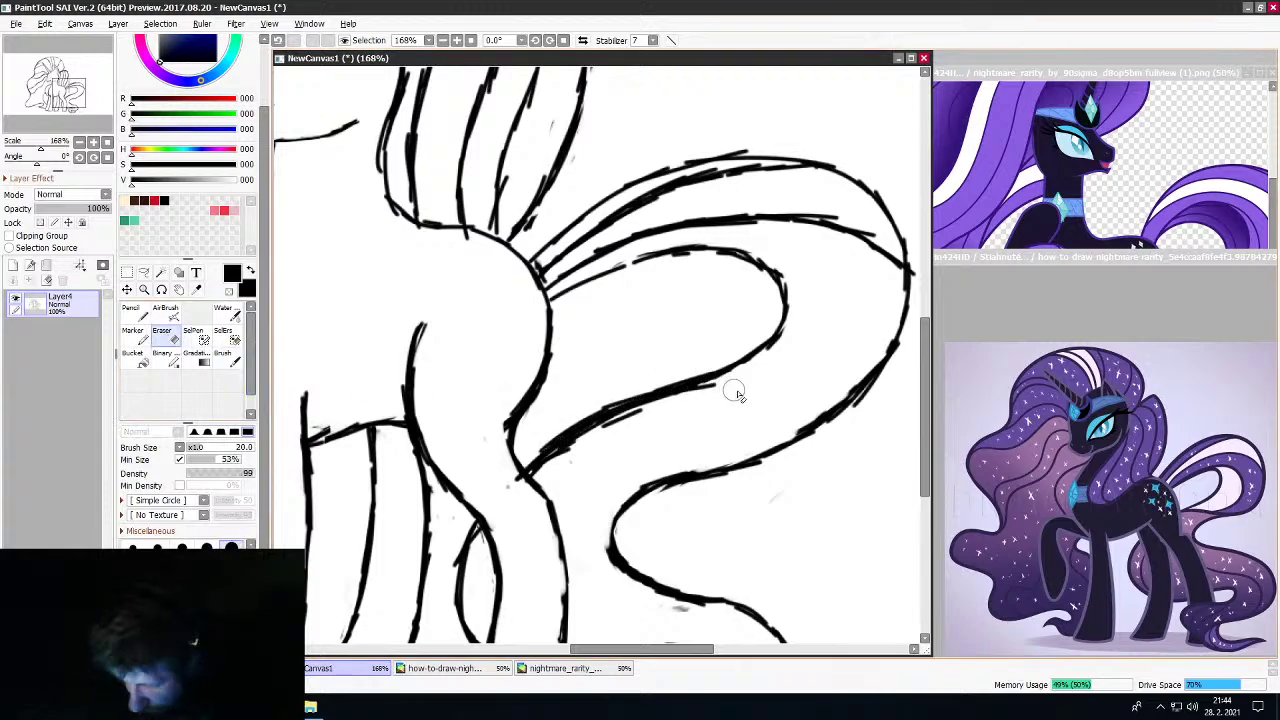
mouse_move(612, 427)
left_mouse_down()
mouse_move(552, 460)
mouse_move(683, 398)
left_mouse_up()
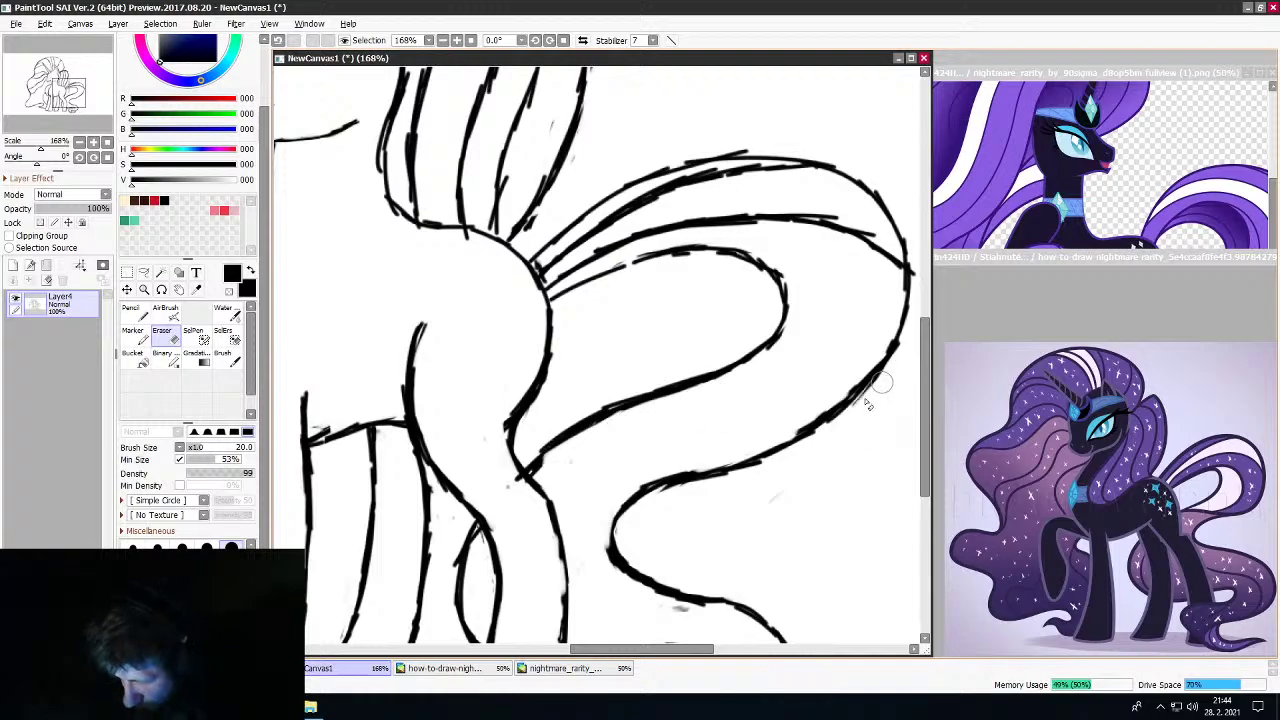
Draw a tail strand line around the outside of the inner loop and another from the rump to the tail's lower outer edge
key("b")
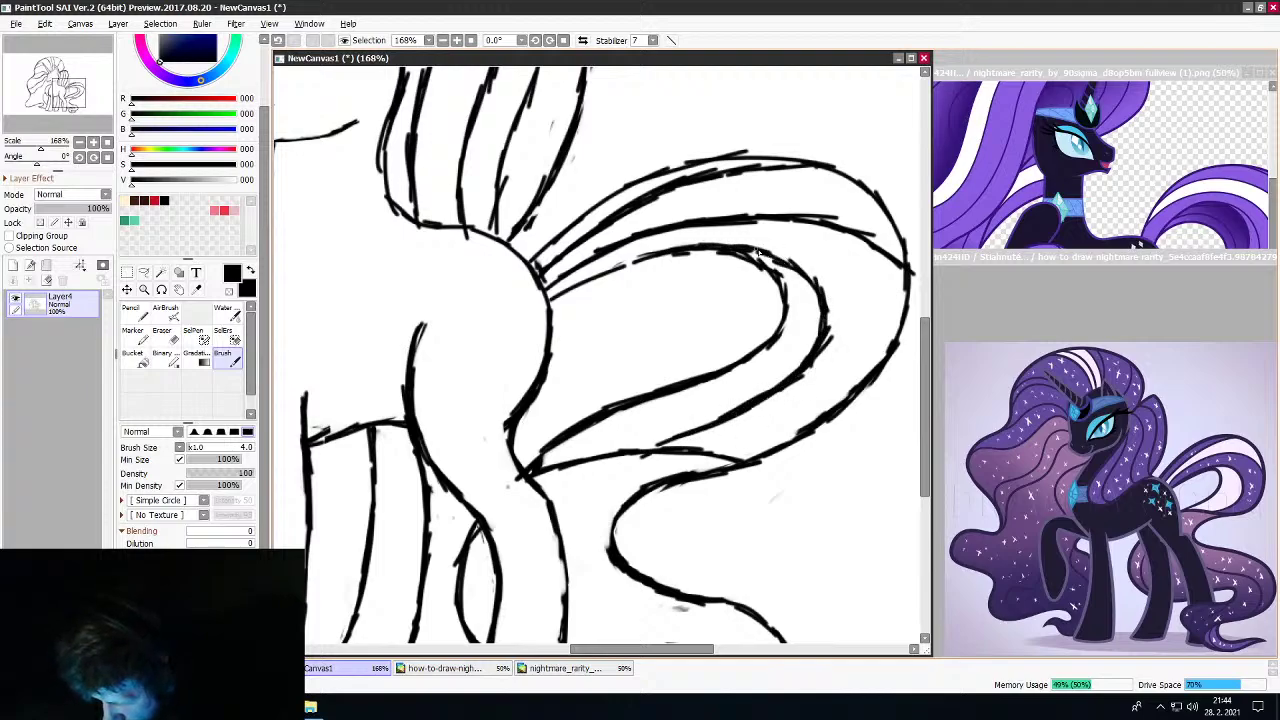
scroll(717, 245, "down", 7)
scroll(715, 262, "up", 4)
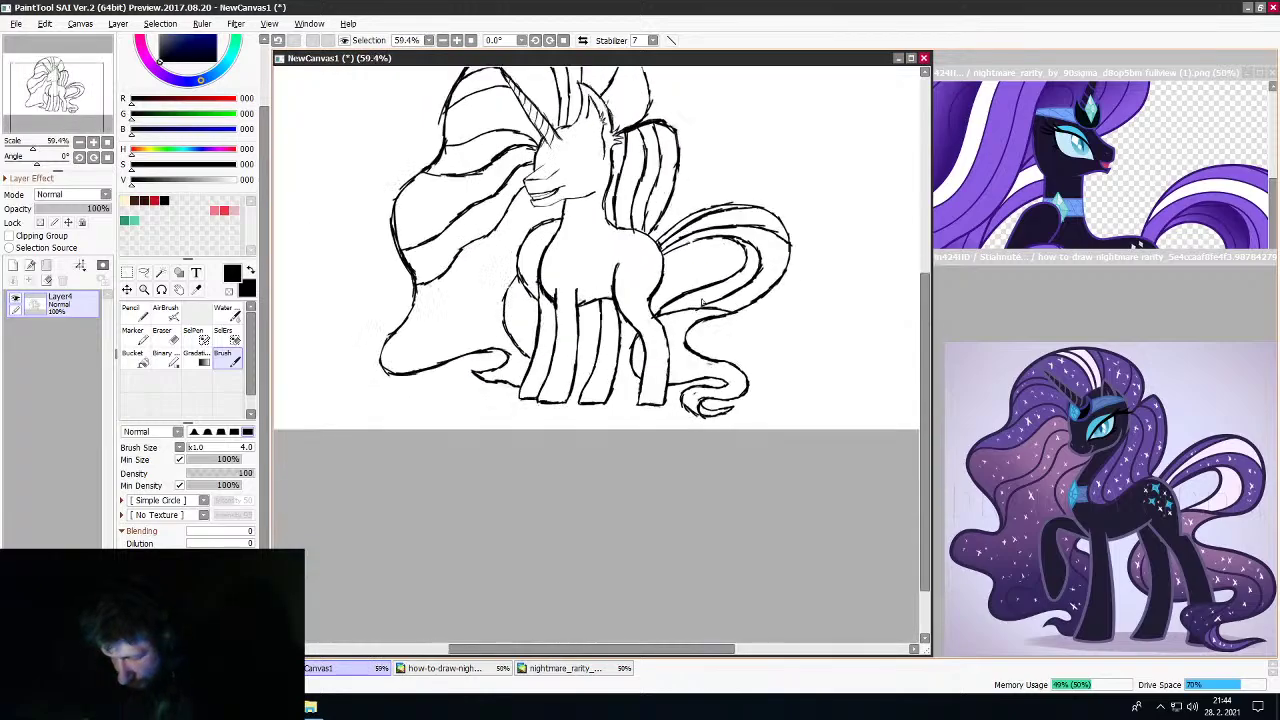
Draw a strand line in the lower tail from the hind leg around the bend to the curl, and thicken it
scroll(710, 300, "down", 2)
scroll(705, 327, "up", 4)
scroll(705, 327, "up", 1)
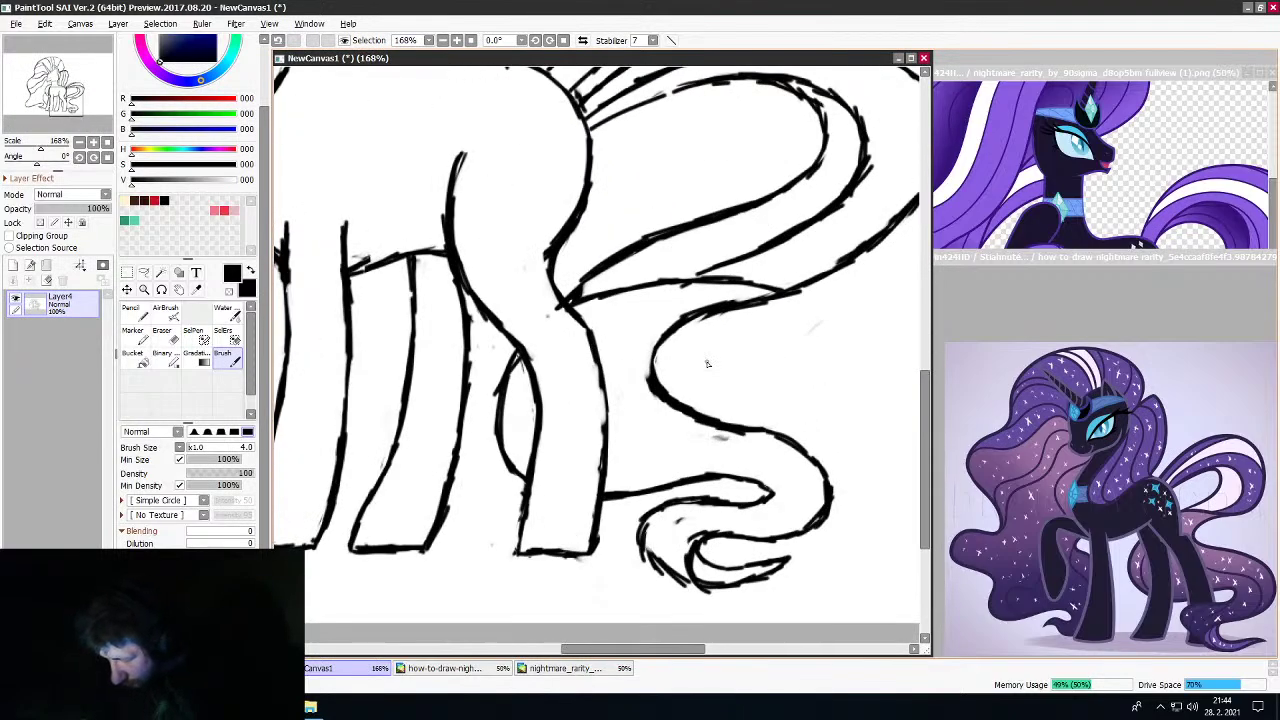
scroll(706, 363, "down", 2)
scroll(650, 430, "up", 2)
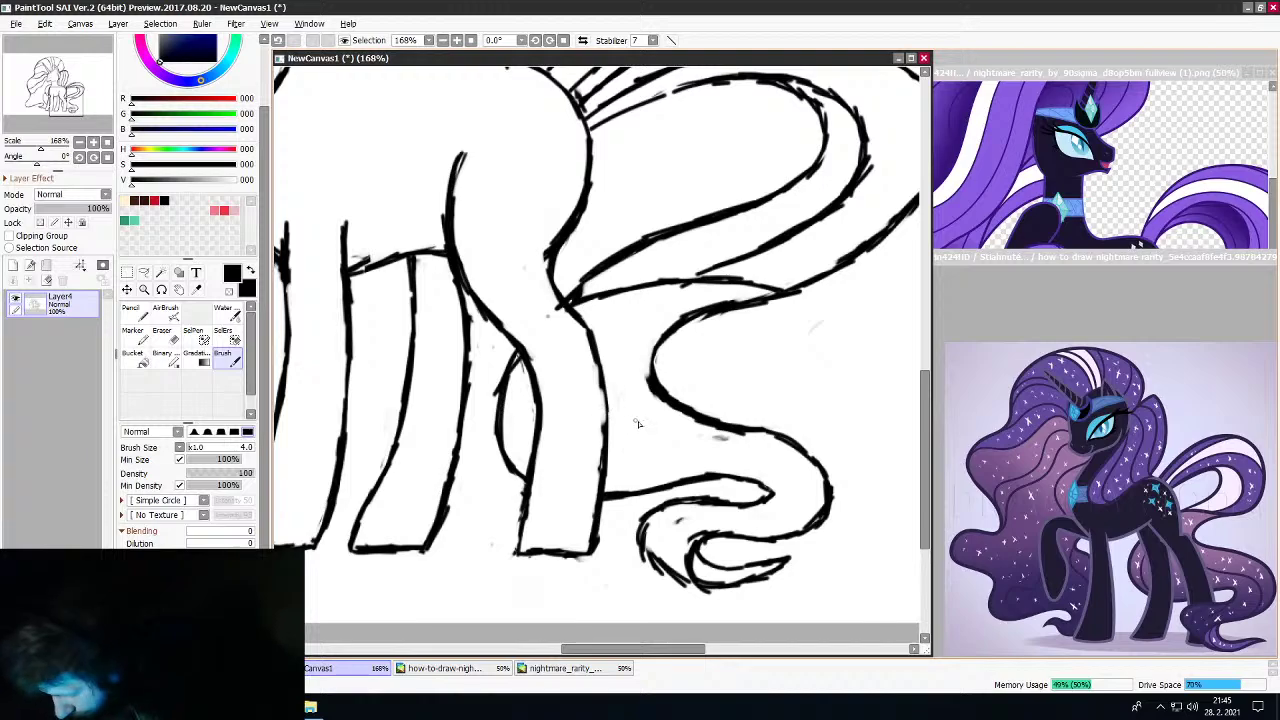
left_click_drag(614, 400, 676, 440)
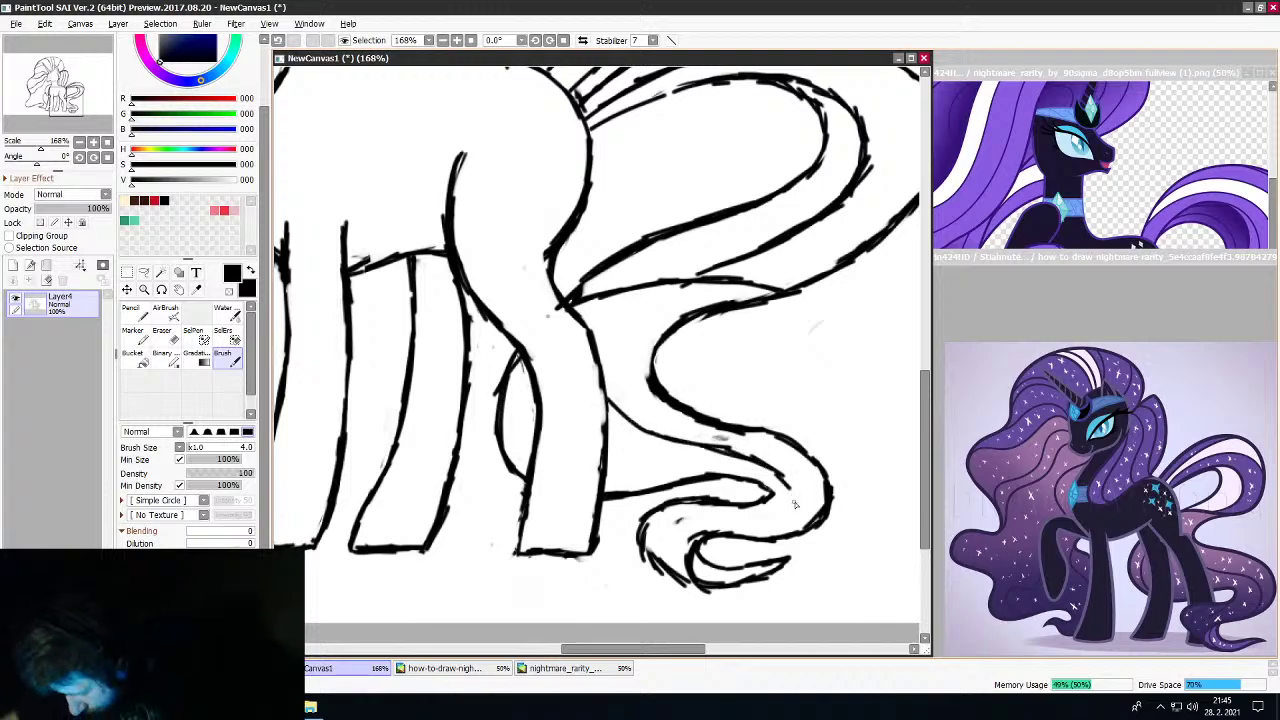
left_click_drag(790, 492, 798, 520)
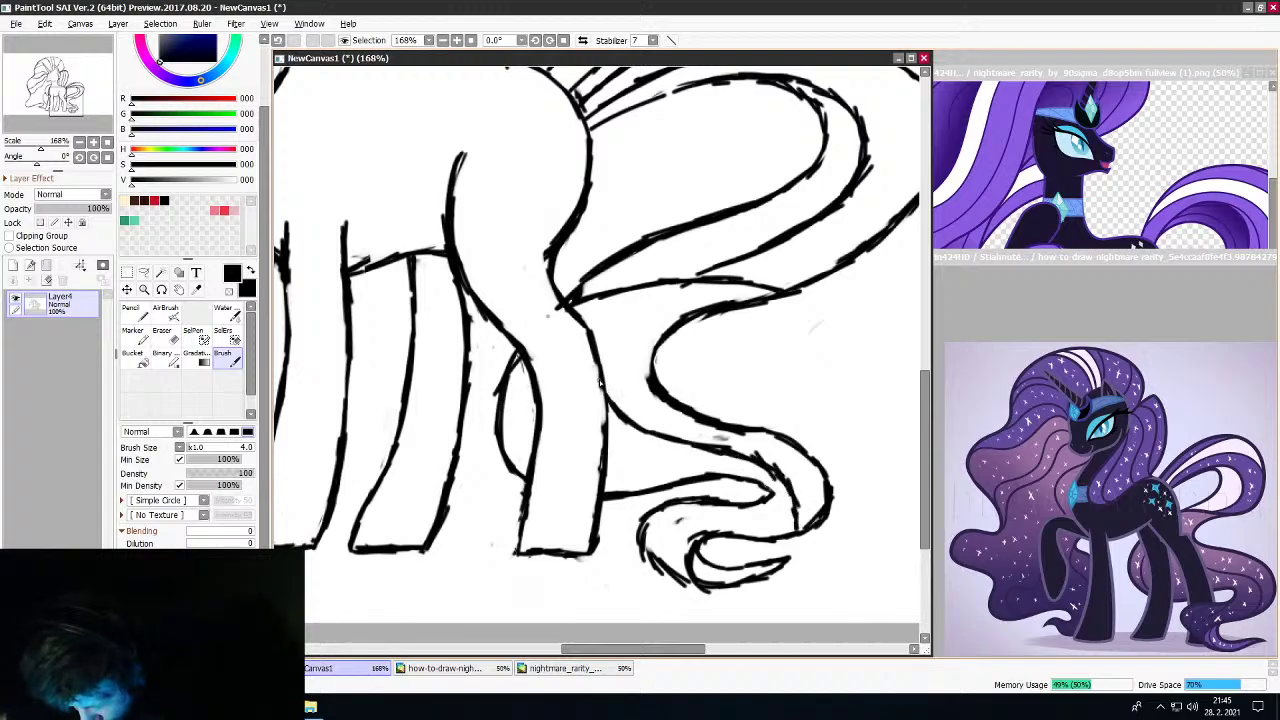
left_click_drag(636, 432, 729, 450)
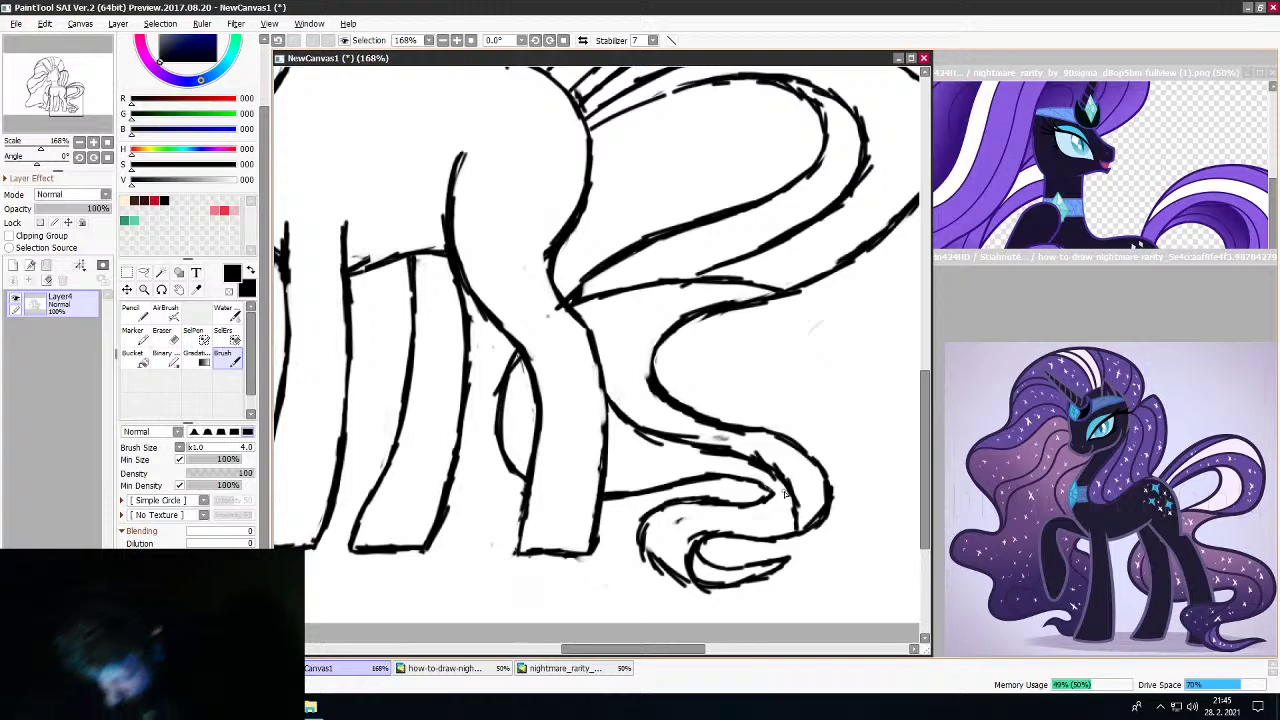
Erase and redraw the hind leg's lower front edge so it flares forward to the hoof, and thin the hoof's base line
scroll(569, 457, "down", 6)
scroll(518, 476, "up", 4)
scroll(518, 476, "up", 6)
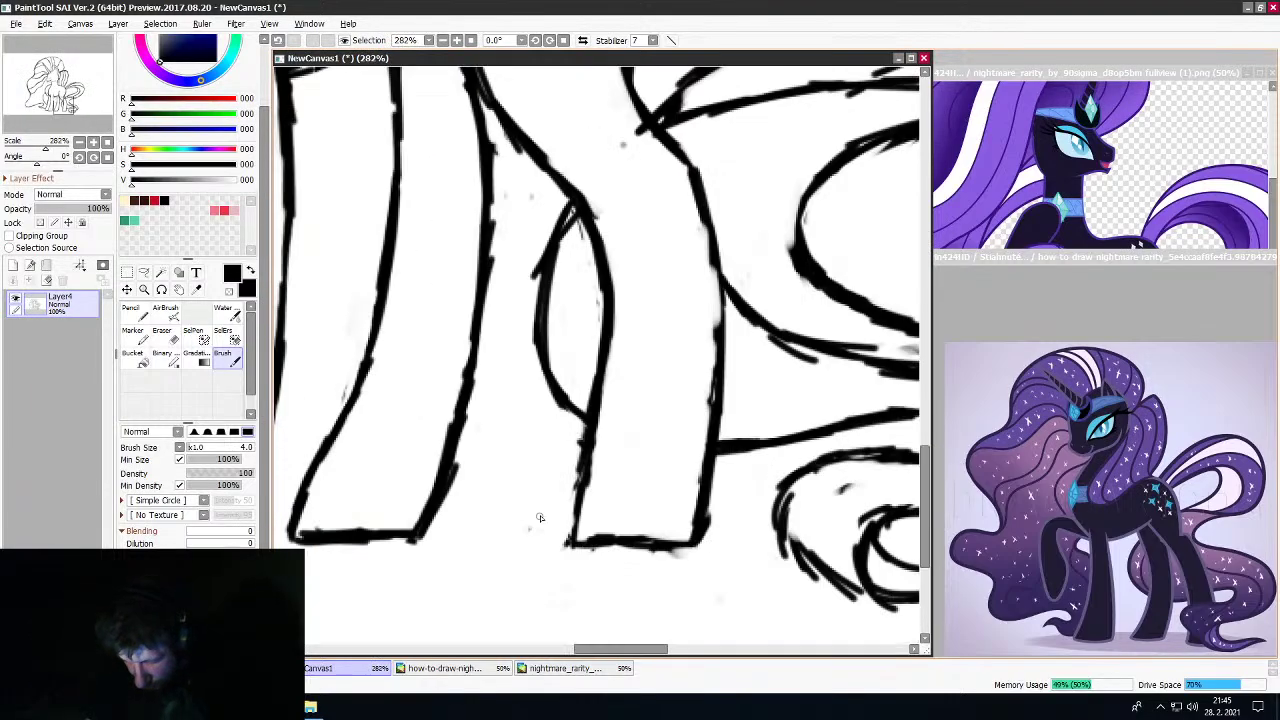
left_click(163, 332)
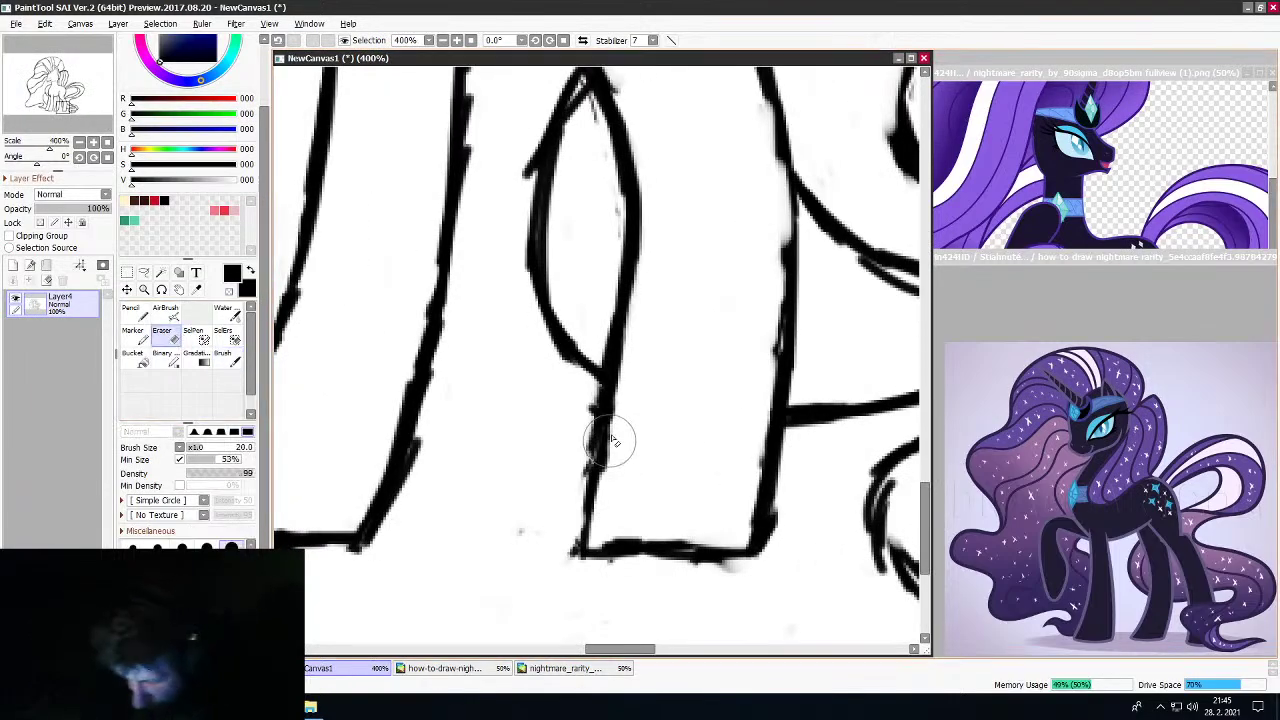
mouse_move(600, 434)
left_mouse_down()
mouse_move(594, 503)
mouse_move(600, 443)
mouse_move(590, 485)
left_mouse_up()
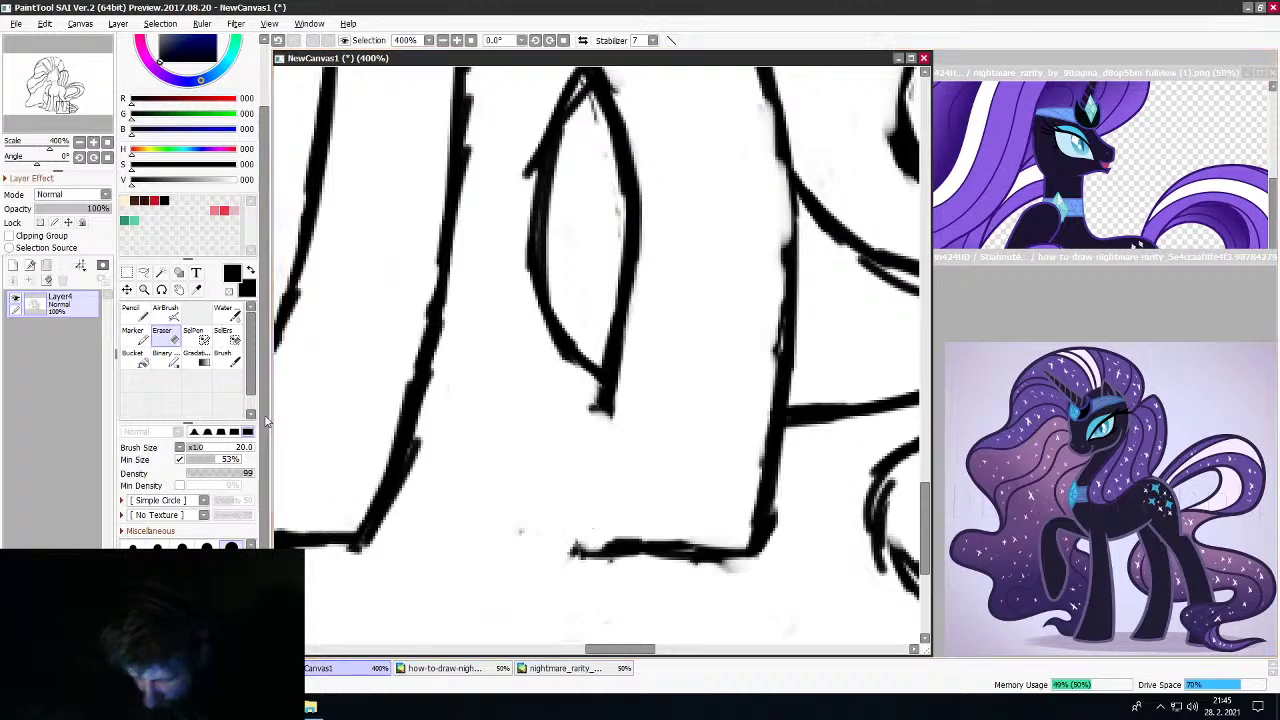
left_click(222, 352)
mouse_move(606, 410)
left_mouse_down()
mouse_move(553, 524)
mouse_move(613, 554)
mouse_move(597, 402)
mouse_move(592, 417)
mouse_move(608, 370)
mouse_move(637, 378)
mouse_move(625, 420)
left_mouse_up()
key("e")
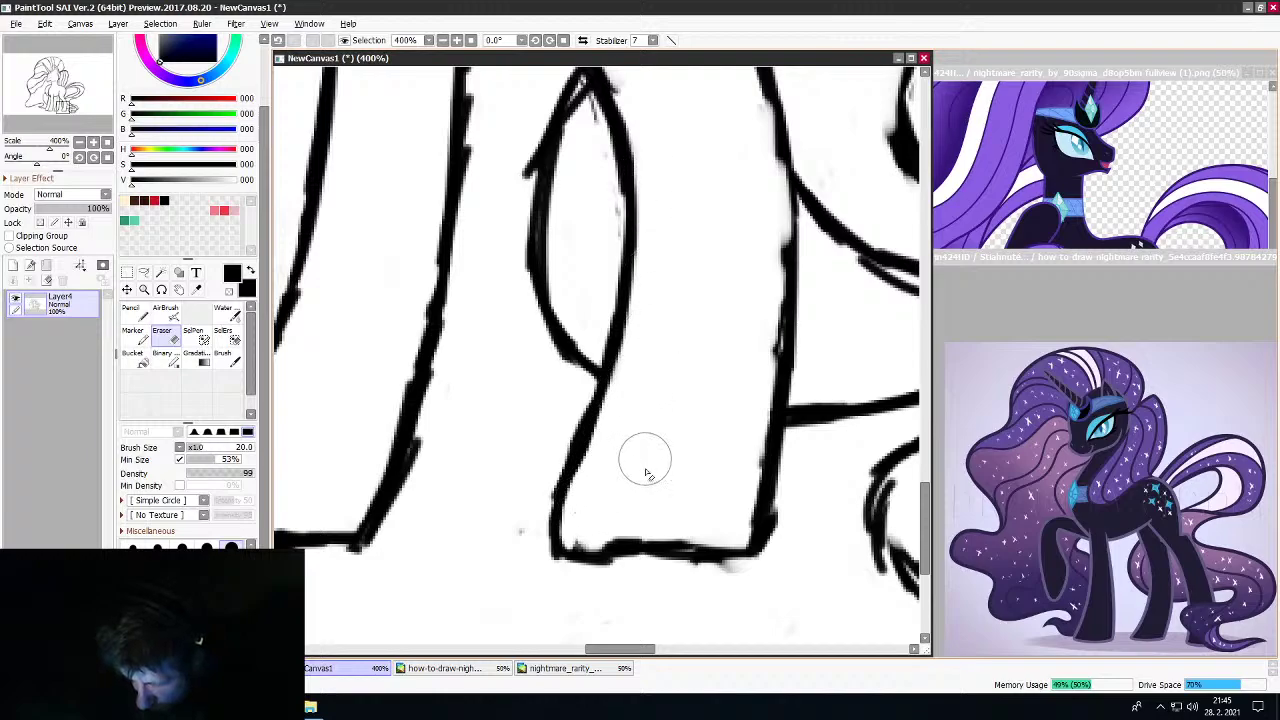
mouse_move(613, 521)
left_mouse_down()
mouse_move(668, 529)
mouse_move(623, 529)
left_mouse_up()
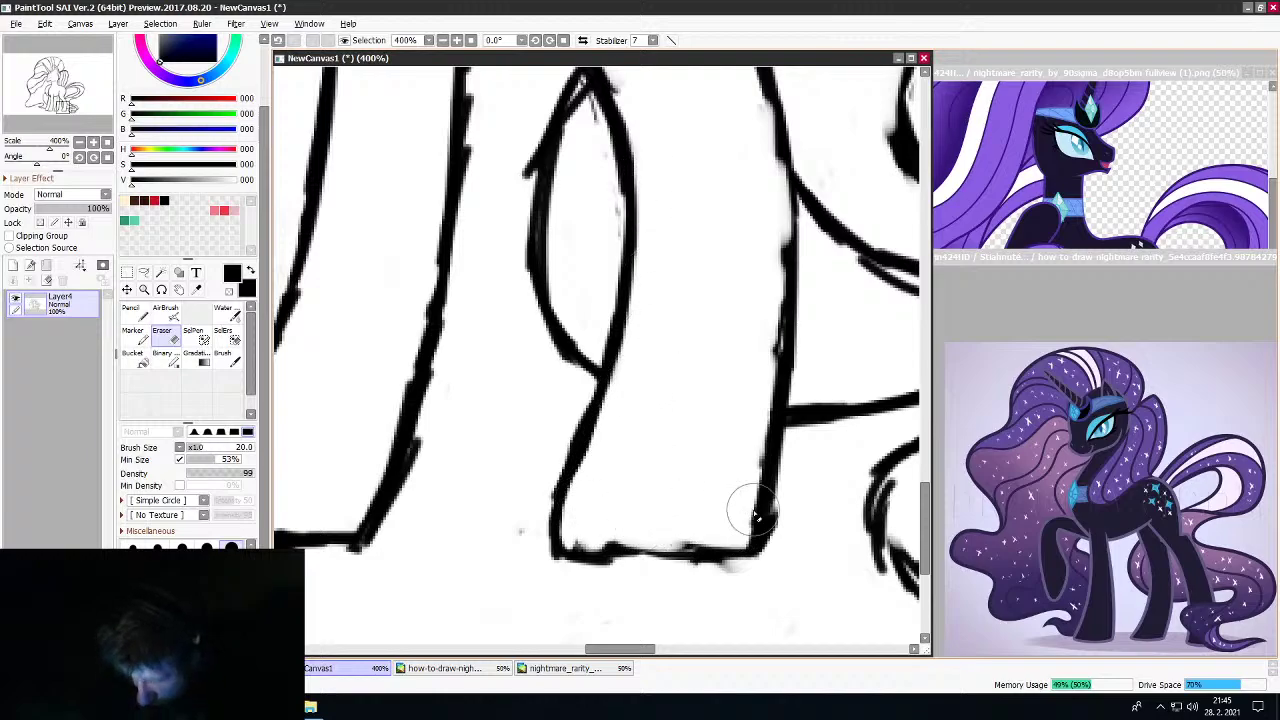
Erase the smudges and rough edges along the lower tail's outer outline
scroll(745, 505, "down", 5)
scroll(742, 400, "up", 1)
scroll(743, 400, "down", 1)
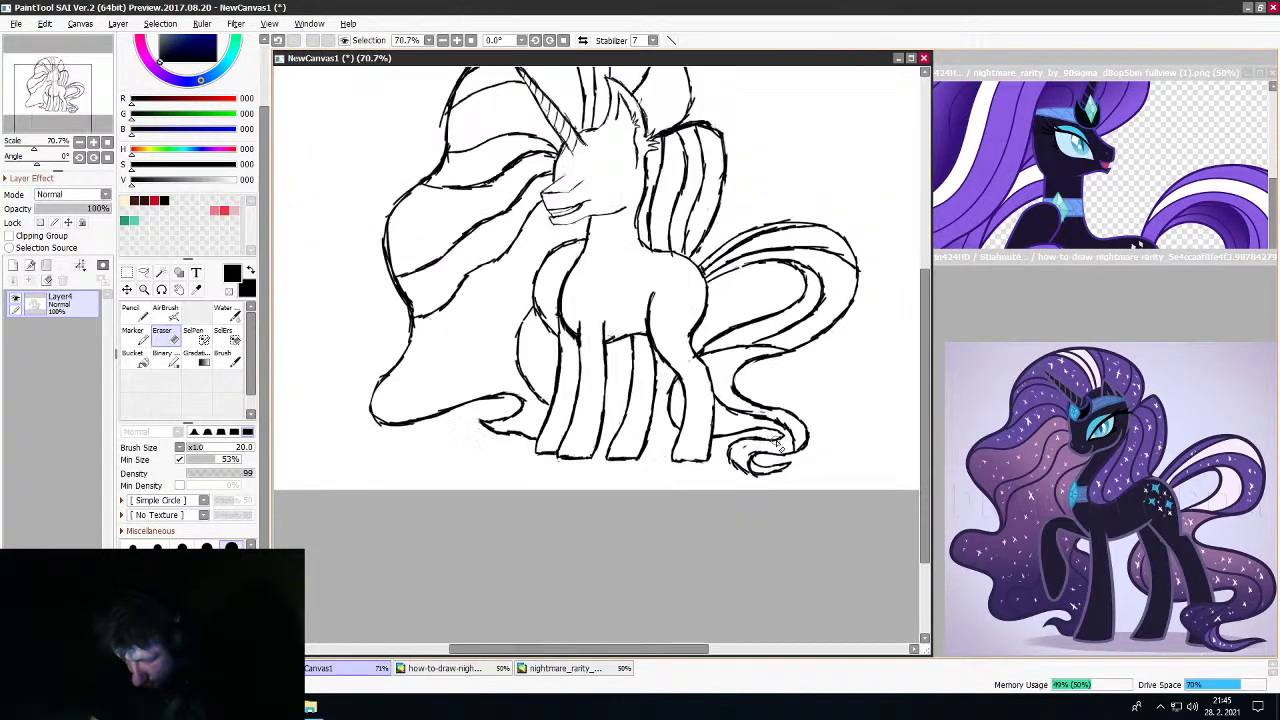
scroll(720, 380, "up", 5)
mouse_move(697, 362)
left_mouse_down()
mouse_move(707, 327)
mouse_move(688, 314)
mouse_move(553, 275)
mouse_move(521, 322)
mouse_move(520, 310)
mouse_move(597, 354)
mouse_move(669, 368)
mouse_move(651, 306)
mouse_move(629, 311)
mouse_move(848, 373)
mouse_move(913, 429)
left_mouse_up()
scroll(805, 318, "down", 4)
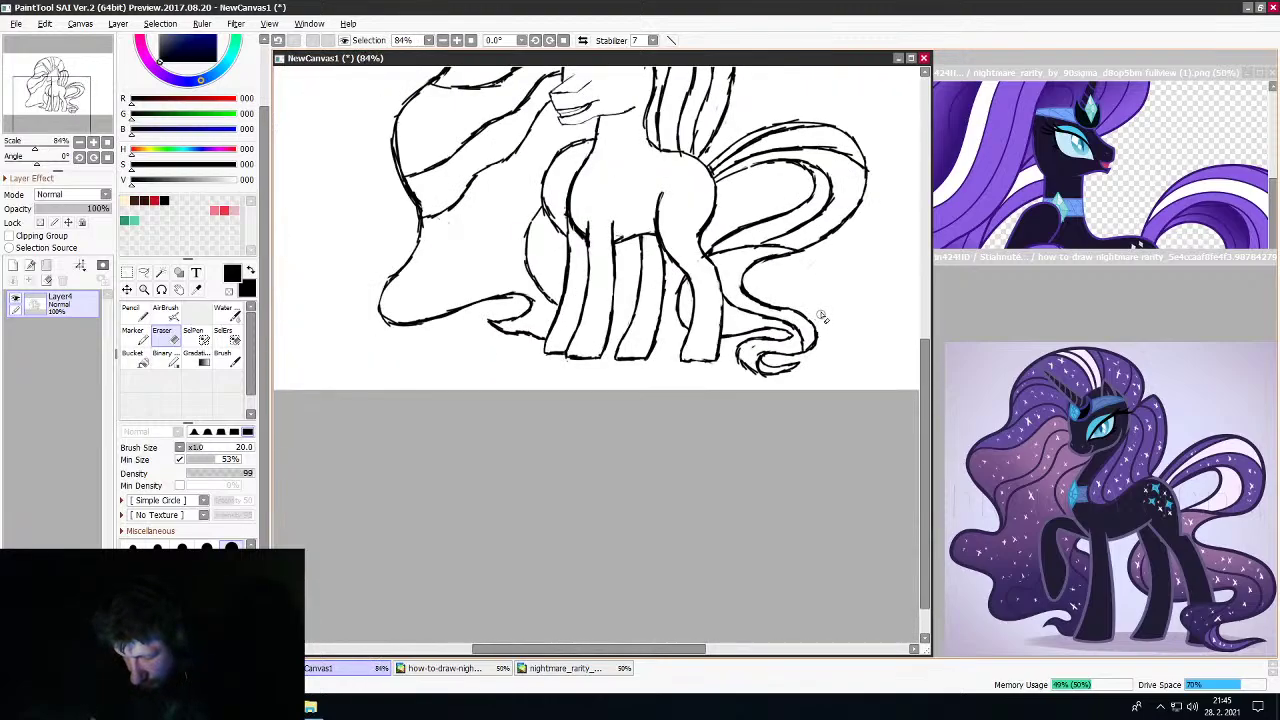
scroll(802, 308, "up", 4)
mouse_move(656, 342)
left_mouse_down()
mouse_move(449, 268)
mouse_move(385, 206)
mouse_move(363, 143)
left_mouse_up()
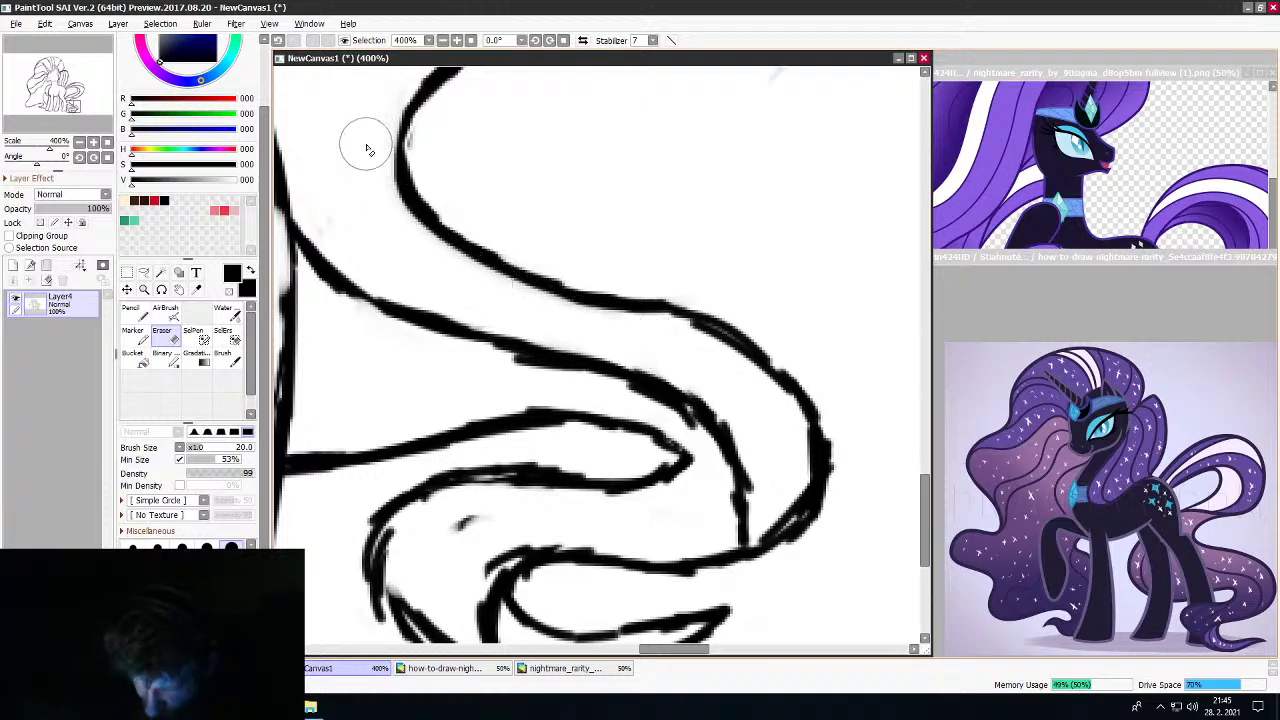
scroll(429, 137, "down", 3)
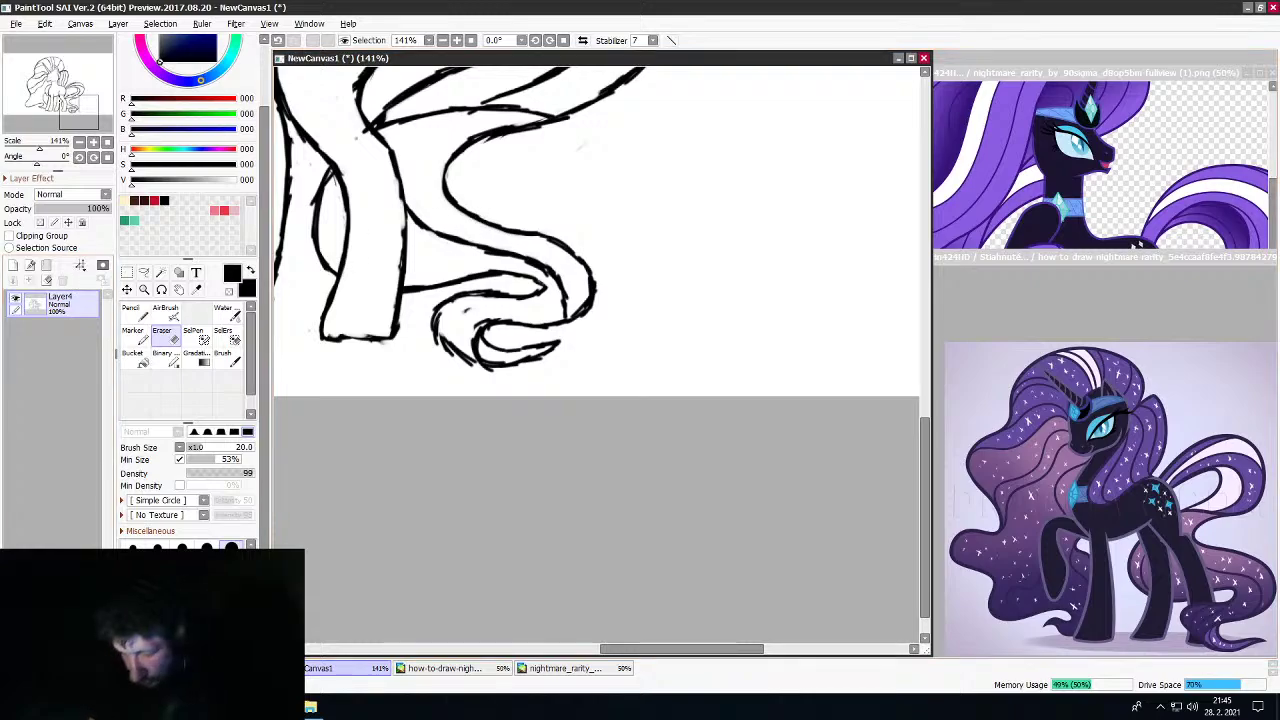
Erase the doubled strokes on the tail tip's curl, redraw its outer outline as one continuous curve, and trim the curl's inner edge
scroll(330, 240, "down", 4)
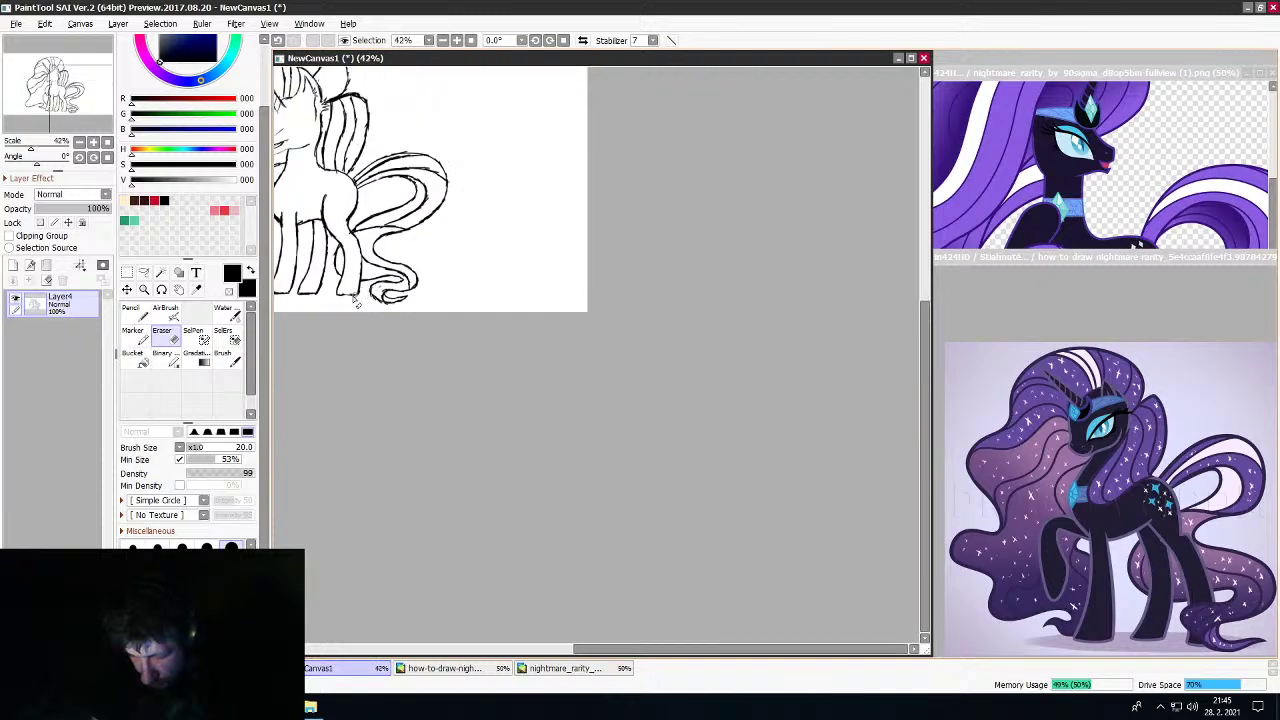
scroll(355, 300, "up", 6)
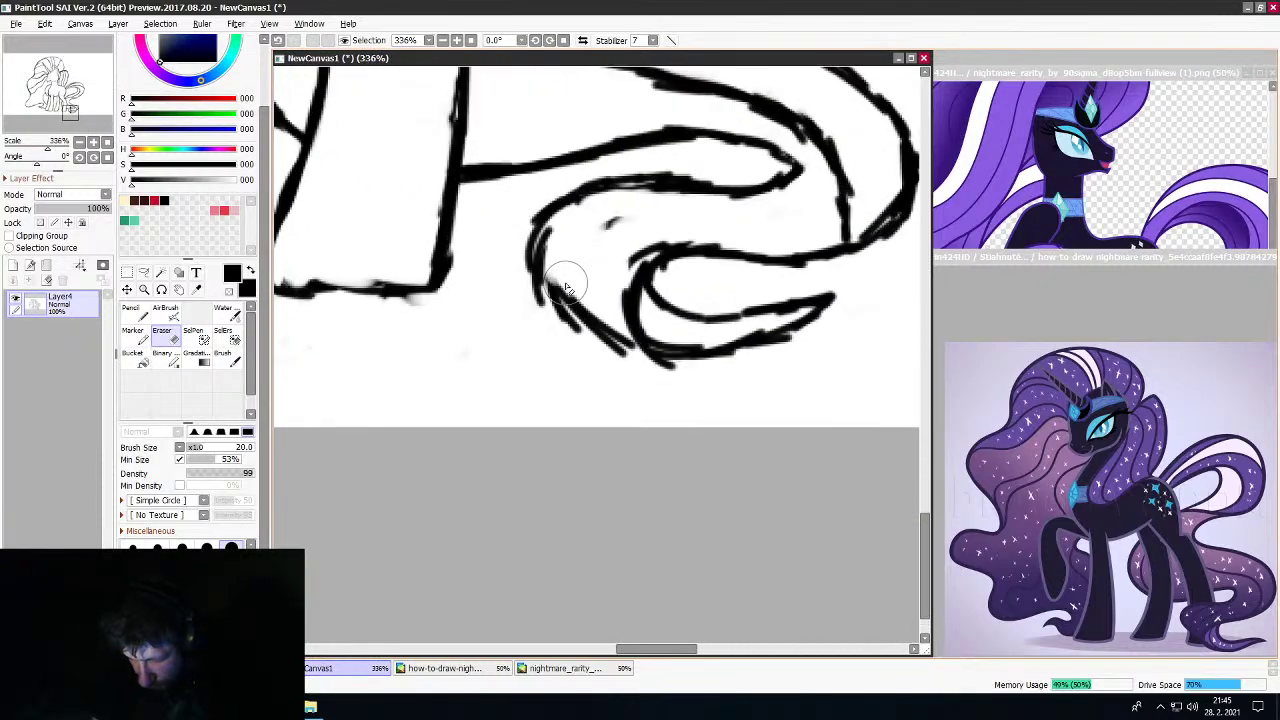
mouse_move(565, 287)
left_mouse_down()
mouse_move(665, 383)
mouse_move(635, 365)
mouse_move(700, 384)
left_mouse_up()
left_click_drag(562, 219, 552, 268)
left_click_drag(622, 225, 612, 250)
key("b")
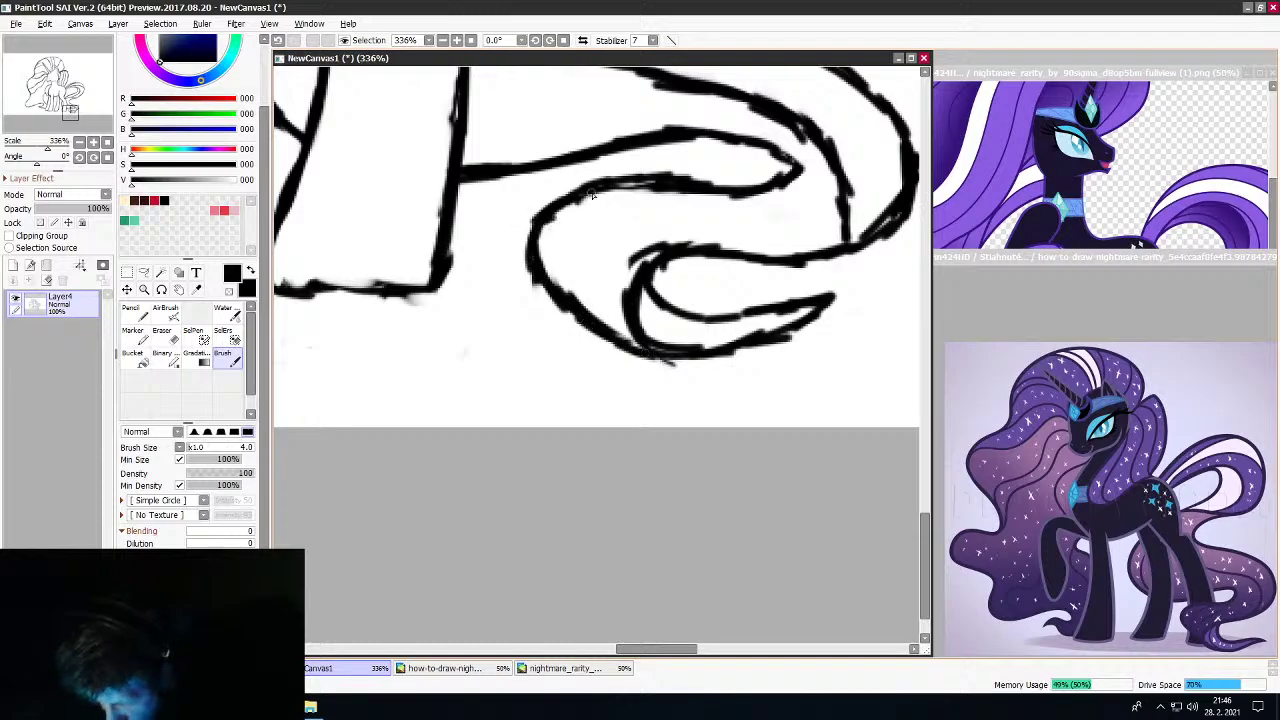
key("e")
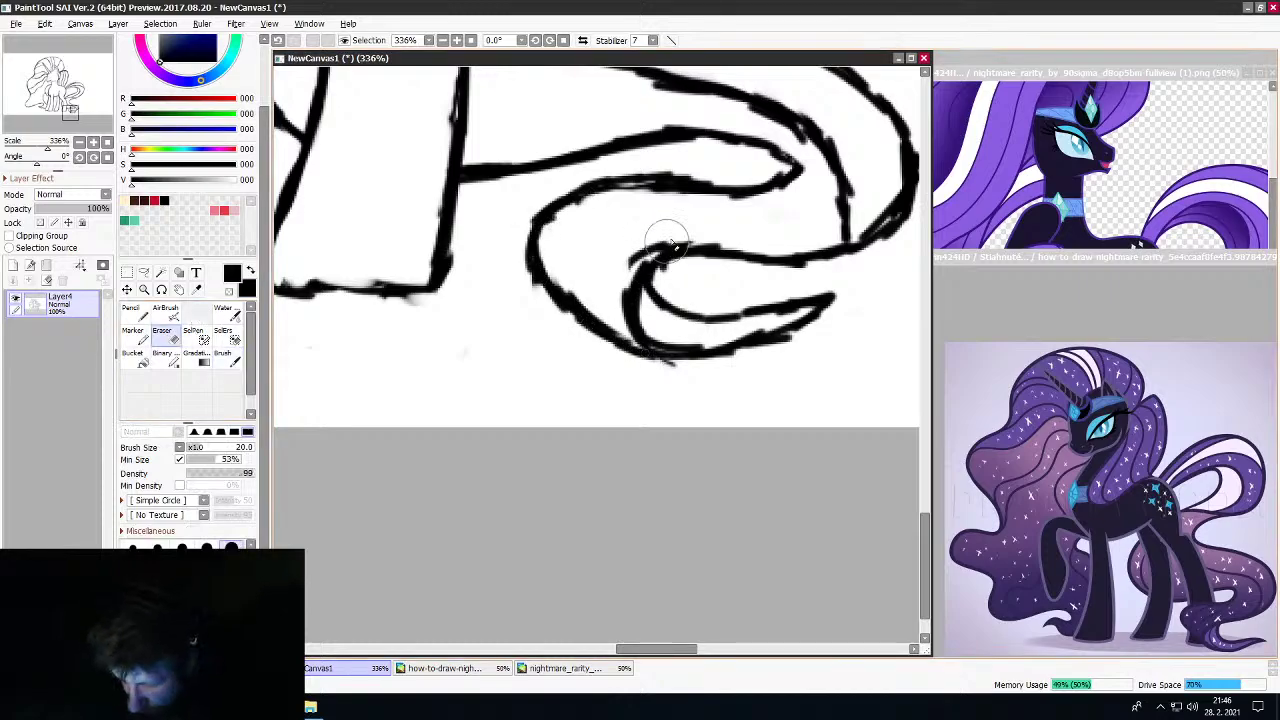
mouse_move(660, 237)
left_mouse_down()
mouse_move(637, 251)
mouse_move(666, 229)
mouse_move(766, 223)
mouse_move(787, 237)
left_mouse_up()
Erase the pointed end of the gap inside the lower tail and redraw it as a rounded bend
scroll(810, 170, "down", 3)
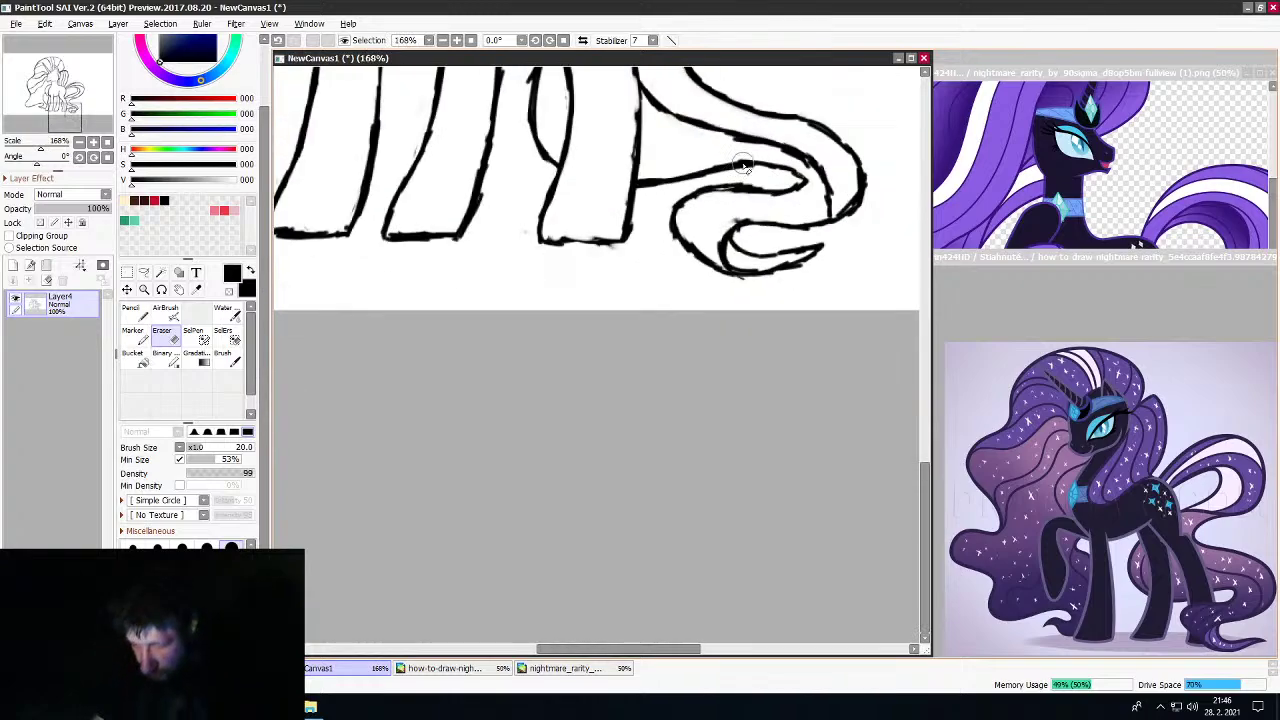
scroll(795, 145, "up", 4)
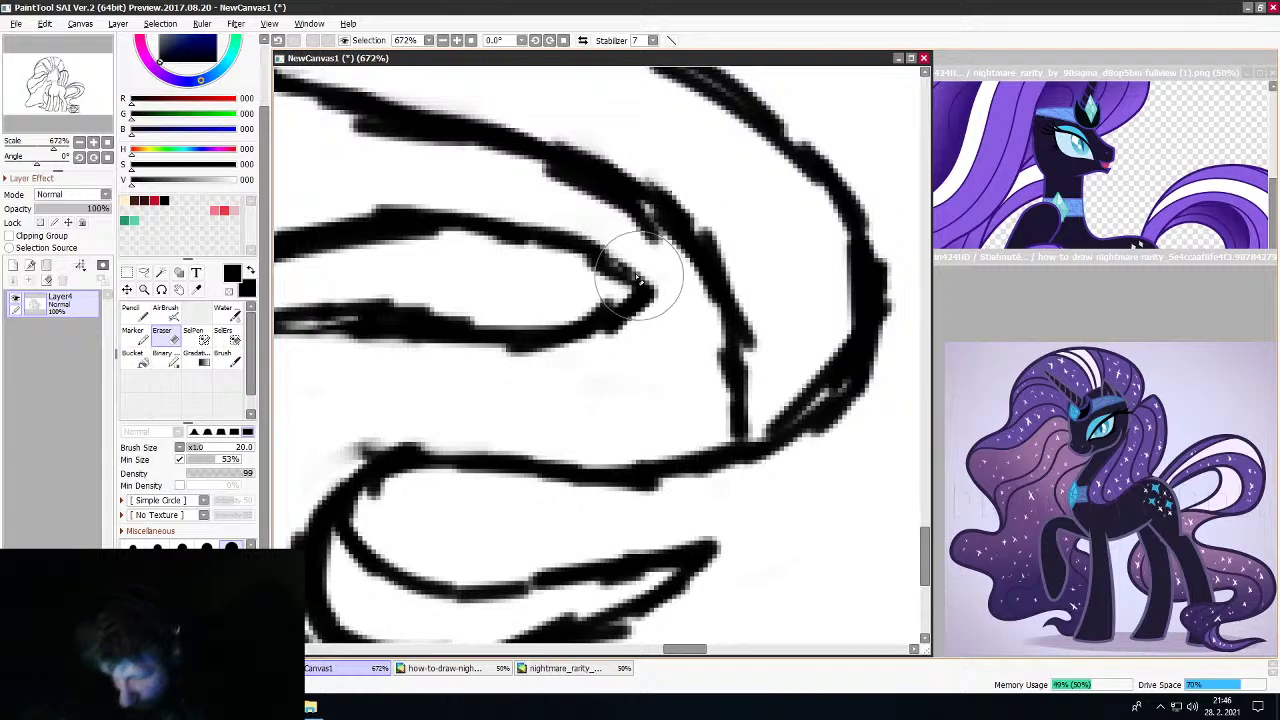
key("b")
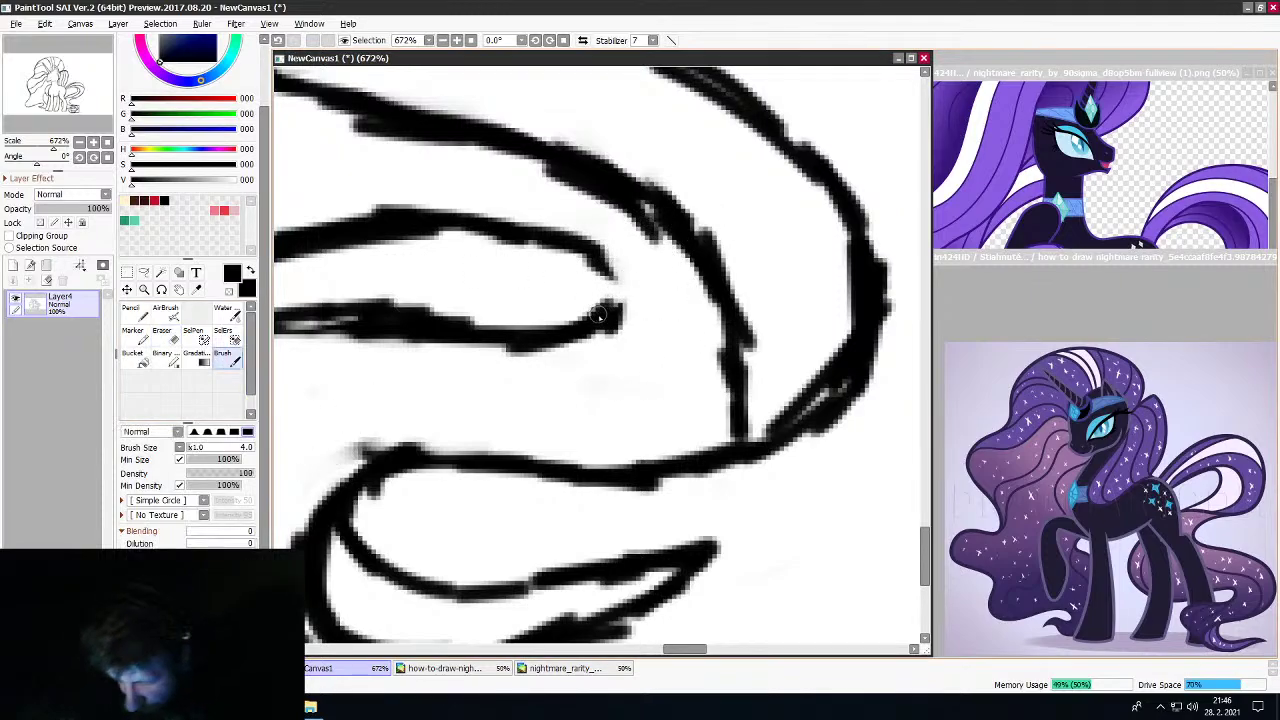
mouse_move(600, 315)
left_mouse_down()
mouse_move(612, 265)
mouse_move(585, 250)
left_mouse_up()
scroll(567, 226, "down", 10)
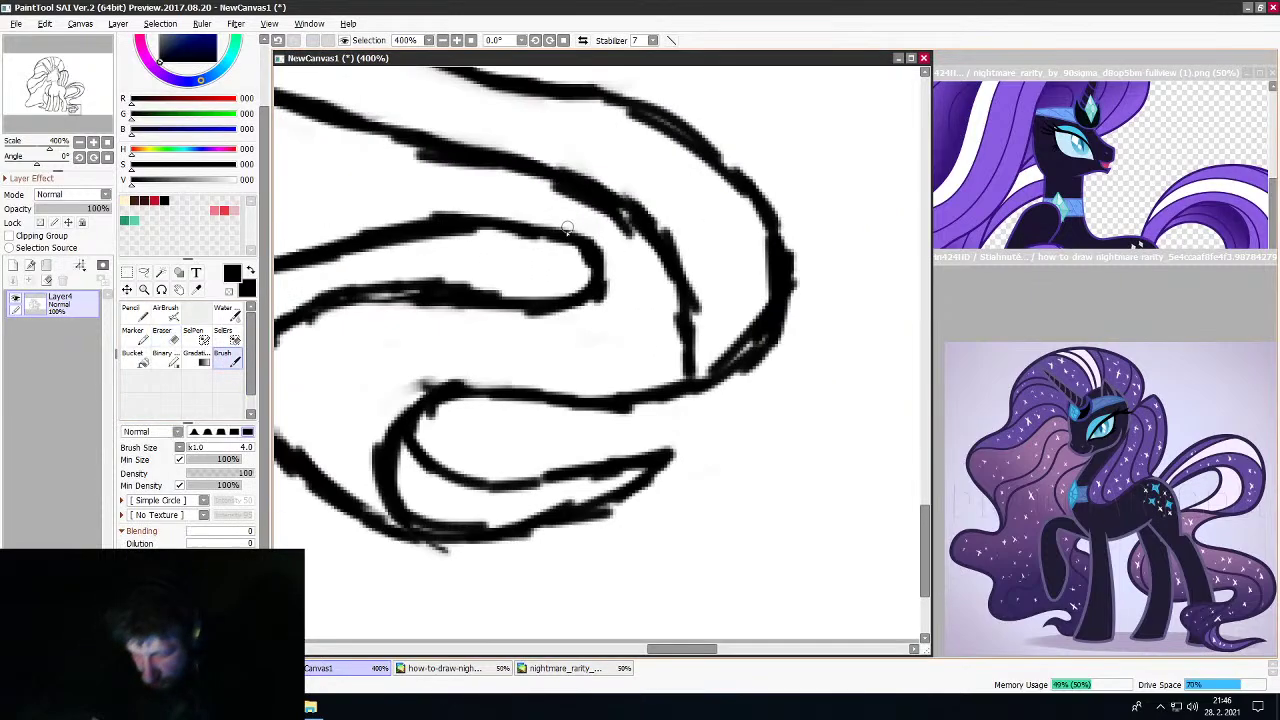
Erase the faint end of the muzzle's upper line and redraw it as a thick stroke slanting up from the nose tip
scroll(489, 142, "up", 5)
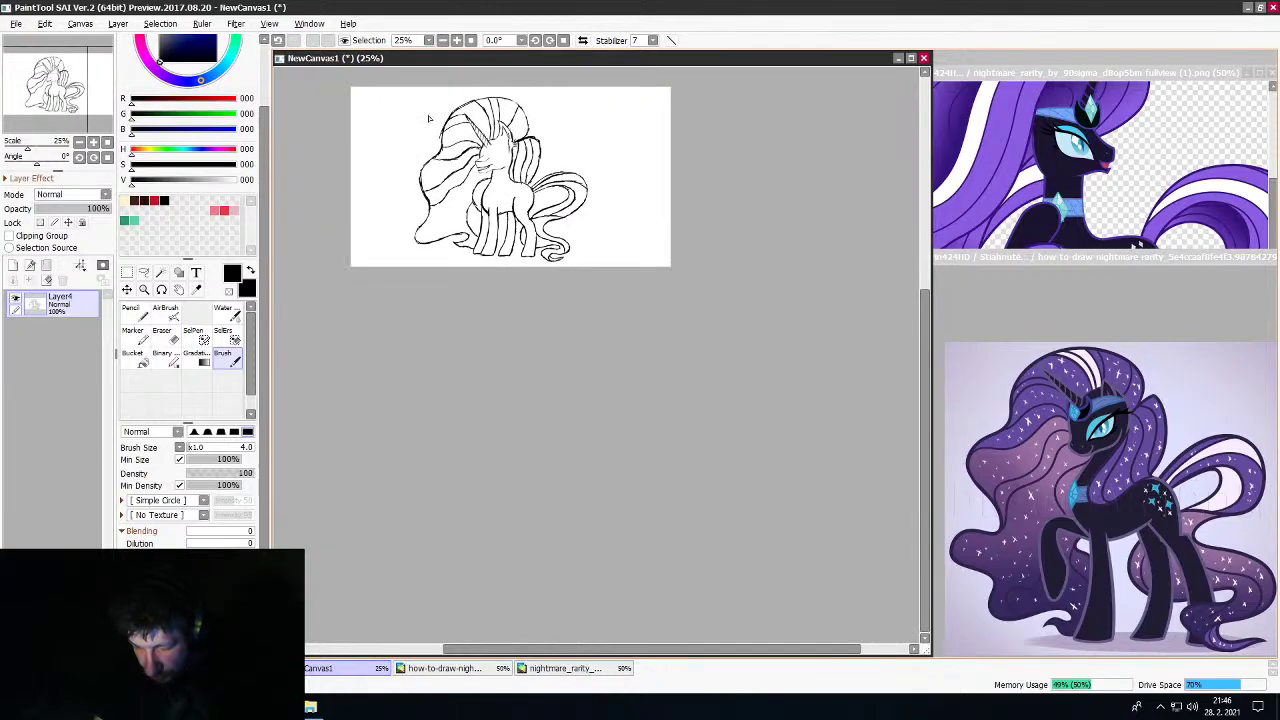
scroll(546, 236, "up", 3)
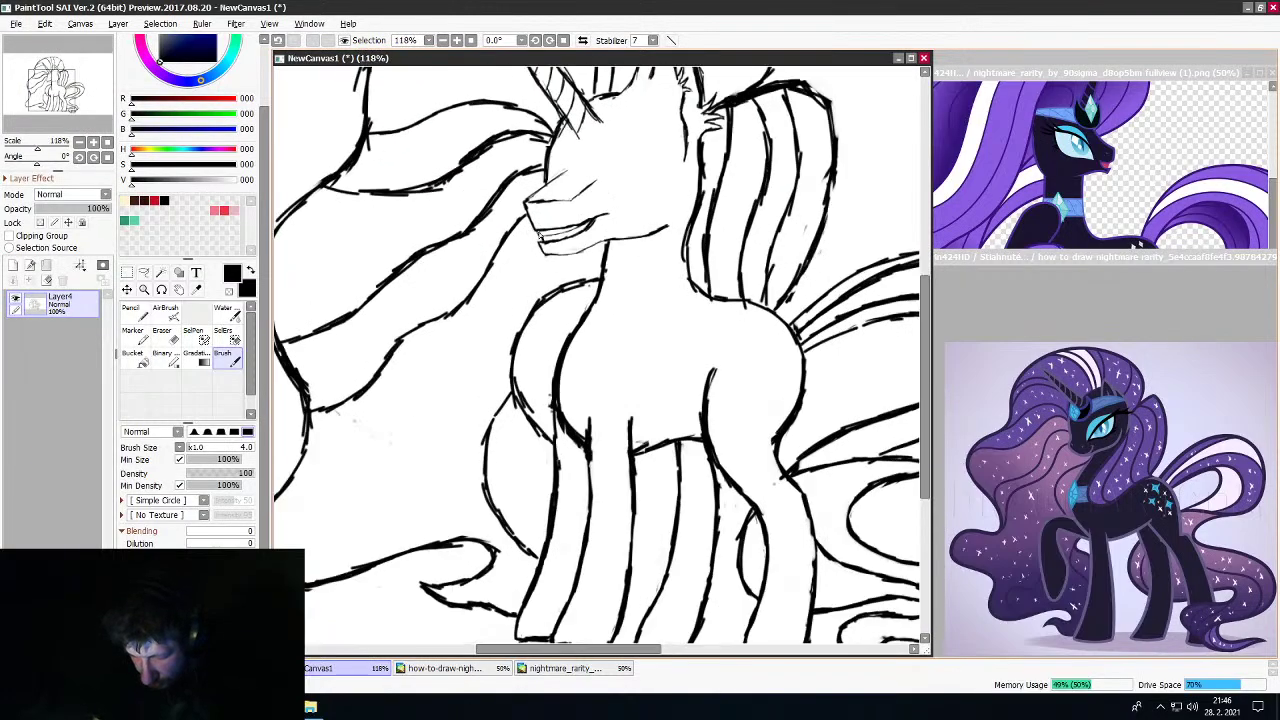
scroll(546, 236, "down", 2)
scroll(546, 236, "up", 2)
scroll(546, 236, "down", 2)
scroll(546, 236, "up", 8)
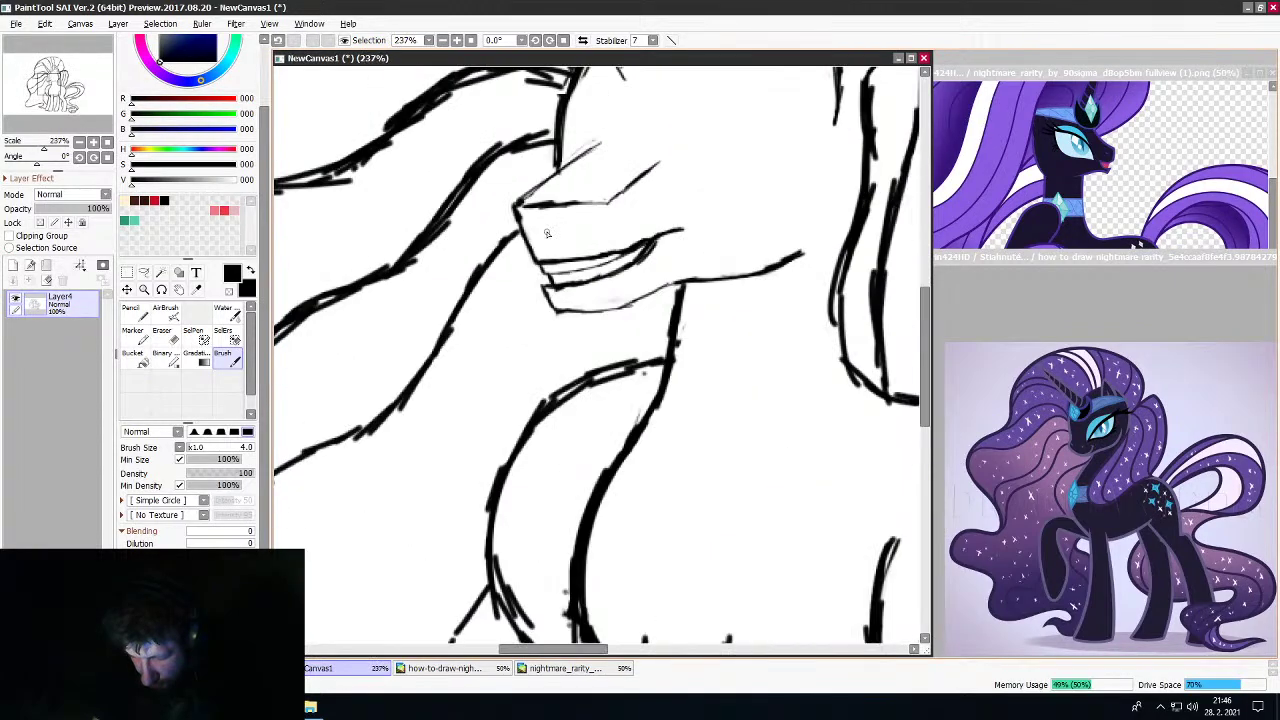
scroll(546, 236, "down", 1)
scroll(546, 236, "up", 2)
scroll(565, 200, "up", 3)
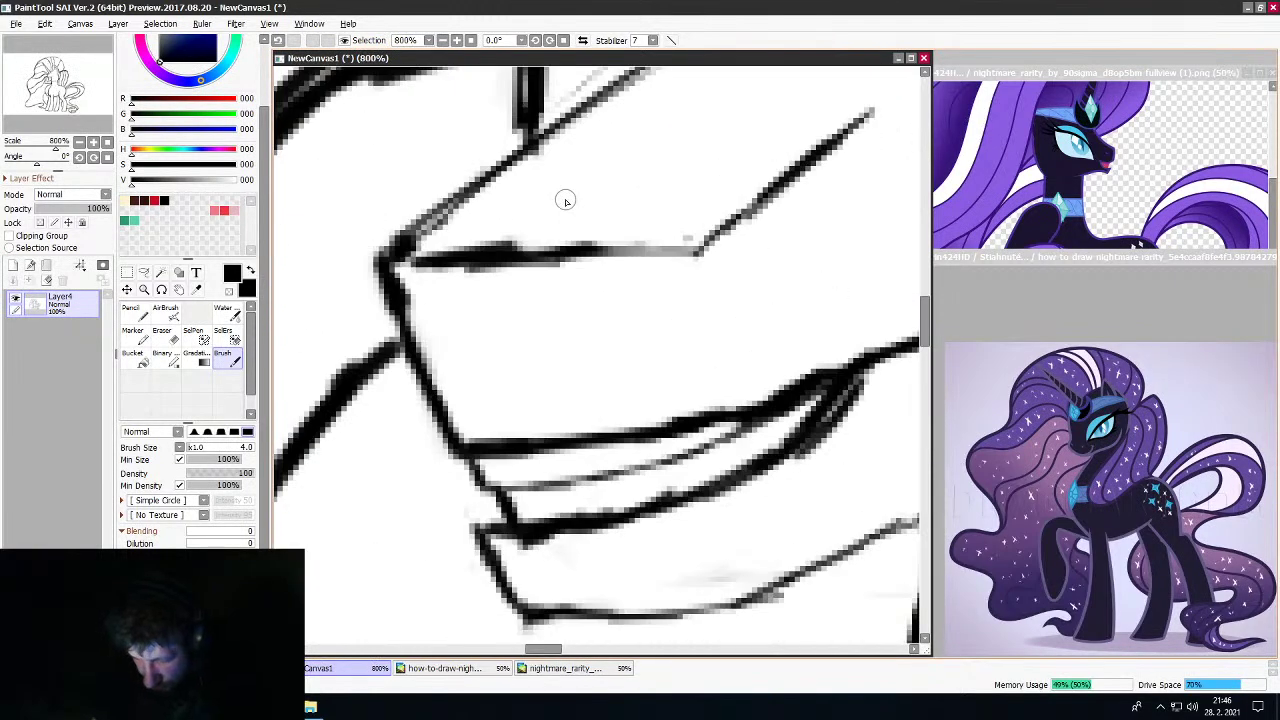
left_click(174, 334)
mouse_move(664, 269)
left_mouse_down()
mouse_move(590, 264)
mouse_move(577, 250)
mouse_move(510, 255)
mouse_move(640, 248)
left_mouse_up()
left_click(222, 356)
left_click_drag(395, 273, 710, 228)
left_click_drag(504, 248, 730, 212)
mouse_move(418, 266)
left_mouse_down()
mouse_move(572, 228)
mouse_move(676, 226)
left_mouse_up()
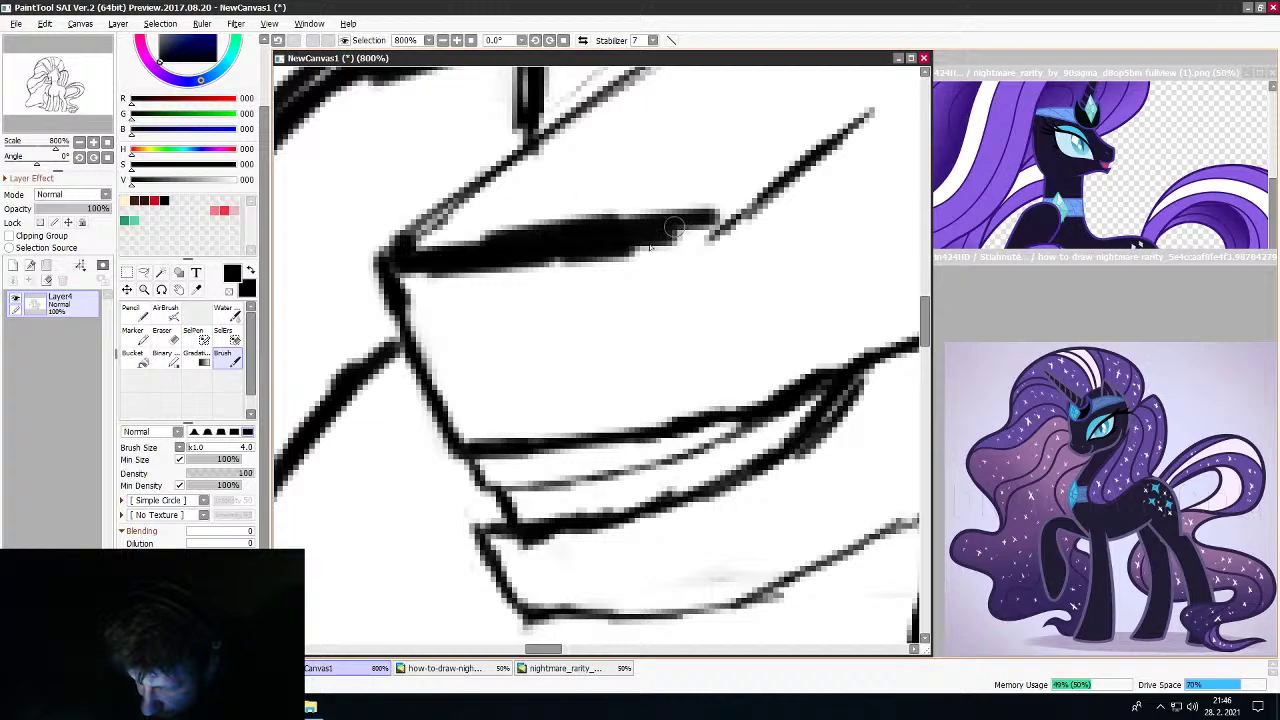
left_click_drag(515, 258, 706, 218)
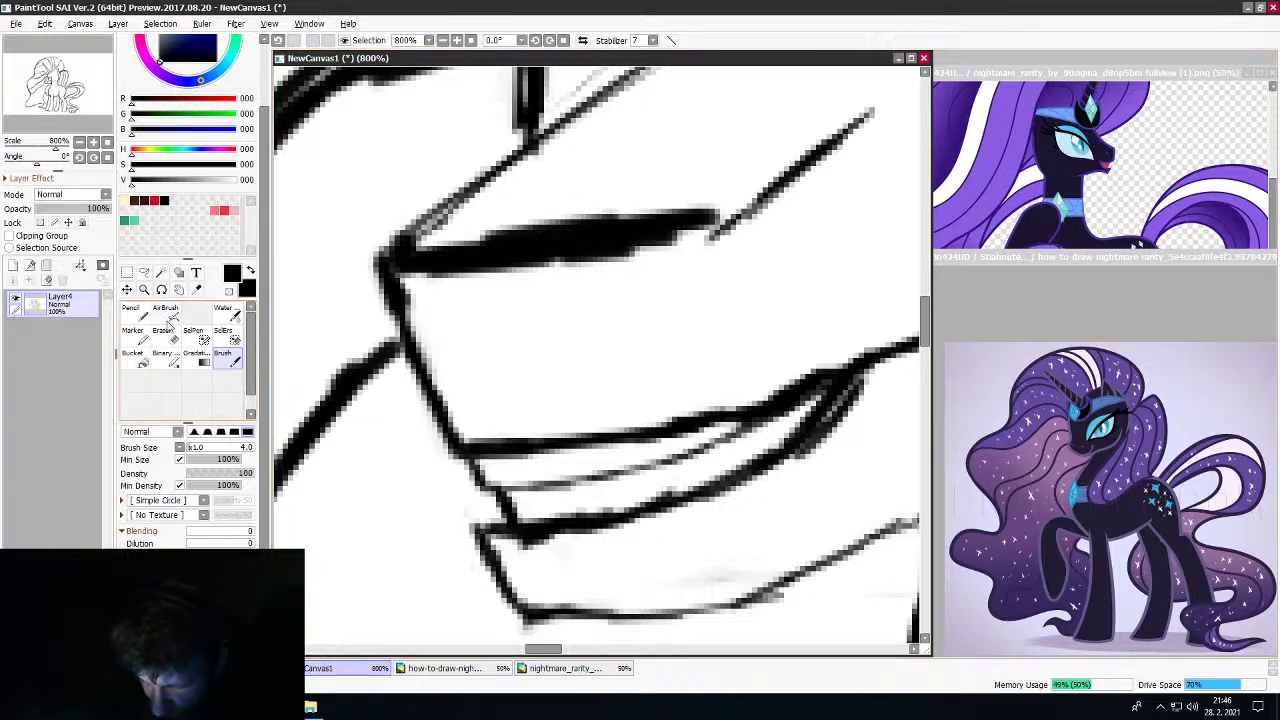
Set the eraser size to 8 and trim the underside of the thick upper muzzle line
left_click(168, 334)
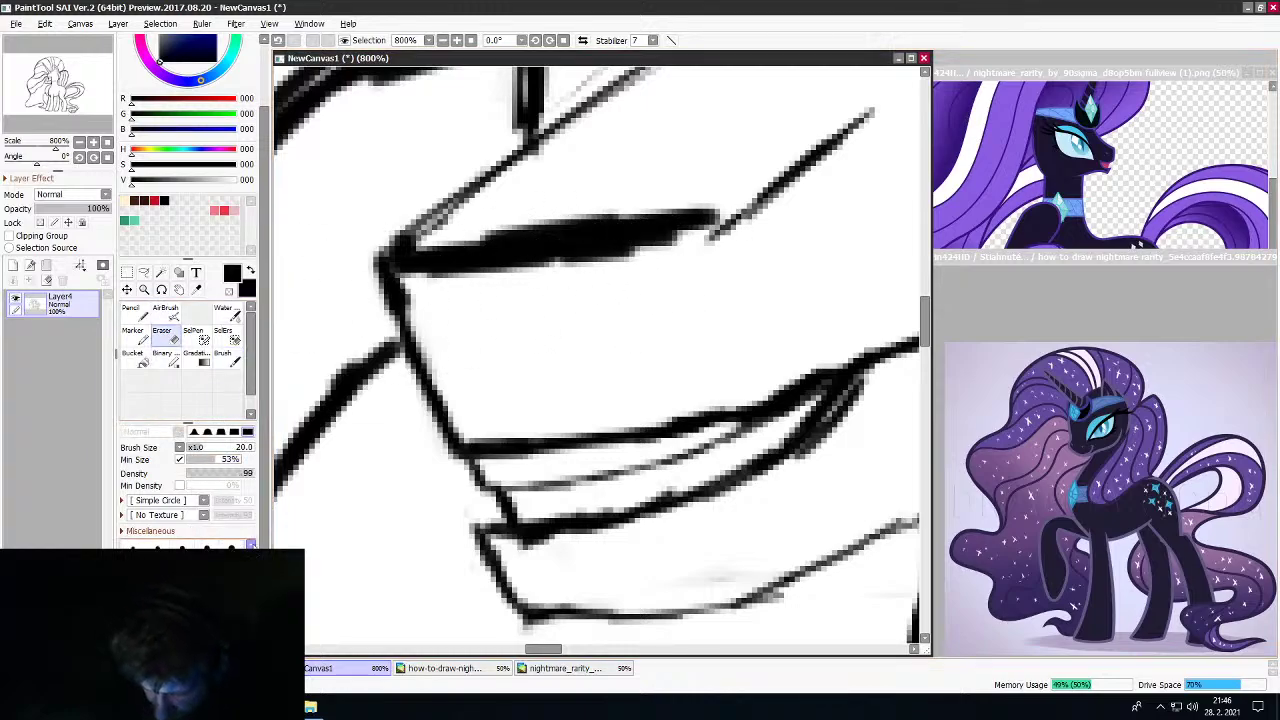
left_click(207, 600)
mouse_move(641, 268)
left_mouse_down()
mouse_move(509, 266)
mouse_move(412, 285)
mouse_move(740, 237)
left_mouse_up()
scroll(738, 235, "down", 15)
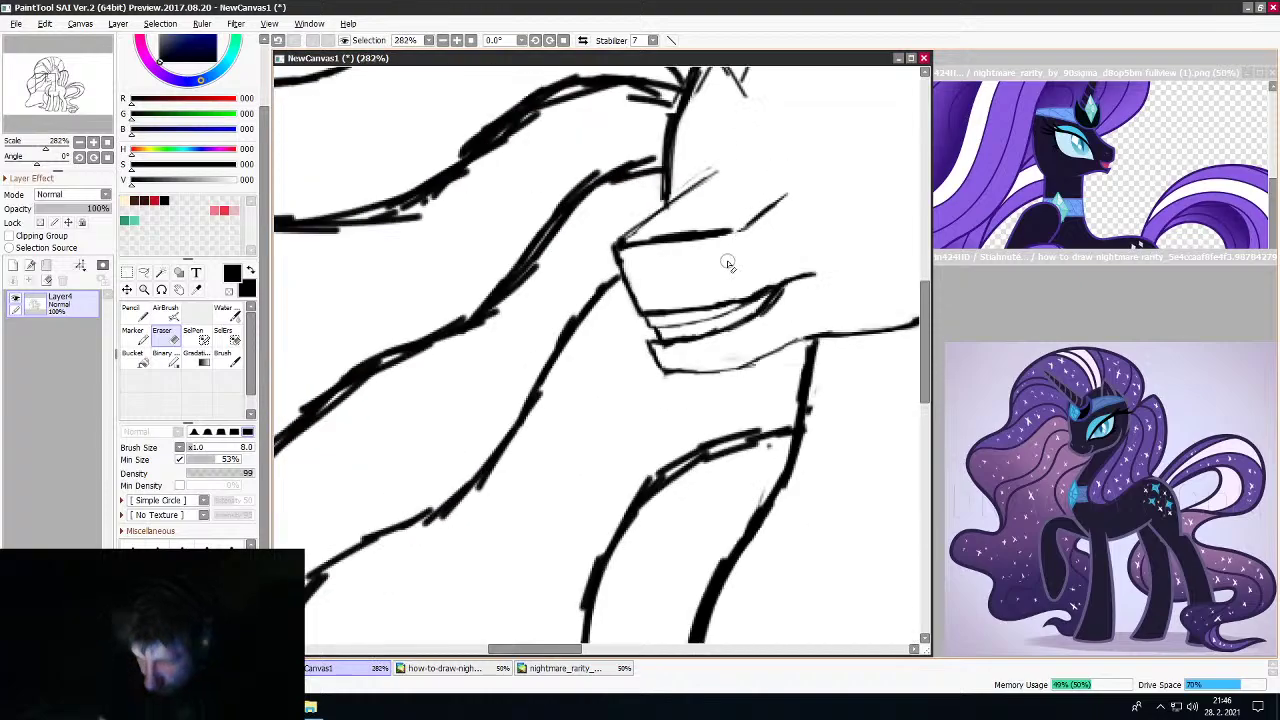
Examine the whole unicorn sketch and its muzzle, legs, mane and tail for rough lines that still need cleaning
scroll(776, 290, "down", 2)
scroll(776, 290, "up", 5)
scroll(776, 290, "down", 4)
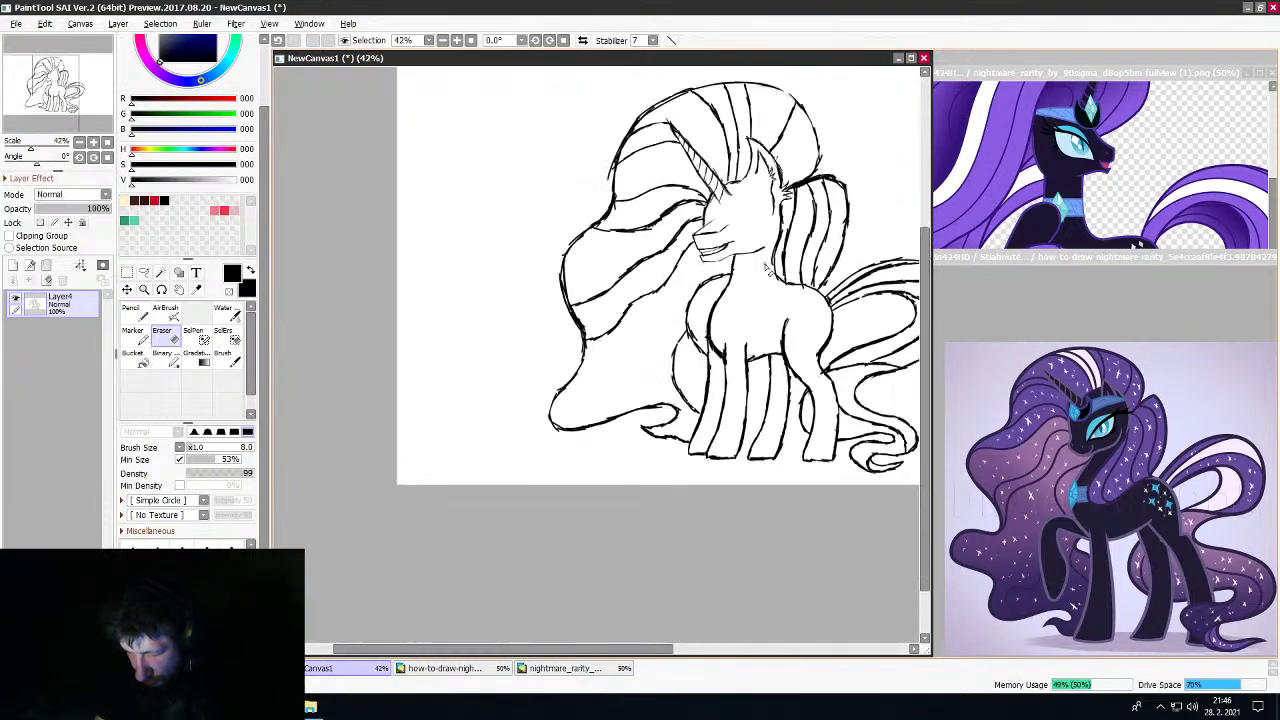
scroll(776, 287, "up", 1)
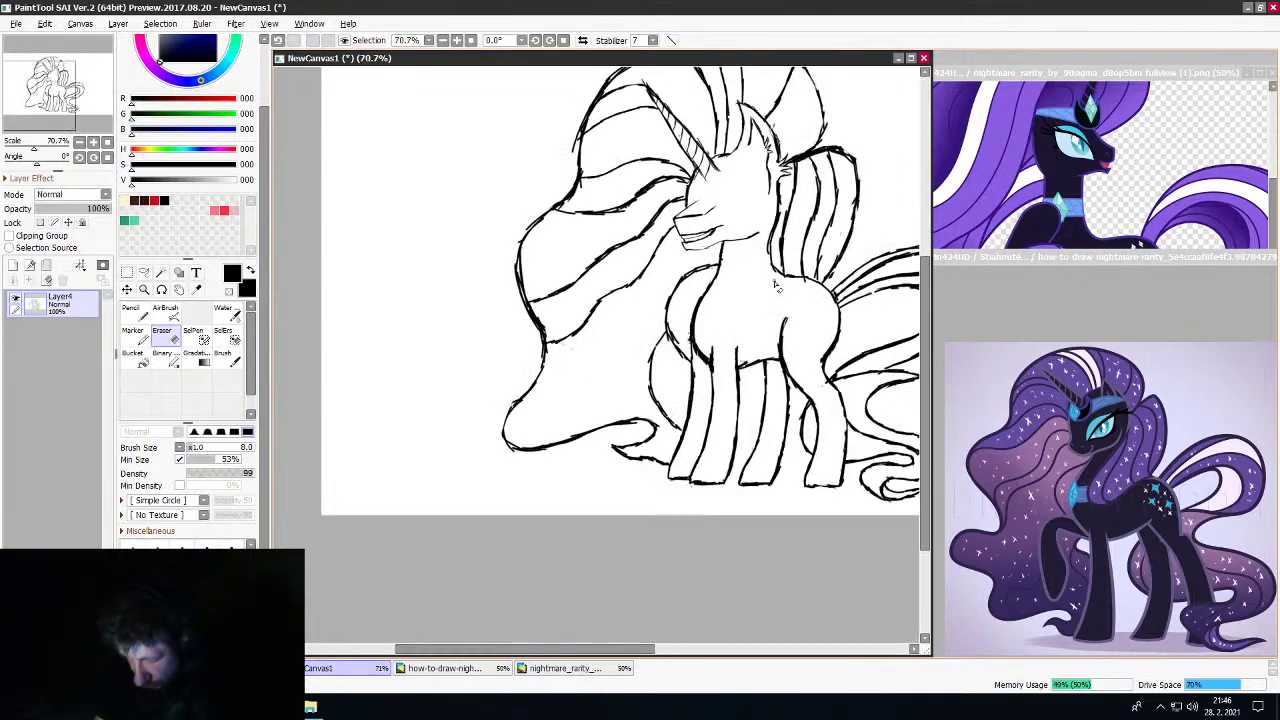
scroll(776, 287, "down", 3)
scroll(790, 290, "up", 3)
scroll(800, 292, "up", 1)
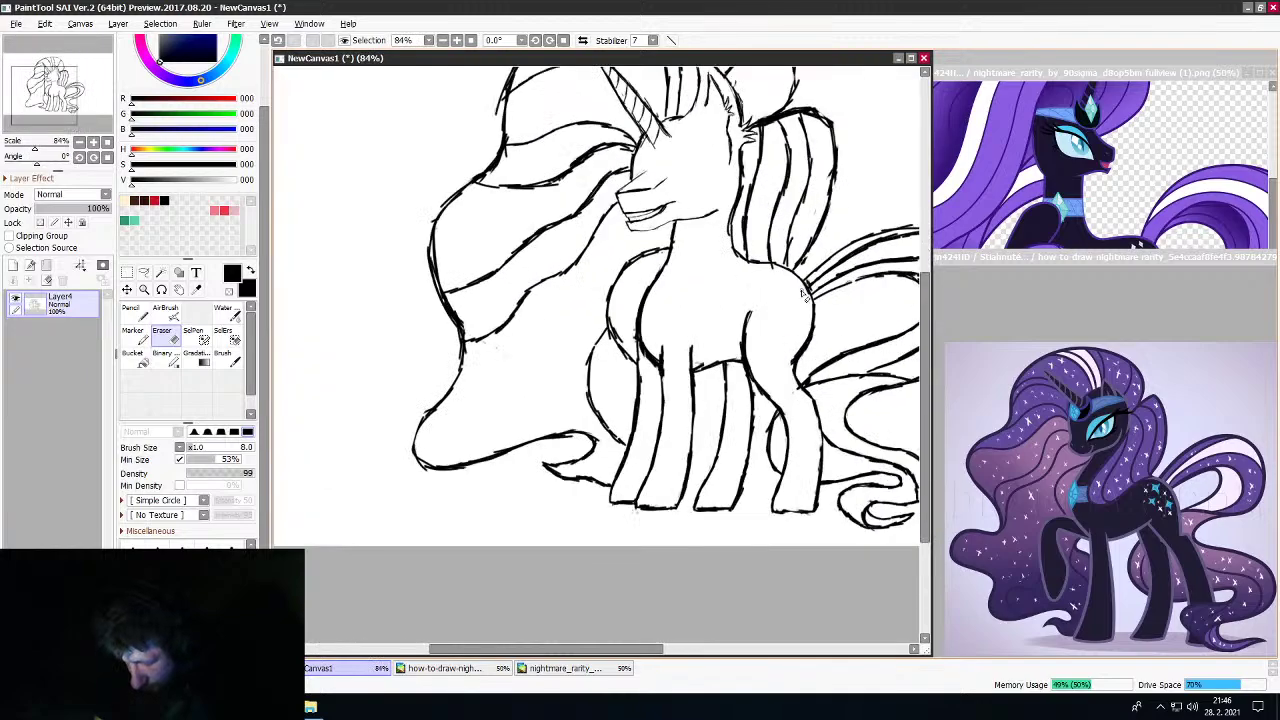
scroll(833, 299, "down", 4)
scroll(833, 299, "up", 8)
scroll(645, 248, "down", 3)
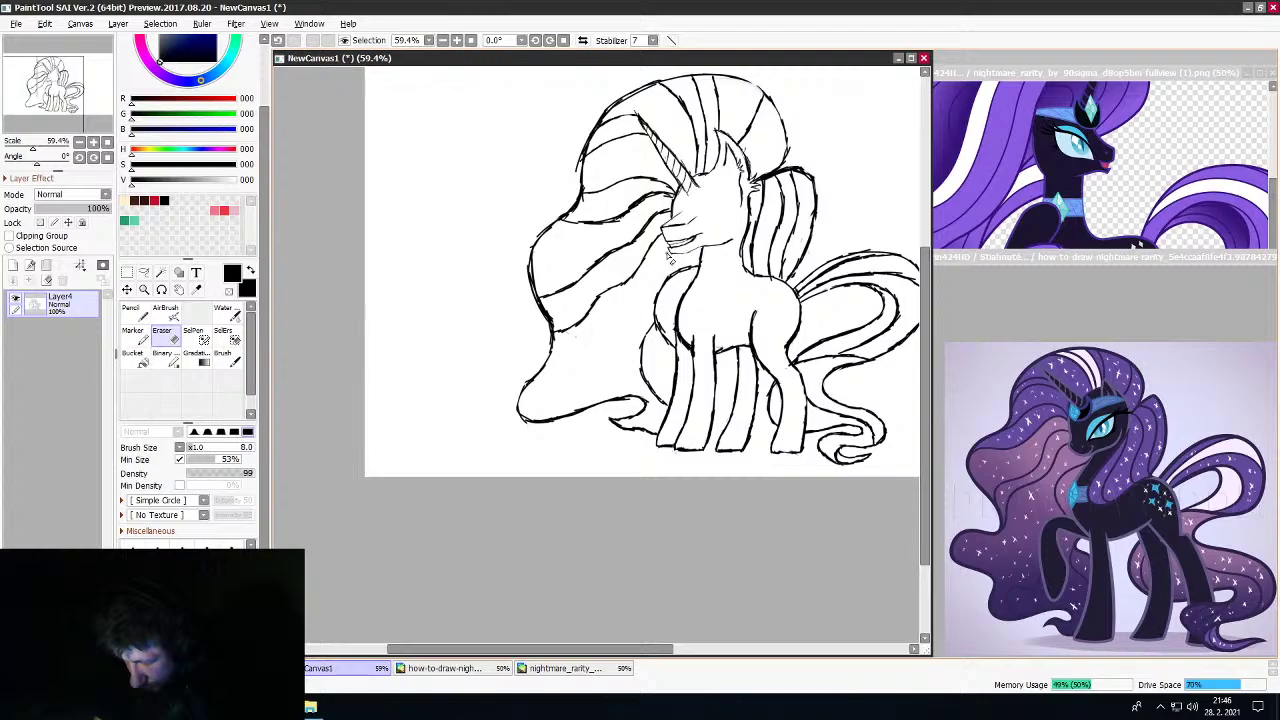
scroll(668, 257, "down", 2)
scroll(655, 265, "up", 3)
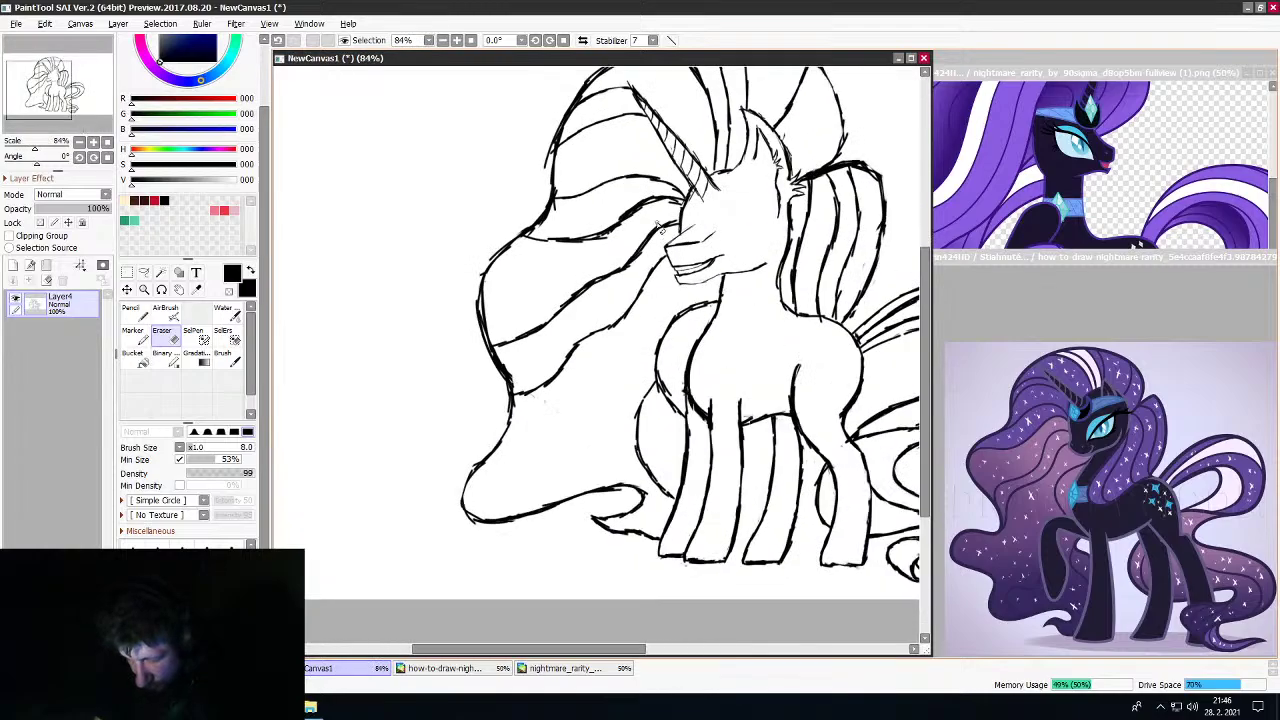
scroll(645, 275, "down", 3)
scroll(631, 286, "up", 2)
scroll(631, 286, "down", 2)
Erase the doubled strokes along the upper front outline of the mane, above the horn
scroll(590, 240, "up", 8)
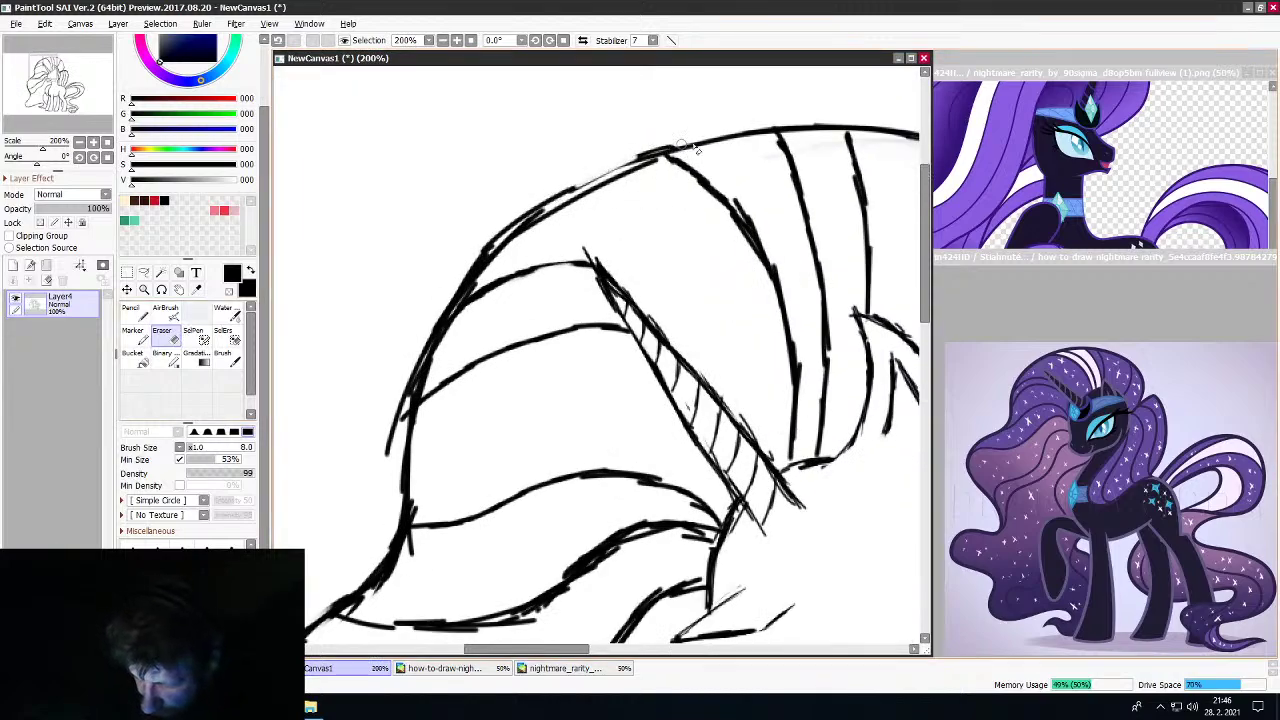
left_click_drag(415, 359, 410, 385)
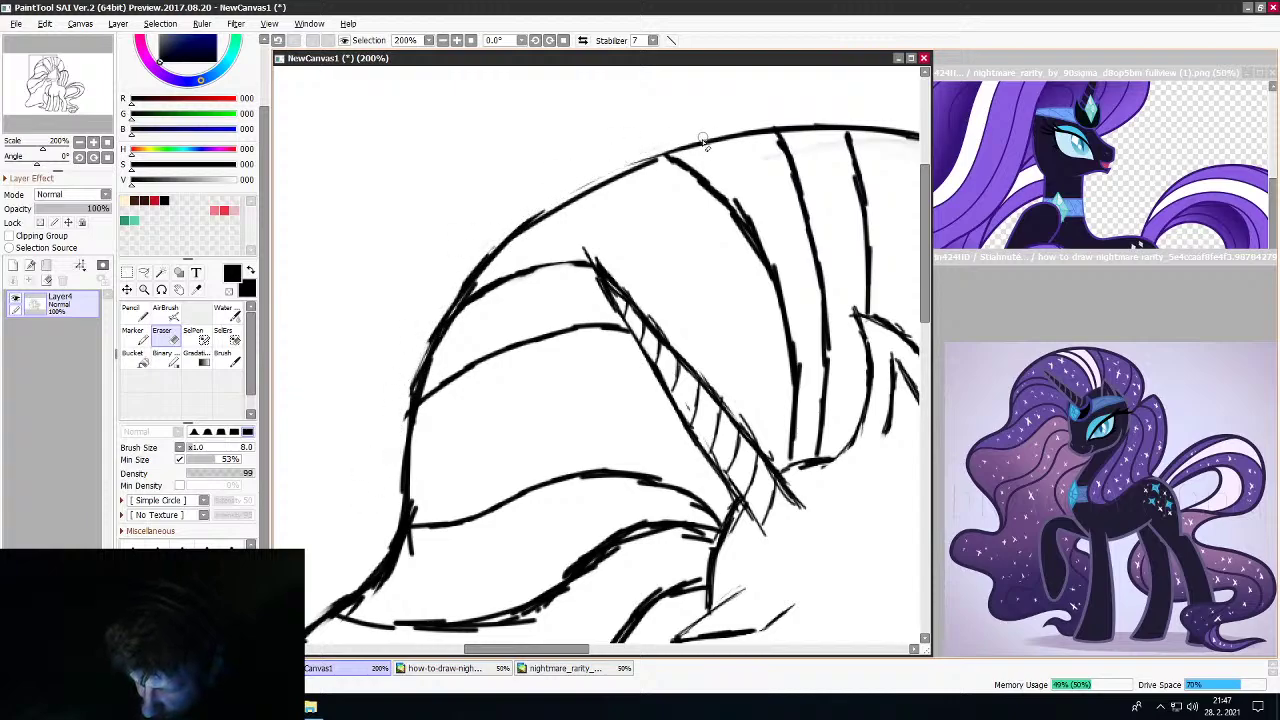
mouse_move(704, 140)
left_mouse_down()
mouse_move(606, 180)
mouse_move(483, 262)
mouse_move(418, 342)
left_mouse_up()
Redraw the mane's upper front outline as one thick continuous curve with the size 4 Brush and erase the stray outer strokes
left_click(228, 357)
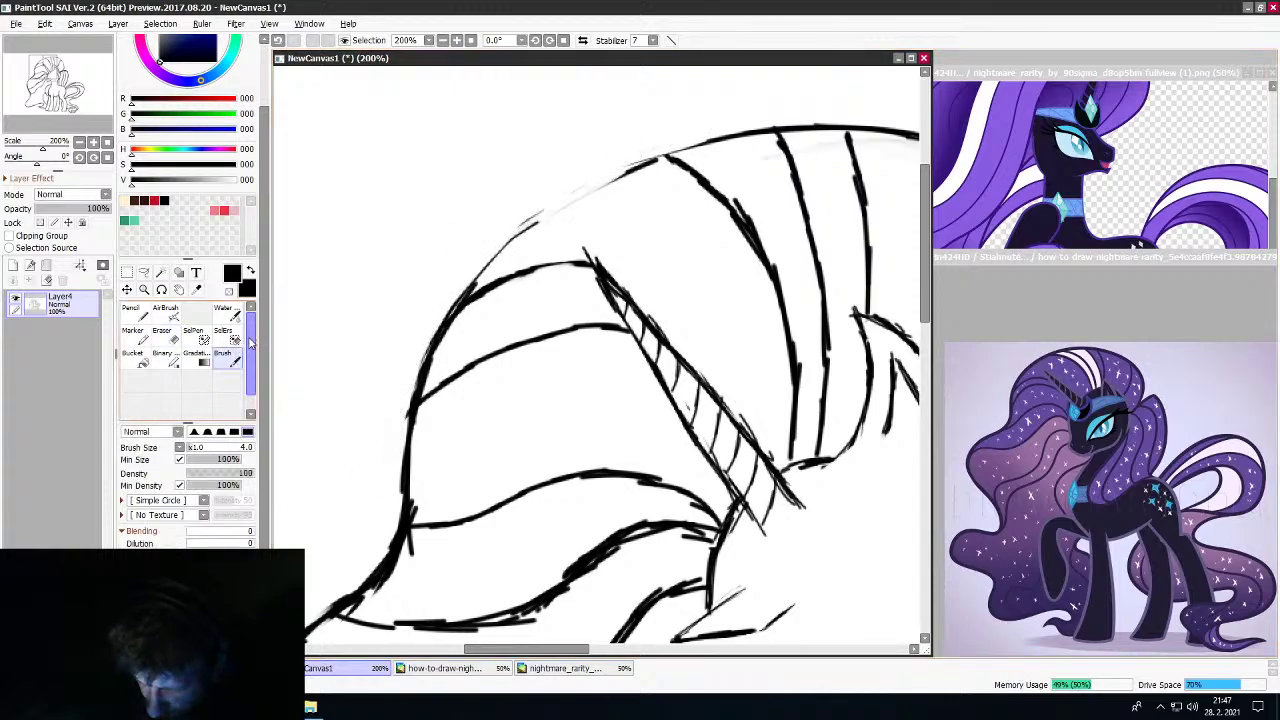
mouse_move(460, 290)
left_mouse_down()
mouse_move(556, 194)
mouse_move(552, 204)
mouse_move(612, 180)
left_mouse_up()
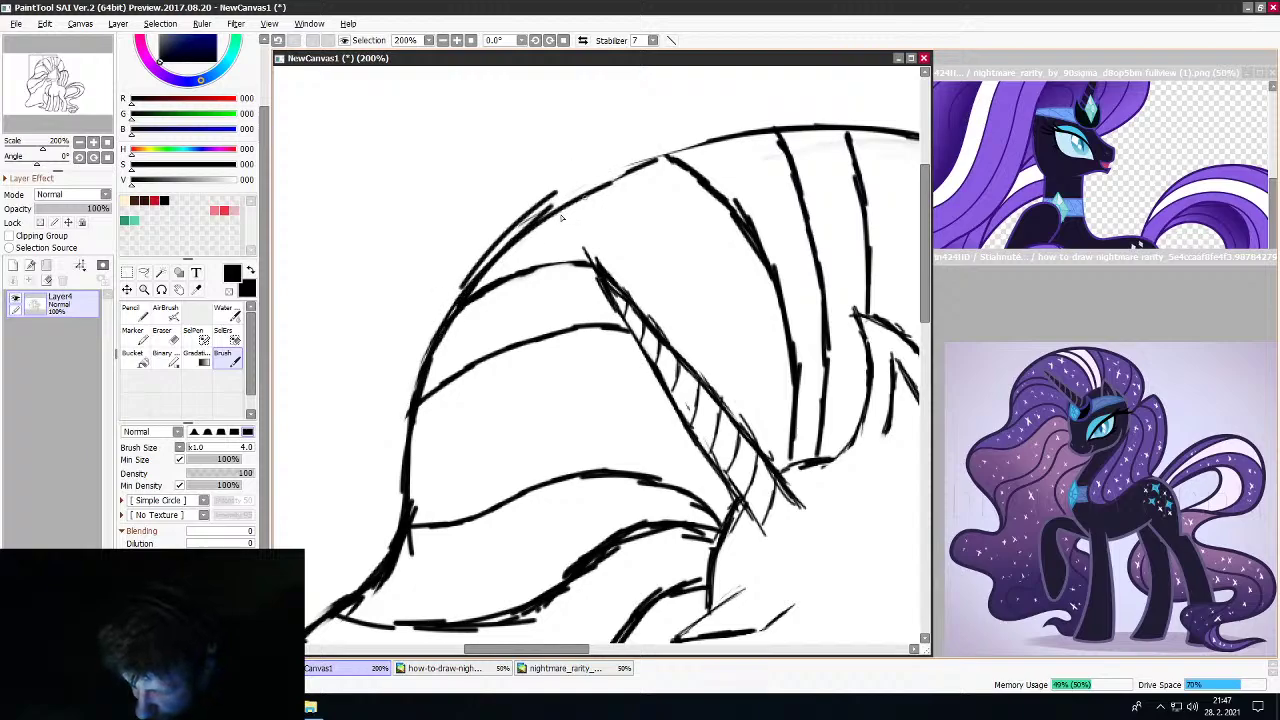
left_click_drag(522, 236, 696, 146)
left_click_drag(598, 184, 758, 130)
key("e")
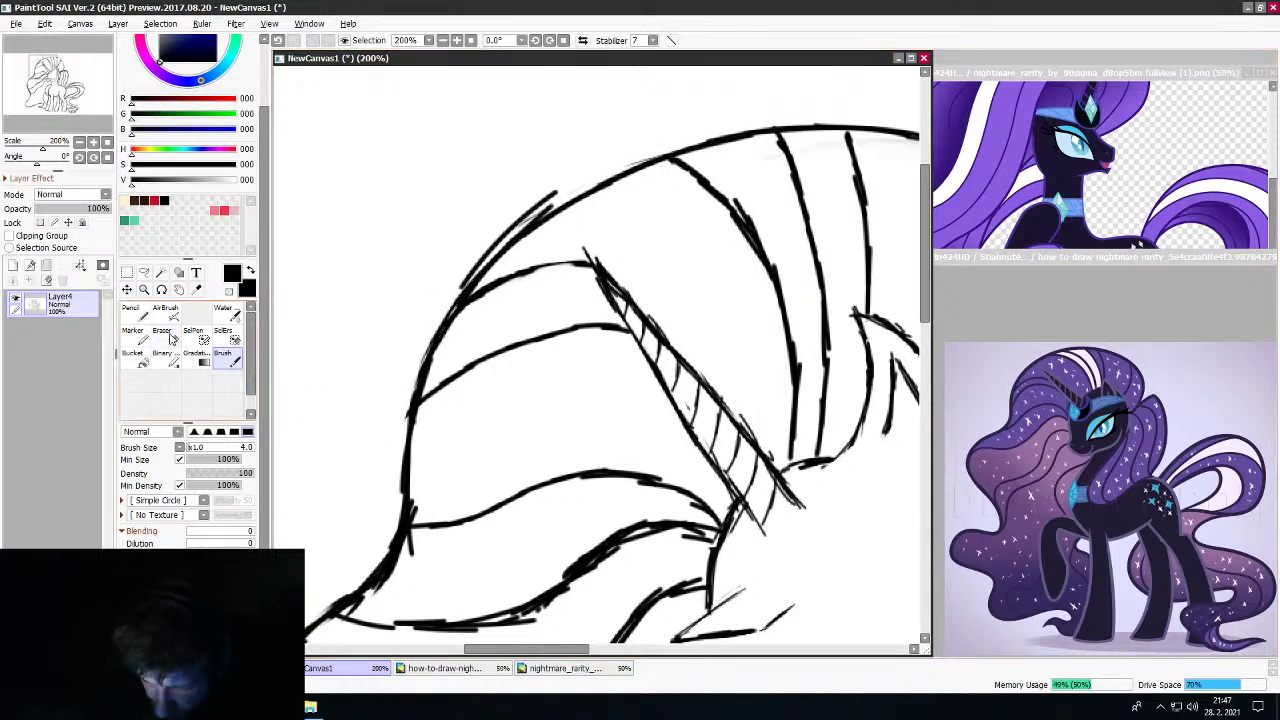
mouse_move(459, 273)
left_mouse_down()
mouse_move(503, 246)
mouse_move(468, 275)
left_mouse_up()
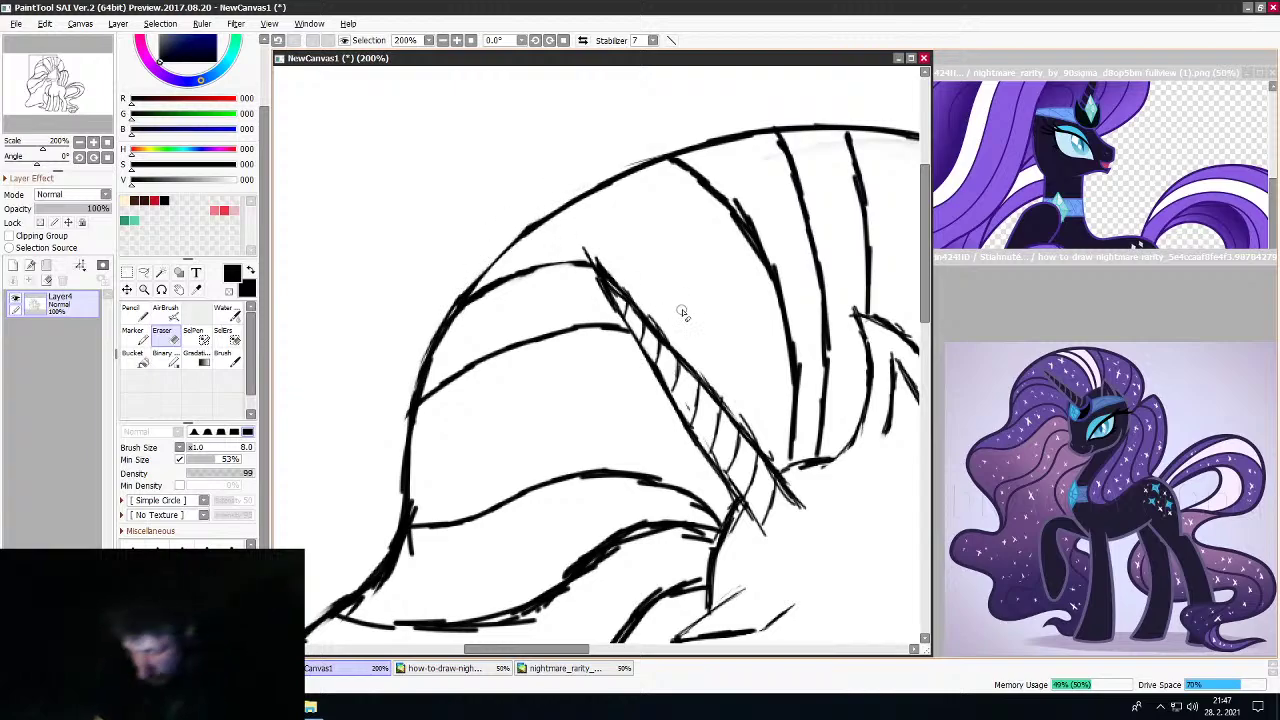
Erase the doubled strokes where the mane's rear outline curves down behind the ear and redraw it as one thick curve
scroll(676, 312, "down", 5)
scroll(720, 349, "up", 3)
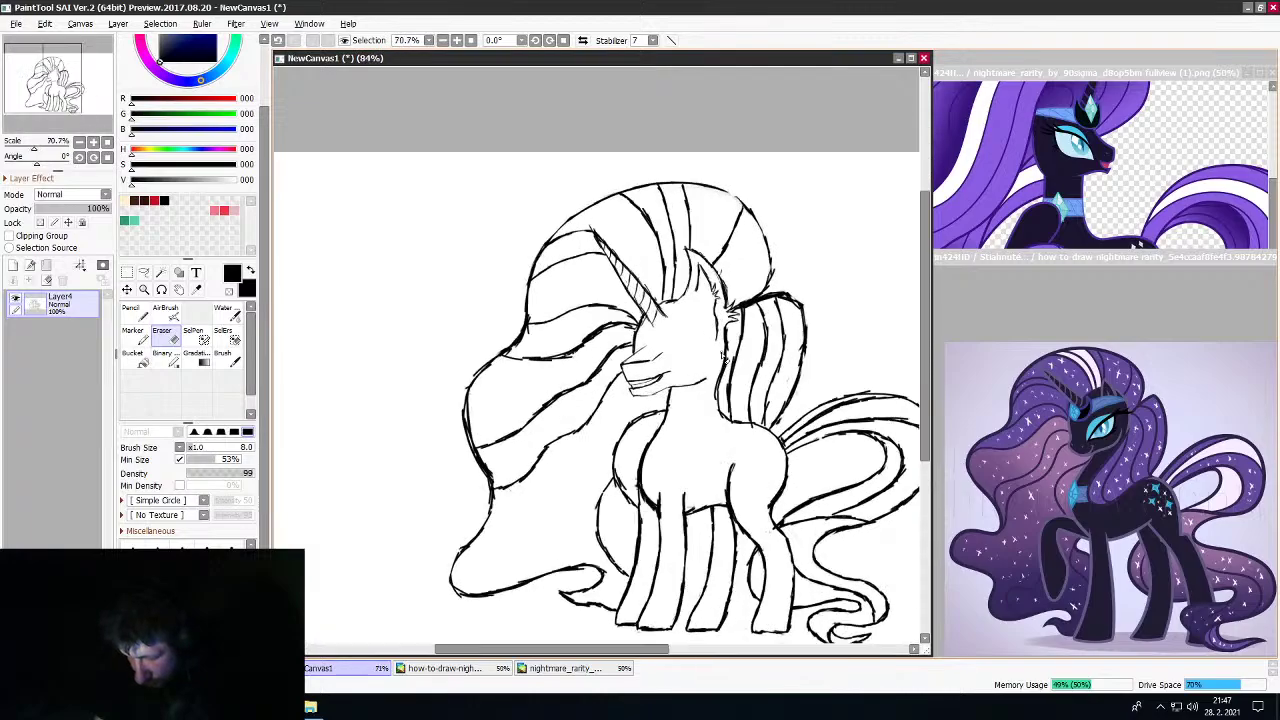
scroll(721, 351, "up", 4)
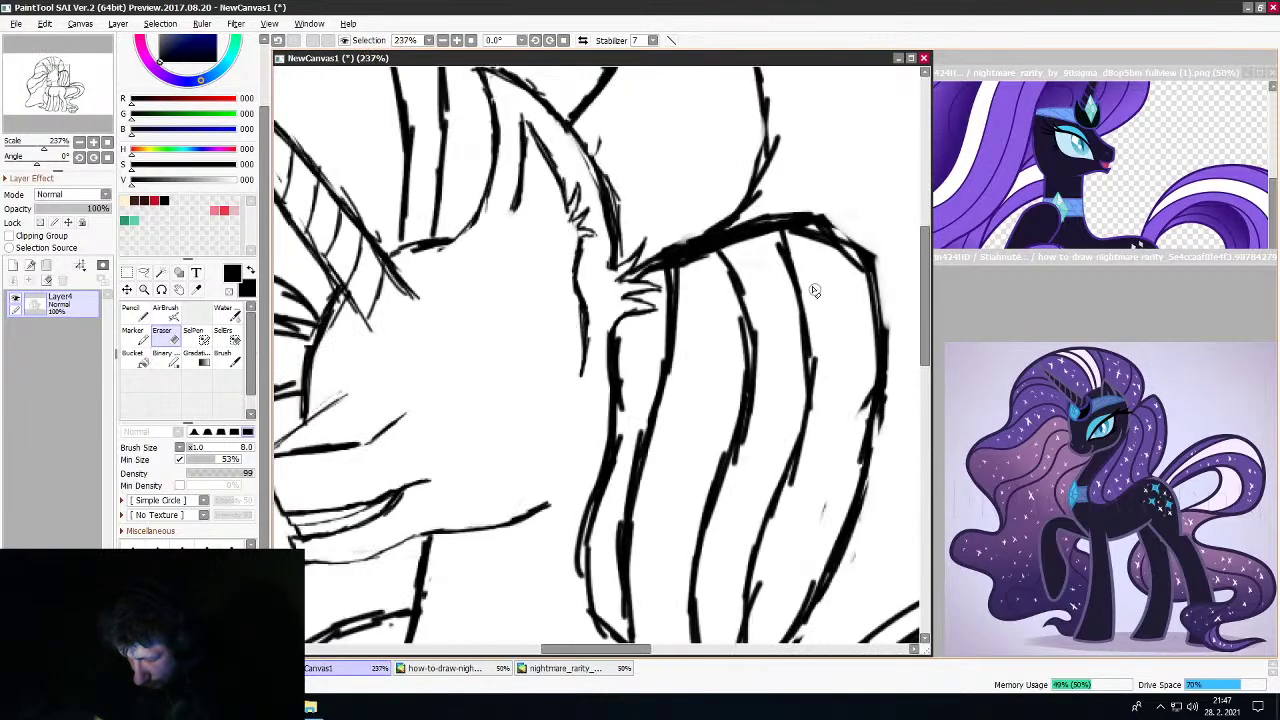
scroll(780, 260, "down", 3)
scroll(778, 198, "up", 4)
scroll(778, 198, "up", 2)
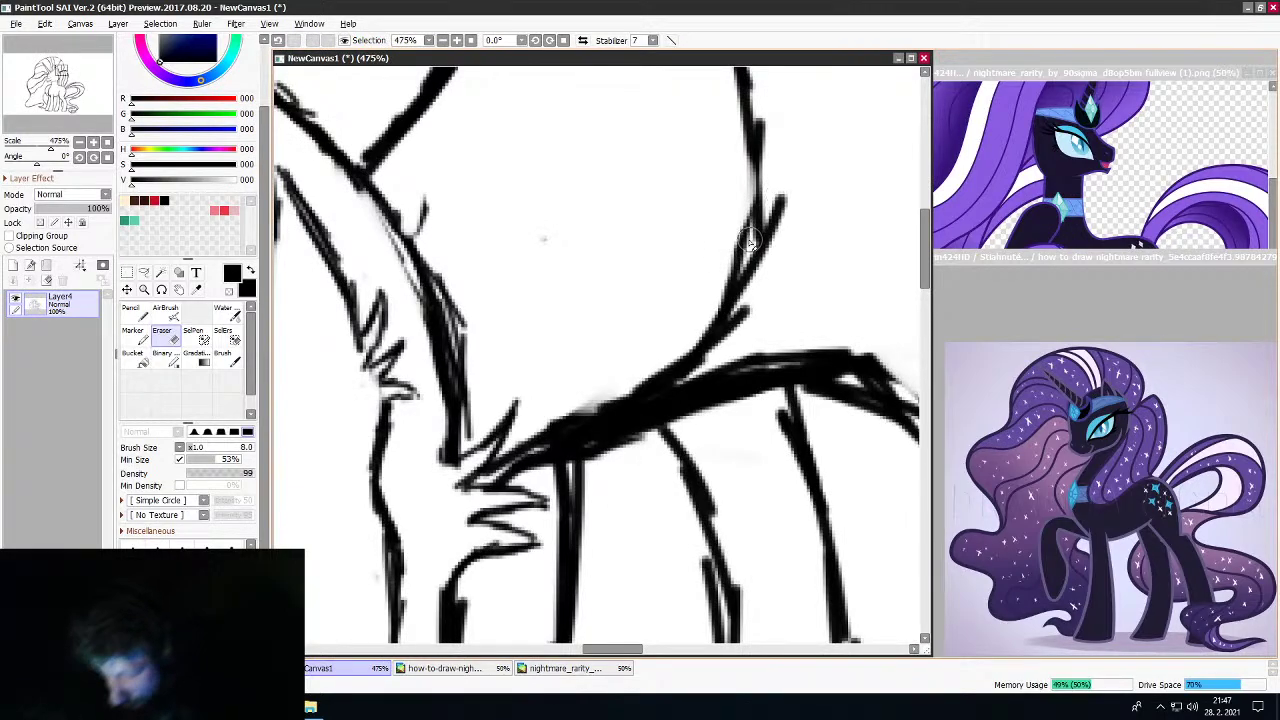
mouse_move(780, 207)
left_mouse_down()
mouse_move(729, 328)
mouse_move(743, 319)
mouse_move(648, 395)
left_mouse_up()
left_click(227, 357)
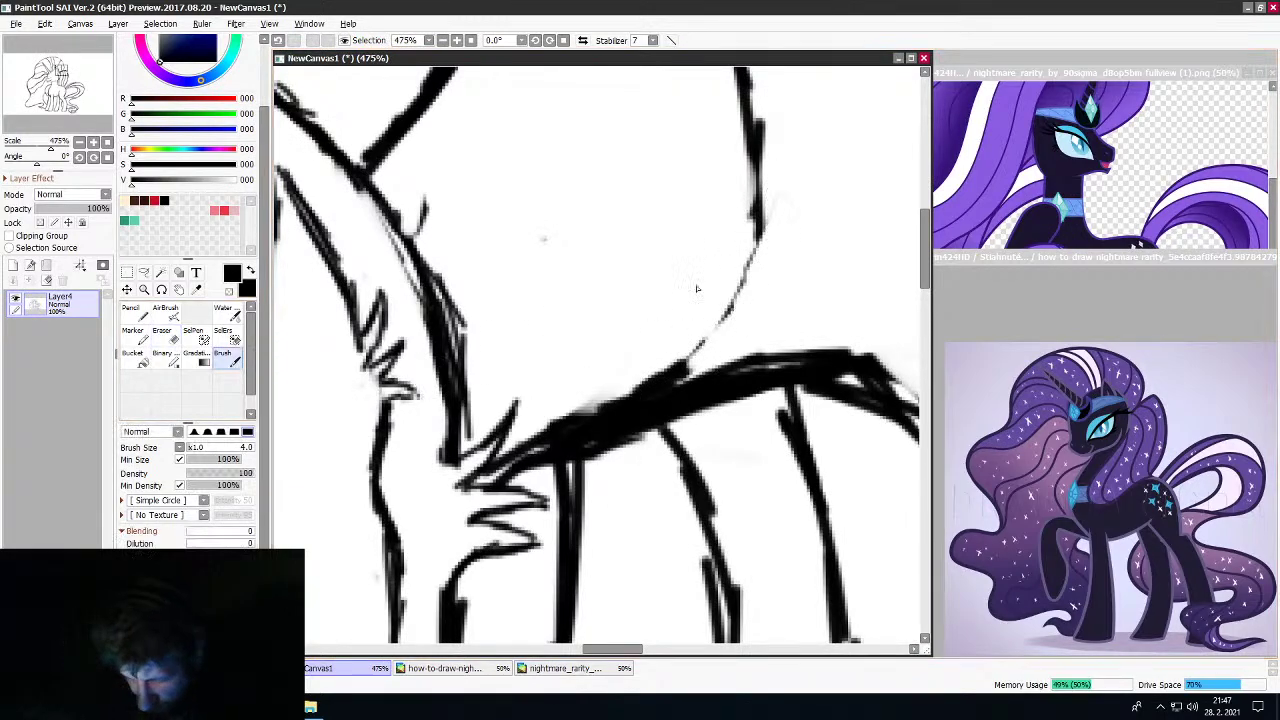
left_click_drag(543, 436, 652, 376)
mouse_move(602, 413)
left_mouse_down()
mouse_move(713, 336)
mouse_move(650, 384)
mouse_move(703, 333)
mouse_move(678, 355)
mouse_move(757, 240)
mouse_move(754, 145)
mouse_move(736, 108)
left_mouse_up()
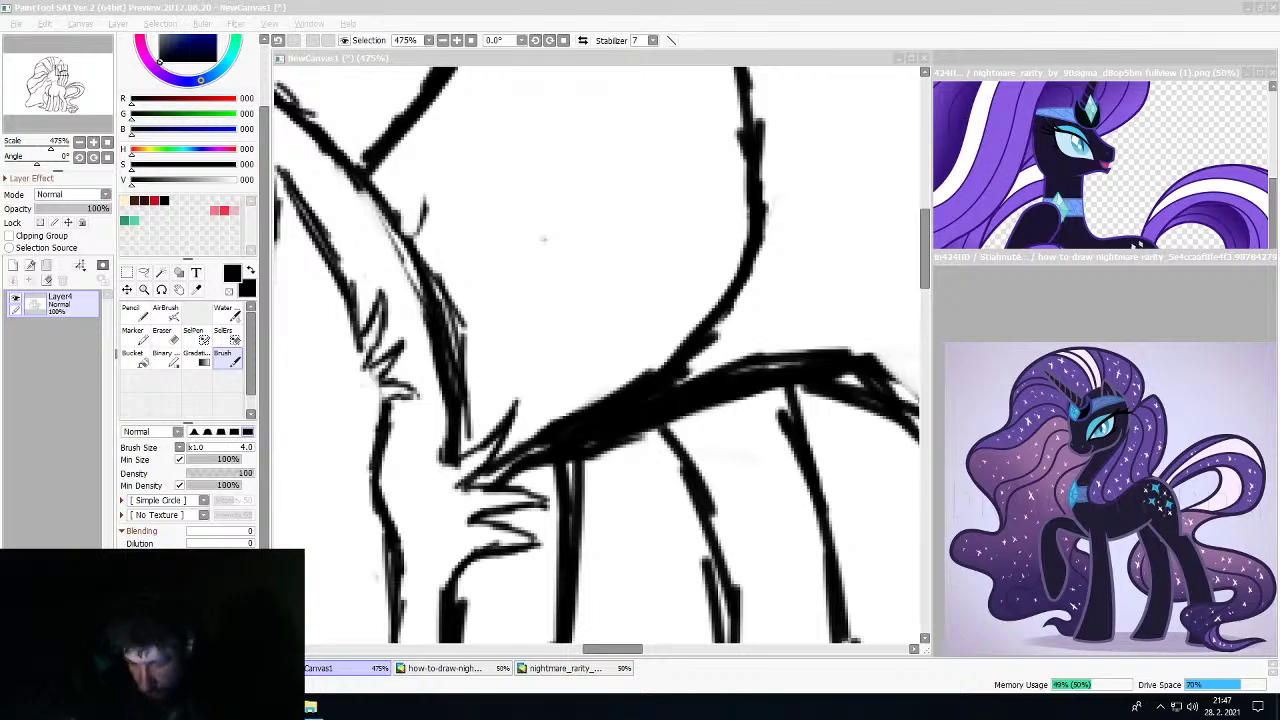
Add a single linework layer above the sketch layer, deleting the surplus one, and choose the Curve tool
left_click(33, 270)
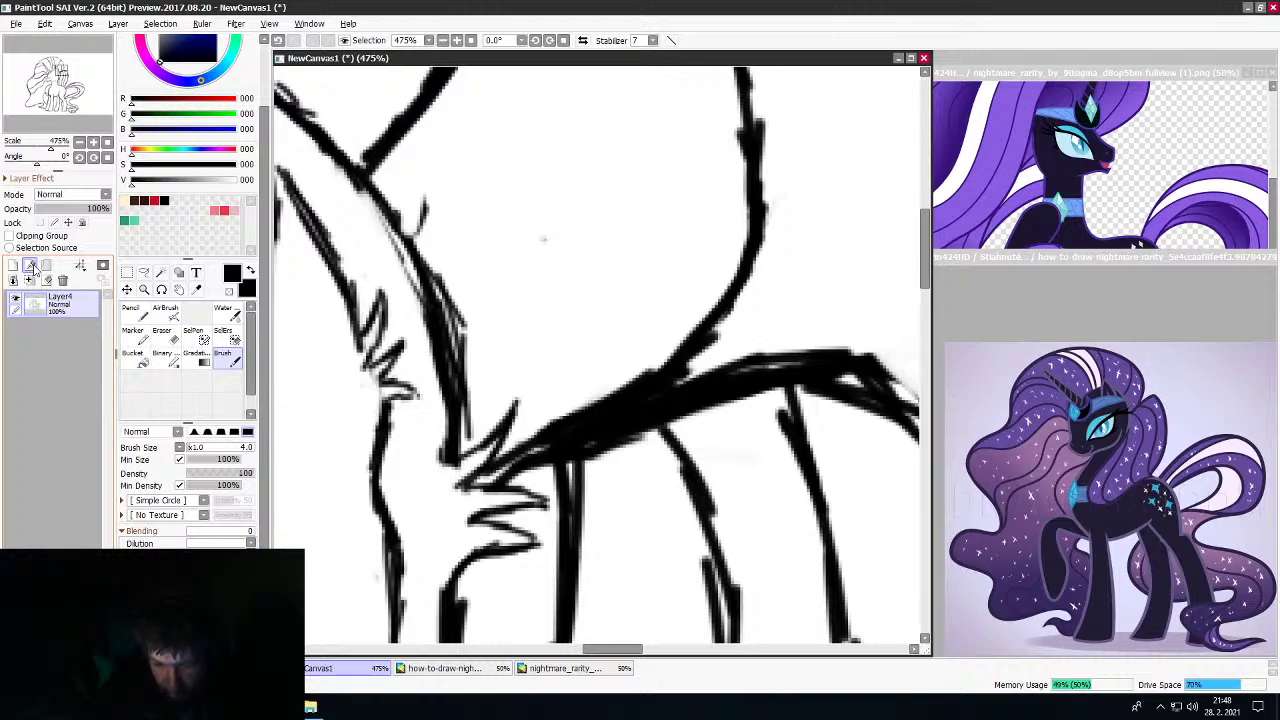
double_click(33, 270)
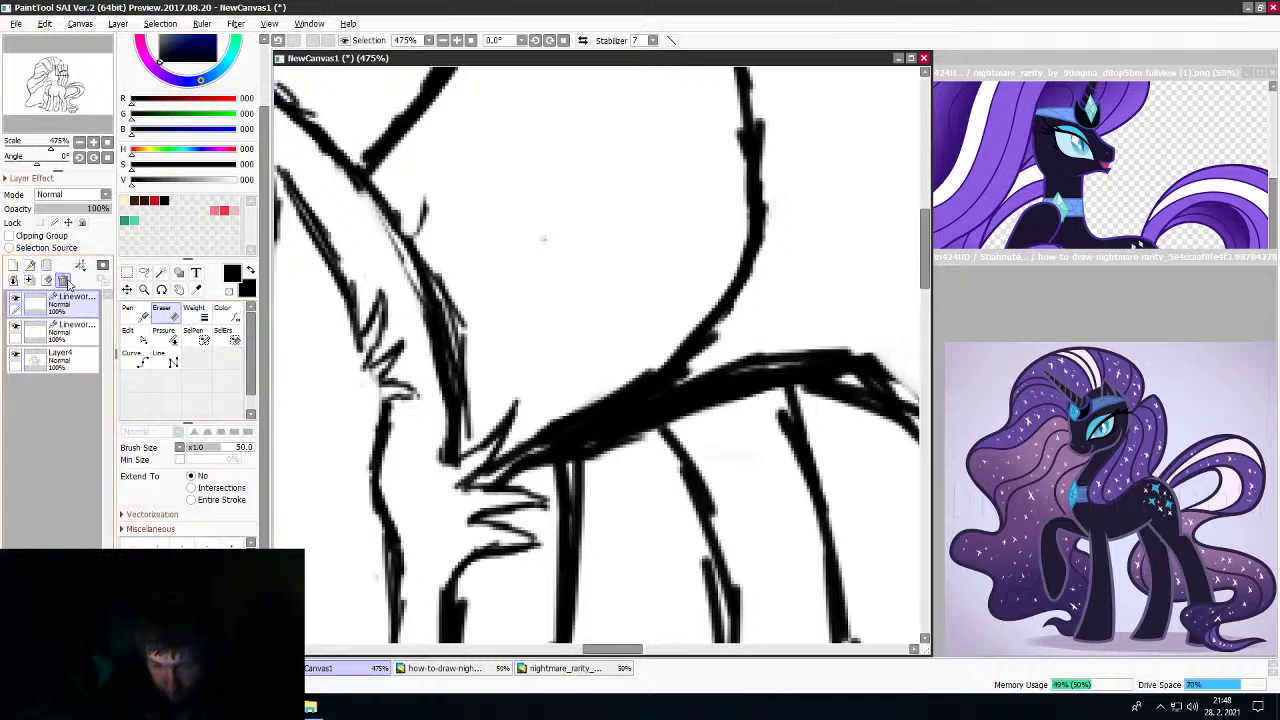
left_click(64, 281)
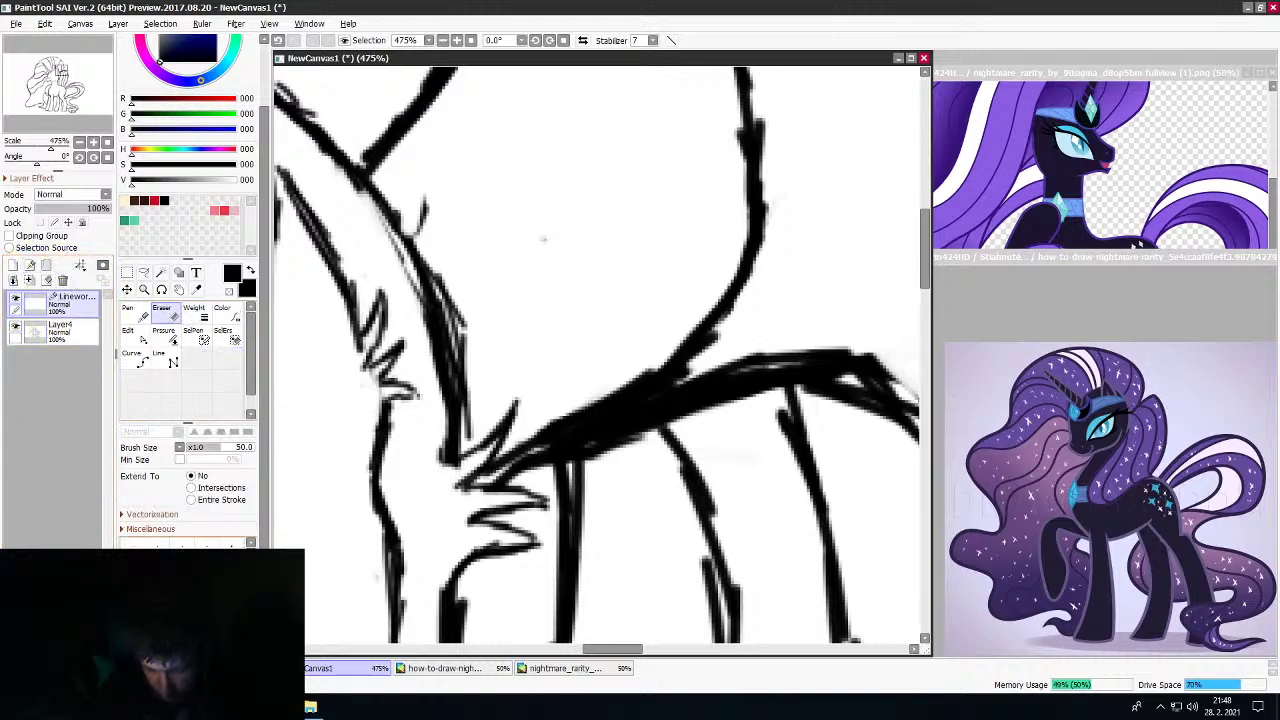
left_click(144, 362)
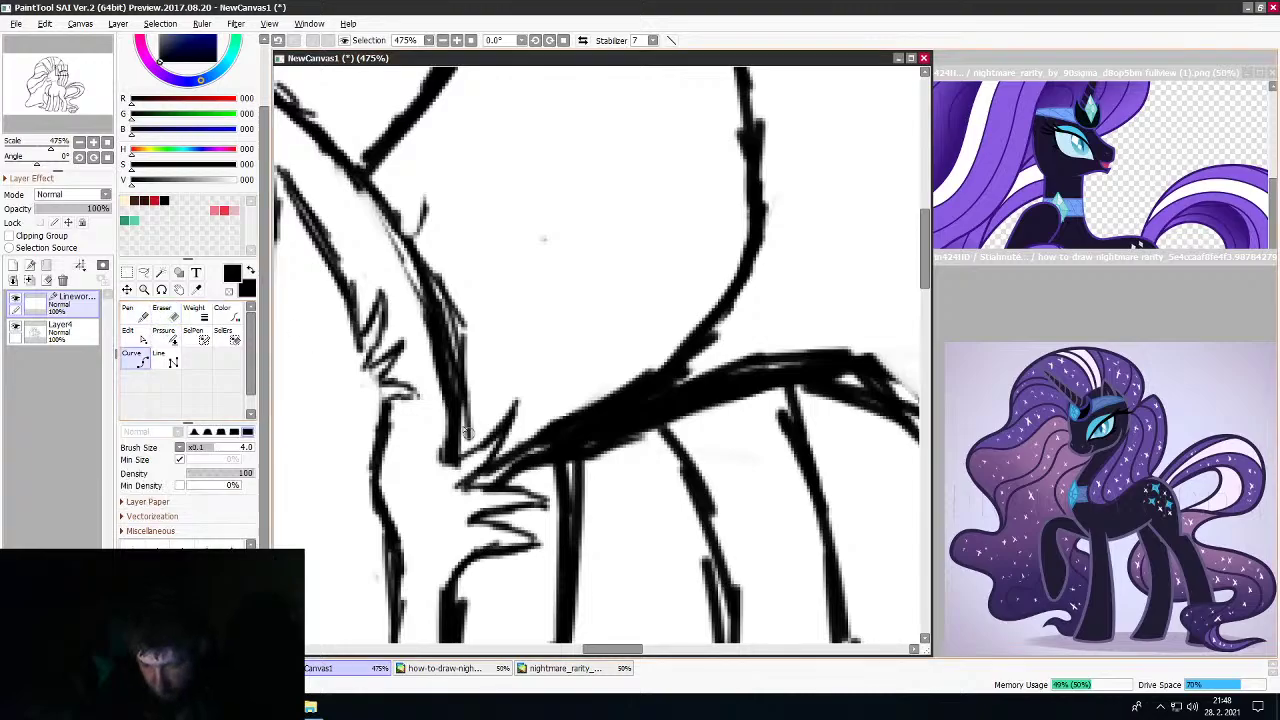
Lower the opacity of the sketch layer, Layer4, to 30%
scroll(432, 384, "down", 10)
scroll(430, 384, "down", 2)
scroll(357, 456, "up", 6)
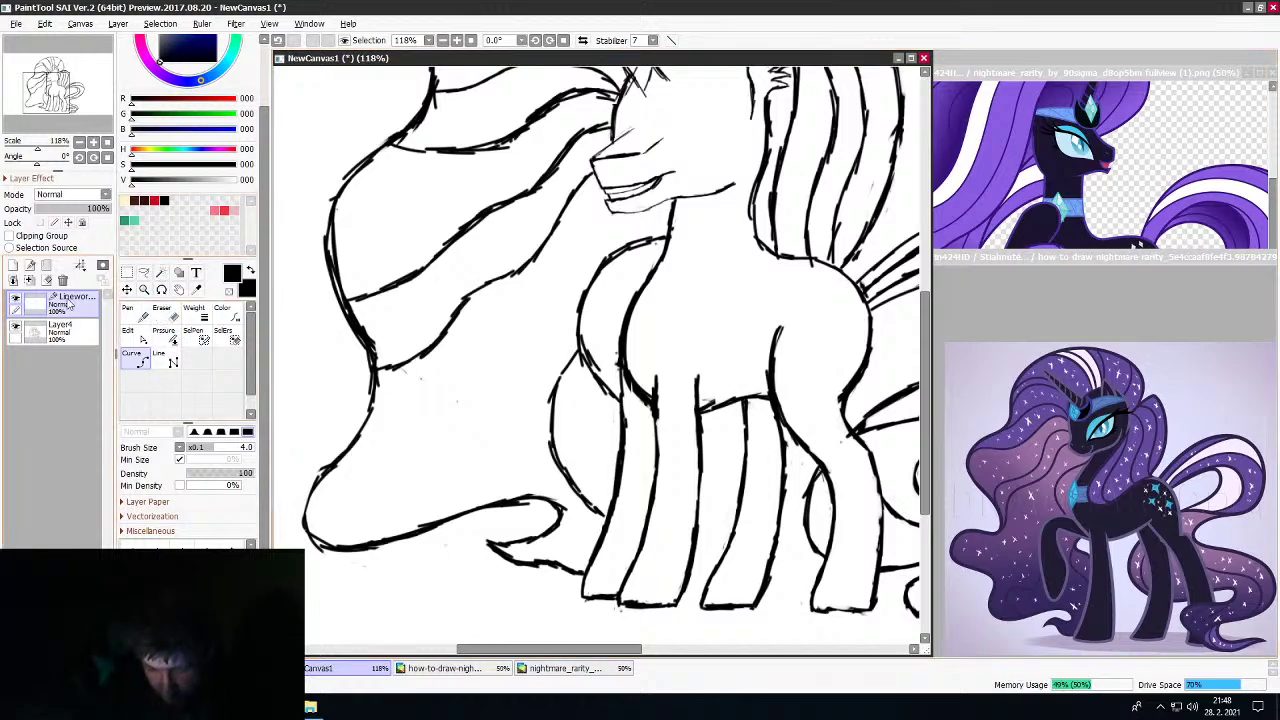
left_click(60, 328)
left_click_drag(108, 208, 66, 208)
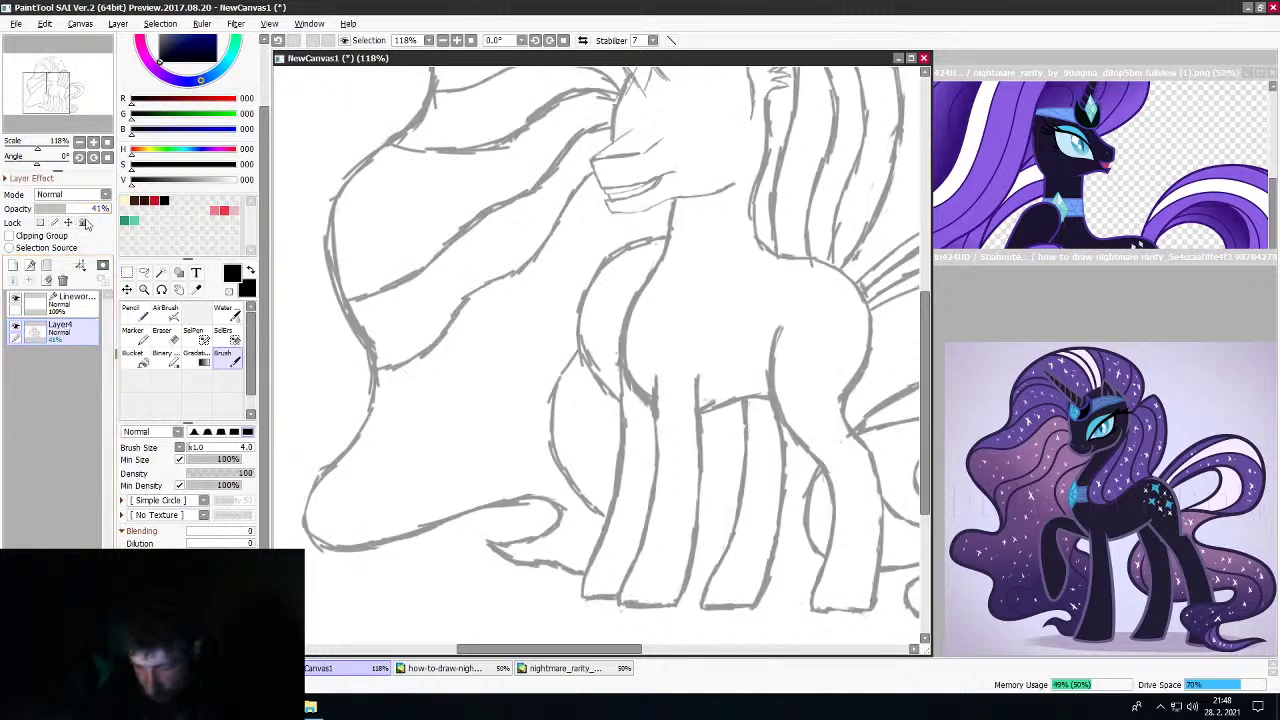
left_click(65, 208)
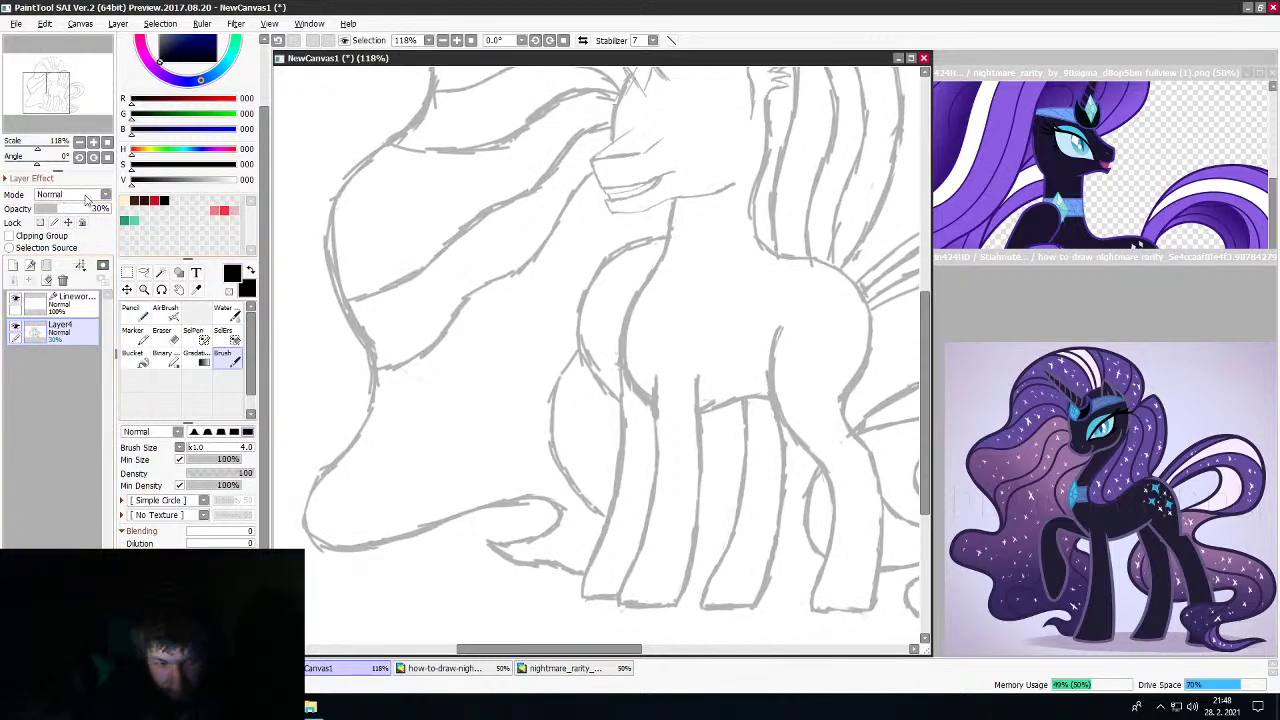
On the linework layer, set the Curve tool's size to 3 and start tracing the forehead line from the horn's base toward the ear
scroll(435, 245, "down", 8)
scroll(455, 235, "up", 3)
scroll(603, 191, "down", 1)
scroll(603, 191, "up", 4)
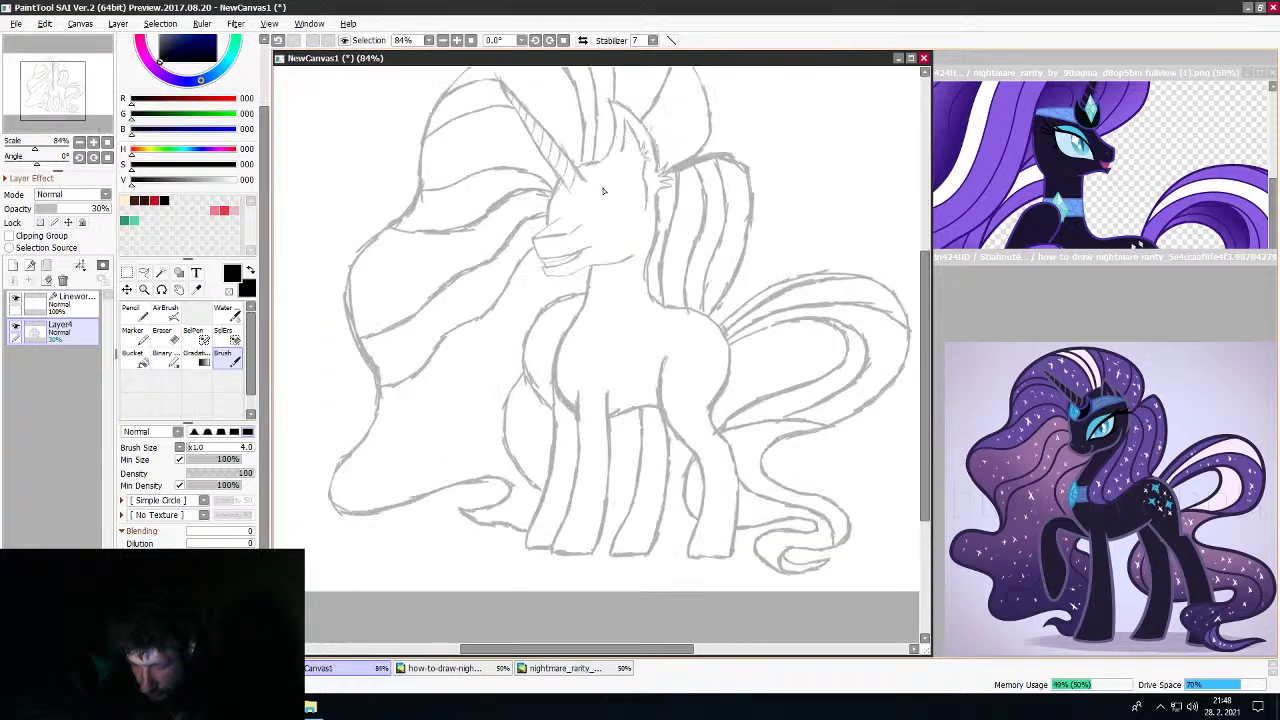
scroll(603, 190, "up", 6)
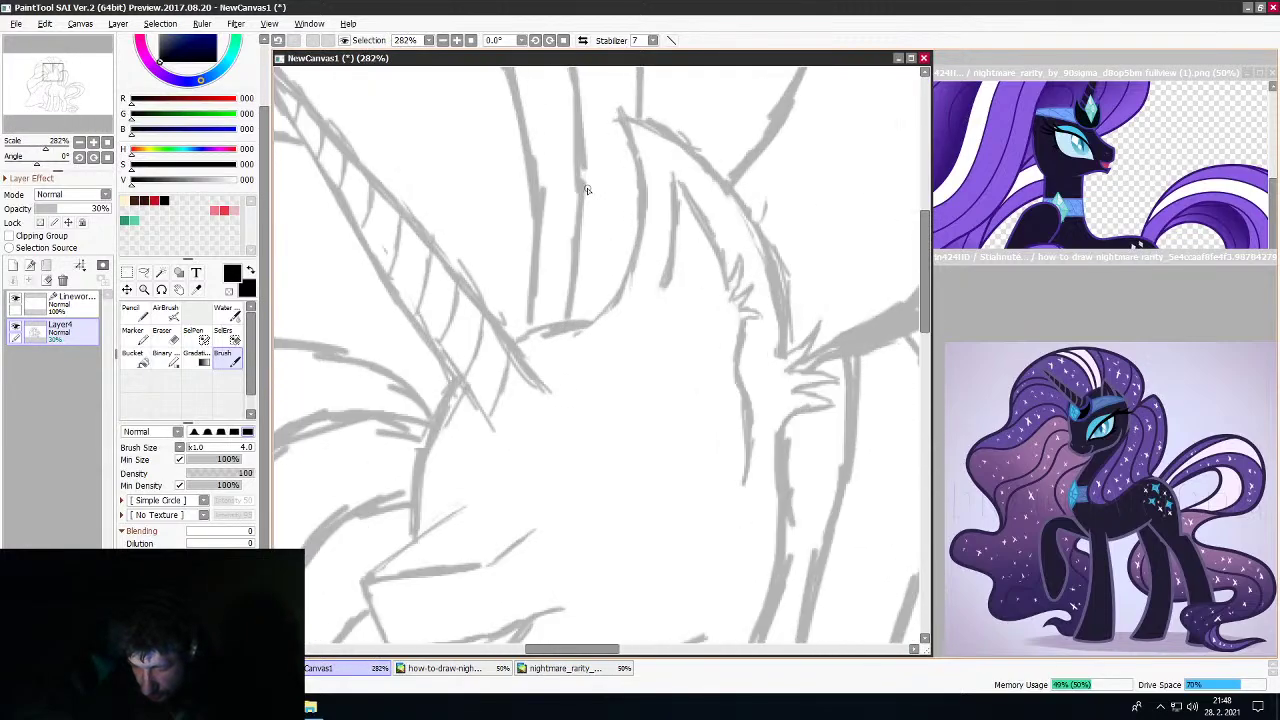
scroll(587, 190, "up", 2)
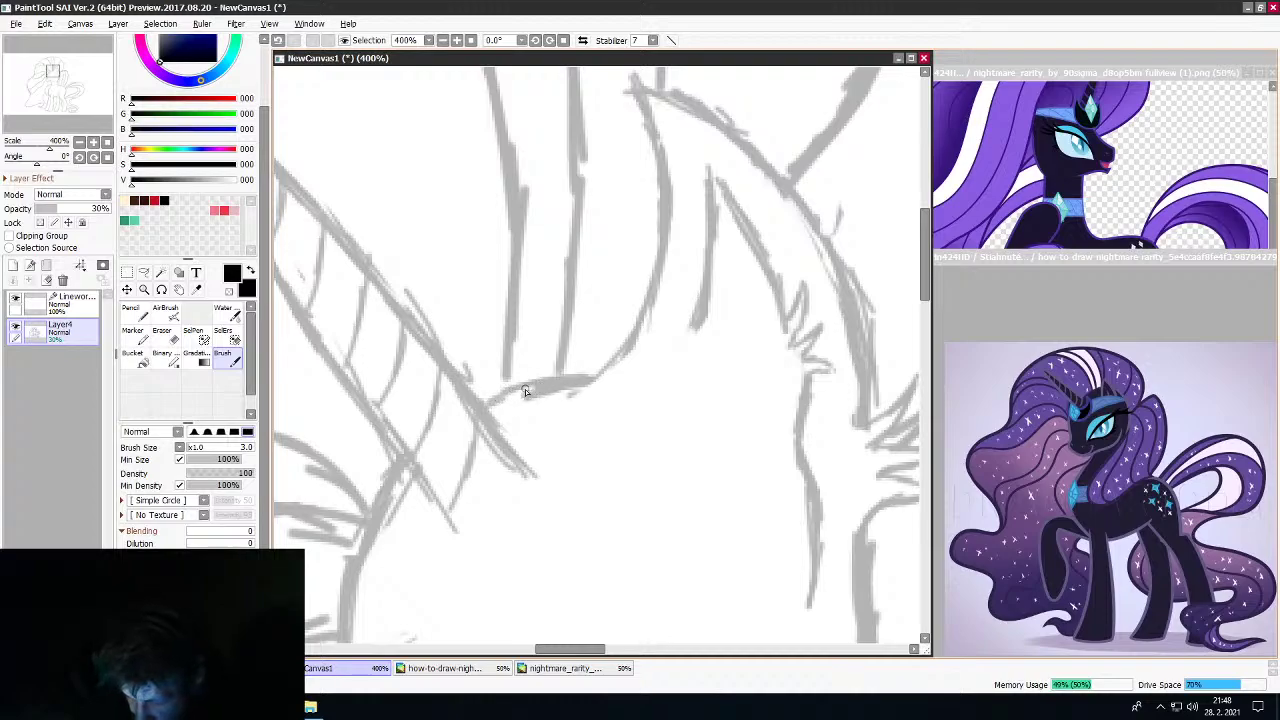
left_click(70, 300)
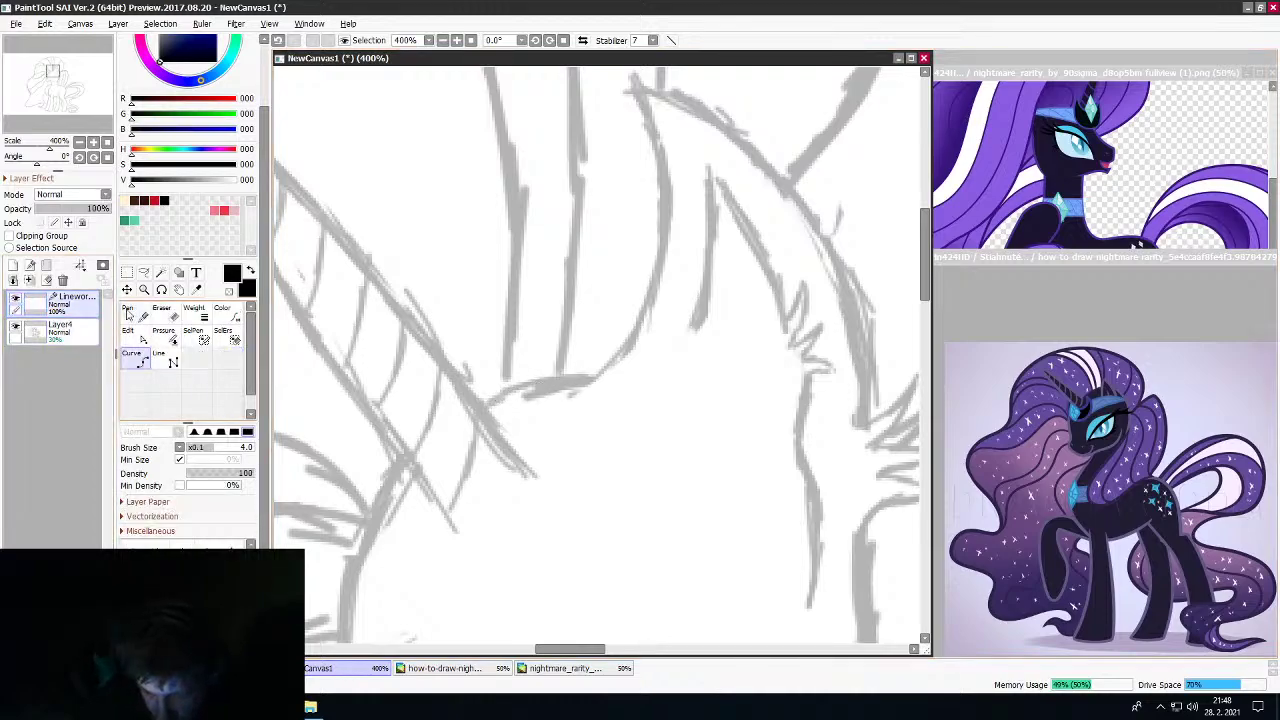
left_click(480, 402)
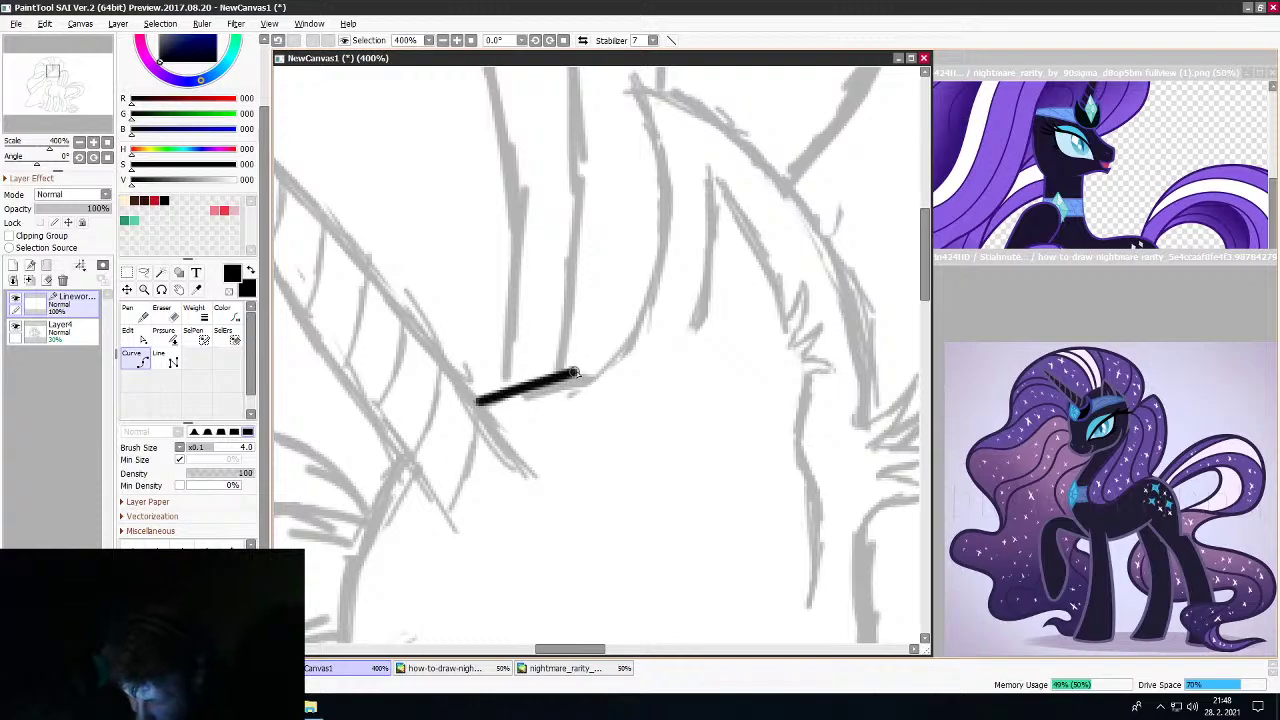
key("ctrl+z")
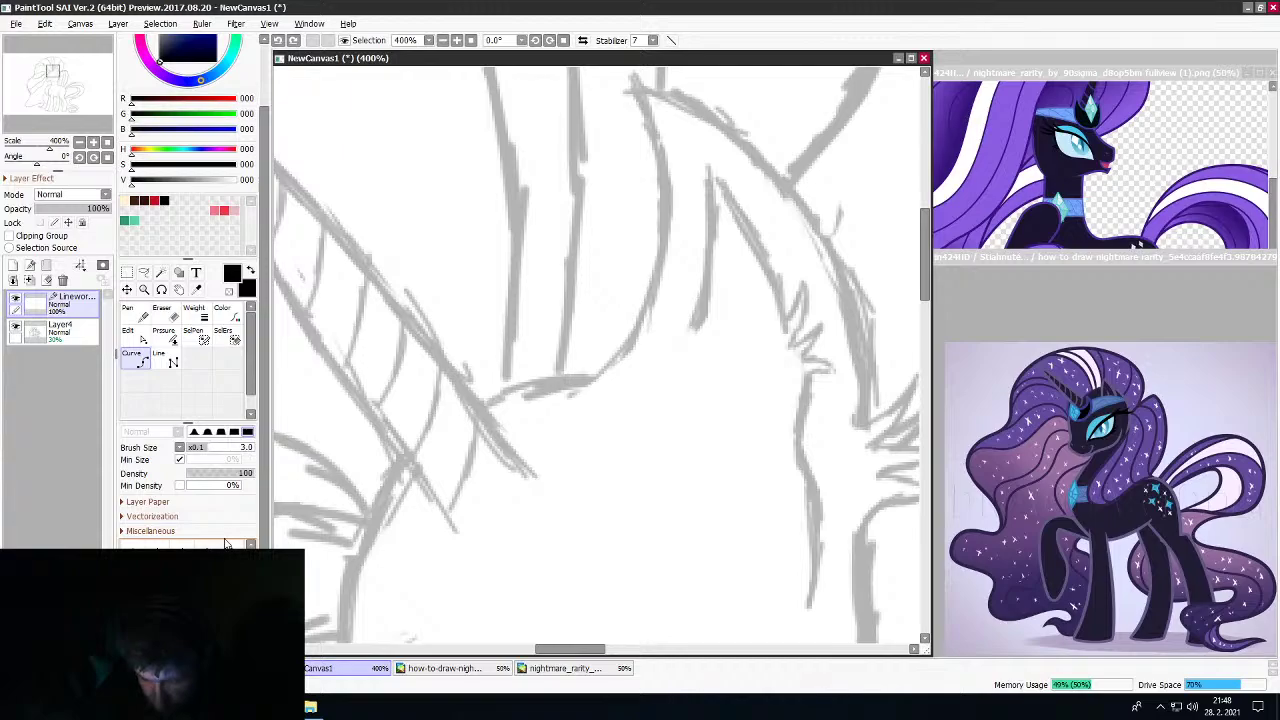
left_click(481, 404)
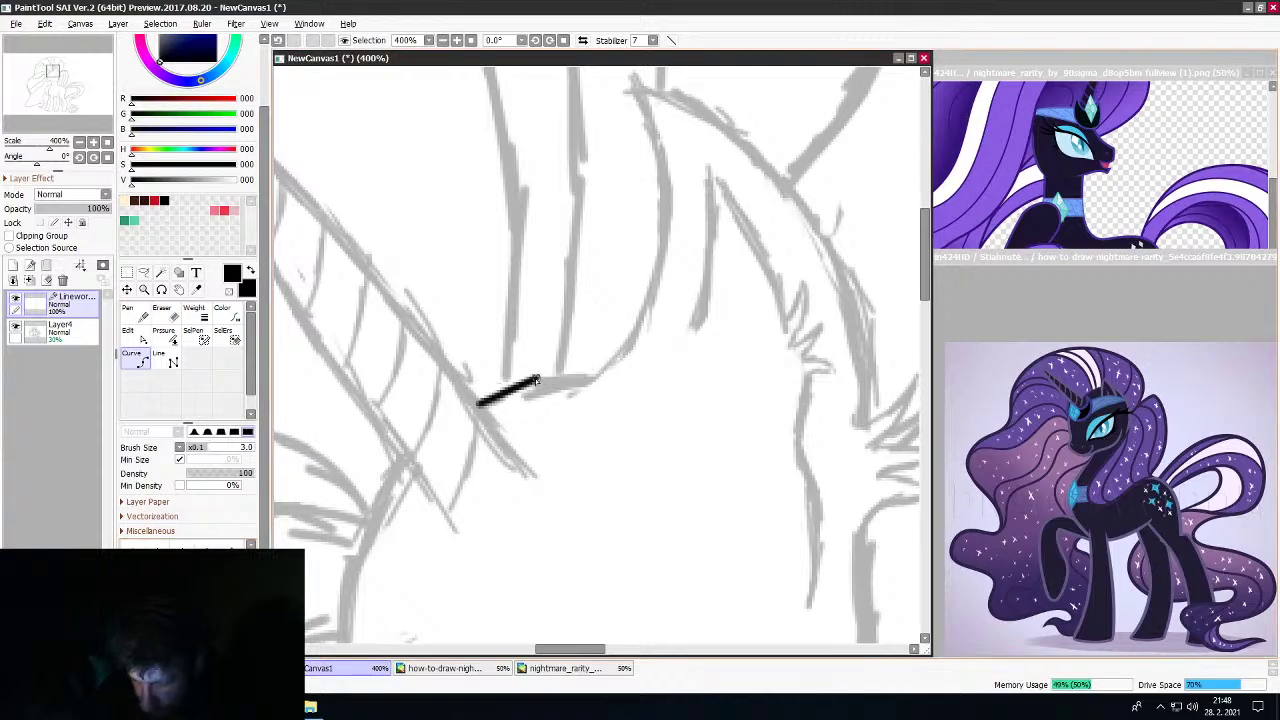
left_click(534, 381)
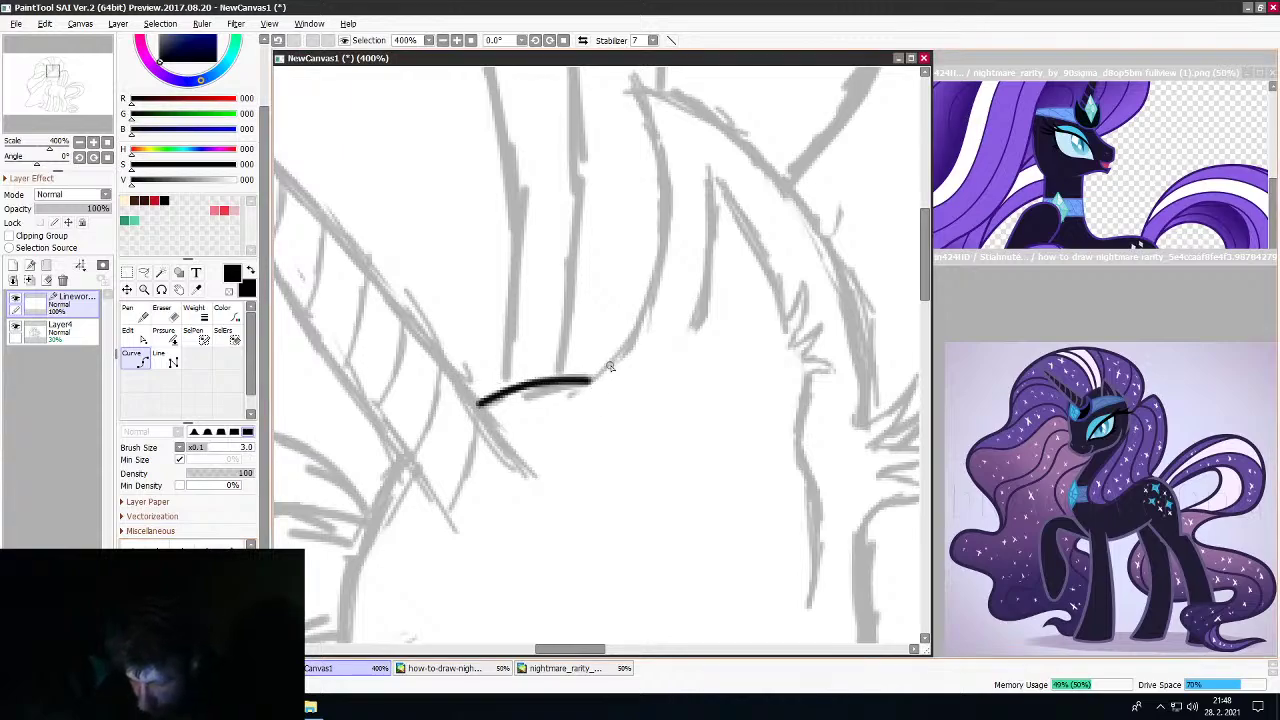
scroll(610, 366, "down", 3)
scroll(615, 358, "up", 4)
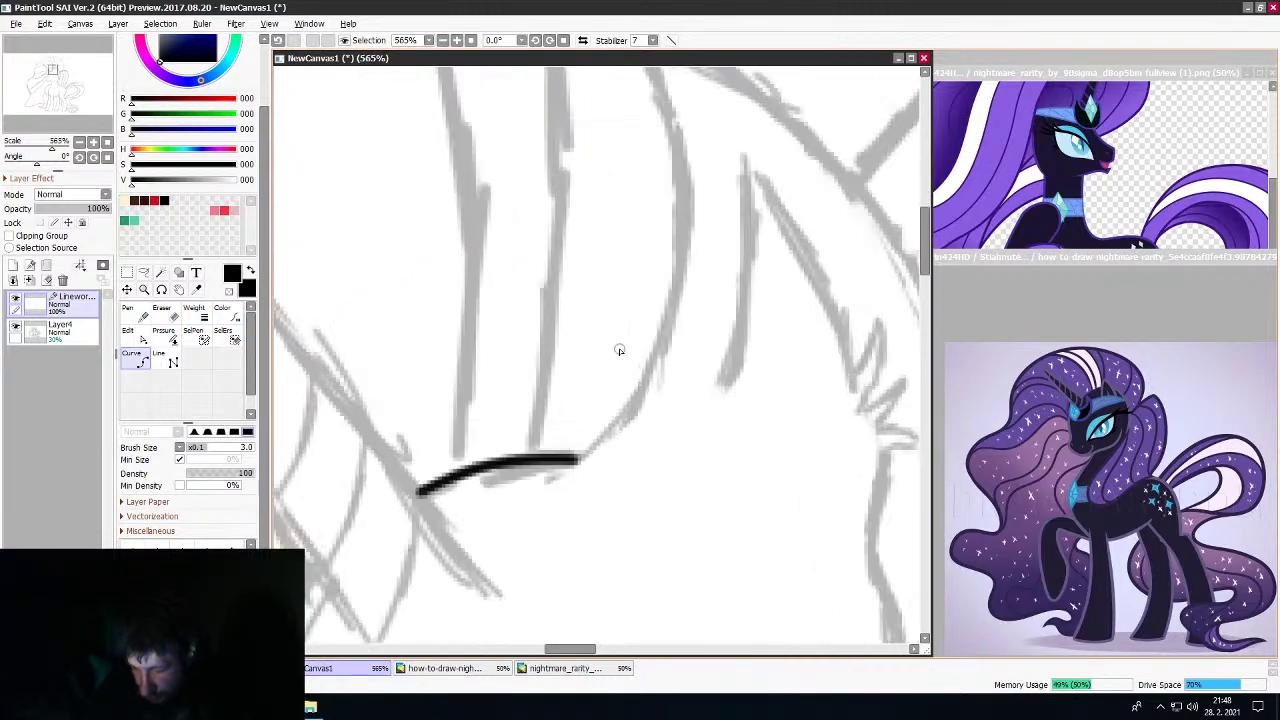
scroll(620, 347, "down", 5)
scroll(621, 298, "up", 5)
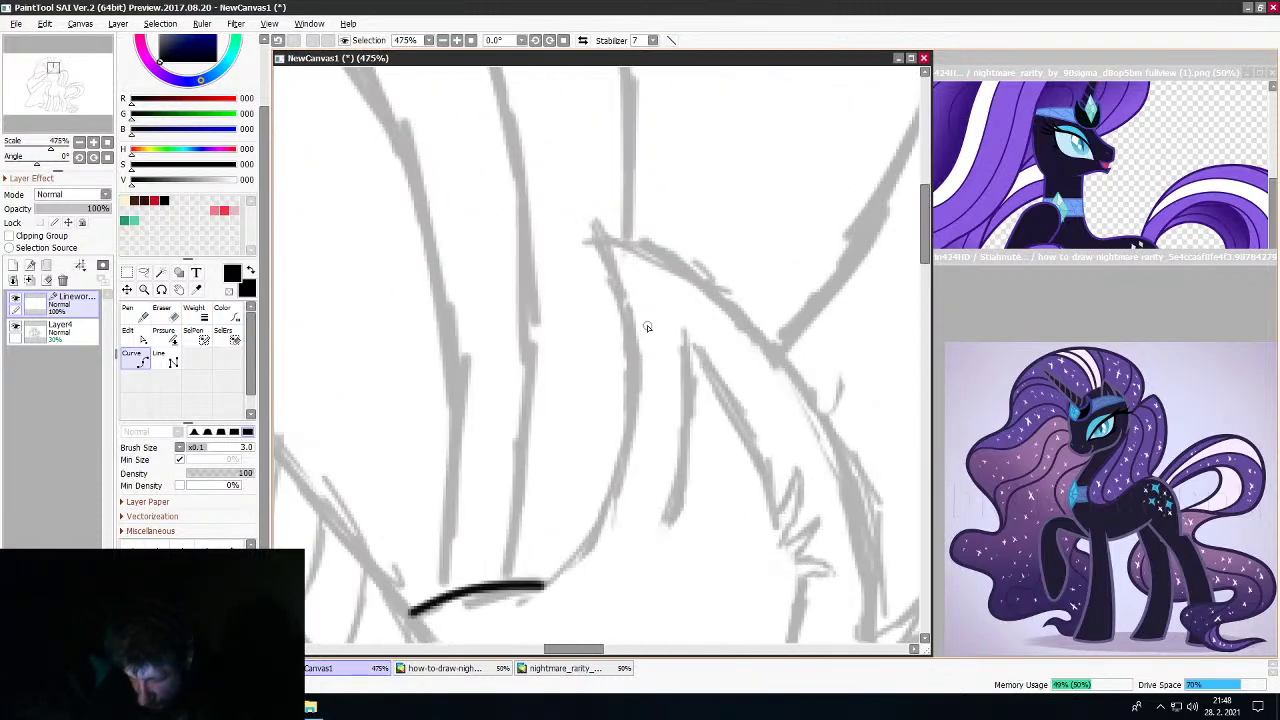
scroll(647, 327, "down", 3)
scroll(644, 349, "up", 1)
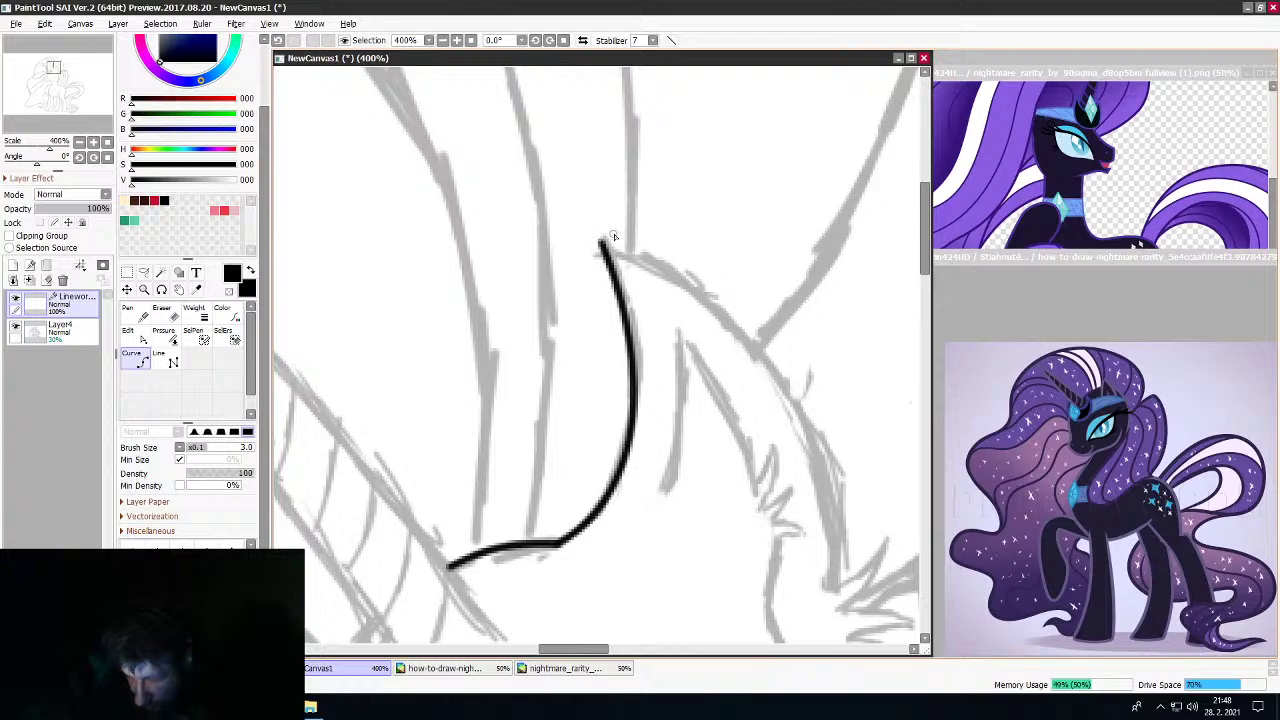
scroll(613, 237, "down", 3)
scroll(676, 289, "up", 2)
scroll(661, 267, "up", 1)
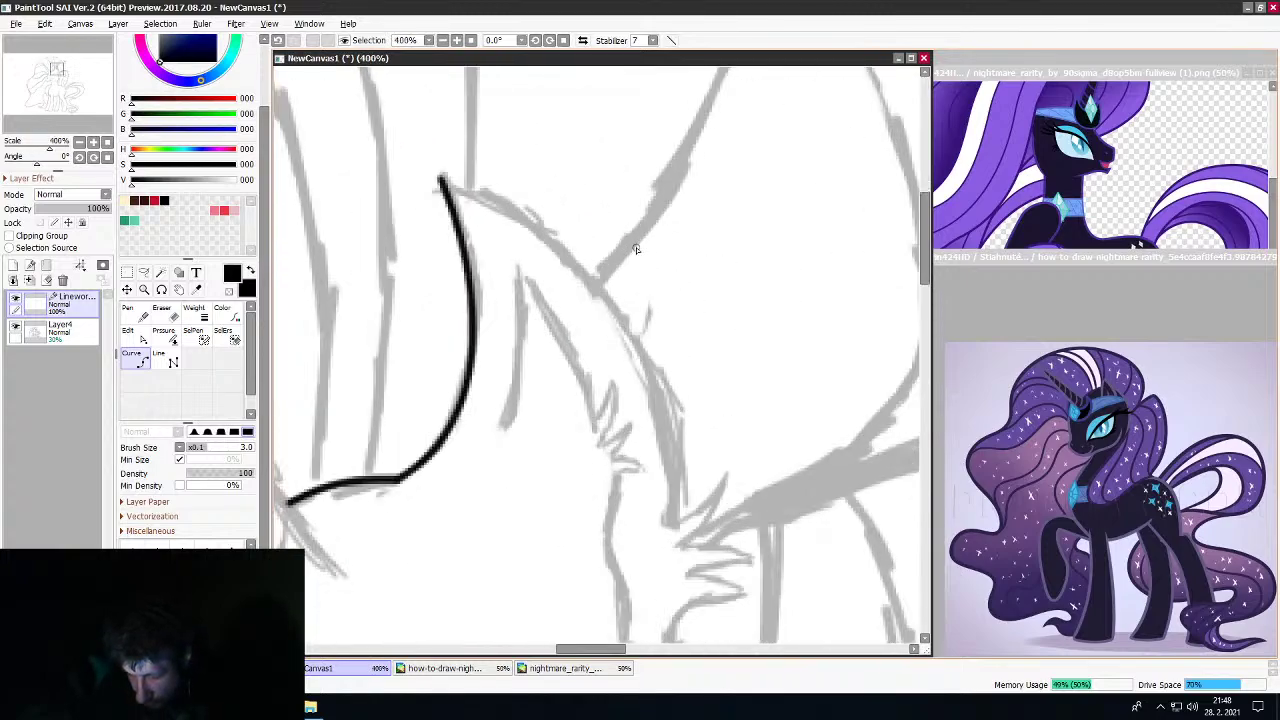
scroll(578, 259, "down", 1)
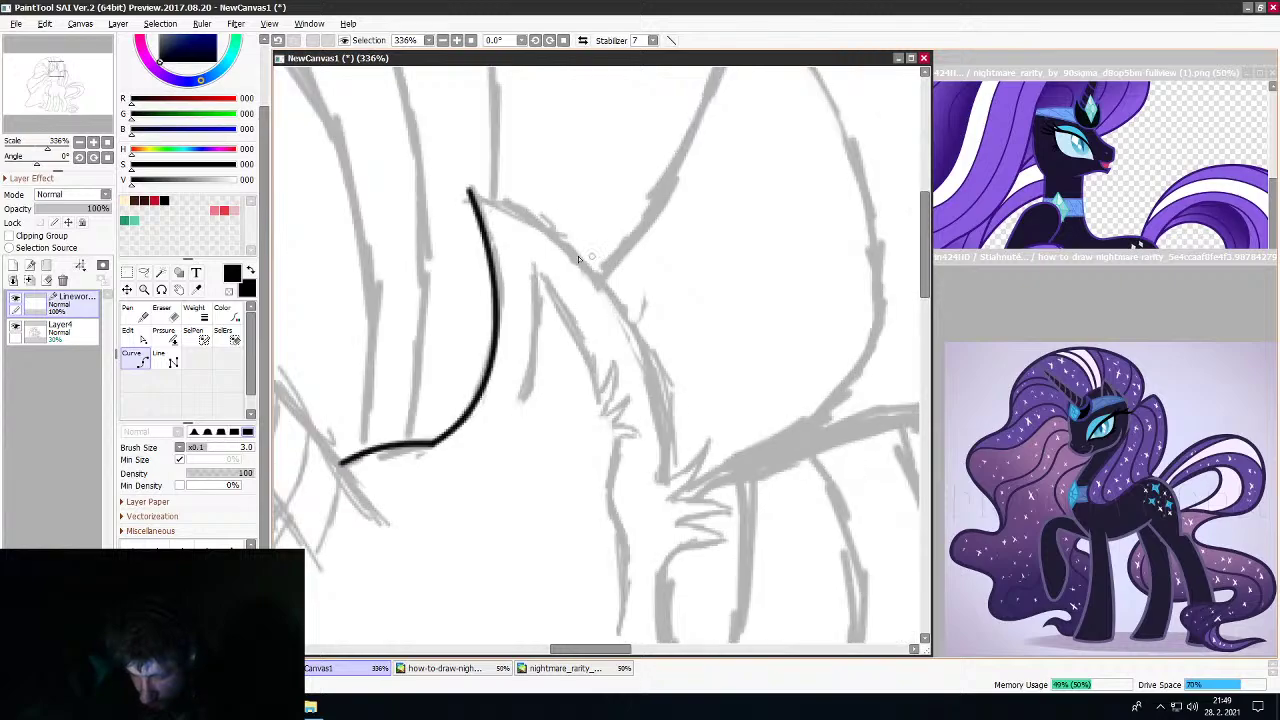
key("e")
mouse_move(485, 212)
left_mouse_down()
mouse_move(482, 348)
mouse_move(400, 423)
left_mouse_up()
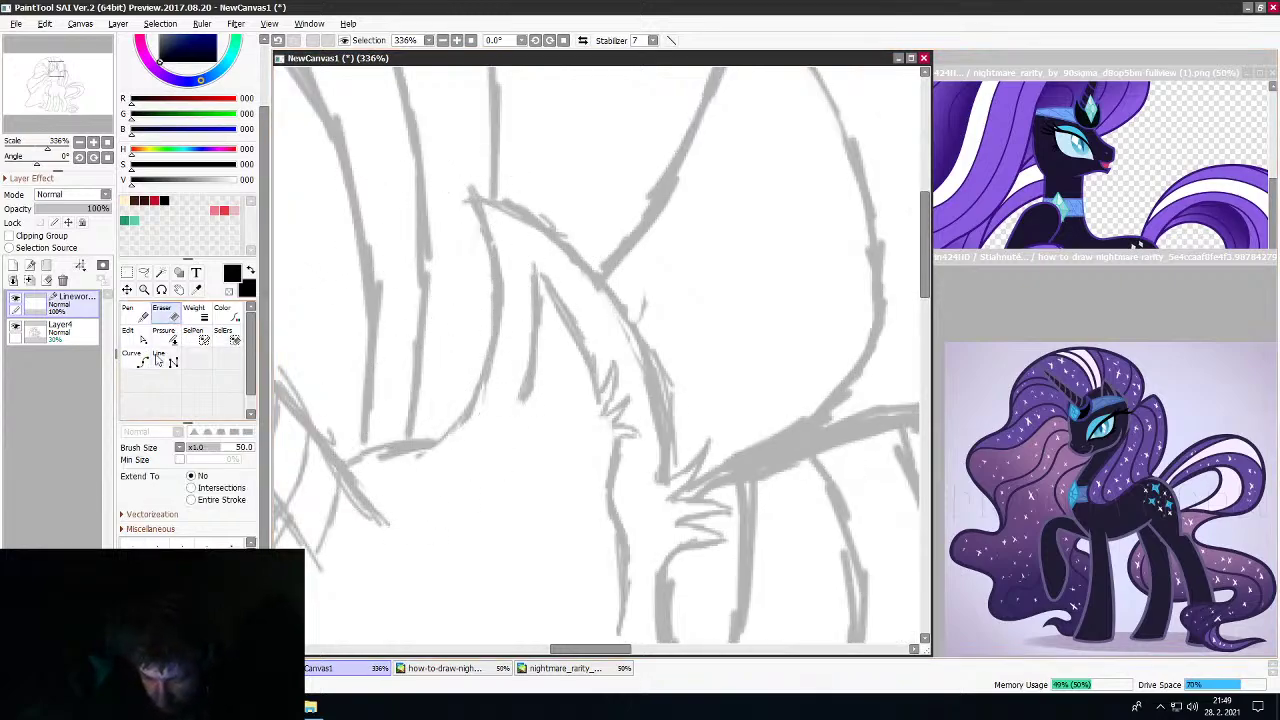
Trace the forehead and both edges of the ear with the Curve tool at brush size 3.0
left_click(154, 356)
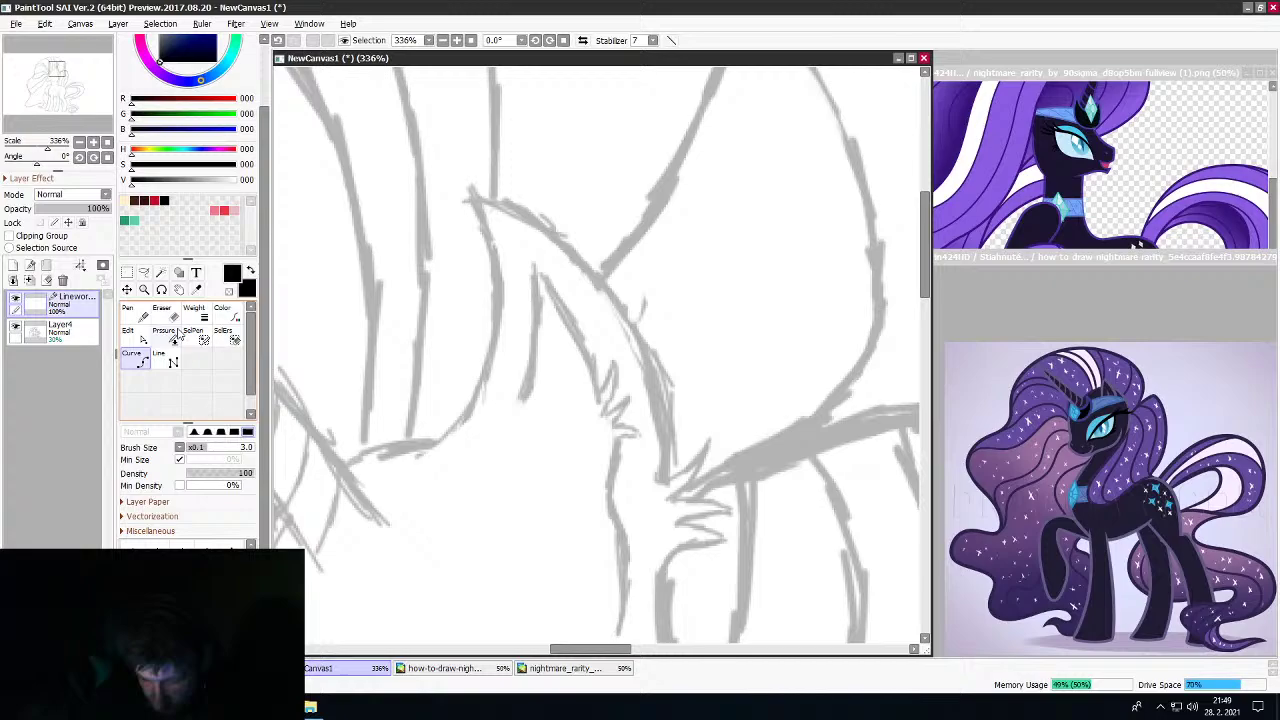
left_click(381, 449)
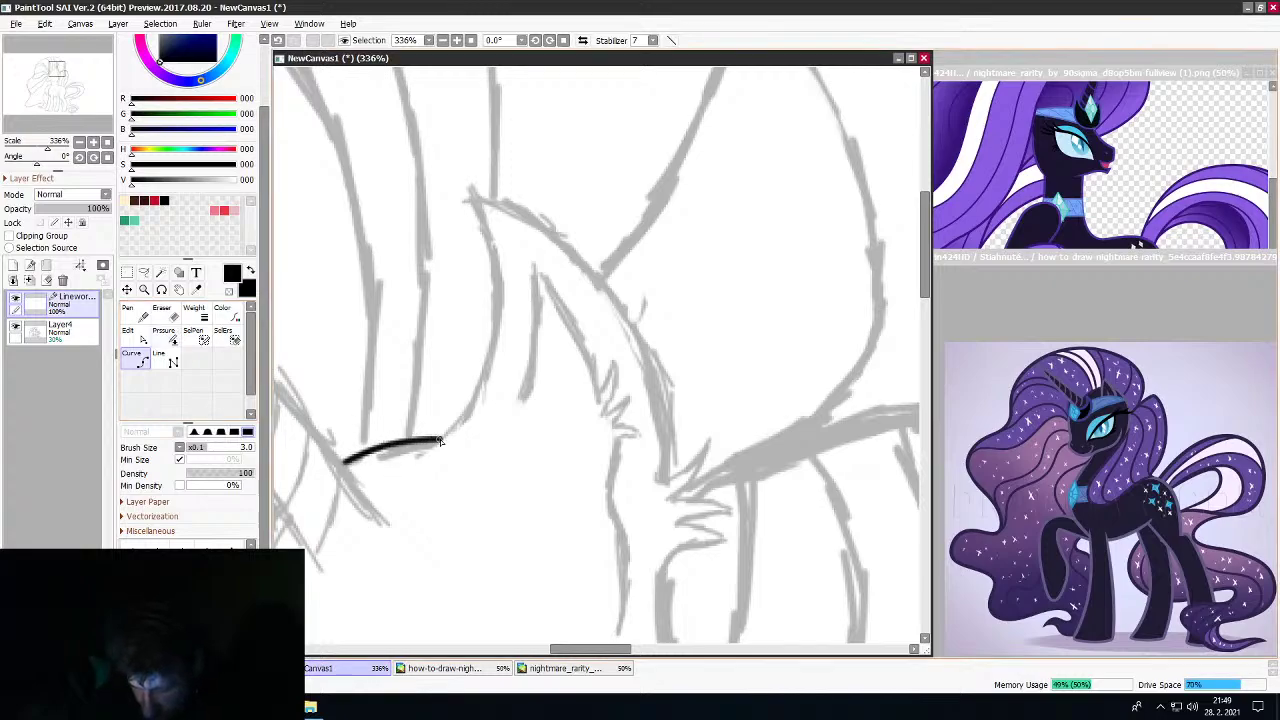
left_click(476, 402)
left_click(497, 270)
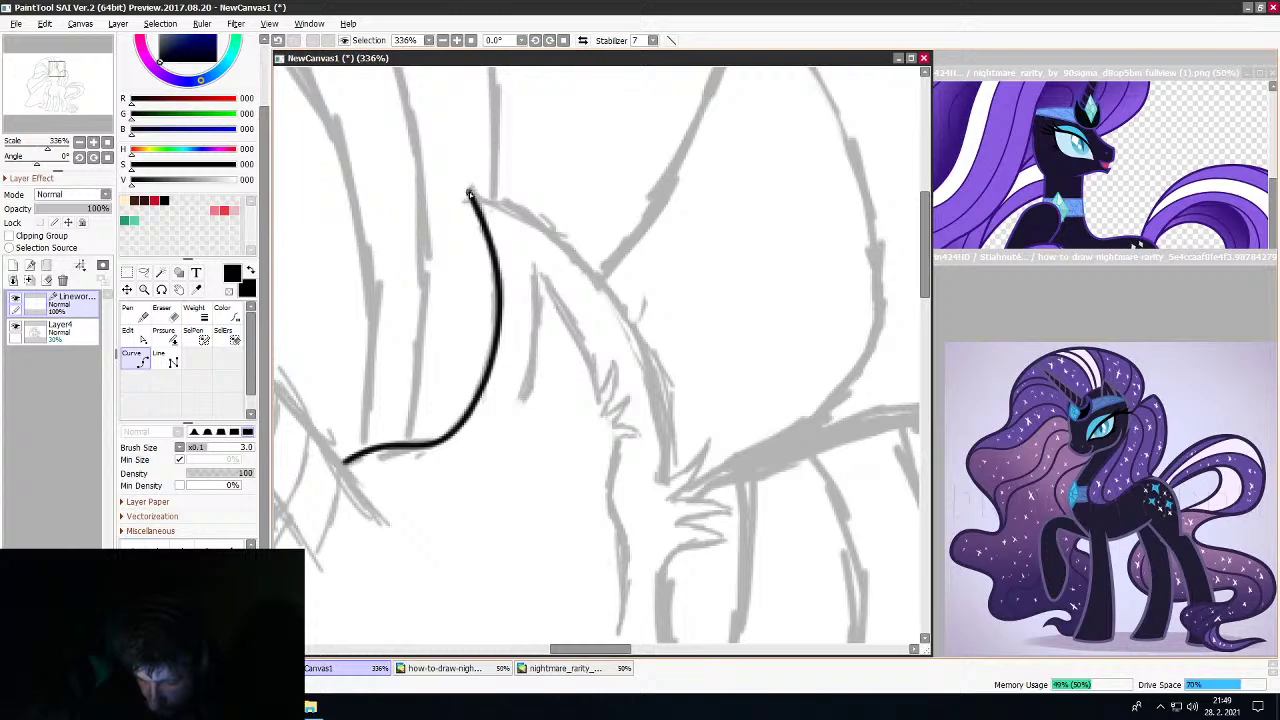
left_click(470, 195)
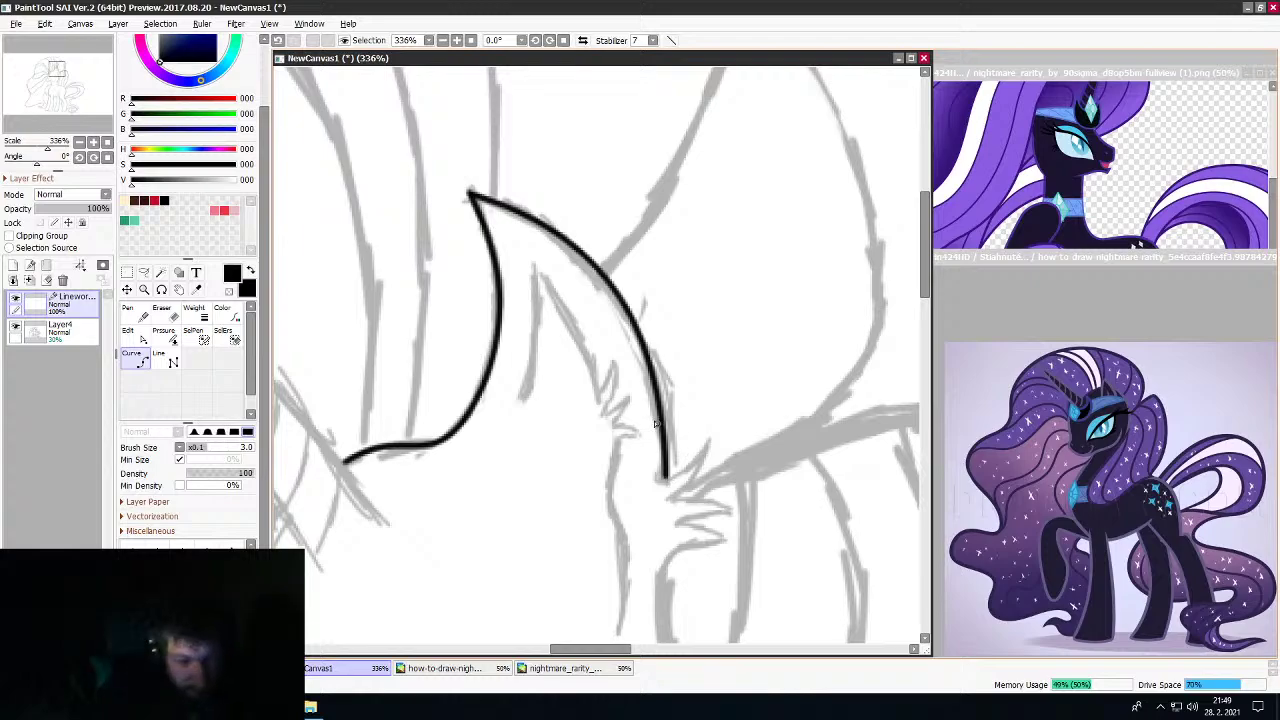
Set the brush size to 2.0 and trace the spiky fur tuft at the base of the ear with curves
scroll(643, 402, "down", 4)
scroll(708, 429, "up", 3)
scroll(701, 428, "up", 4)
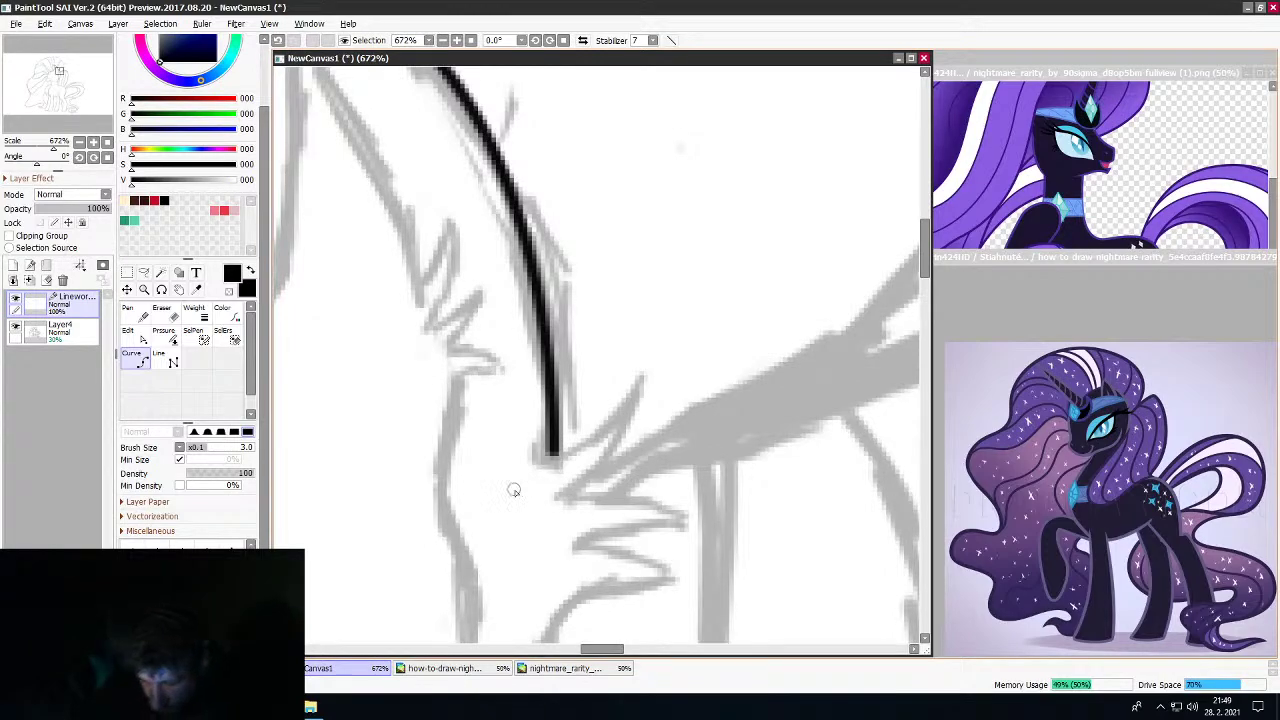
key("bracketleft")
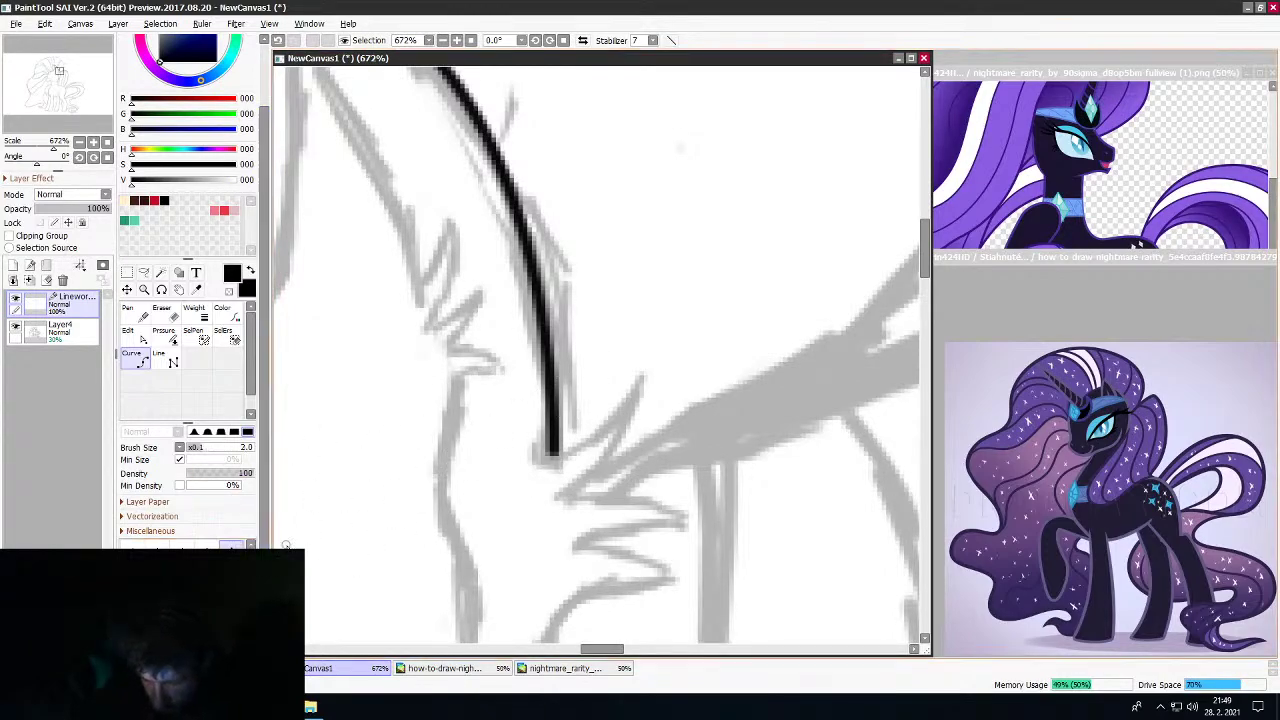
mouse_move(551, 455)
left_mouse_down()
mouse_move(603, 437)
mouse_move(589, 442)
mouse_move(651, 382)
mouse_move(640, 379)
mouse_move(637, 414)
mouse_move(564, 492)
mouse_move(652, 443)
left_mouse_up()
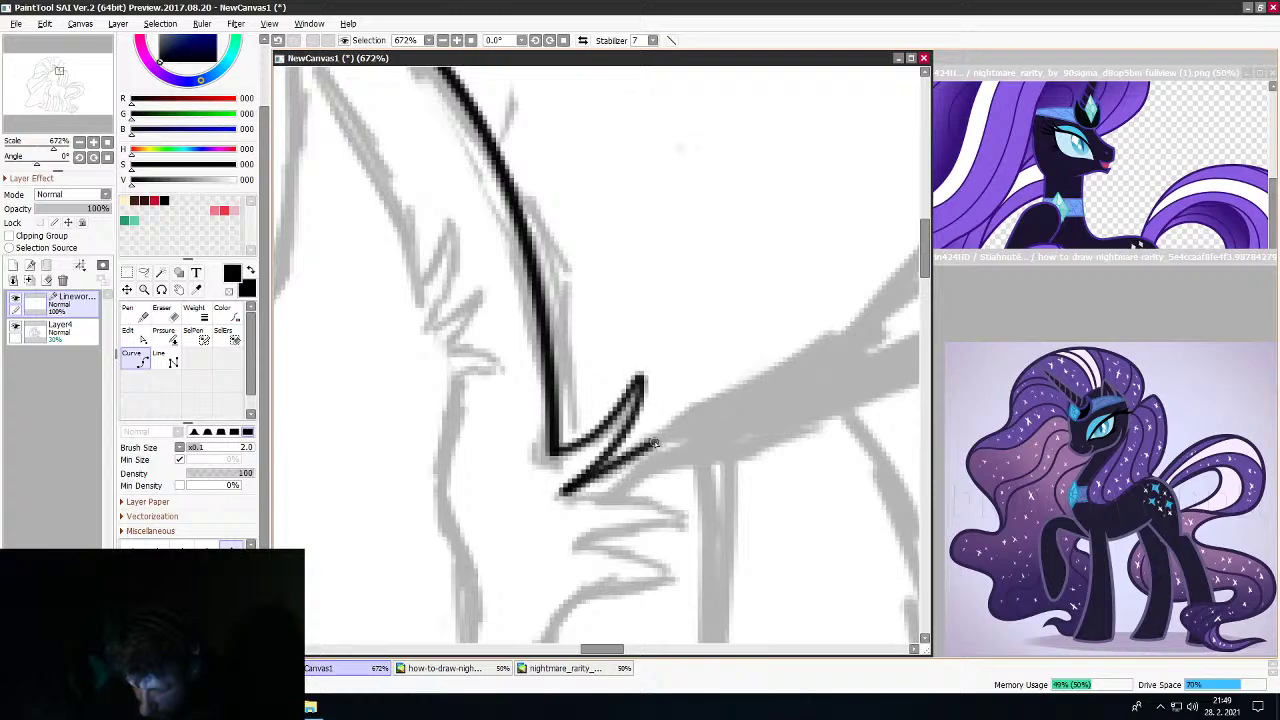
key("ctrl+z")
mouse_move(638, 385)
left_mouse_down()
mouse_move(568, 491)
mouse_move(688, 520)
mouse_move(577, 545)
mouse_move(672, 579)
mouse_move(880, 414)
mouse_move(916, 262)
mouse_move(921, 275)
left_mouse_up()
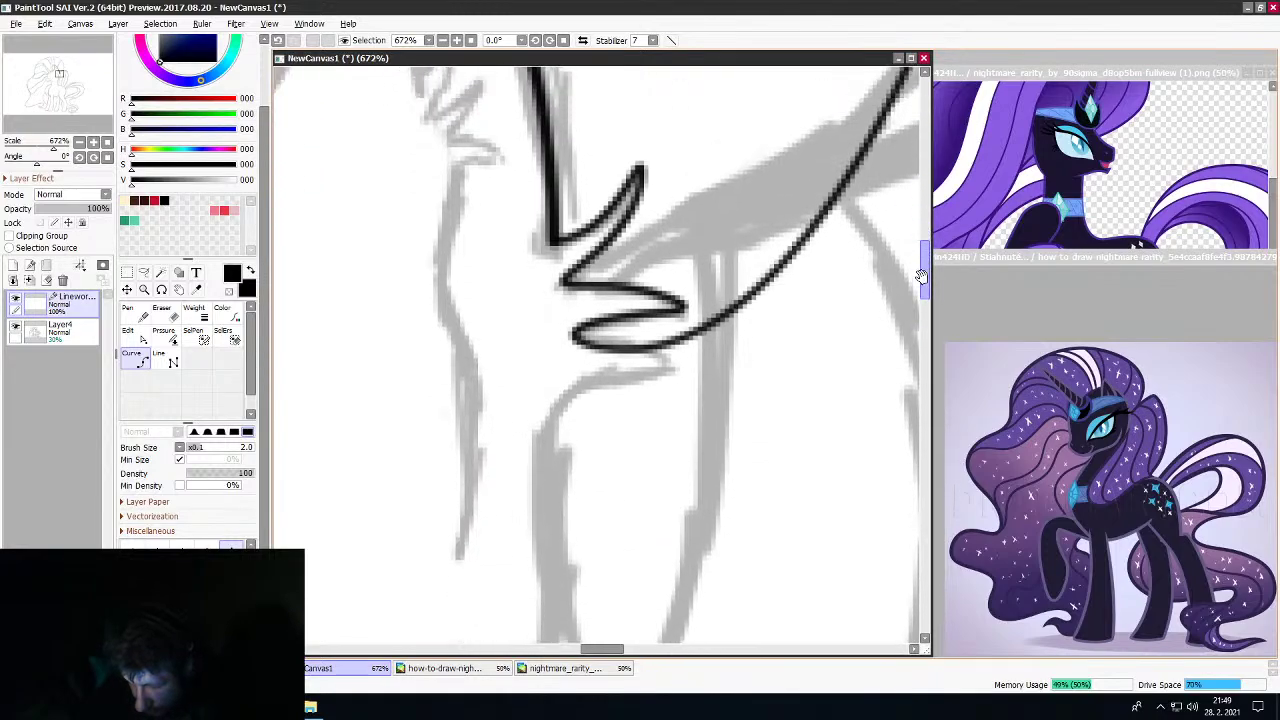
left_click(664, 369)
left_click_drag(605, 379, 585, 388)
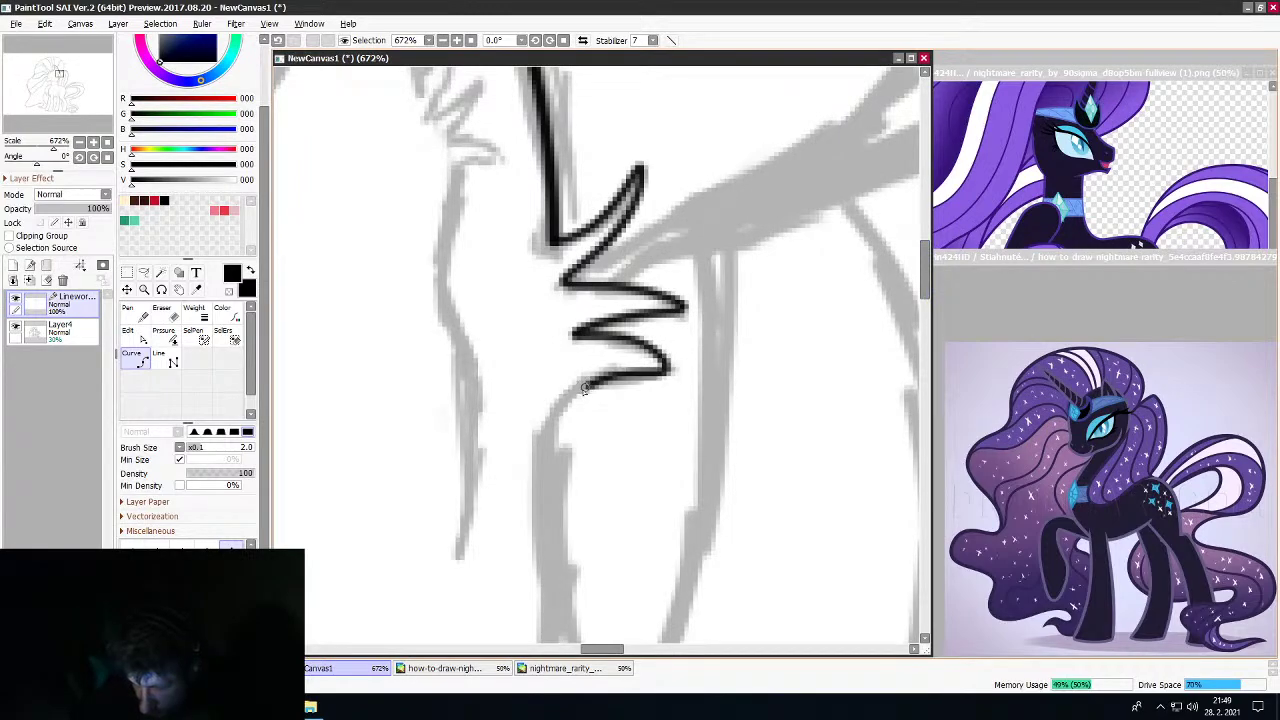
left_click(564, 405)
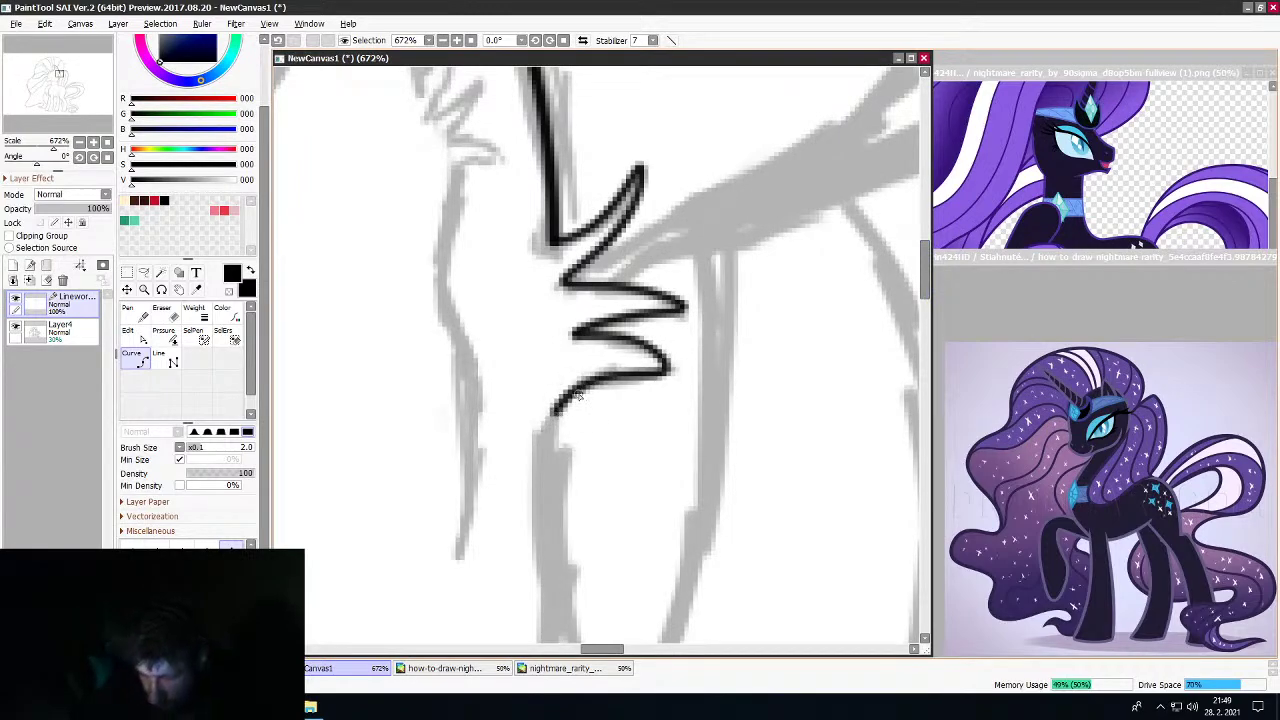
Set the brush size to 3.0 and trace the back of the neck from the fur tuft down into the back
scroll(585, 403, "down", 5)
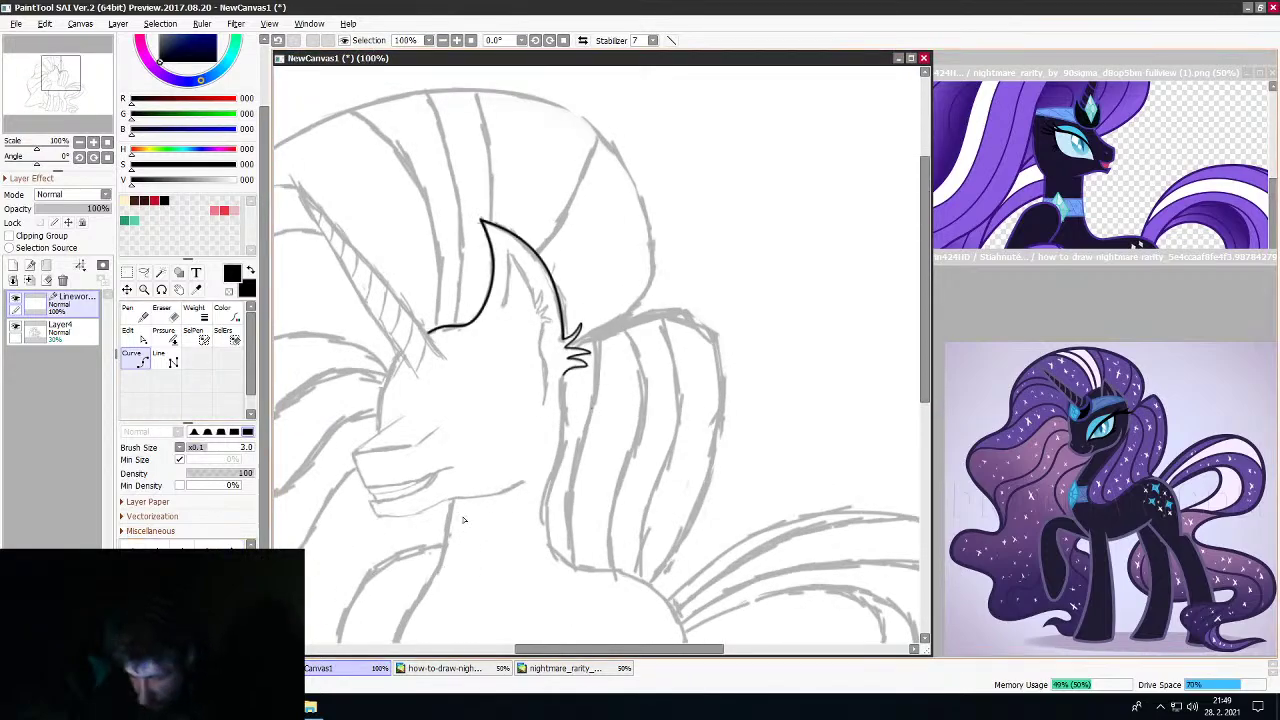
scroll(489, 497, "up", 1)
scroll(505, 515, "up", 2)
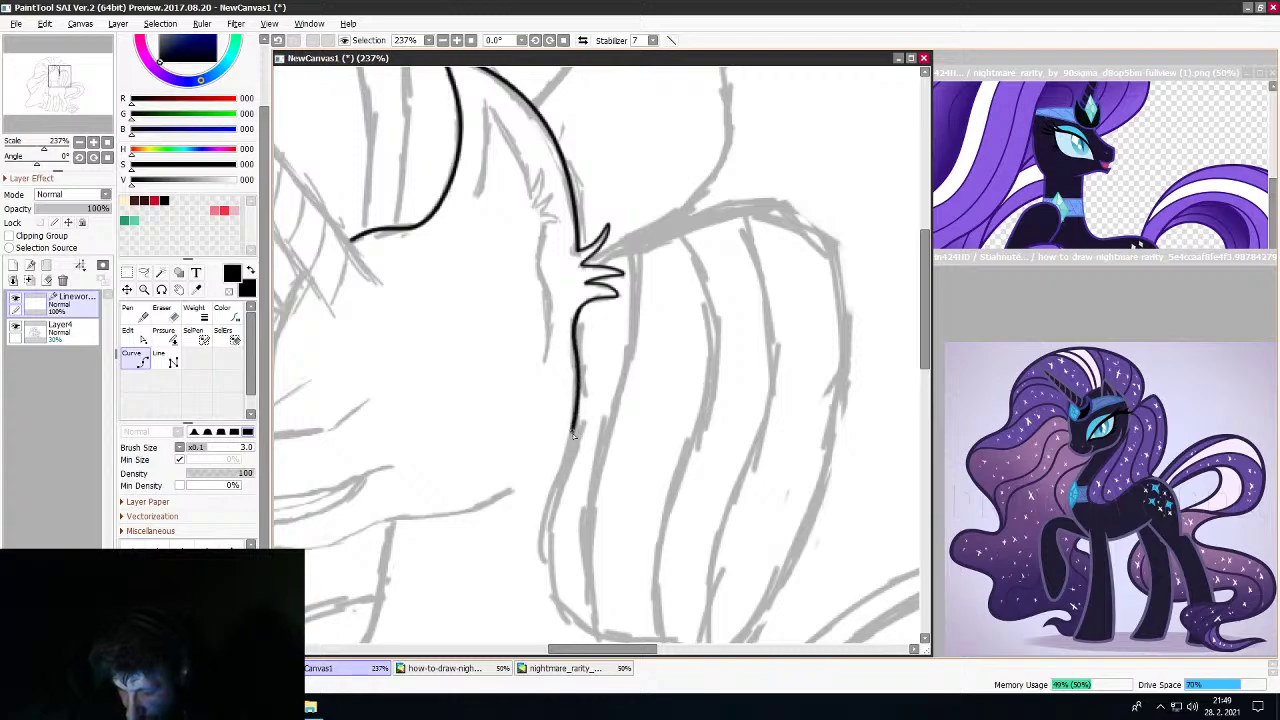
left_click(549, 520)
scroll(900, 340, "down", 4)
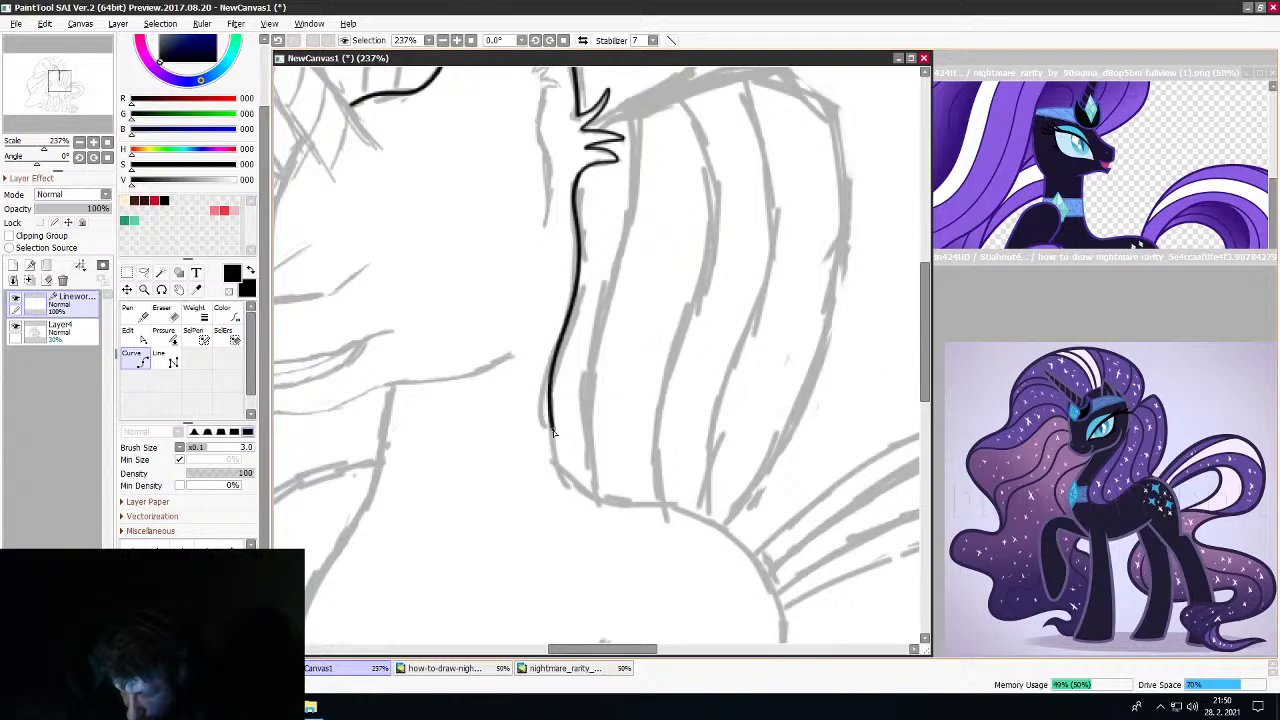
left_click(550, 438)
left_click(579, 489)
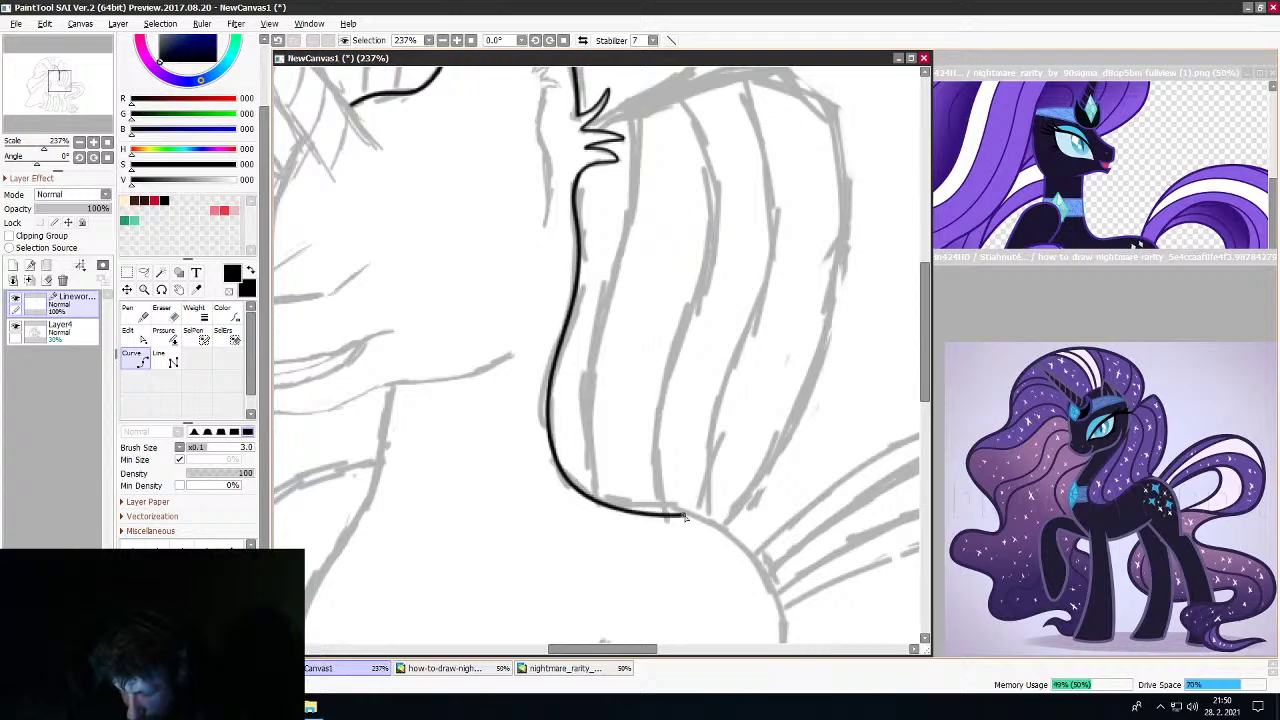
left_click(657, 505)
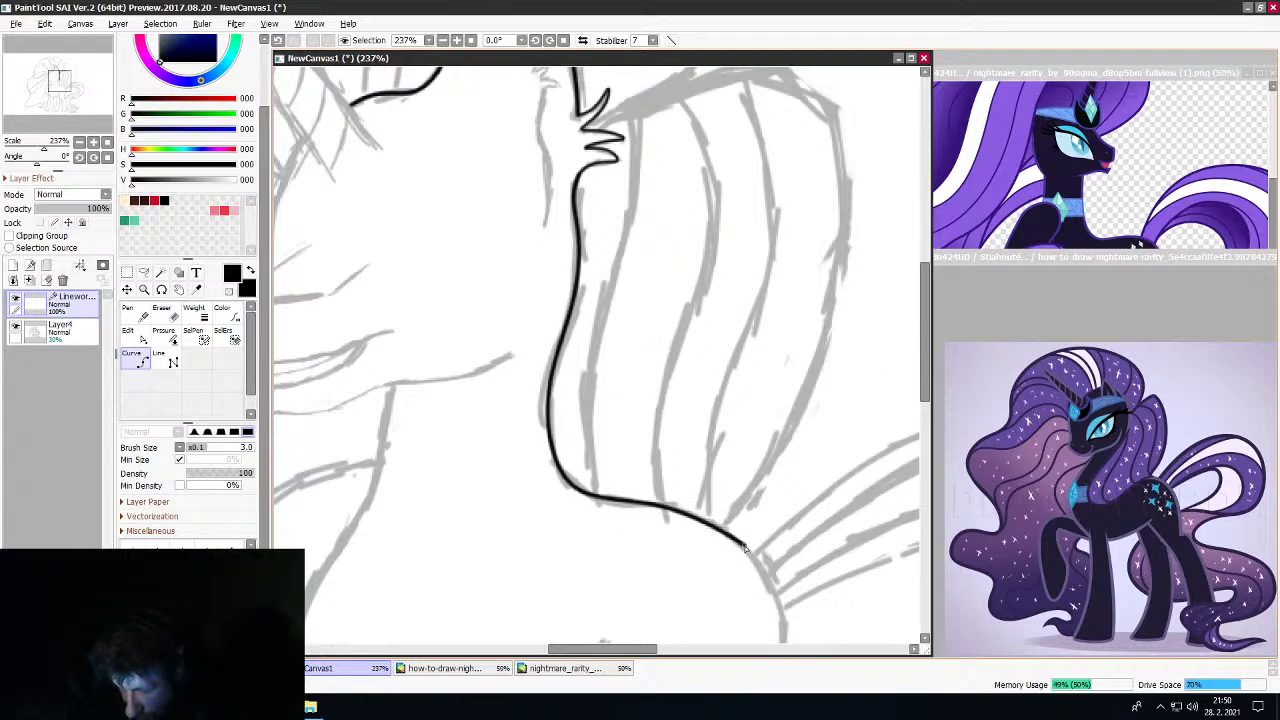
Continue the curve around the rump and down the back of the thigh to the hock bend
scroll(905, 393, "down", 3)
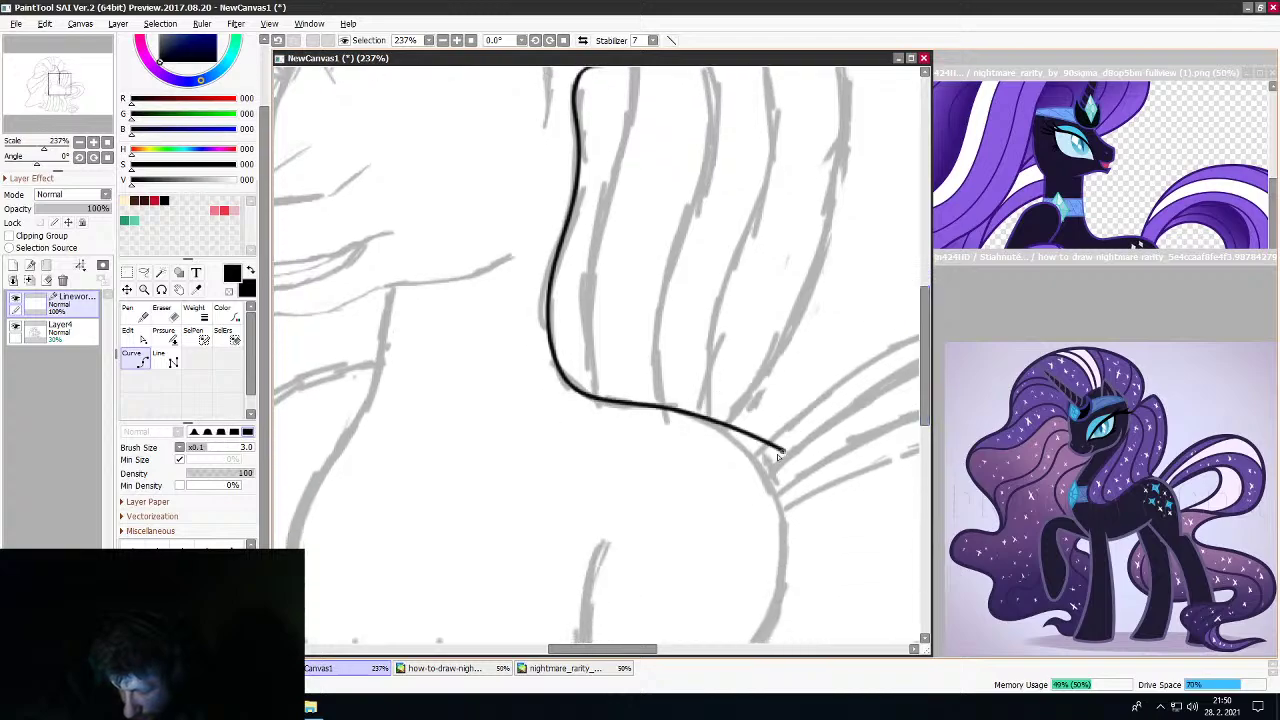
left_click(786, 547)
scroll(928, 410, "down", 5)
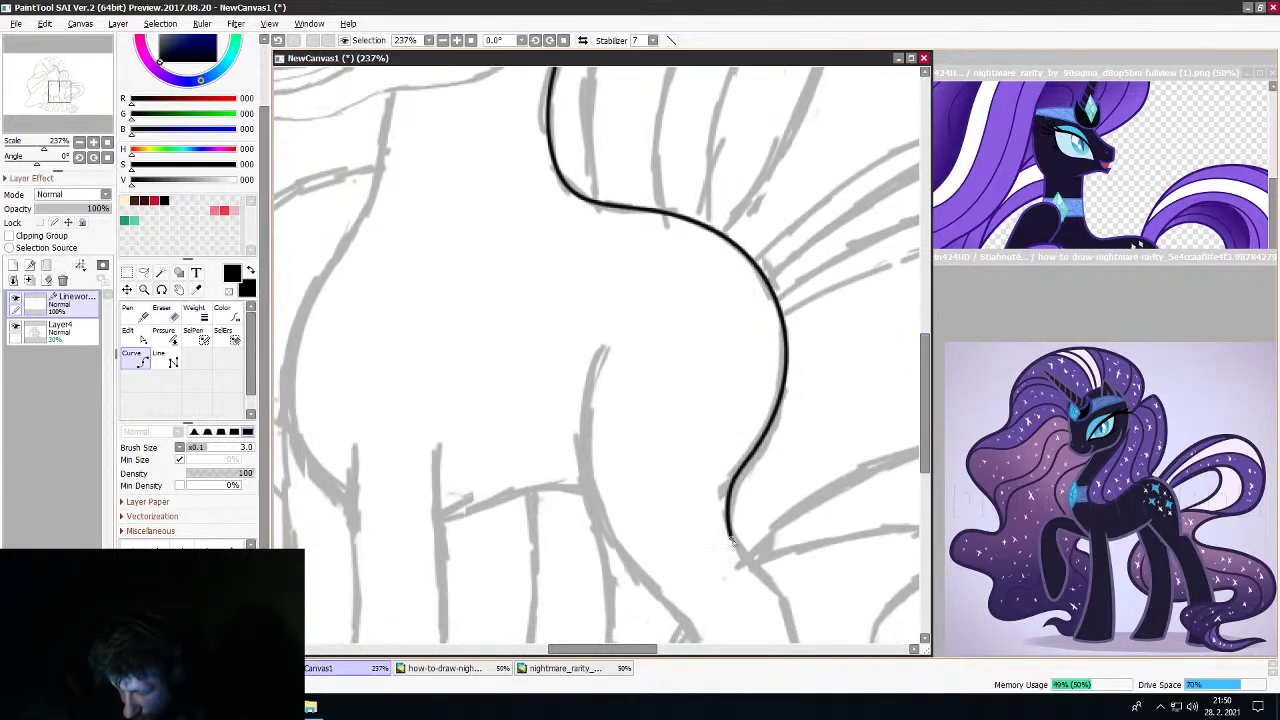
left_click(731, 488)
Trace the rear hind leg's lower back edge, around the hoof and up its front edge, ending the curve on the thigh
scroll(900, 432, "down", 4)
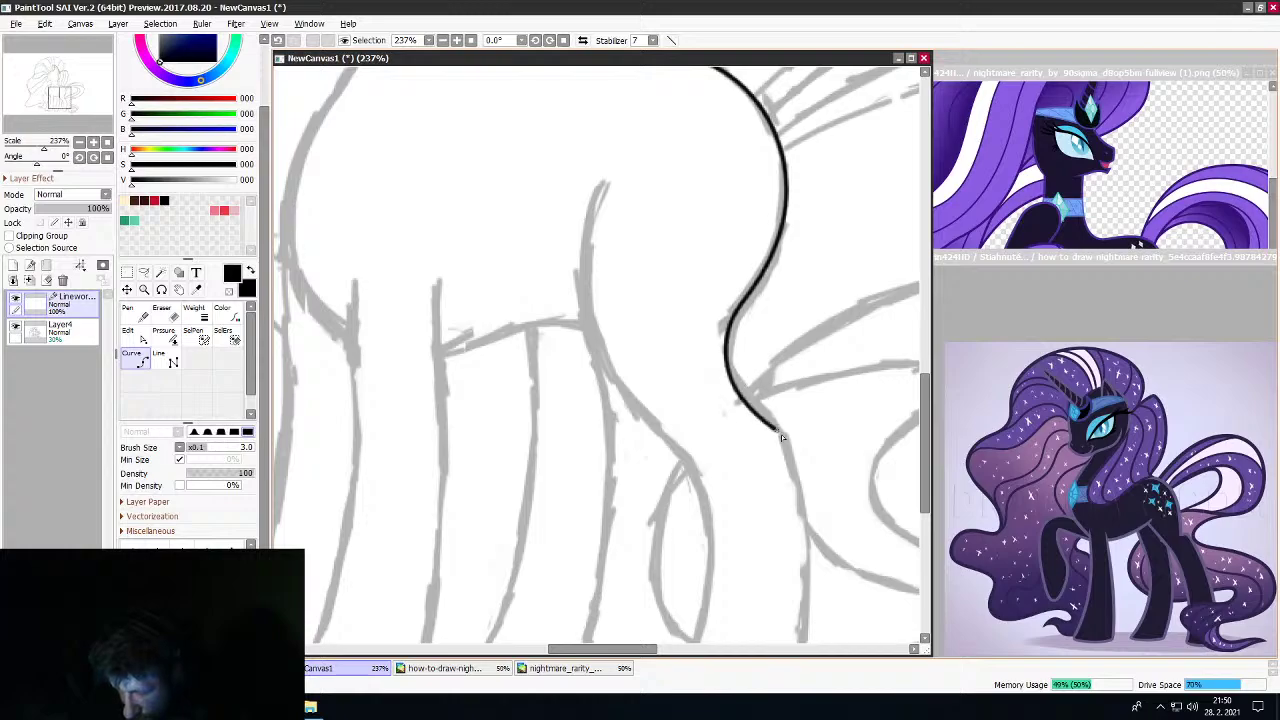
scroll(825, 500, "down", 4)
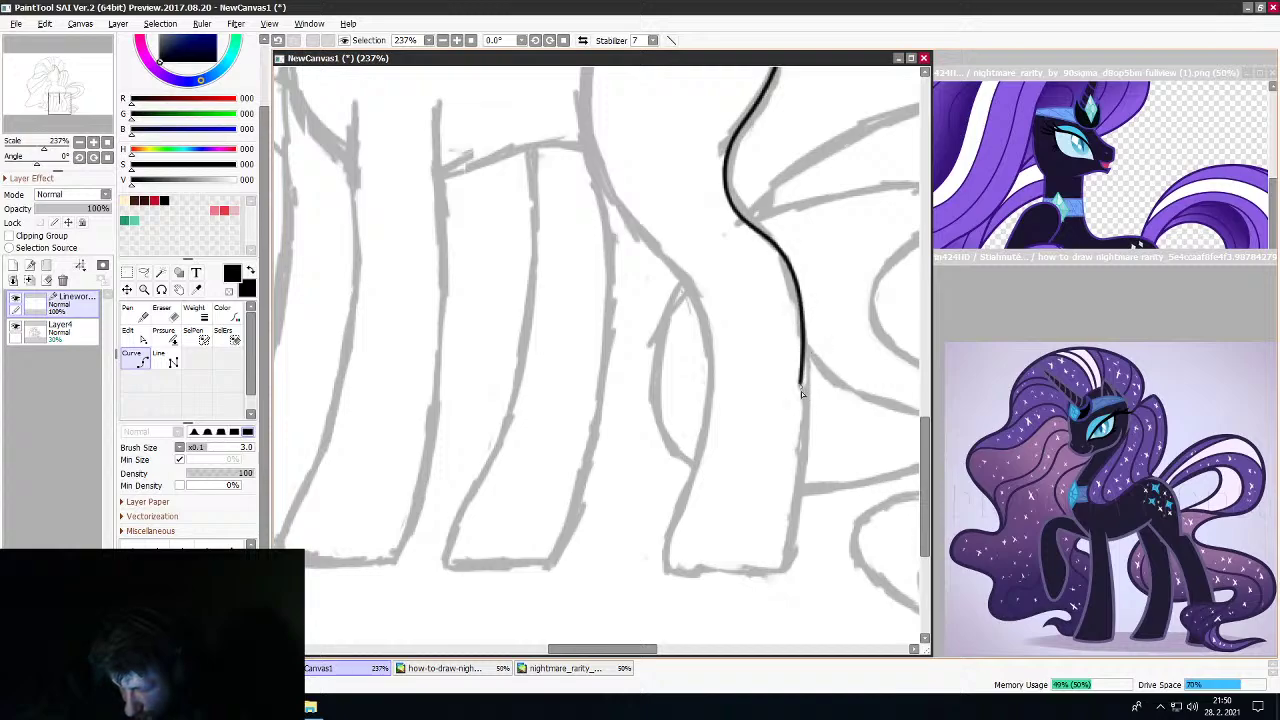
left_click(756, 574)
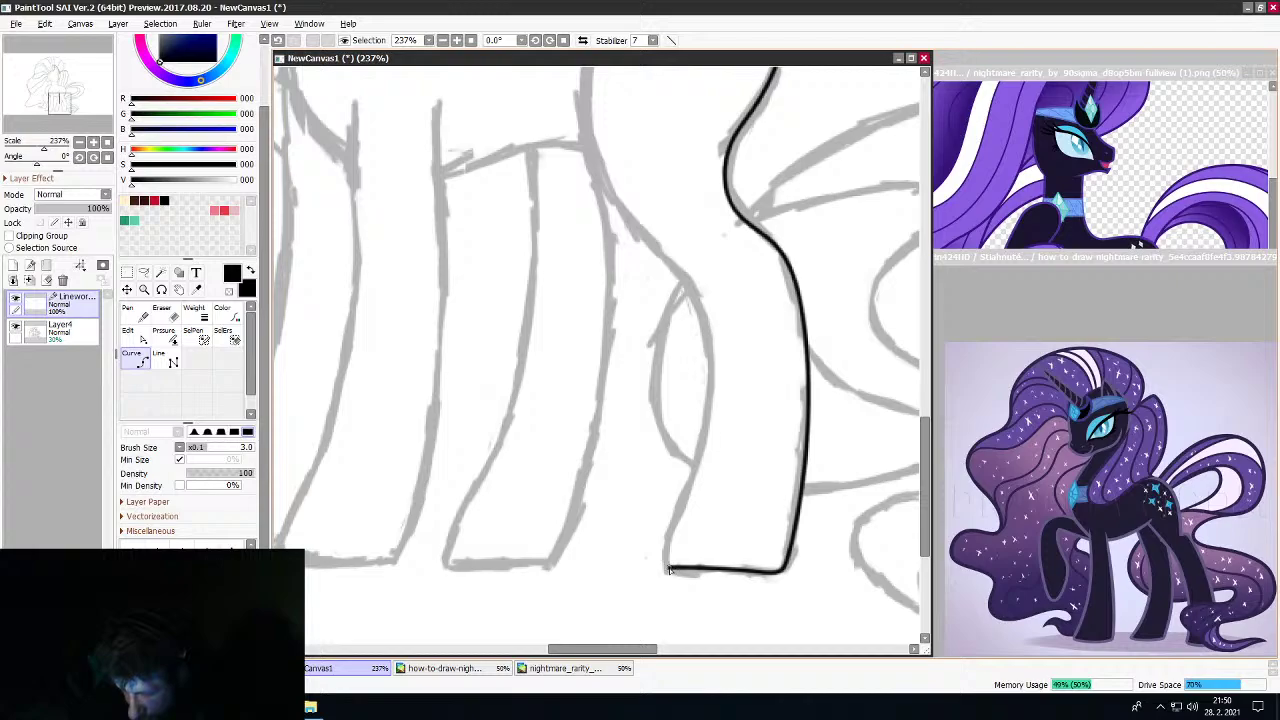
left_click(697, 463)
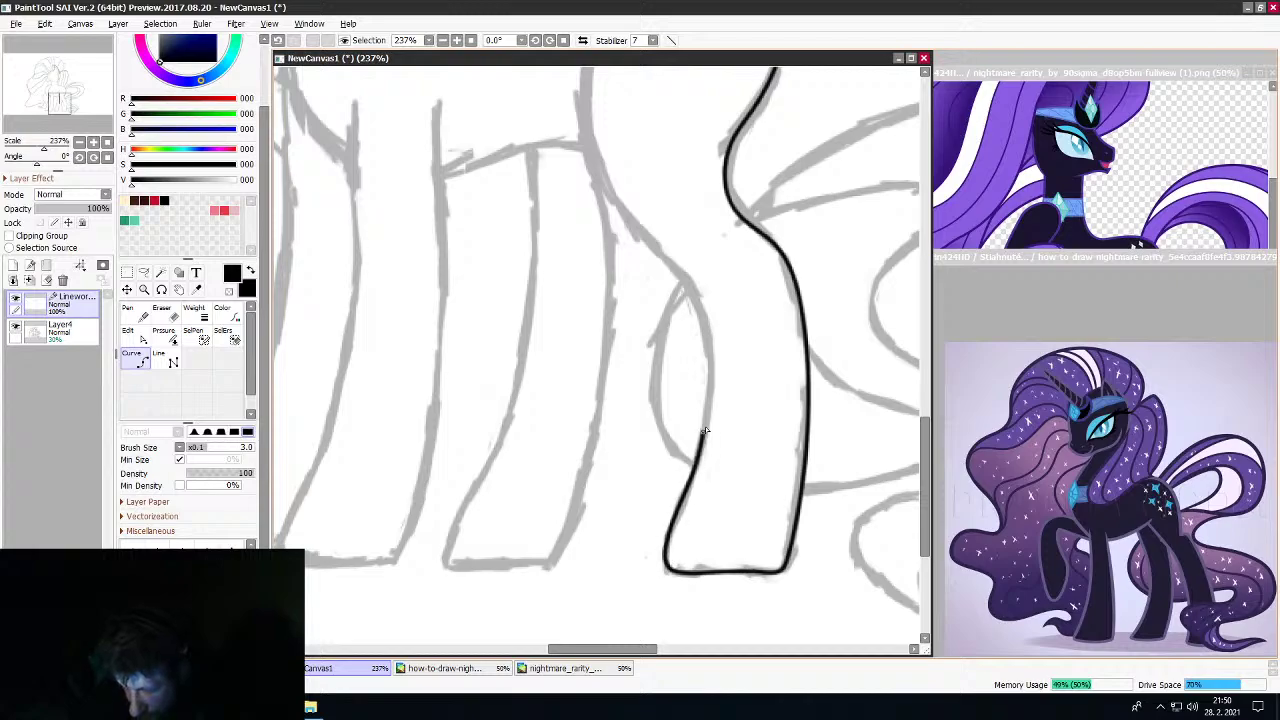
left_click(704, 324)
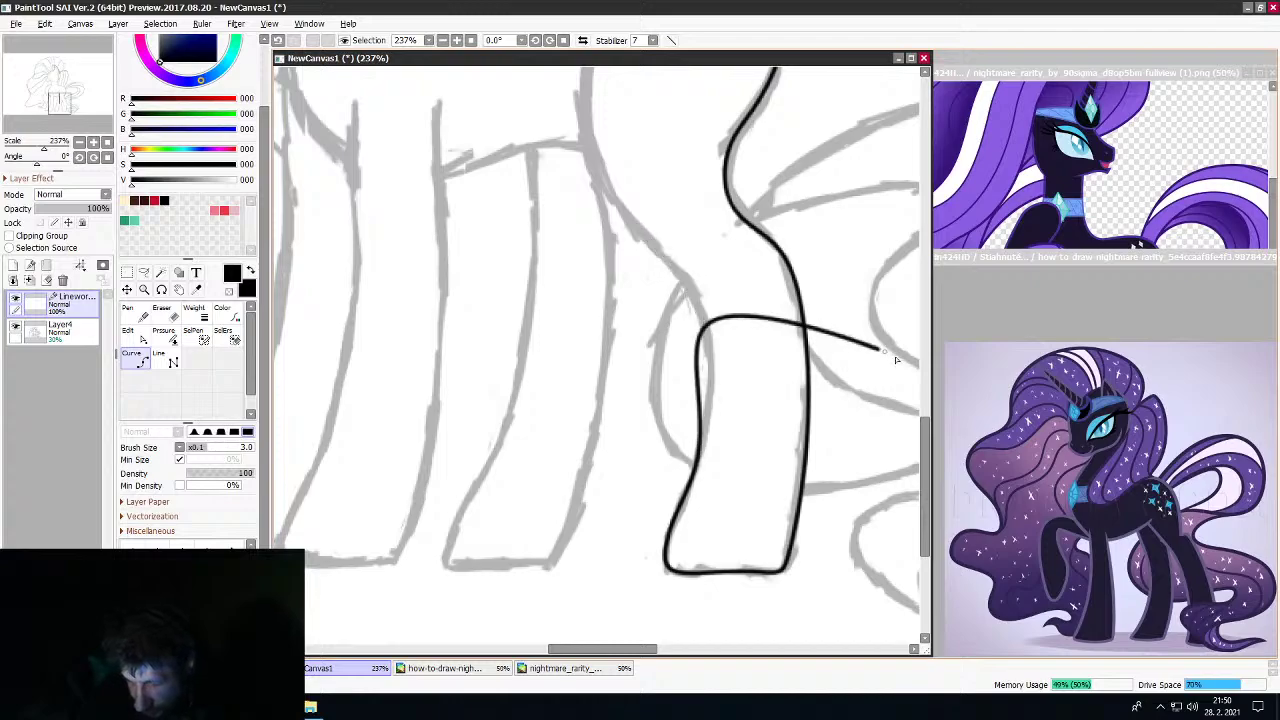
left_click_drag(927, 449, 927, 404)
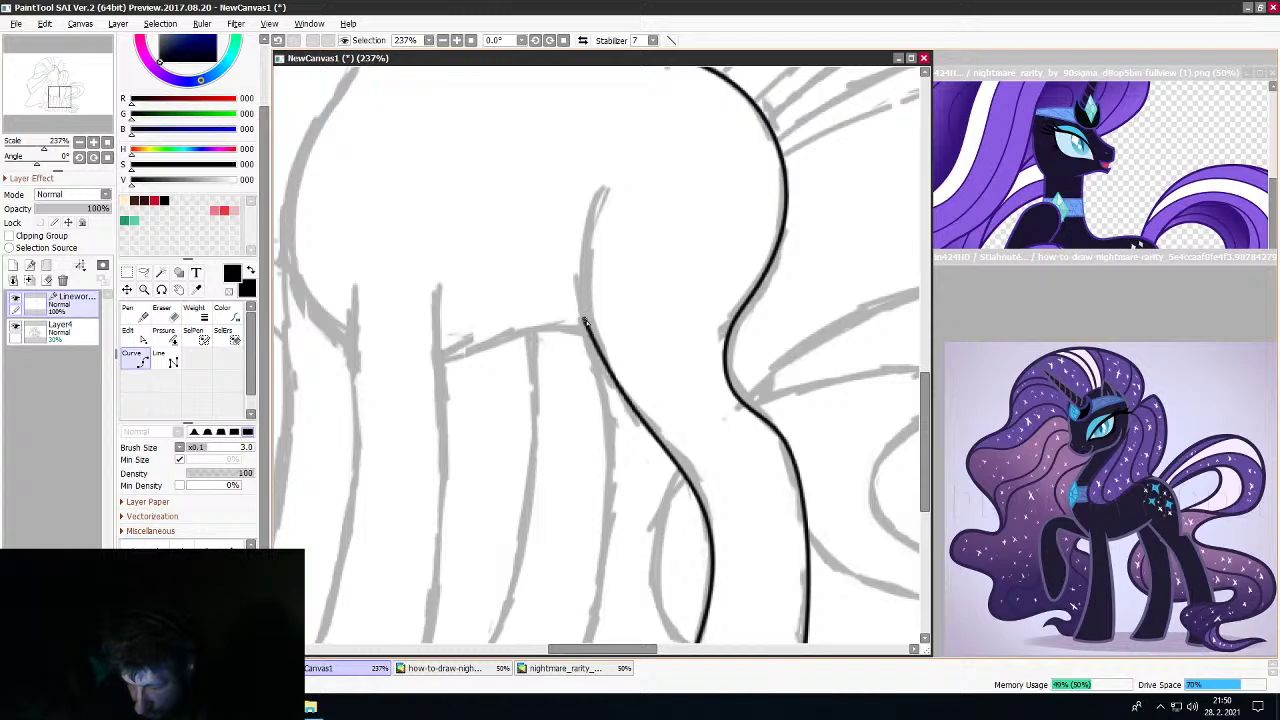
left_click(587, 330)
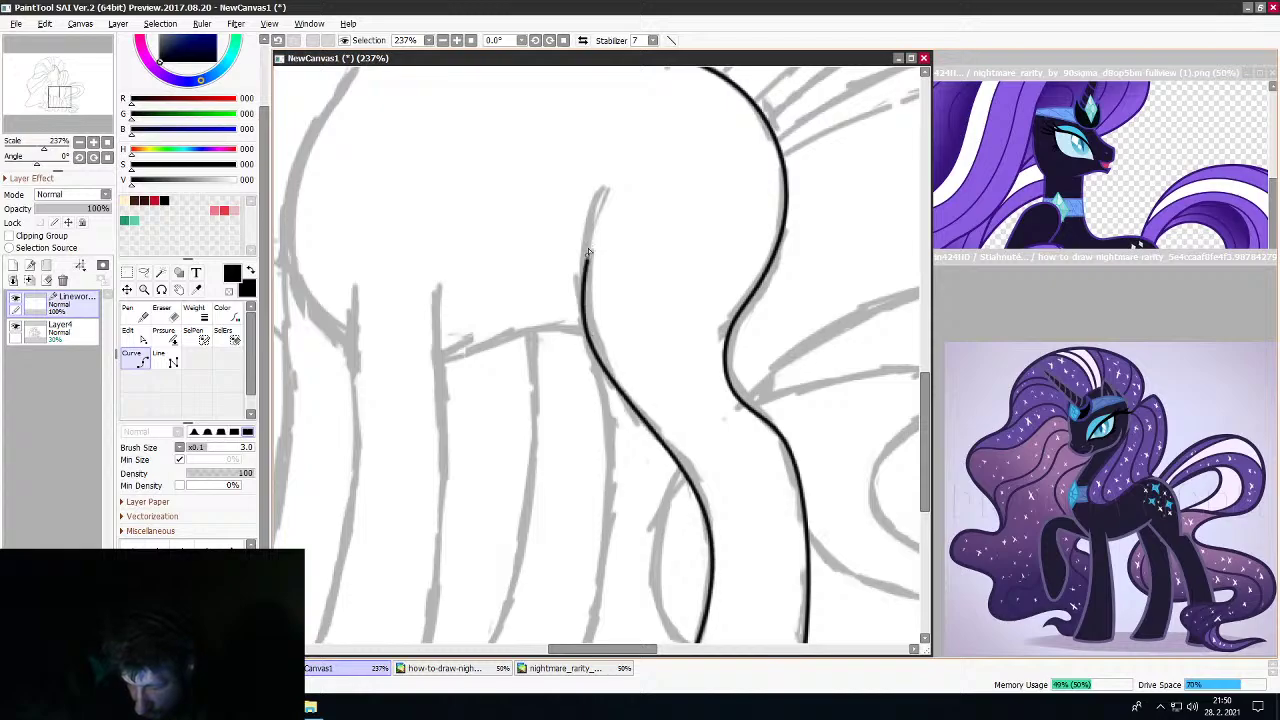
double_click(605, 188)
Trace the second hind leg with curves from the thigh down its back edge, around the hoof and up its front edge to the belly
scroll(617, 172, "down", 8)
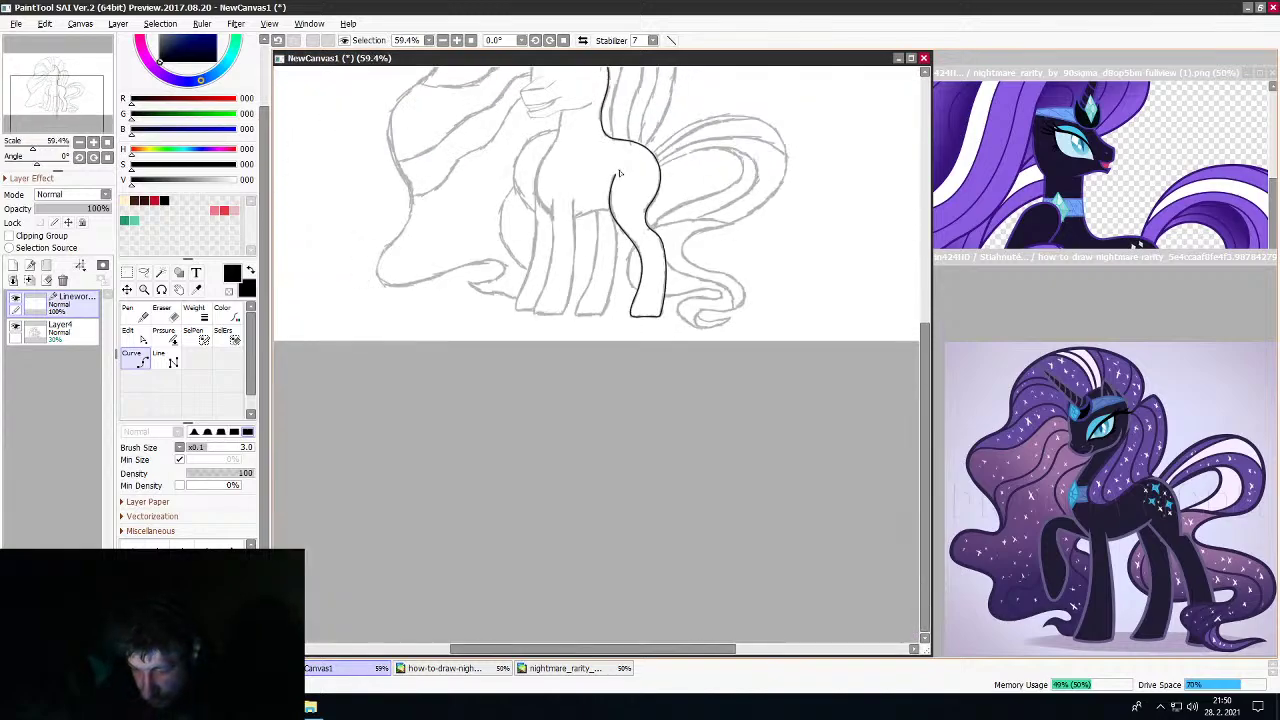
scroll(592, 204, "up", 1)
scroll(591, 204, "up", 8)
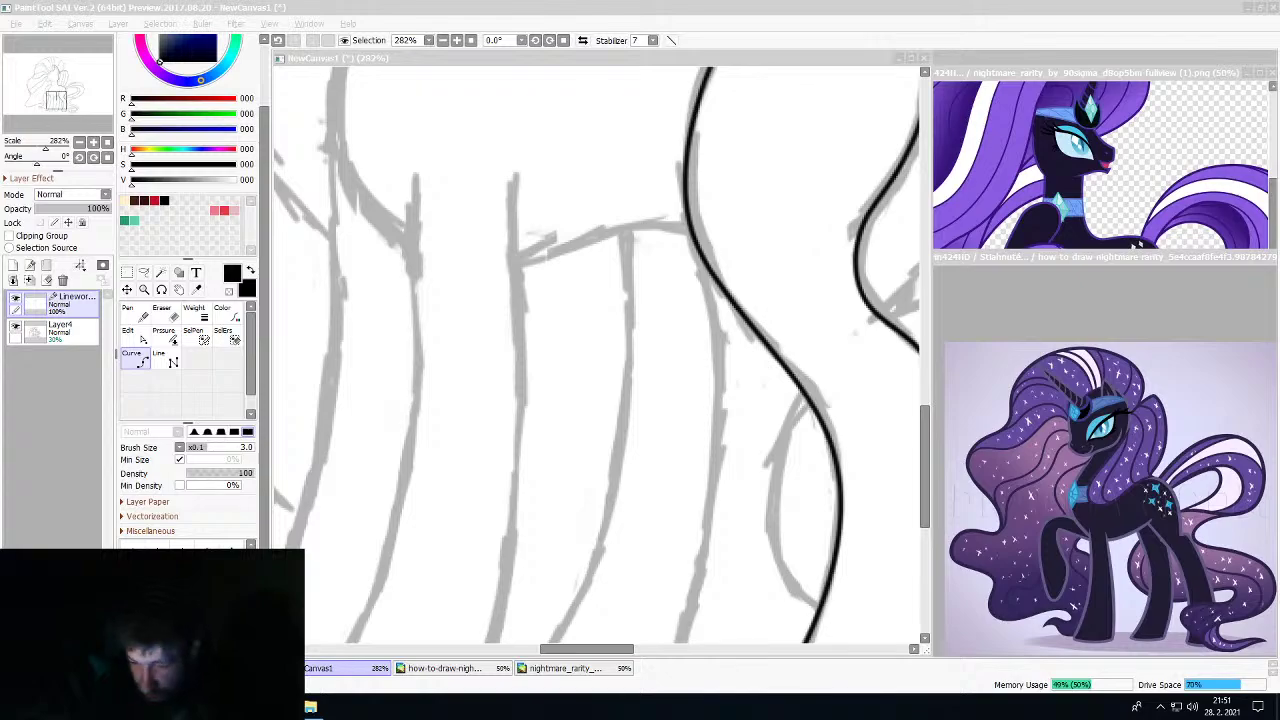
left_click(668, 63)
left_click_drag(923, 460, 924, 486)
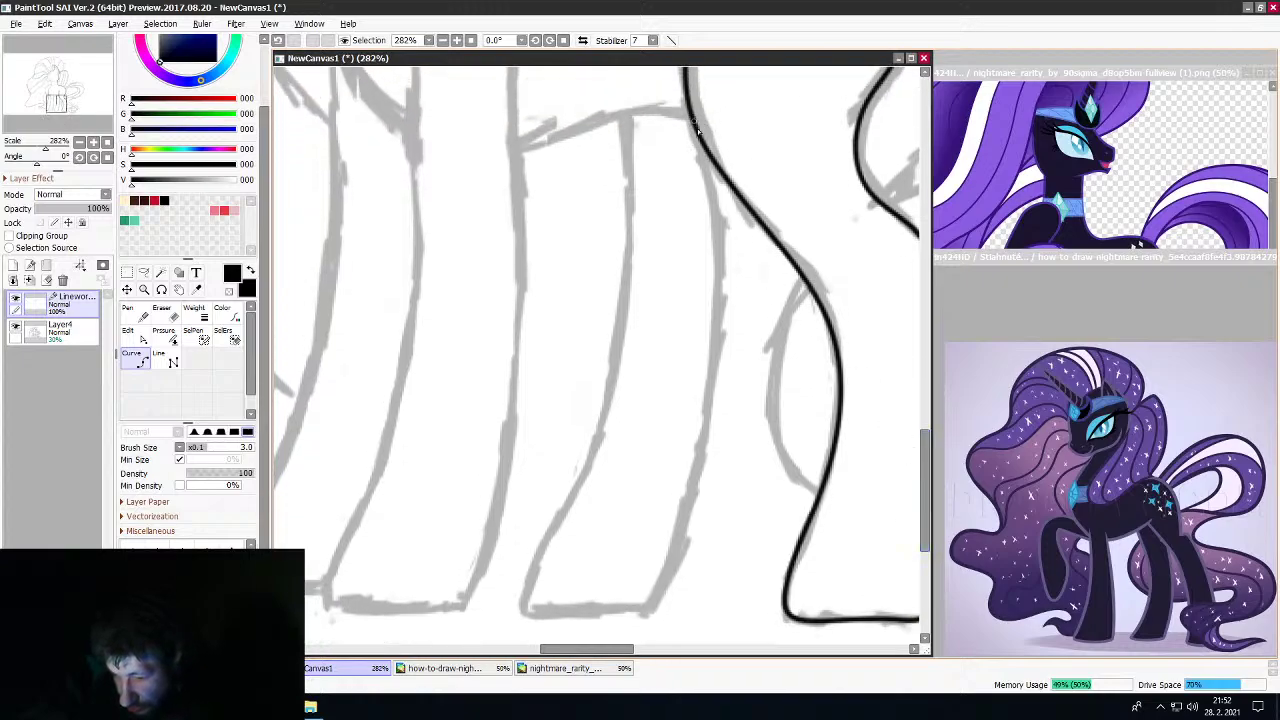
left_click_drag(697, 128, 705, 460)
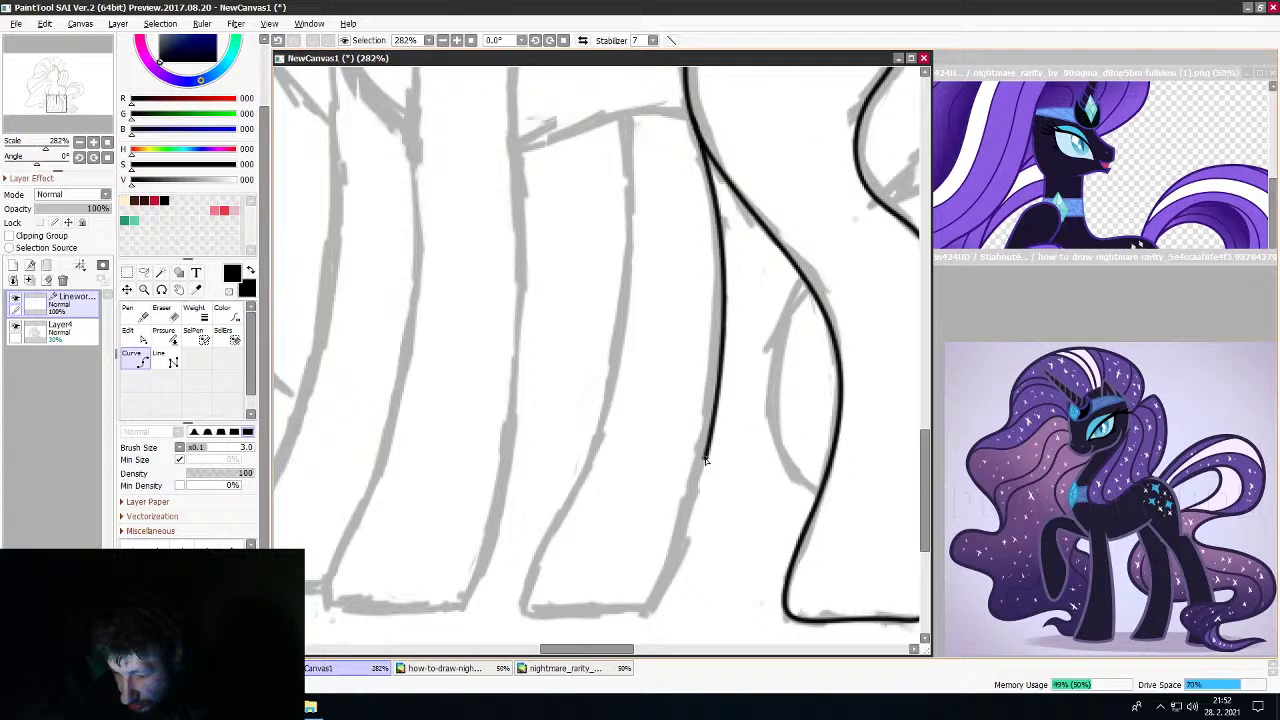
left_click(652, 609)
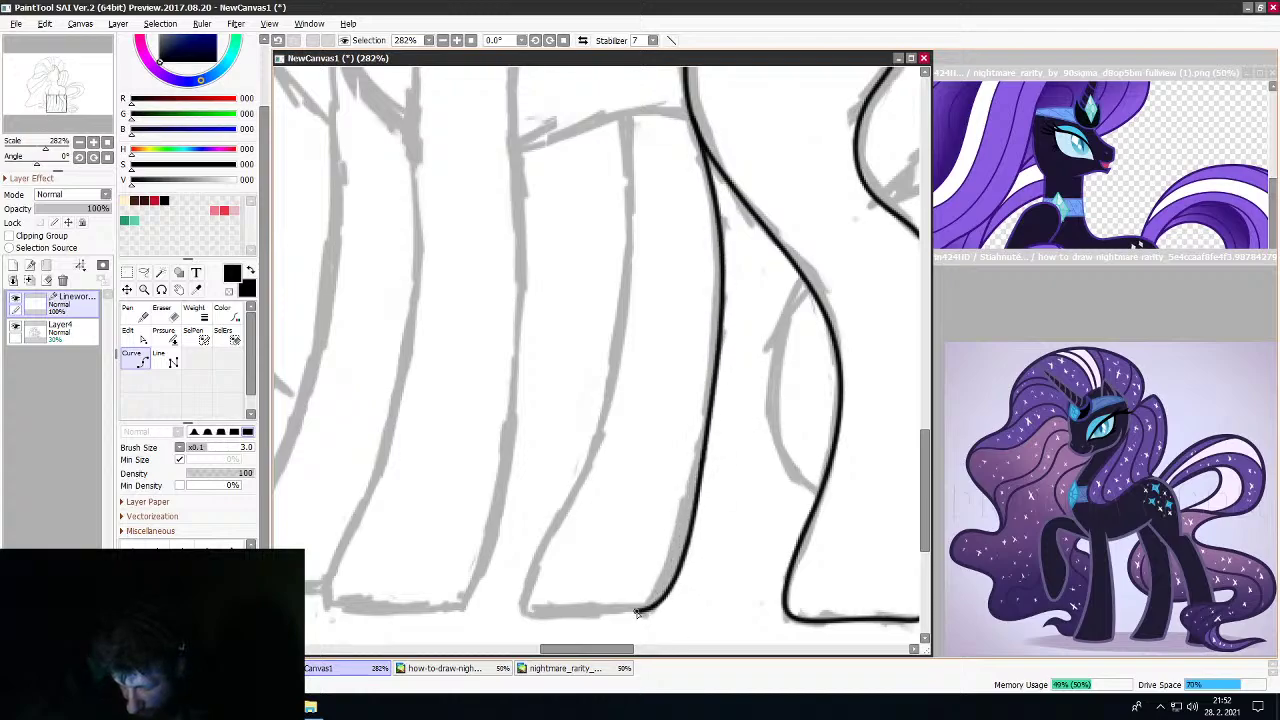
left_click(642, 609)
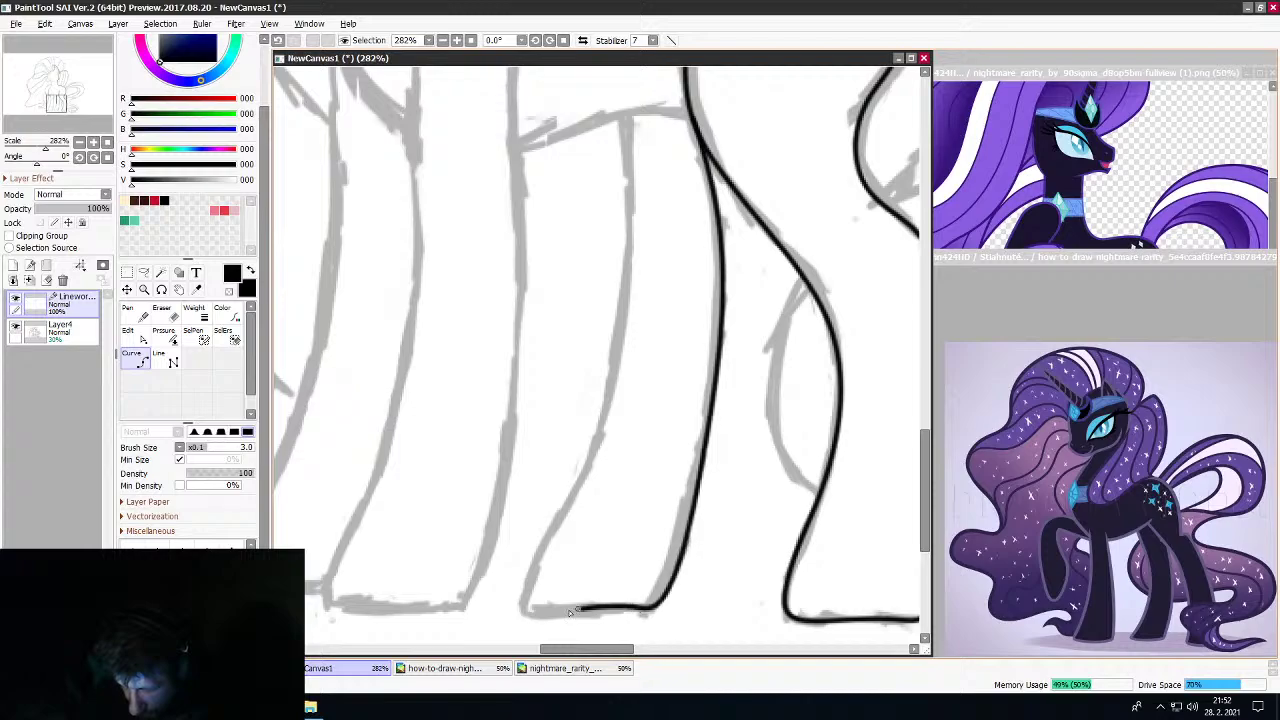
left_click(527, 608)
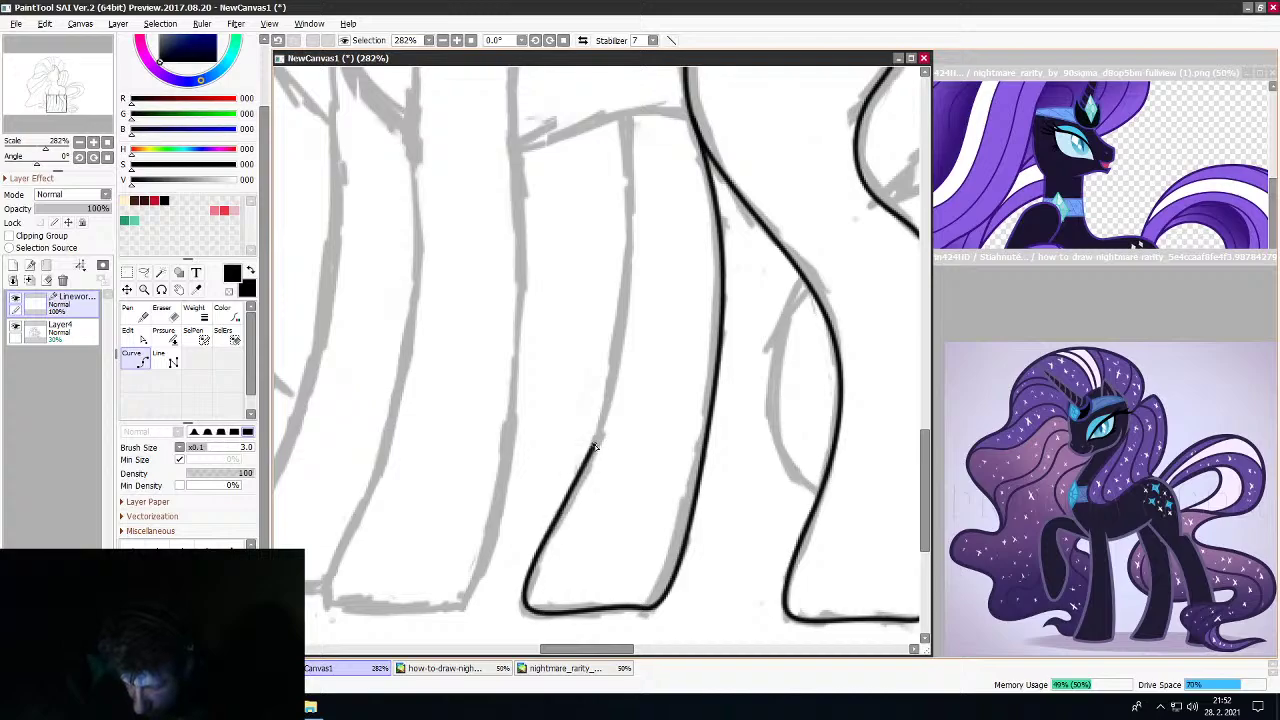
double_click(624, 119)
Trace the belly line from the near front leg across the top of the second hind leg to the thigh
scroll(624, 119, "down", 4)
scroll(589, 87, "up", 3)
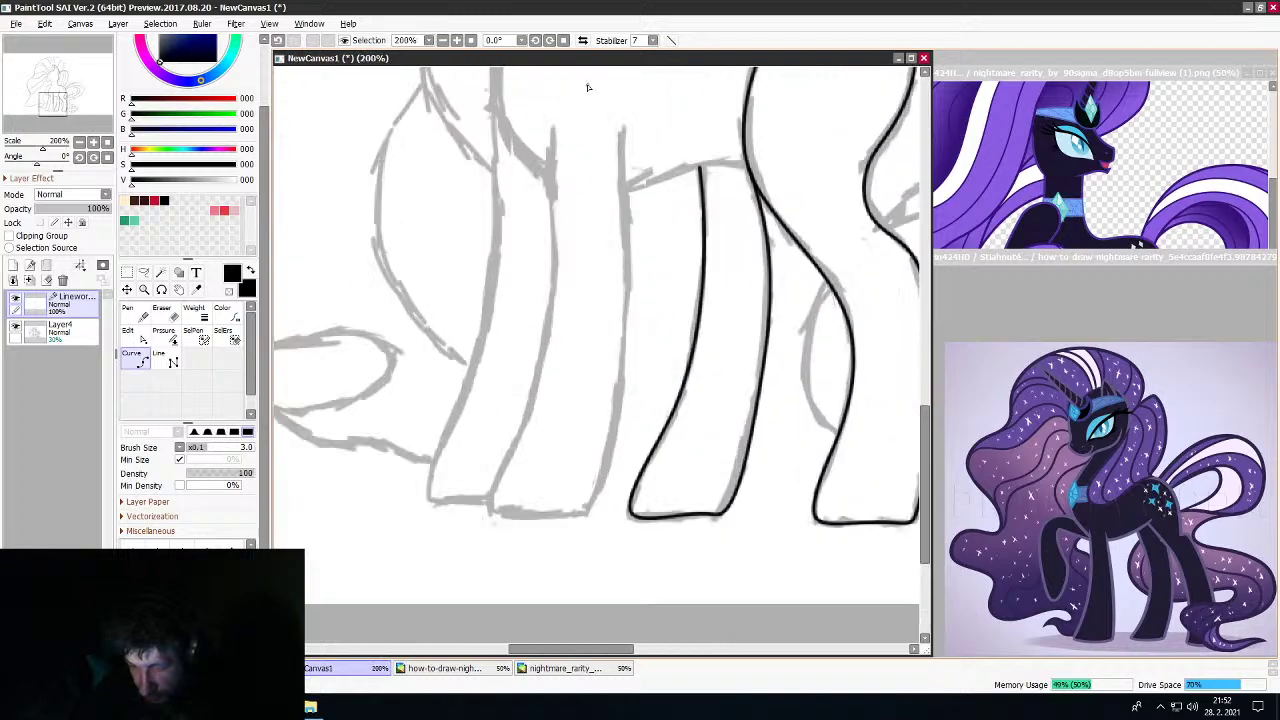
scroll(588, 87, "down", 1)
scroll(605, 140, "up", 3)
scroll(619, 187, "down", 1)
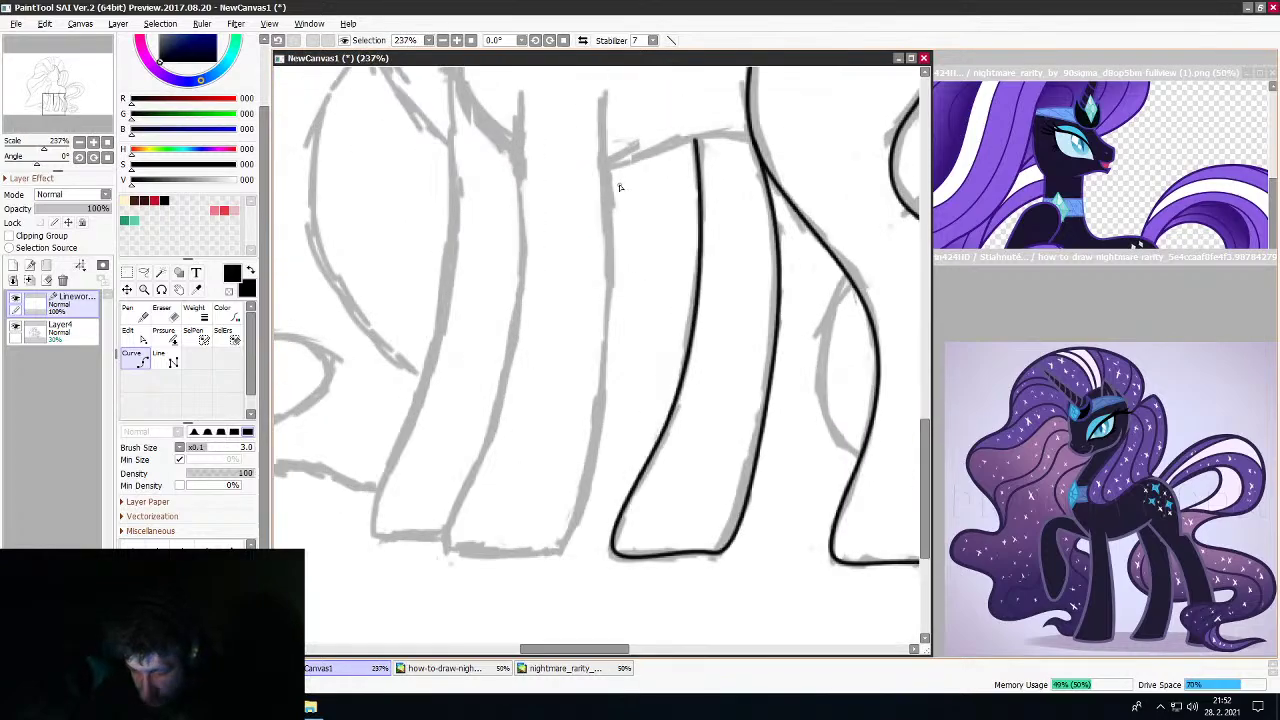
left_click(624, 131)
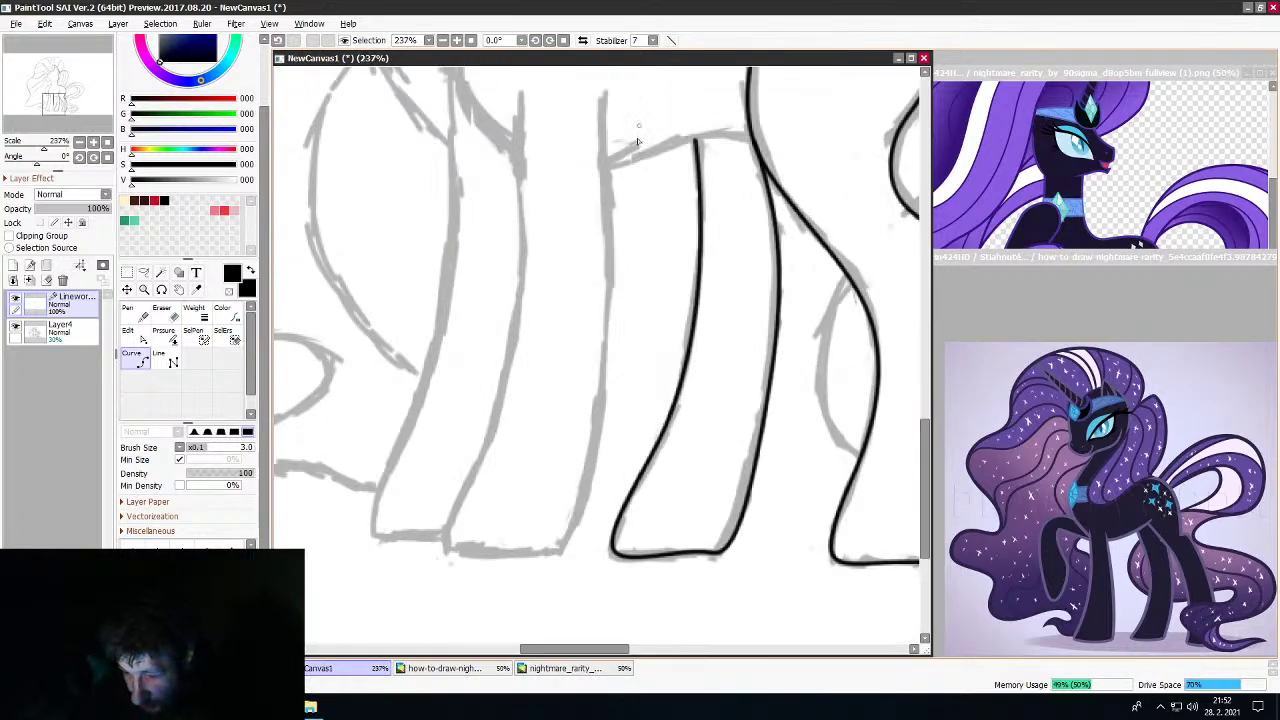
left_click(604, 162)
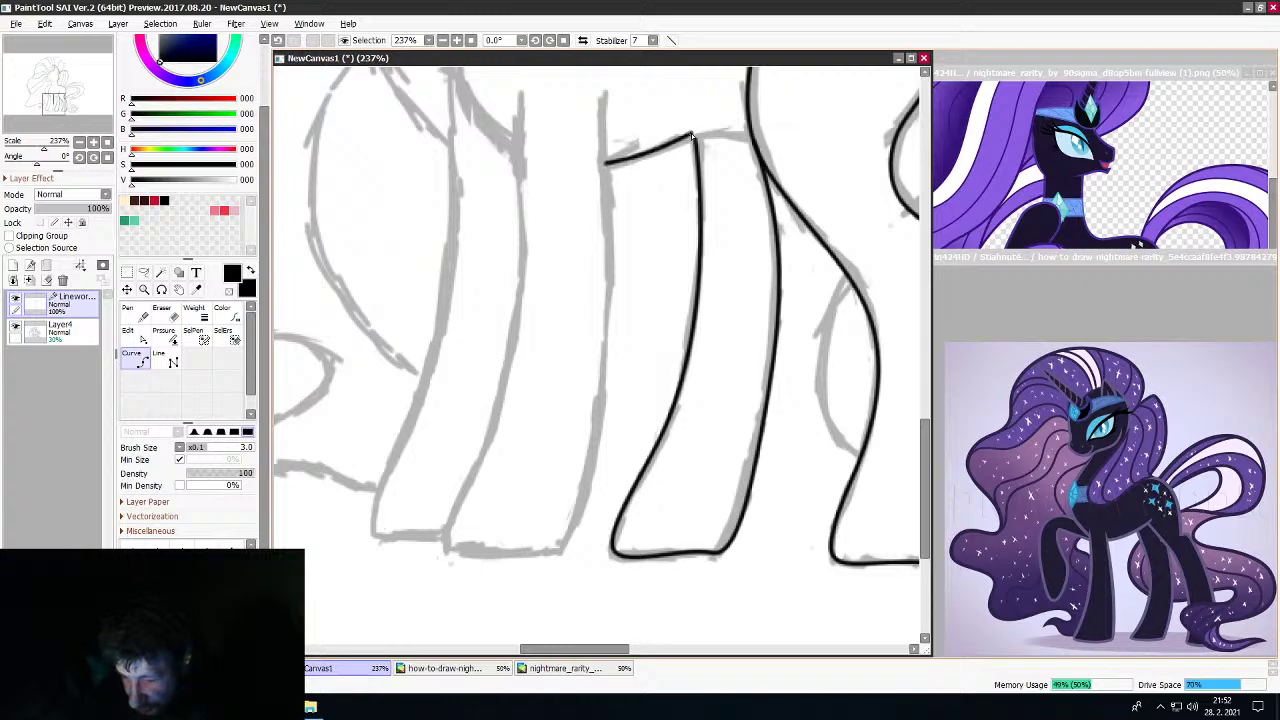
left_click(692, 136)
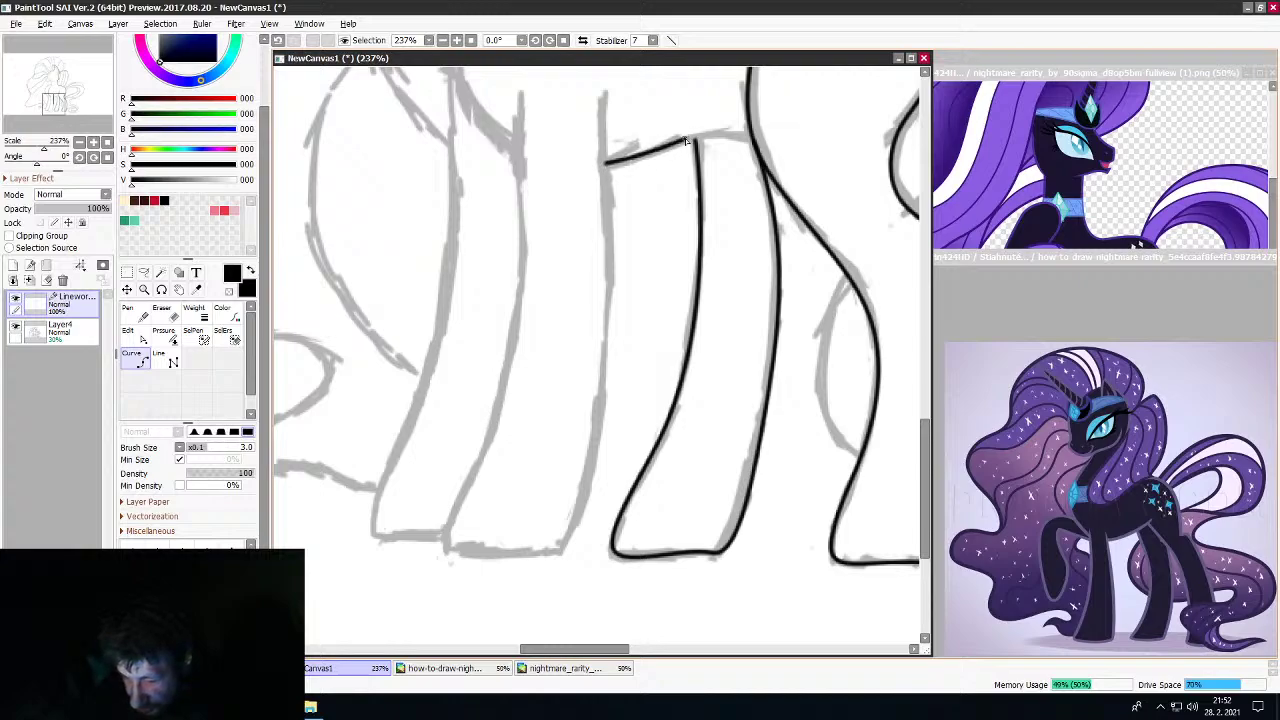
double_click(757, 134)
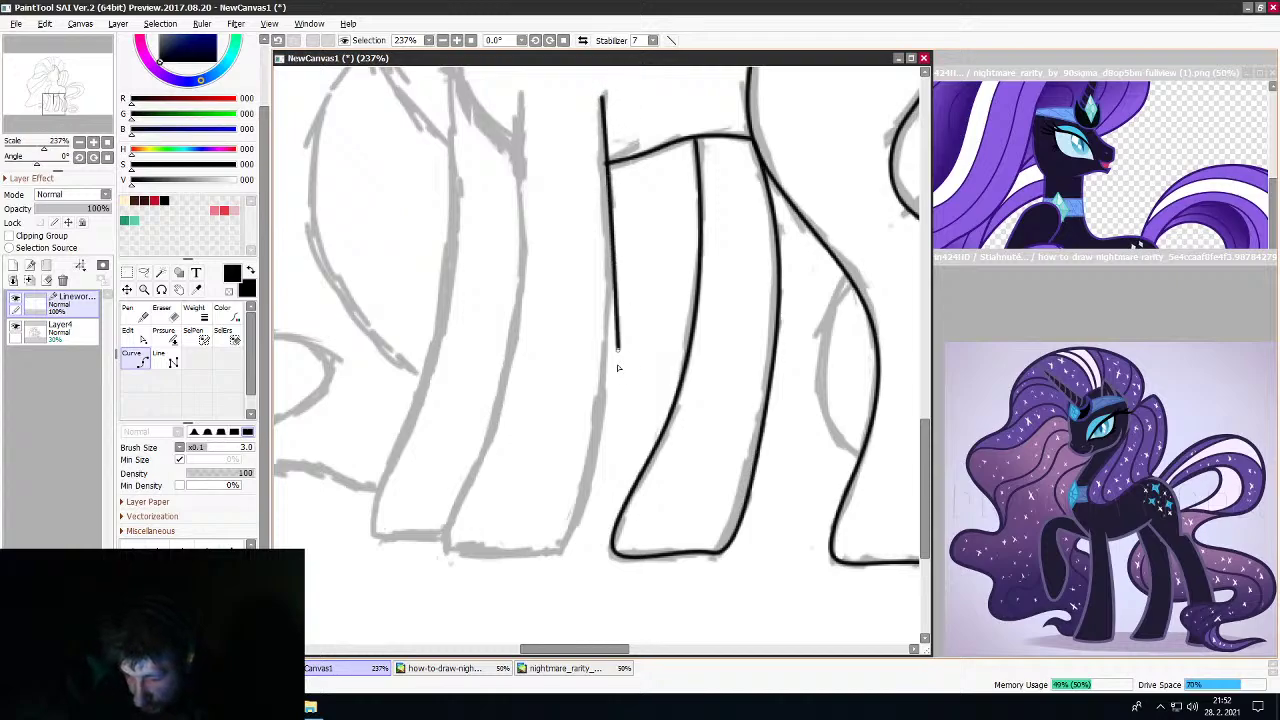
Trace the near front leg down its back edge, around the hoof and up its front edge onto the chest
left_click(586, 489)
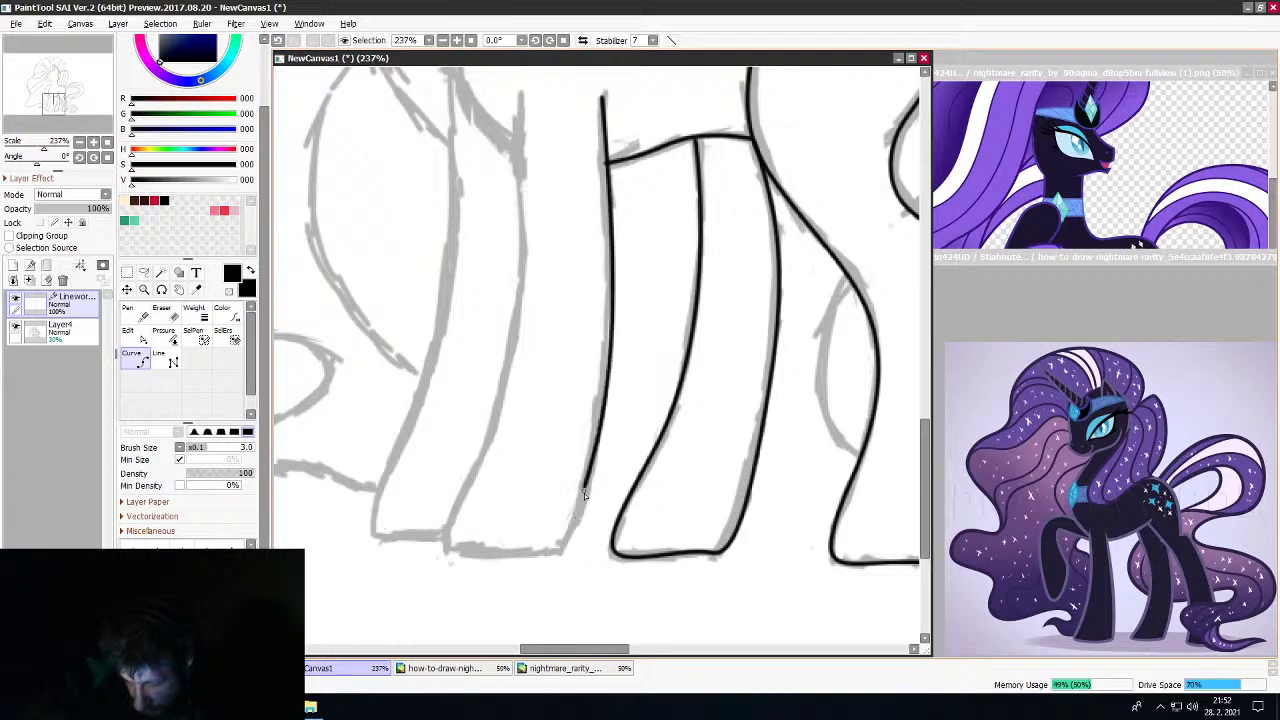
left_click(561, 551)
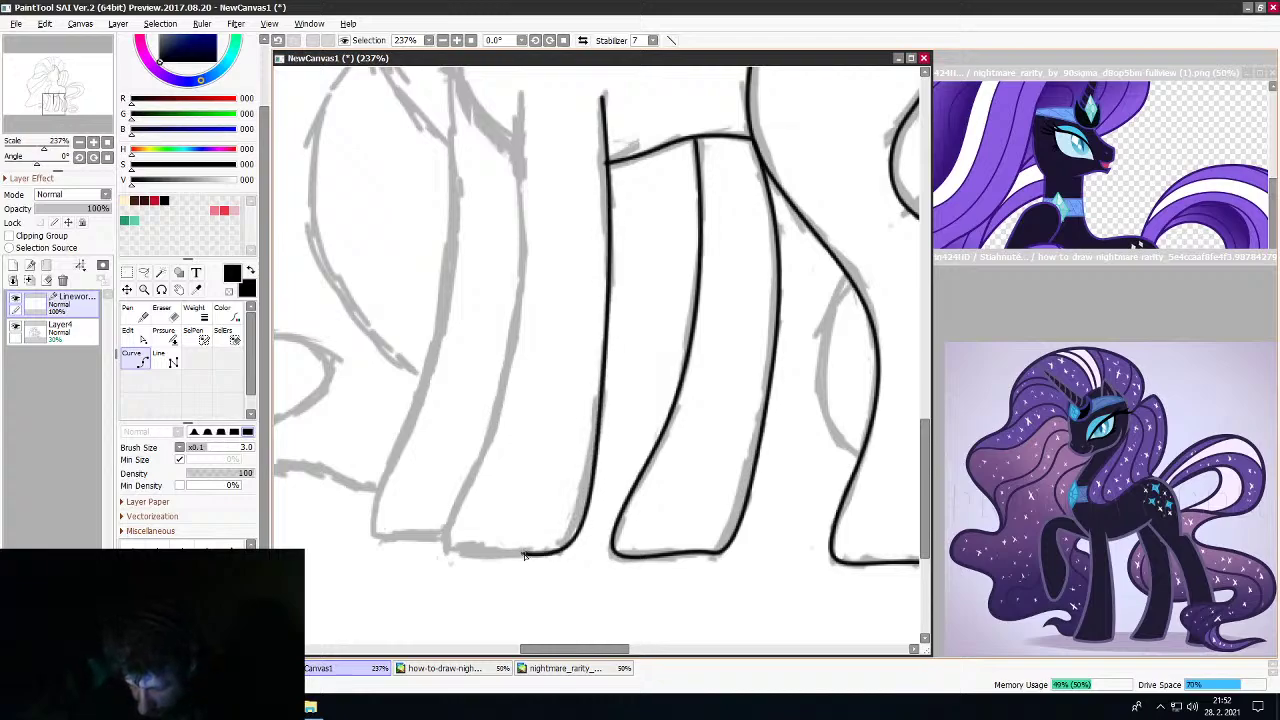
left_click(445, 549)
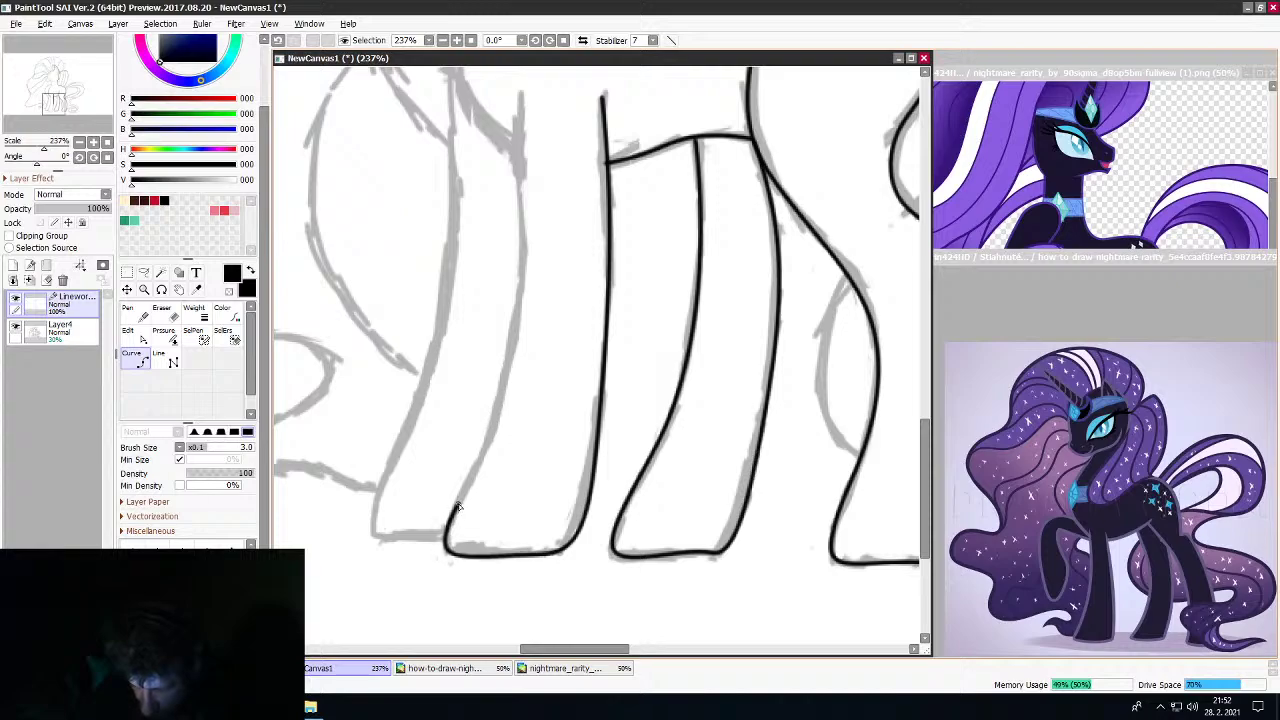
left_click(526, 300)
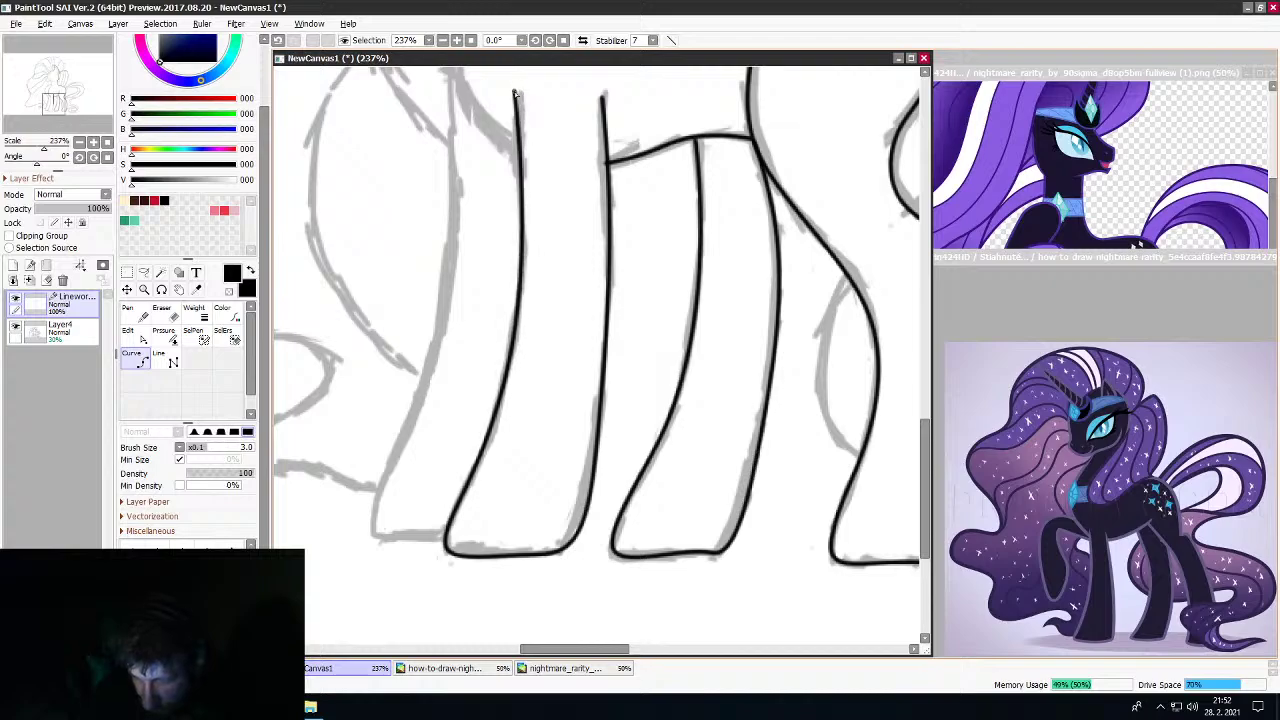
Trace the visible part of the far front leg from the hoof's underside up its front edge to the chest
scroll(517, 93, "down", 8)
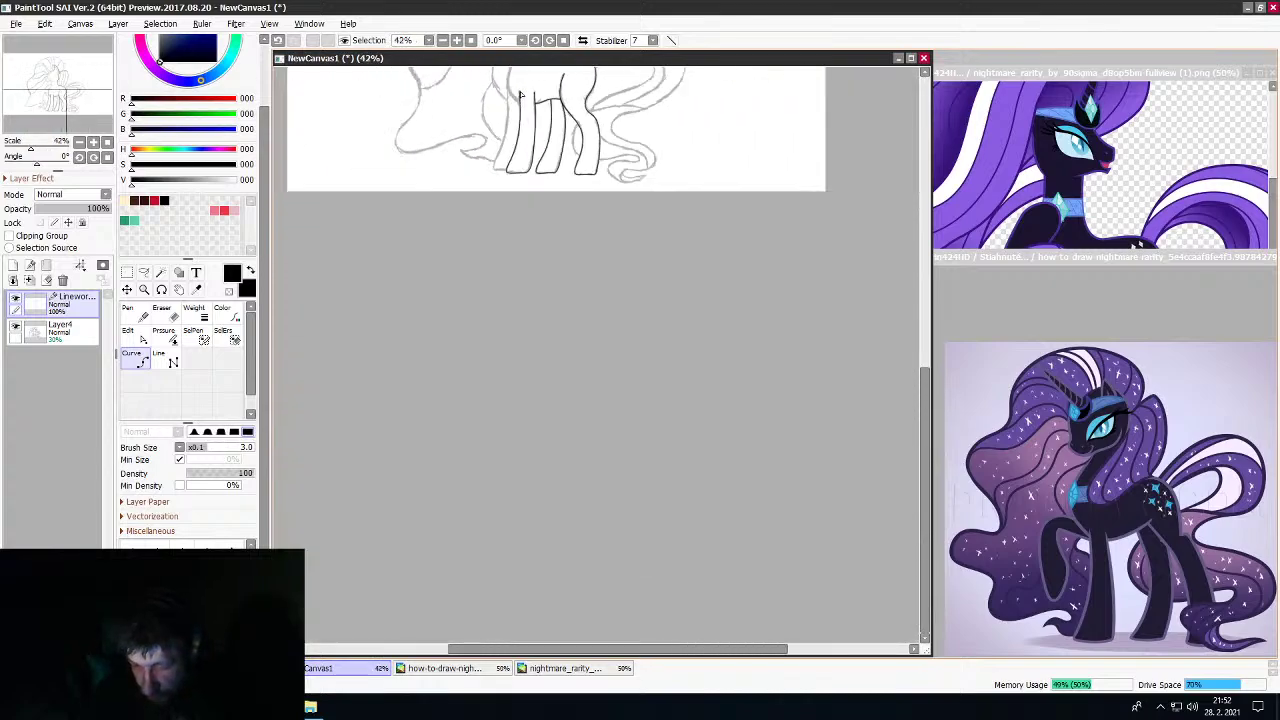
scroll(519, 94, "down", 1)
scroll(519, 94, "up", 4)
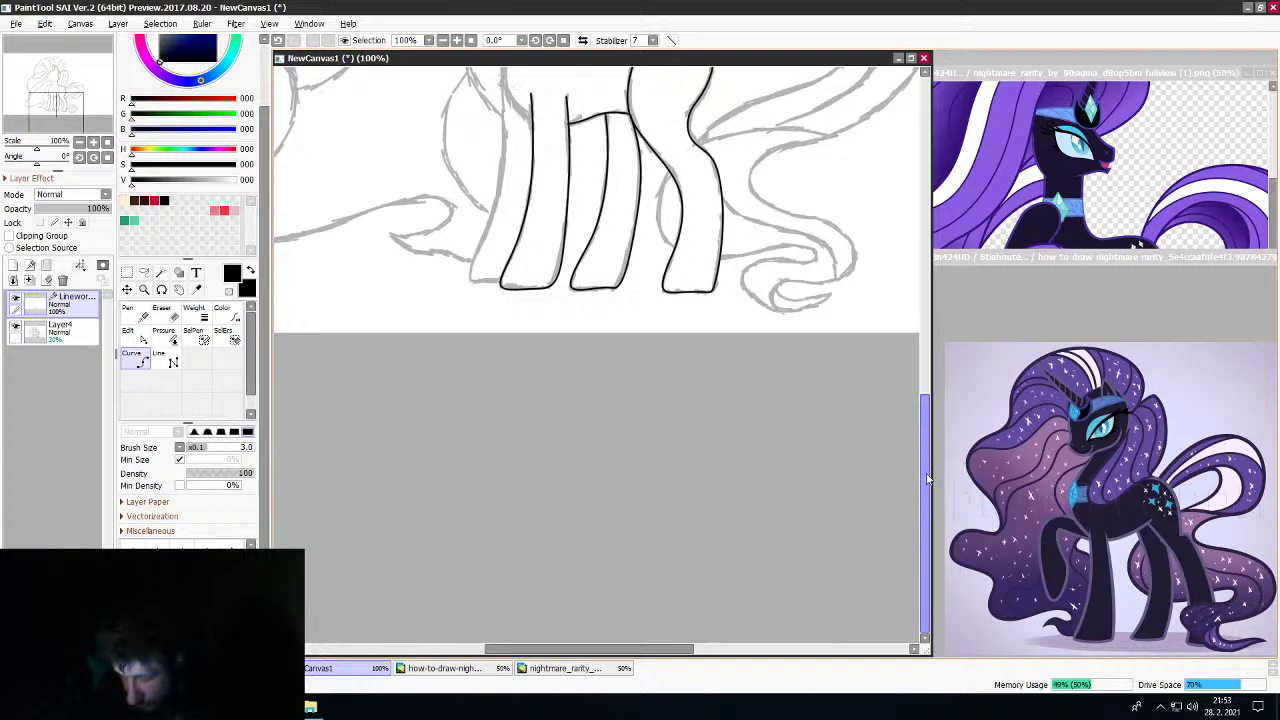
left_click_drag(927, 479, 927, 424)
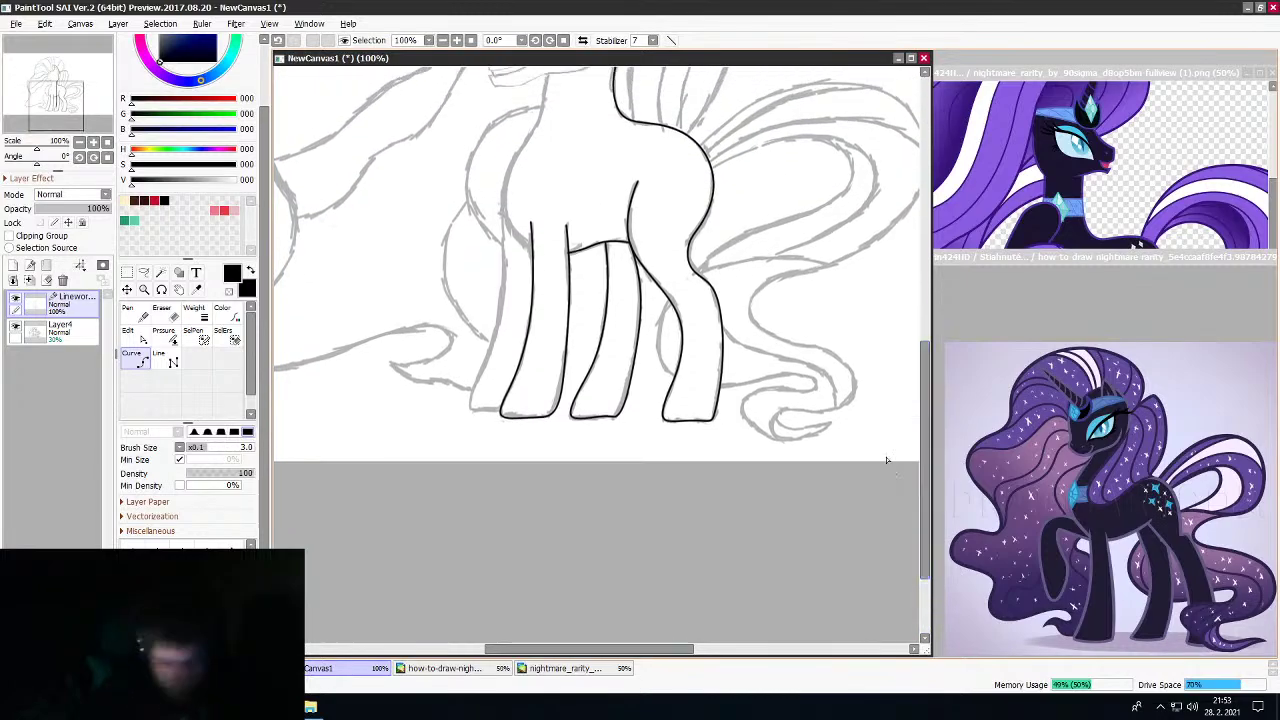
scroll(887, 460, "down", 2)
scroll(634, 272, "down", 3)
scroll(634, 281, "up", 6)
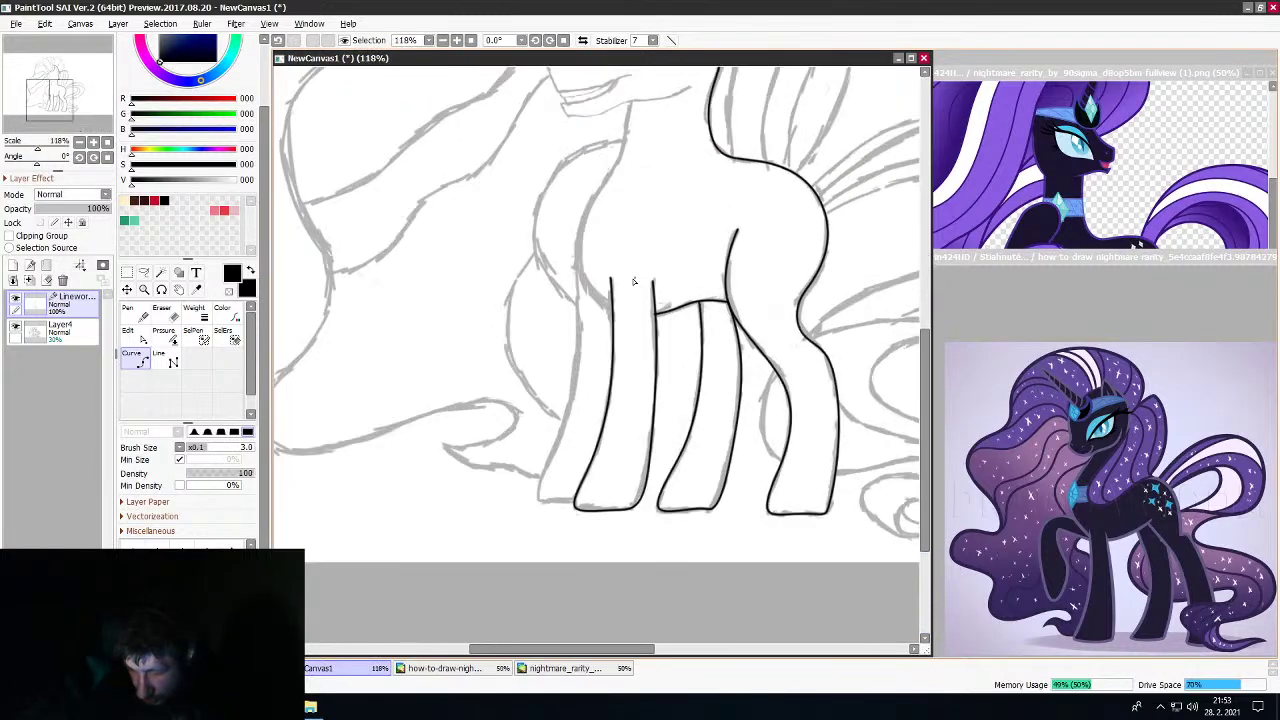
scroll(633, 281, "up", 2)
scroll(626, 329, "down", 4)
scroll(626, 329, "up", 4)
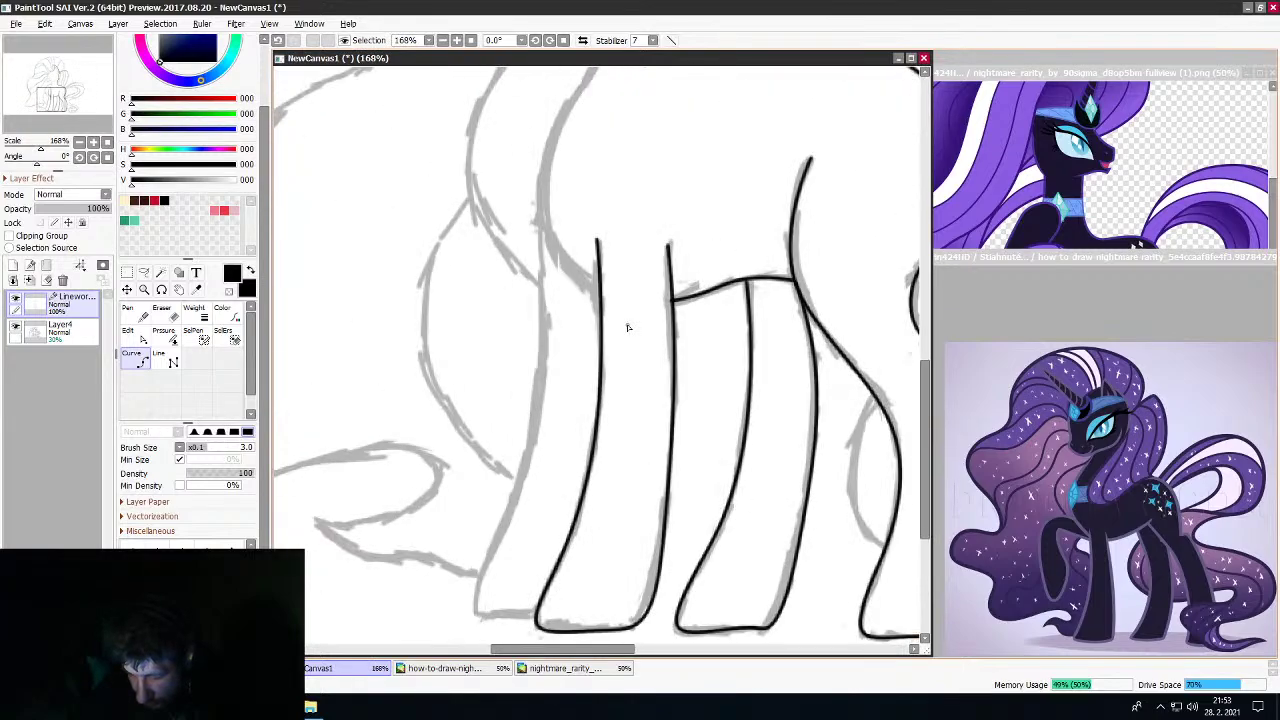
scroll(628, 330, "down", 2)
scroll(628, 330, "up", 3)
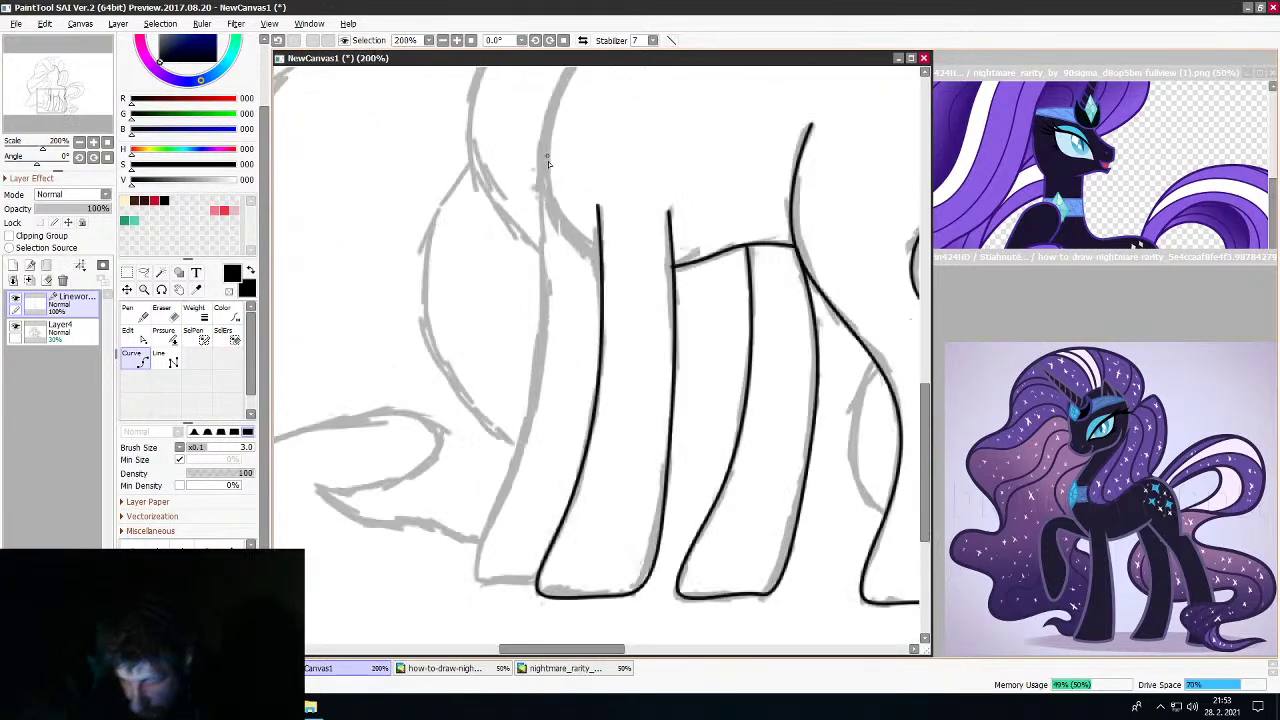
left_click(530, 584)
left_click(475, 580)
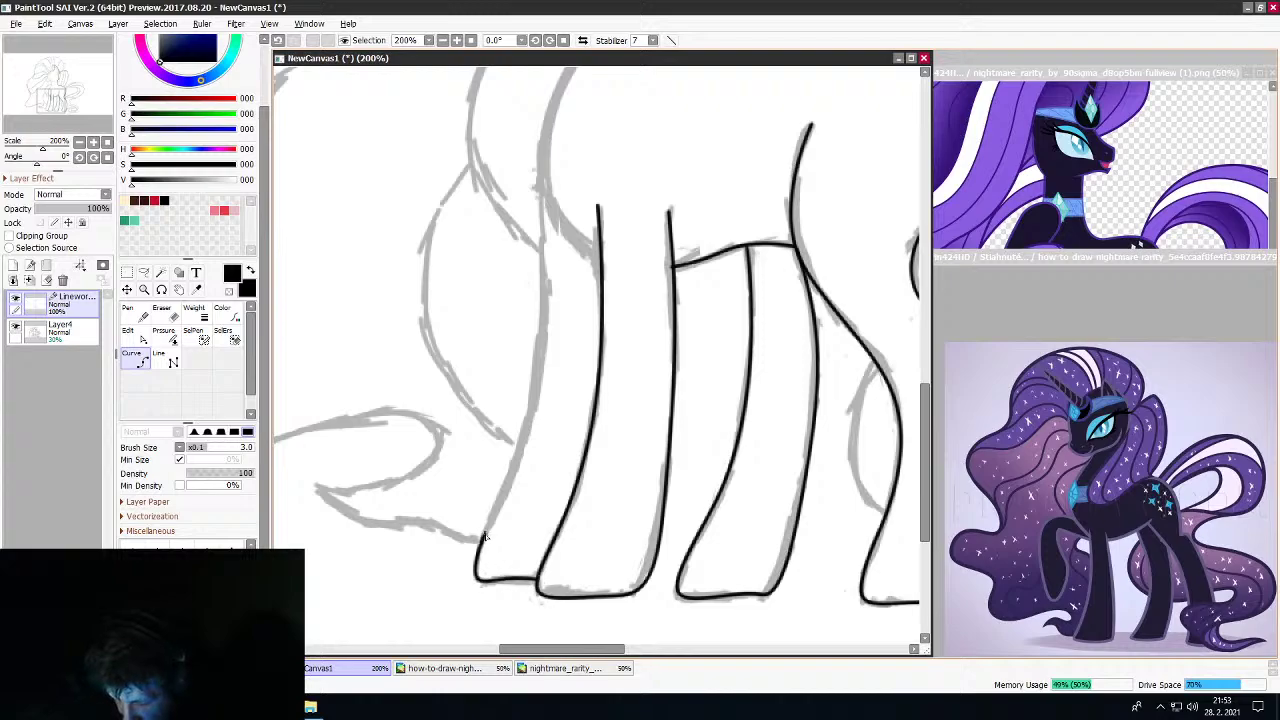
left_click(547, 275)
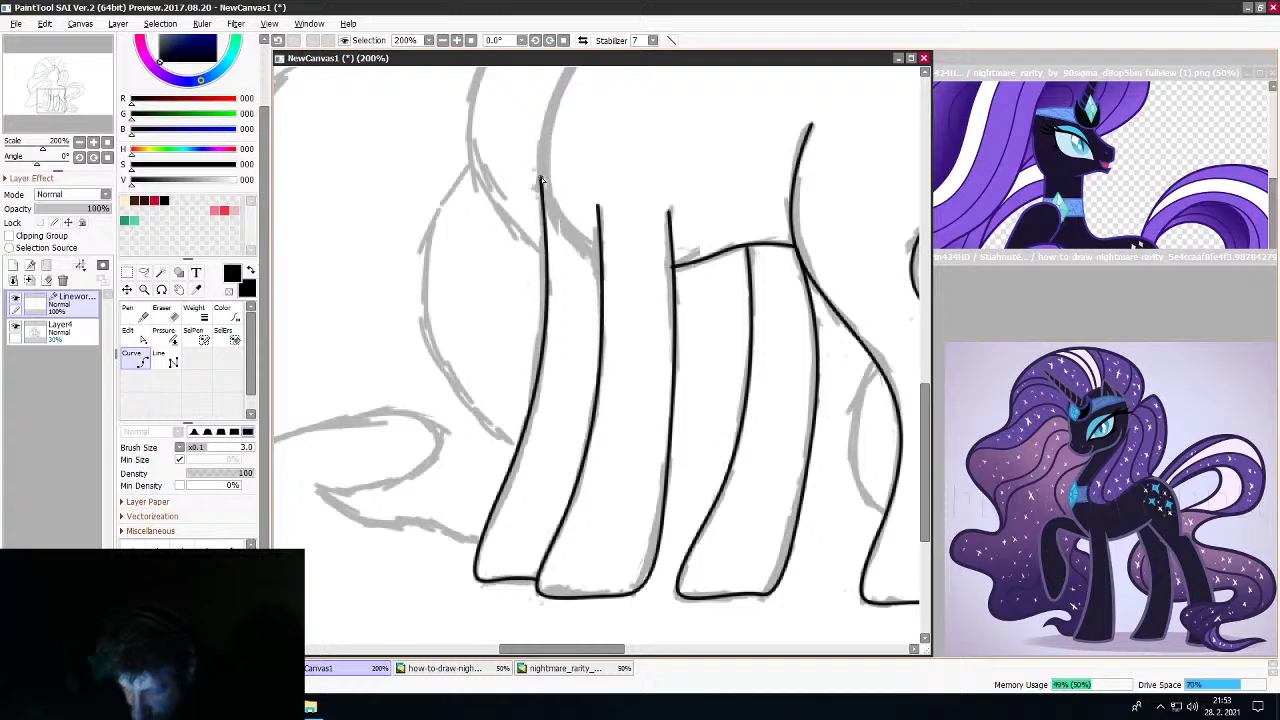
double_click(541, 179)
Trace the front of the neck and chest down to the far front leg, and the lower chest curve across to the near front leg
scroll(541, 179, "down", 5)
scroll(559, 143, "up", 4)
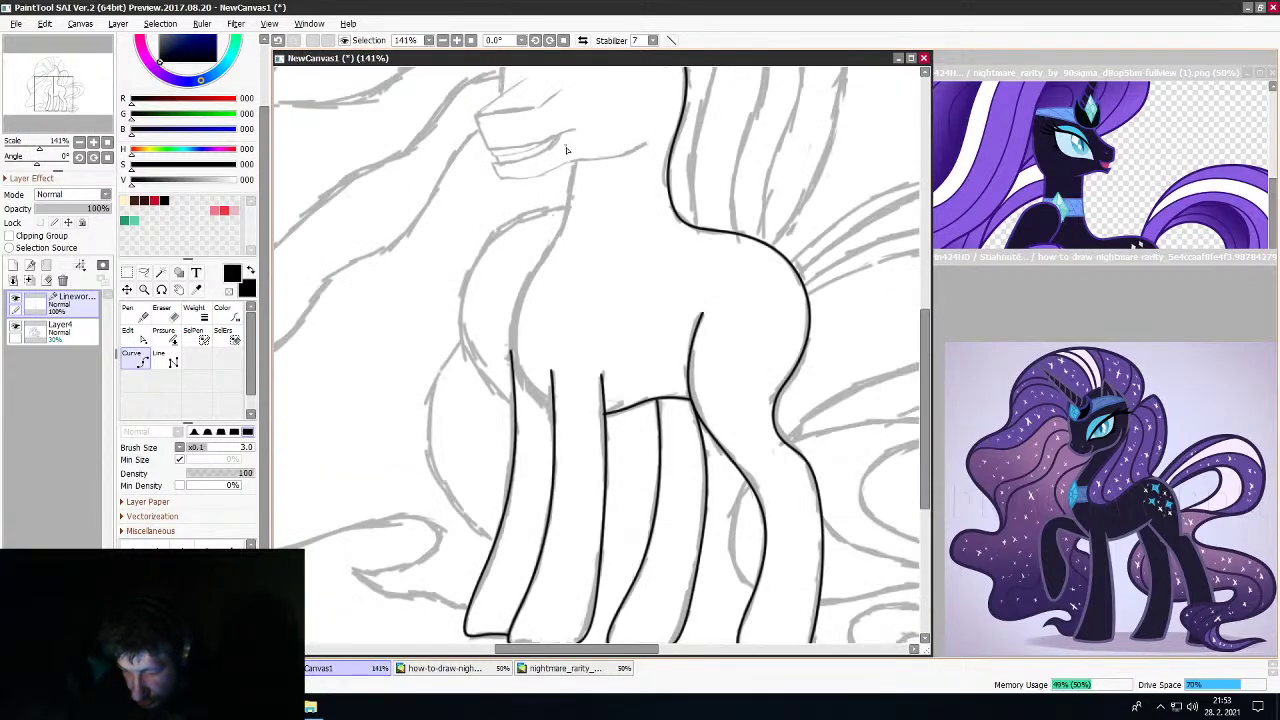
scroll(566, 150, "up", 3)
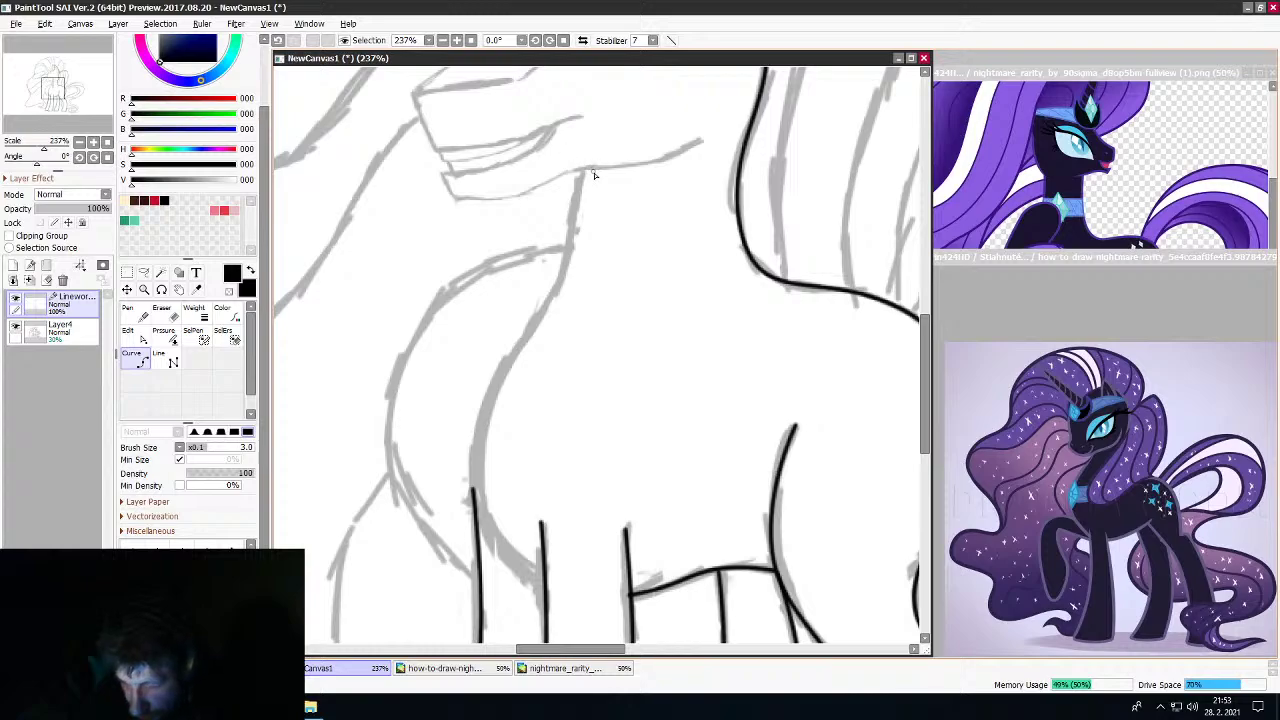
left_click(585, 170)
left_click(578, 240)
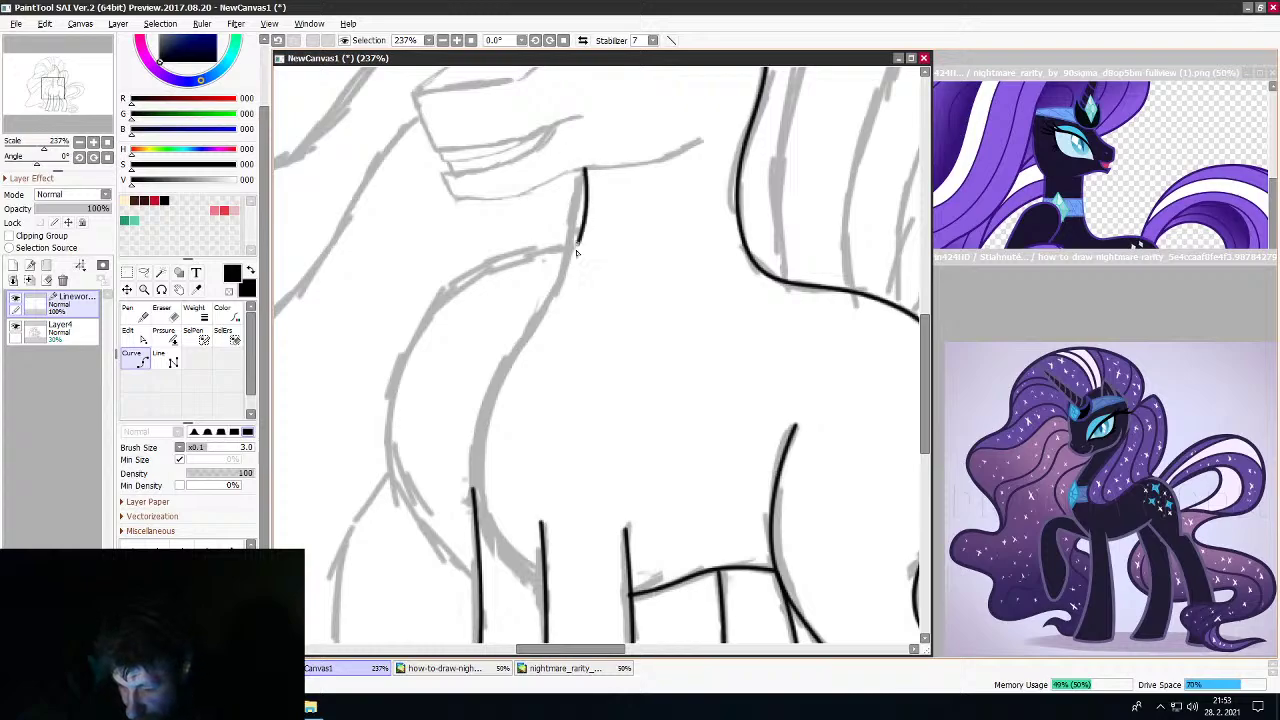
left_click(530, 331)
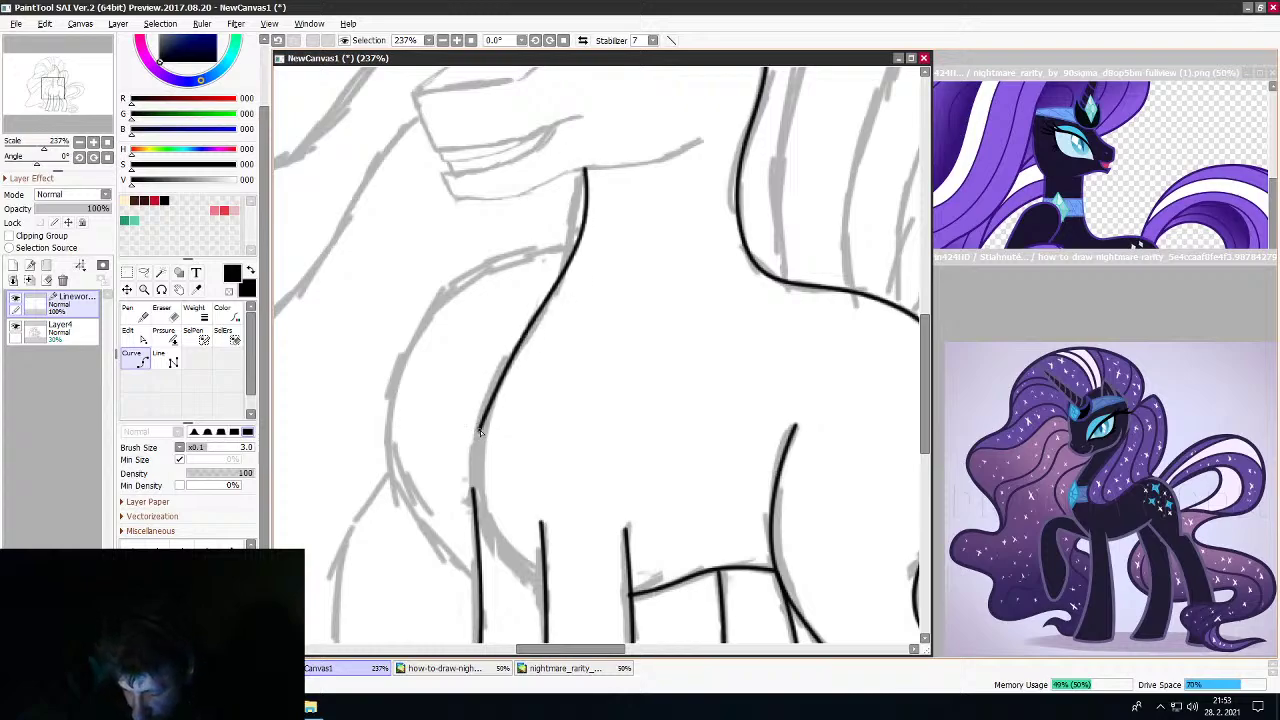
left_click(479, 426)
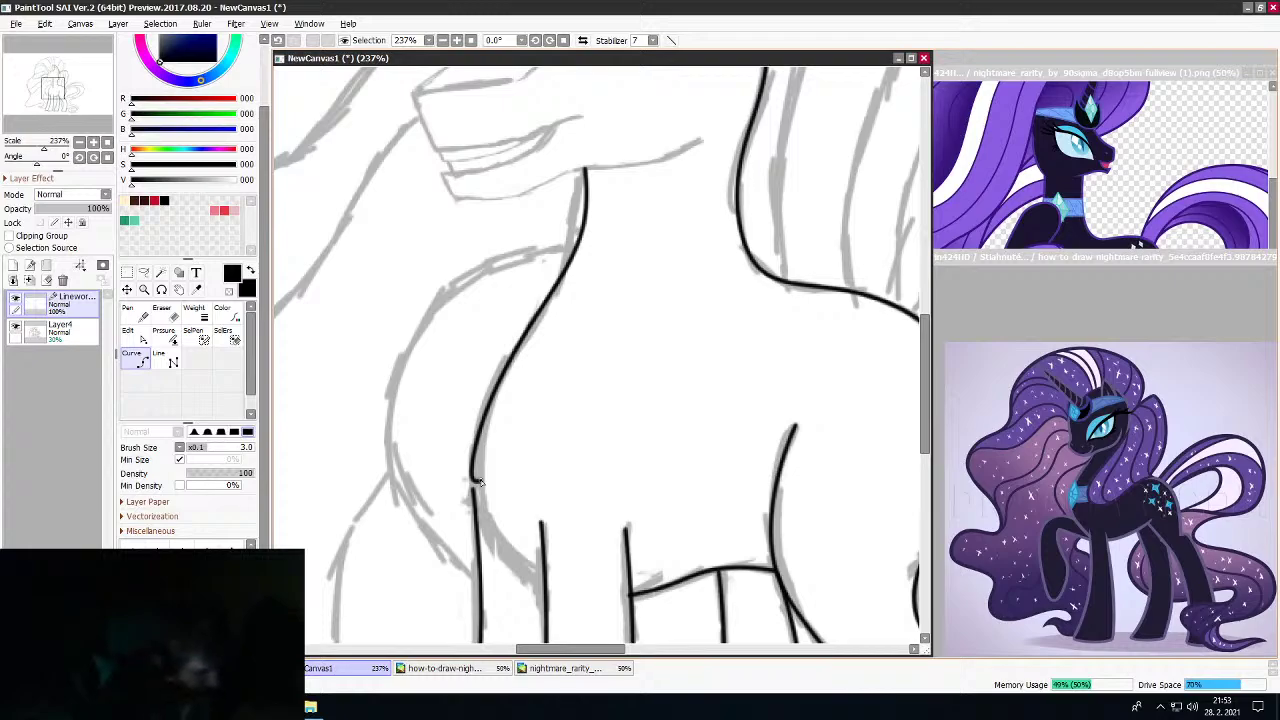
key("ctrl+z")
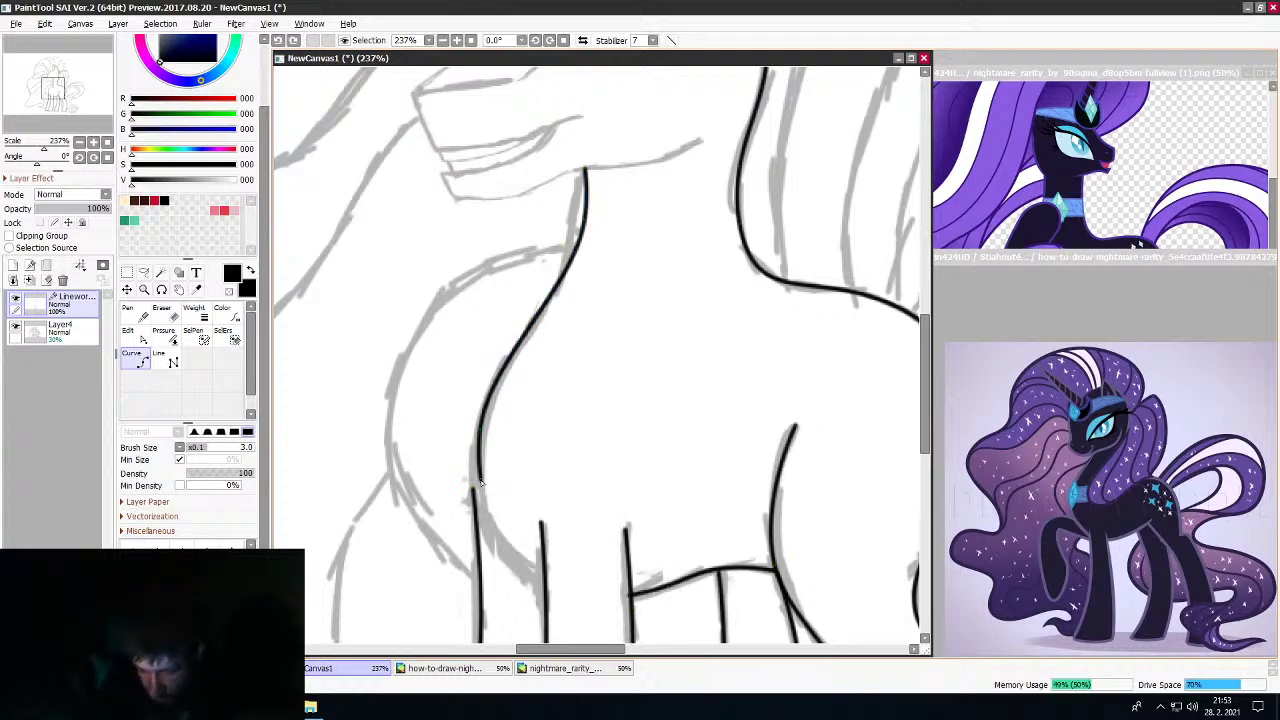
left_click(475, 493)
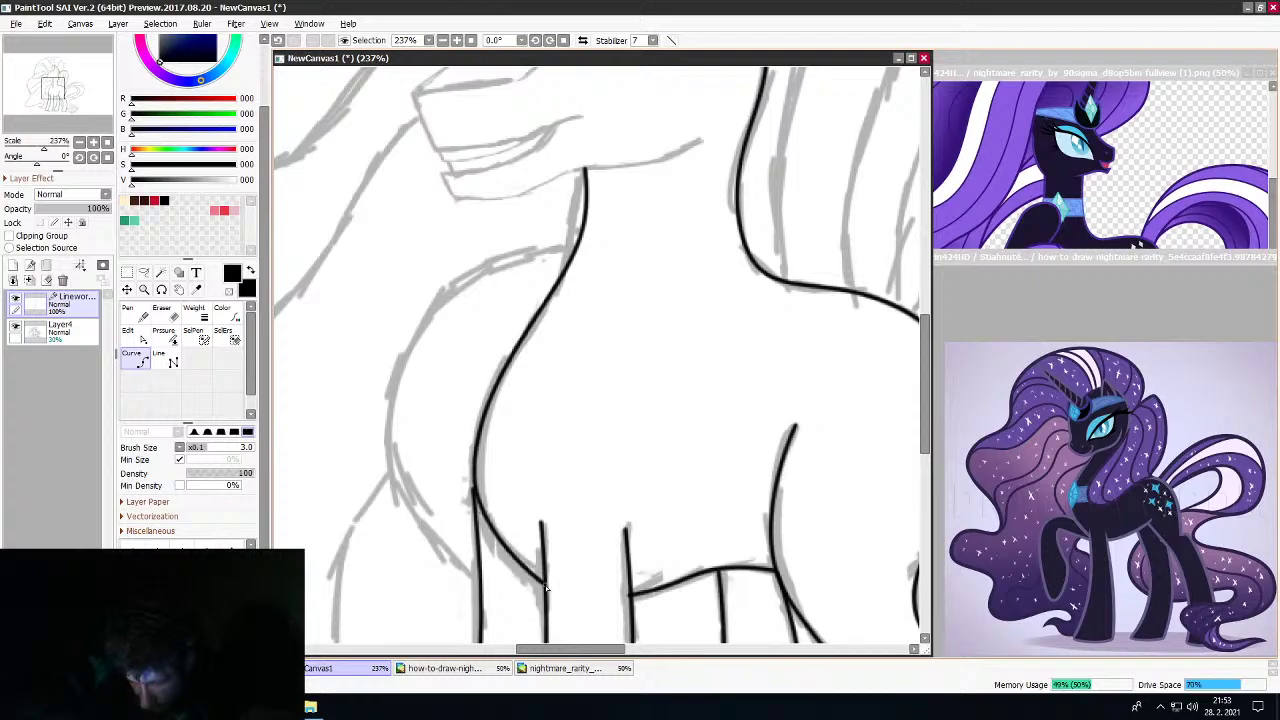
Trace the lower jaw from the lip's front edge around the chin and back along the jawline past the neck
scroll(545, 573, "down", 11)
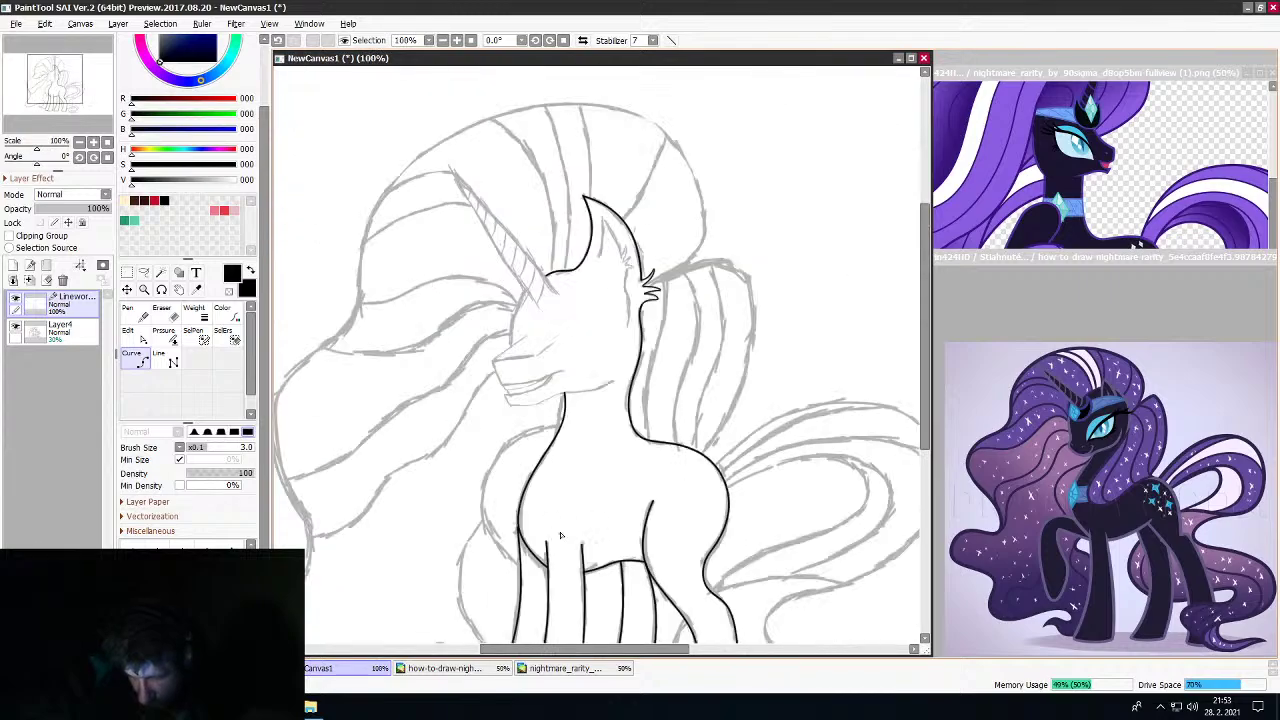
scroll(592, 558, "up", 3)
scroll(592, 560, "up", 3)
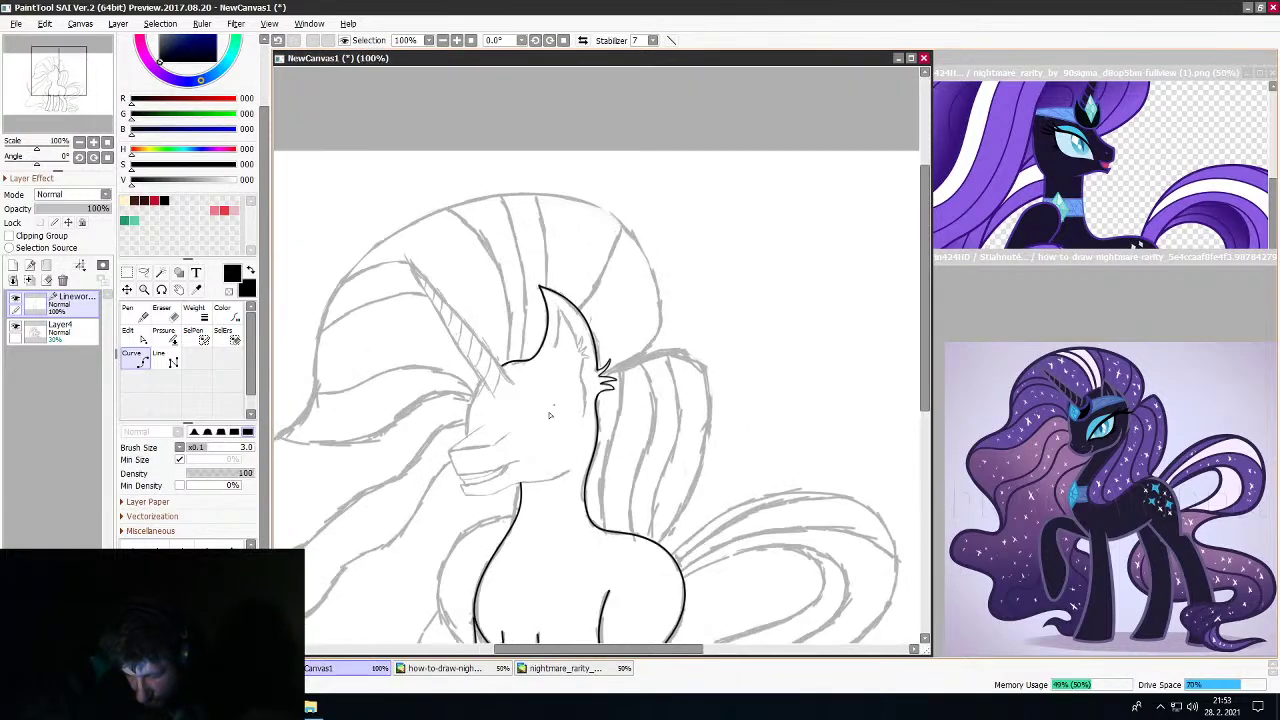
scroll(540, 540, "down", 1)
scroll(493, 516, "up", 3)
scroll(493, 516, "up", 1)
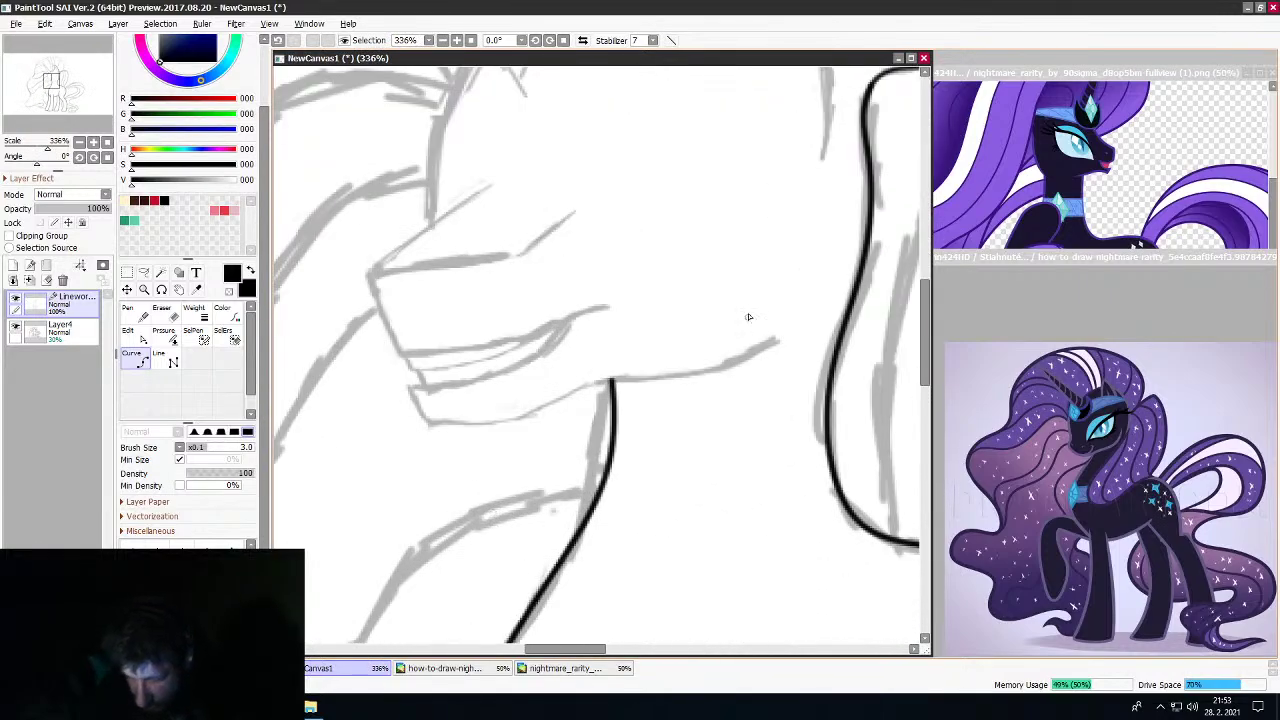
mouse_move(408, 387)
left_mouse_down()
mouse_move(426, 424)
mouse_move(478, 426)
mouse_move(588, 383)
mouse_move(670, 380)
mouse_move(786, 336)
left_mouse_up()
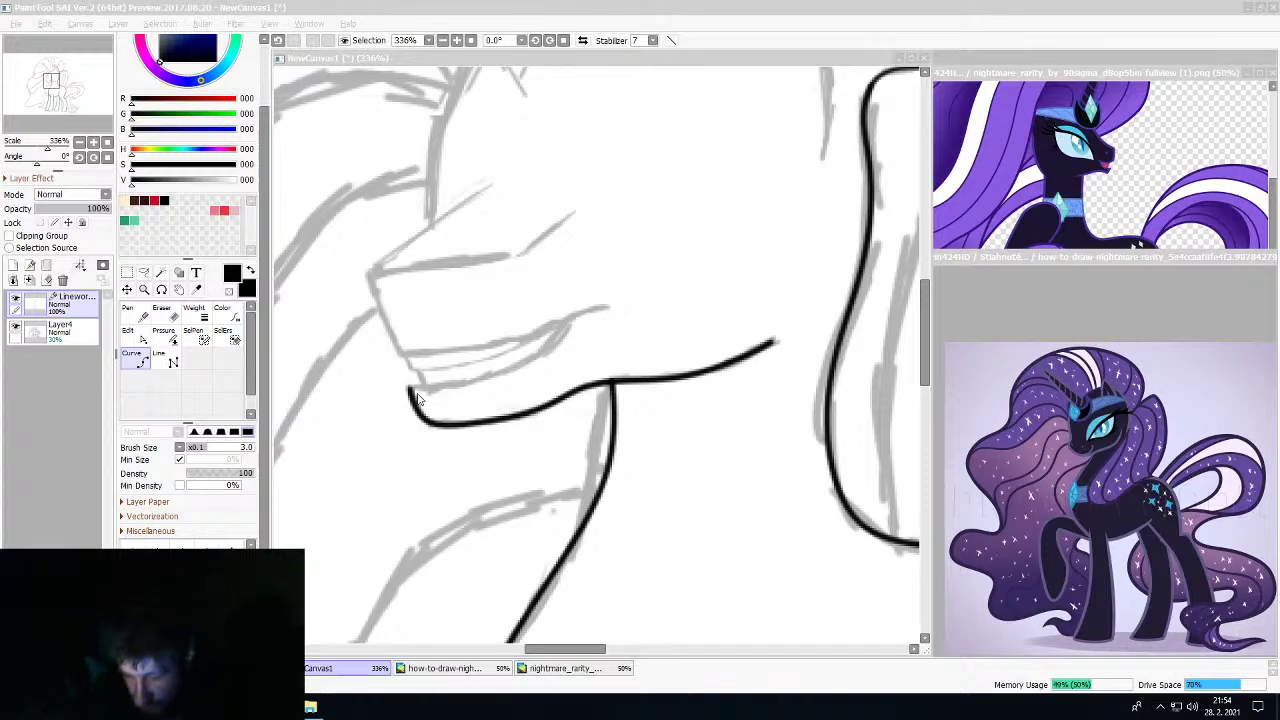
Trace the open mouth: the lower lip up to the smile's corner, and the muzzle front and upper lip back to that corner
left_click_drag(412, 389, 491, 370)
left_click(550, 344)
left_click(568, 321)
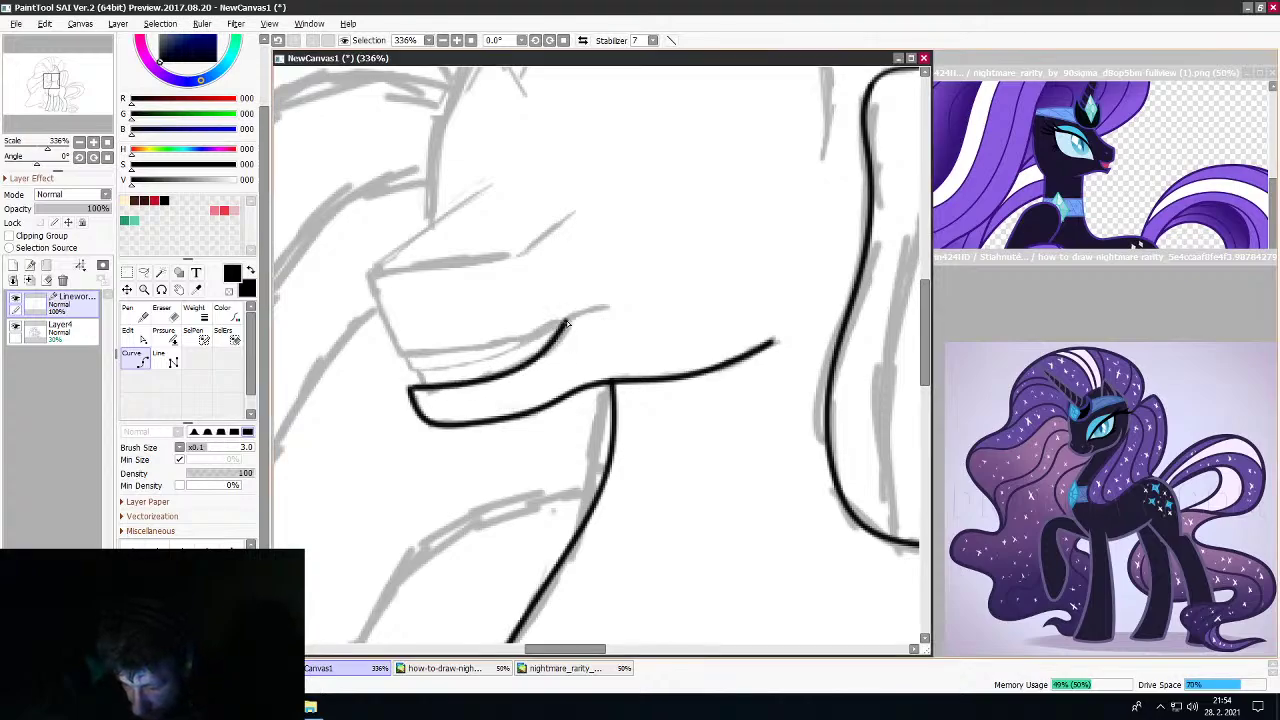
left_click_drag(598, 310, 611, 310)
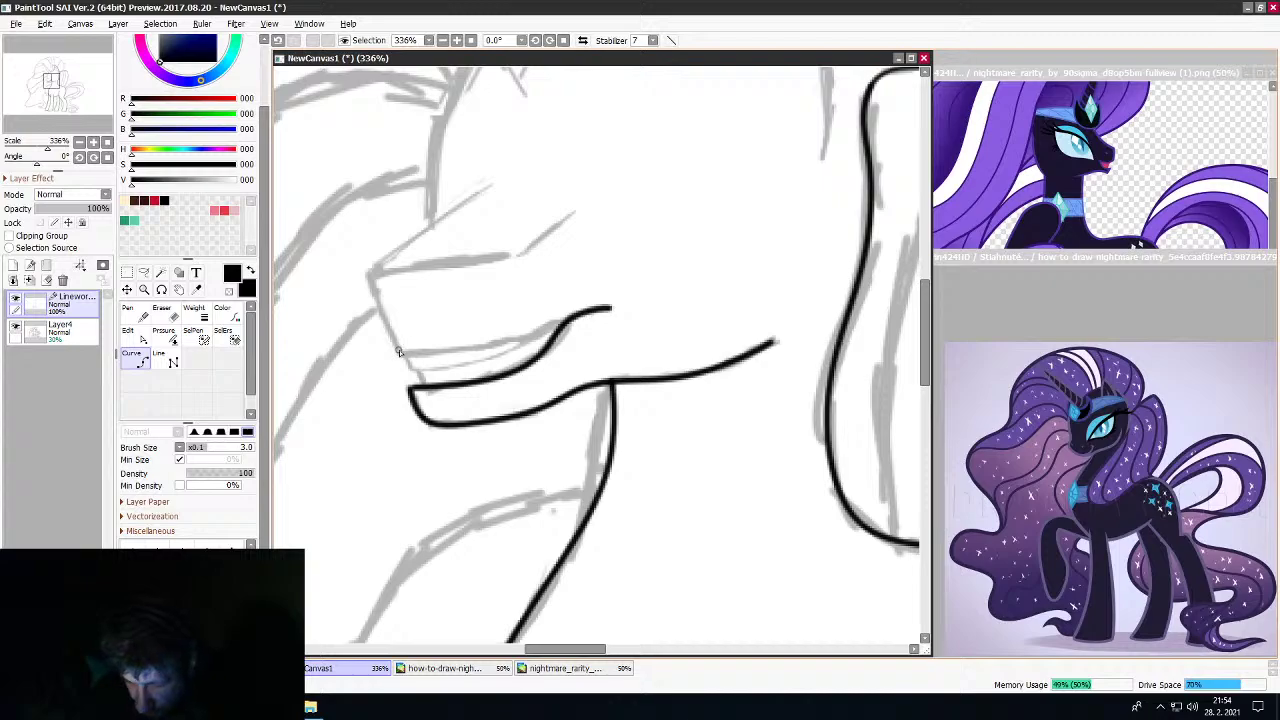
mouse_move(370, 277)
left_mouse_down()
mouse_move(403, 355)
mouse_move(452, 362)
mouse_move(476, 349)
mouse_move(439, 350)
mouse_move(567, 318)
left_mouse_up()
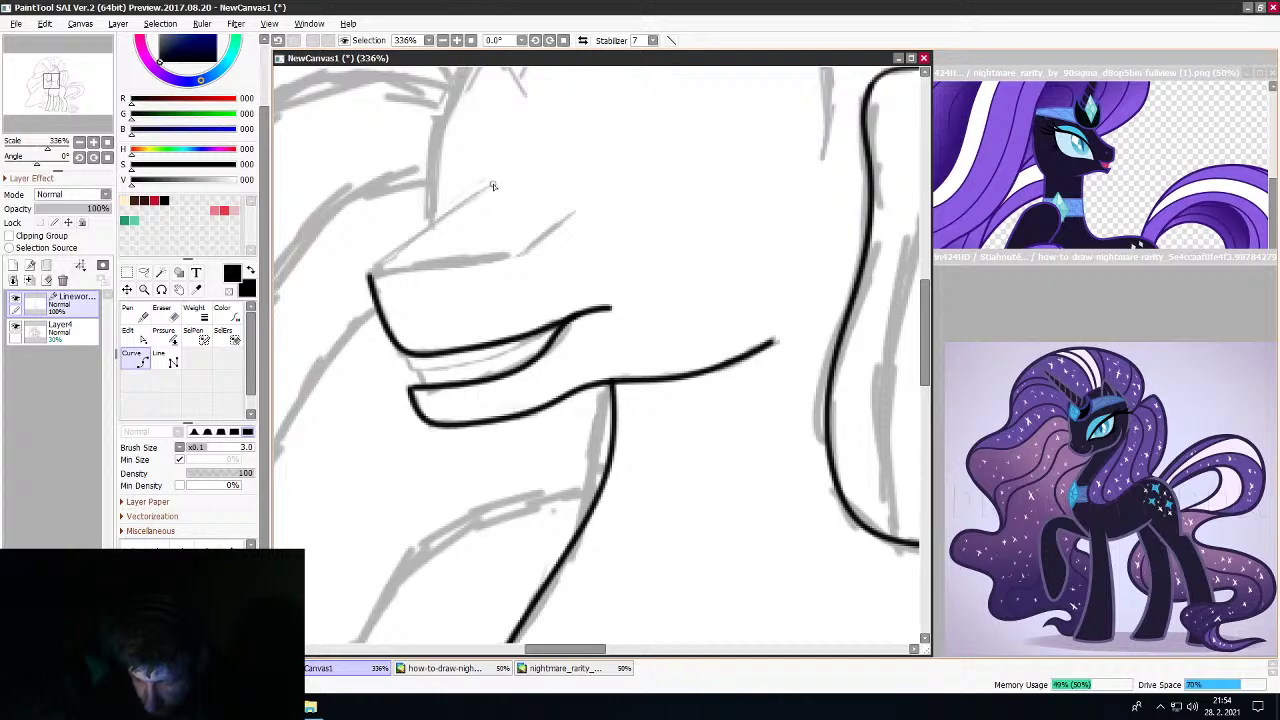
Trace the top edge of the muzzle down to the nose tip and the ridge line from the tip back across the snout
left_click_drag(492, 186, 370, 276)
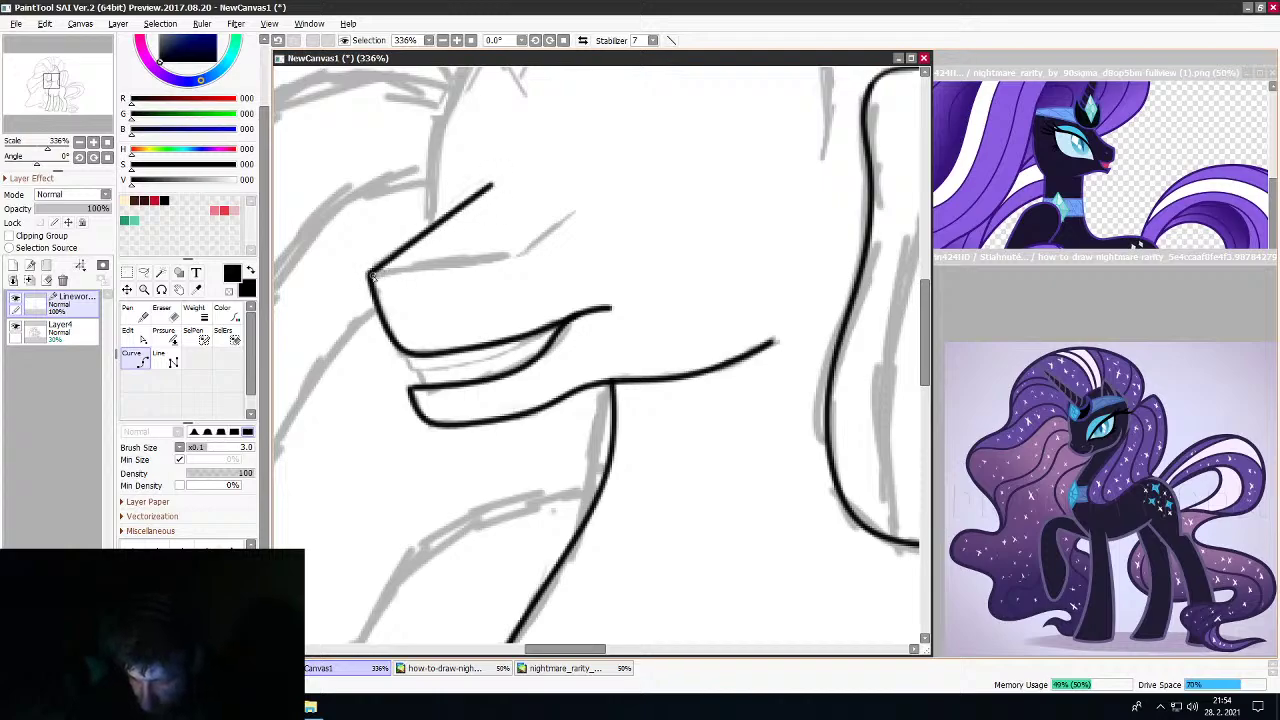
left_click(371, 275)
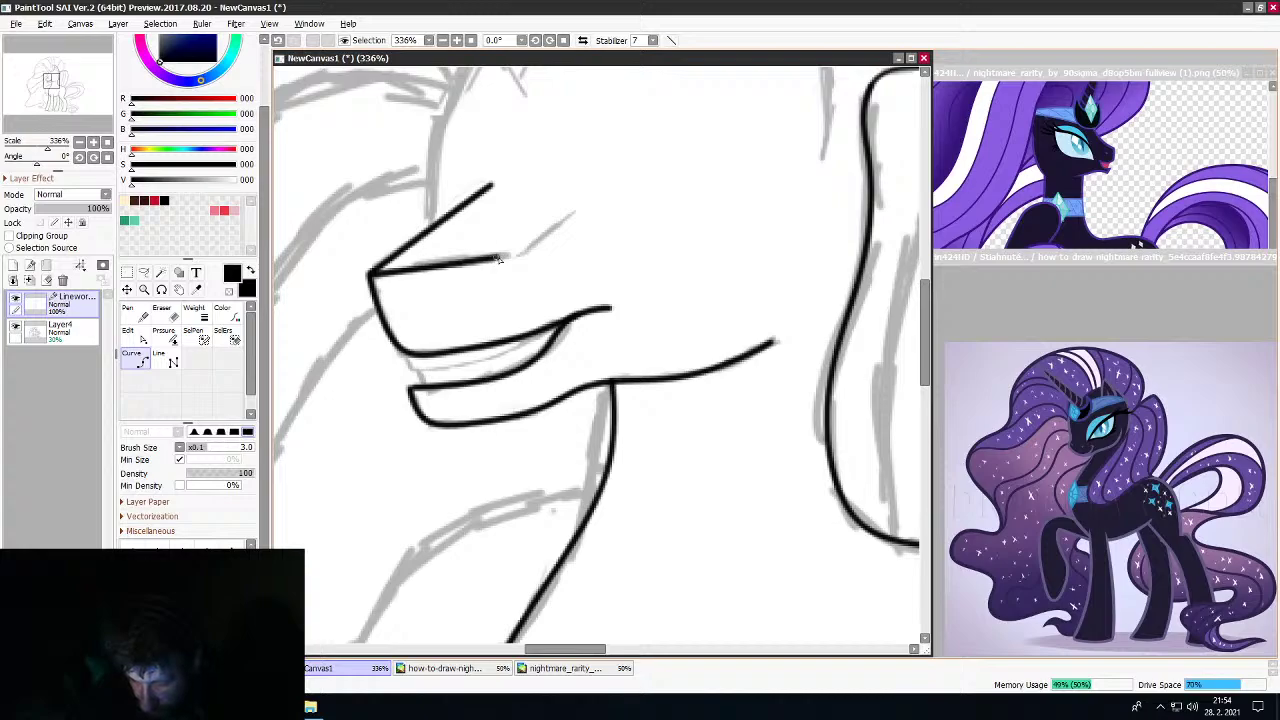
left_click_drag(500, 258, 510, 255)
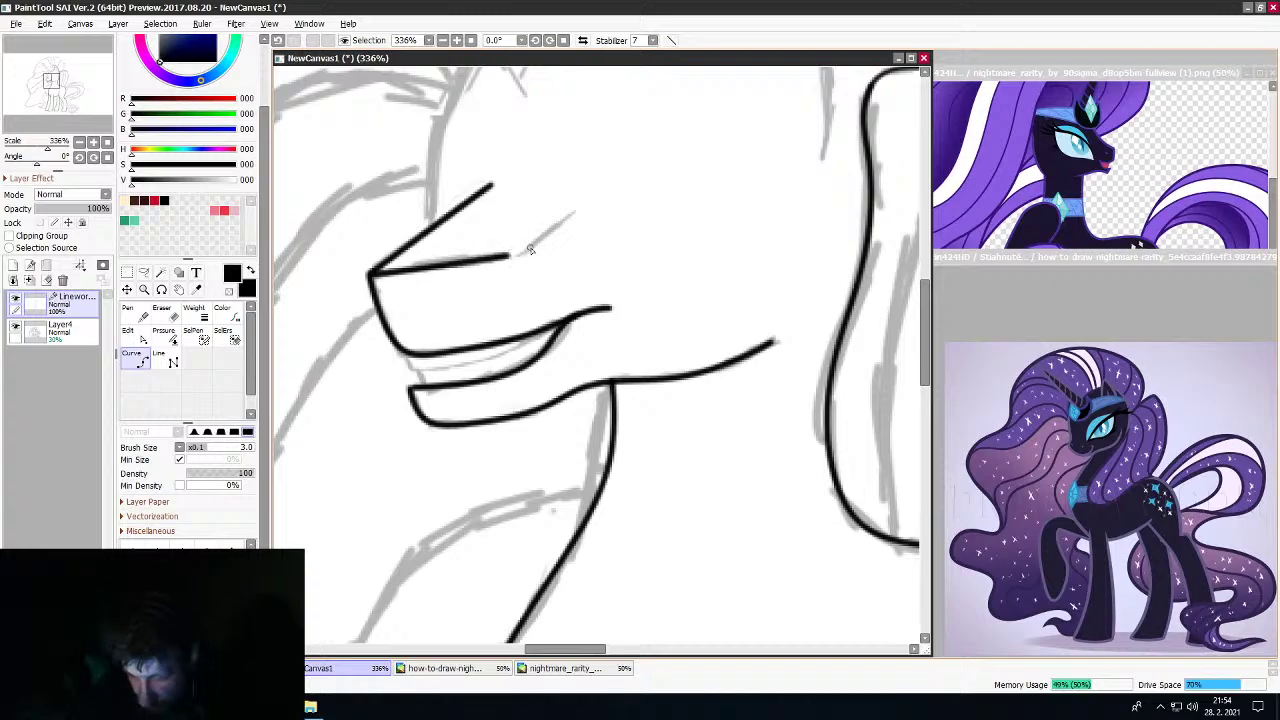
Erase a small gap in the muzzle's front line below the nose tip with a size 4.0 eraser and bridge it with a curved notch
scroll(530, 249, "down", 6)
scroll(531, 234, "up", 7)
scroll(491, 246, "down", 1)
scroll(457, 247, "up", 2)
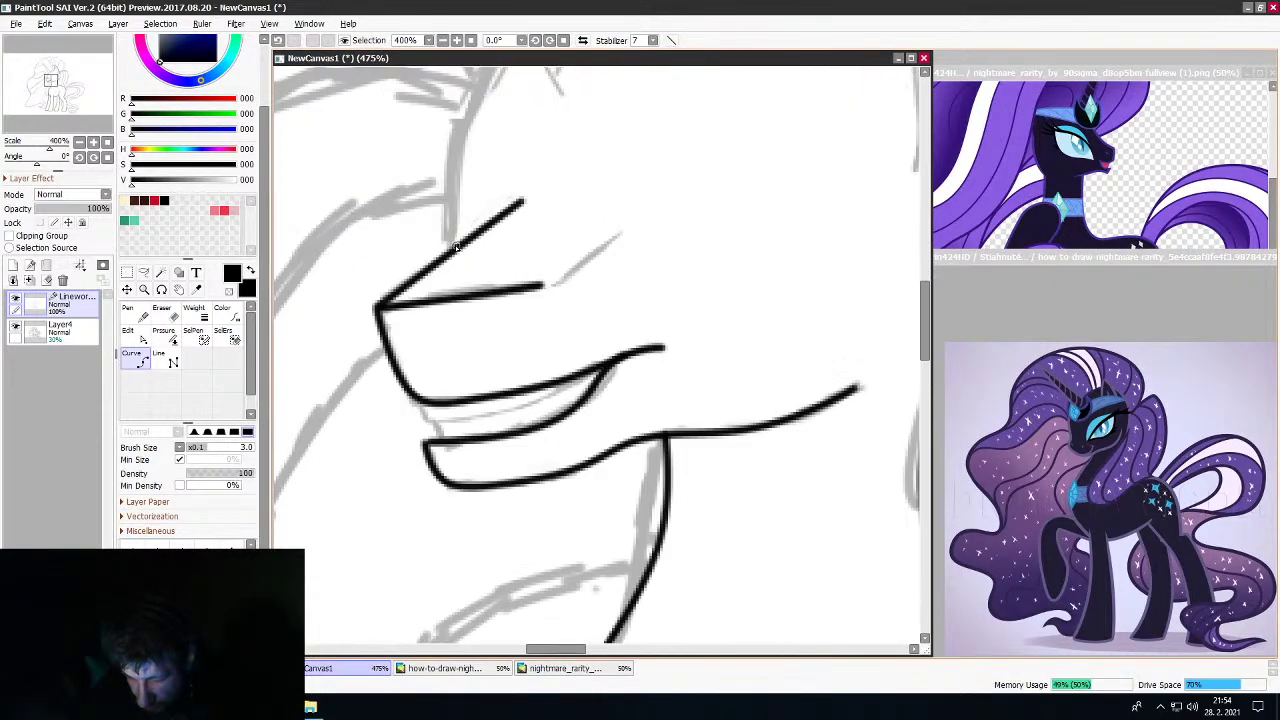
scroll(455, 246, "up", 1)
key("e")
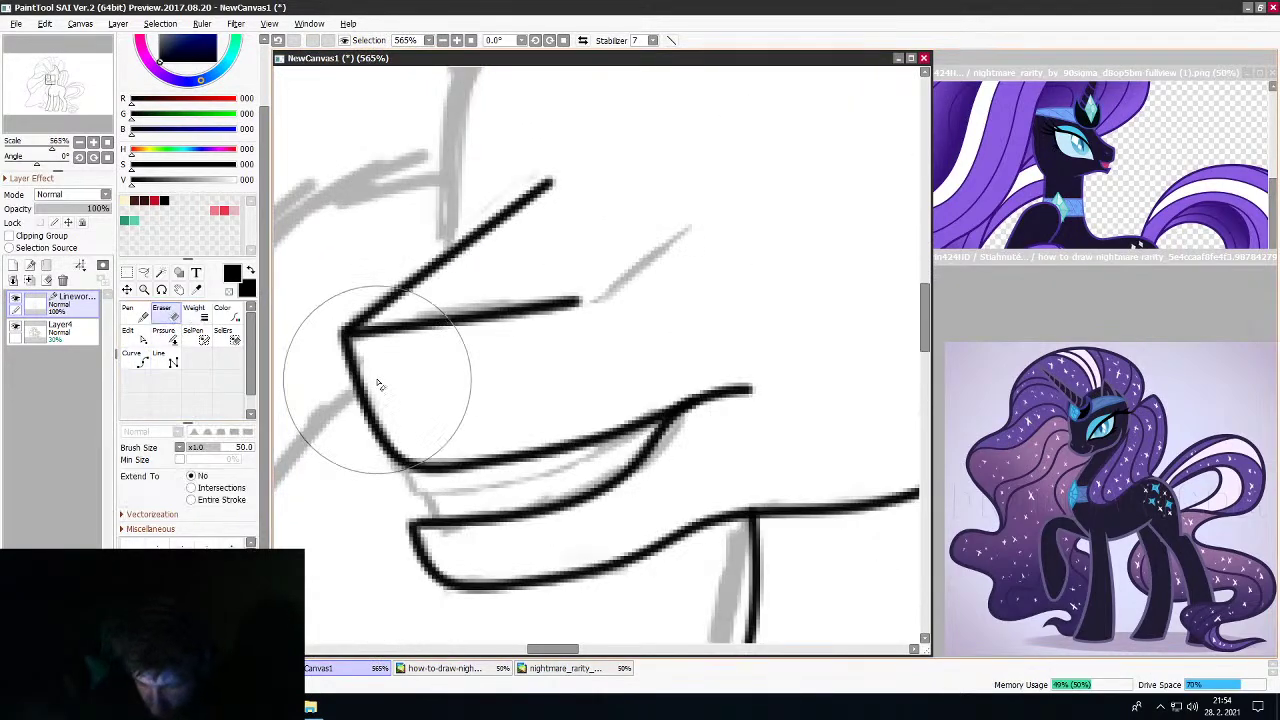
left_click(231, 570)
left_click_drag(352, 372, 368, 364)
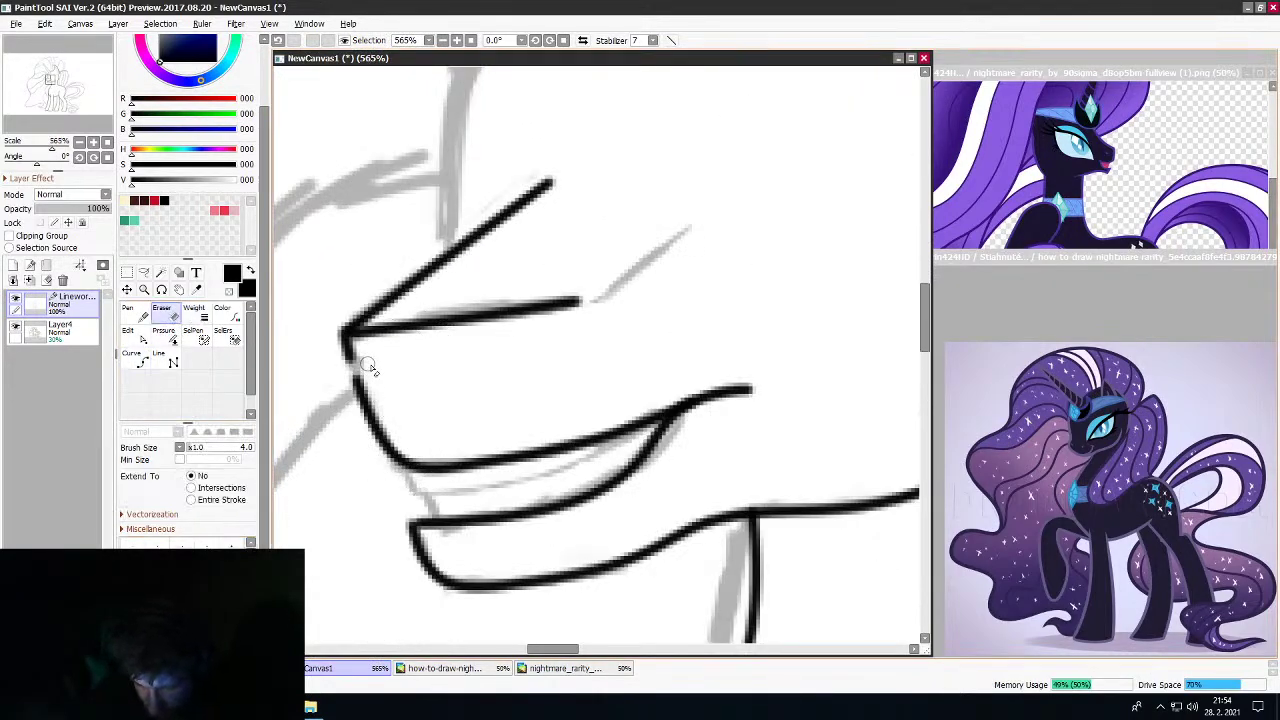
left_click(141, 360)
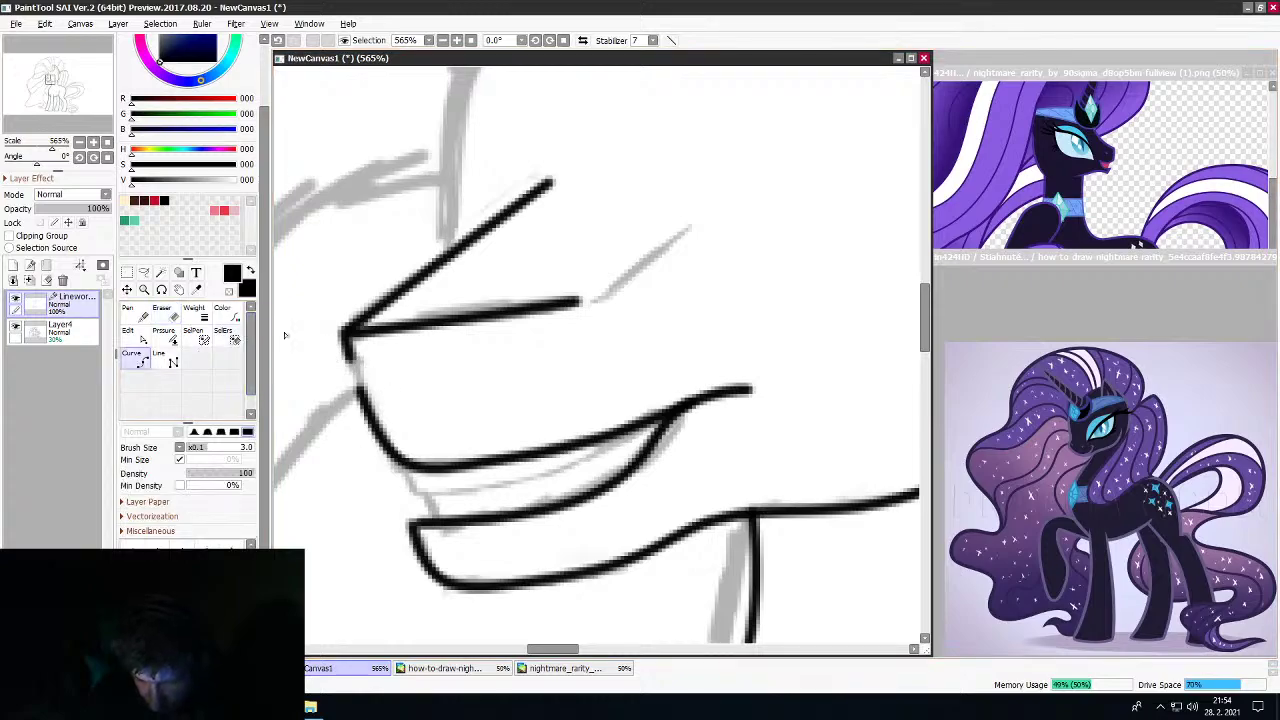
left_click(366, 363)
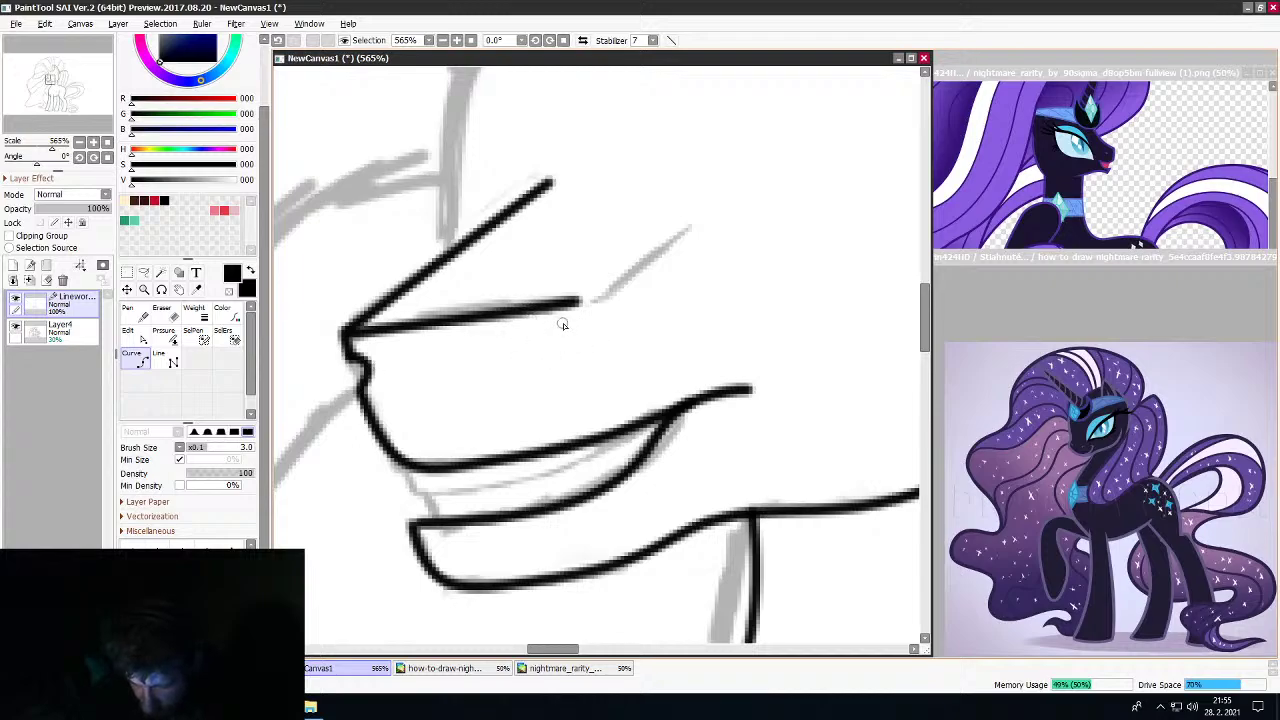
Draw a small curved nostril under the snout's ridge line and extend the ridge with a slanted line up toward the eye
mouse_move(565, 325)
left_mouse_down()
mouse_move(548, 338)
mouse_move(565, 350)
left_mouse_up()
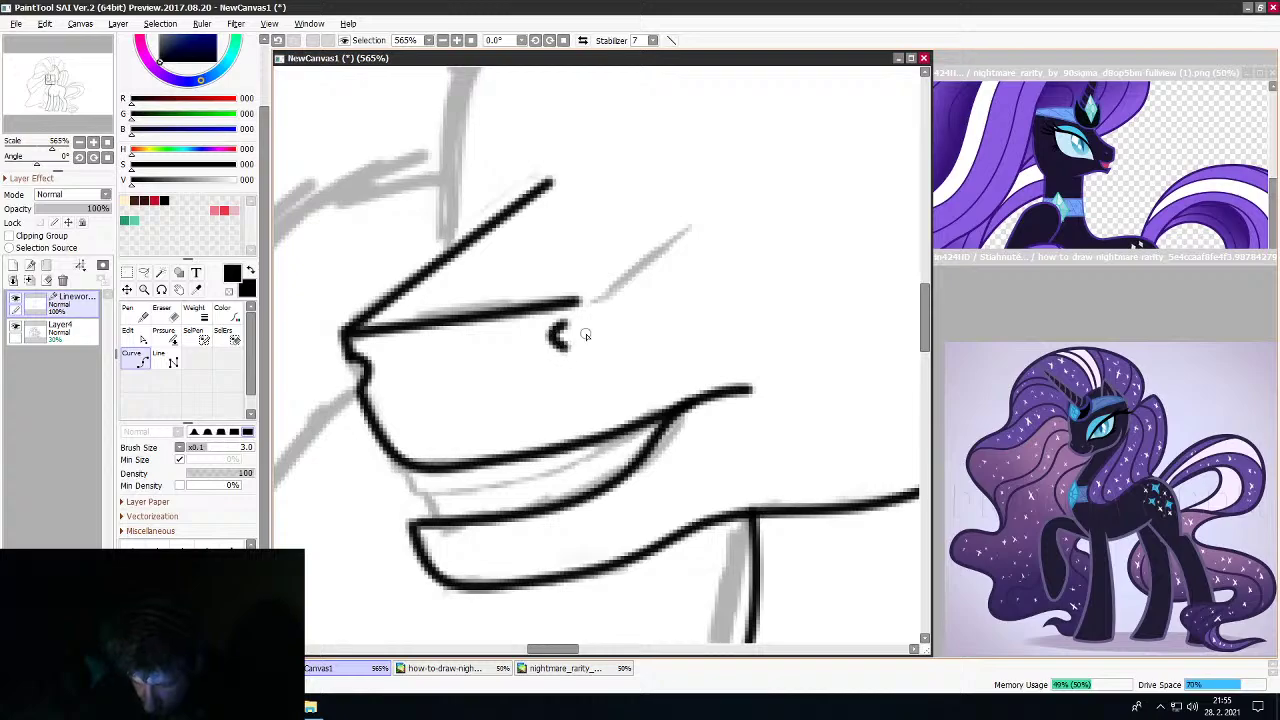
scroll(588, 345, "down", 5)
scroll(590, 348, "up", 4)
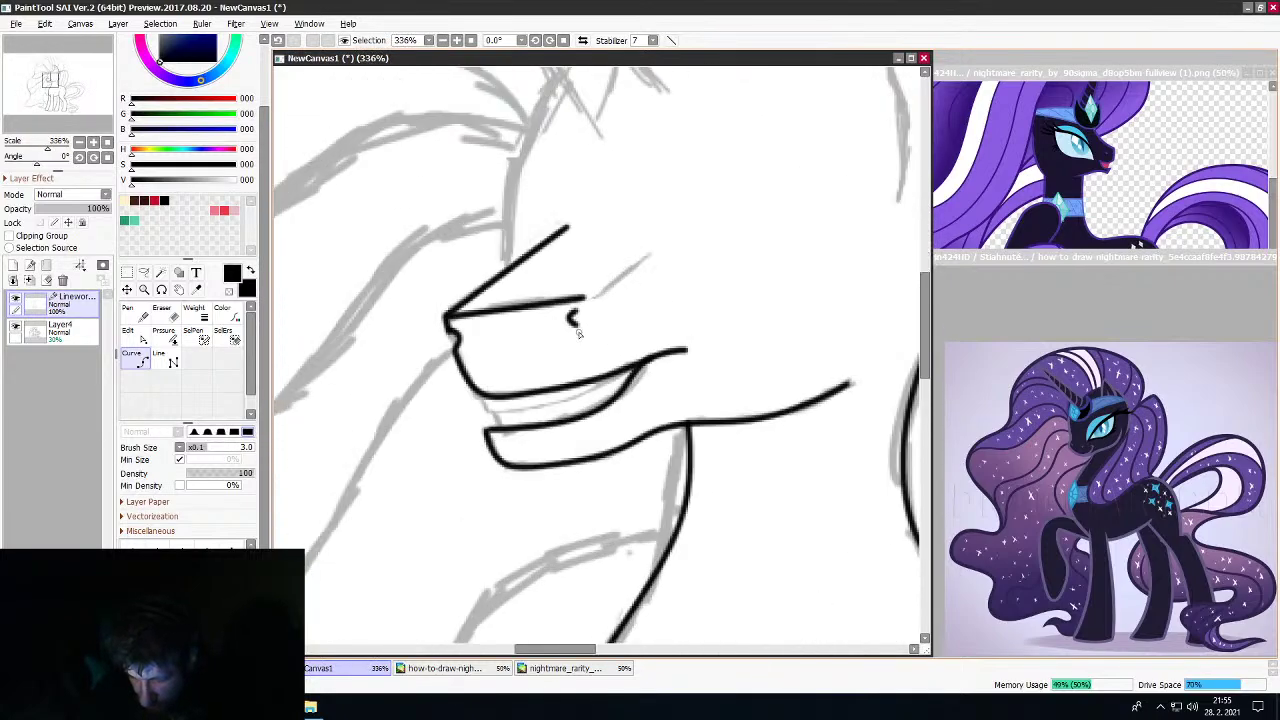
scroll(585, 342, "down", 2)
scroll(578, 336, "up", 1)
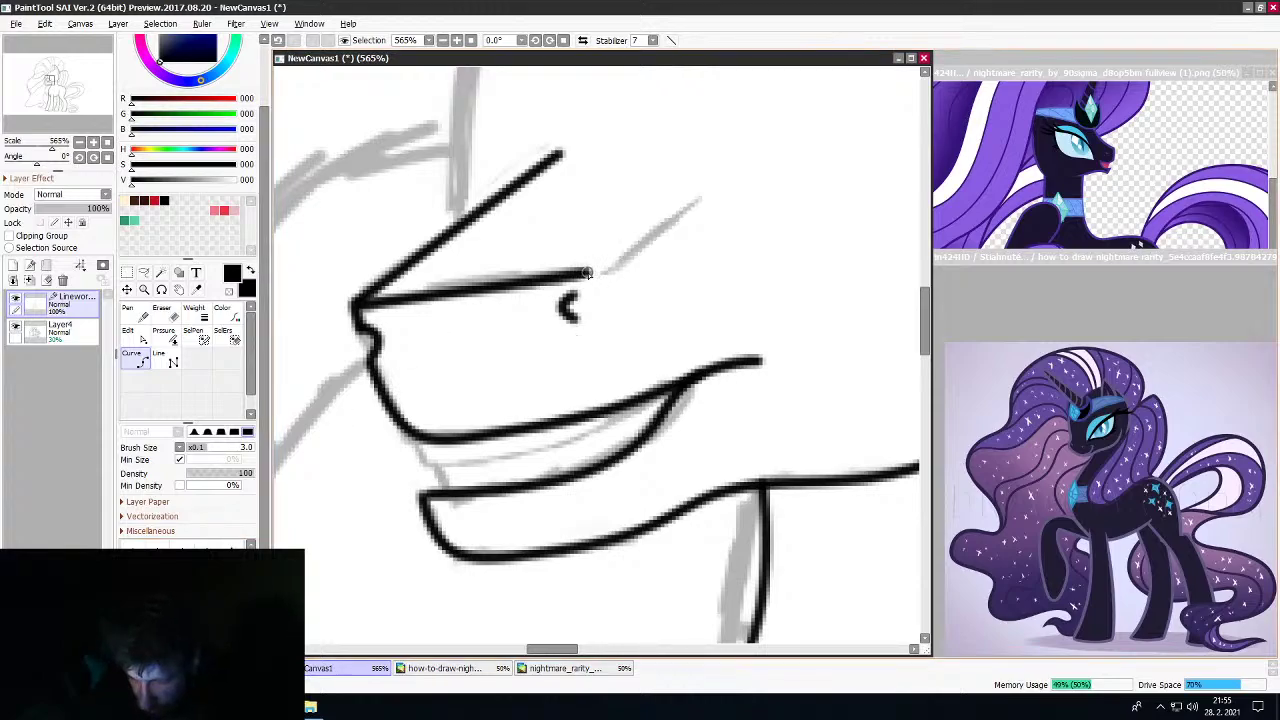
left_click_drag(588, 272, 712, 174)
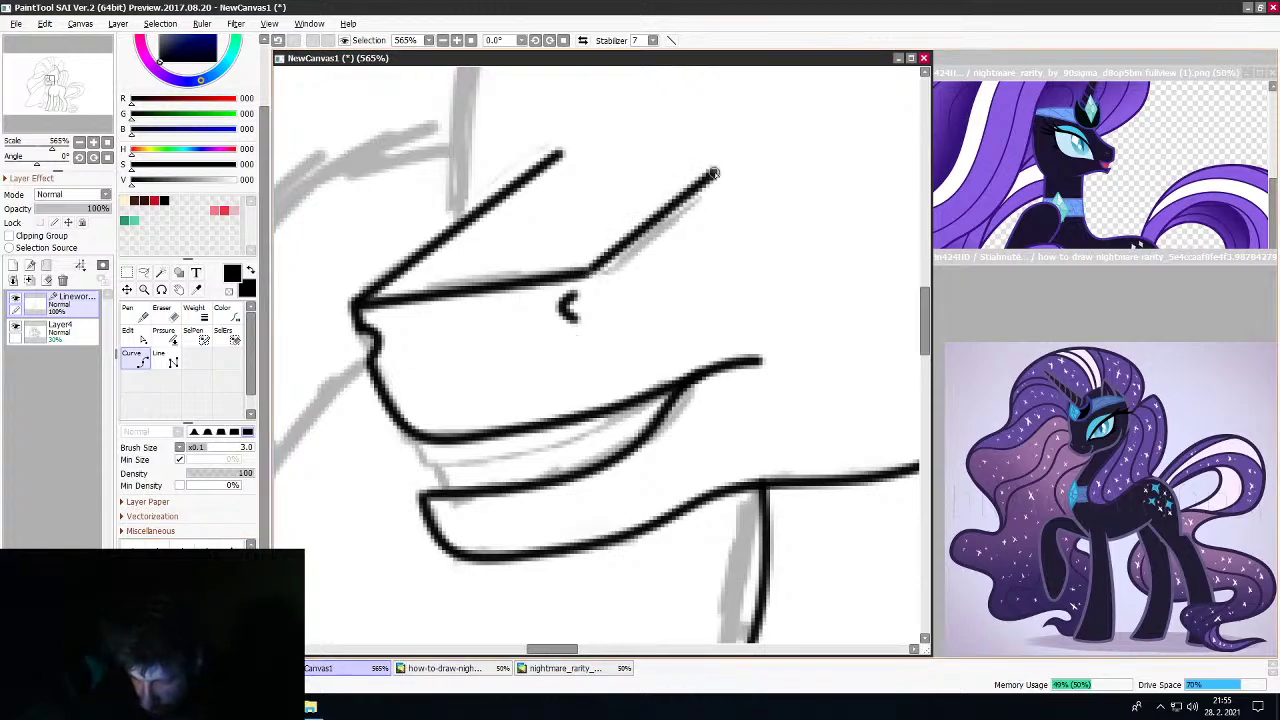
Set the curve brush size to 2.0 and trace the front and lower edges of the teeth inside the open mouth
scroll(740, 164, "down", 4)
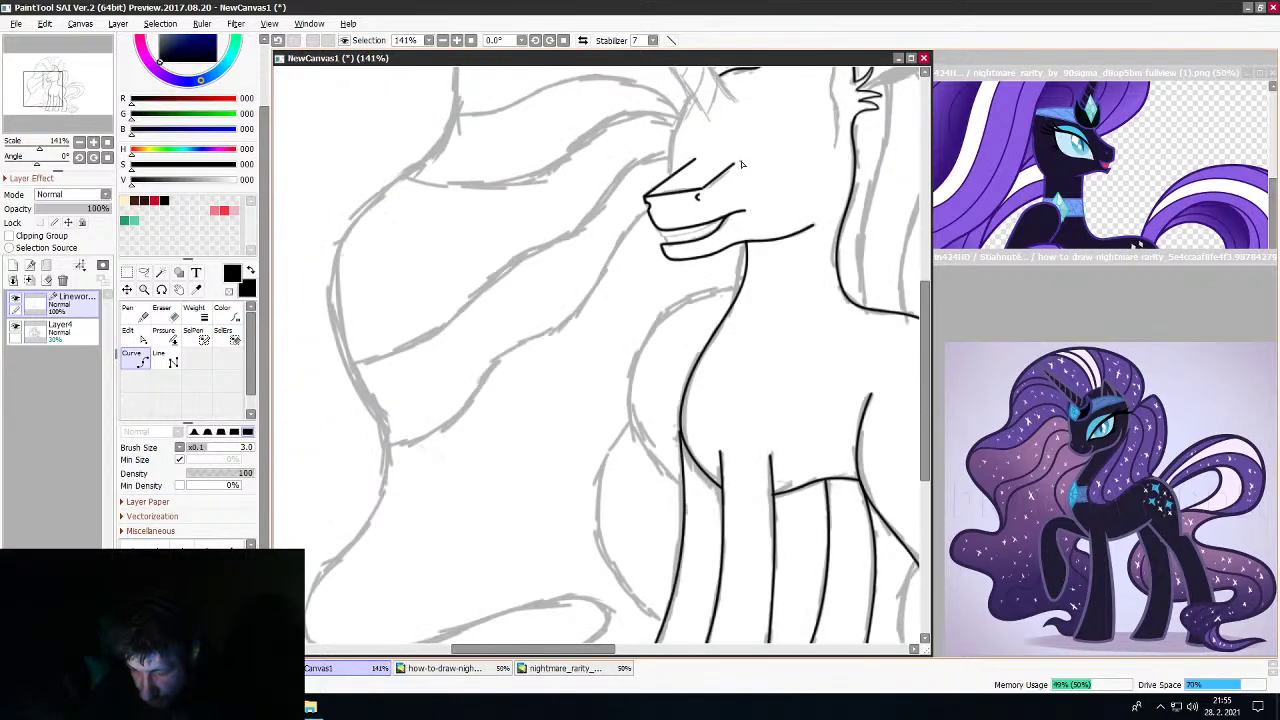
scroll(741, 164, "up", 2)
scroll(730, 220, "down", 1)
scroll(725, 260, "up", 2)
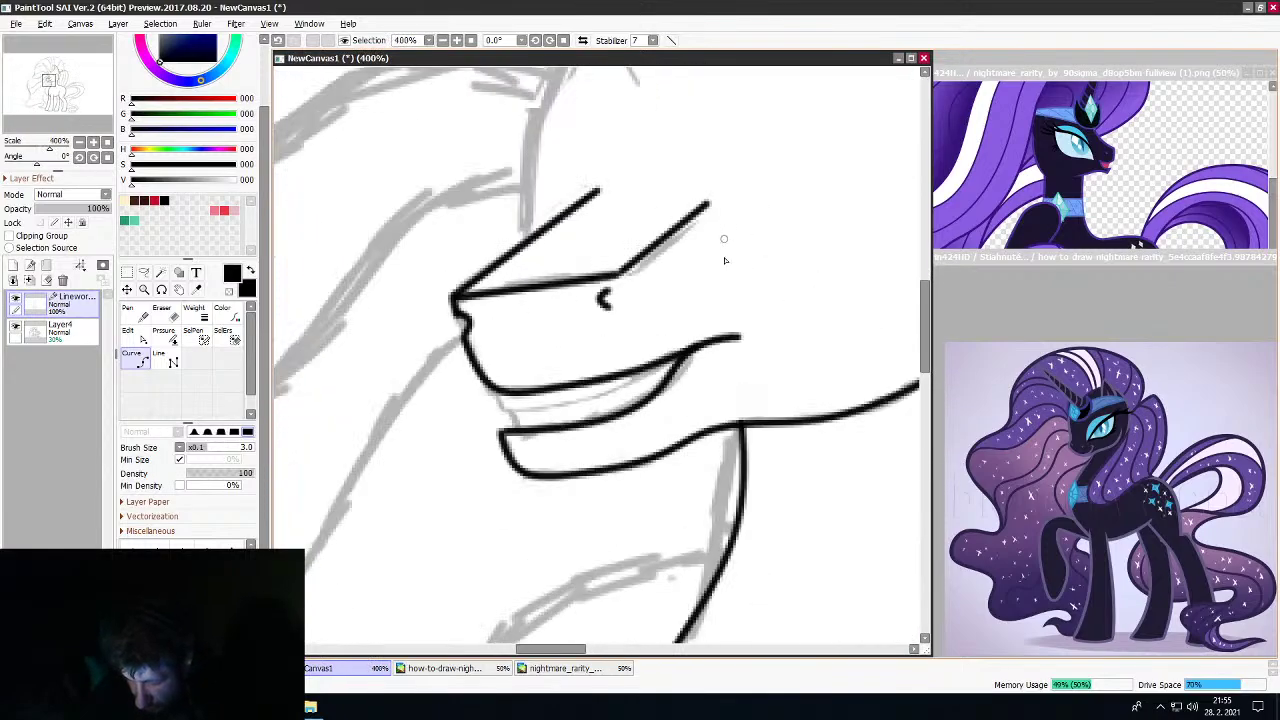
scroll(728, 312, "down", 1)
scroll(700, 304, "up", 3)
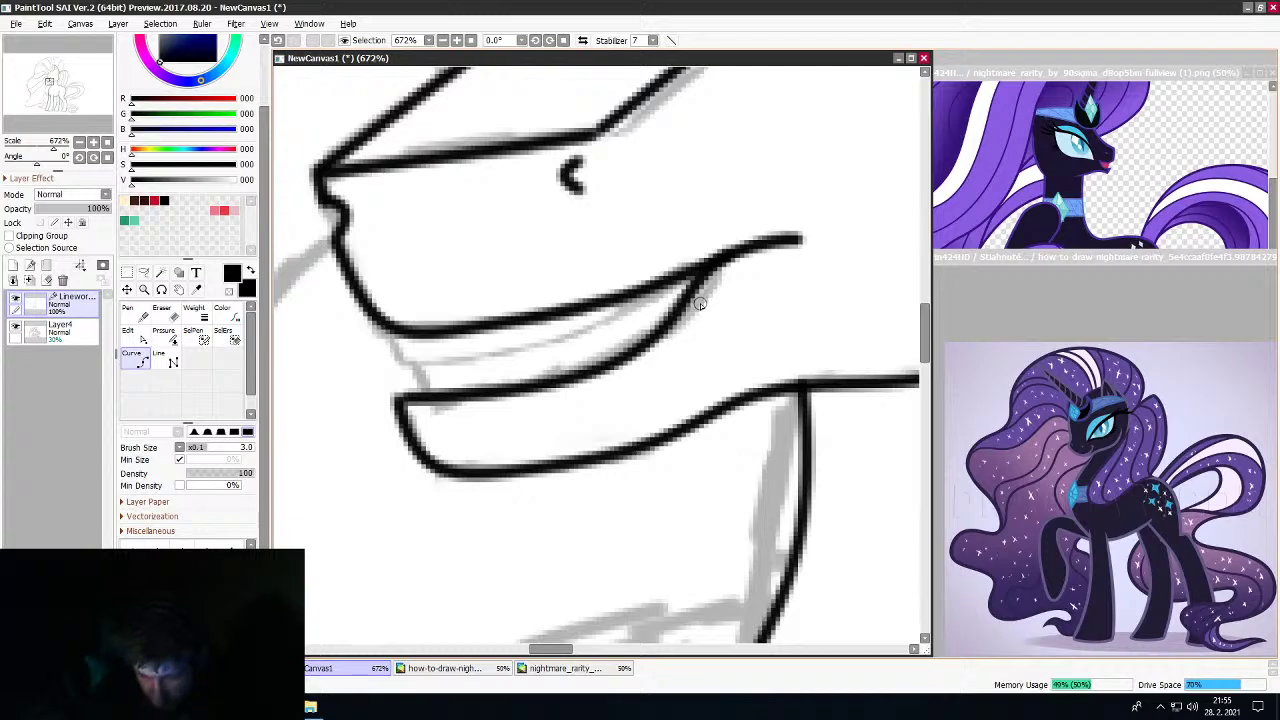
key("[")
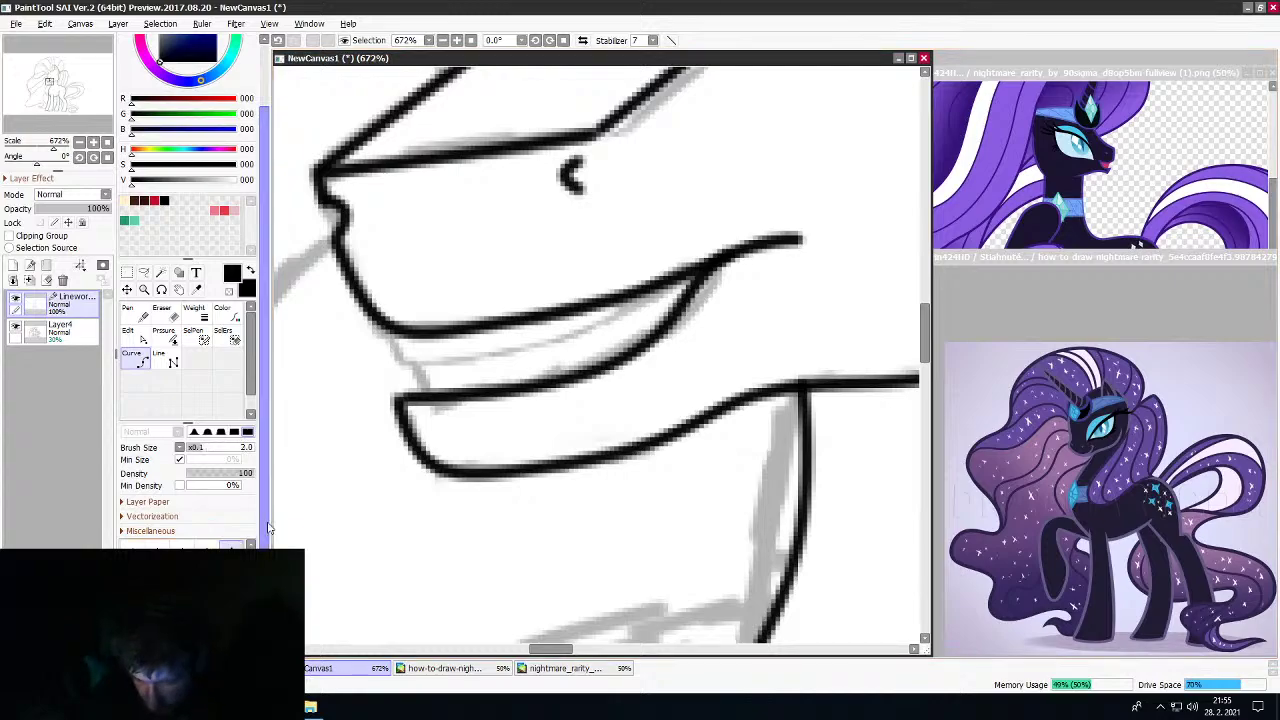
left_click(396, 334)
mouse_move(402, 358)
left_mouse_down()
mouse_move(427, 394)
mouse_move(439, 364)
mouse_move(505, 365)
mouse_move(651, 292)
left_mouse_up()
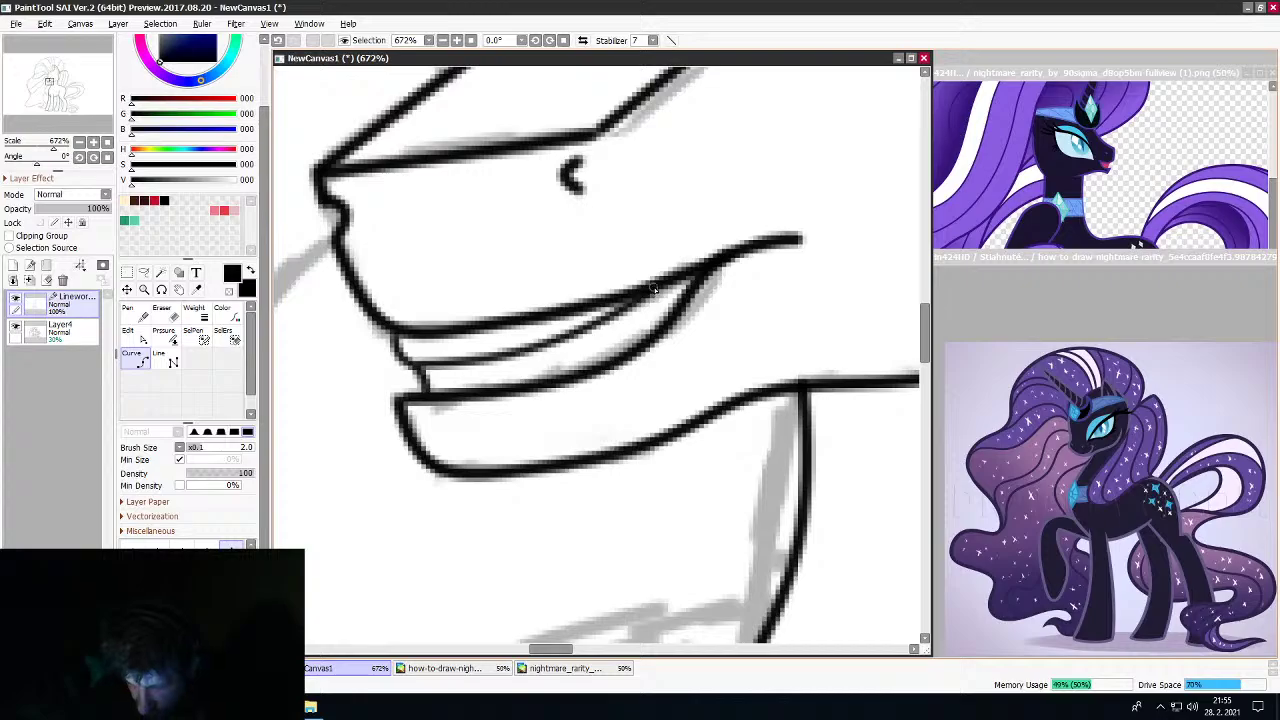
Trace the inner ear from its front edge over the tip, through the small fur tufts and down the line behind the cheek
scroll(654, 288, "down", 11)
scroll(659, 152, "up", 4)
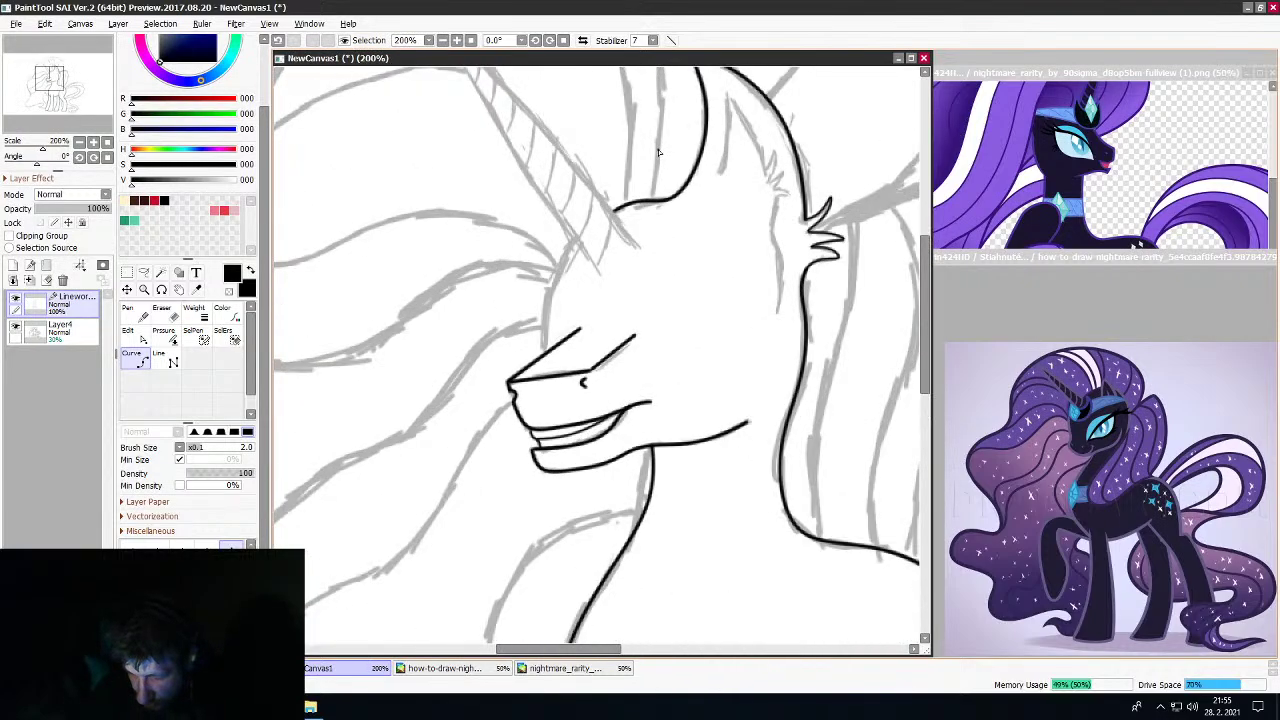
scroll(658, 152, "down", 4)
scroll(731, 163, "up", 4)
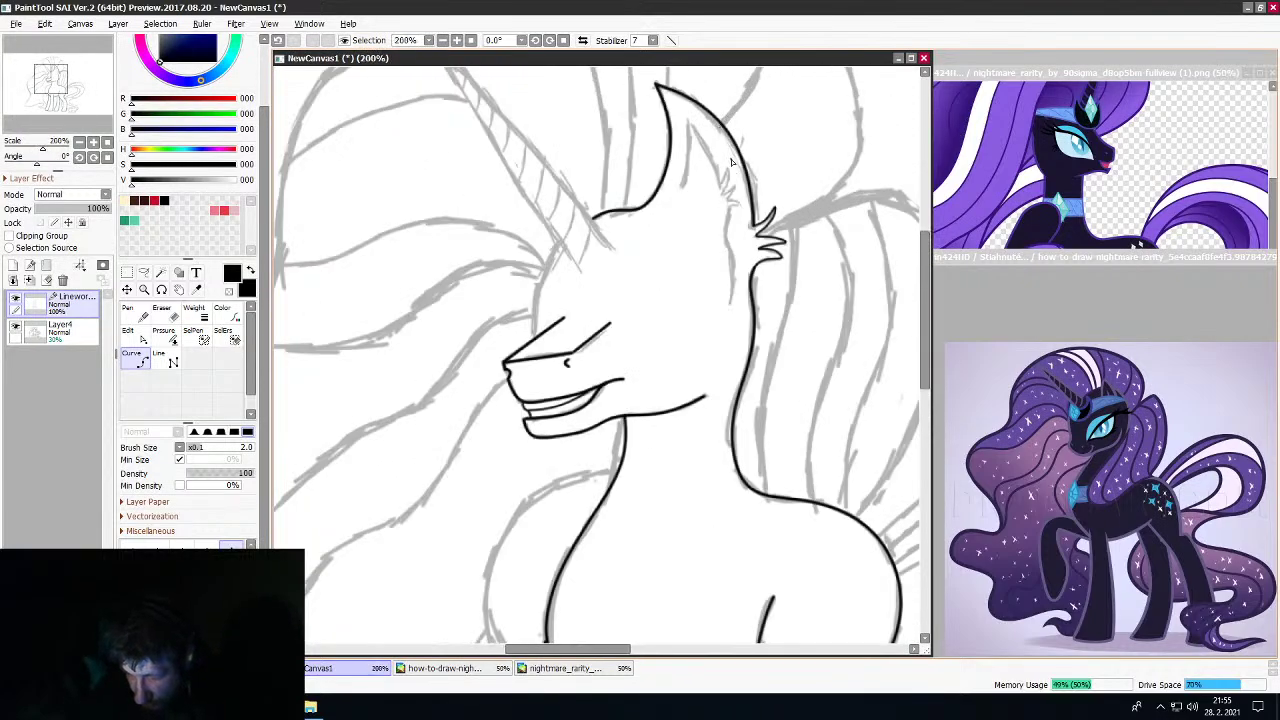
scroll(731, 163, "up", 3)
scroll(731, 150, "down", 3)
scroll(733, 135, "up", 2)
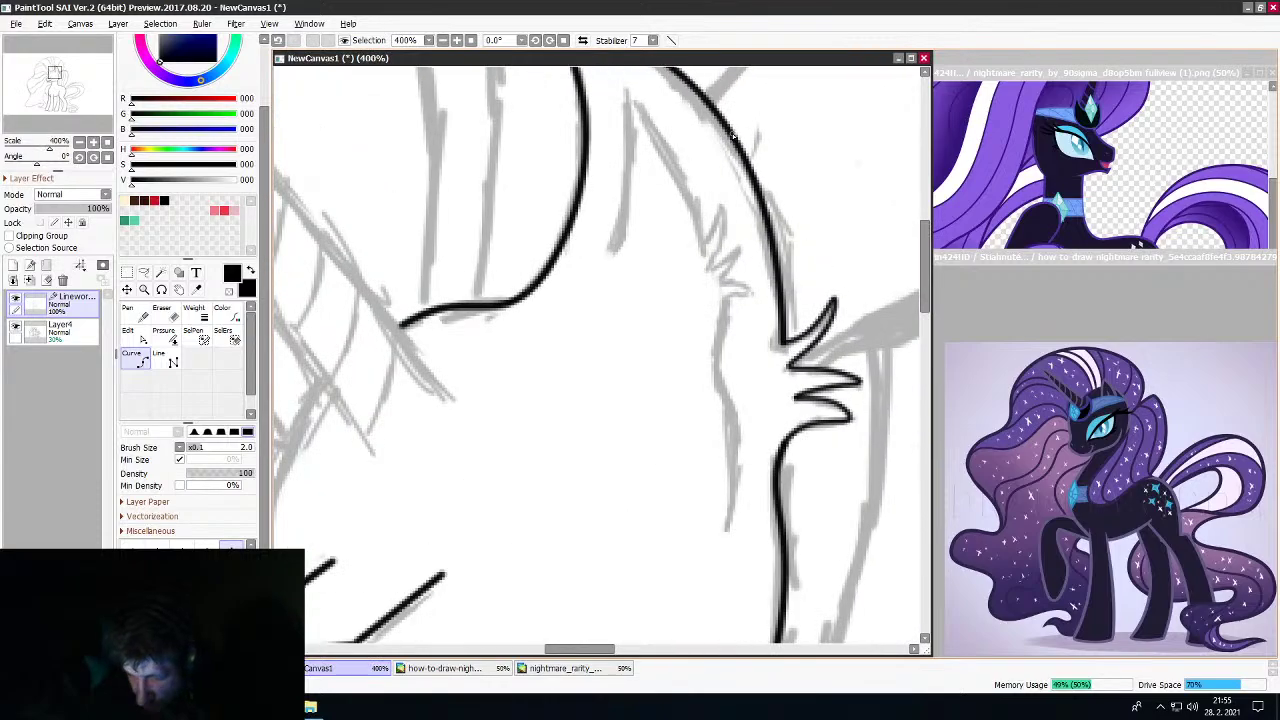
left_click(625, 203)
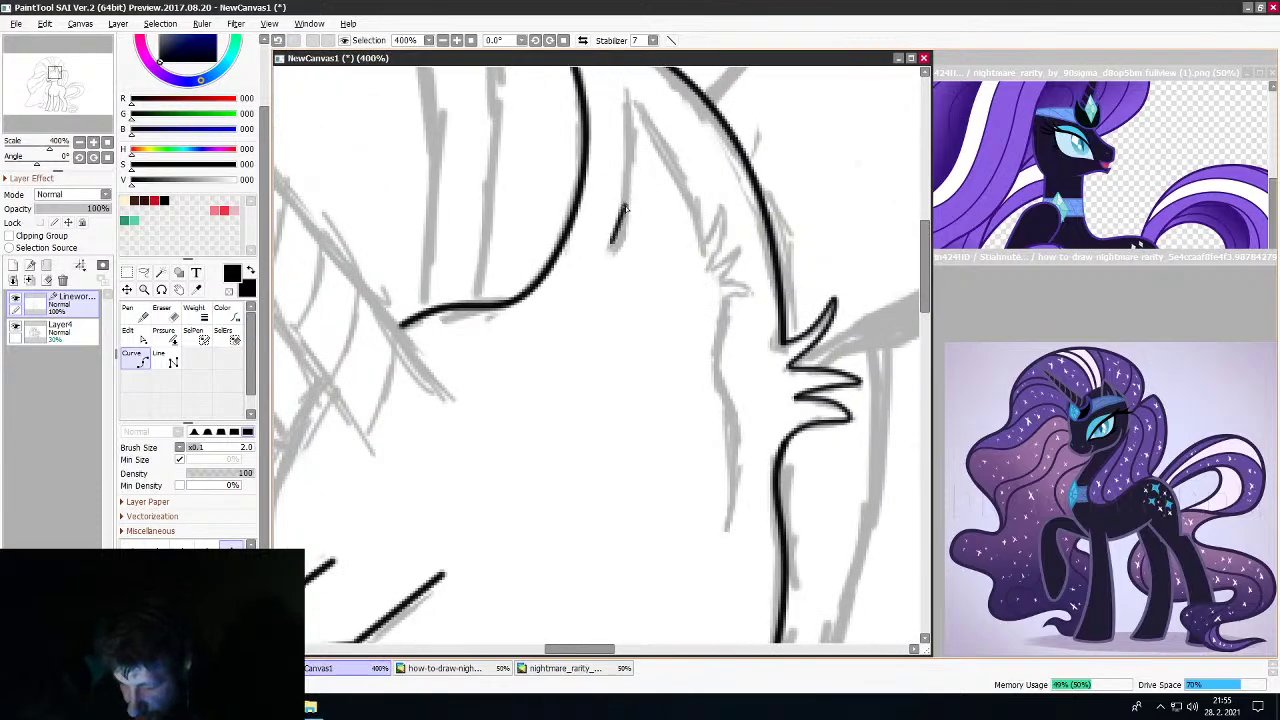
left_click(628, 93)
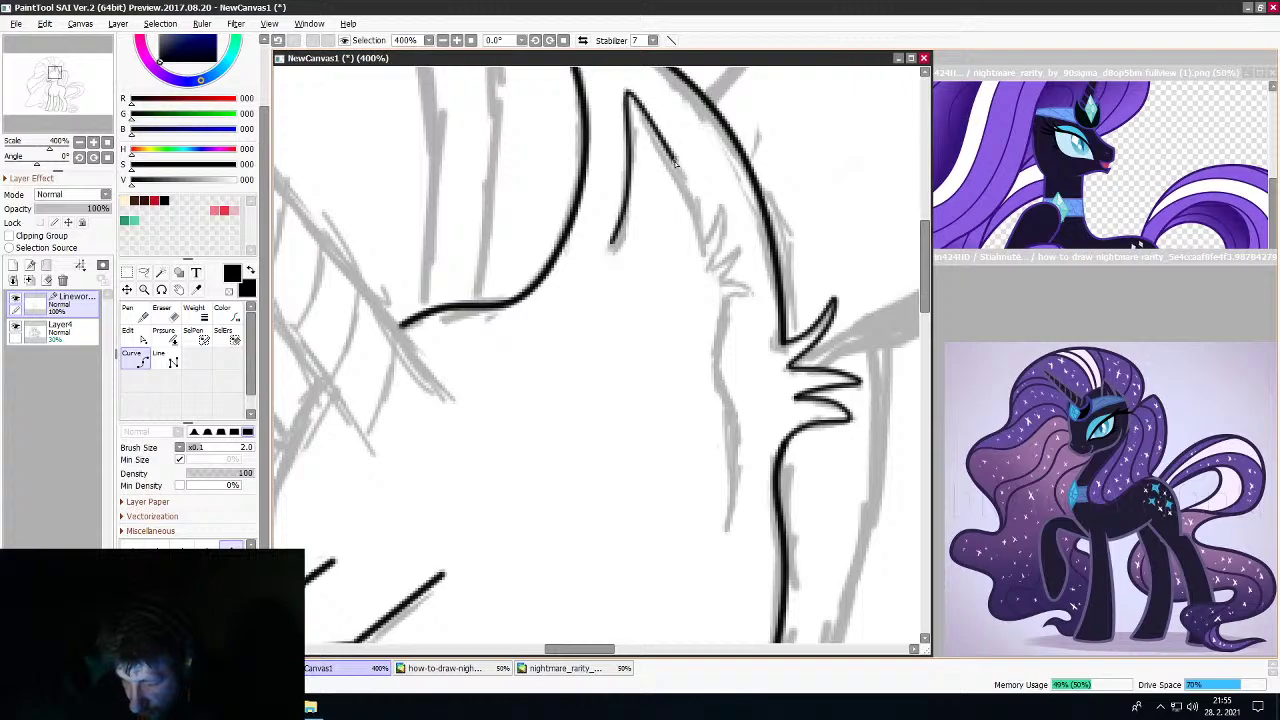
left_click(676, 165)
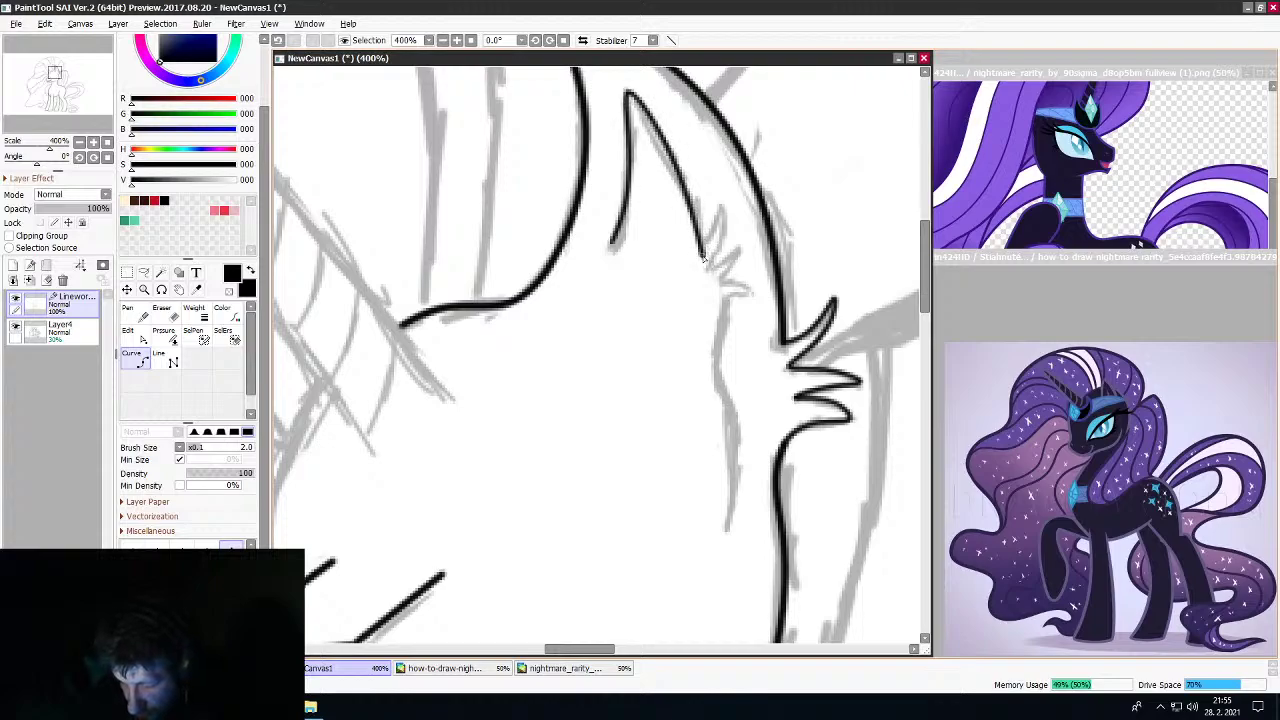
mouse_move(703, 258)
left_mouse_down()
mouse_move(718, 207)
mouse_move(711, 266)
mouse_move(730, 259)
left_mouse_up()
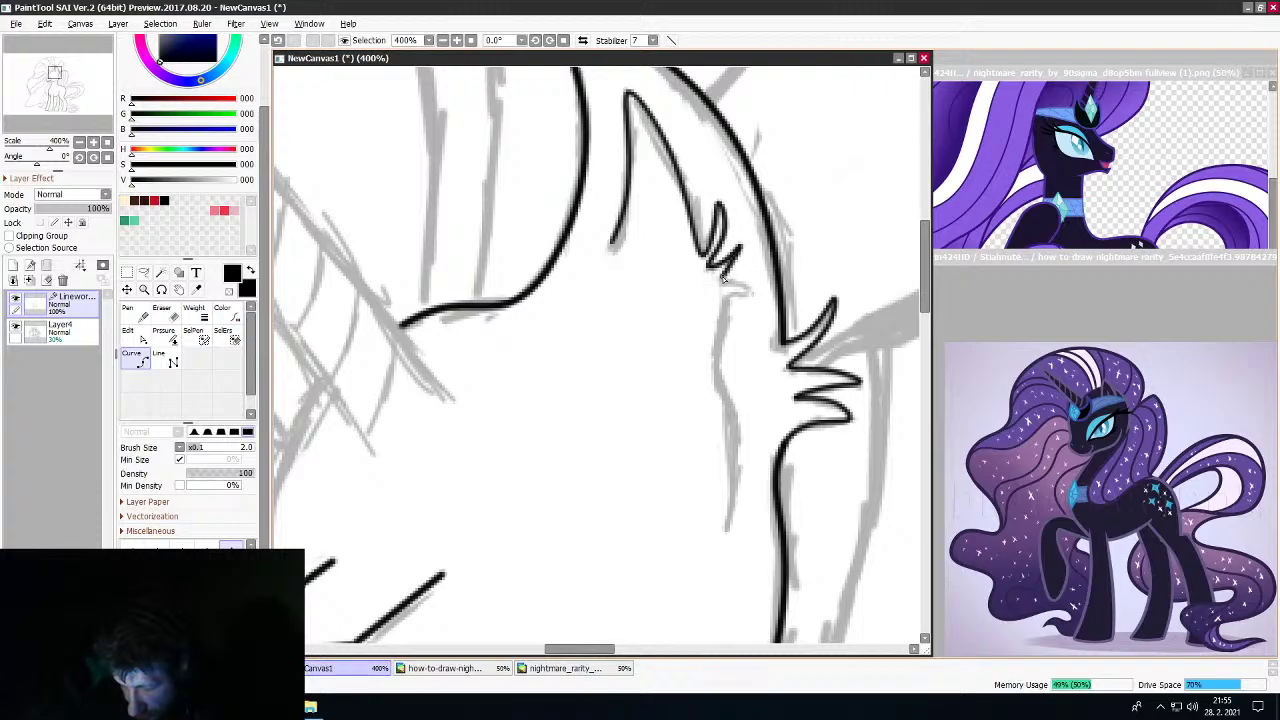
mouse_move(716, 280)
left_mouse_down()
mouse_move(752, 298)
mouse_move(722, 304)
mouse_move(718, 377)
mouse_move(738, 425)
mouse_move(727, 532)
left_mouse_up()
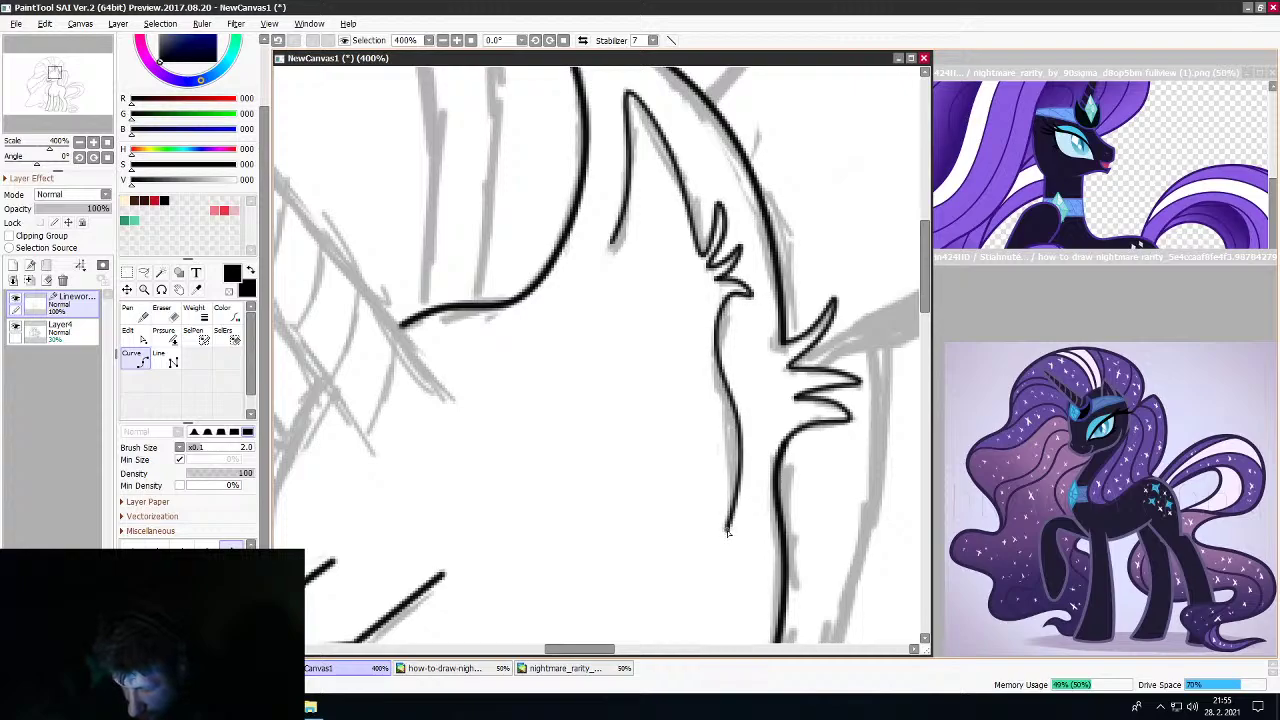
Set the curve brush size to 3.0 and trace both long edges of the horn, joining them at its tip
scroll(730, 517, "down", 11)
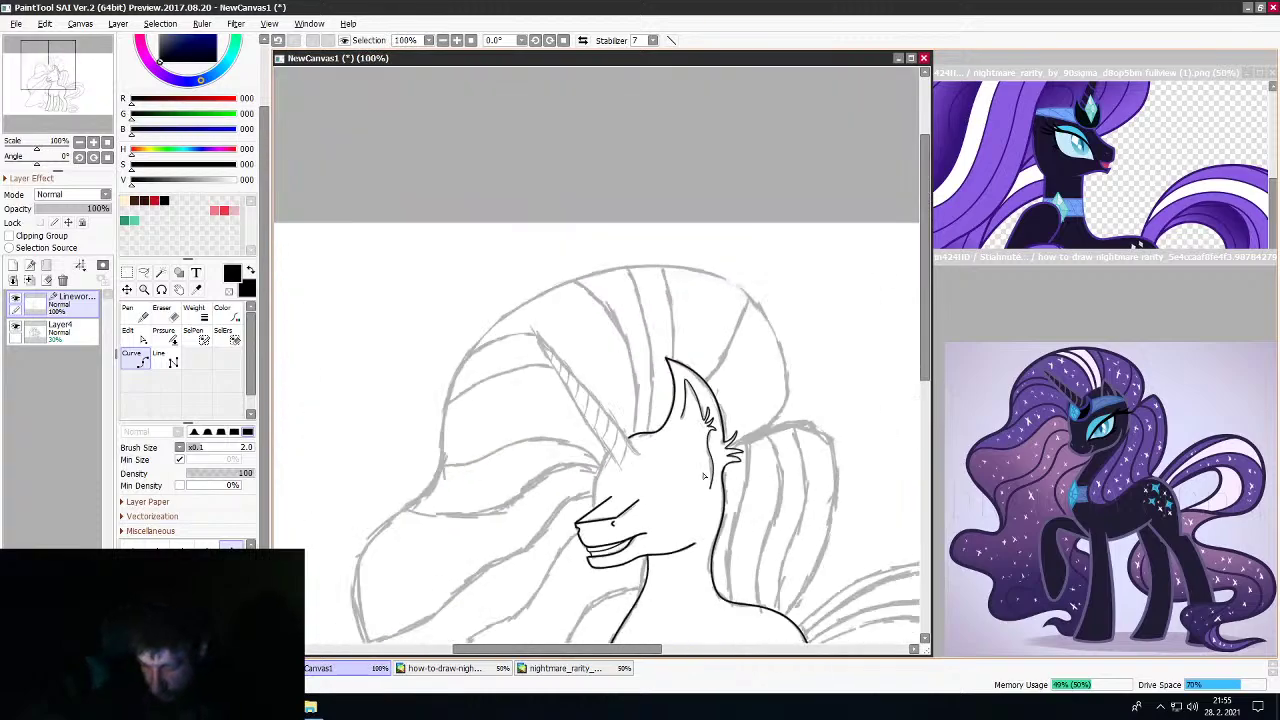
scroll(676, 484, "up", 10)
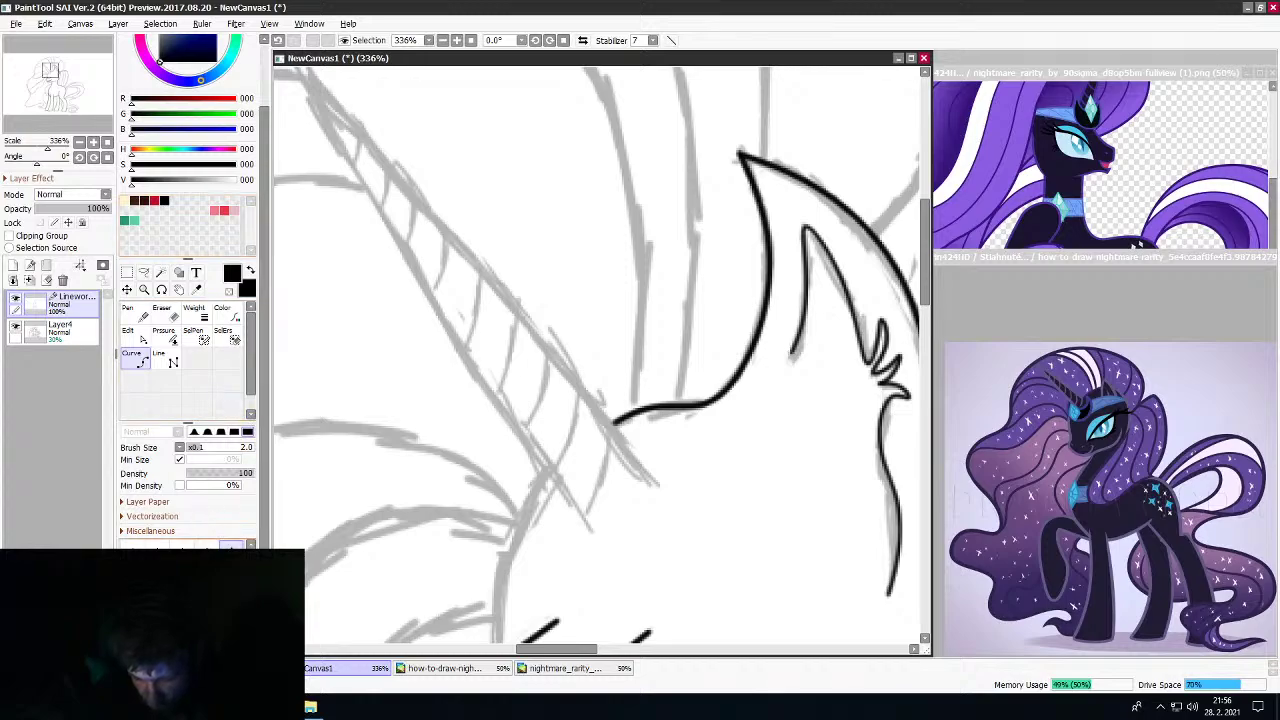
left_click(182, 567)
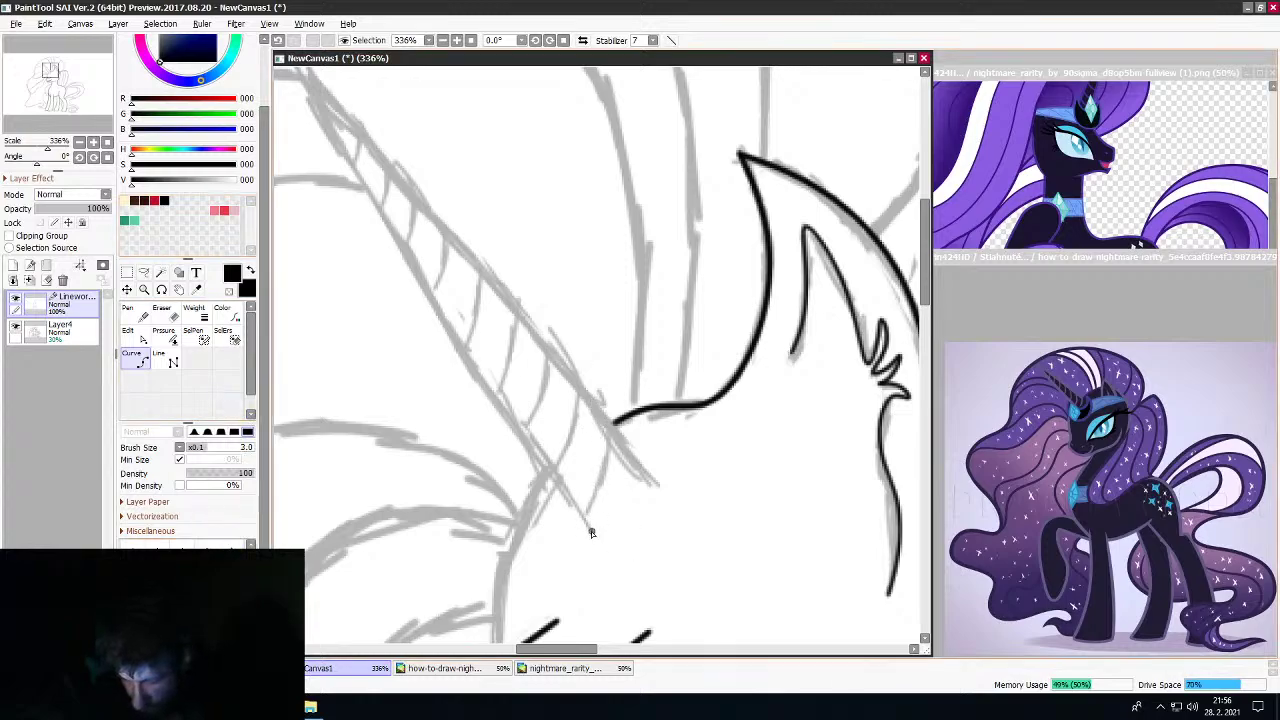
mouse_move(591, 532)
left_mouse_down()
mouse_move(350, 186)
mouse_move(300, 85)
mouse_move(387, 136)
mouse_move(658, 484)
left_mouse_up()
scroll(660, 485, "down", 10)
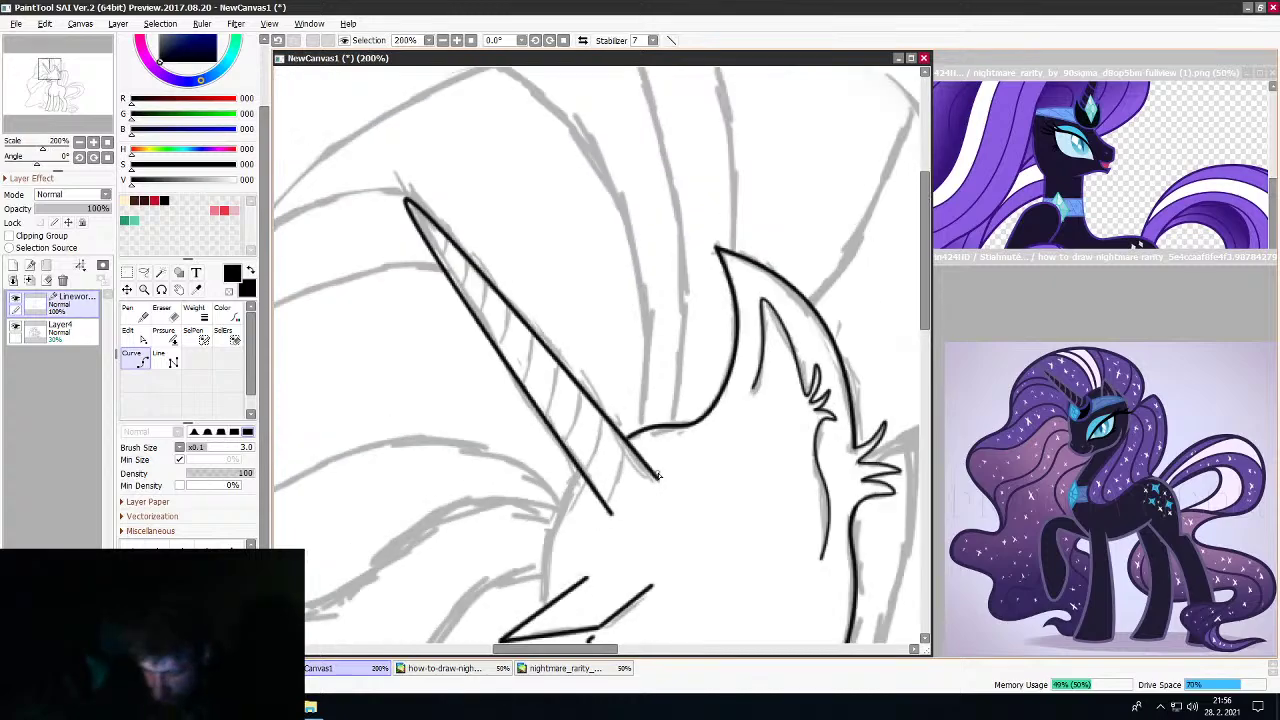
scroll(672, 492, "up", 4)
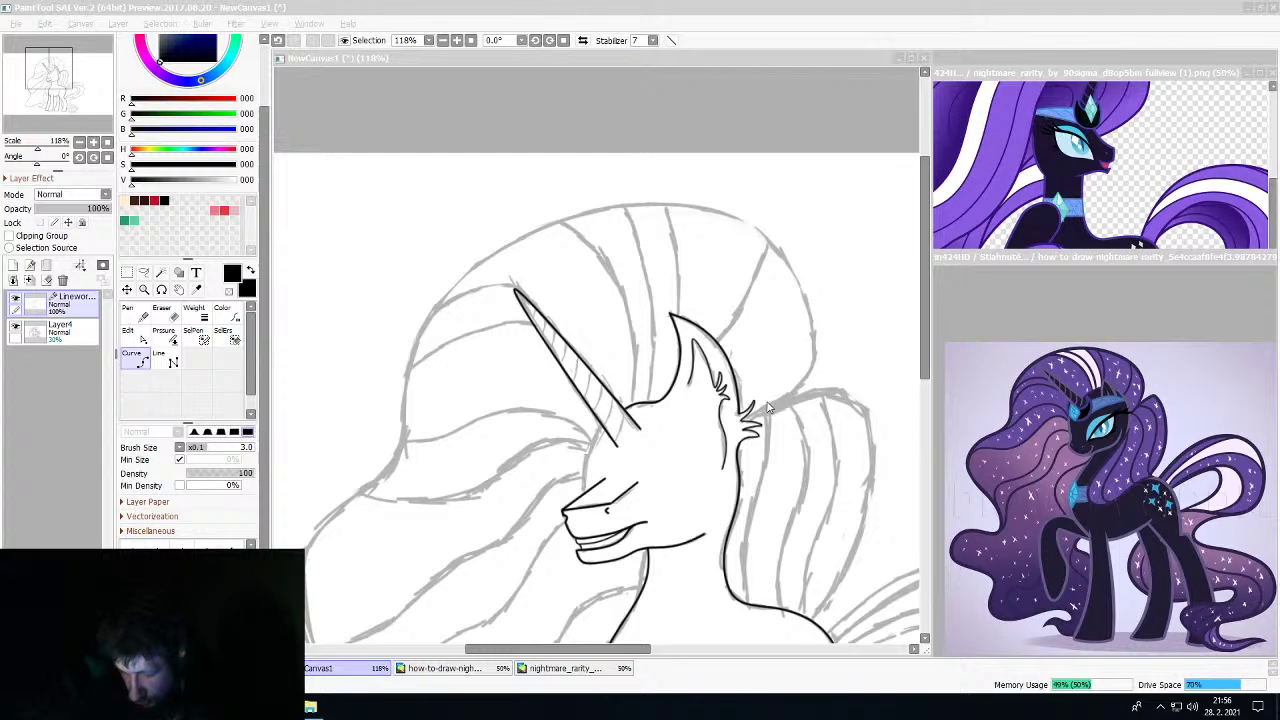
Trace the curved forehead line from the horn's front edge down to the top line of the muzzle
scroll(635, 454, "down", 2)
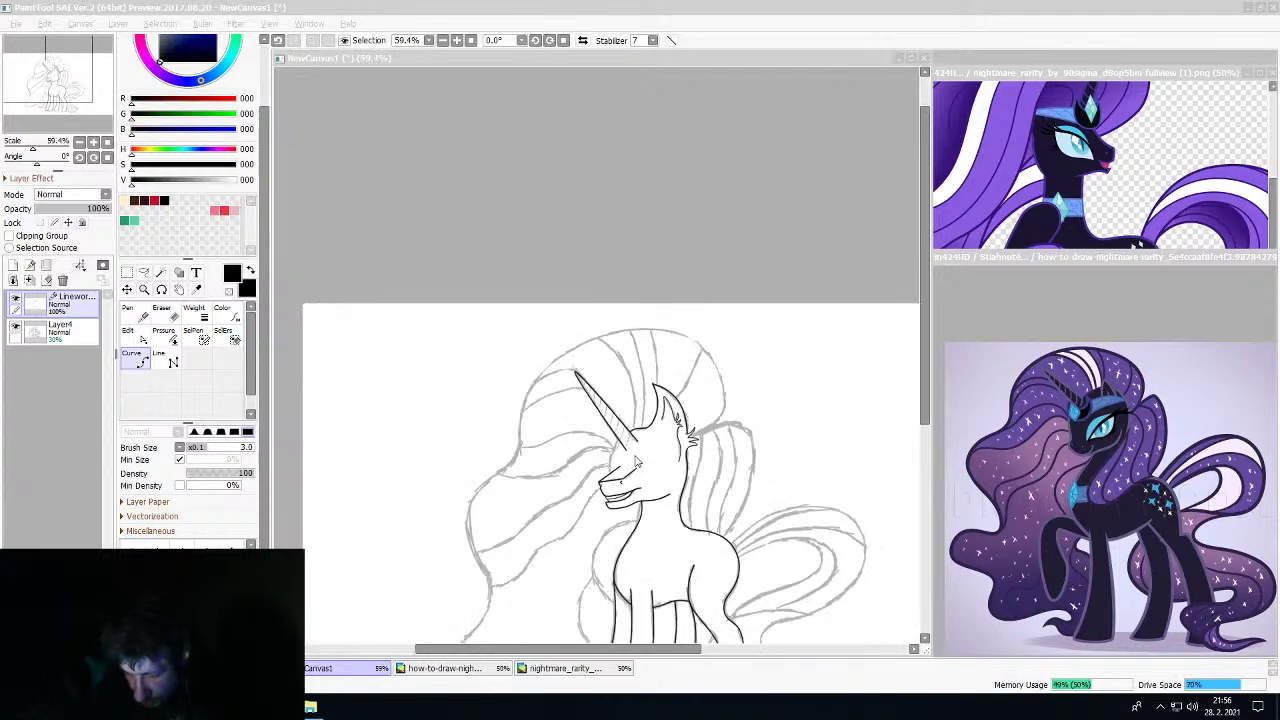
scroll(631, 468, "up", 5)
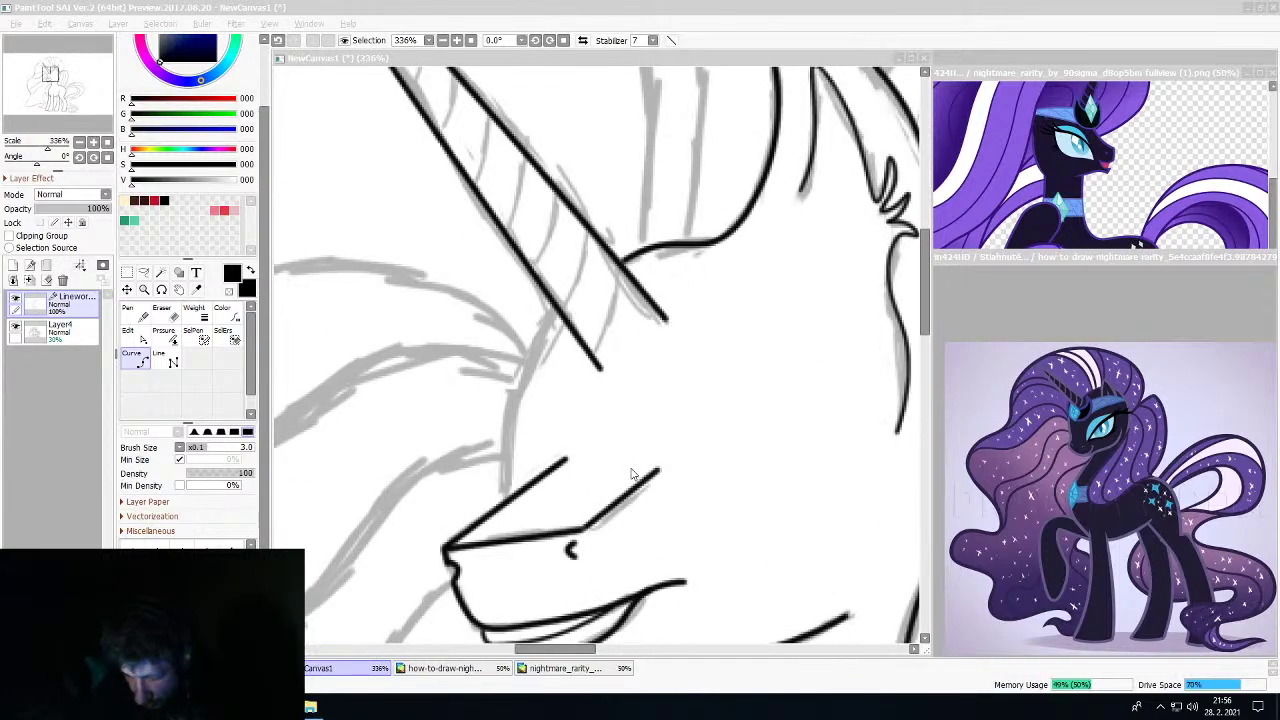
left_click(558, 311)
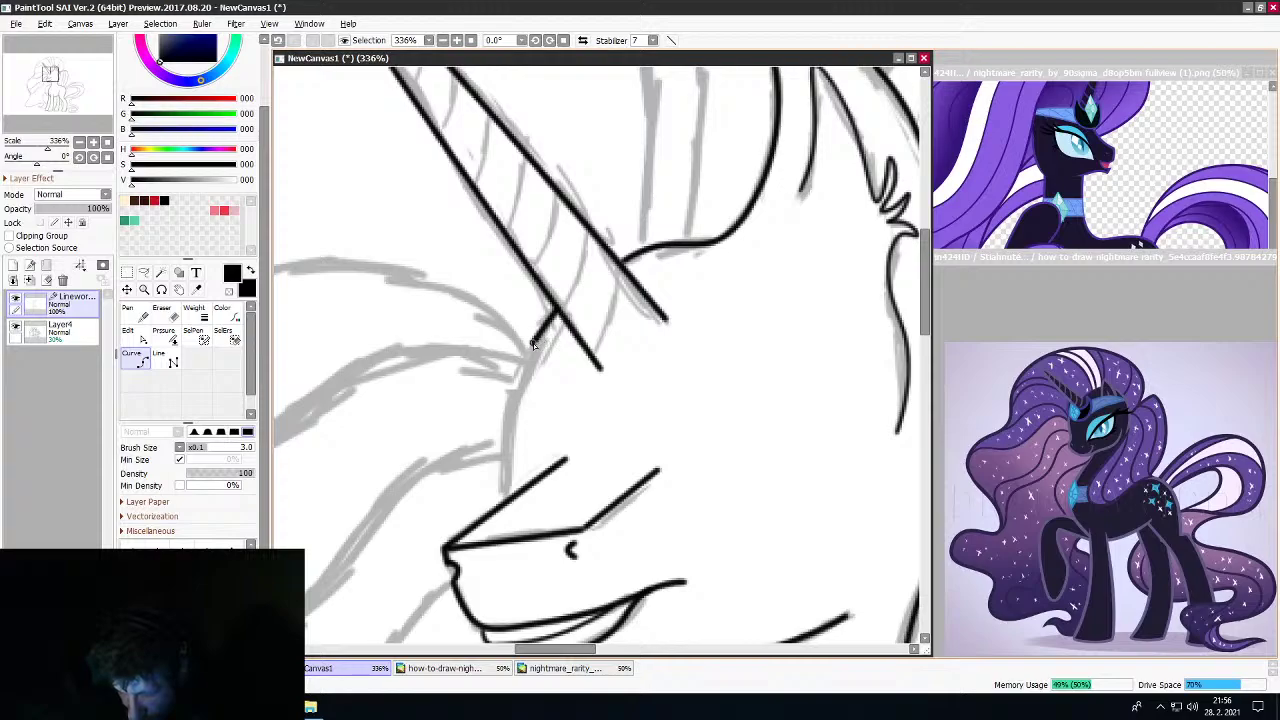
mouse_move(533, 345)
left_mouse_down()
mouse_move(505, 399)
mouse_move(519, 490)
left_mouse_up()
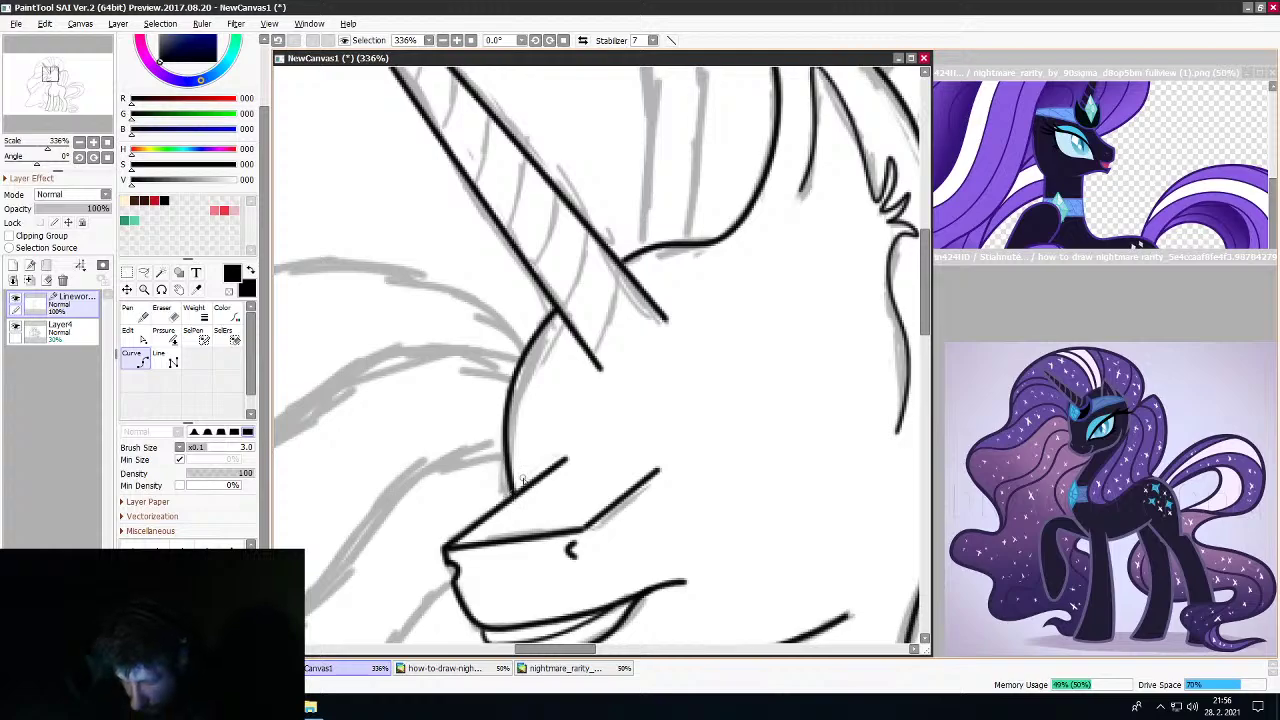
Trace the outer contour of the mane section behind the neck, from the ear tufts over its rounded top down to the back
scroll(521, 481, "down", 8)
scroll(519, 434, "up", 7)
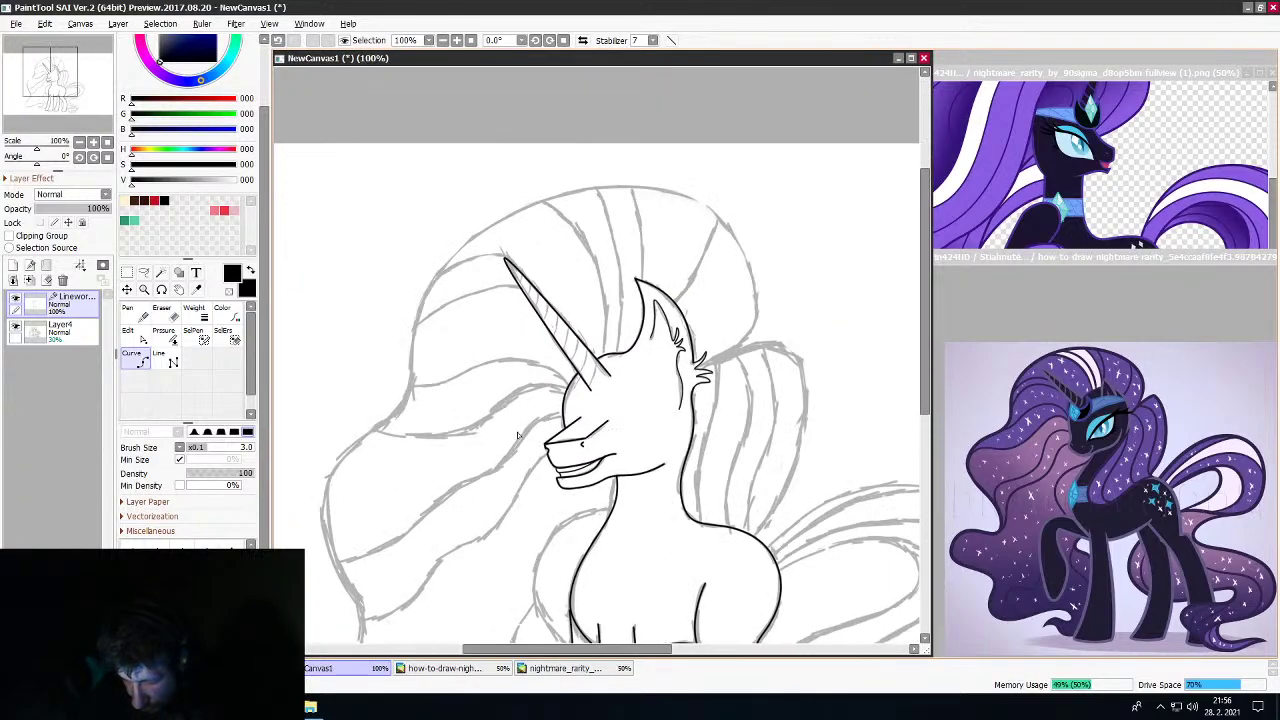
scroll(517, 434, "down", 7)
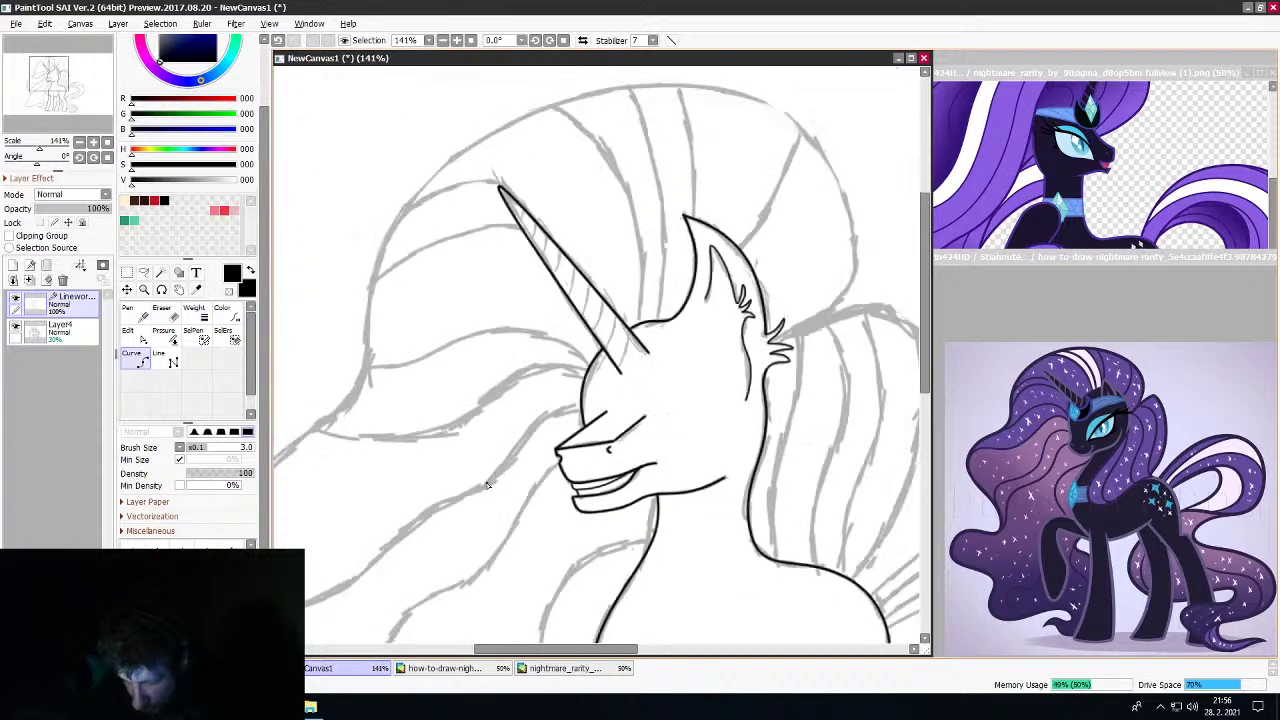
scroll(555, 393, "up", 3)
scroll(555, 393, "up", 4)
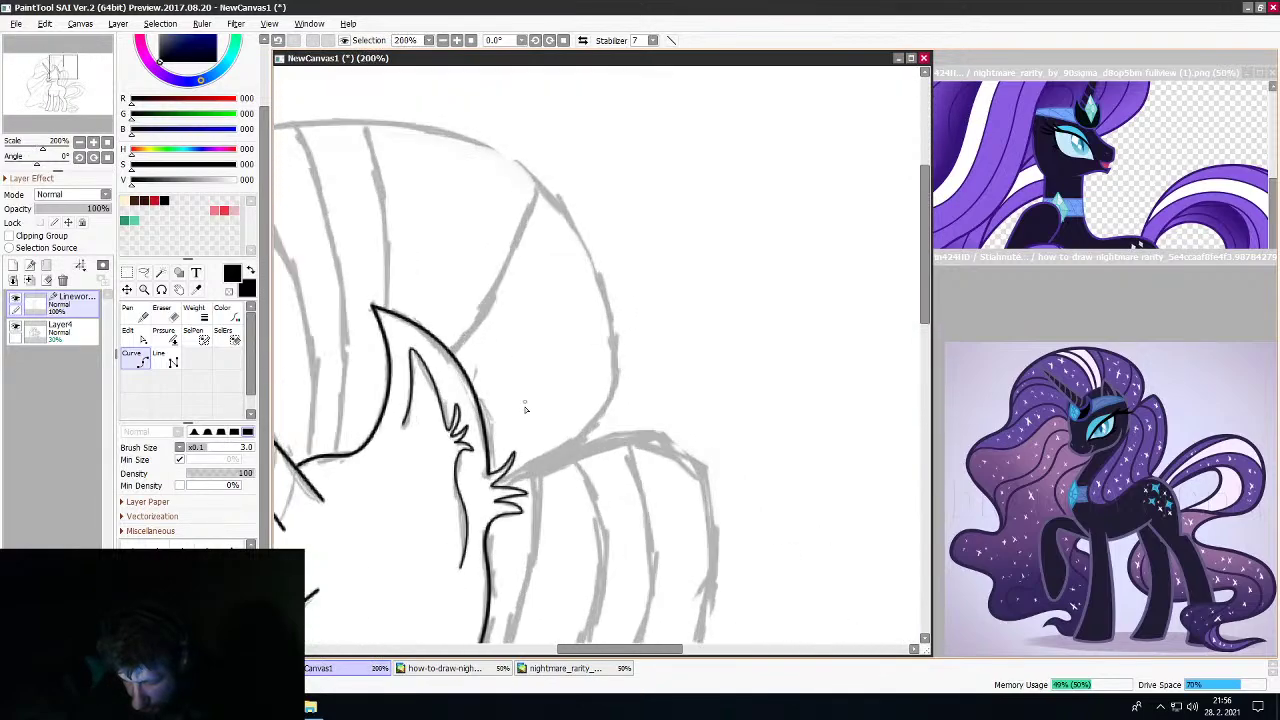
scroll(523, 323, "down", 3)
scroll(521, 400, "up", 2)
scroll(521, 467, "down", 3)
scroll(521, 467, "up", 3)
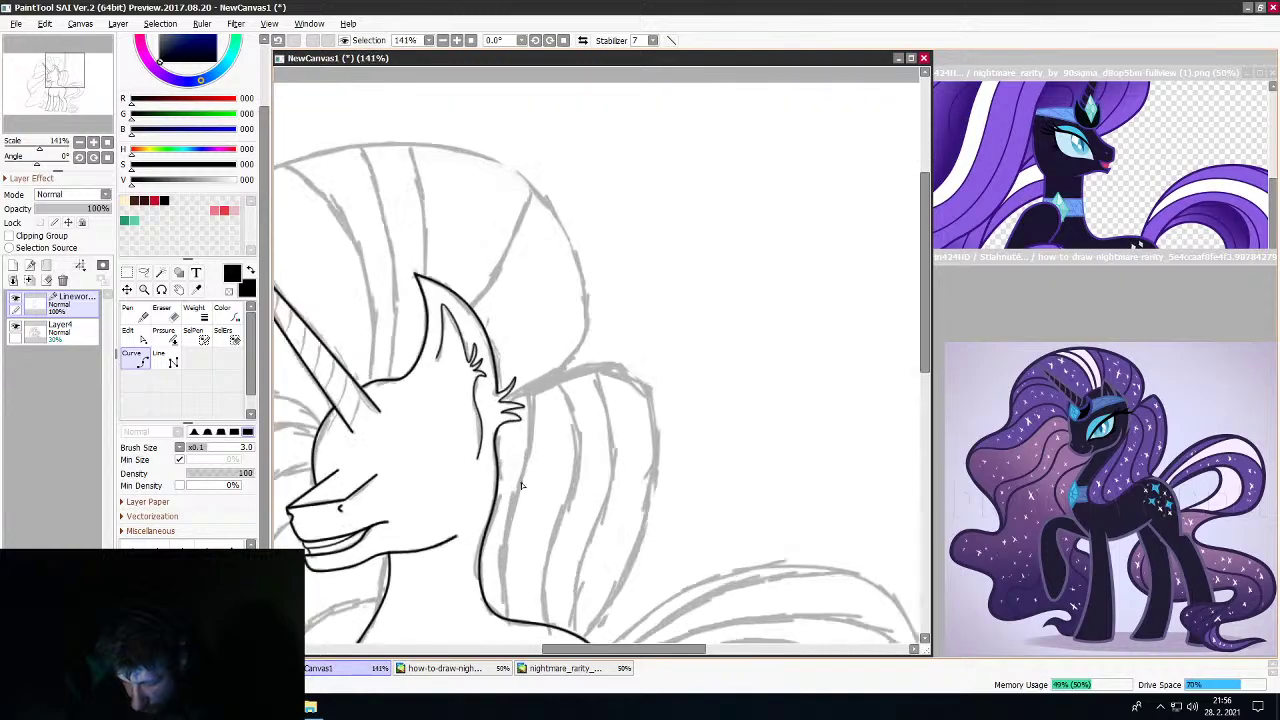
scroll(520, 490, "down", 2)
scroll(519, 510, "up", 3)
scroll(518, 537, "down", 3)
scroll(518, 537, "up", 2)
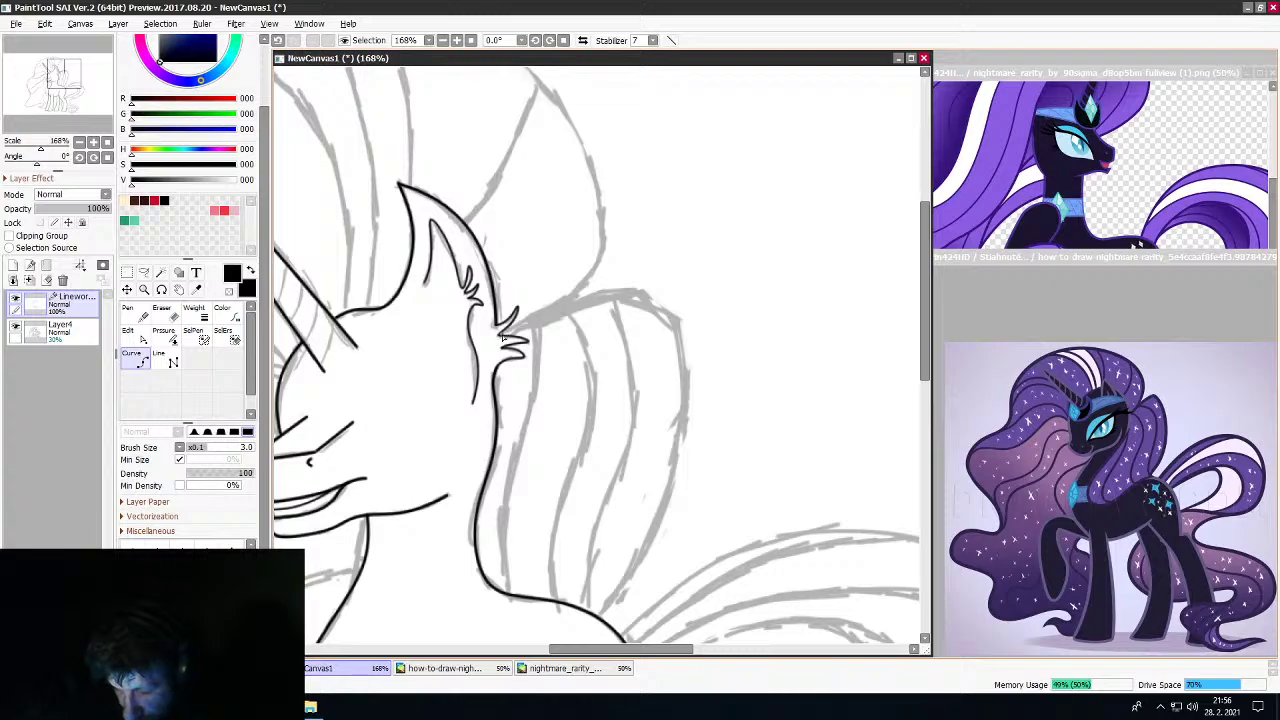
left_click_drag(503, 337, 565, 312)
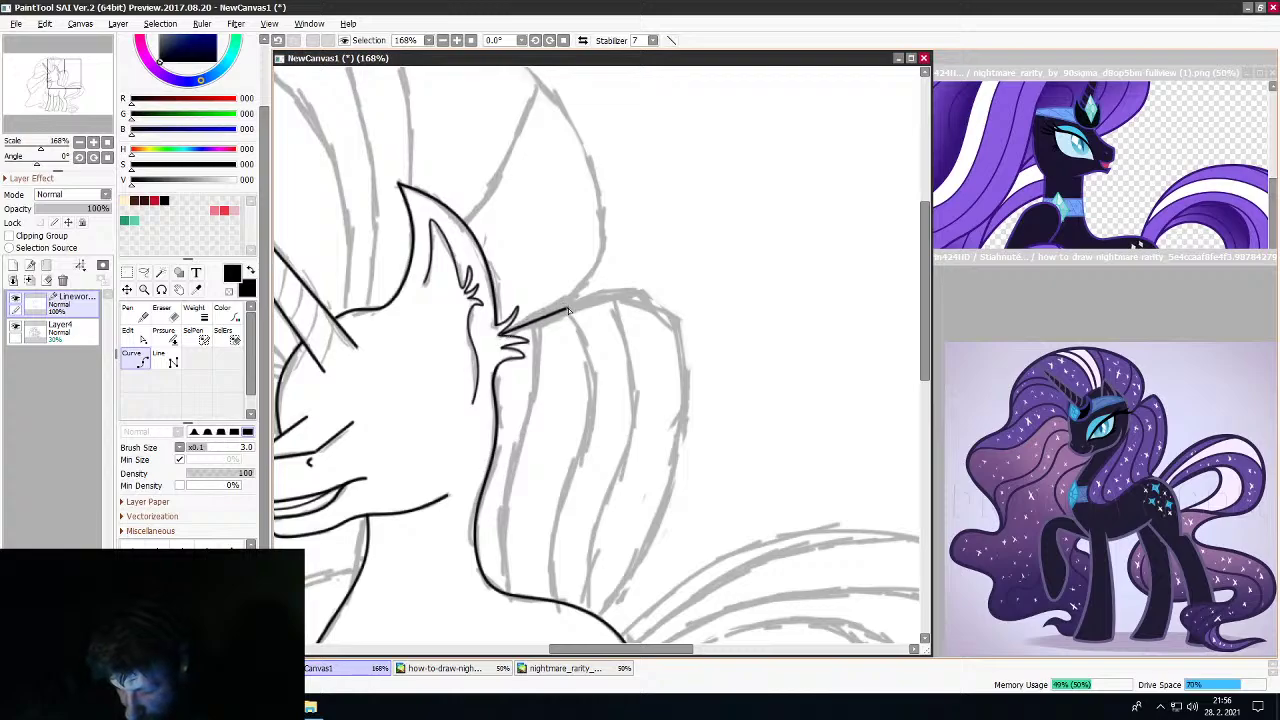
left_click(569, 307)
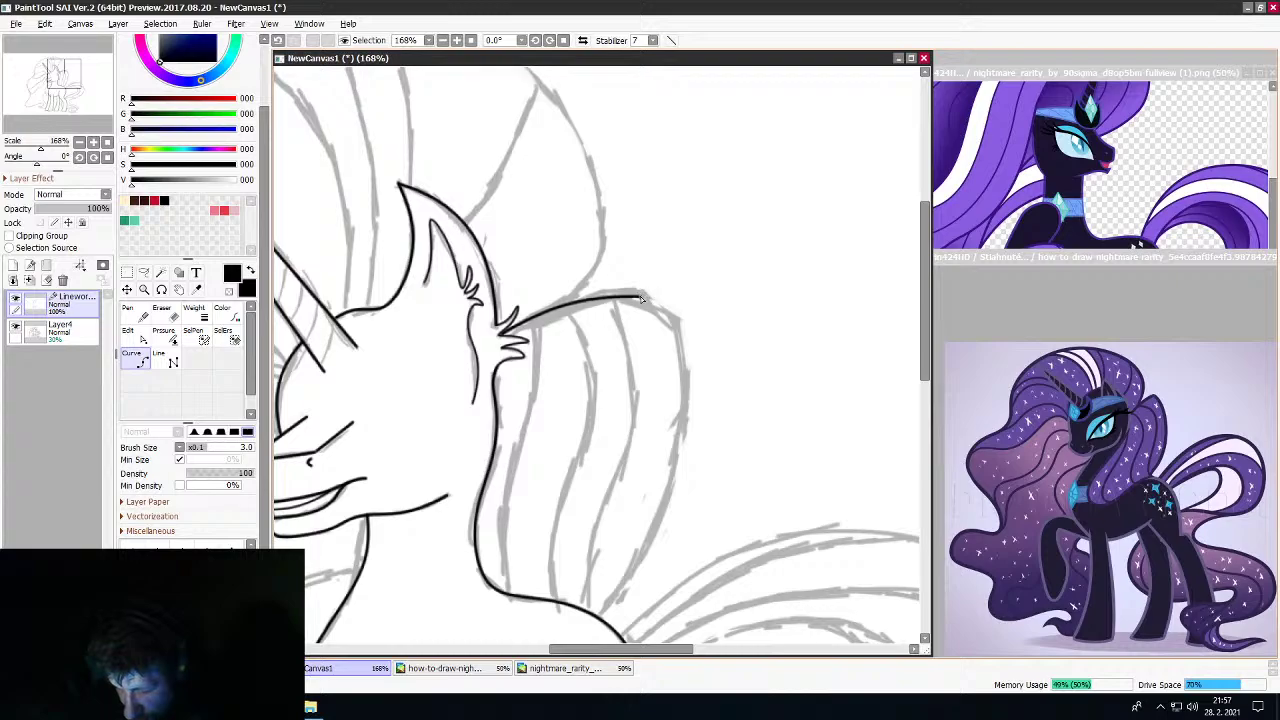
left_click(645, 298)
left_click(685, 342)
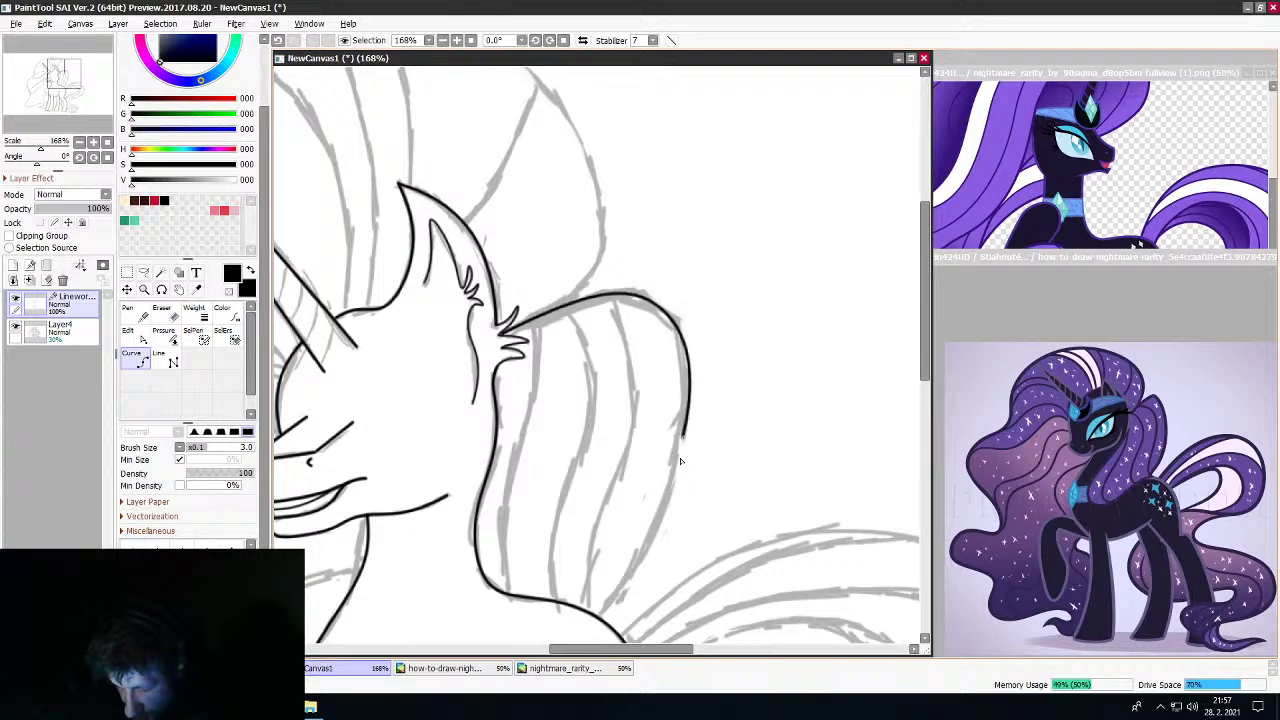
left_click_drag(661, 511, 598, 620)
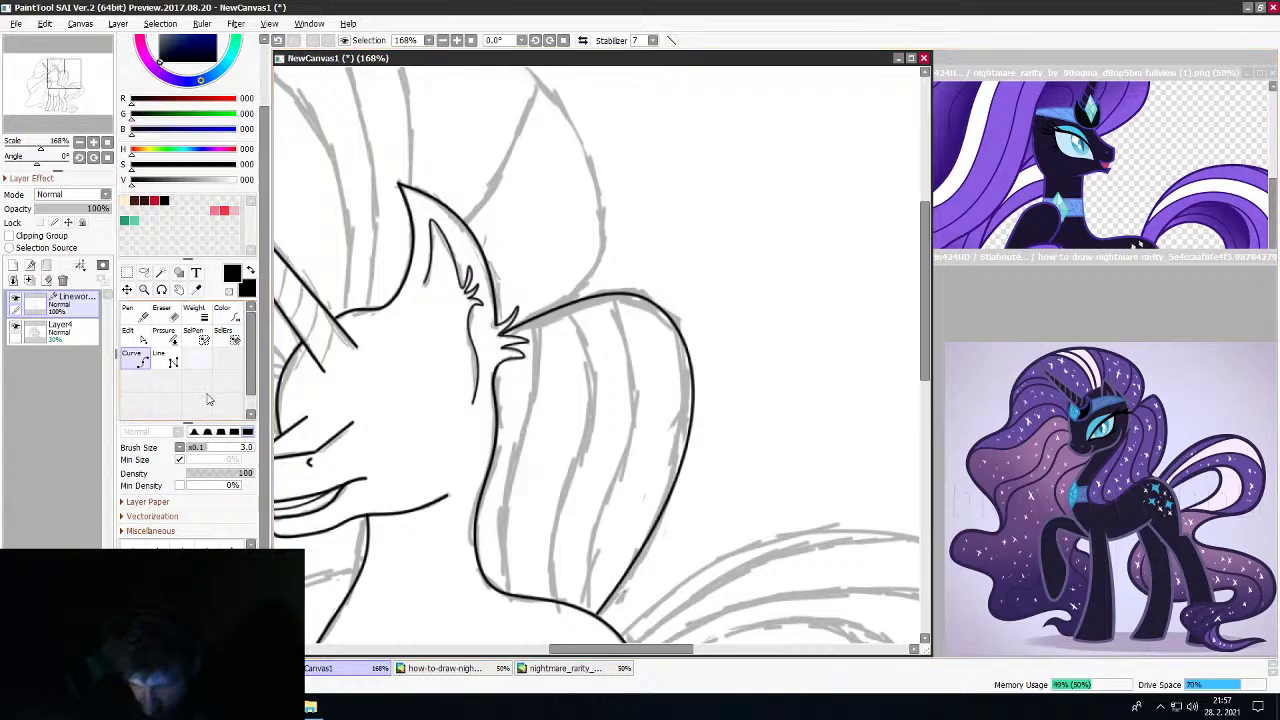
Set the curve brush size to 2.0 and trace the three inner strand lines of the mane section behind the neck
left_click(231, 546)
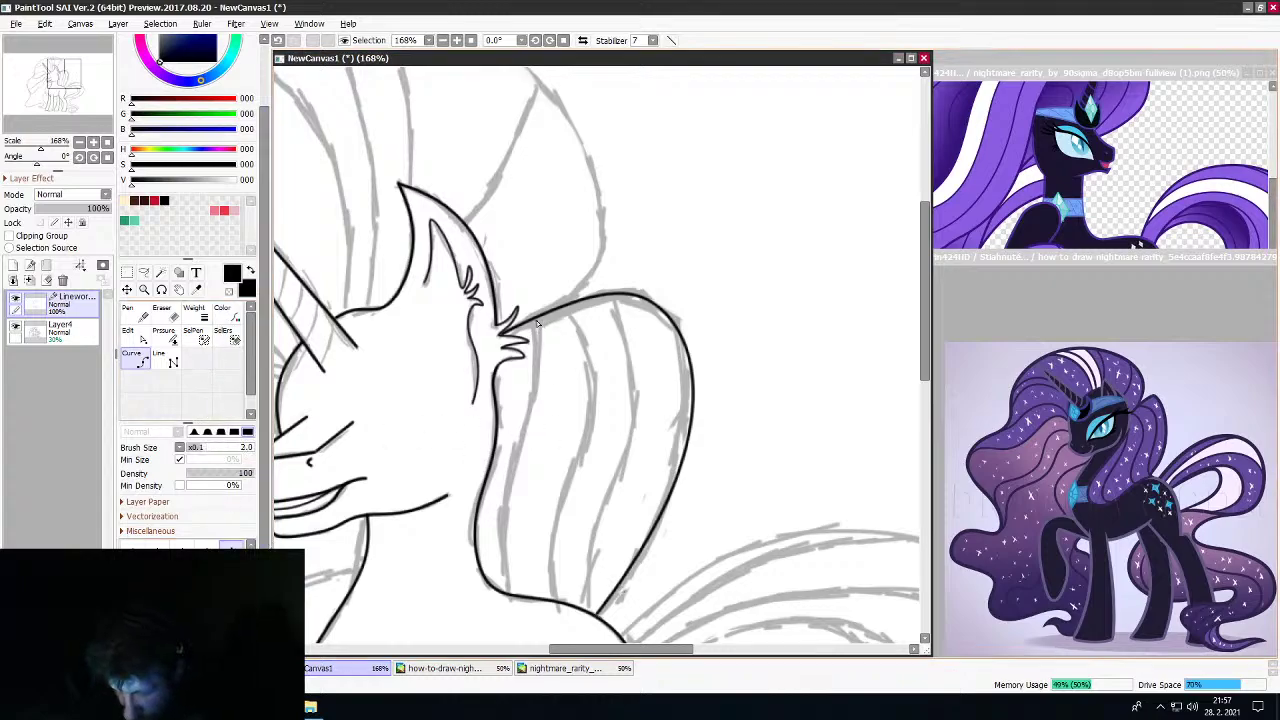
mouse_move(537, 368)
left_mouse_down()
mouse_move(514, 458)
mouse_move(510, 597)
left_mouse_up()
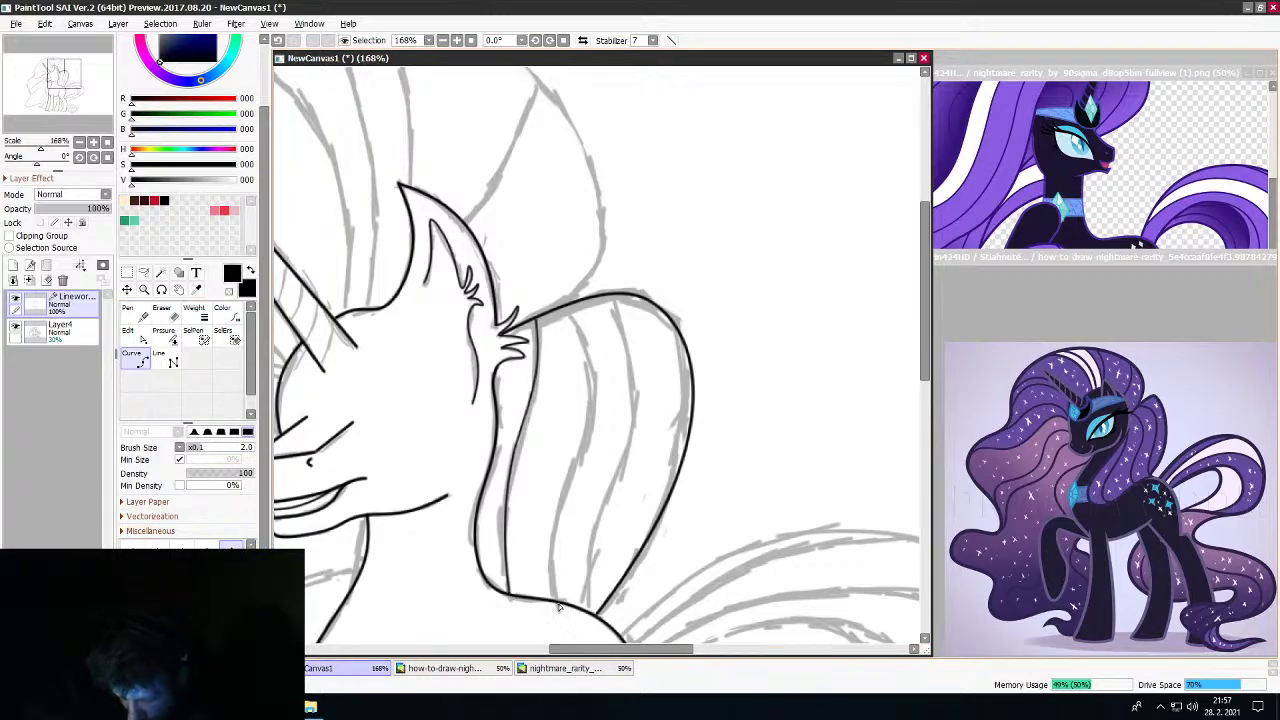
mouse_move(549, 555)
left_mouse_down()
mouse_move(590, 375)
mouse_move(594, 385)
mouse_move(565, 307)
mouse_move(615, 310)
mouse_move(612, 298)
mouse_move(640, 364)
mouse_move(638, 412)
mouse_move(632, 458)
mouse_move(597, 523)
mouse_move(592, 617)
left_mouse_up()
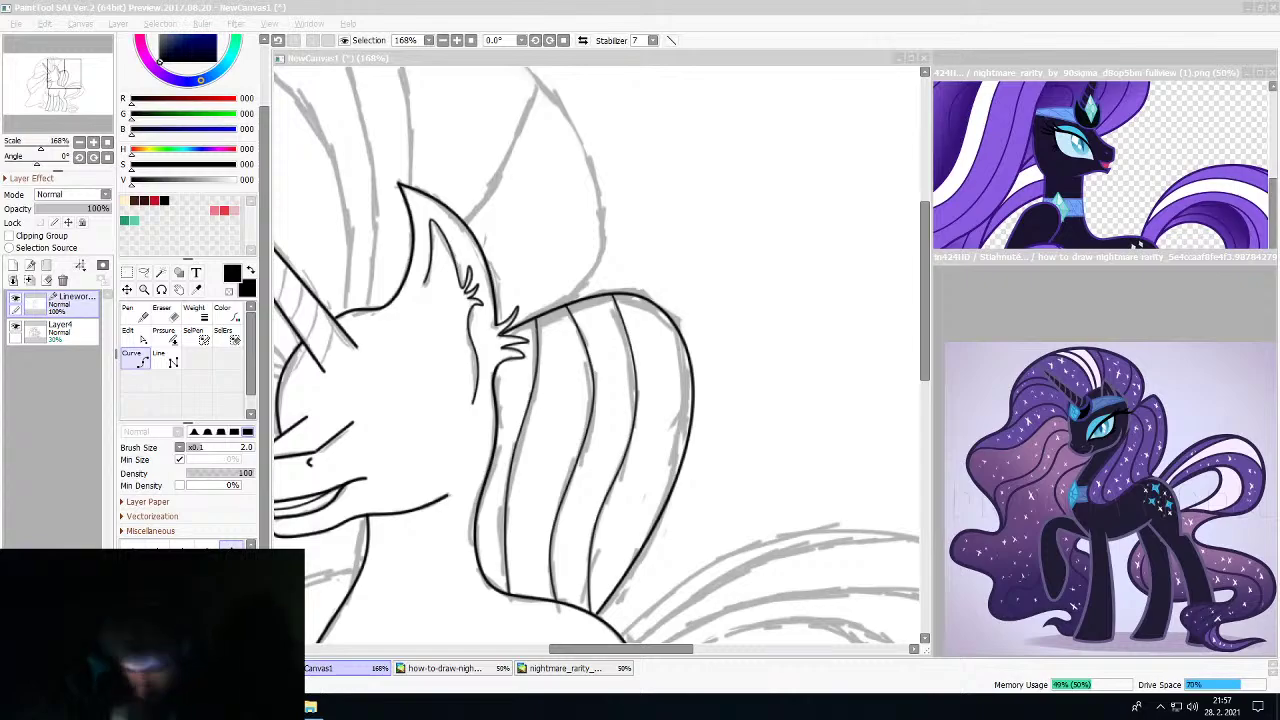
Examine the whole drawing, comparing the inked body and head with the mane and tail still in grey sketch
scroll(452, 518, "down", 5)
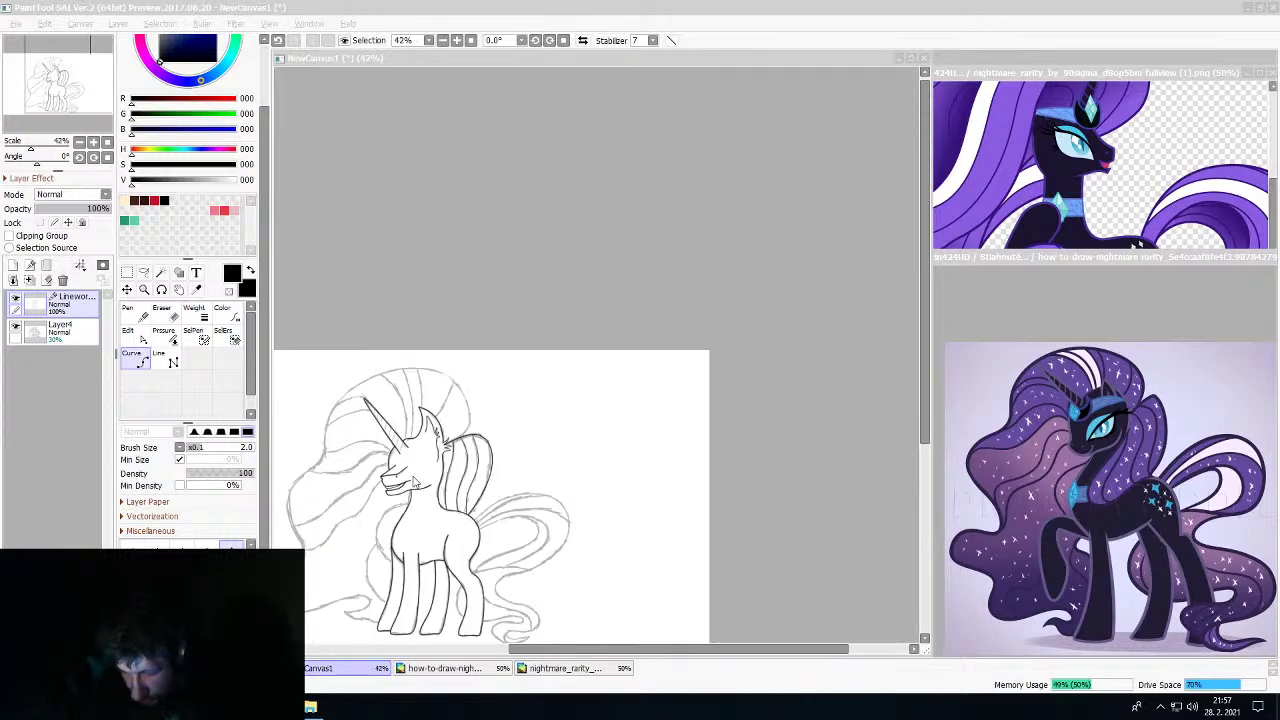
scroll(335, 546, "up", 1)
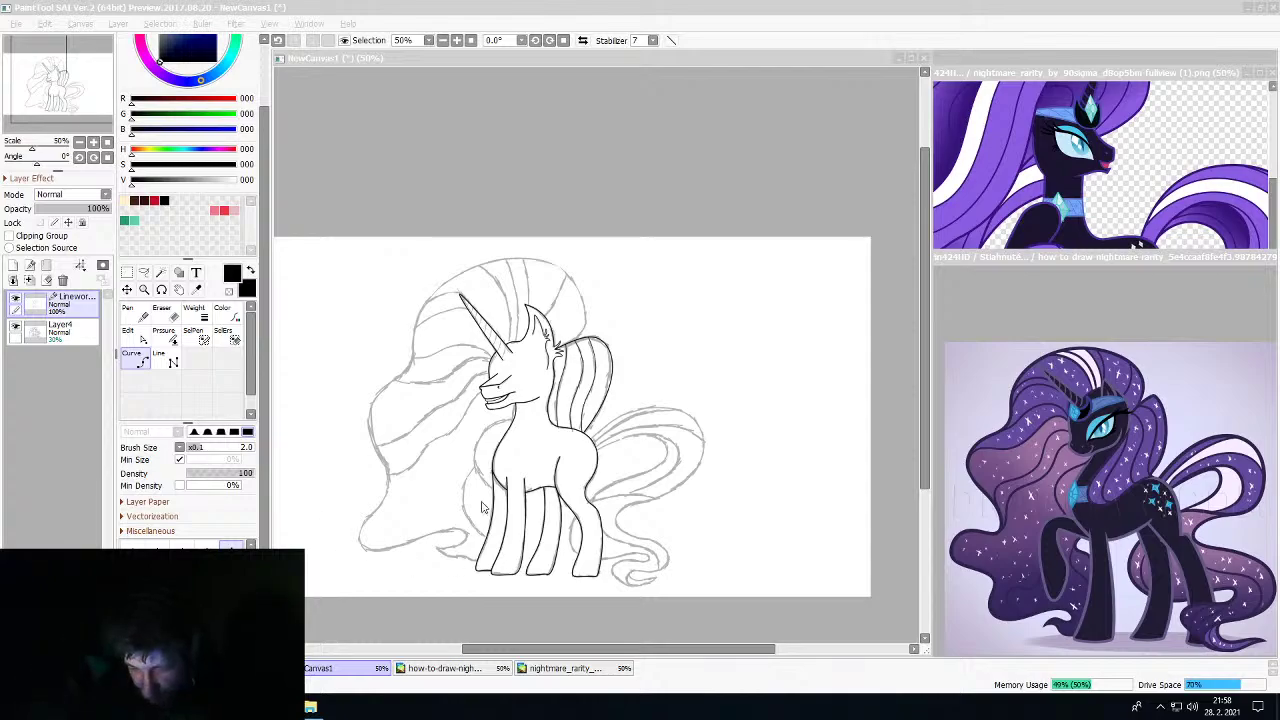
scroll(481, 507, "down", 1)
scroll(470, 512, "up", 4)
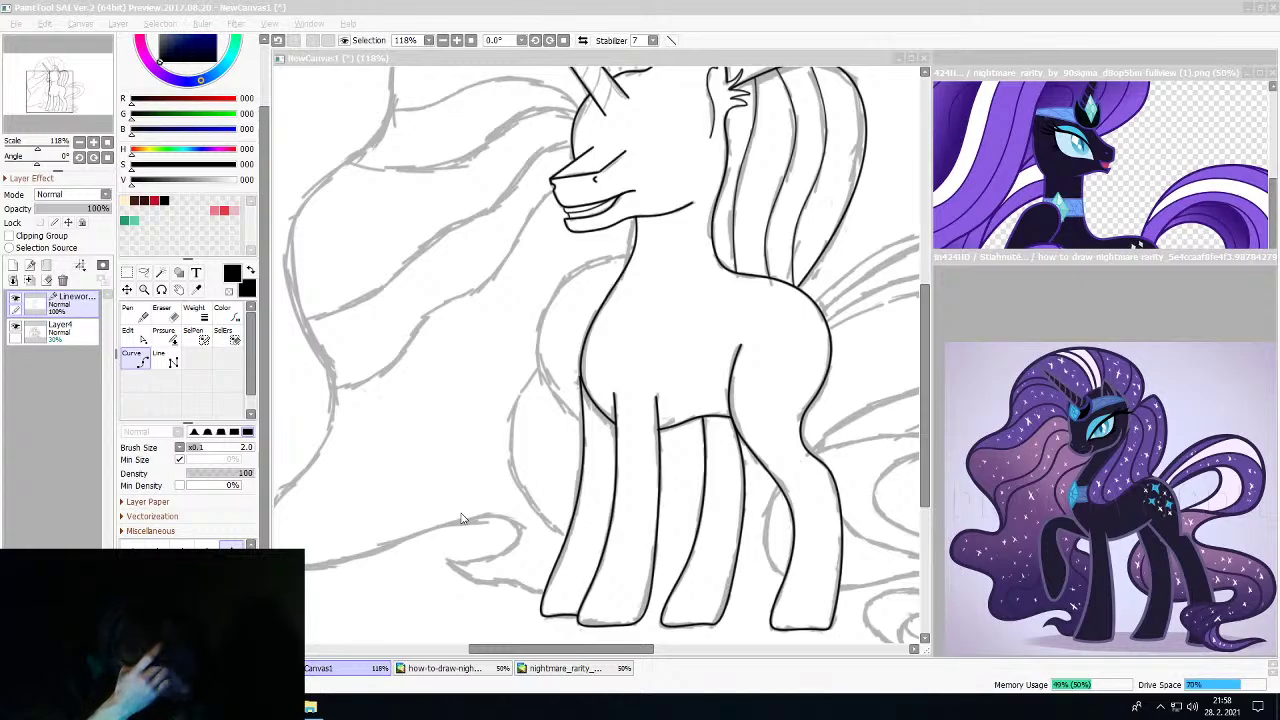
scroll(515, 485, "down", 2)
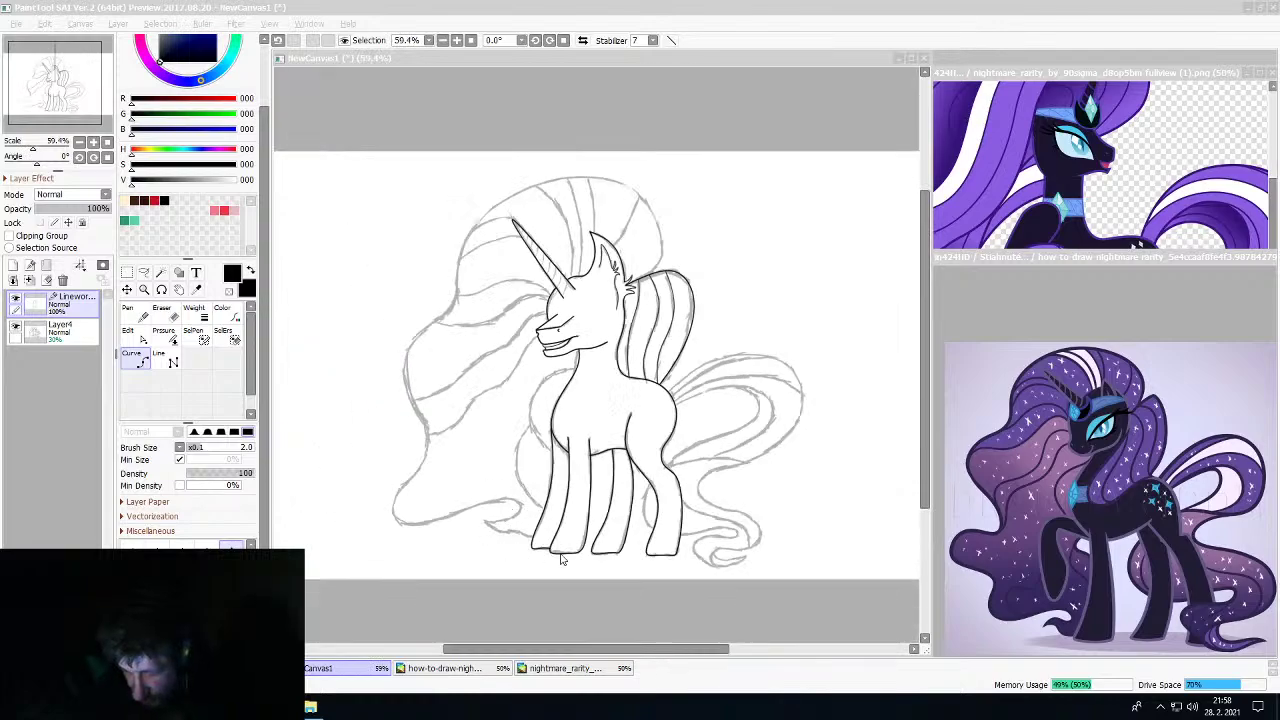
scroll(640, 548, "down", 1)
scroll(690, 540, "up", 4)
scroll(710, 560, "down", 3)
Set the curve brush size to 3.0 and trace the tail's lower outline from its curled tip around both bends to the hind leg
scroll(728, 583, "up", 4)
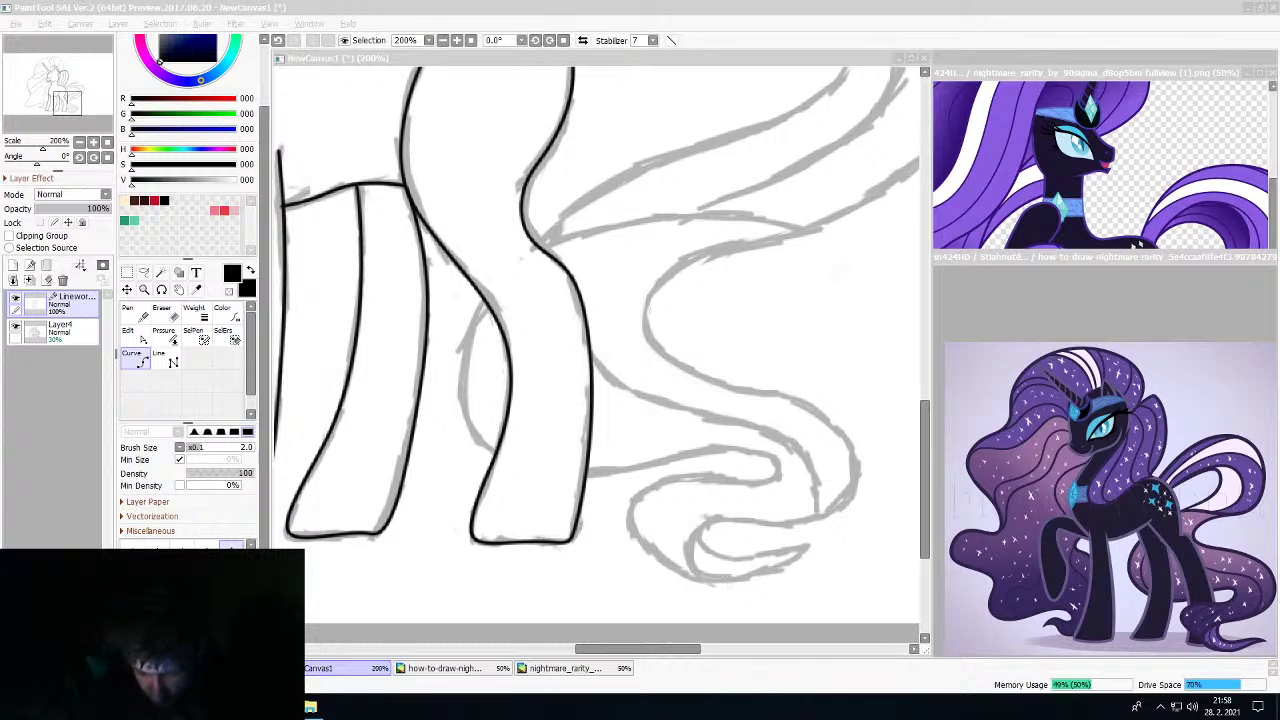
left_click(771, 550)
key("bracketright")
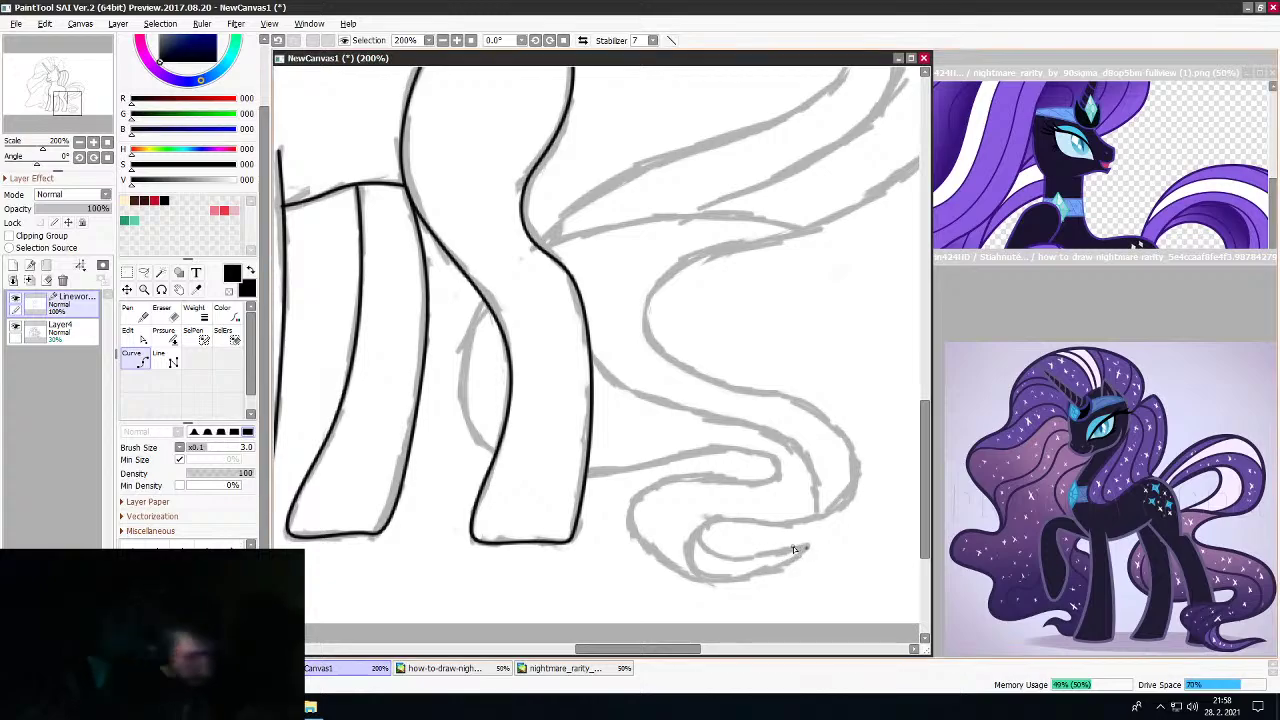
key("ctrl")
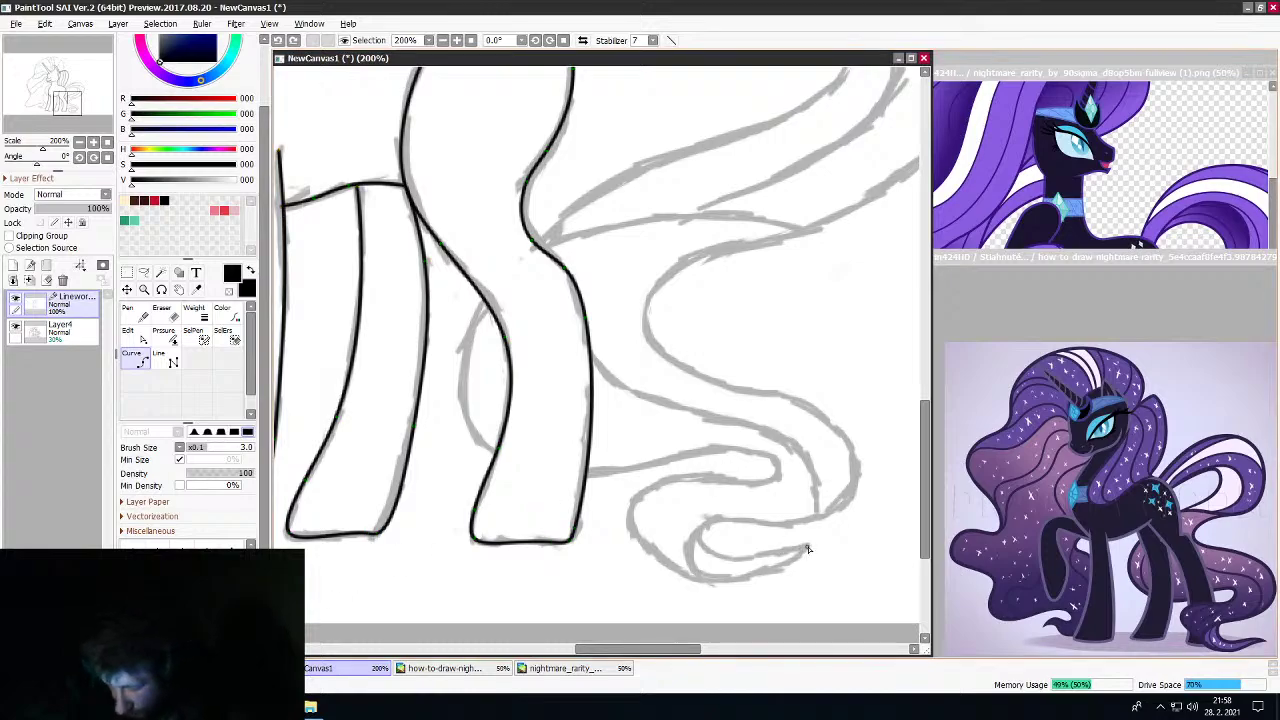
mouse_move(786, 566)
left_mouse_down()
mouse_move(721, 584)
mouse_move(636, 550)
left_mouse_up()
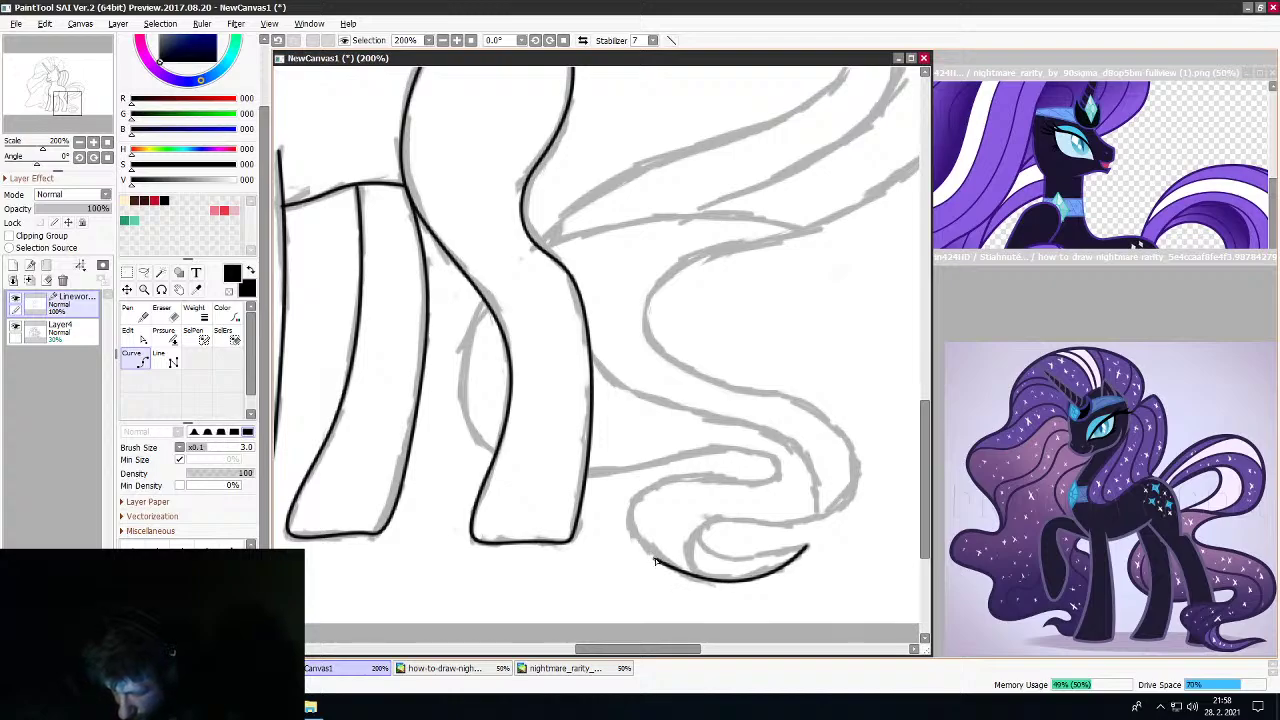
left_click(655, 561)
left_click(629, 522)
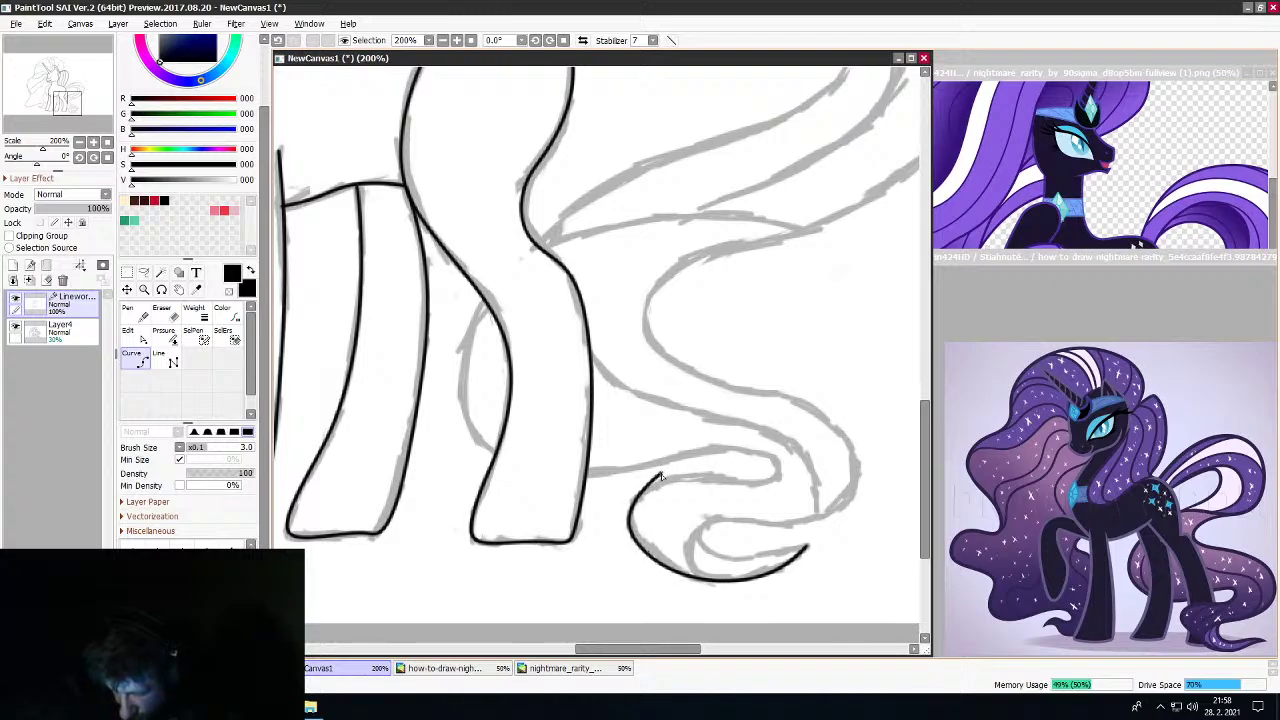
left_click(717, 479)
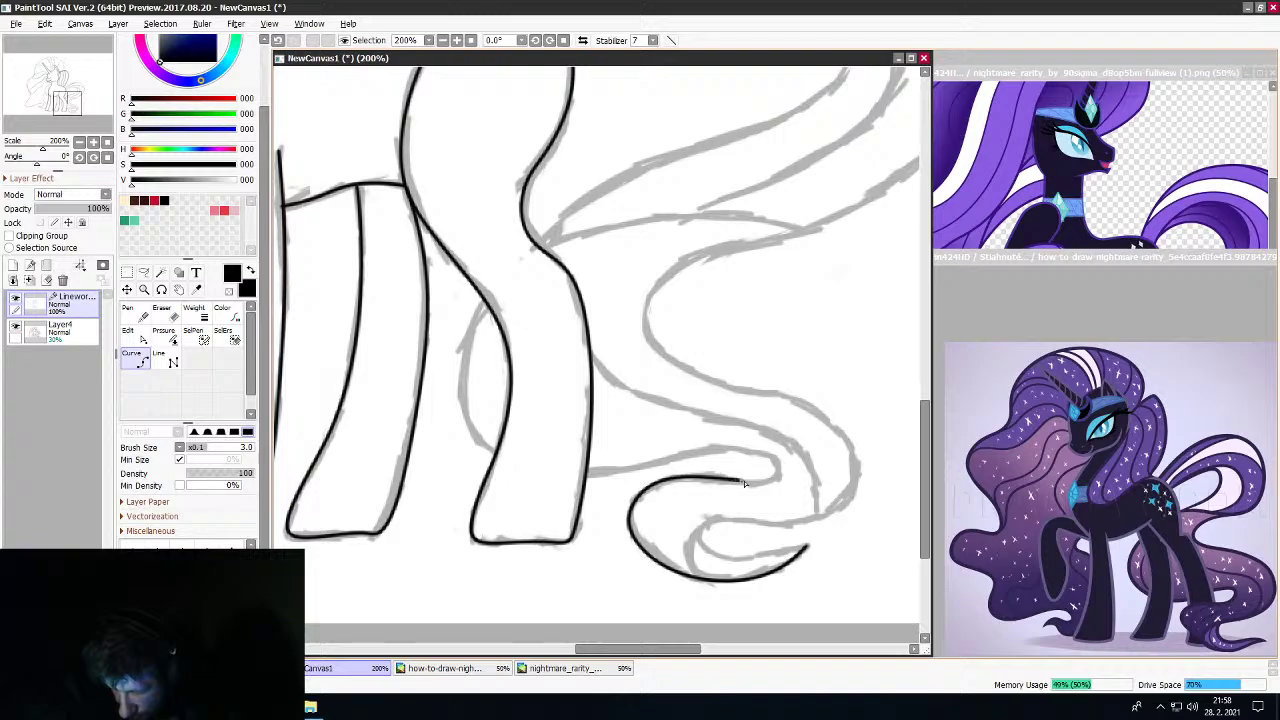
left_click(765, 484)
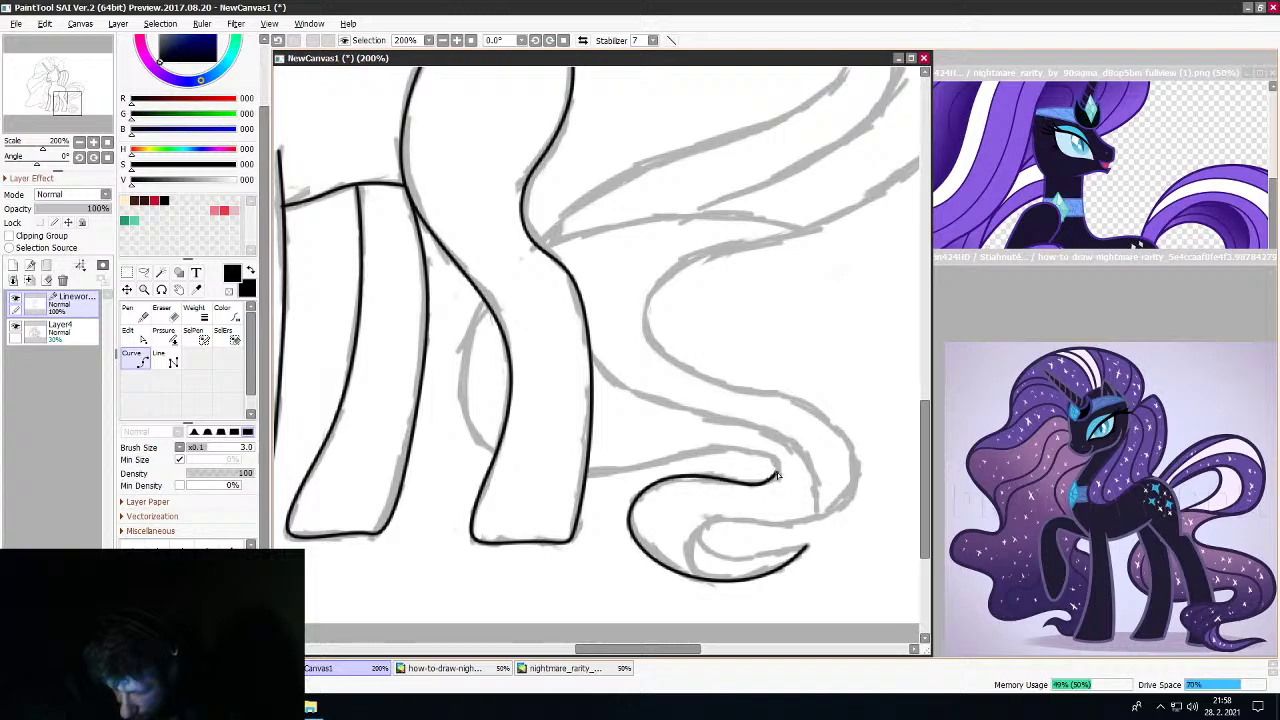
left_click(696, 452)
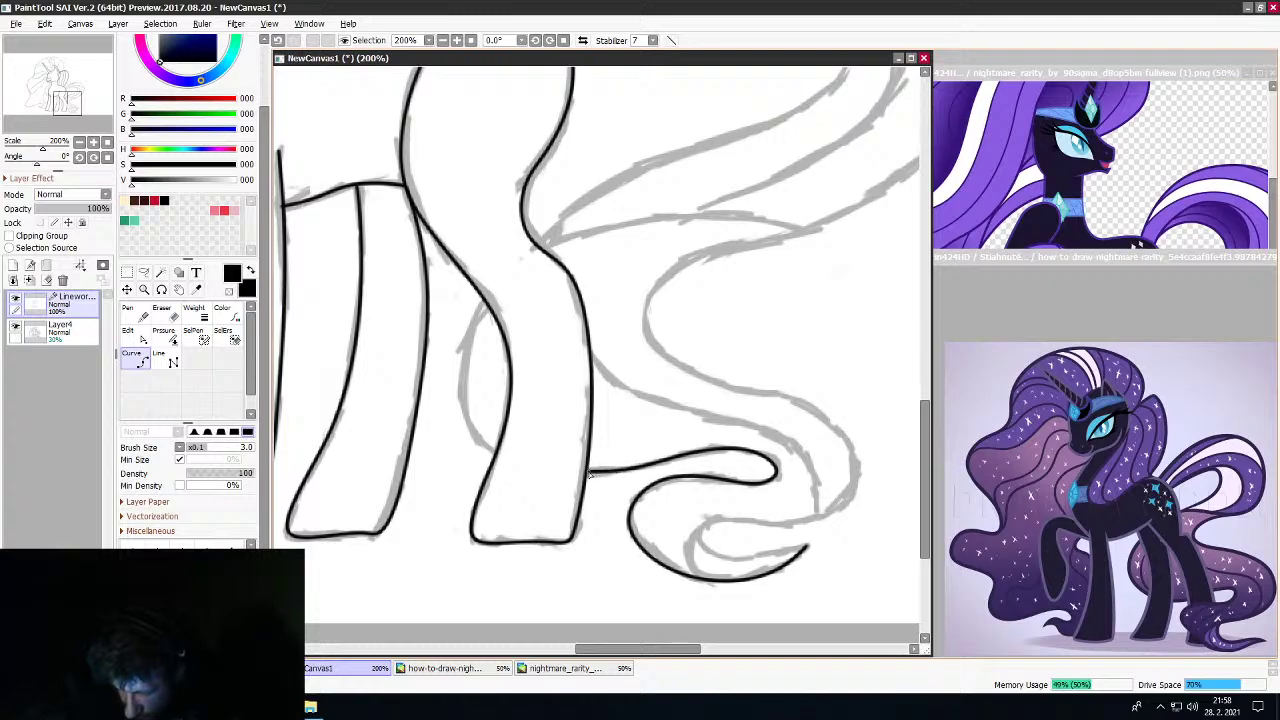
double_click(589, 473)
Trace the upper edge of the tail's curled tip from its point around the inner bend to the tail's outer side
scroll(614, 459, "down", 3)
scroll(709, 506, "up", 2)
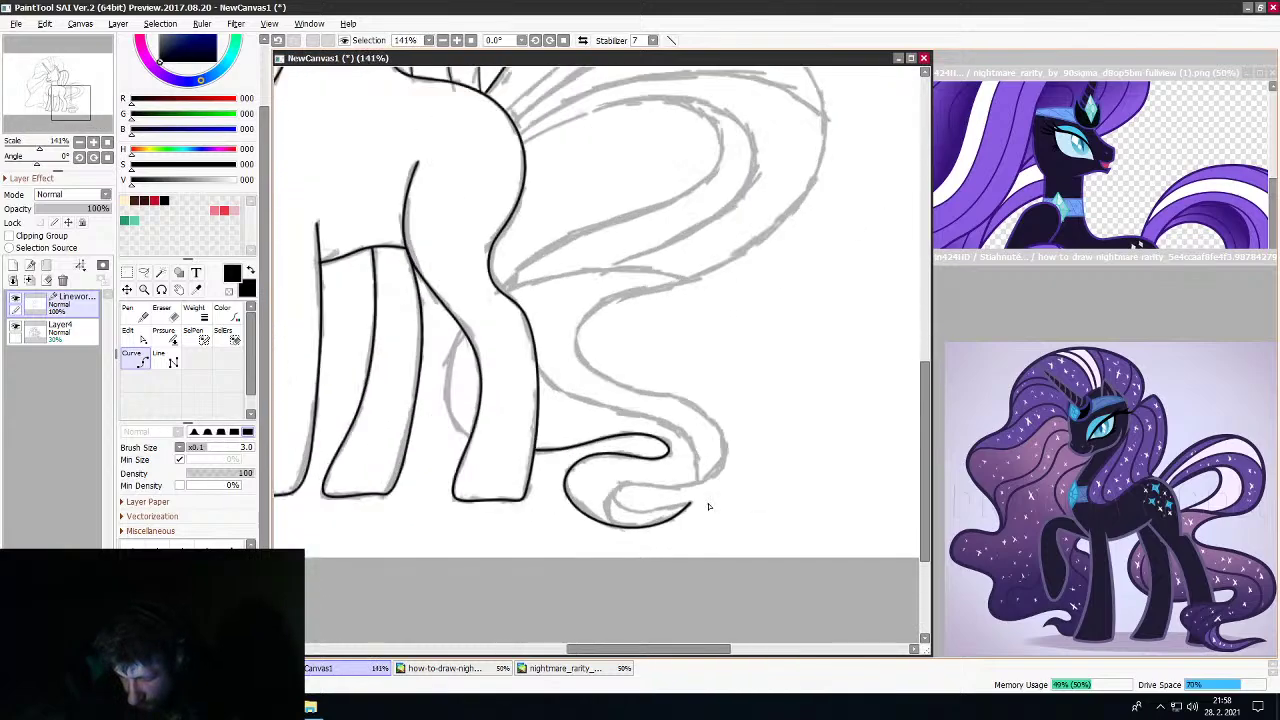
scroll(707, 506, "up", 4)
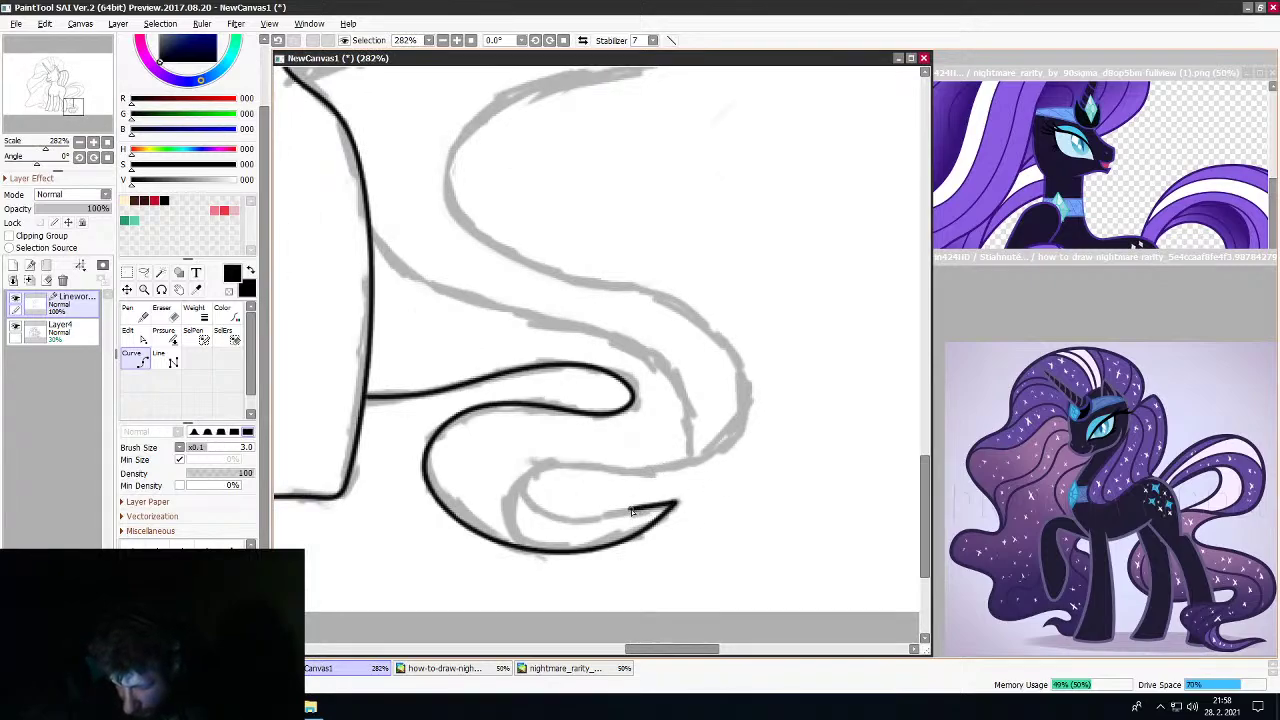
left_click(583, 520)
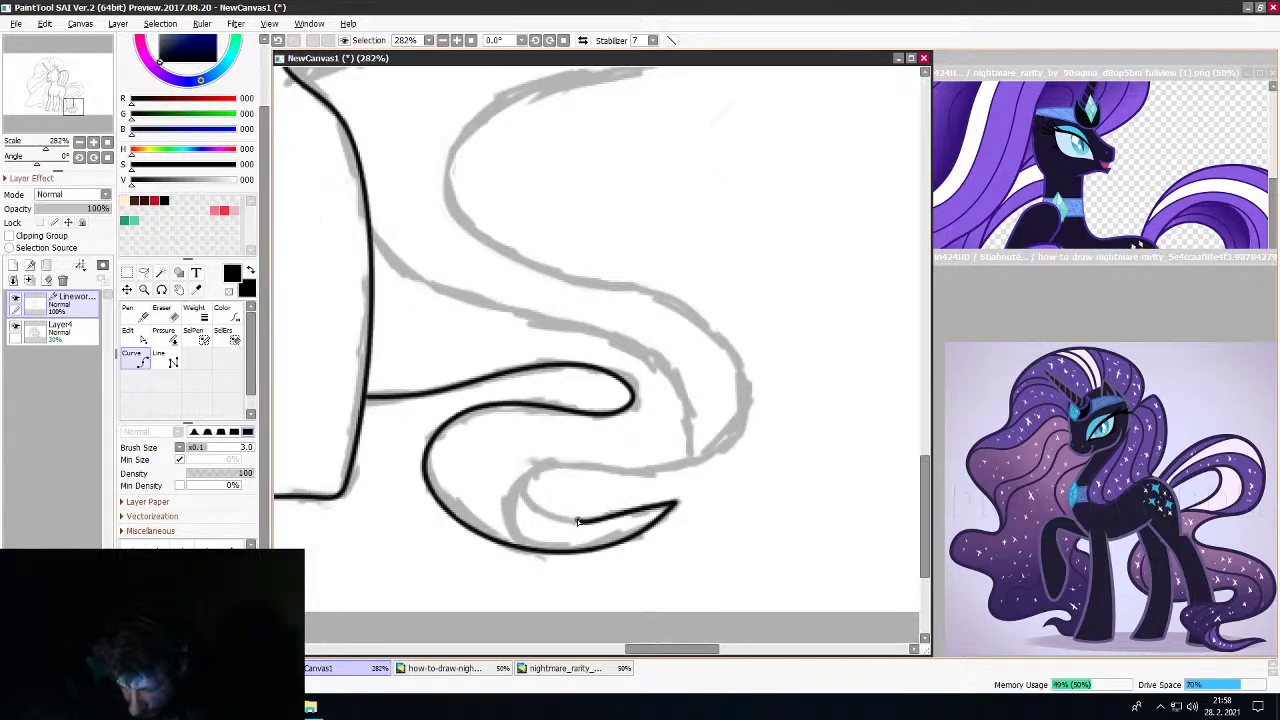
left_click(530, 480)
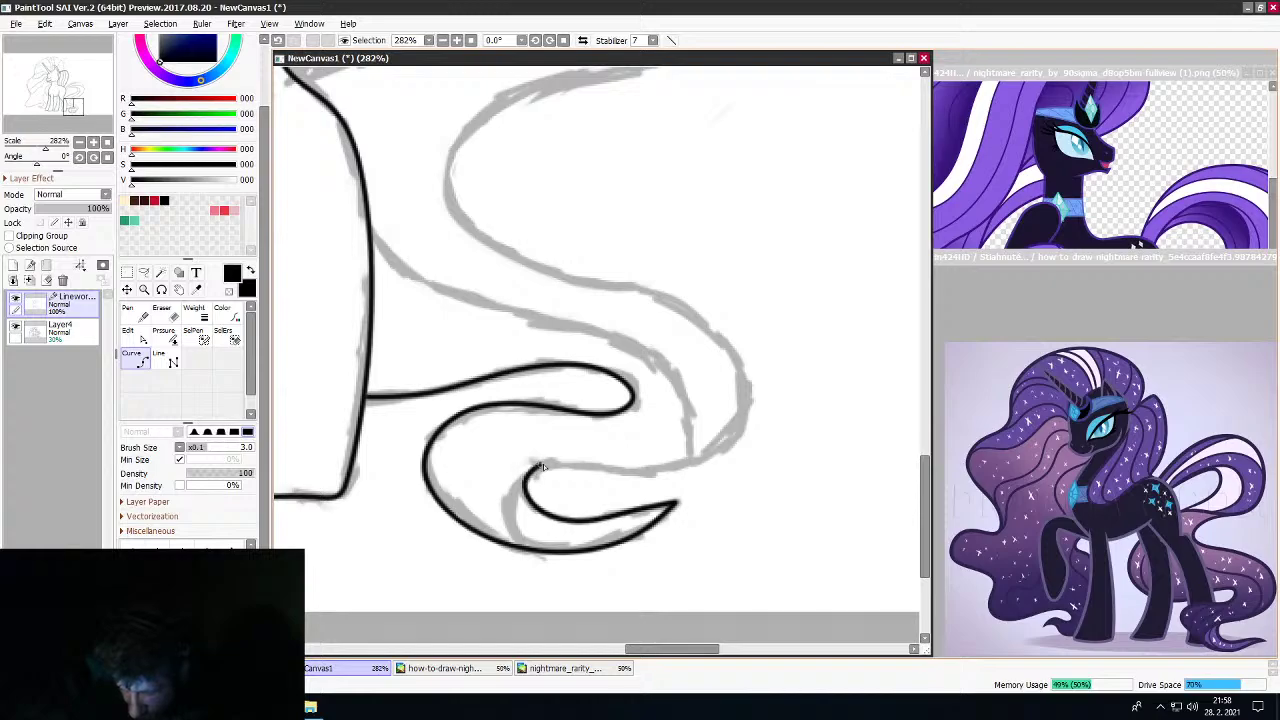
left_click(640, 471)
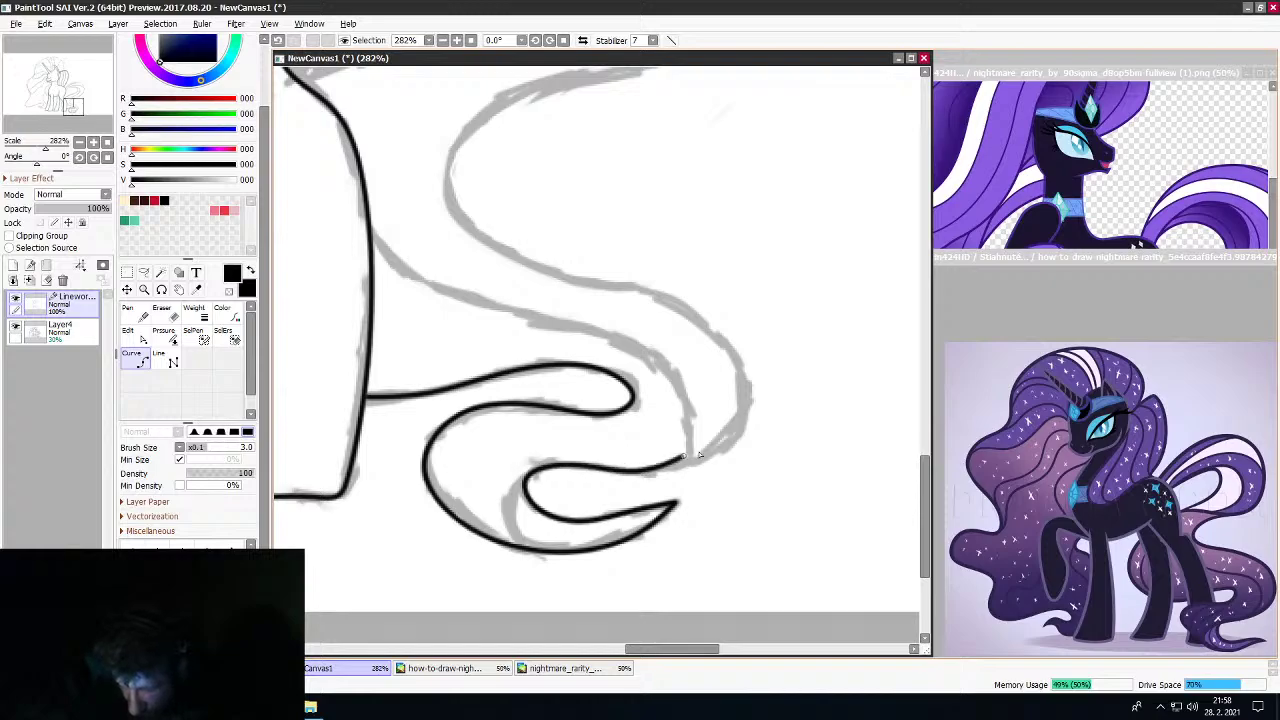
left_click(733, 435)
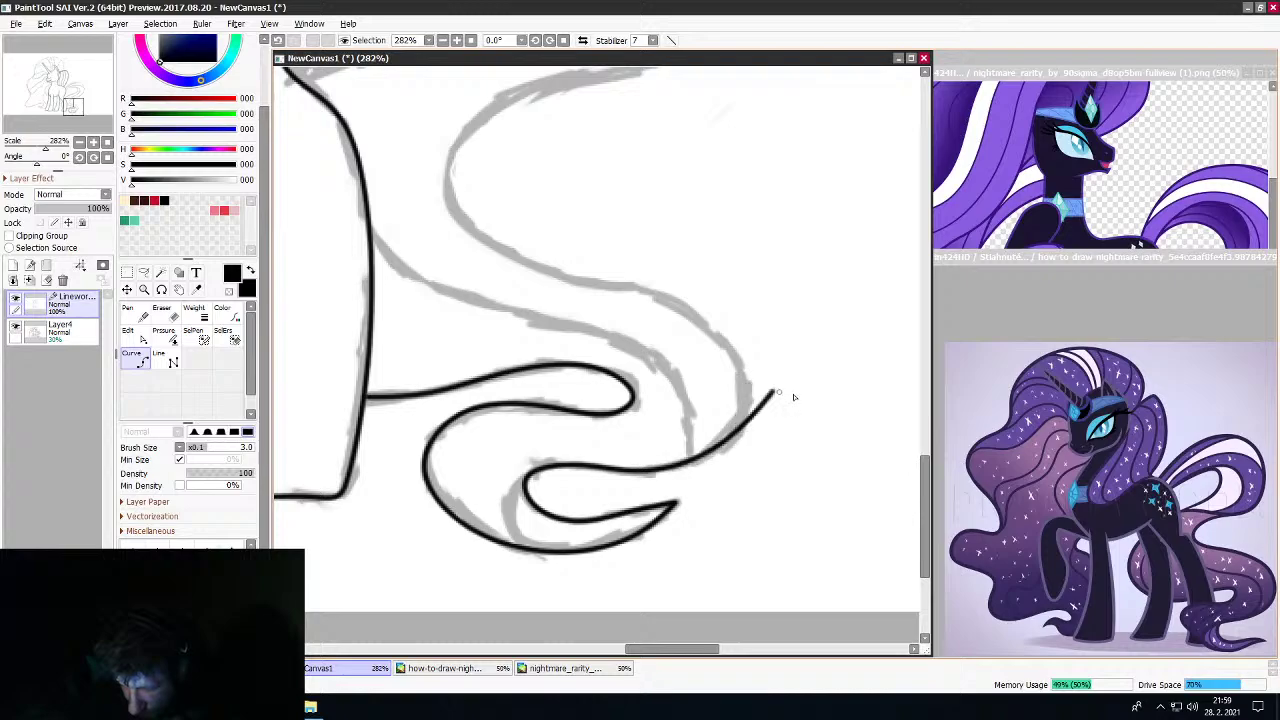
Continue the tail's outer contour up through the S-bend and around the large rounded top to the rump
left_click_drag(925, 471, 925, 431)
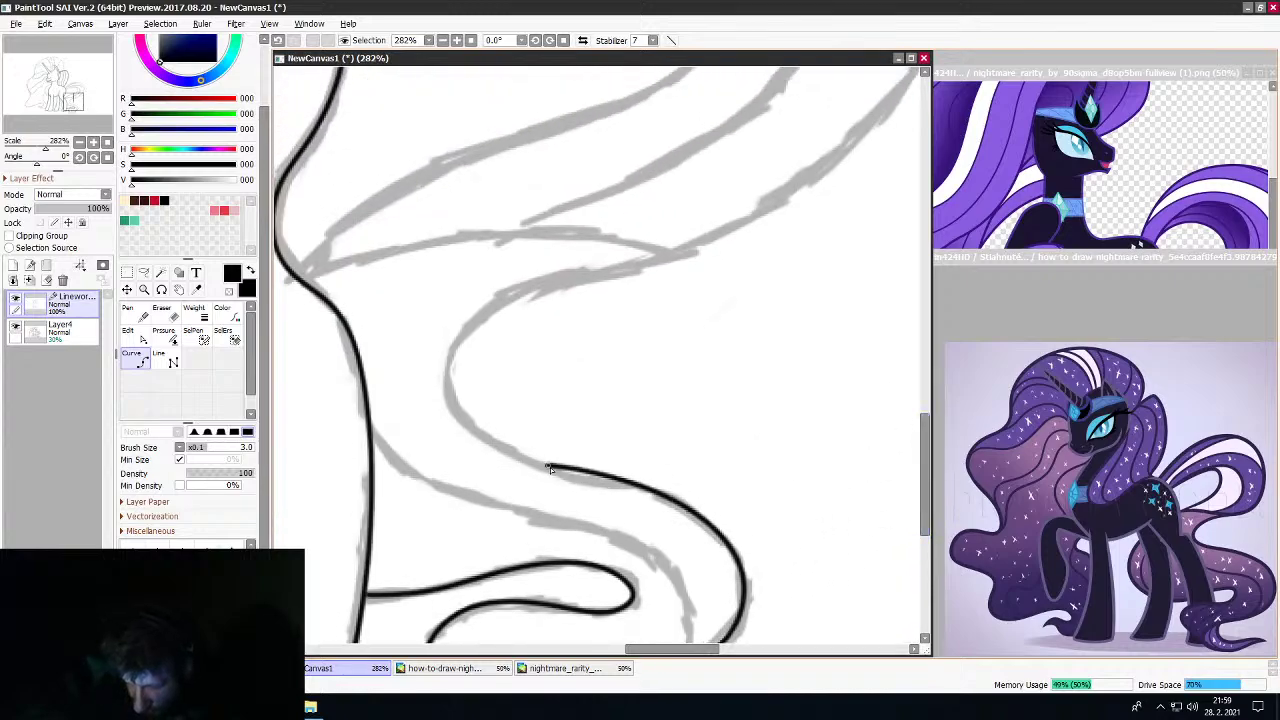
left_click(464, 419)
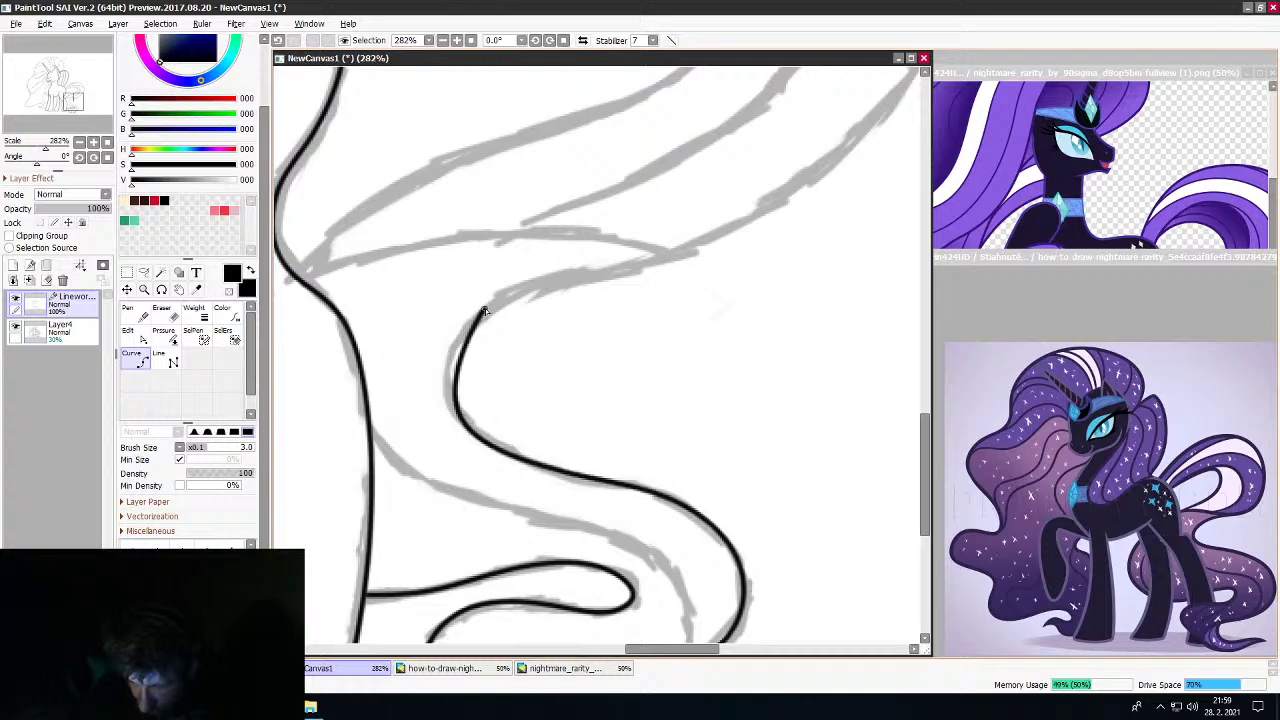
left_click(467, 330)
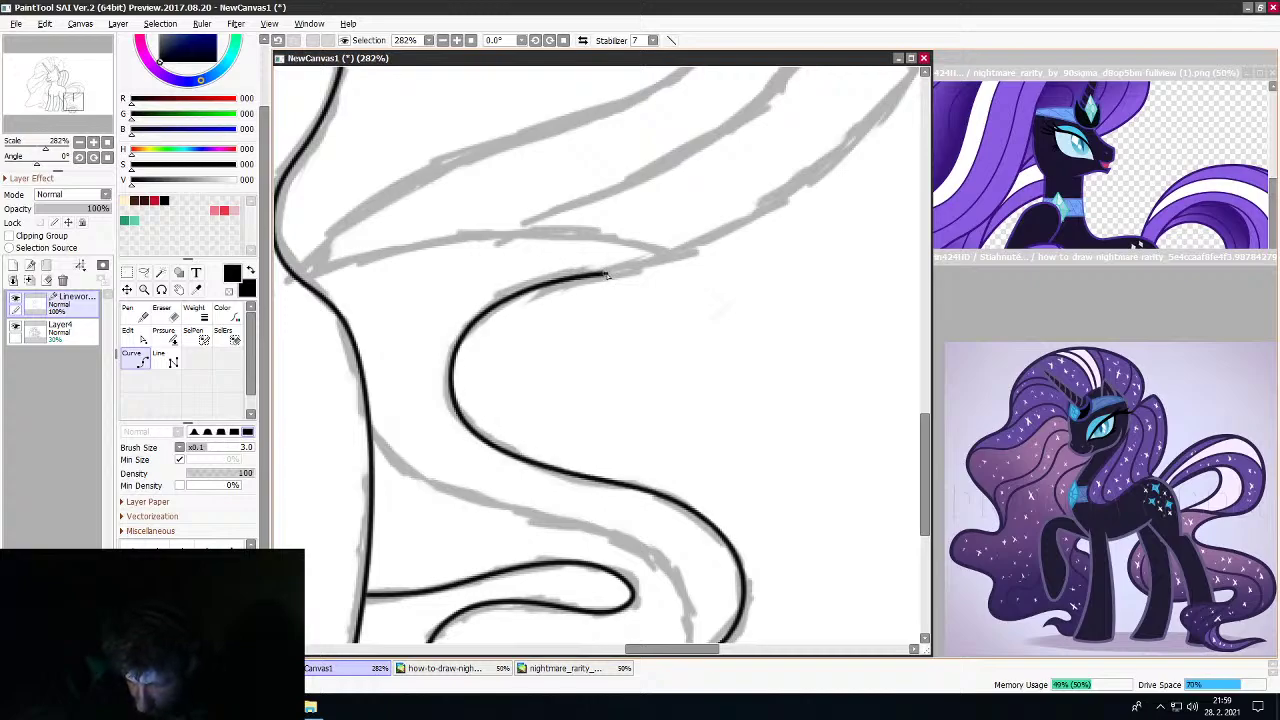
left_click(790, 203)
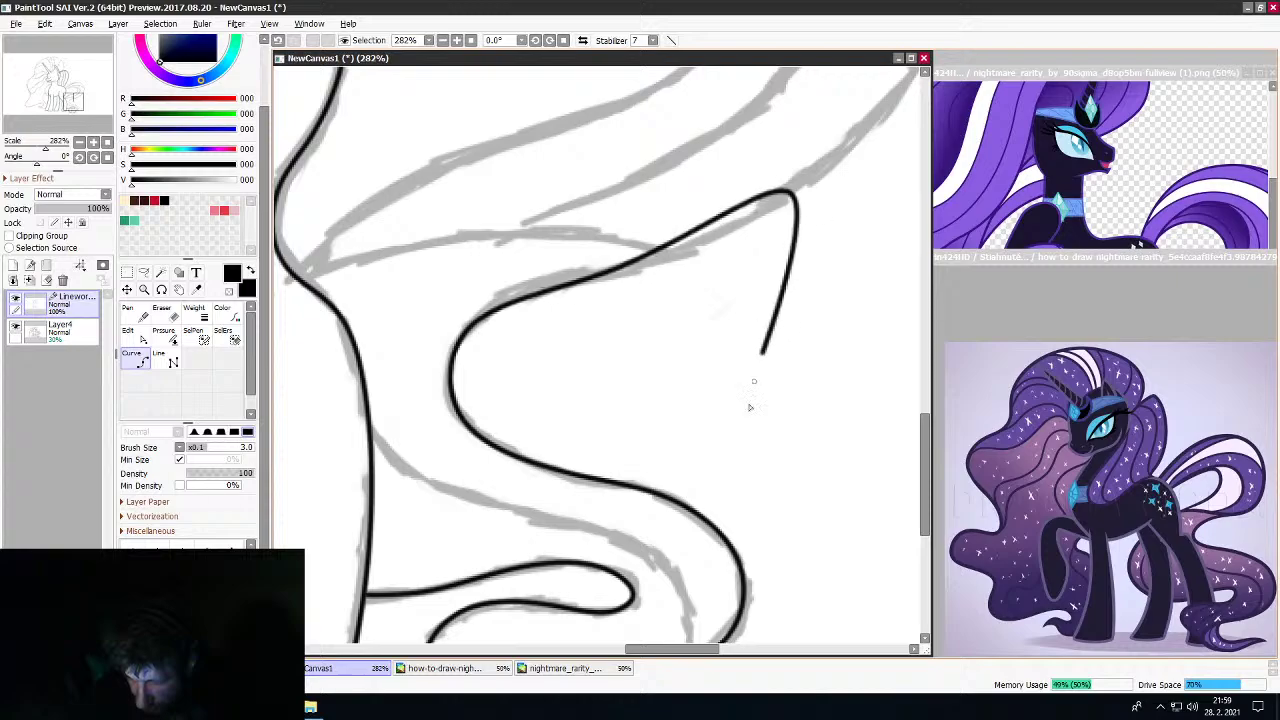
left_click_drag(713, 648, 762, 648)
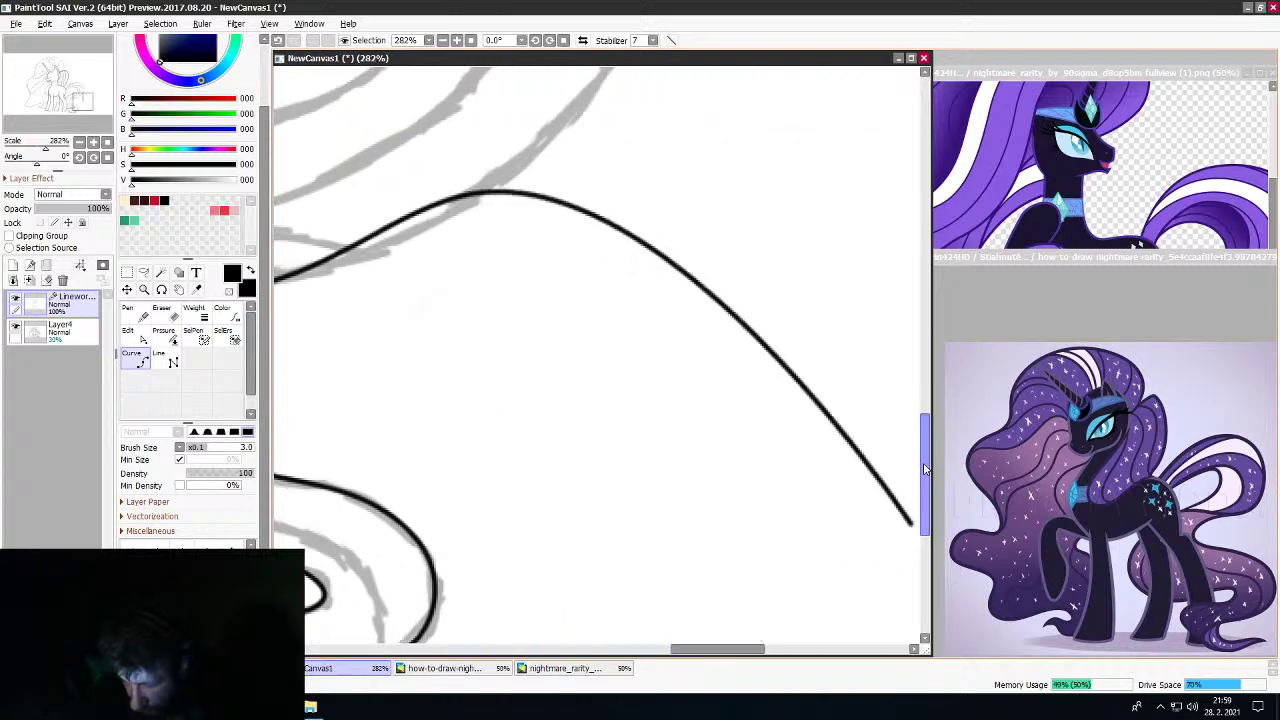
left_click_drag(925, 465, 916, 386)
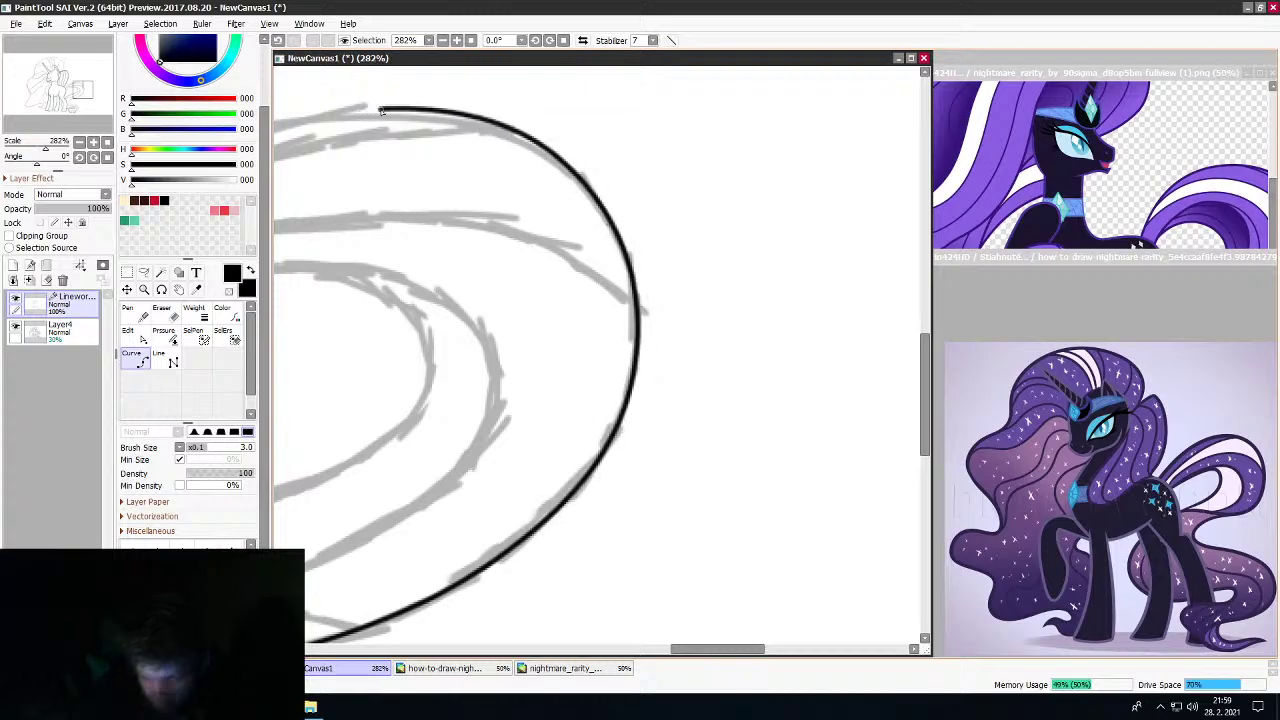
left_click_drag(714, 650, 657, 650)
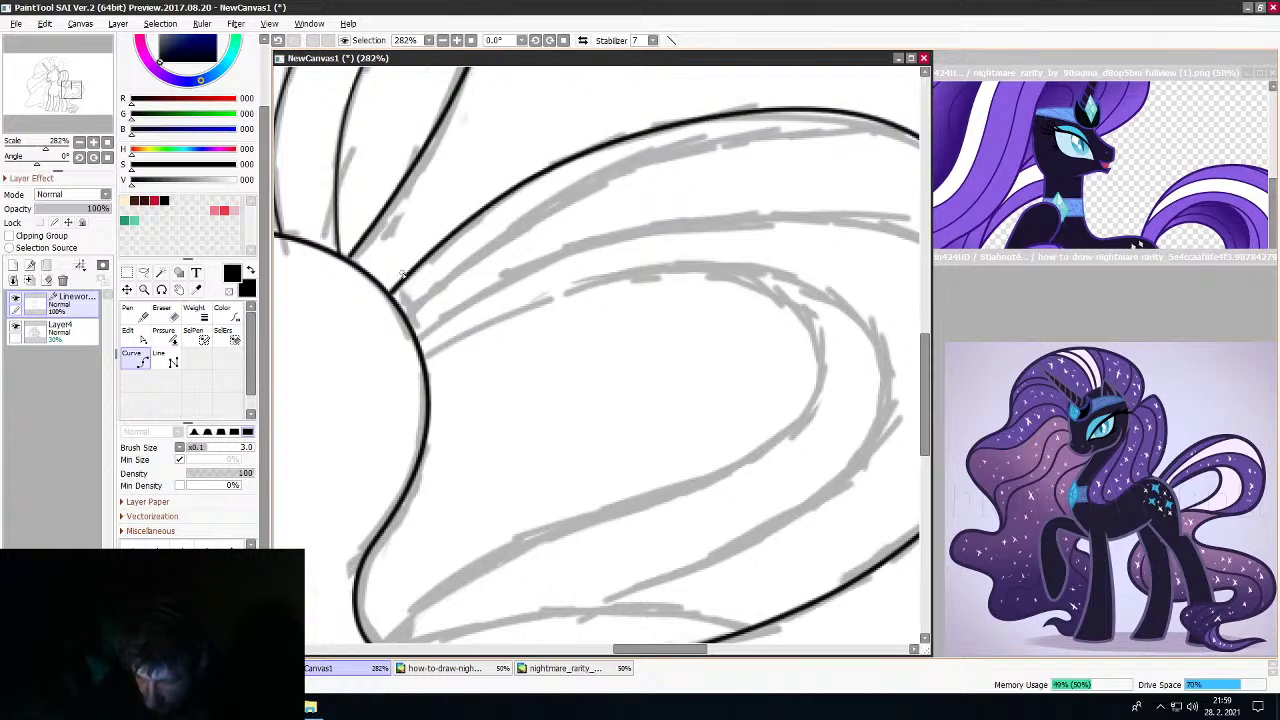
Trace the tail's inner loop from the base at the hind leg around its rounded end to the rump, and end the curve there
scroll(509, 320, "down", 7)
scroll(546, 355, "up", 4)
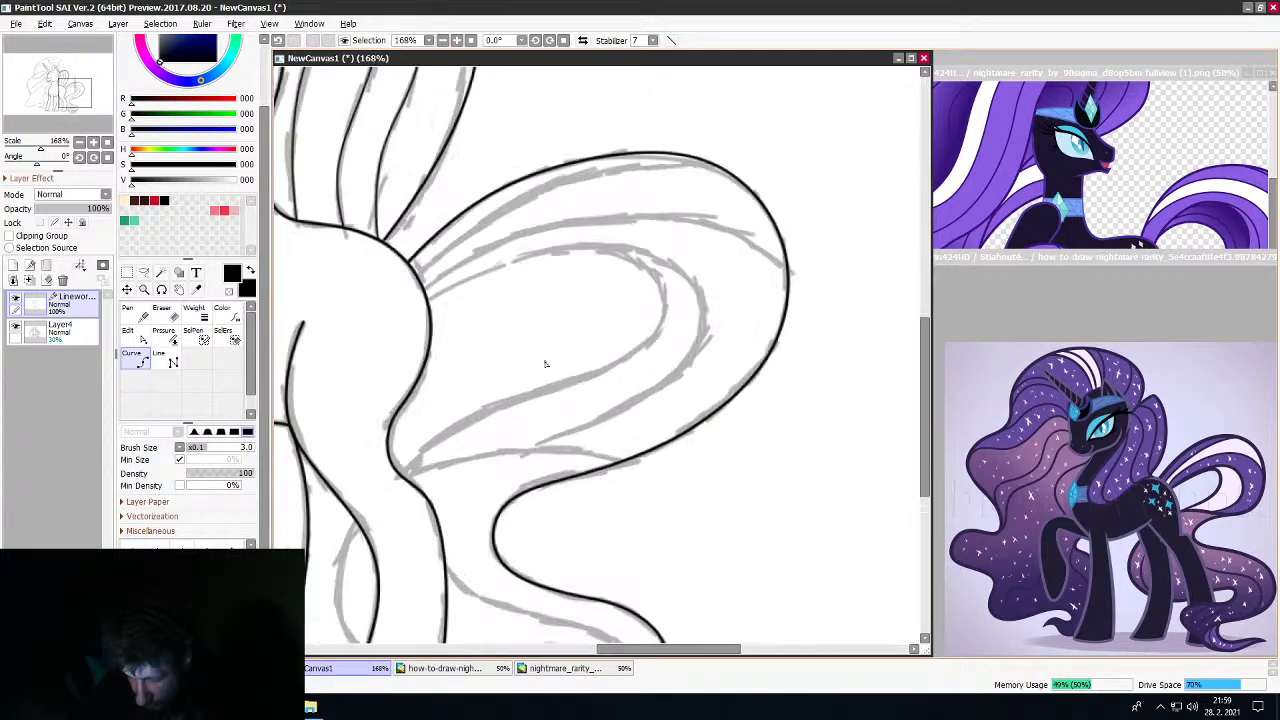
scroll(540, 340, "down", 3)
scroll(535, 322, "down", 3)
scroll(530, 340, "up", 4)
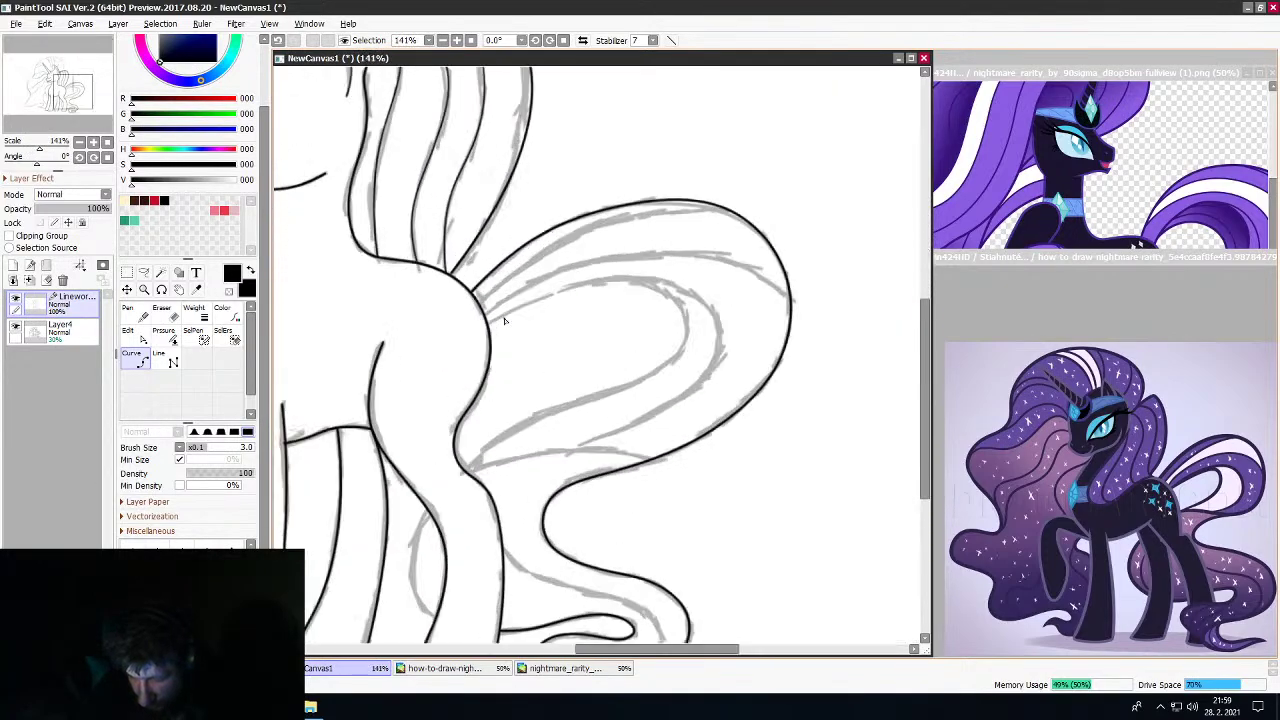
scroll(522, 355, "down", 1)
scroll(522, 355, "up", 4)
scroll(522, 355, "down", 1)
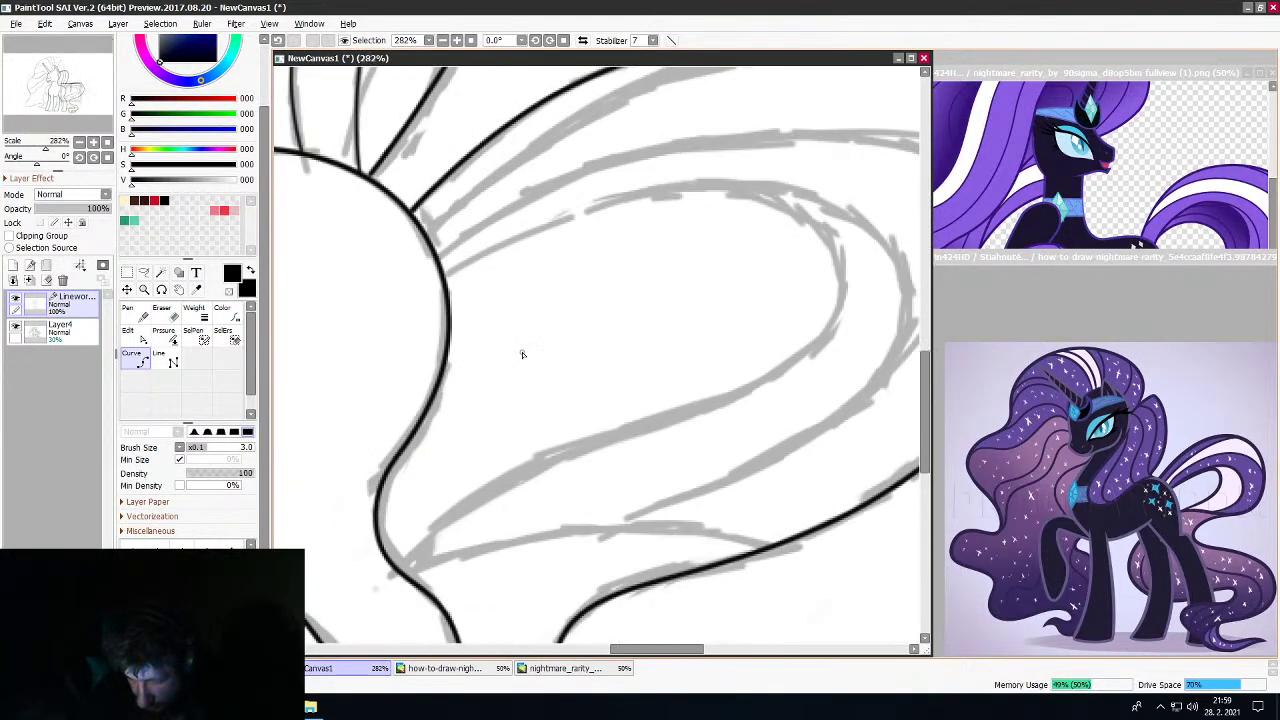
left_click(397, 568)
left_click(477, 494)
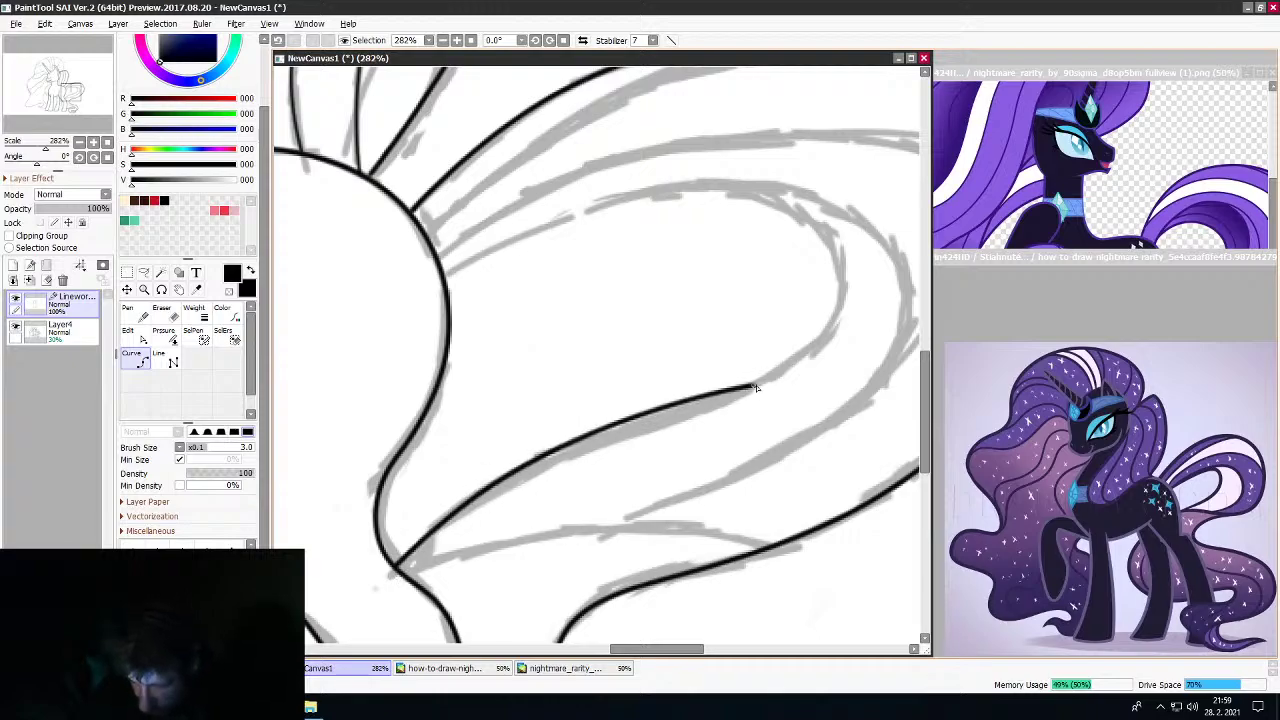
left_click(636, 430)
left_click(811, 349)
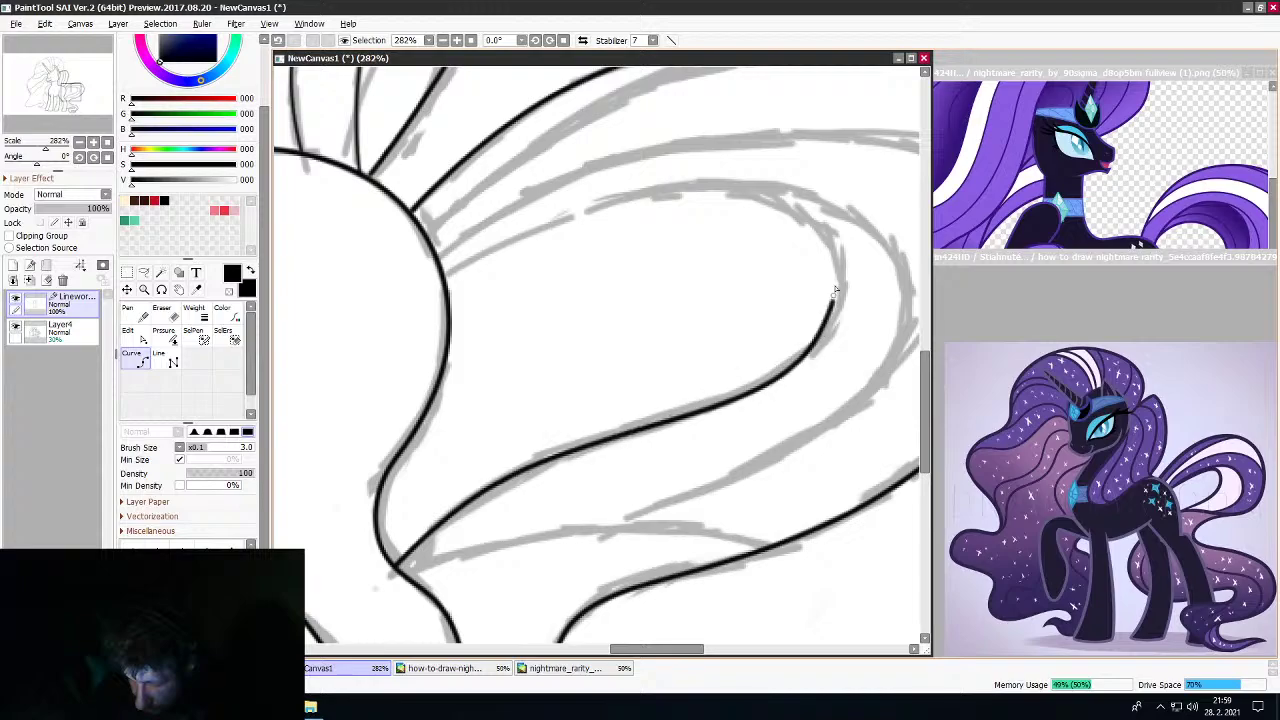
left_click(838, 245)
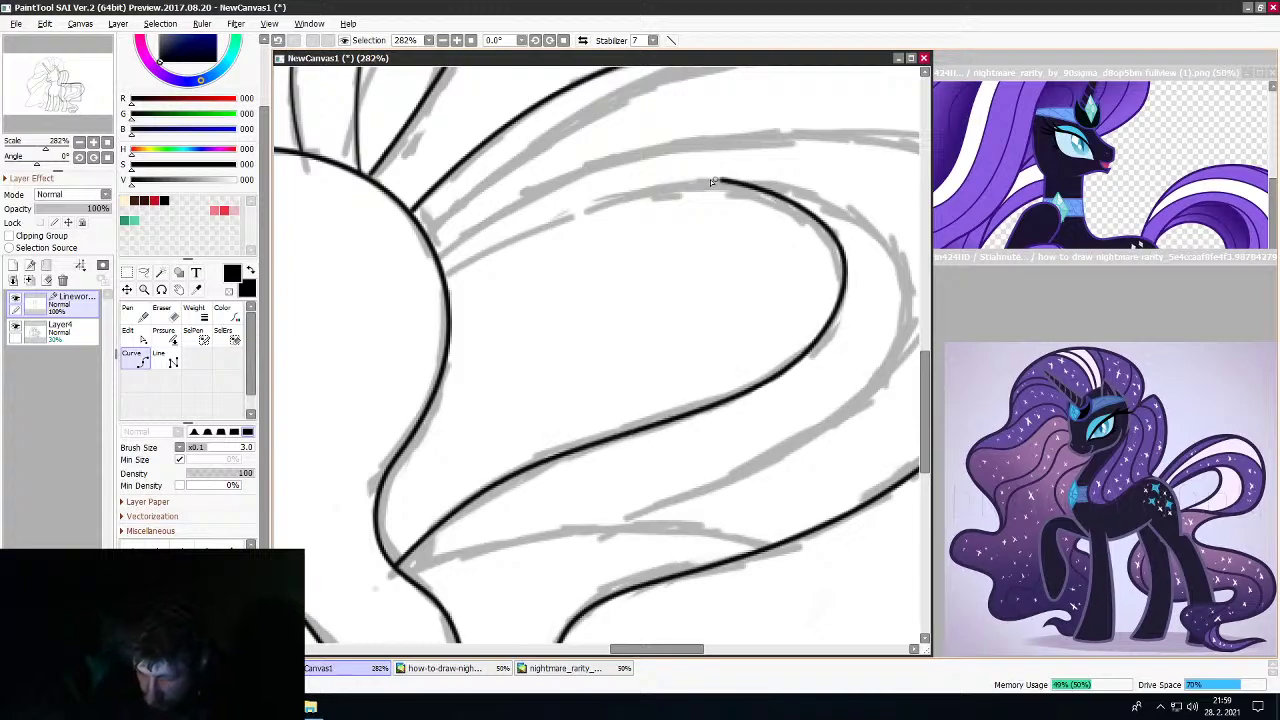
left_click(546, 220)
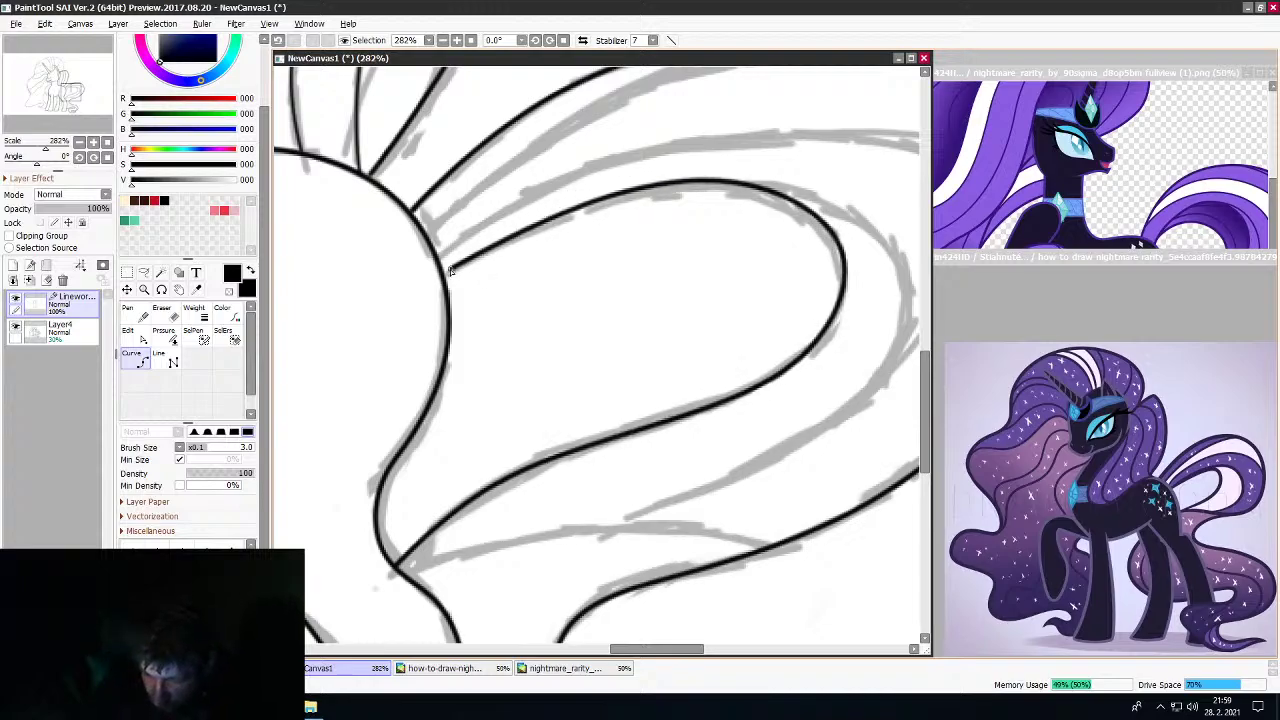
left_click(446, 274)
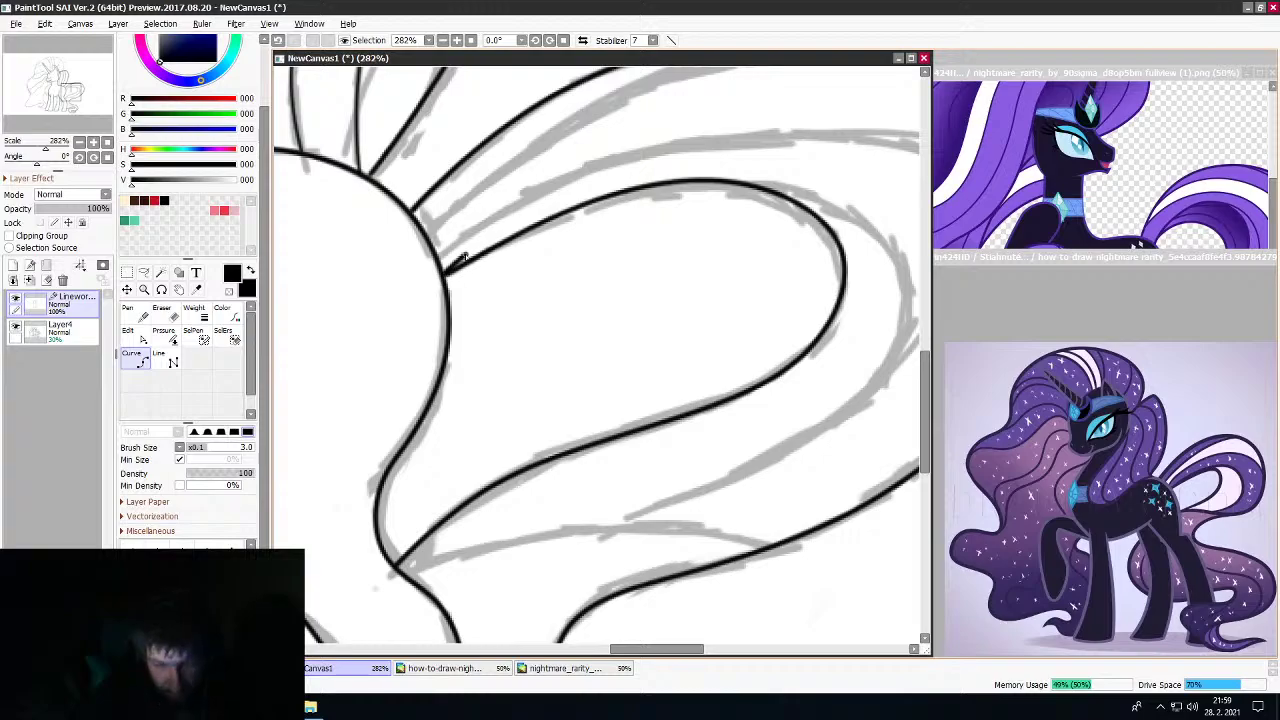
scroll(590, 255, "down", 2)
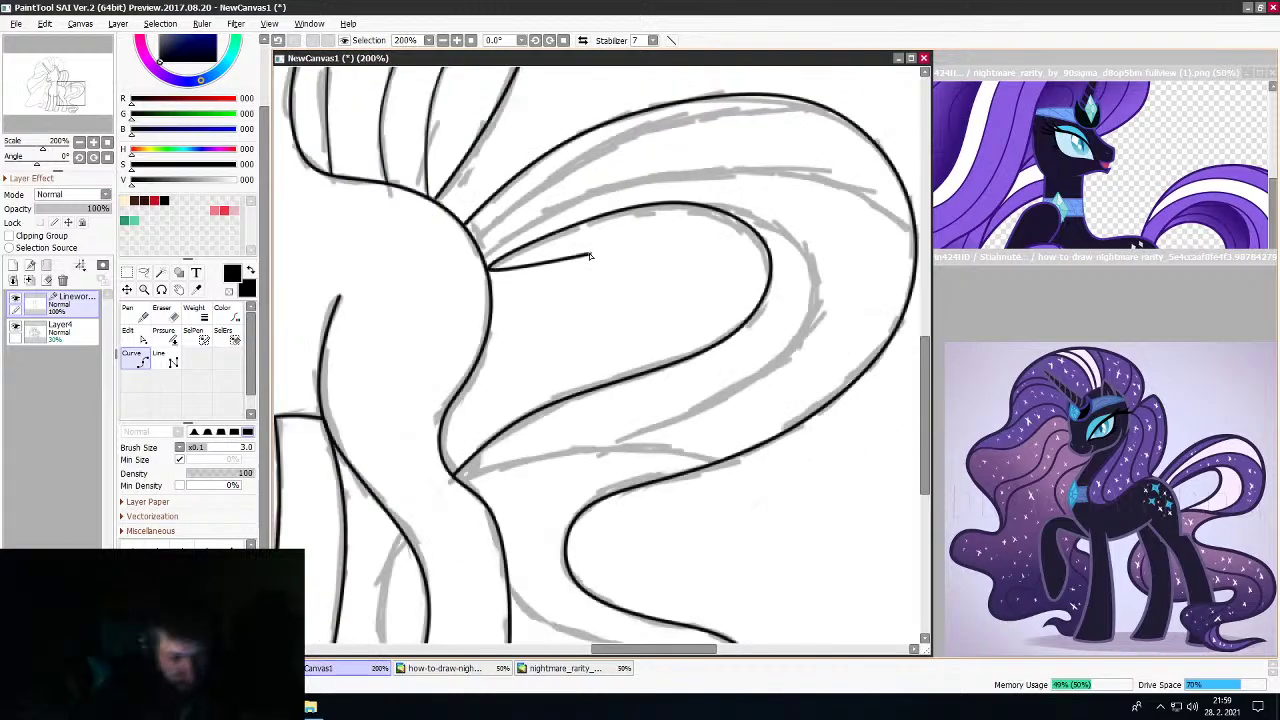
key("BackSpace")
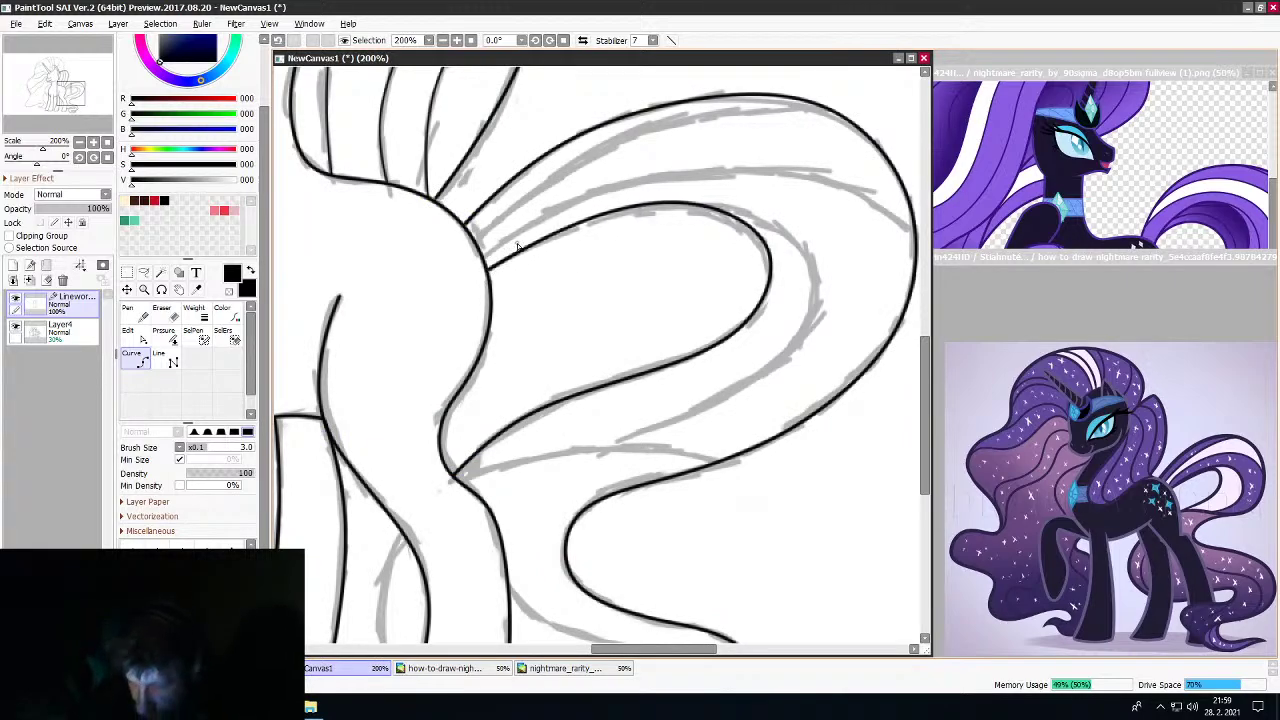
Trace the small curved shape that bulges out on the belly side of the hind leg, joining it to the leg outline at both ends
scroll(600, 280, "down", 5)
scroll(650, 310, "up", 6)
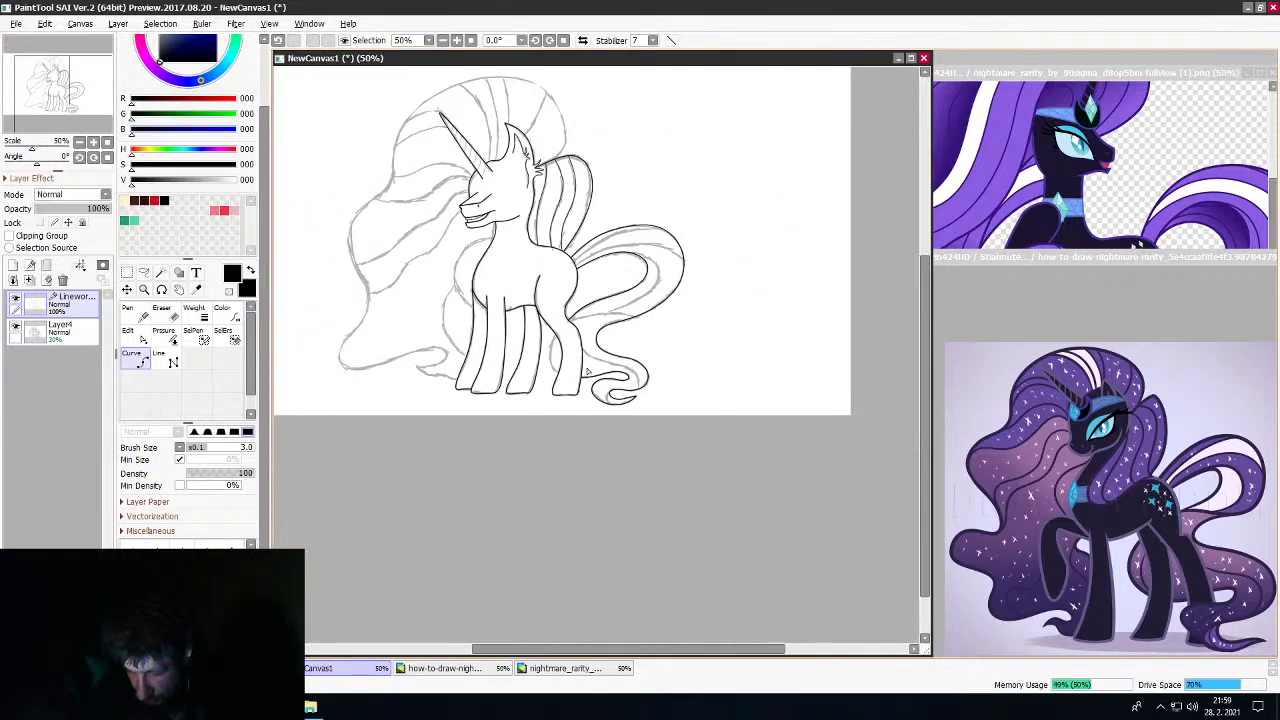
scroll(577, 366, "down", 3)
scroll(564, 373, "up", 3)
scroll(564, 373, "down", 1)
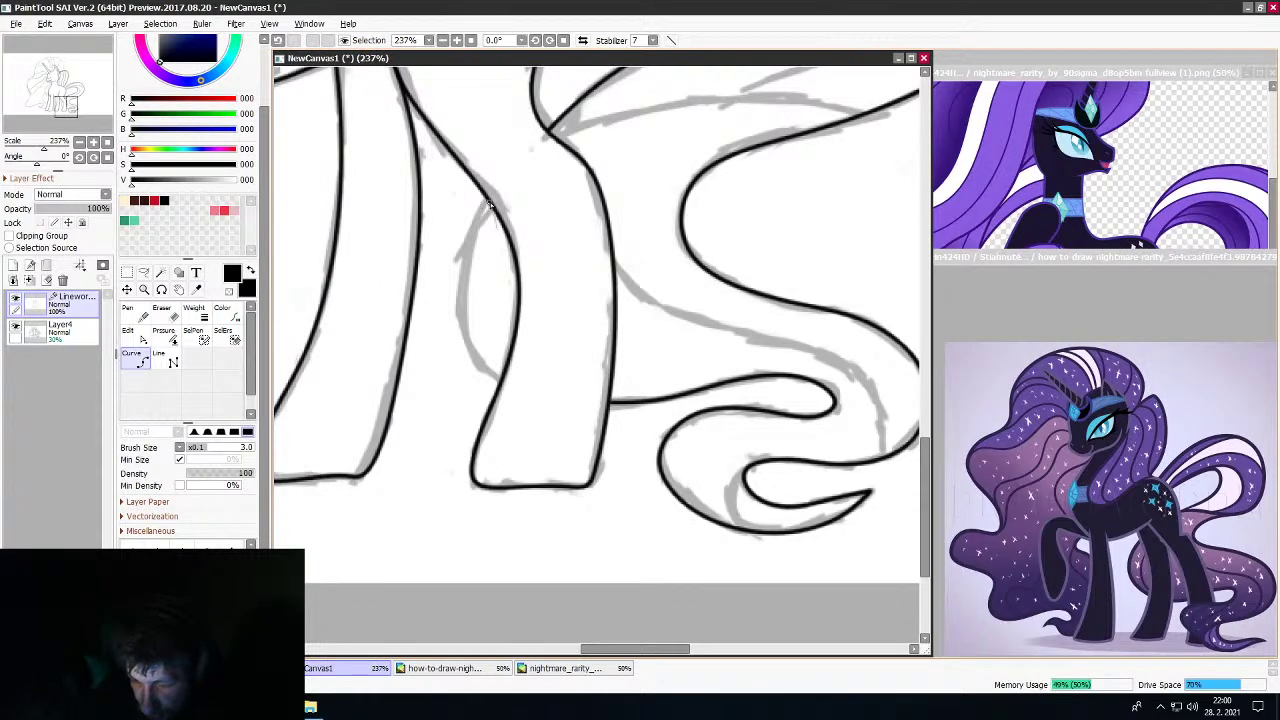
mouse_move(470, 240)
left_mouse_down()
mouse_move(462, 347)
mouse_move(465, 331)
mouse_move(500, 385)
left_mouse_up()
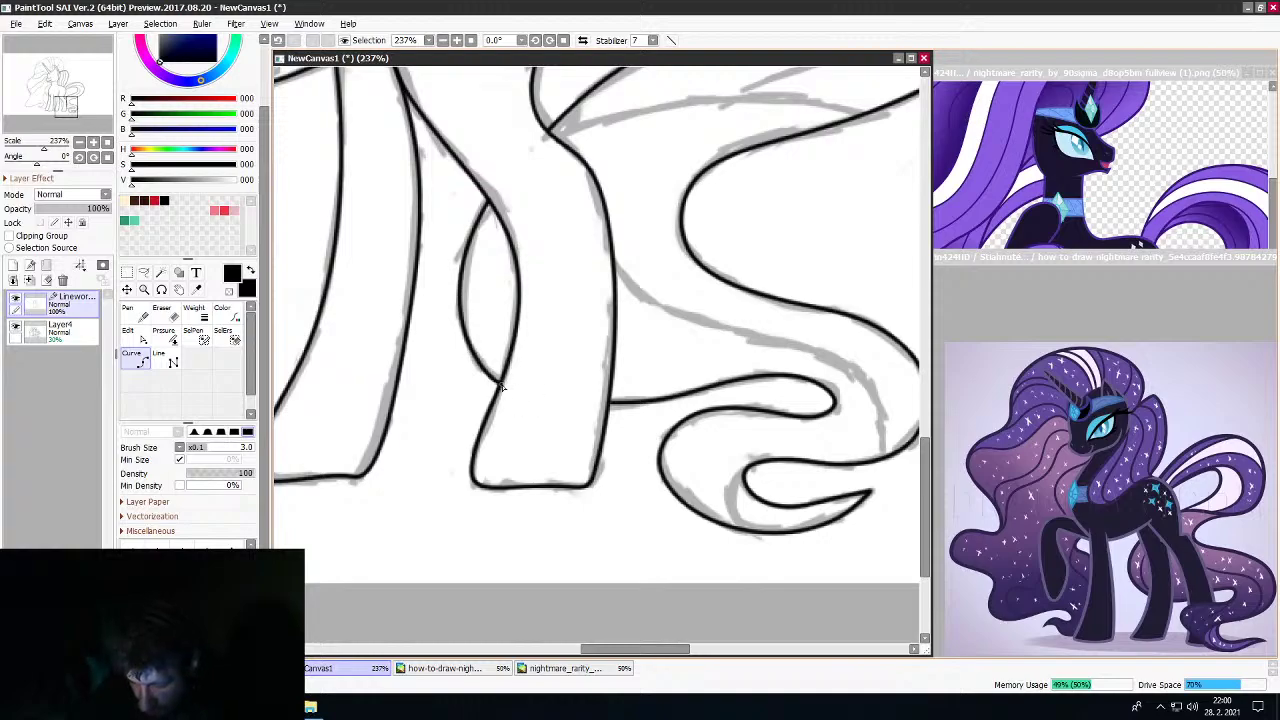
Set the curve brush size to 2.0 and trace the arched strand line from the tail's base to its outer contour
scroll(540, 350, "down", 5)
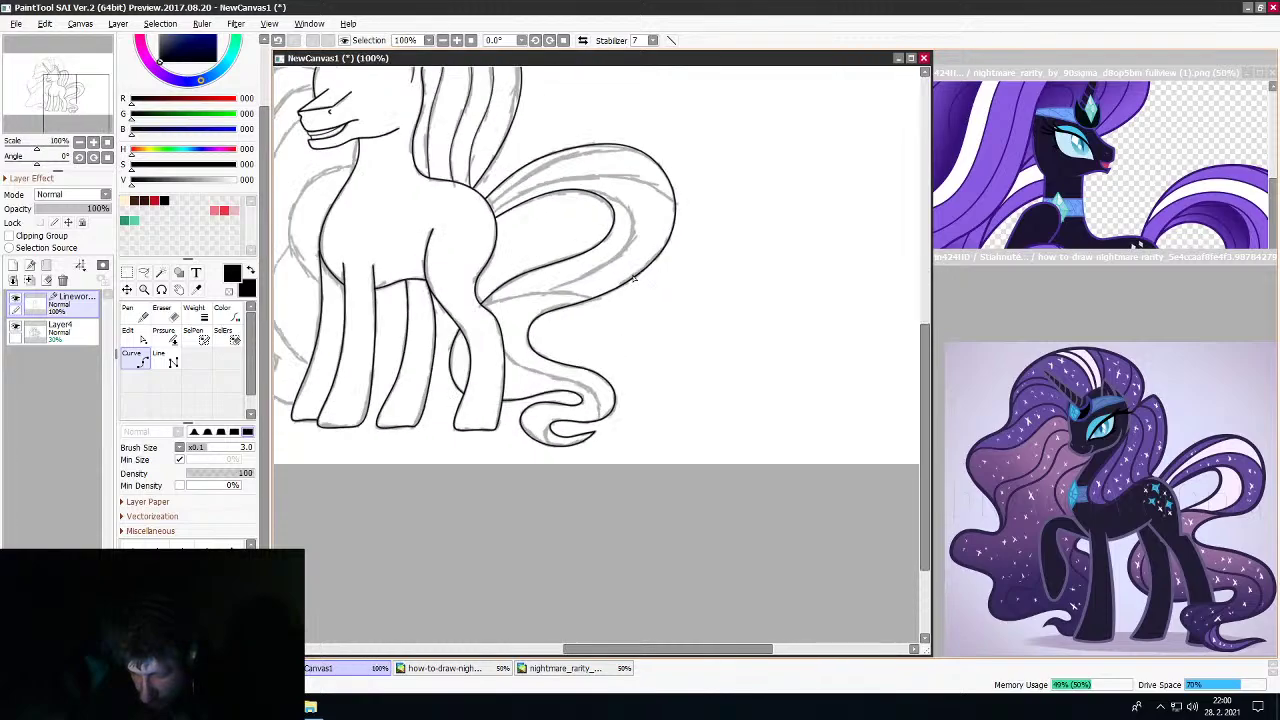
scroll(603, 235, "up", 5)
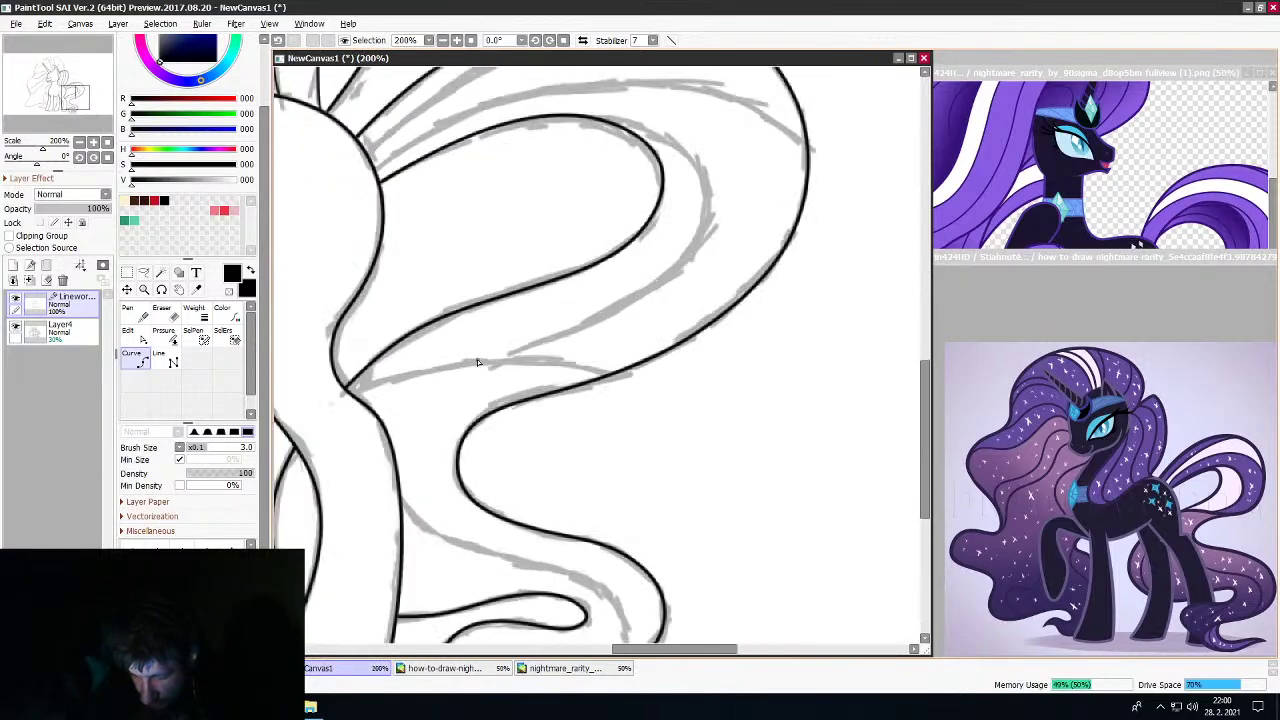
key("bracketleft")
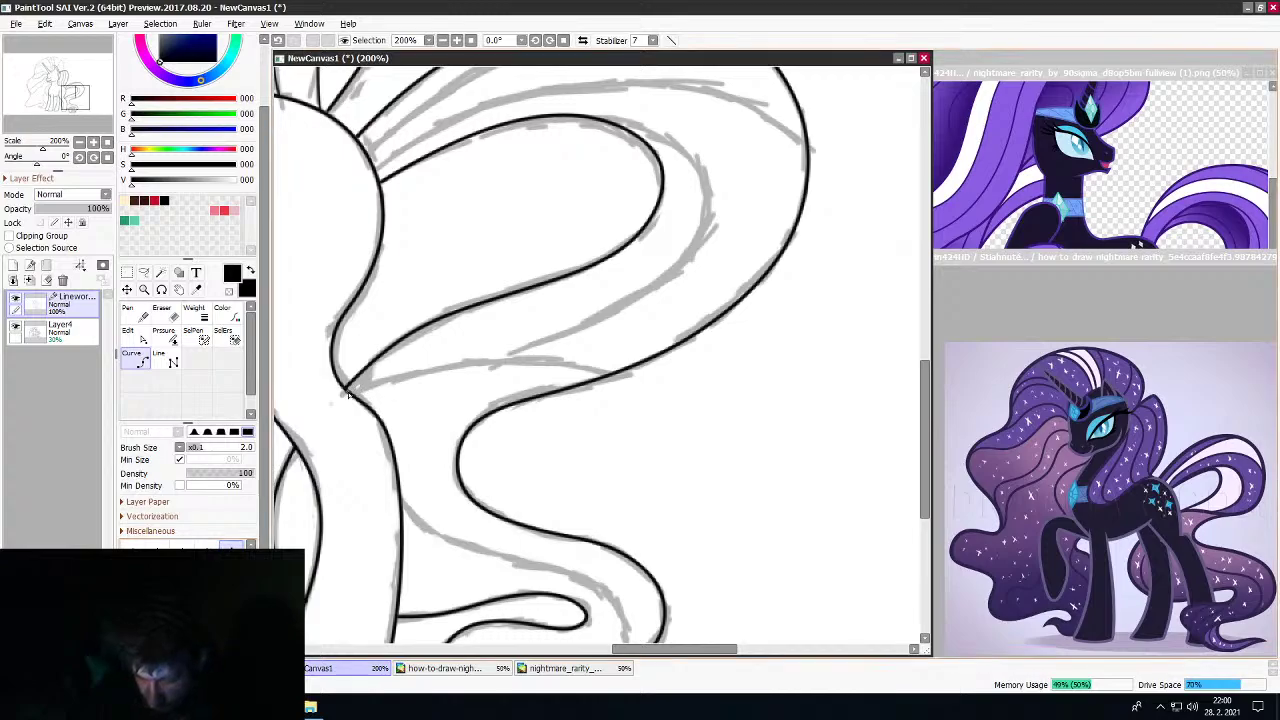
mouse_move(348, 394)
left_mouse_down()
mouse_move(444, 370)
mouse_move(607, 375)
left_mouse_up()
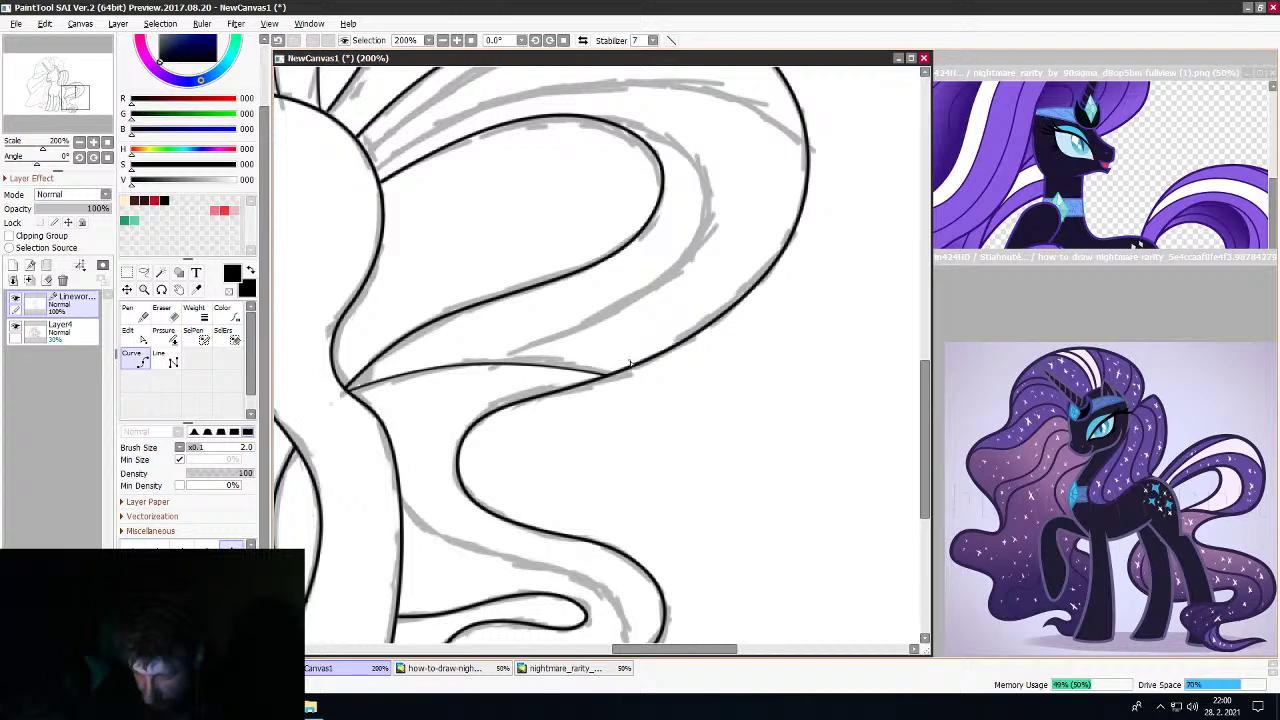
Trace the strand line that leaves the top of the inner loop, rounds its outer side and meets the arched lower strand
scroll(630, 365, "down", 8)
scroll(686, 279, "up", 7)
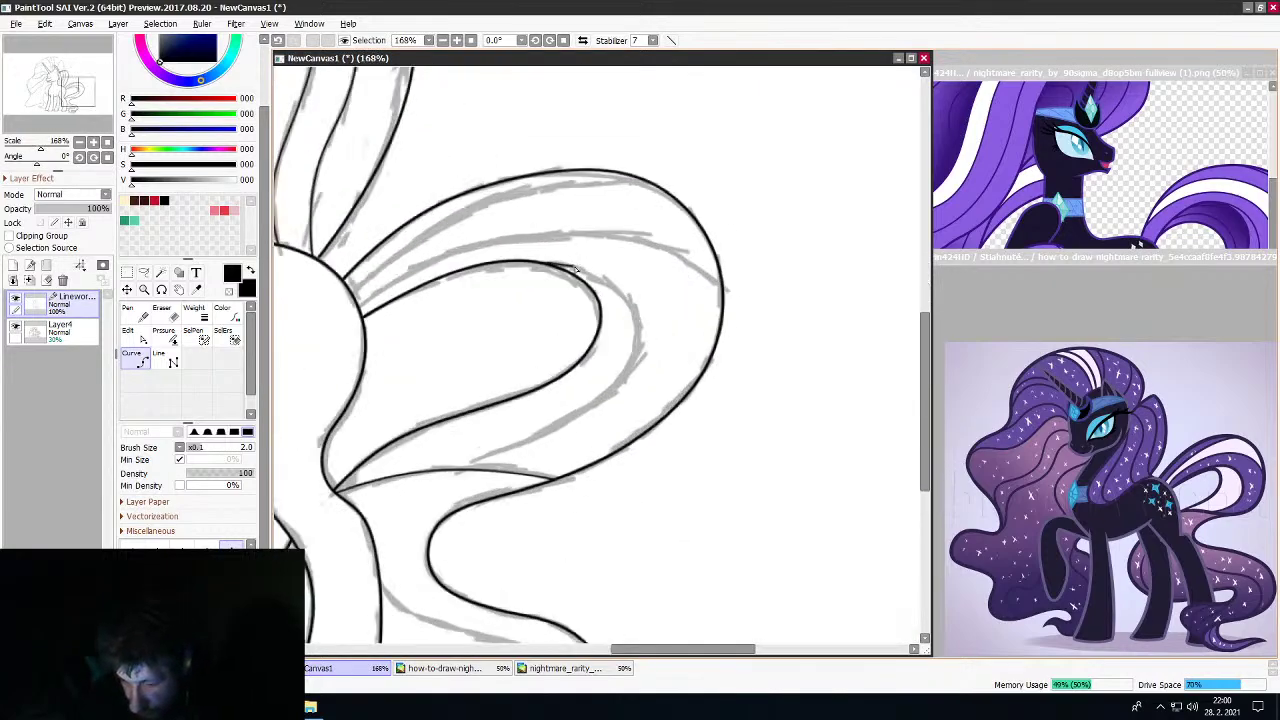
left_click(583, 271)
left_click(631, 306)
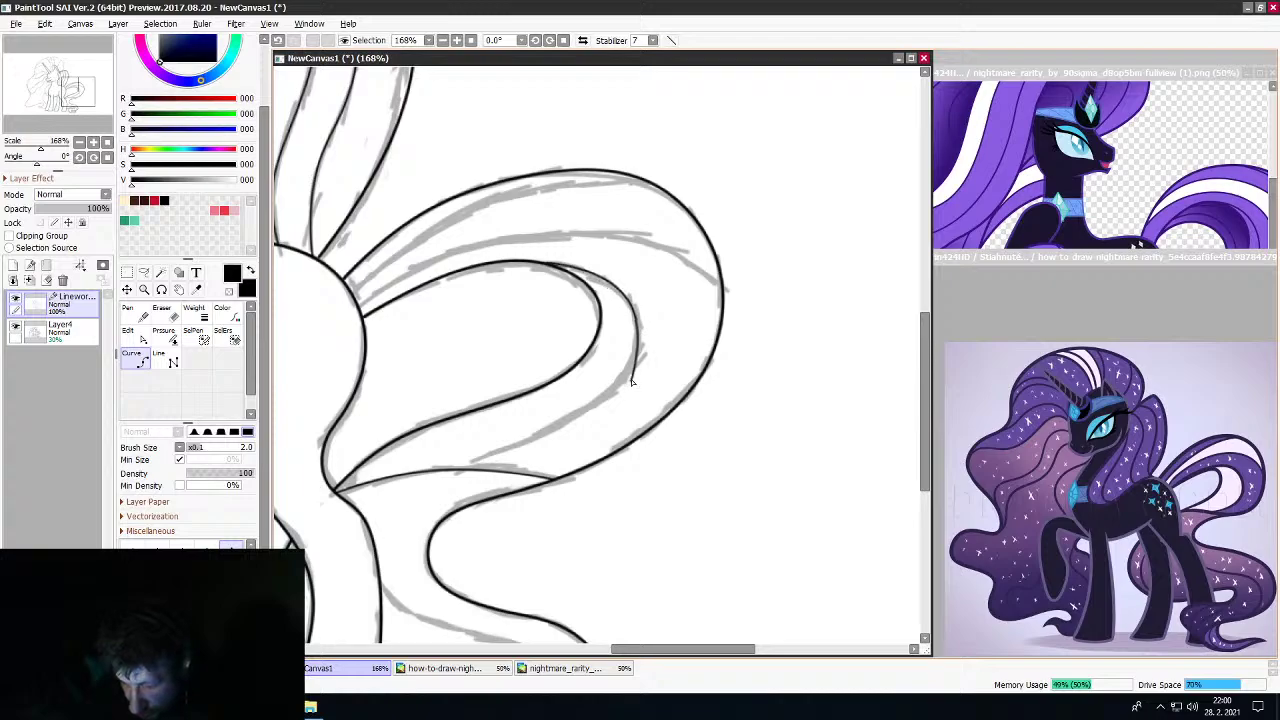
left_click(630, 368)
left_click(568, 421)
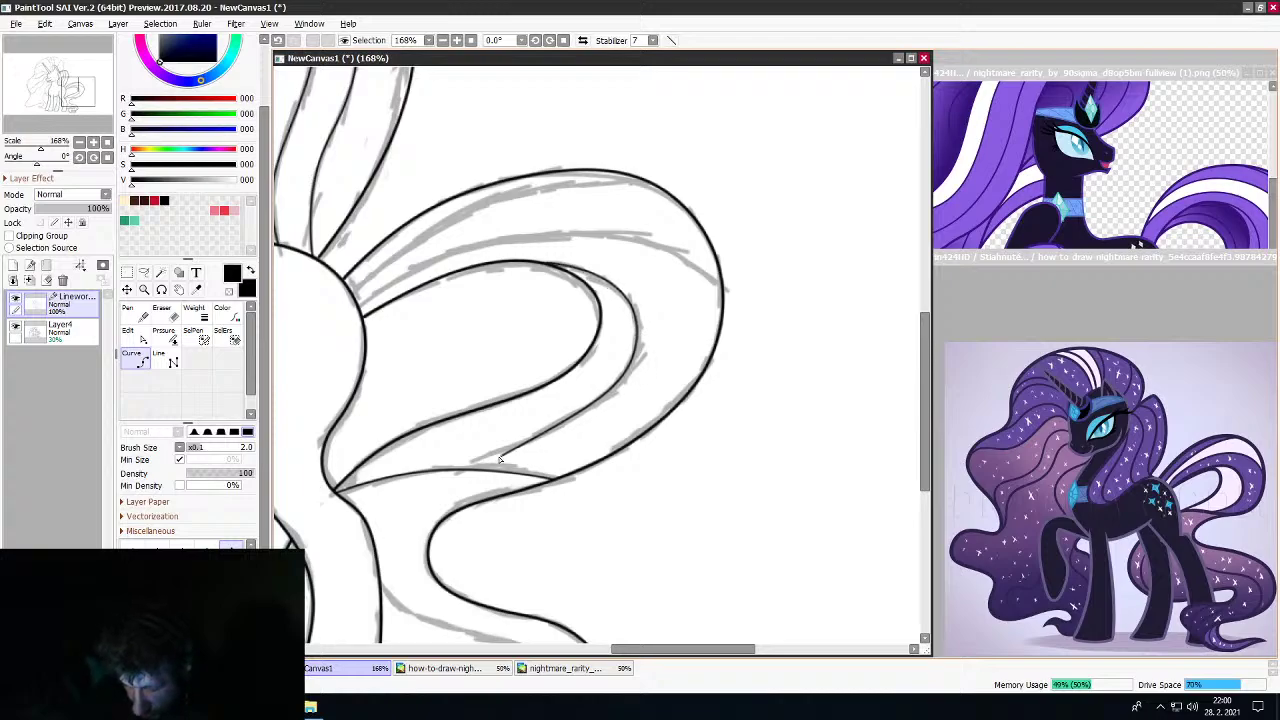
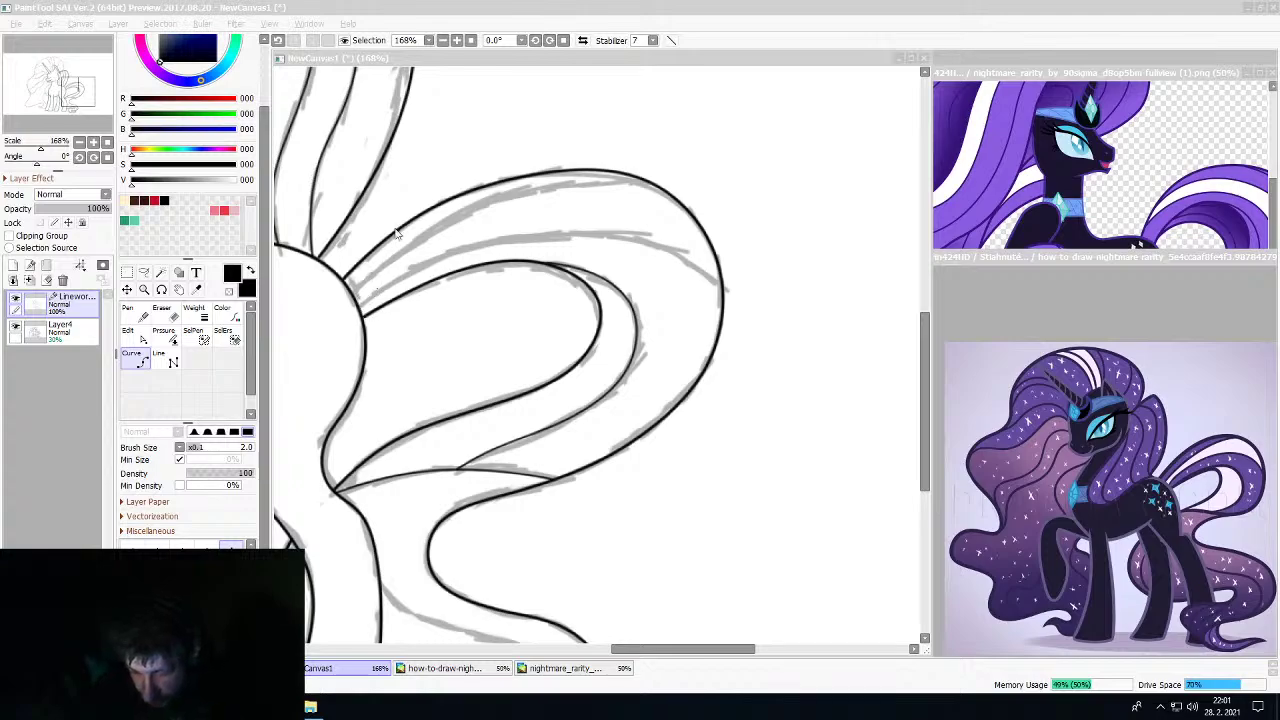
left_click(471, 72)
scroll(486, 149, "down", 3)
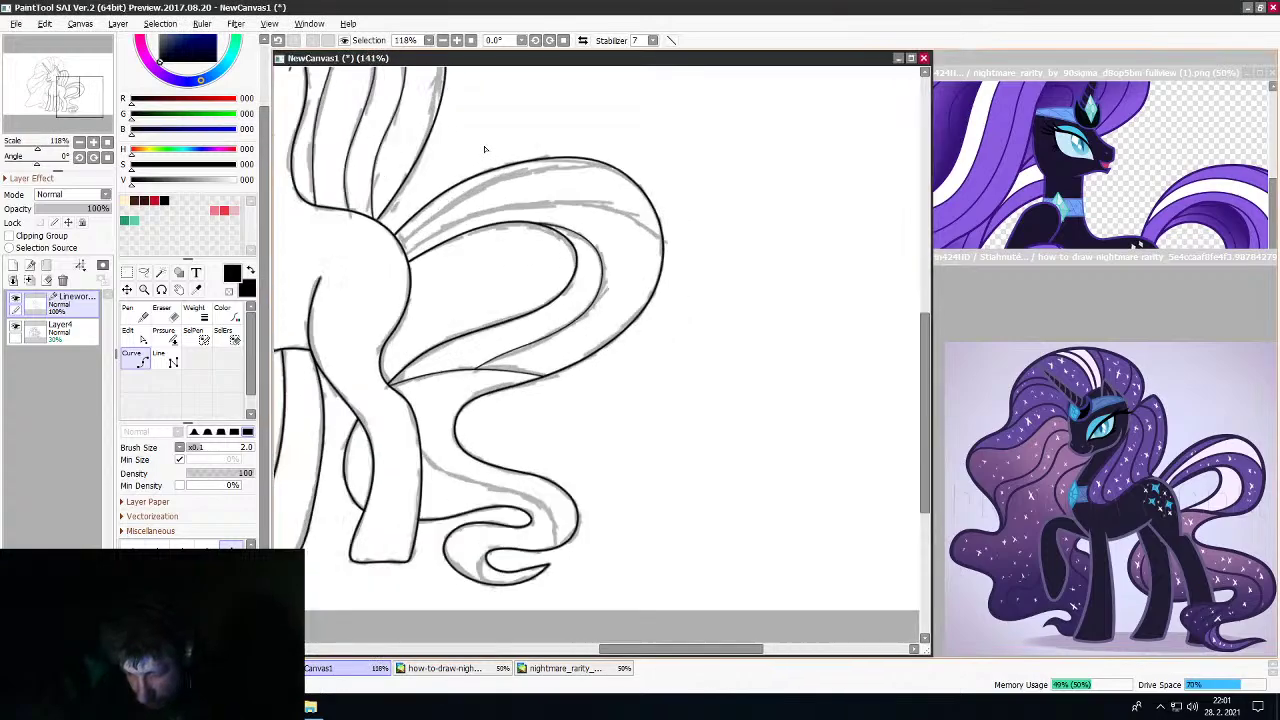
Trace the two remaining strand lines in the upper tail, each running from the rump to the tail's outer contour
scroll(484, 149, "up", 6)
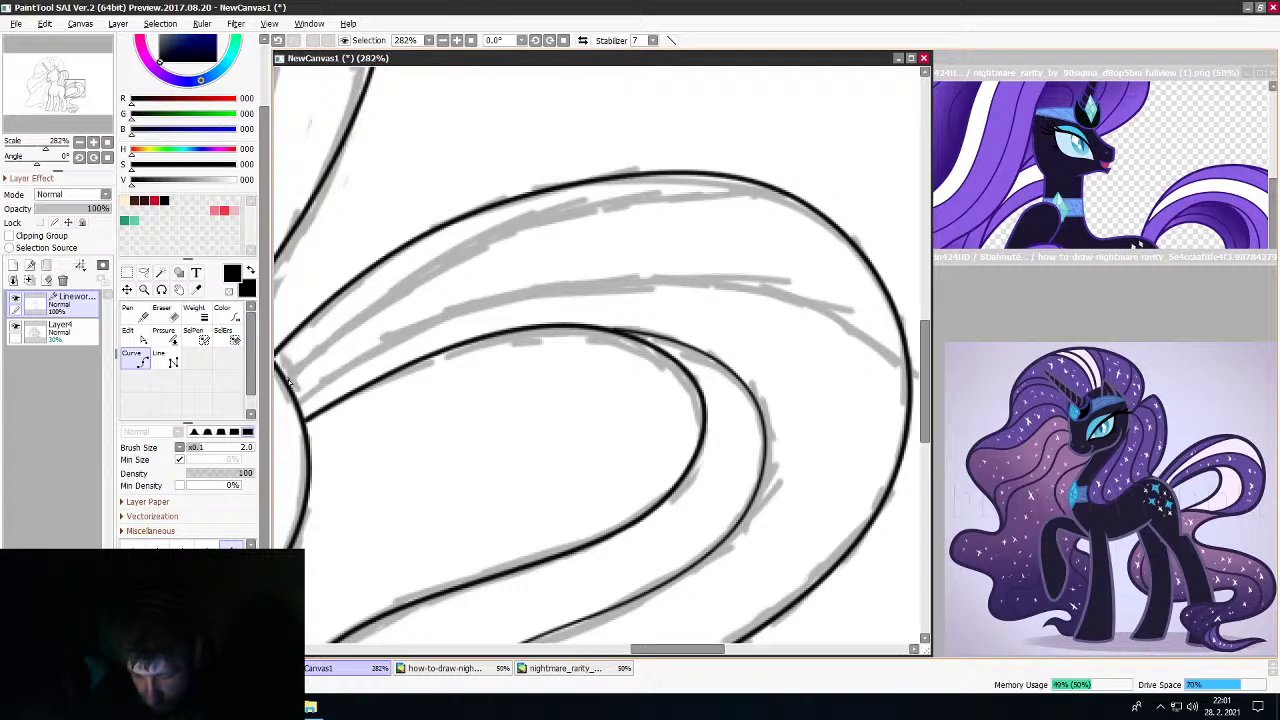
mouse_move(286, 378)
left_mouse_down()
mouse_move(398, 303)
mouse_move(387, 298)
mouse_move(549, 214)
mouse_move(601, 209)
left_mouse_up()
left_click(605, 205)
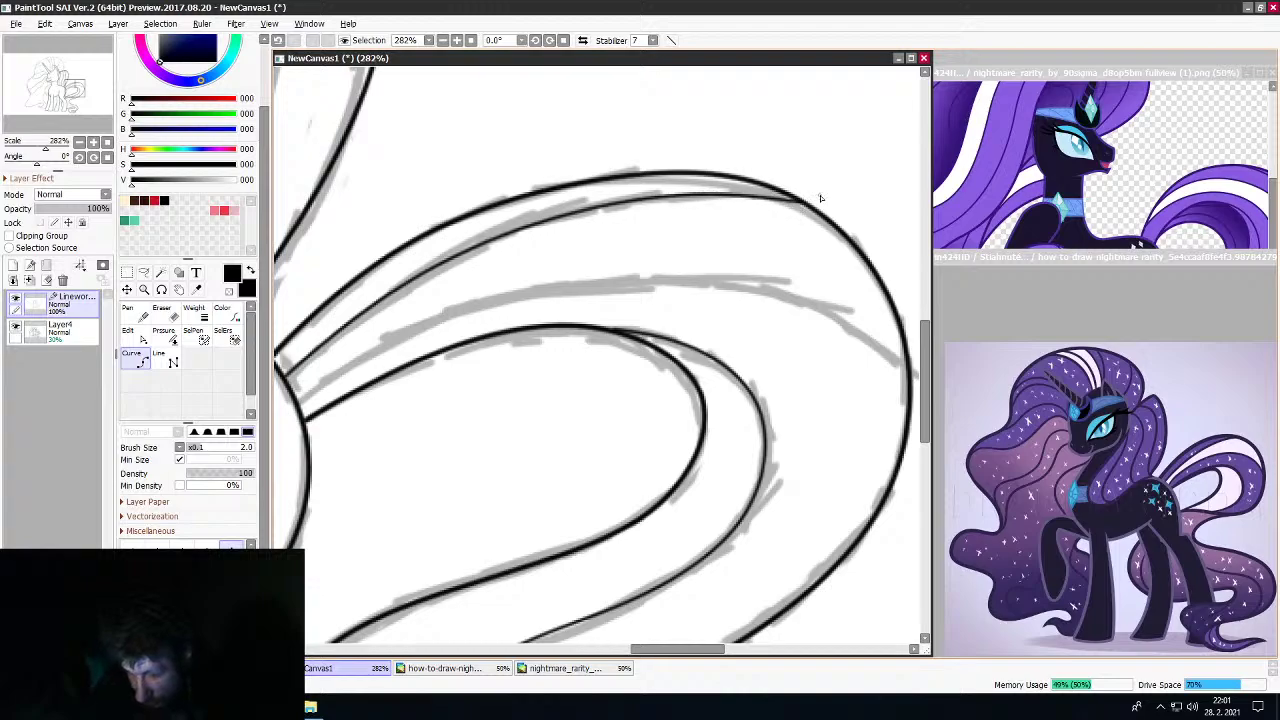
left_click(300, 404)
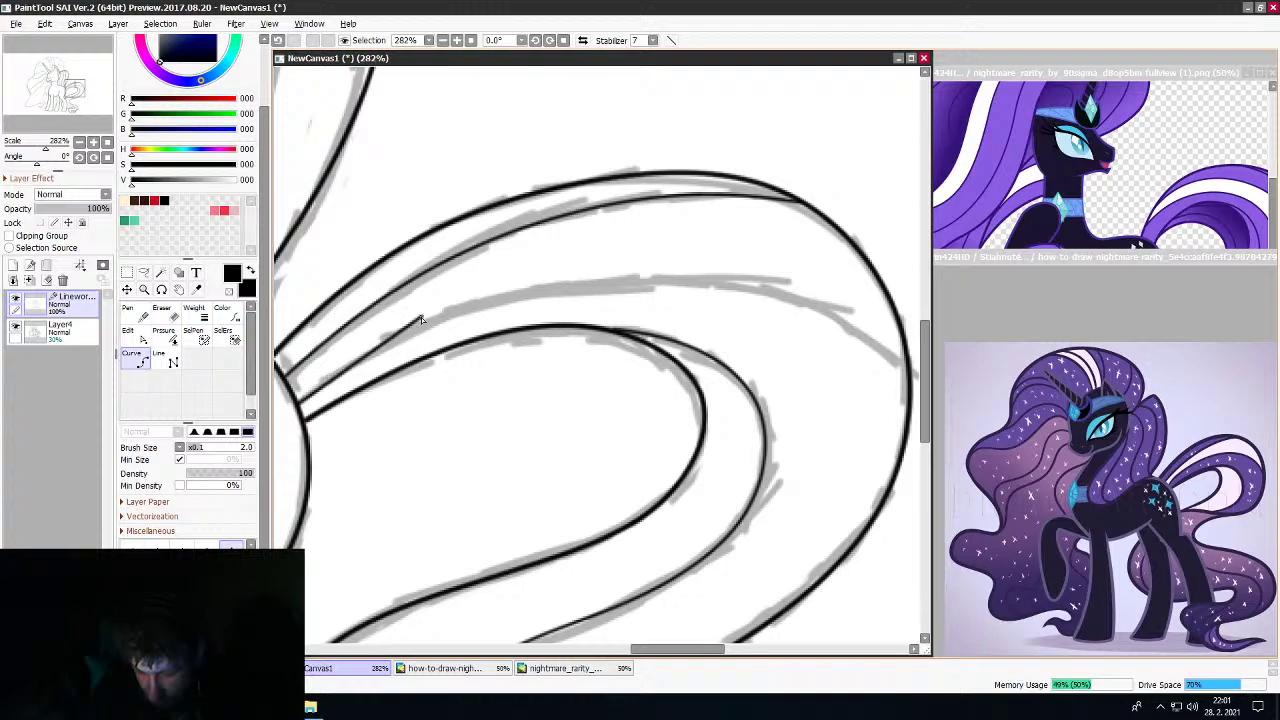
left_click(423, 324)
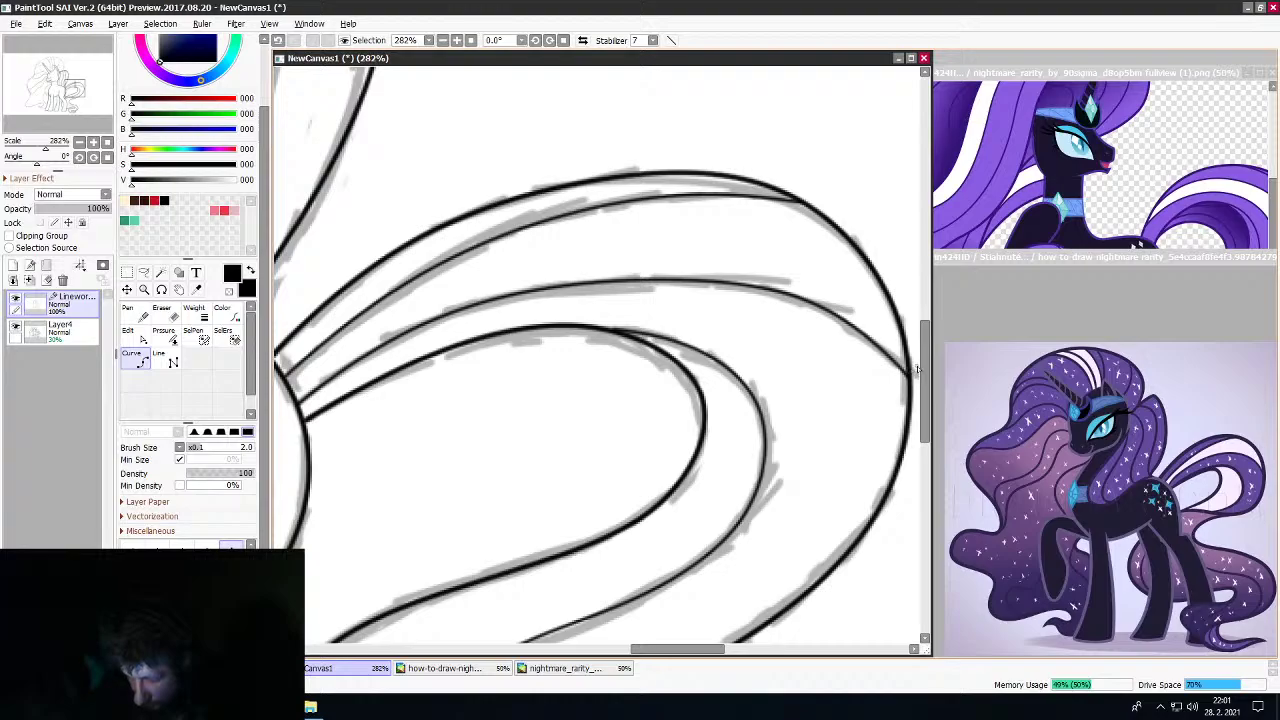
Set the curve brush size to 3.0 and start the mane's outer contour at the ear tuft, tracing it up the lower back bulge
scroll(918, 370, "down", 5)
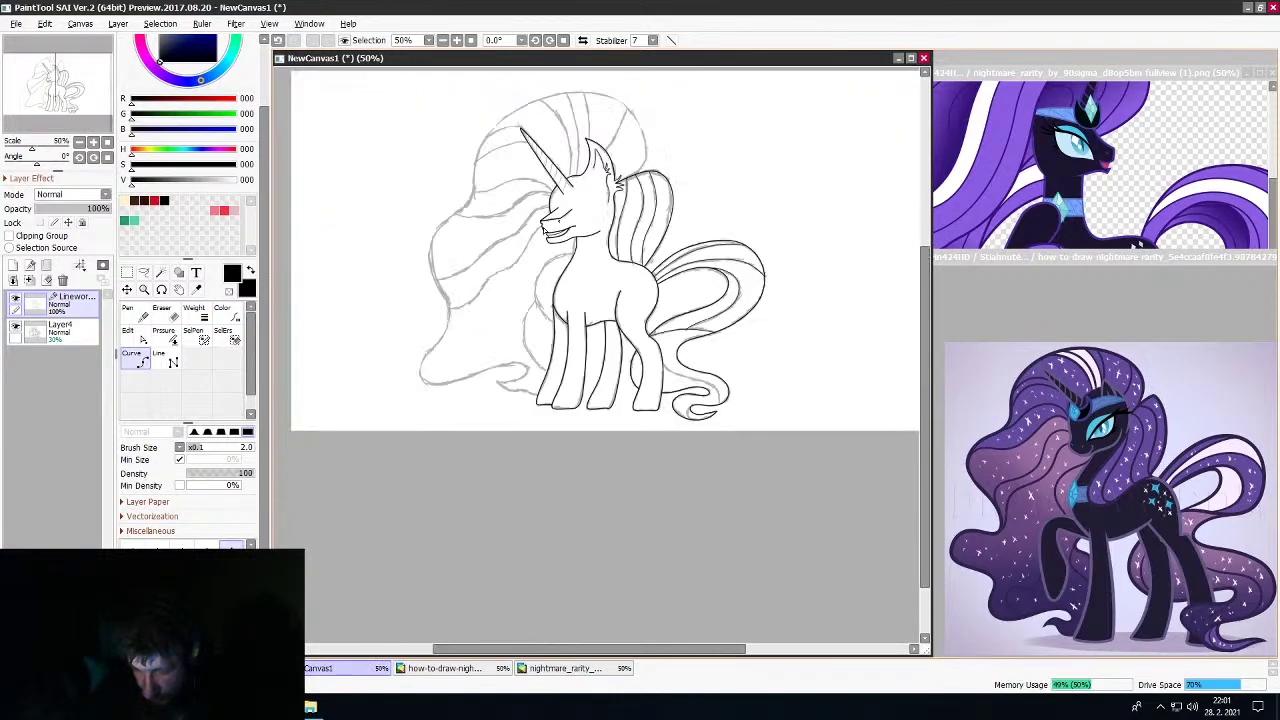
scroll(593, 185, "up", 3)
scroll(593, 185, "down", 4)
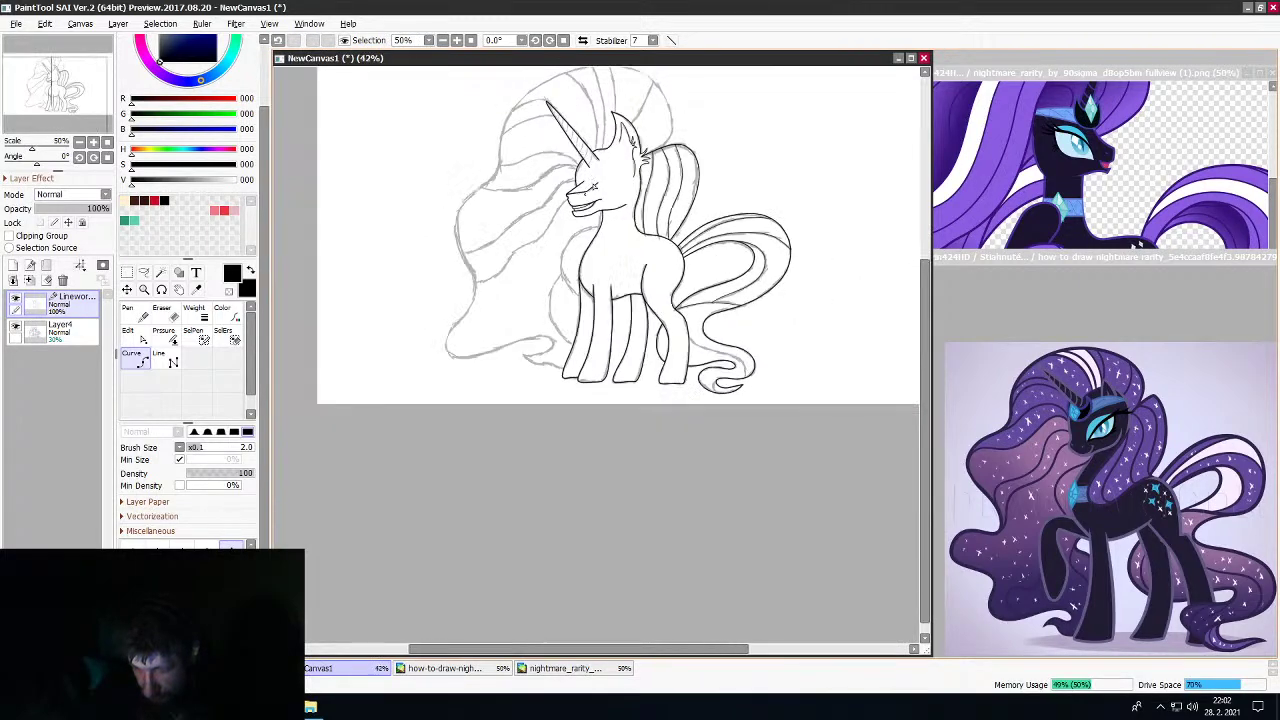
scroll(593, 185, "down", 1)
scroll(600, 150, "up", 6)
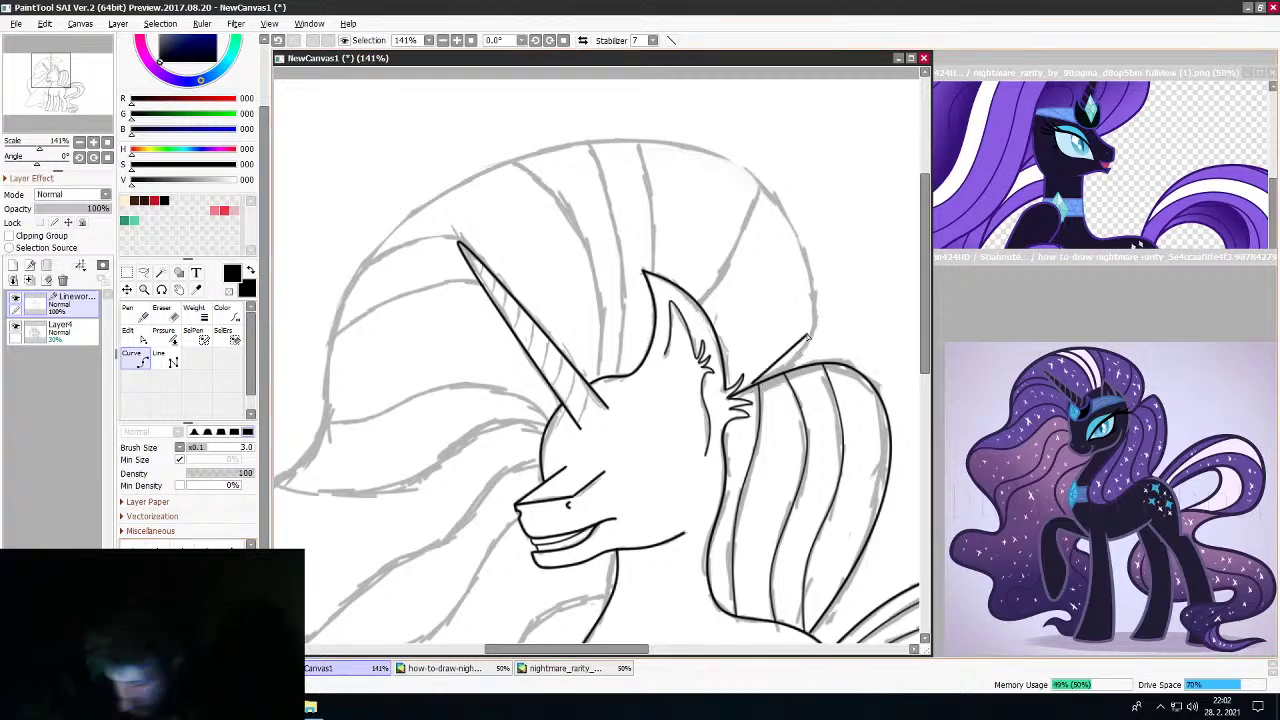
key("ctrl")
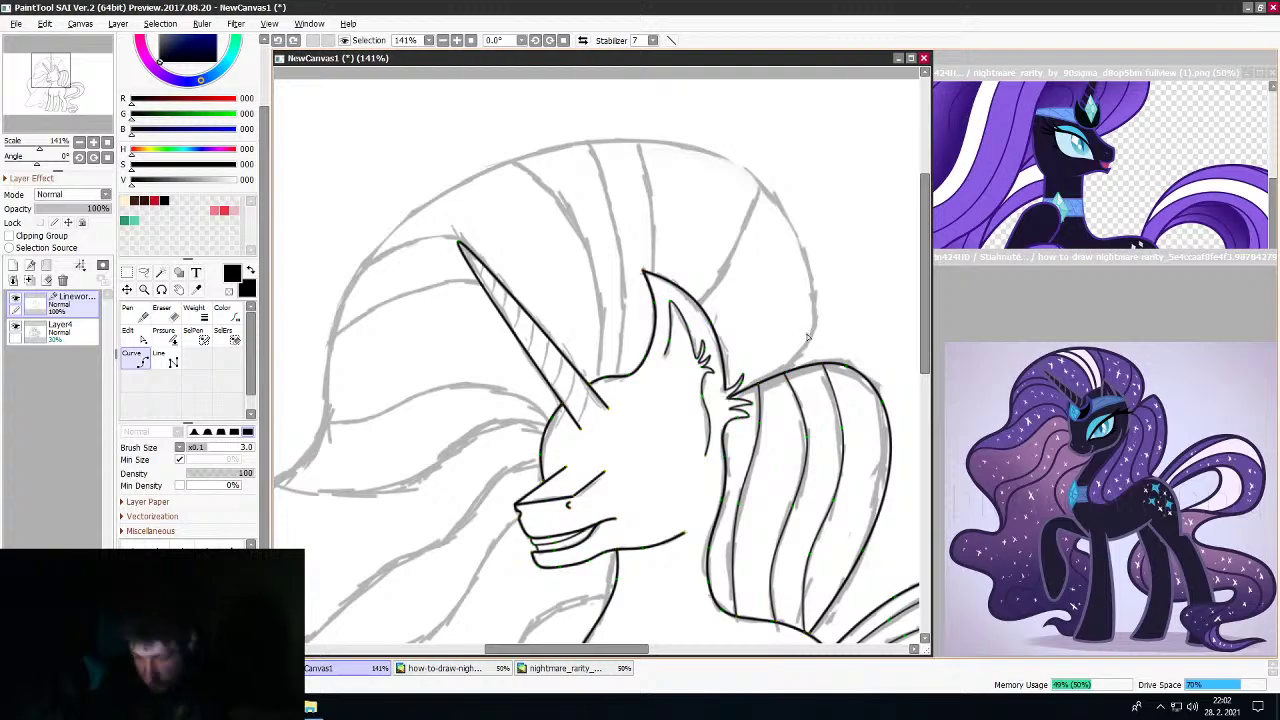
scroll(775, 372, "down", 1)
scroll(800, 368, "up", 3)
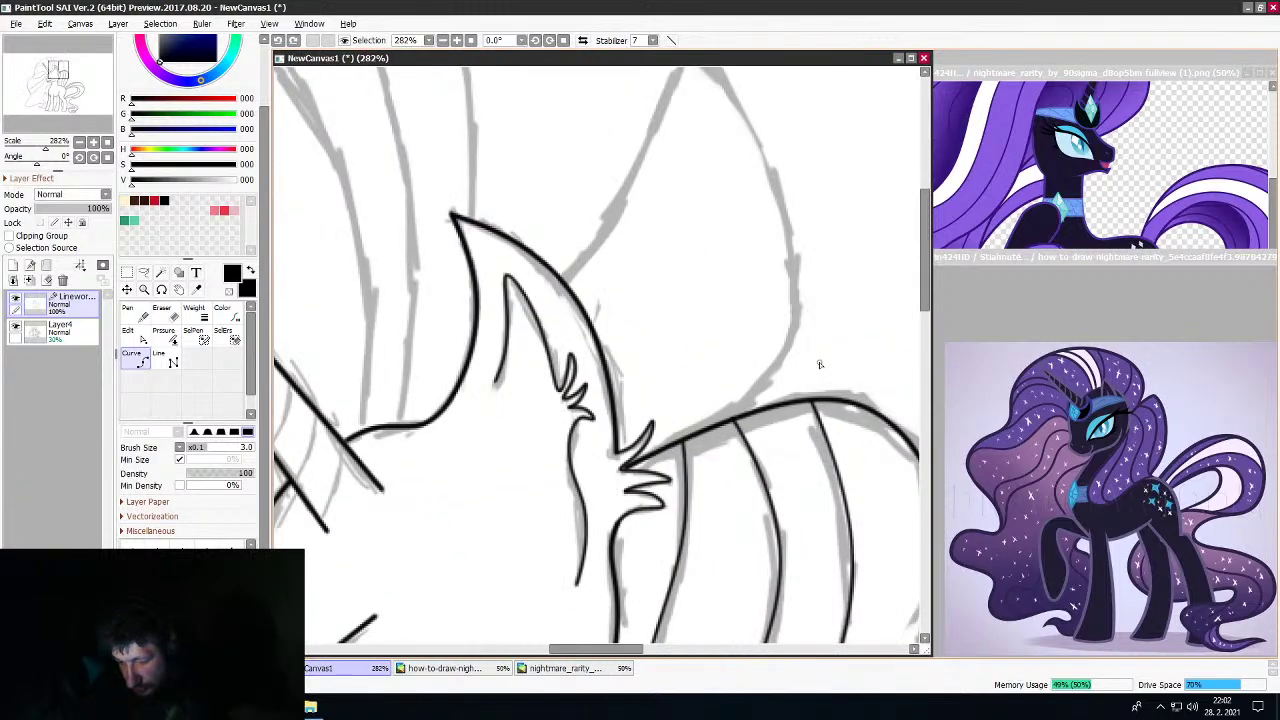
left_click(674, 446)
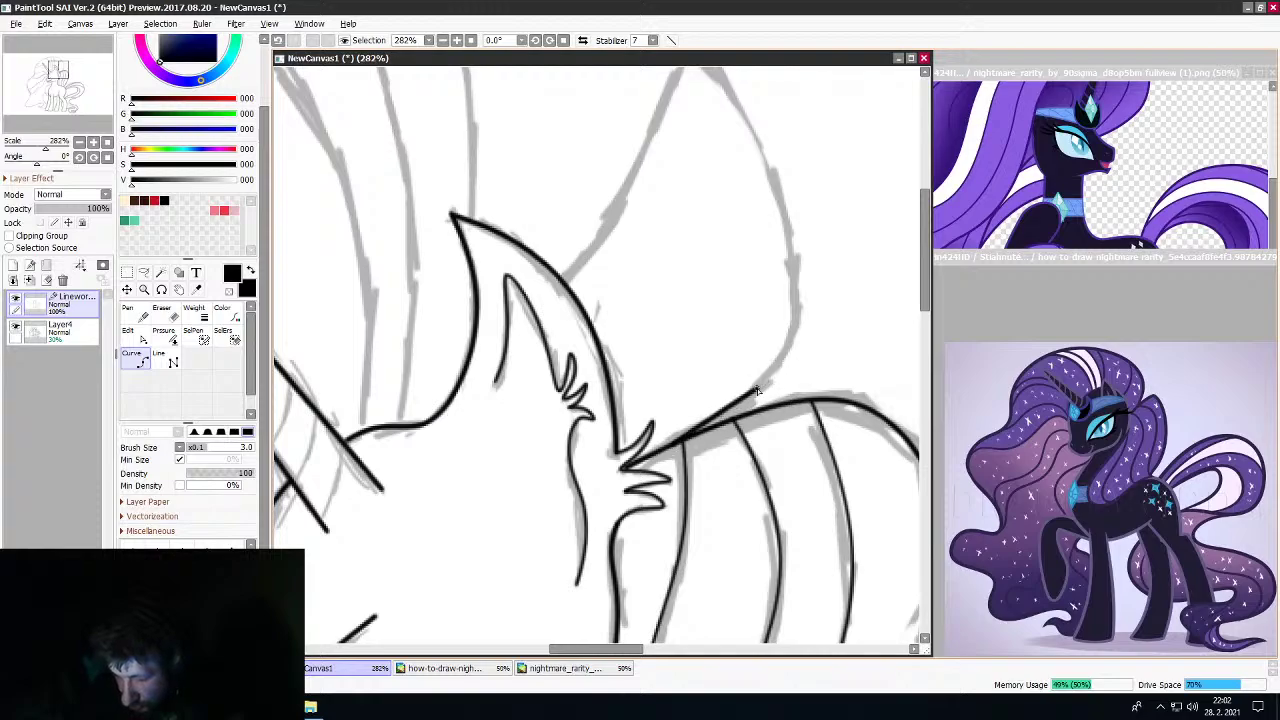
left_click(752, 400)
left_click(798, 293)
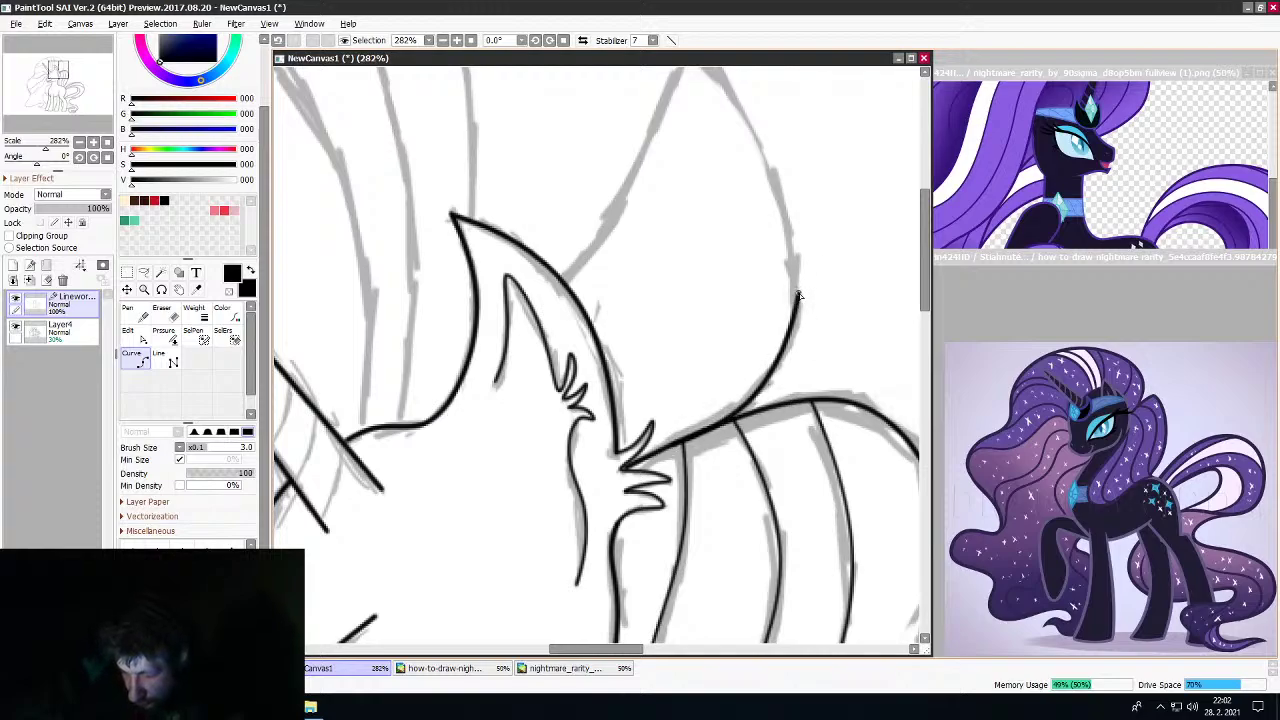
Continue the mane's outer contour up the back of the head and over the crown until it is above the horn tip
left_click_drag(923, 247, 921, 218)
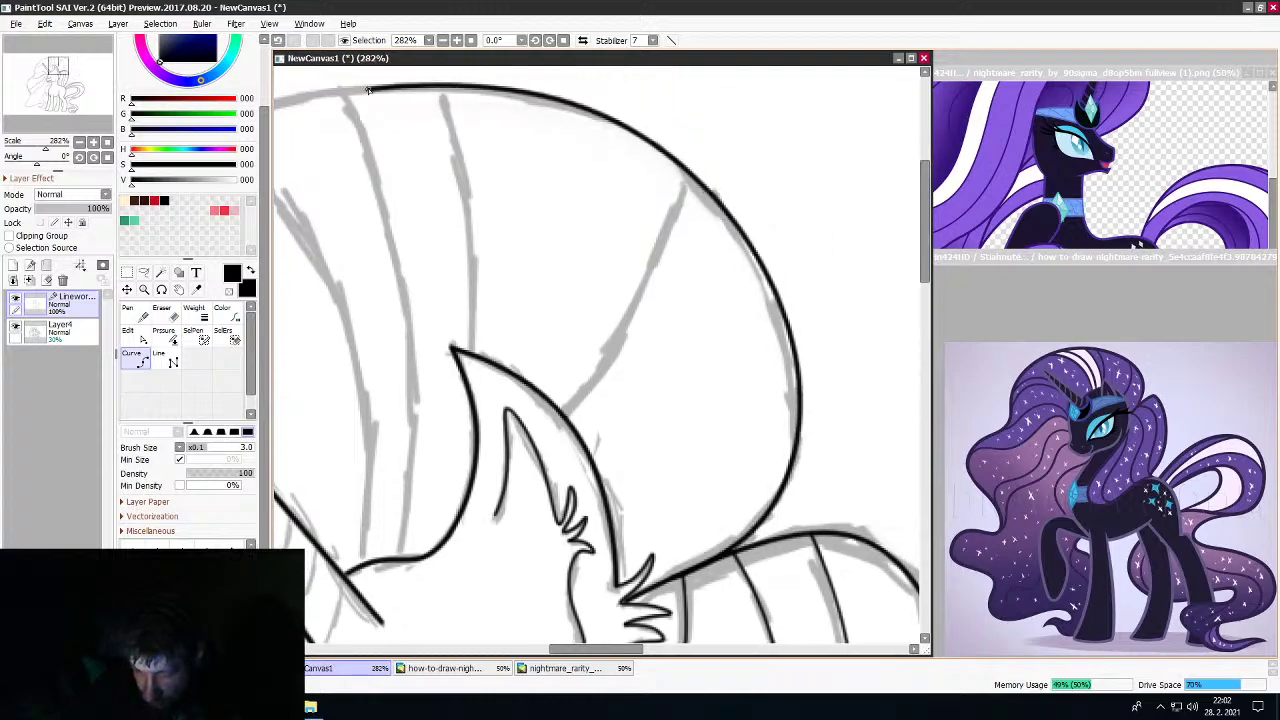
left_click(580, 110)
left_click_drag(924, 262, 924, 232)
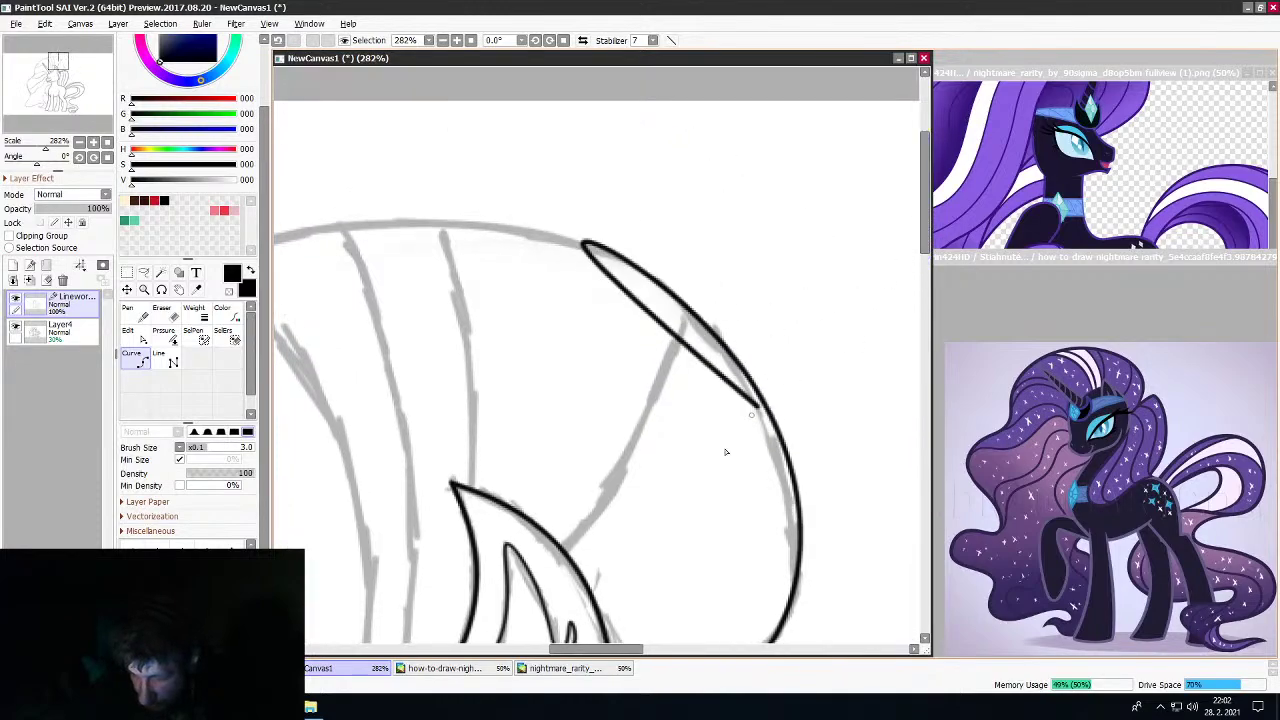
left_click_drag(580, 645, 543, 645)
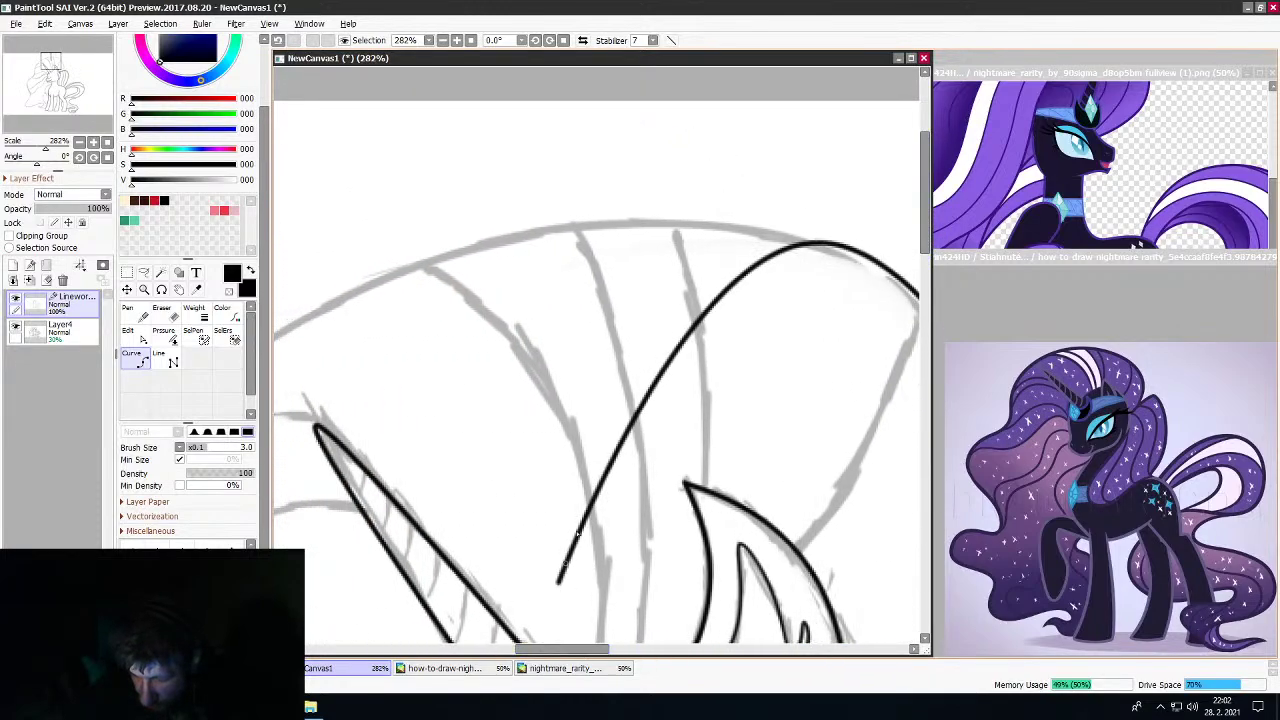
left_click(596, 224)
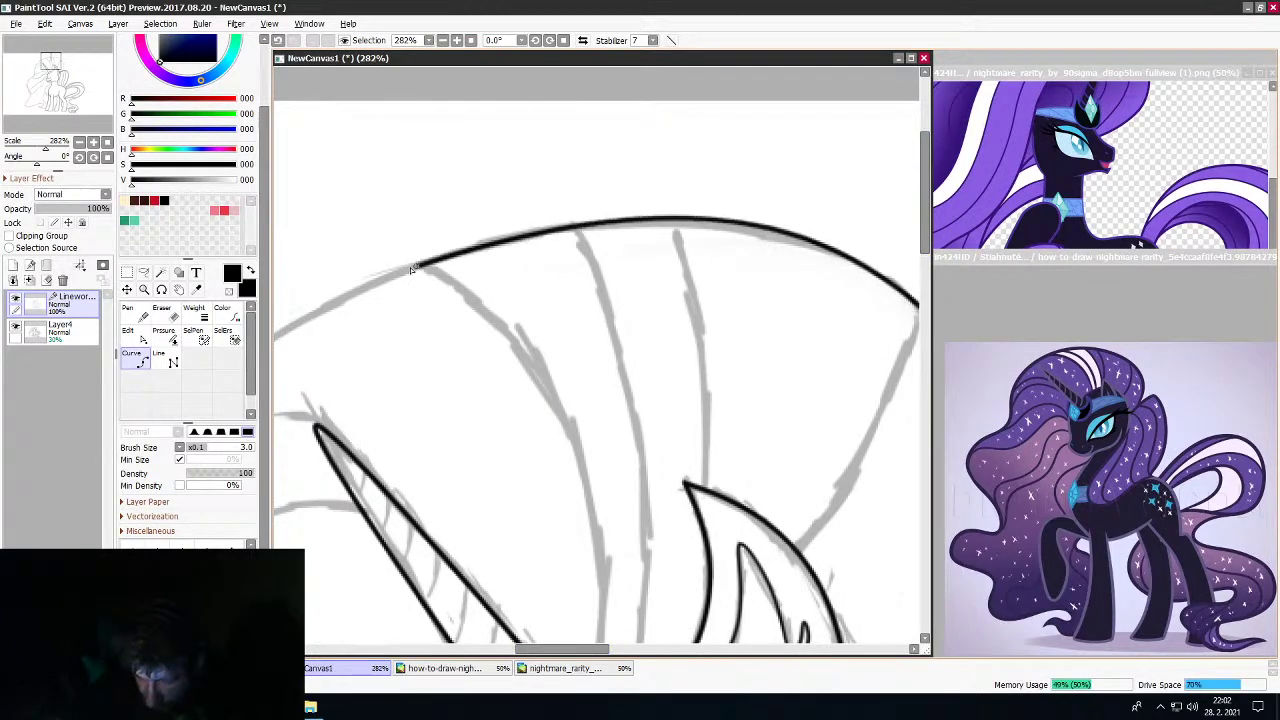
left_click(312, 320)
double_click(313, 424)
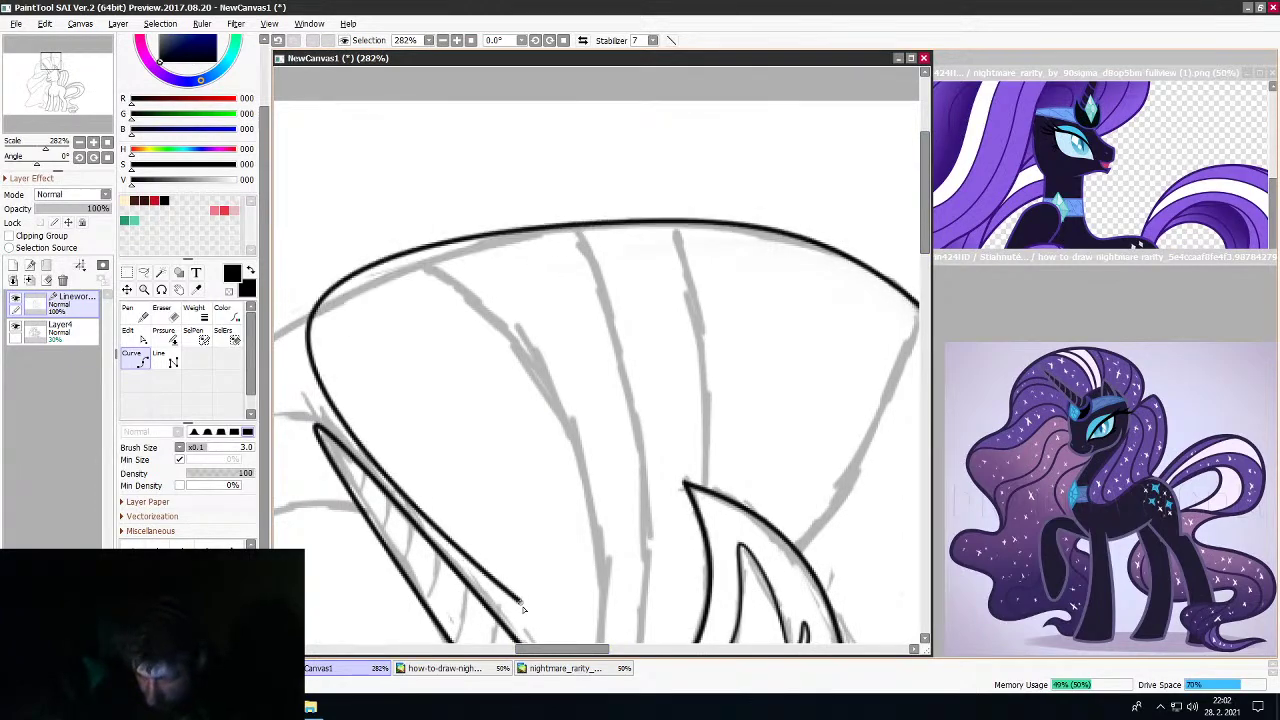
Extend the mane contour past the horn tip and down its front side to the inward bend where the lower mane begins
left_click_drag(550, 655, 490, 657)
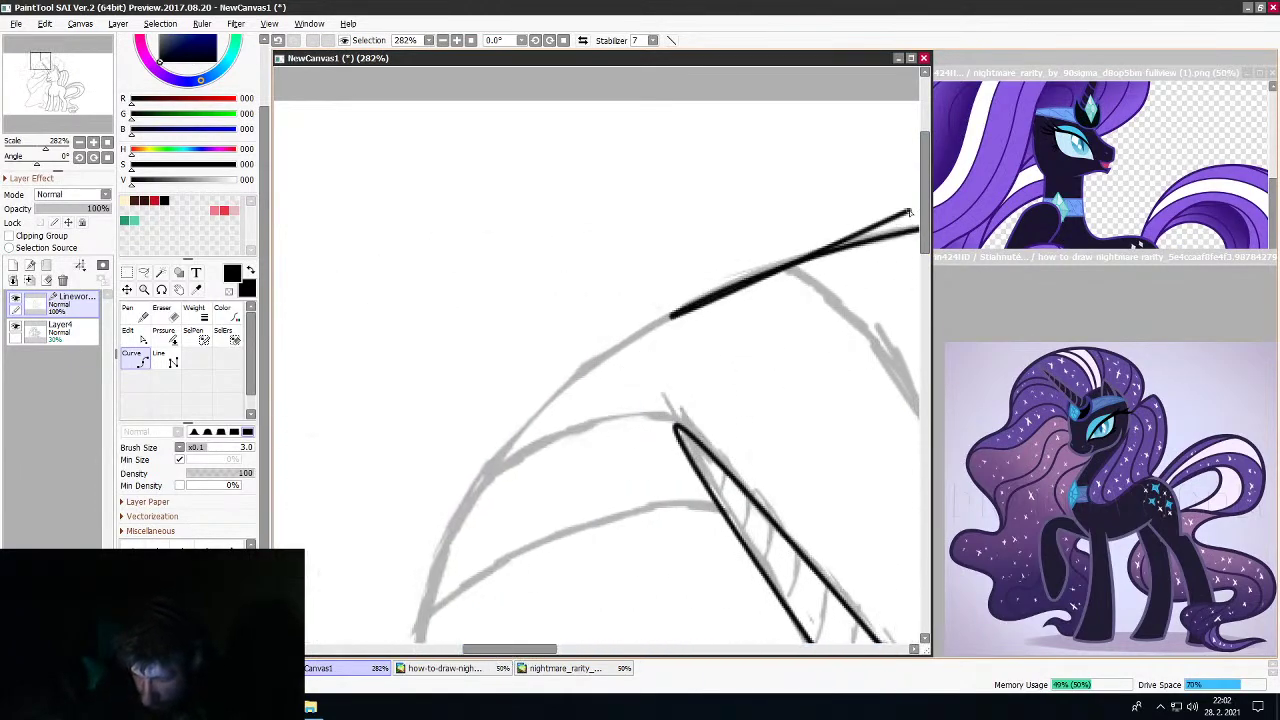
left_click_drag(925, 218, 925, 248)
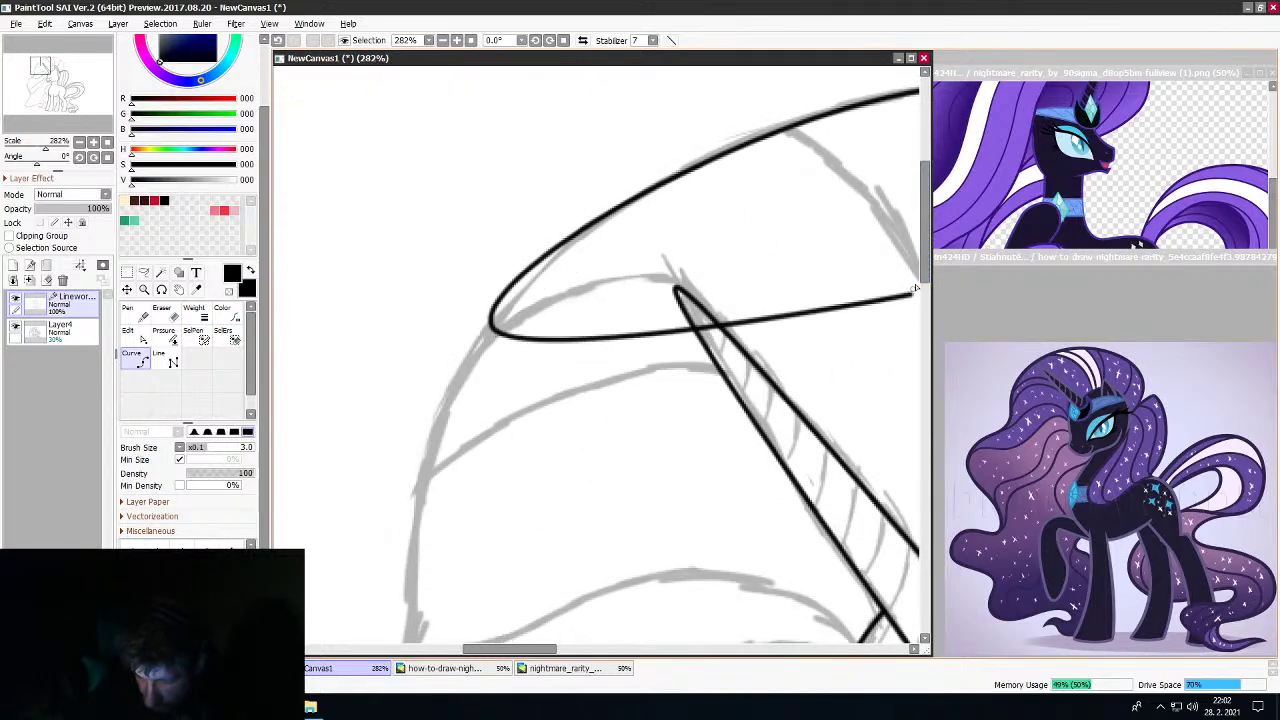
scroll(914, 288, "down", 3)
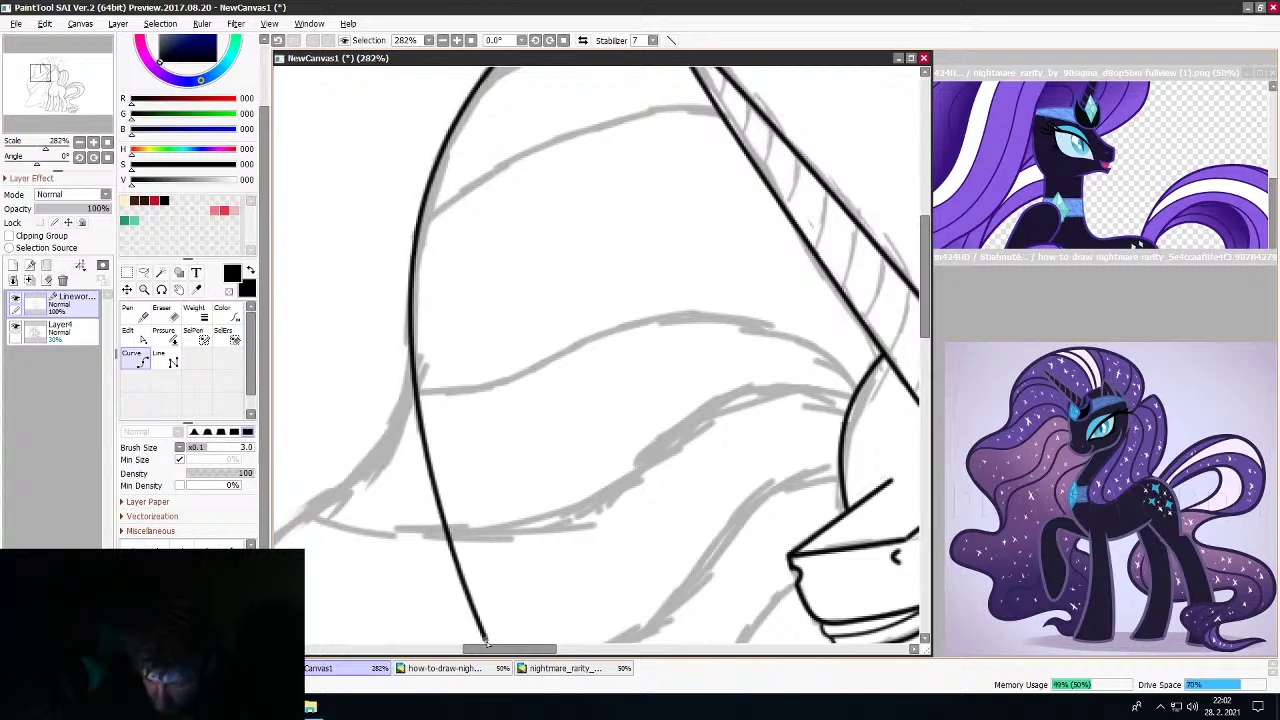
left_click_drag(485, 649, 447, 649)
scroll(880, 346, "down", 5)
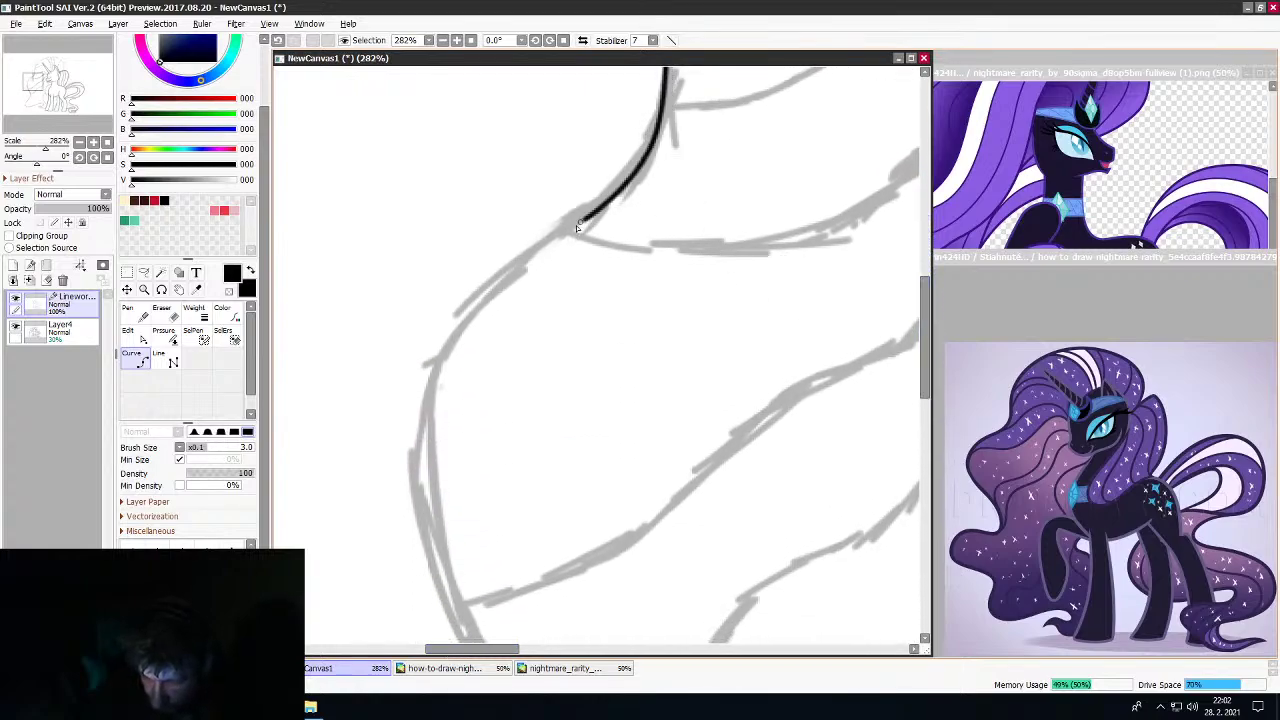
Trace the mane contour around the large front bulge, in at the waist and around the rounded bottom lobe
left_click(438, 357)
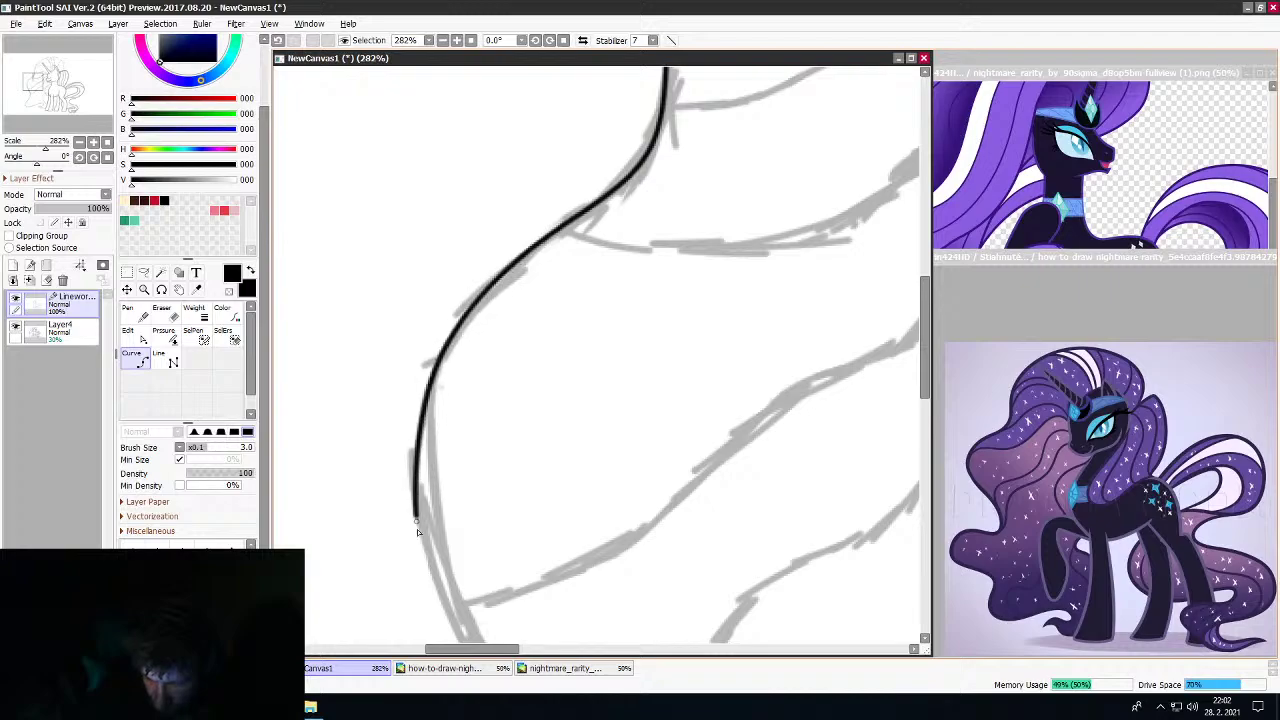
scroll(750, 398, "down", 6)
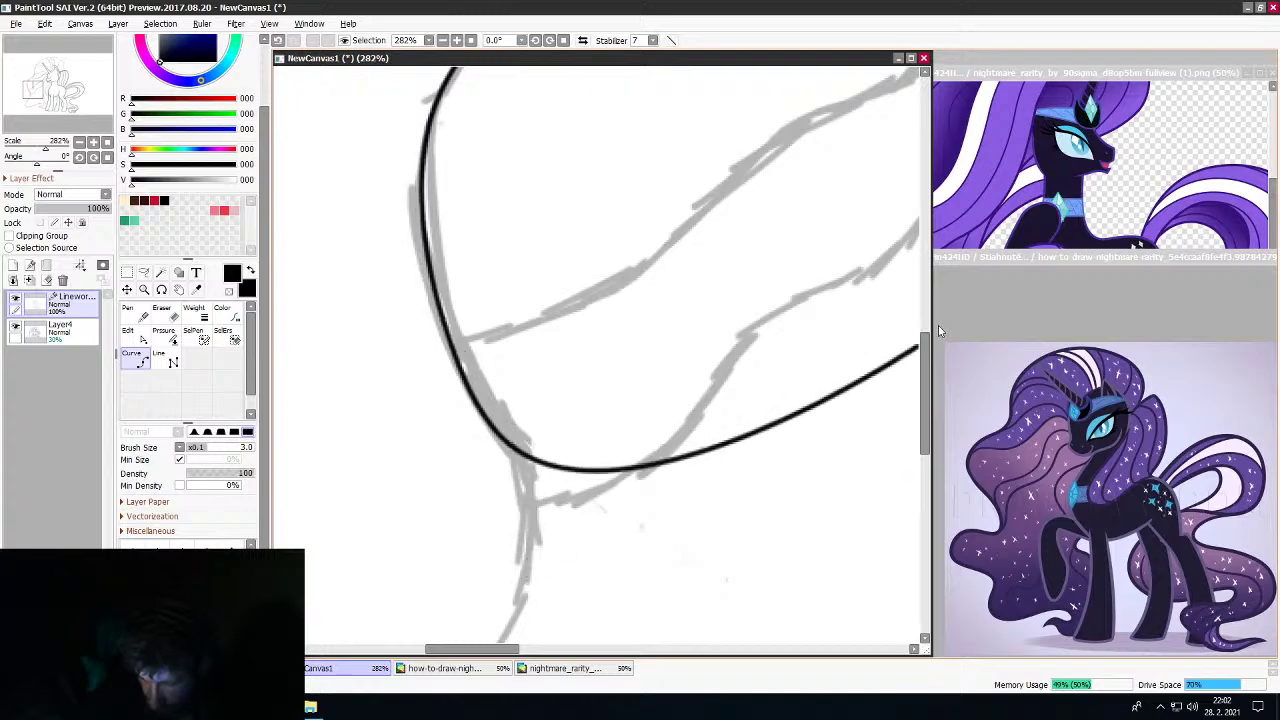
left_click_drag(924, 372, 920, 446)
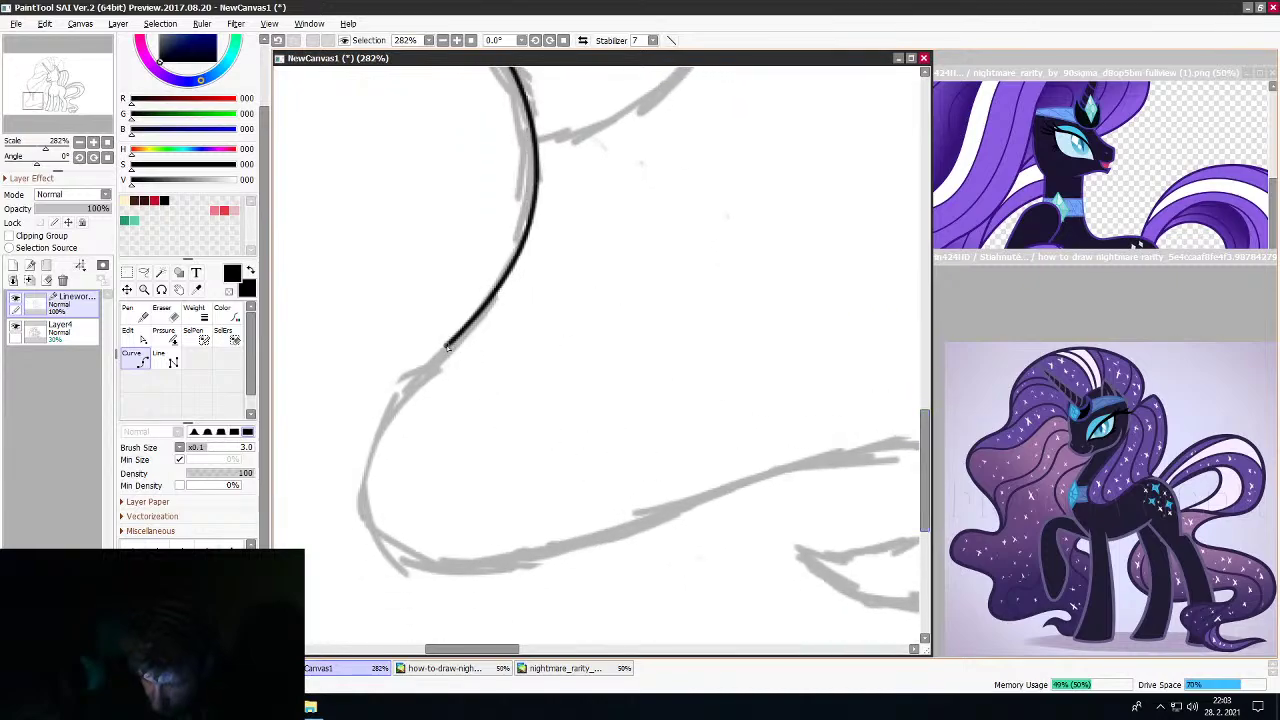
left_click(368, 540)
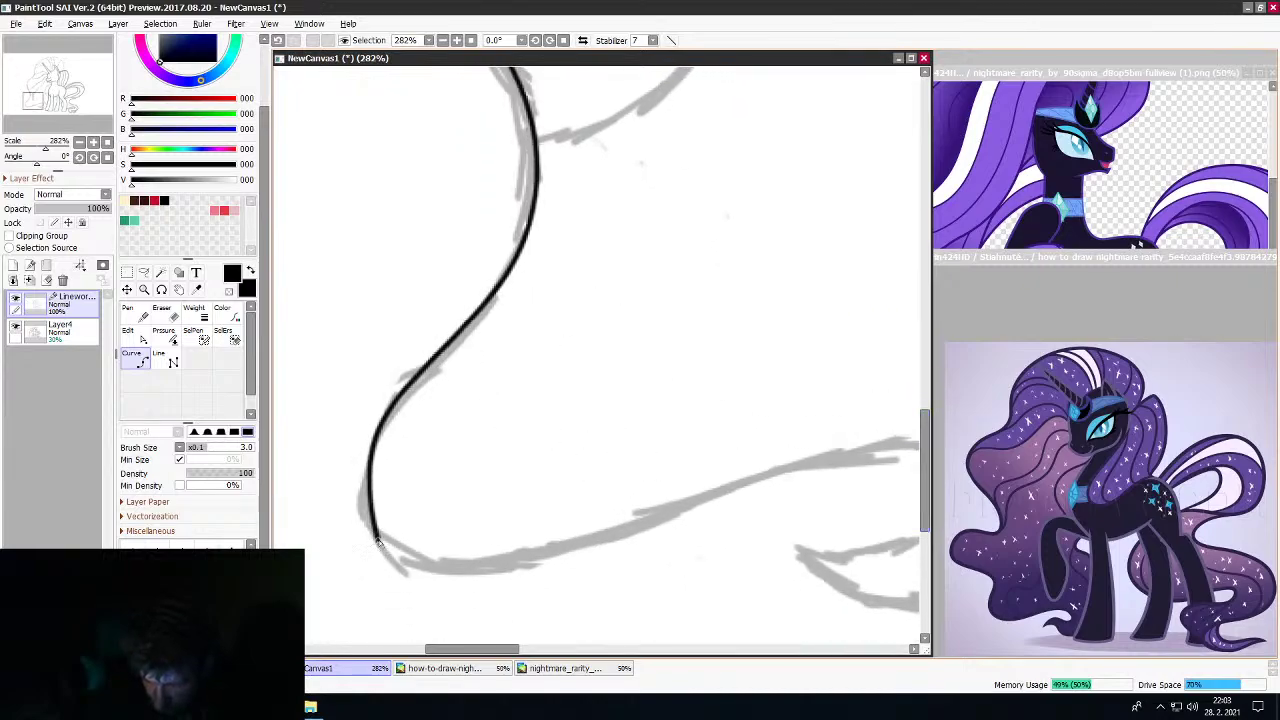
left_click(517, 578)
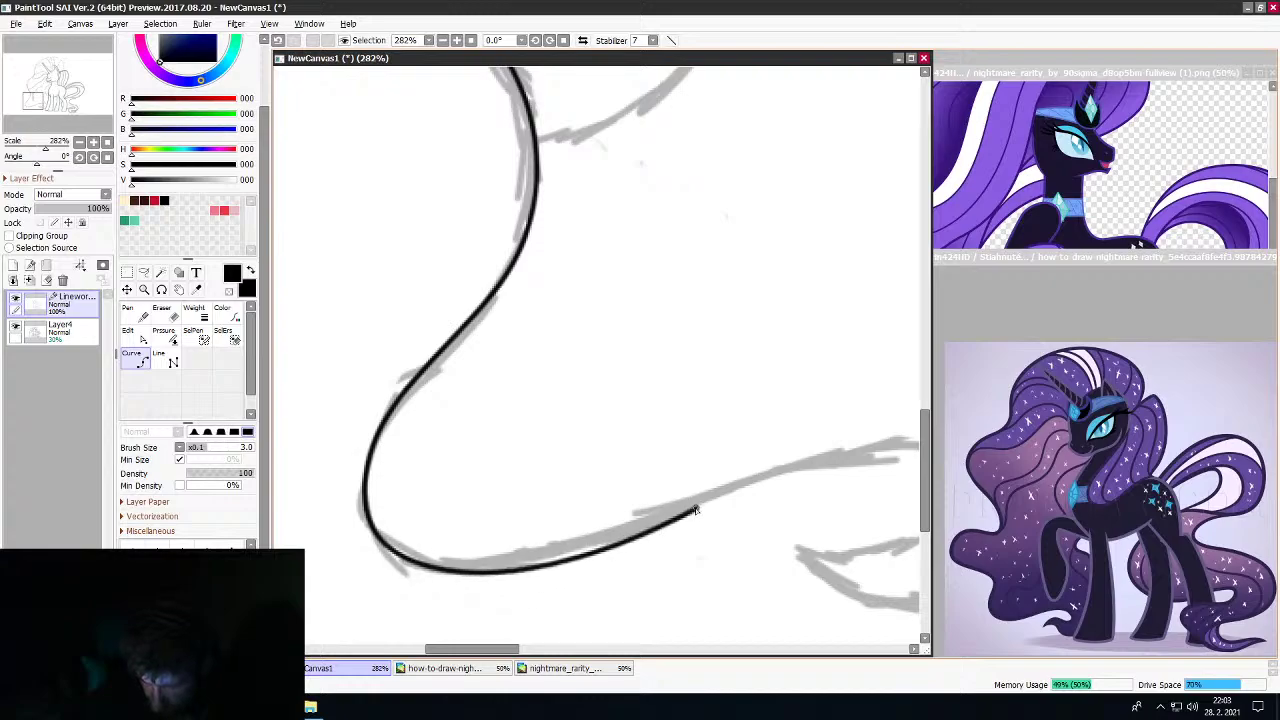
Trace the mane's lower edge through the rounded curl and pointed tip, ending the contour at the front leg
left_click_drag(503, 650, 535, 645)
left_click(526, 491)
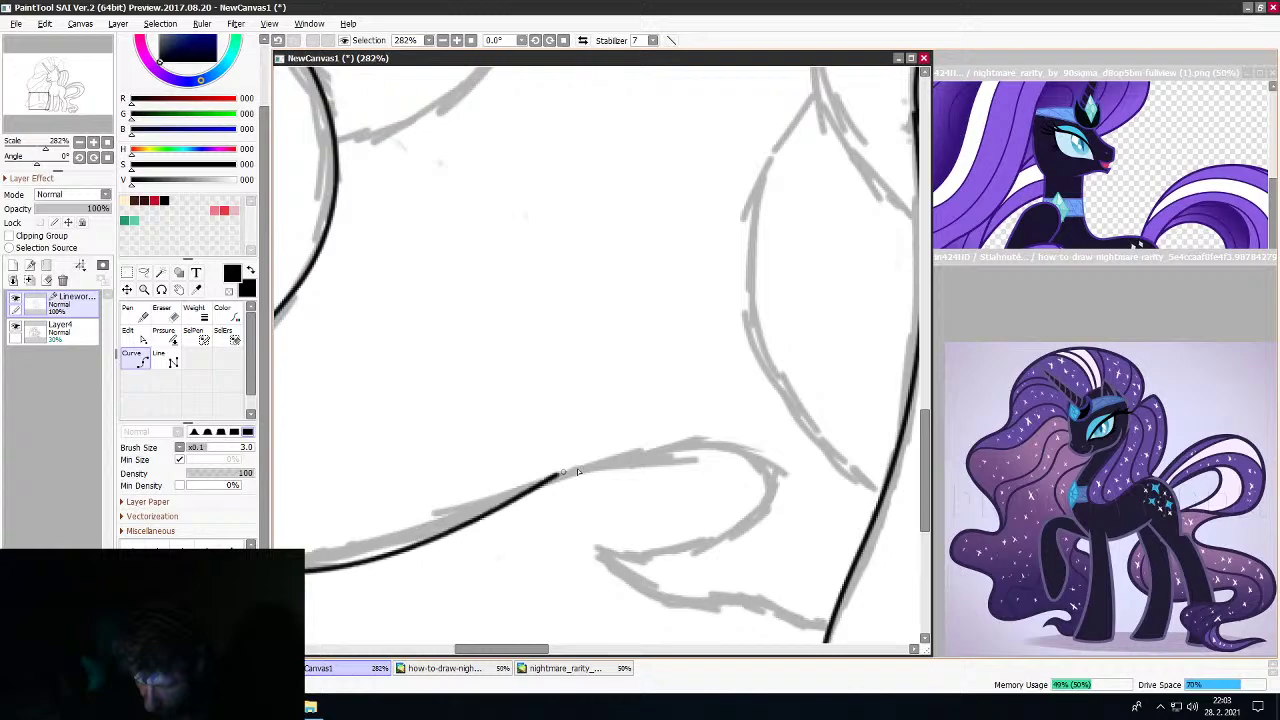
left_click(679, 449)
left_click(757, 460)
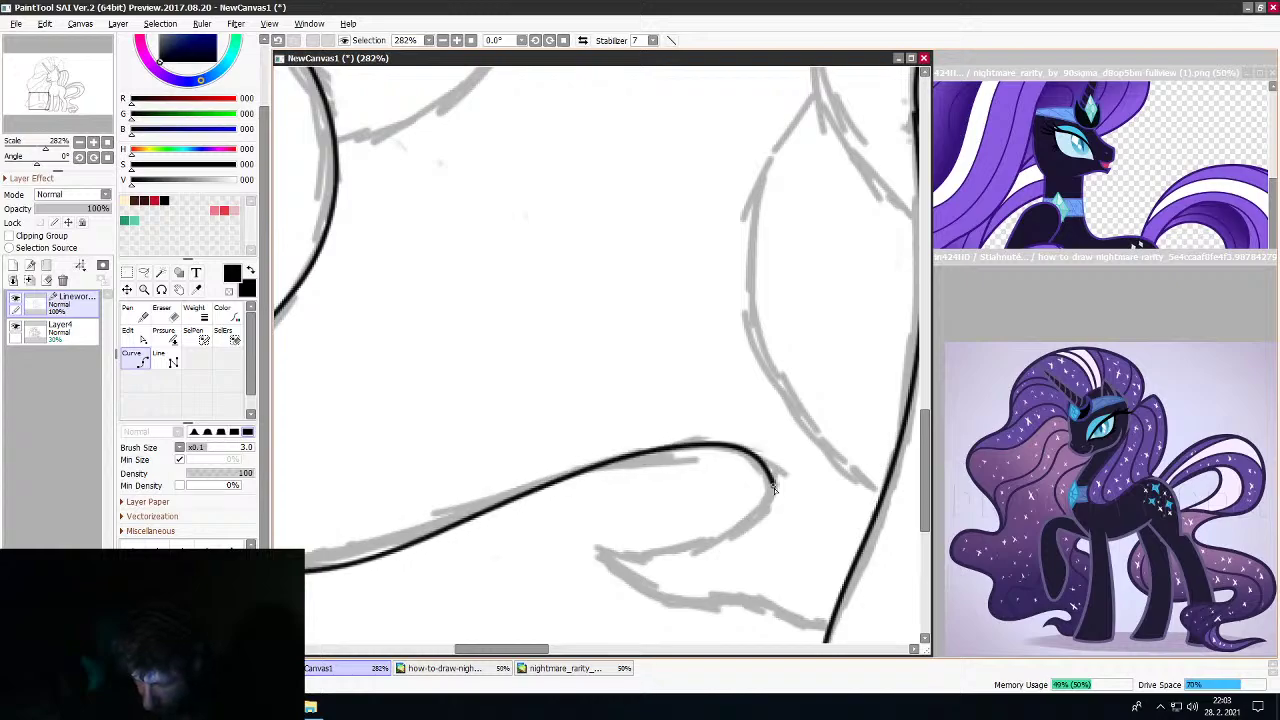
left_click(596, 546)
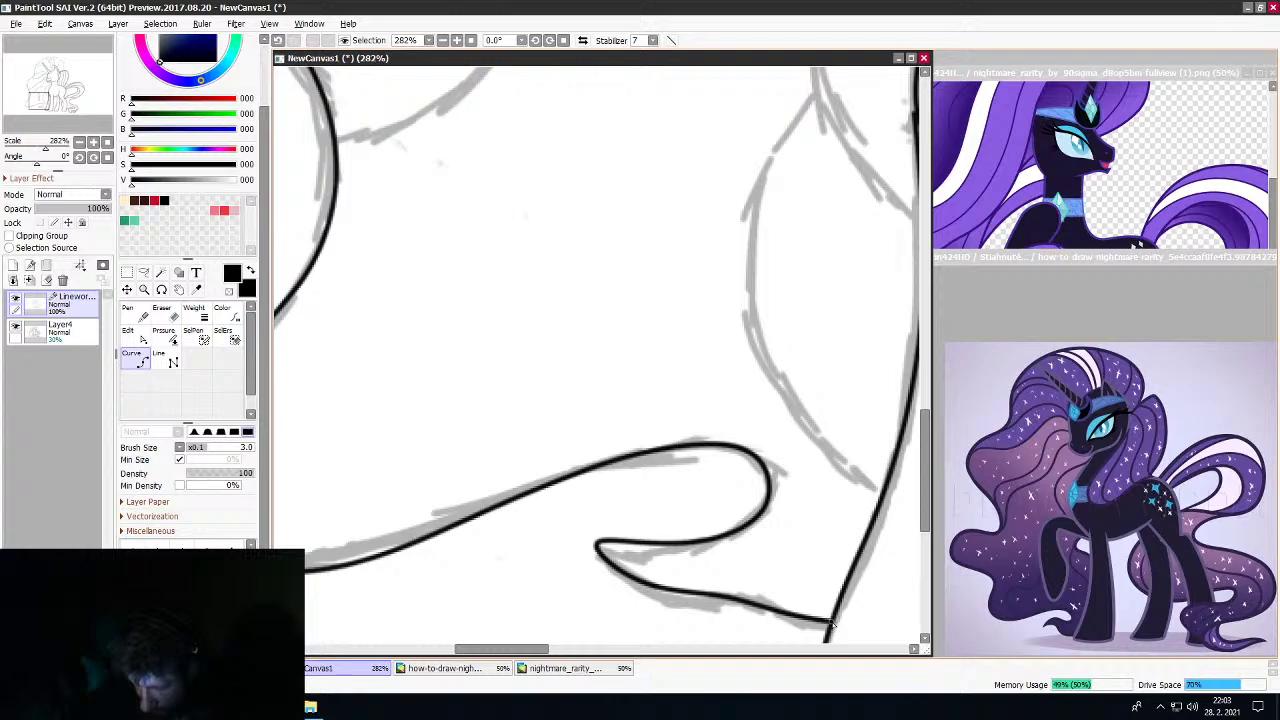
Set the curve brush size to 2.0 and trace the wavy mane strand from the muzzle down to the mane's outer contour
scroll(836, 608, "down", 5)
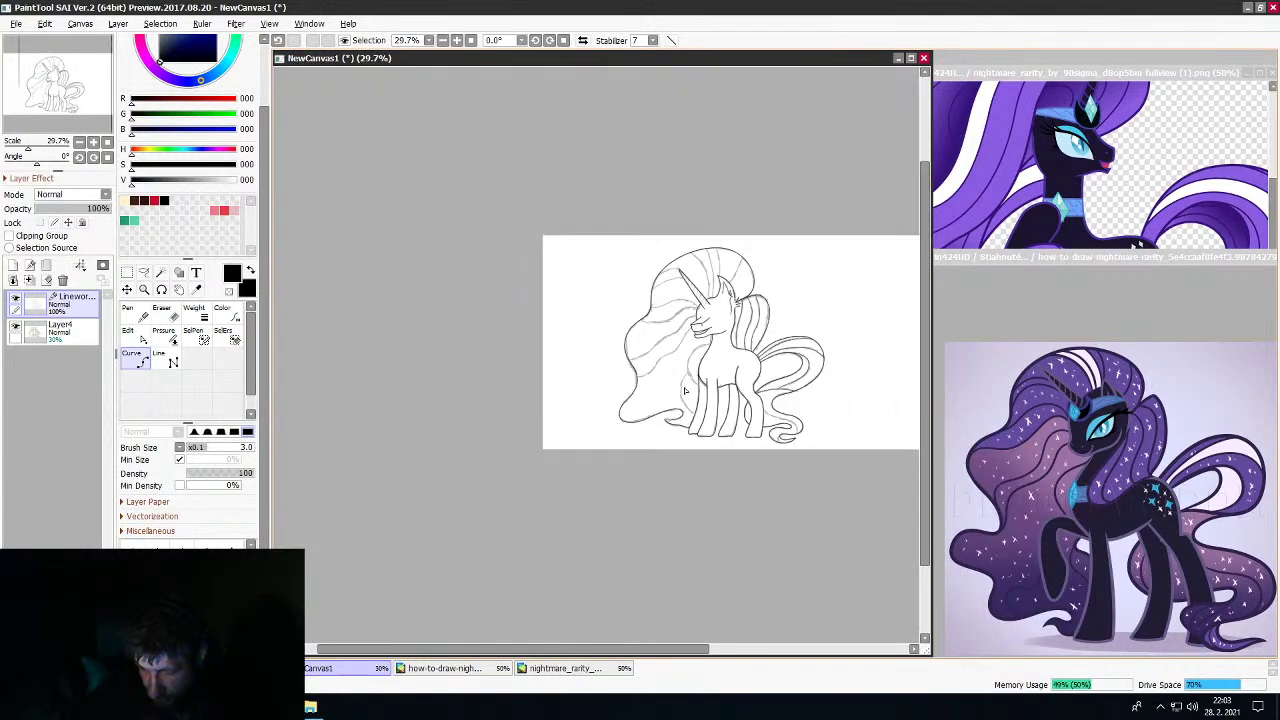
scroll(659, 357, "up", 4)
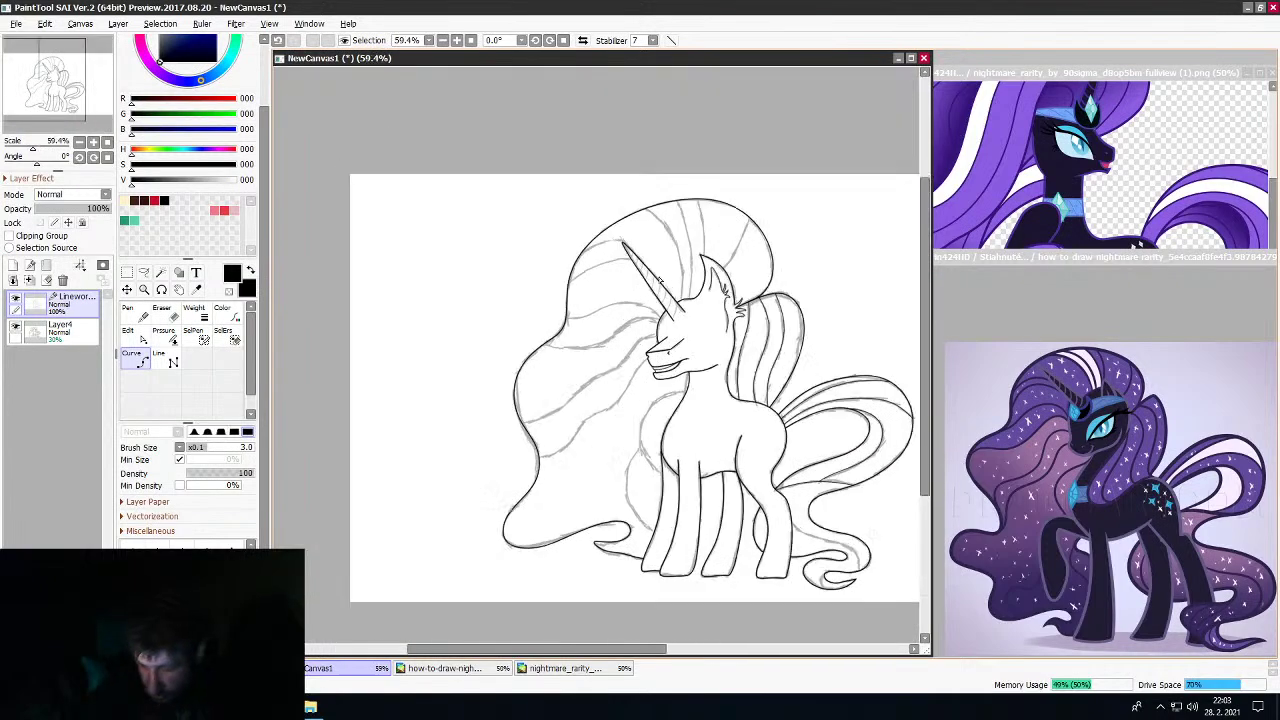
scroll(660, 358, "down", 3)
scroll(652, 489, "up", 5)
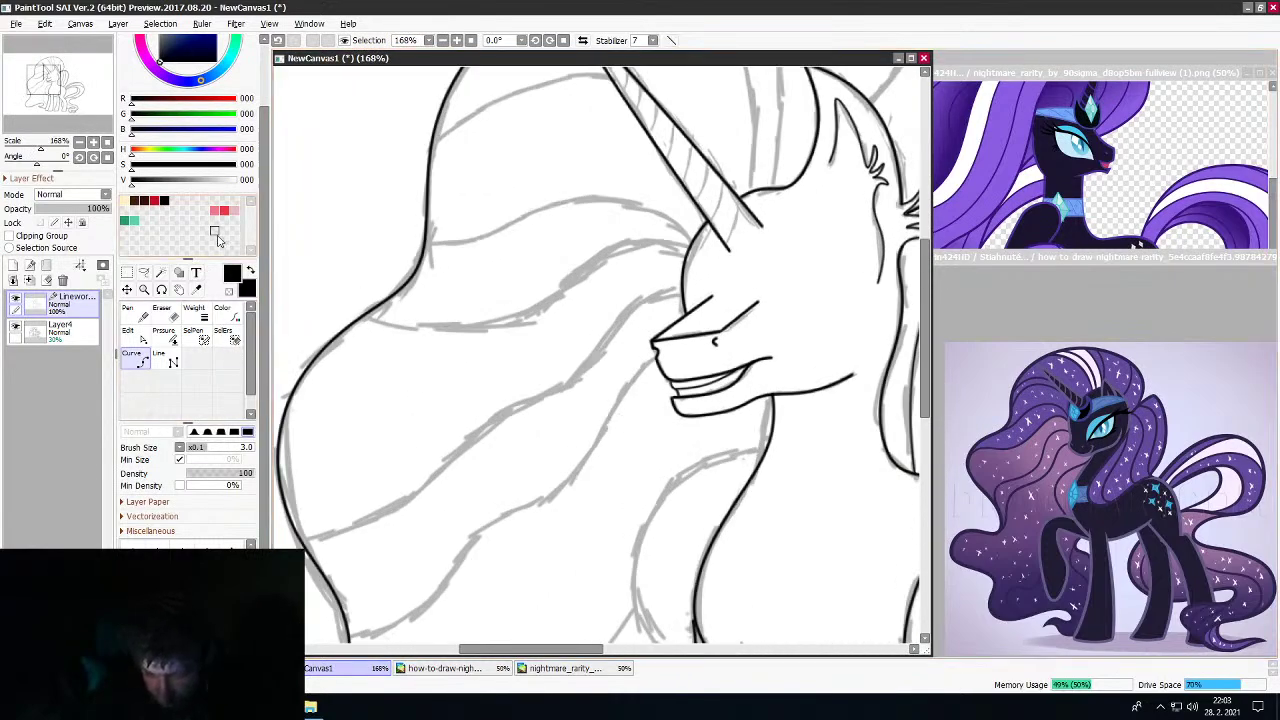
left_click(234, 546)
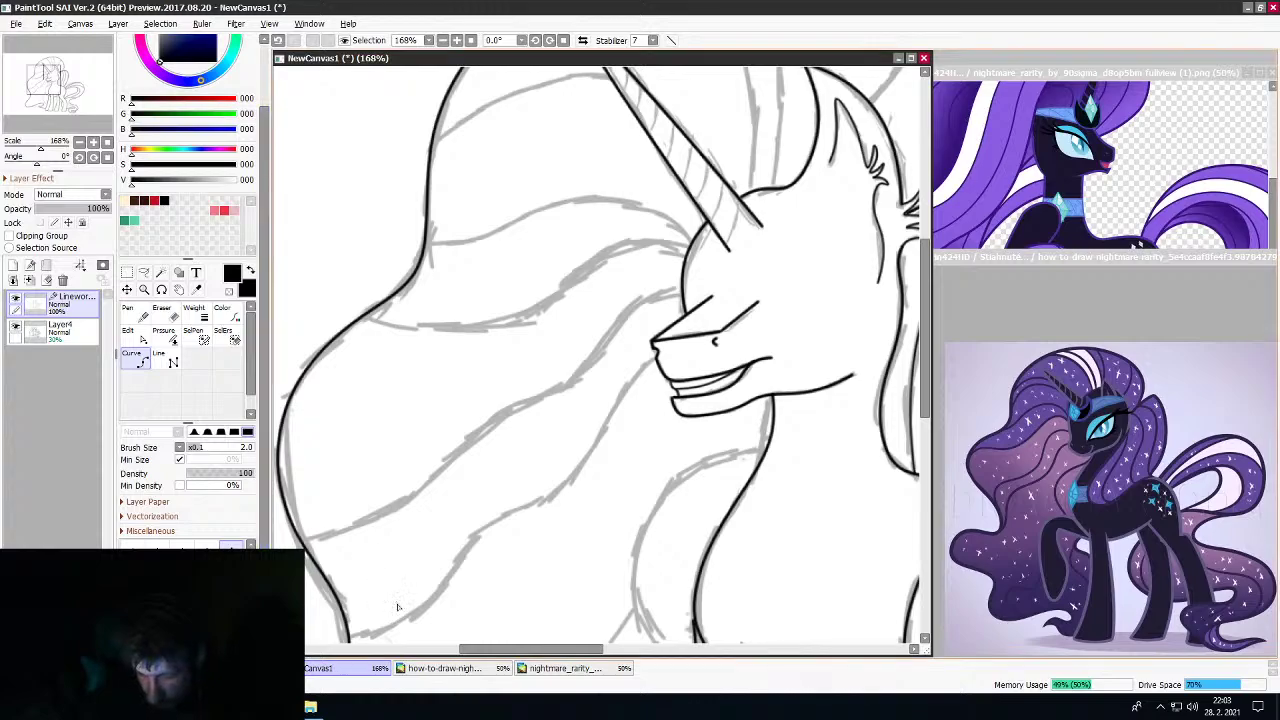
scroll(536, 529, "up", 3)
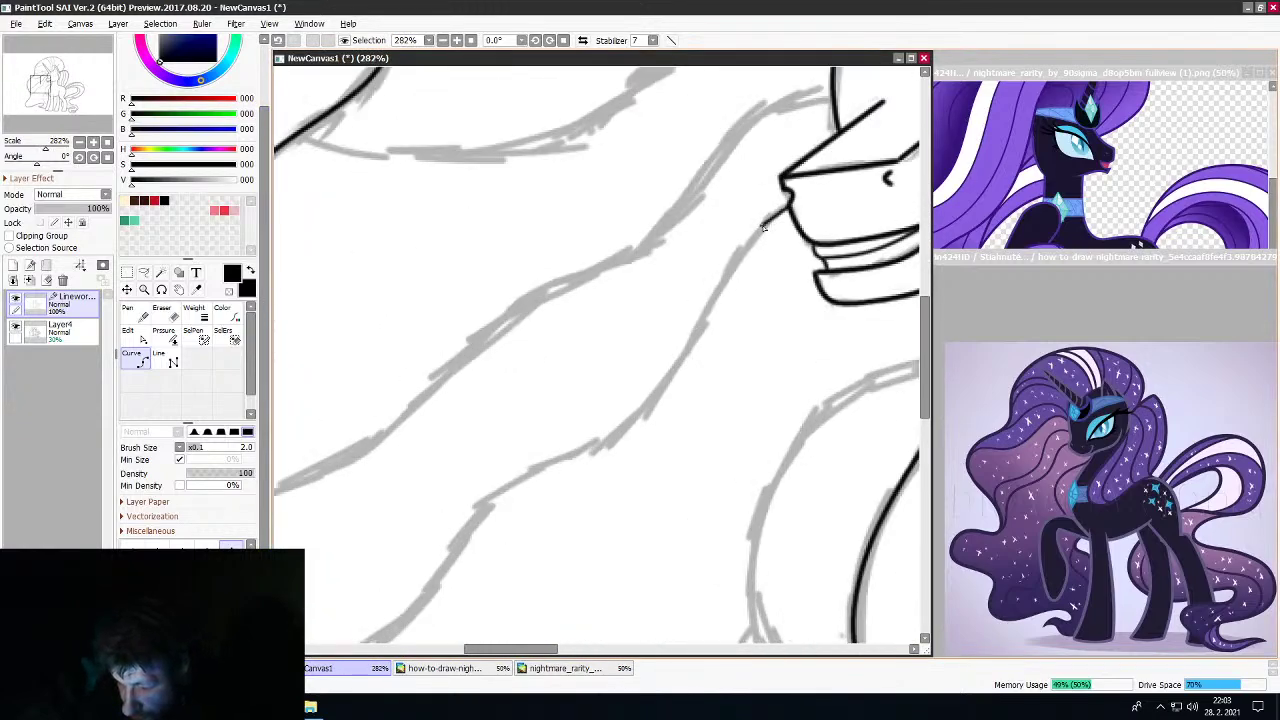
mouse_move(788, 207)
left_mouse_down()
mouse_move(627, 430)
mouse_move(524, 476)
left_mouse_up()
left_click(525, 475)
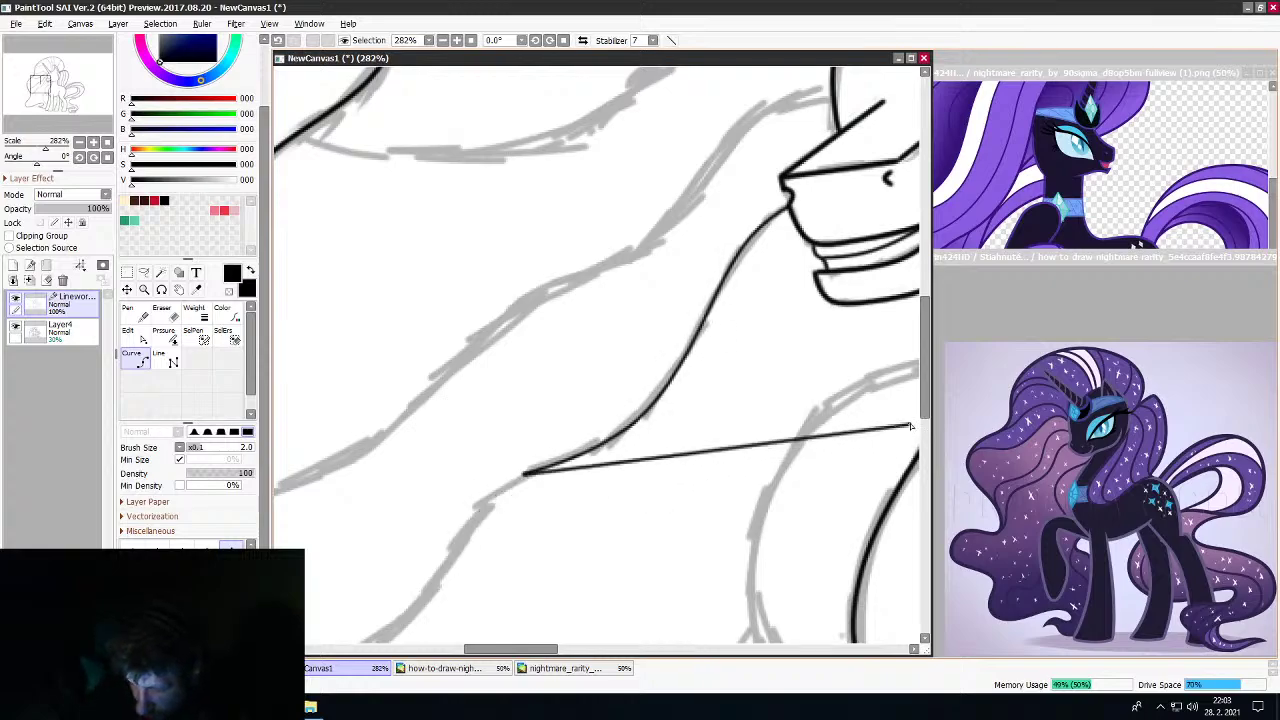
left_click_drag(924, 402, 924, 427)
left_click_drag(538, 650, 501, 651)
mouse_move(718, 397)
left_mouse_down()
mouse_move(658, 489)
mouse_move(516, 557)
left_mouse_up()
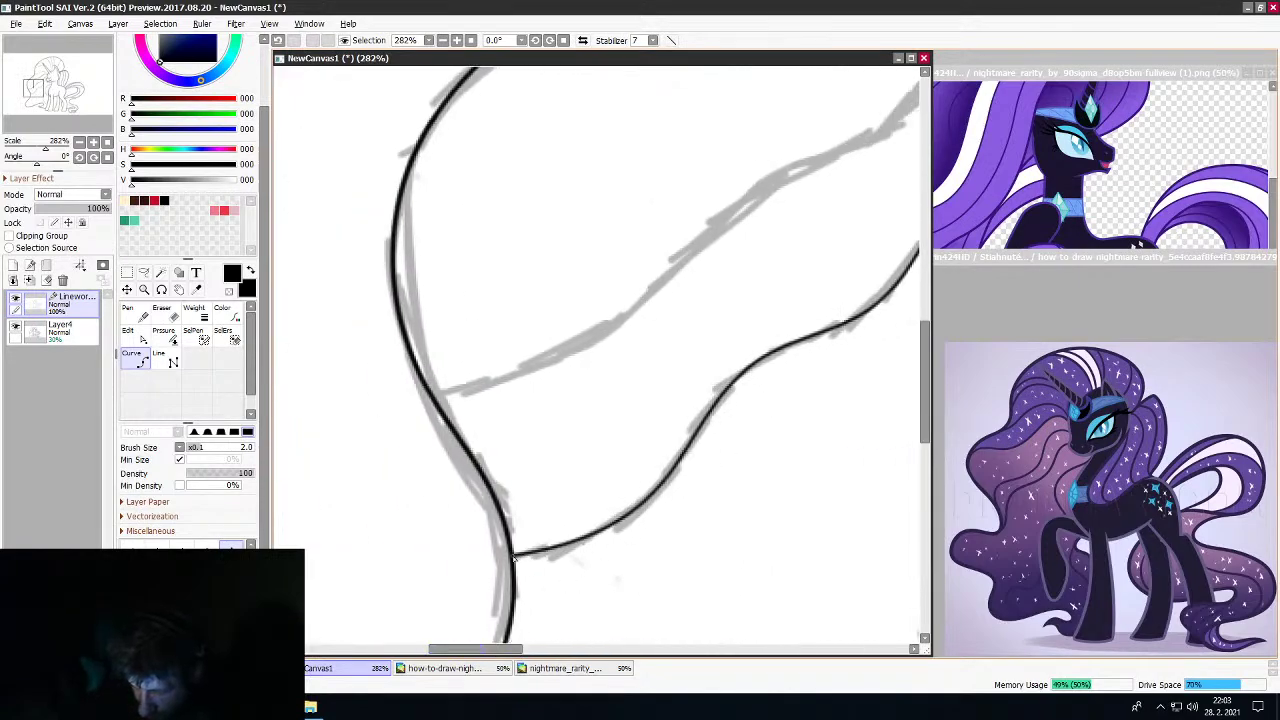
Trace the next wavy mane strand from the face just above the muzzle down to the mane's outer contour
scroll(603, 546, "down", 6)
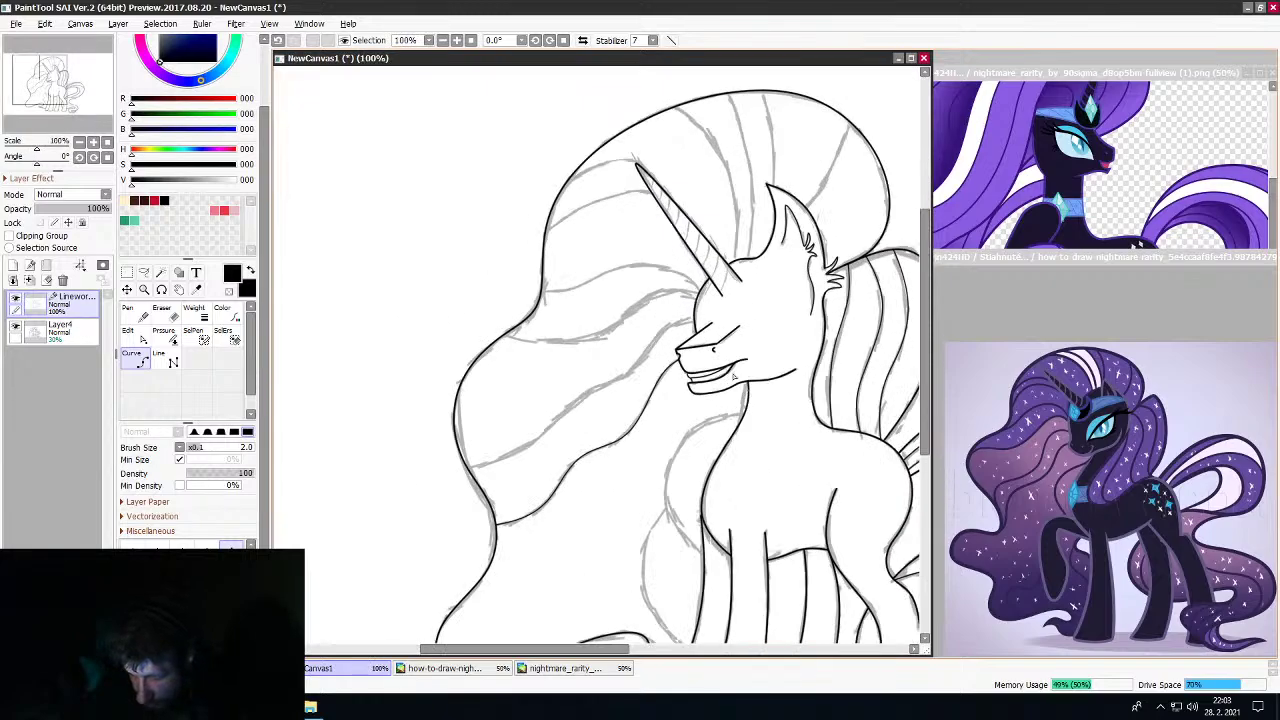
scroll(640, 350, "up", 4)
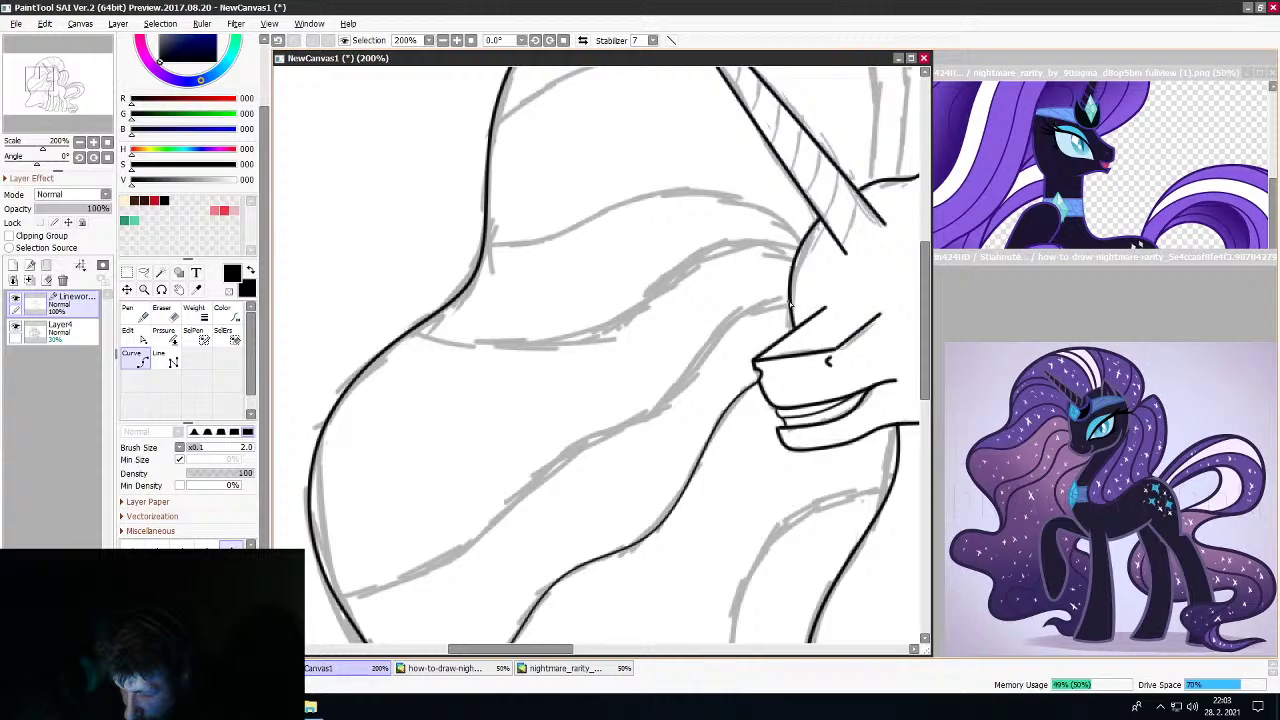
left_click(692, 369)
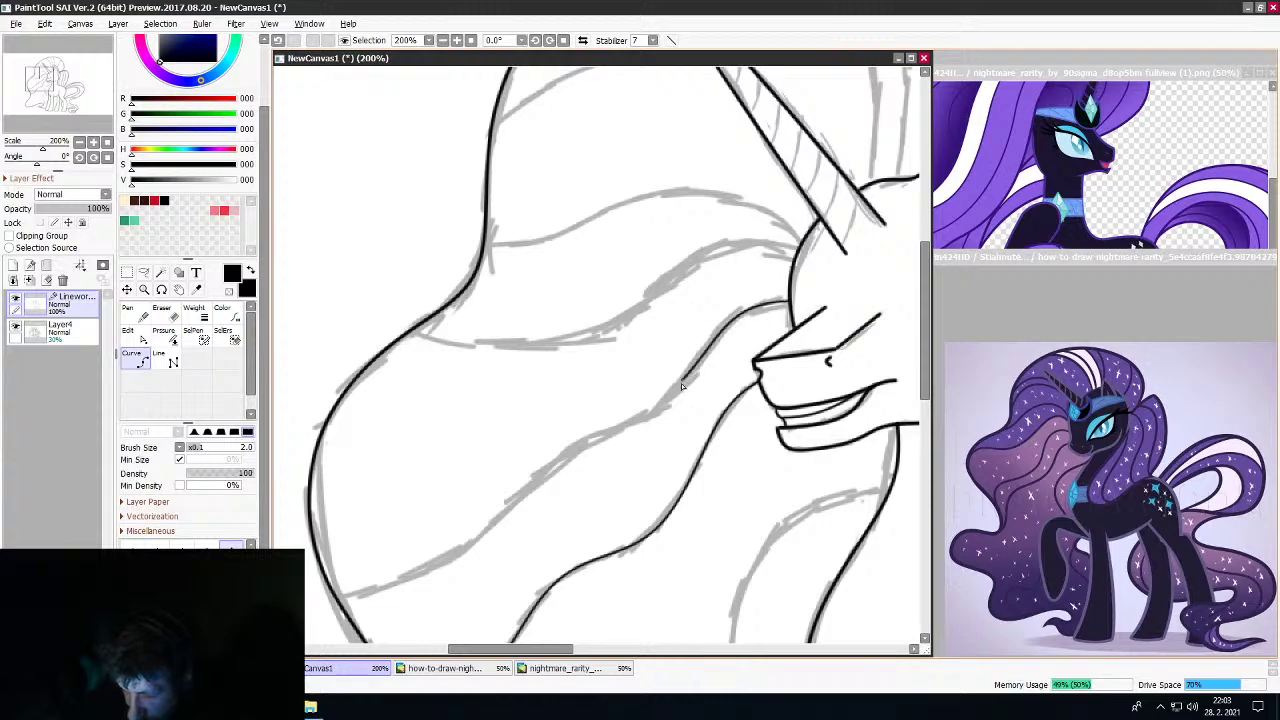
mouse_move(628, 427)
left_mouse_down()
mouse_move(557, 452)
mouse_move(533, 491)
mouse_move(442, 563)
mouse_move(340, 597)
left_mouse_up()
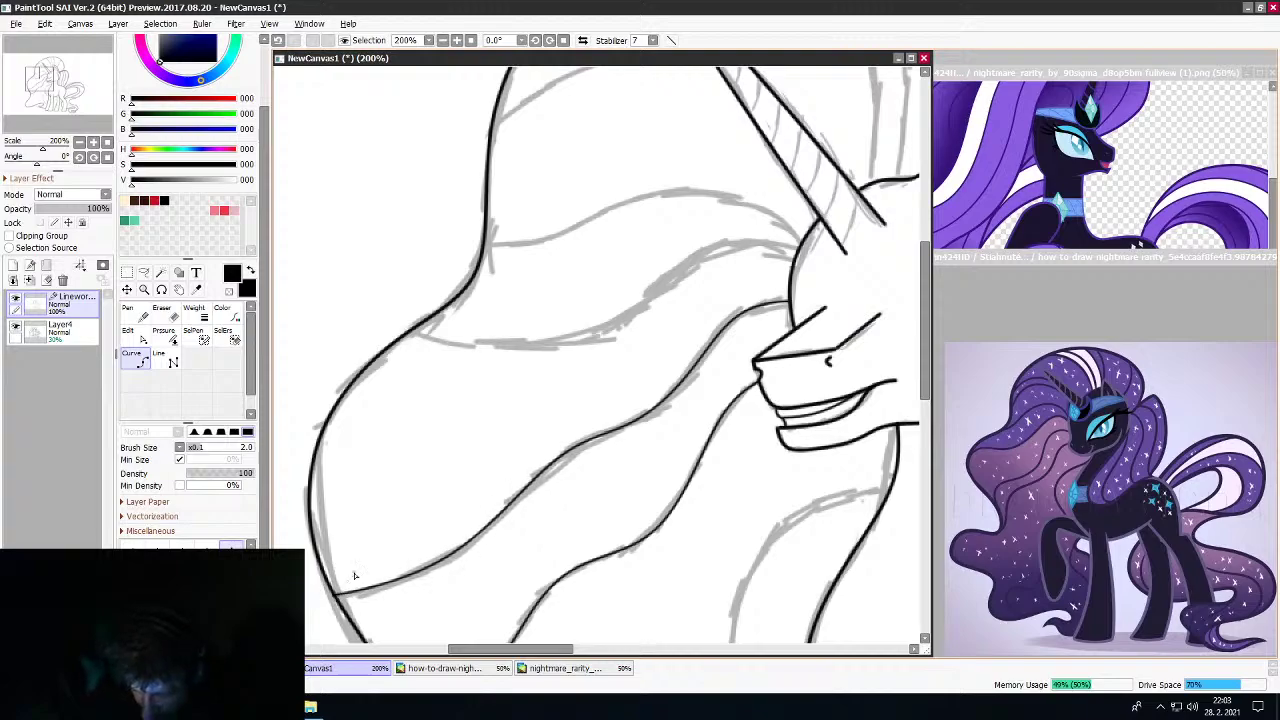
Trace the two wavy mane strands that run from the forehead below the horn to the mane's front contour
scroll(529, 540, "down", 5)
scroll(606, 487, "up", 4)
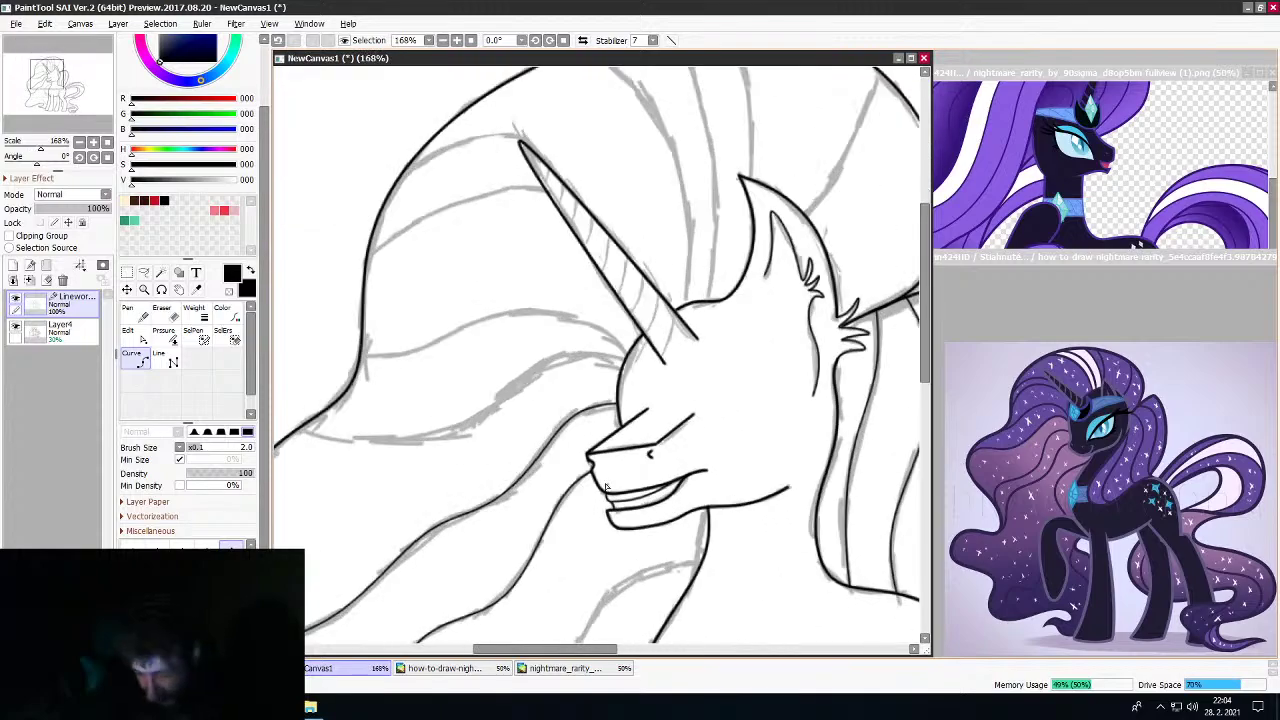
scroll(606, 487, "down", 3)
scroll(500, 411, "up", 4)
scroll(494, 408, "down", 2)
scroll(446, 405, "up", 3)
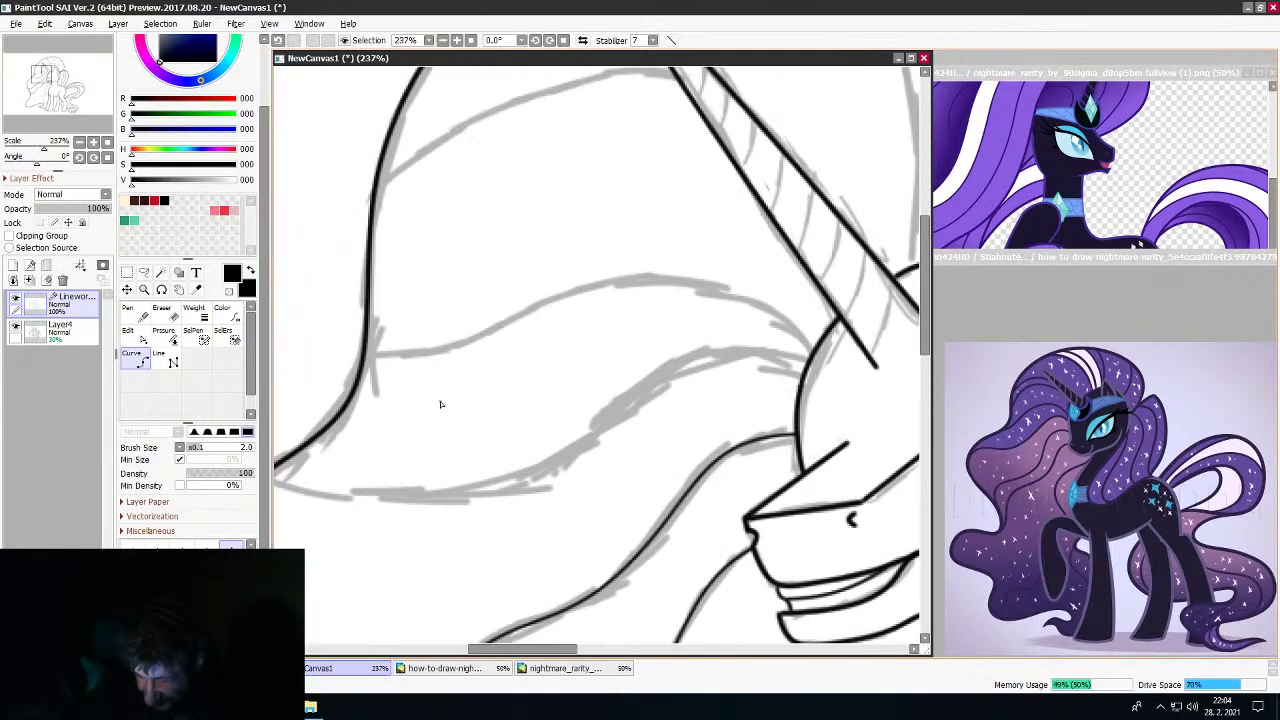
scroll(440, 404, "down", 1)
scroll(424, 403, "up", 1)
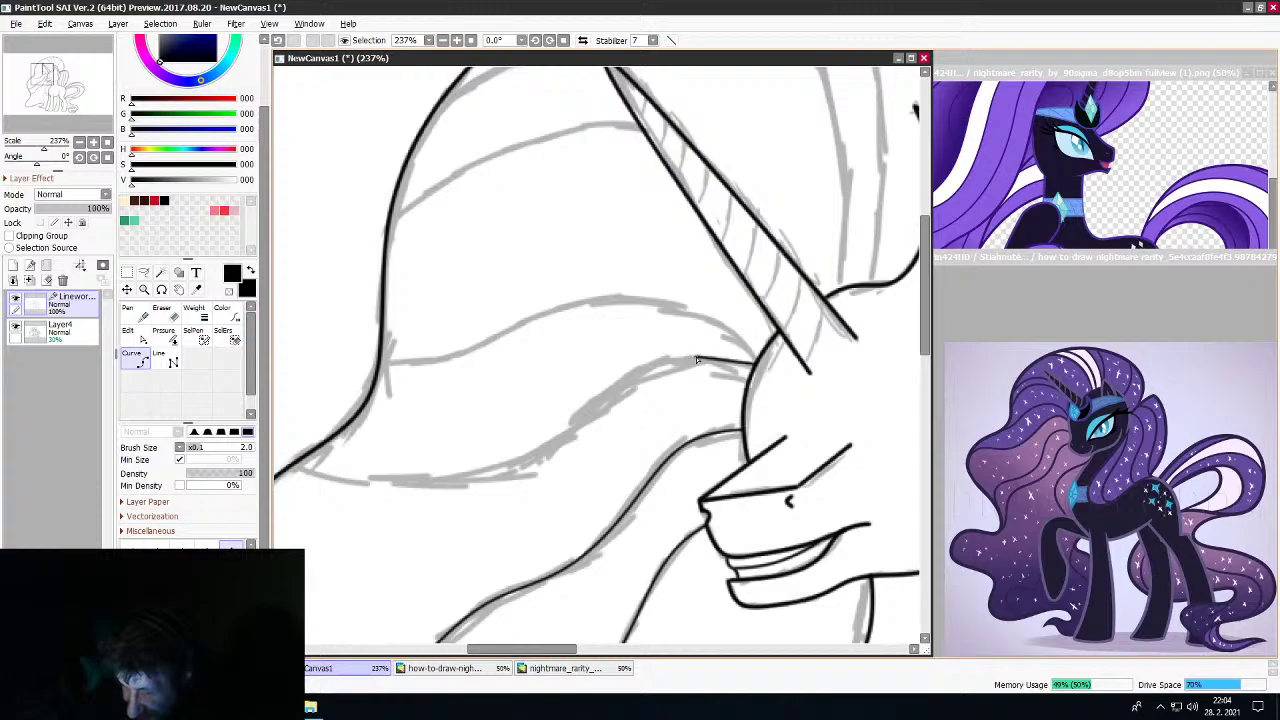
mouse_move(697, 360)
left_mouse_down()
mouse_move(626, 380)
mouse_move(559, 444)
mouse_move(465, 479)
mouse_move(297, 467)
left_mouse_up()
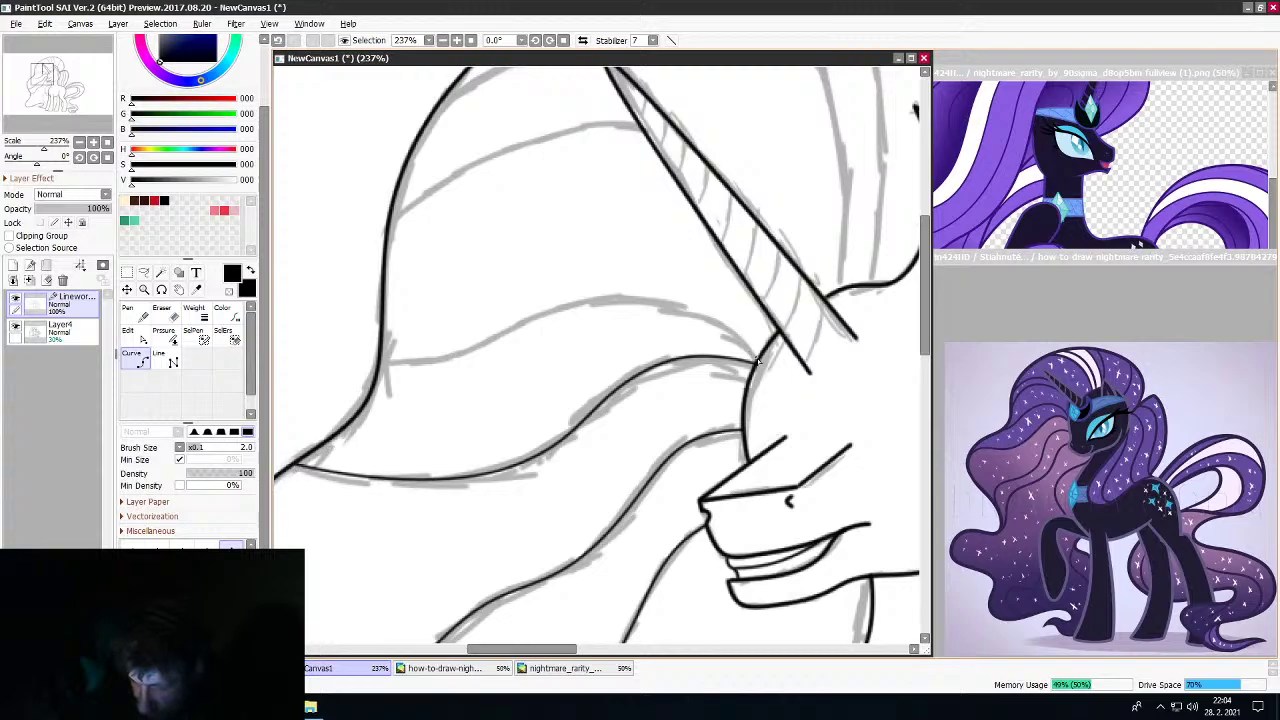
left_click(628, 298)
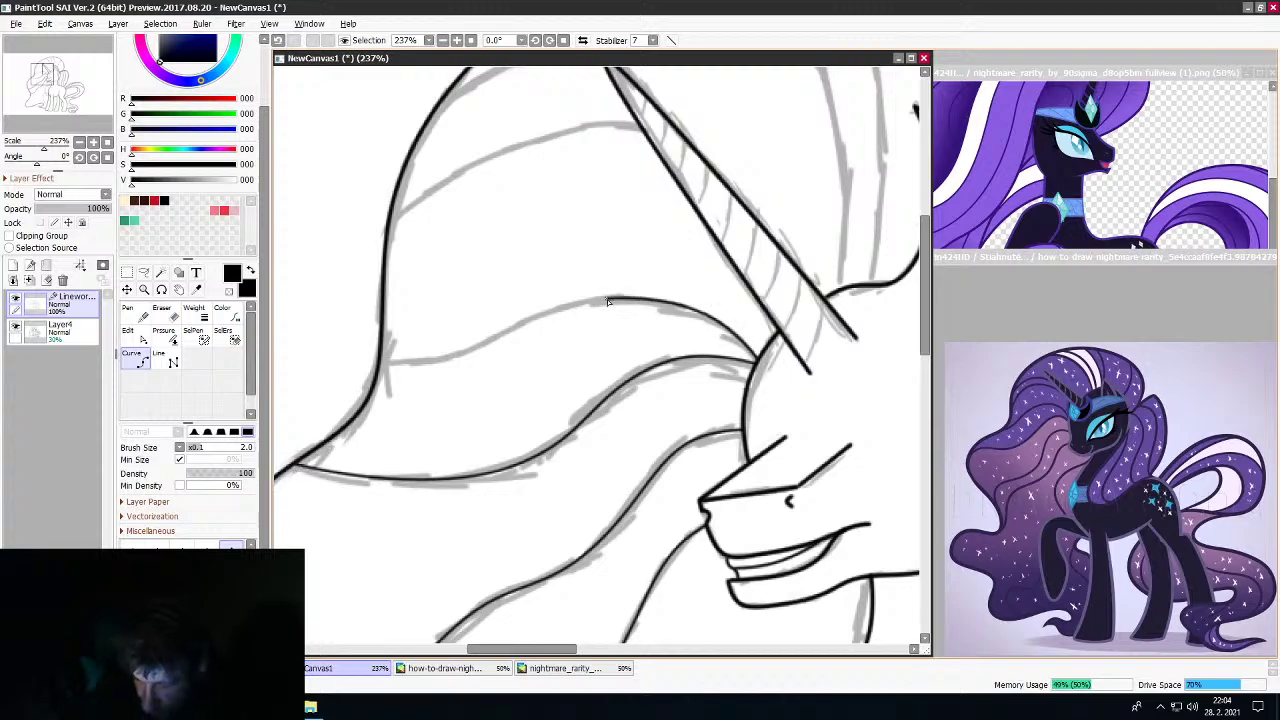
left_click(459, 354)
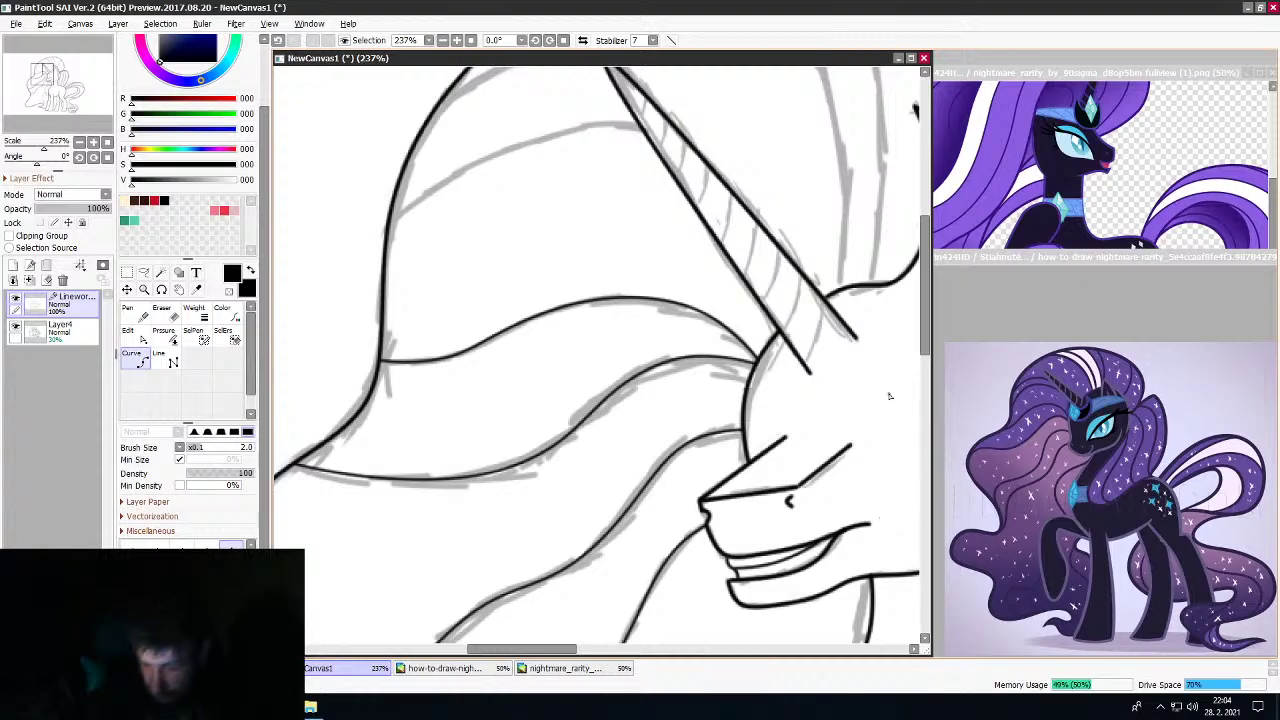
Trace the two curved mane strands from the horn's front edge and from its tip to the mane's front contour
scroll(757, 408, "down", 5)
scroll(693, 344, "up", 4)
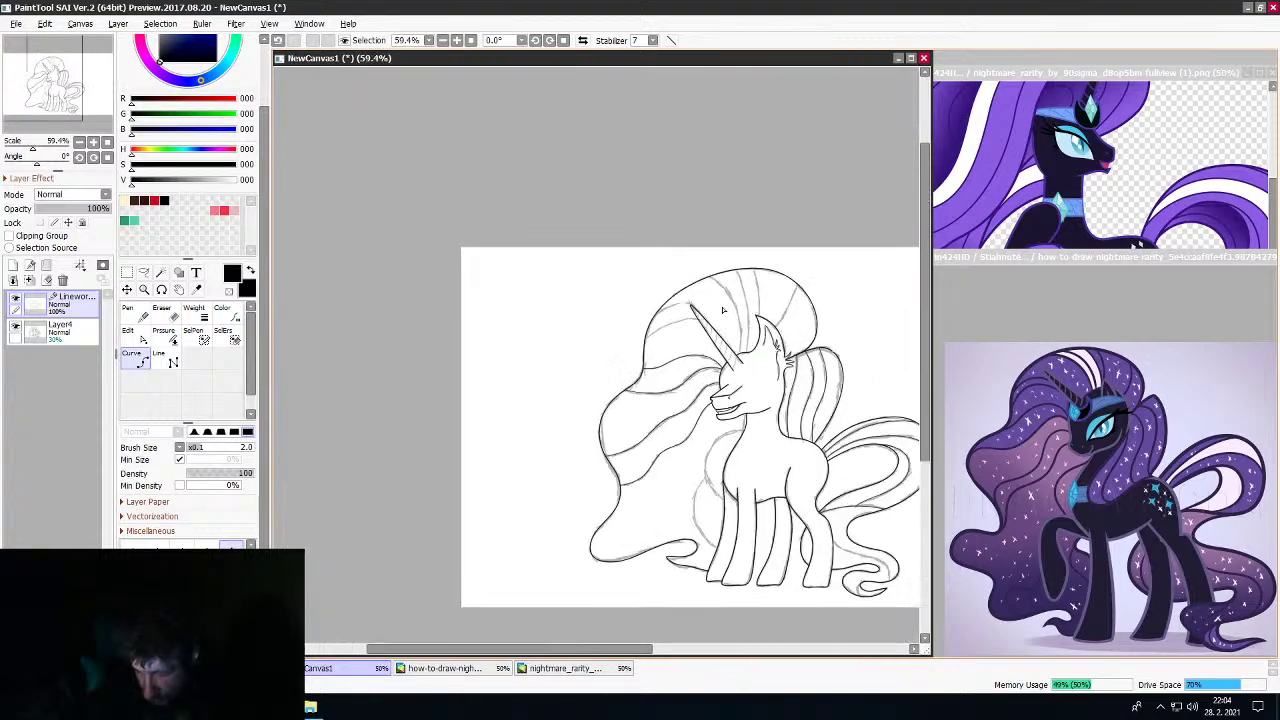
scroll(693, 344, "up", 6)
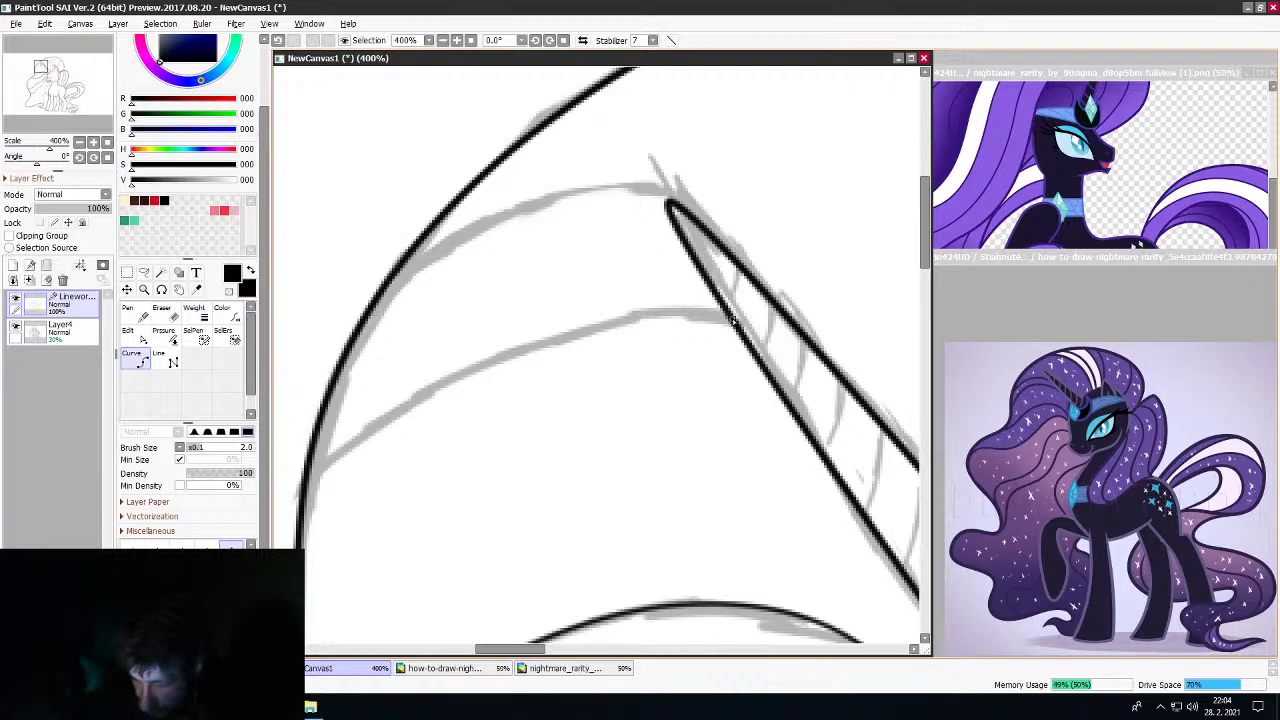
mouse_move(733, 319)
left_mouse_down()
mouse_move(647, 314)
mouse_move(519, 343)
mouse_move(308, 486)
left_mouse_up()
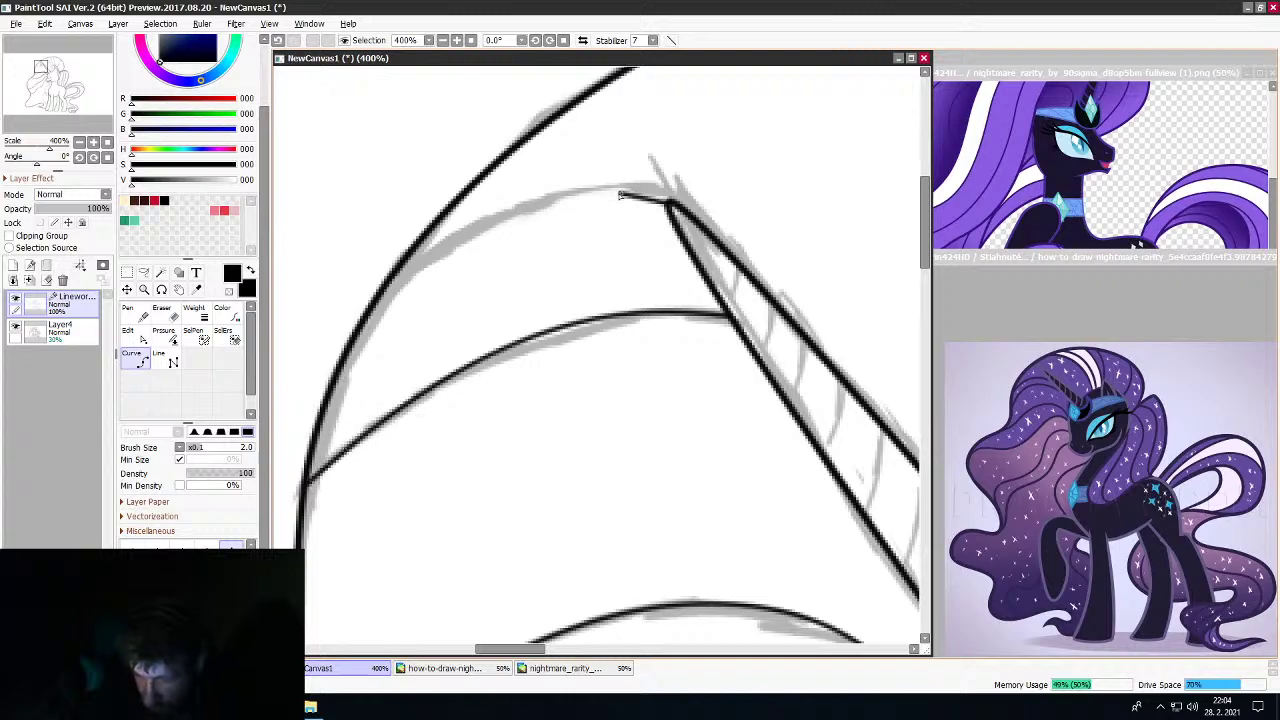
mouse_move(620, 195)
left_mouse_down()
mouse_move(496, 222)
mouse_move(385, 294)
left_mouse_up()
Trace the curved mane strand from the forehead just behind the horn up to the mane's top contour
scroll(397, 283, "down", 6)
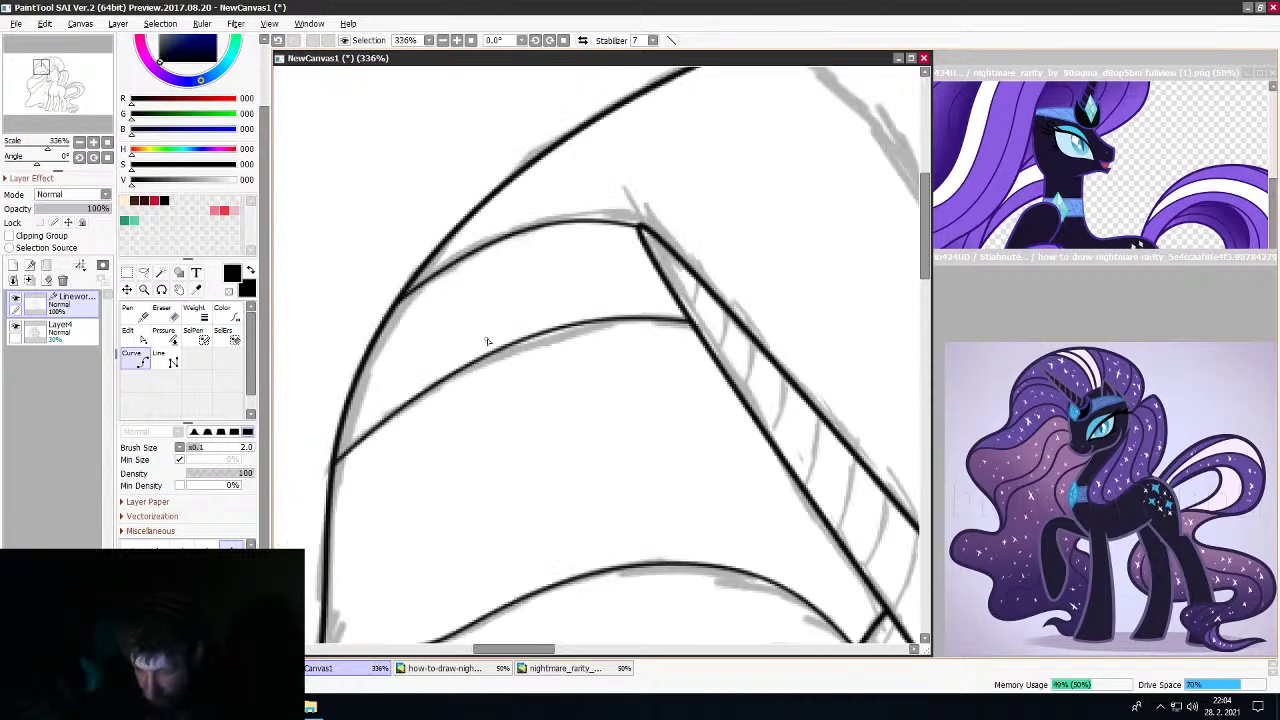
scroll(595, 366, "up", 3)
scroll(595, 366, "up", 1)
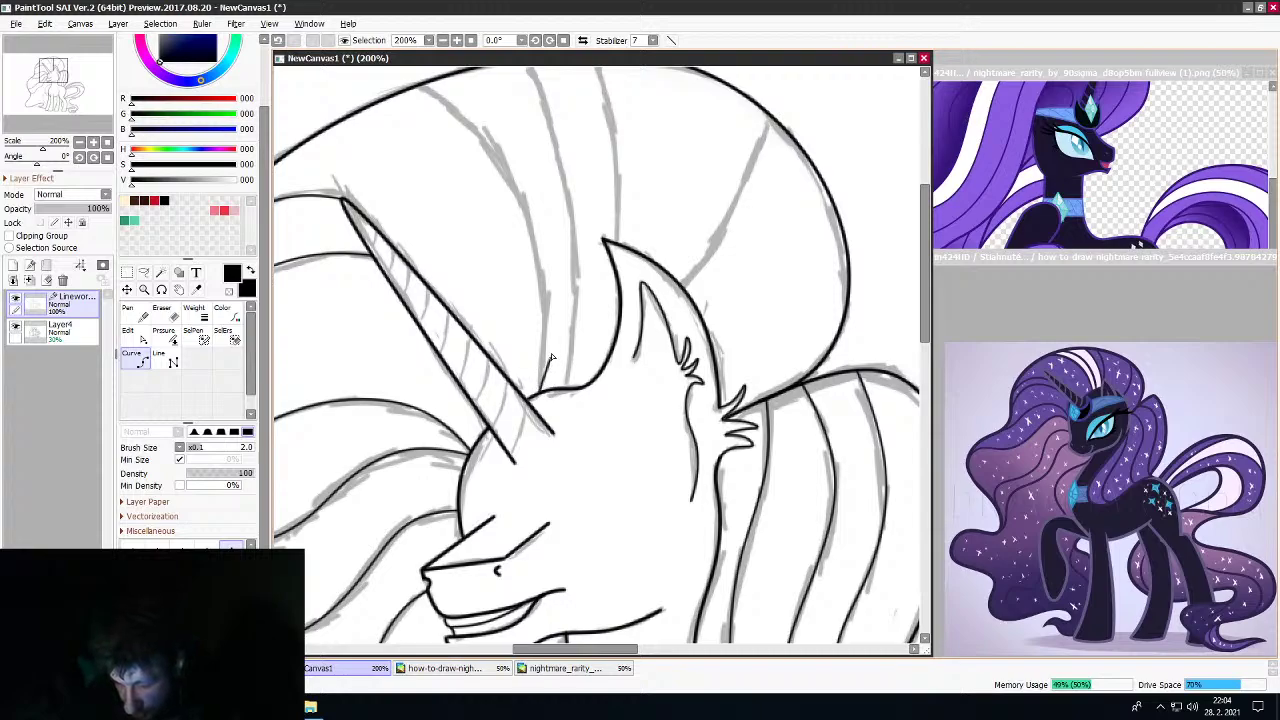
left_click(545, 300)
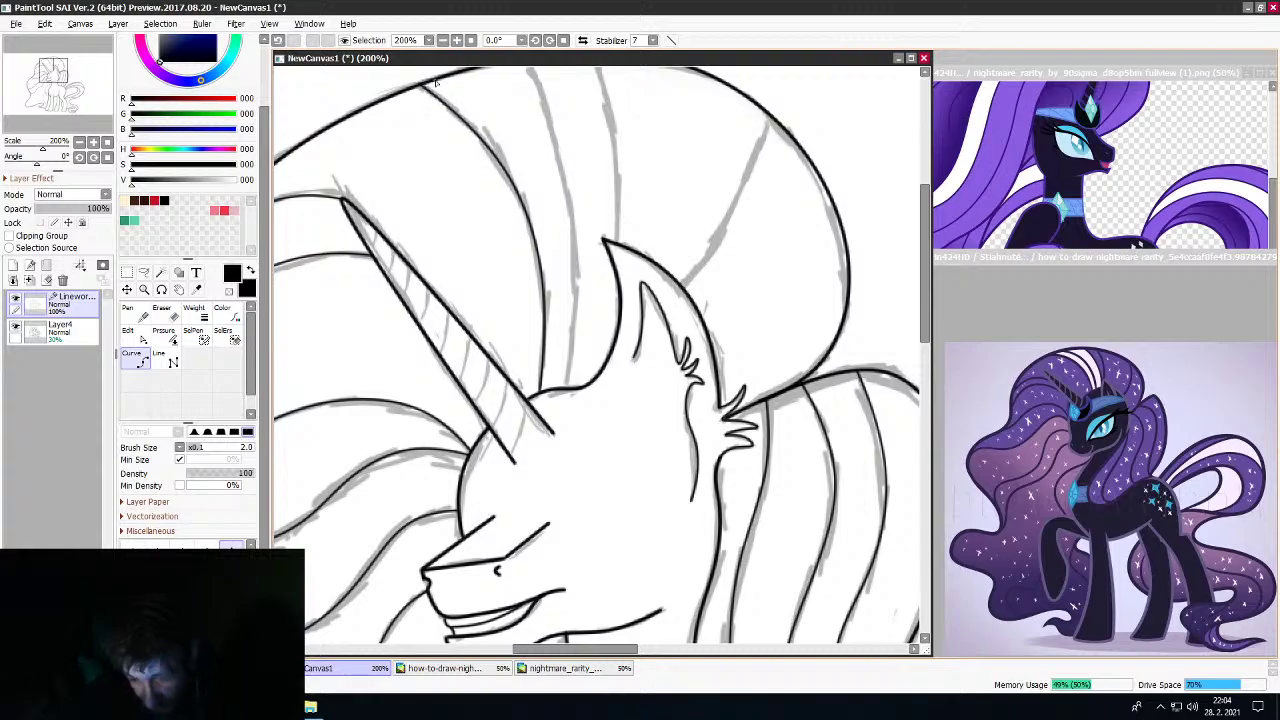
Trace the mane strands from the forehead before the ear and from the ear tip up to the mane's top contour
left_click_drag(571, 649, 584, 649)
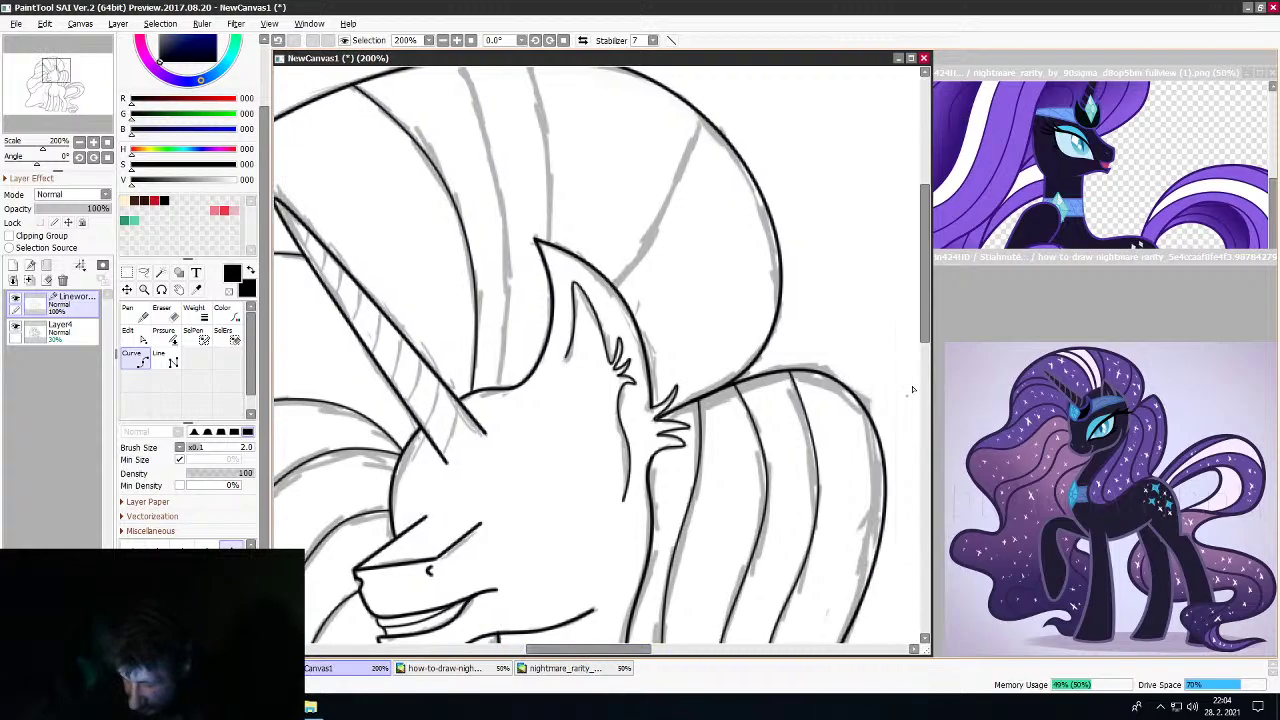
left_click_drag(925, 306, 925, 281)
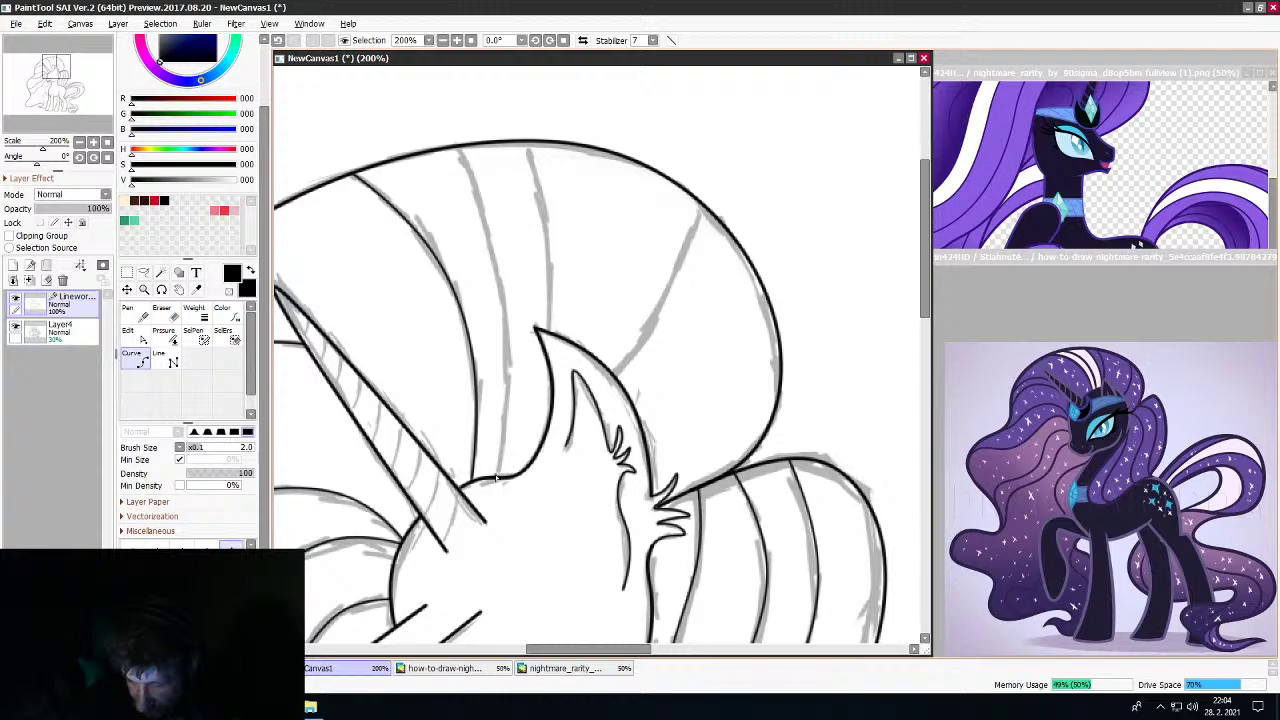
left_click(508, 379)
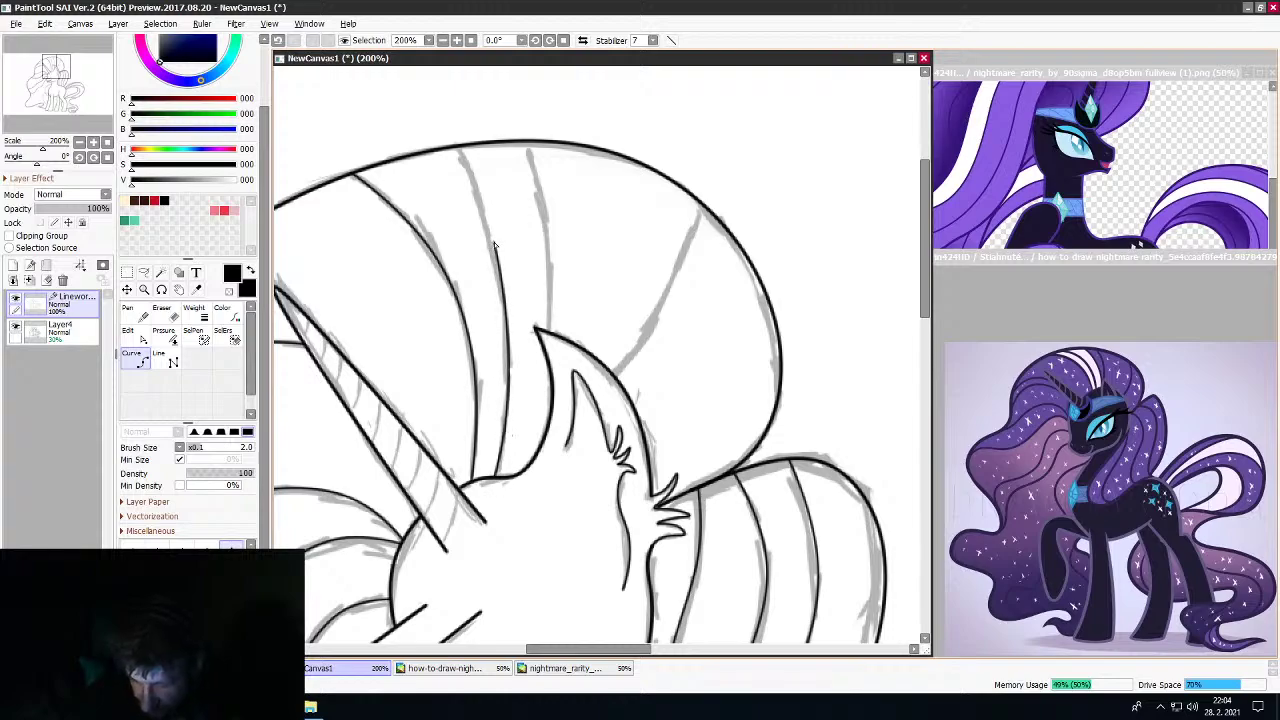
left_click(493, 244)
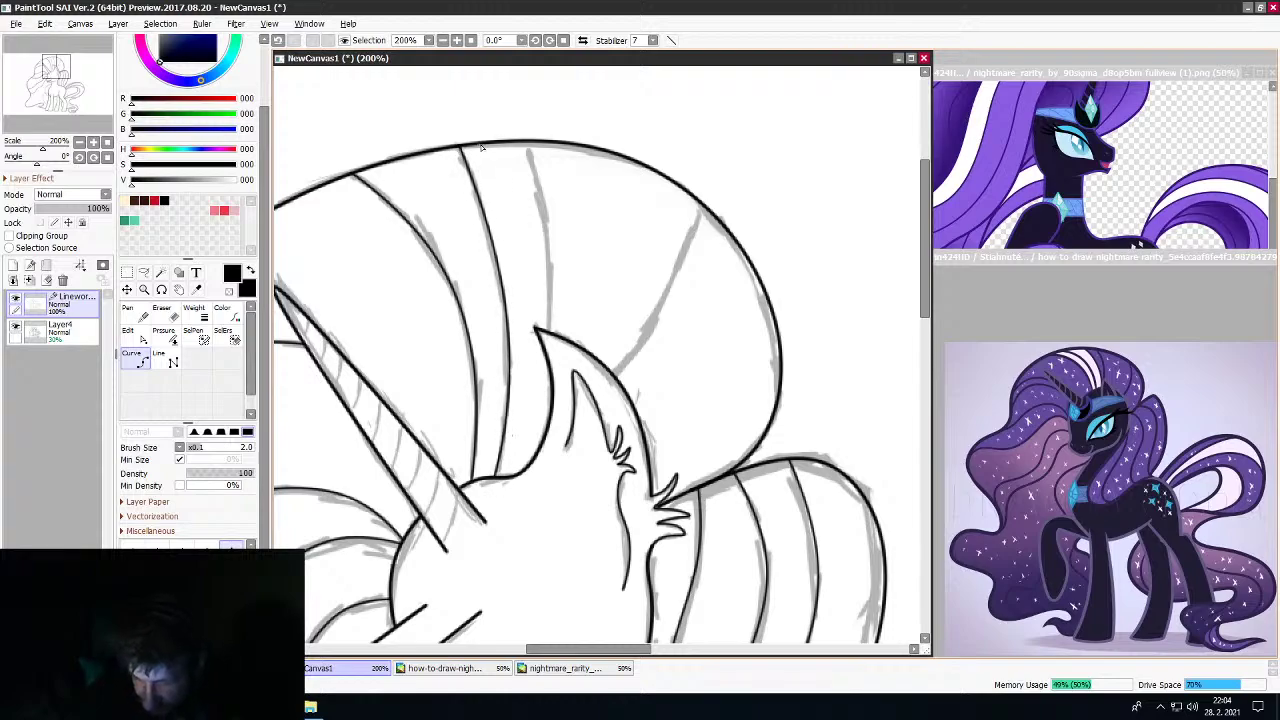
left_click(549, 274)
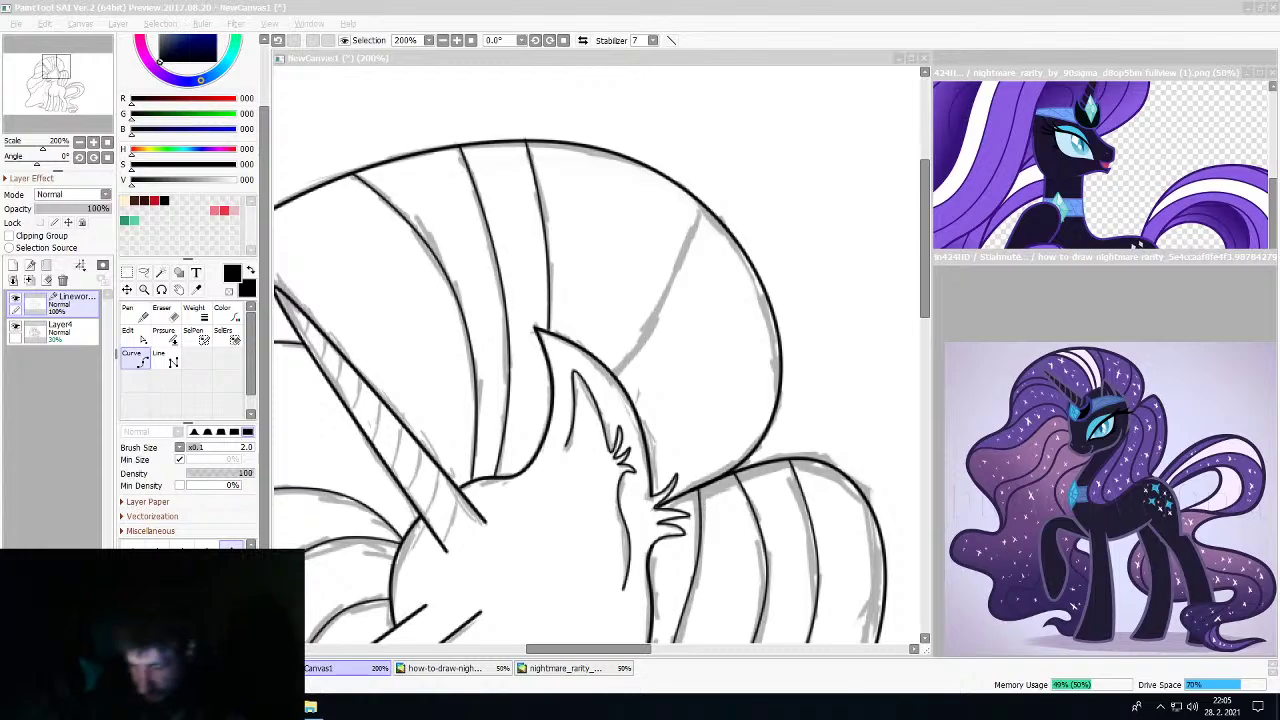
Trace the mane strand from the ear's back edge up to the mane's rear upper contour
left_click(608, 82)
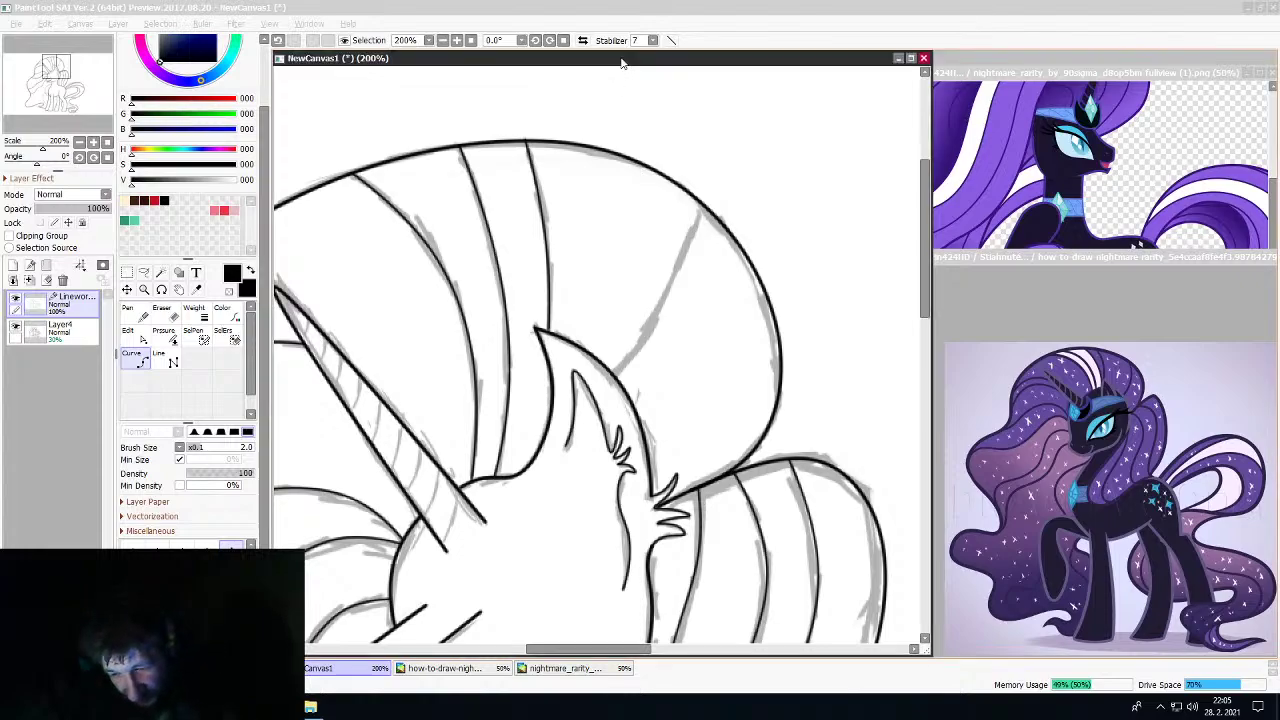
left_click(614, 376)
left_click(642, 345)
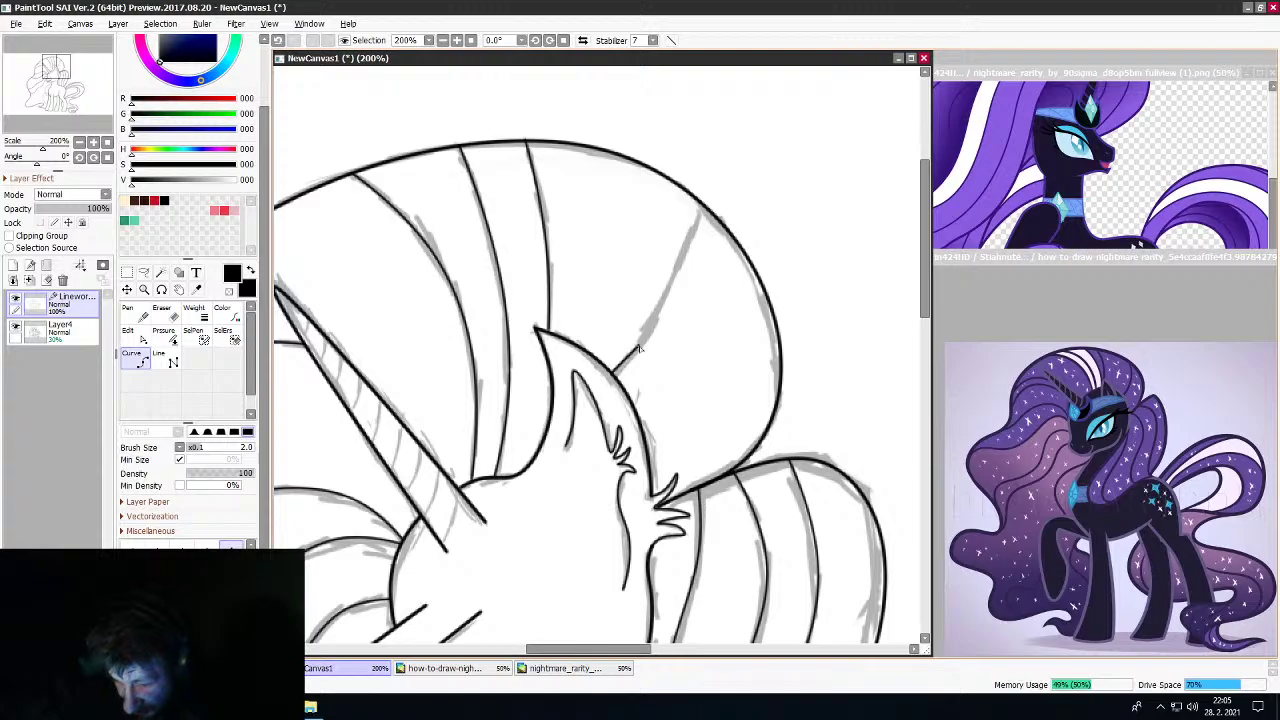
left_click(701, 206)
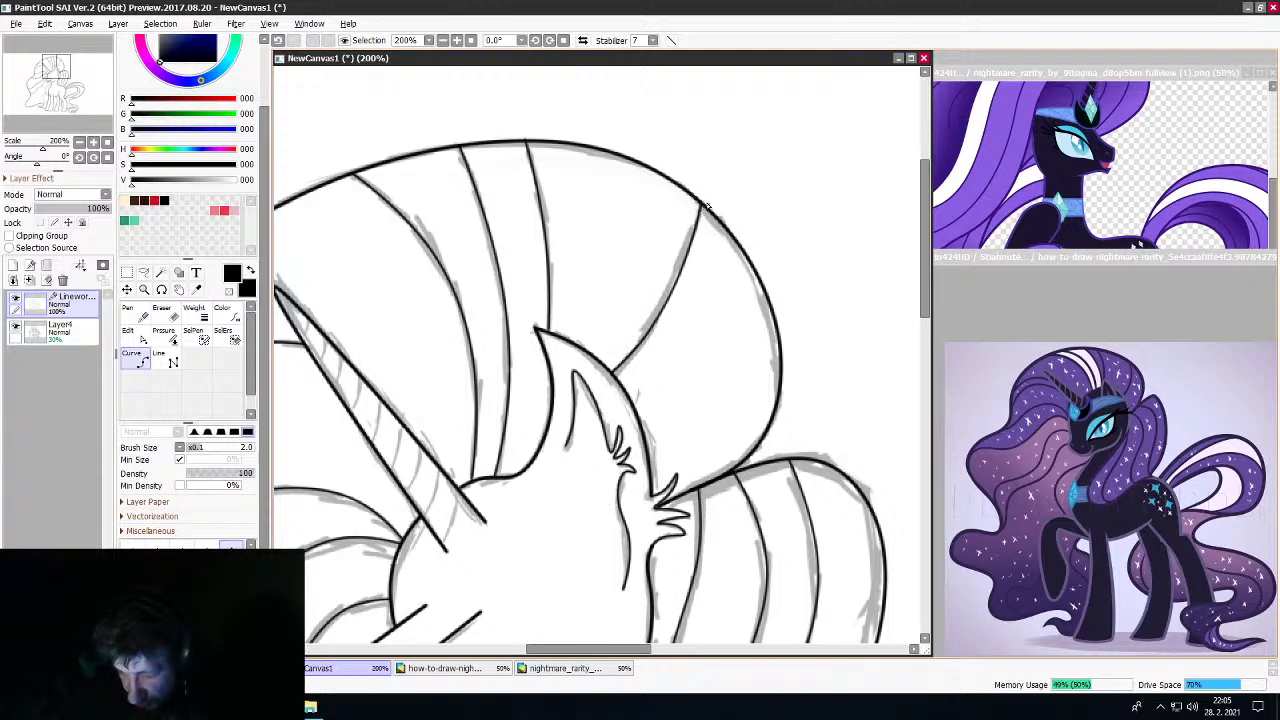
Trace the two lowest curved ridge lines across the base of the horn
scroll(707, 206, "down", 5)
scroll(538, 289, "up", 6)
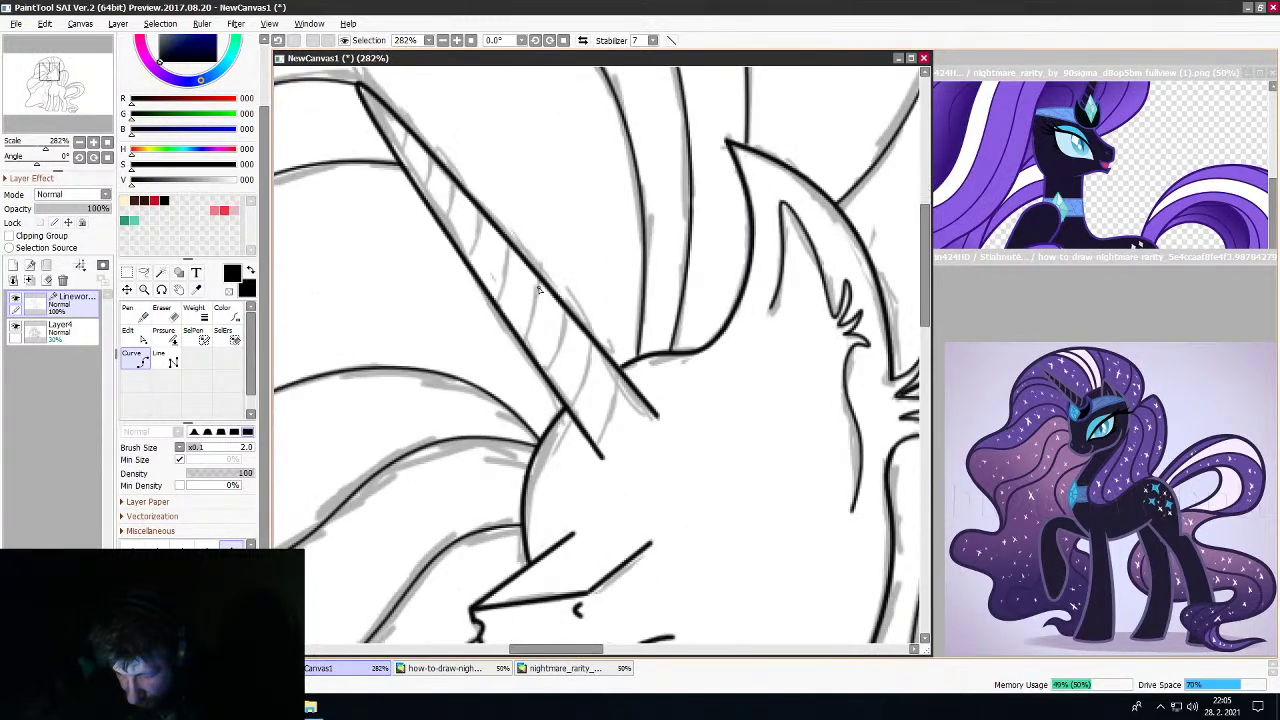
scroll(538, 289, "up", 2)
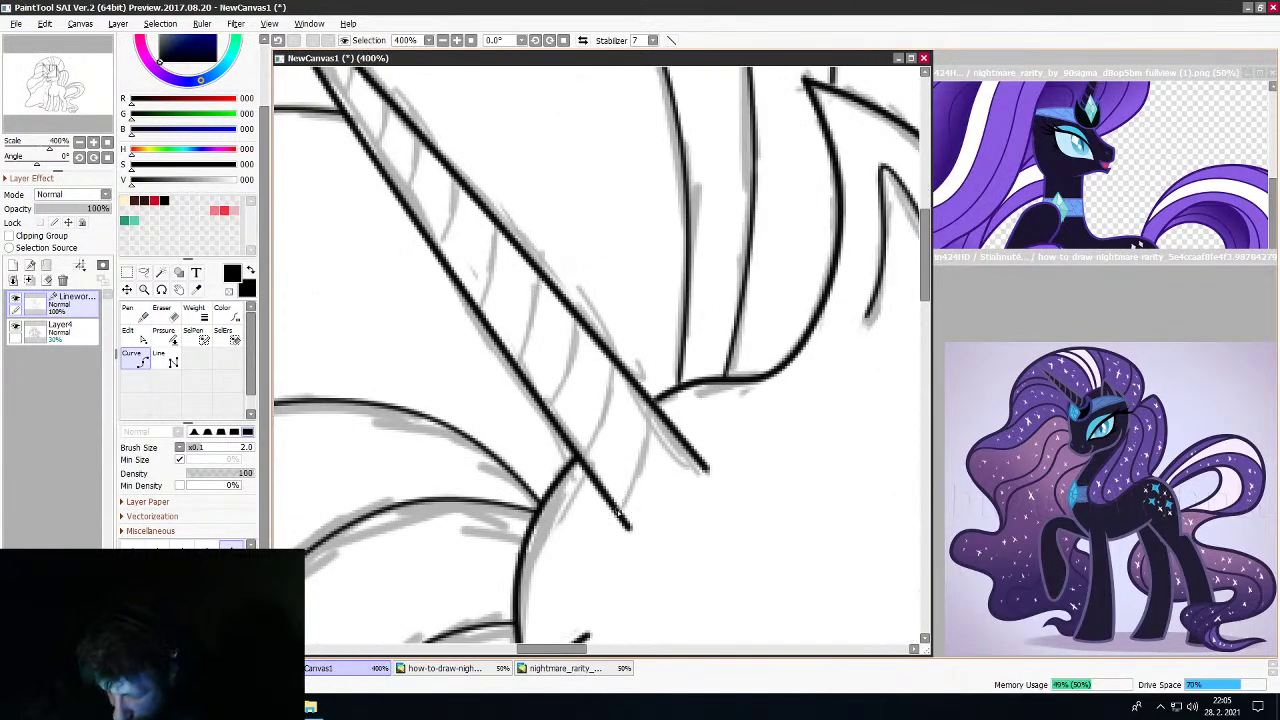
left_click_drag(625, 505, 652, 405)
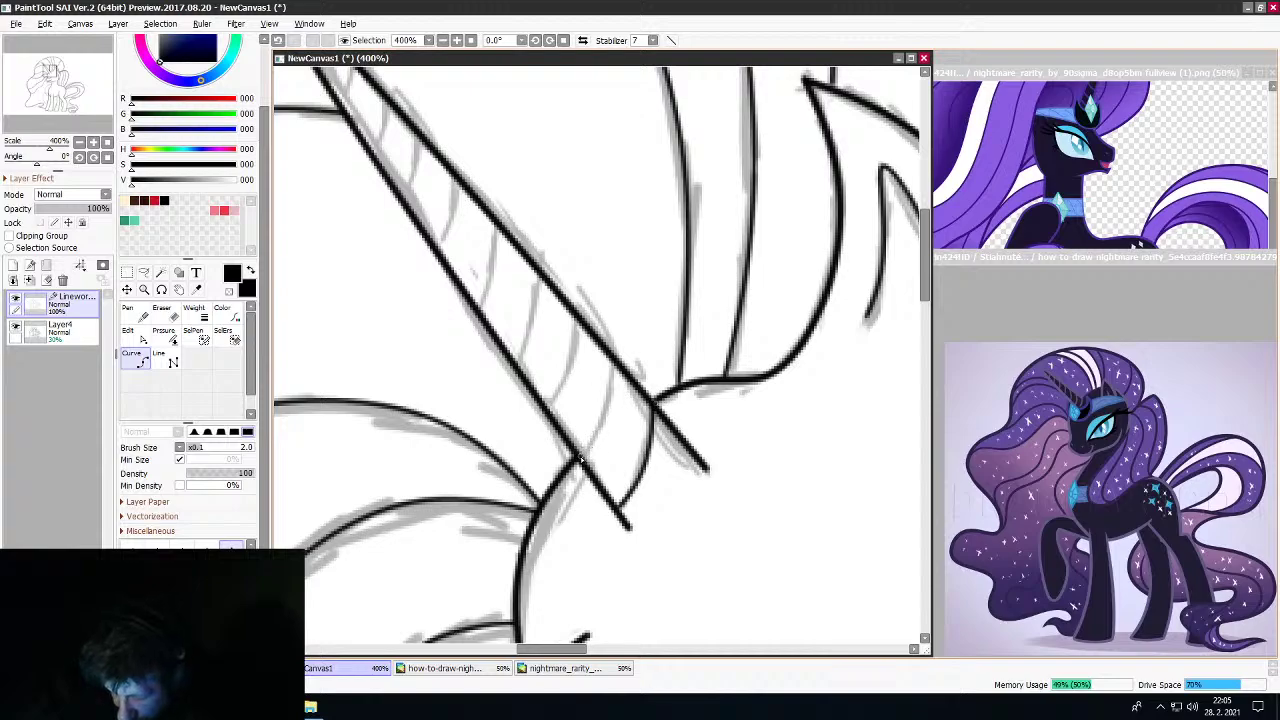
left_click_drag(578, 460, 613, 378)
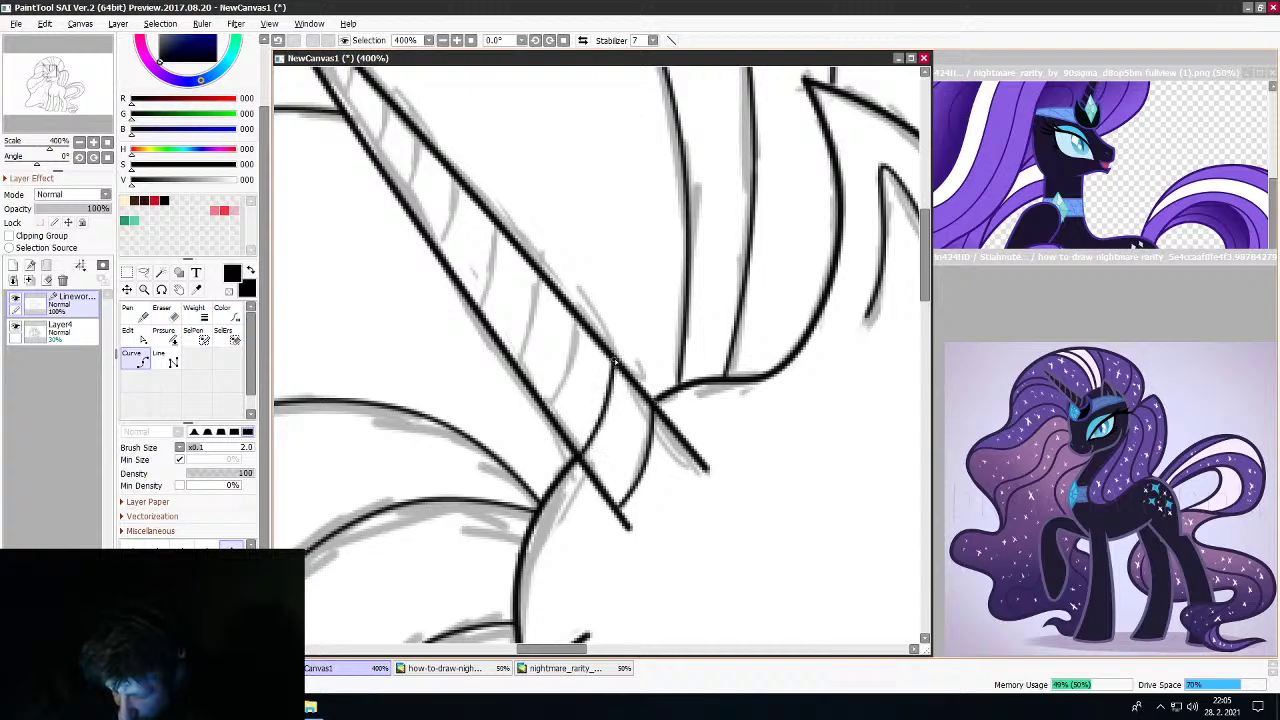
Trace the third and fourth curved ridge lines across the horn, counting up from its base
scroll(634, 352, "down", 5)
scroll(632, 353, "up", 8)
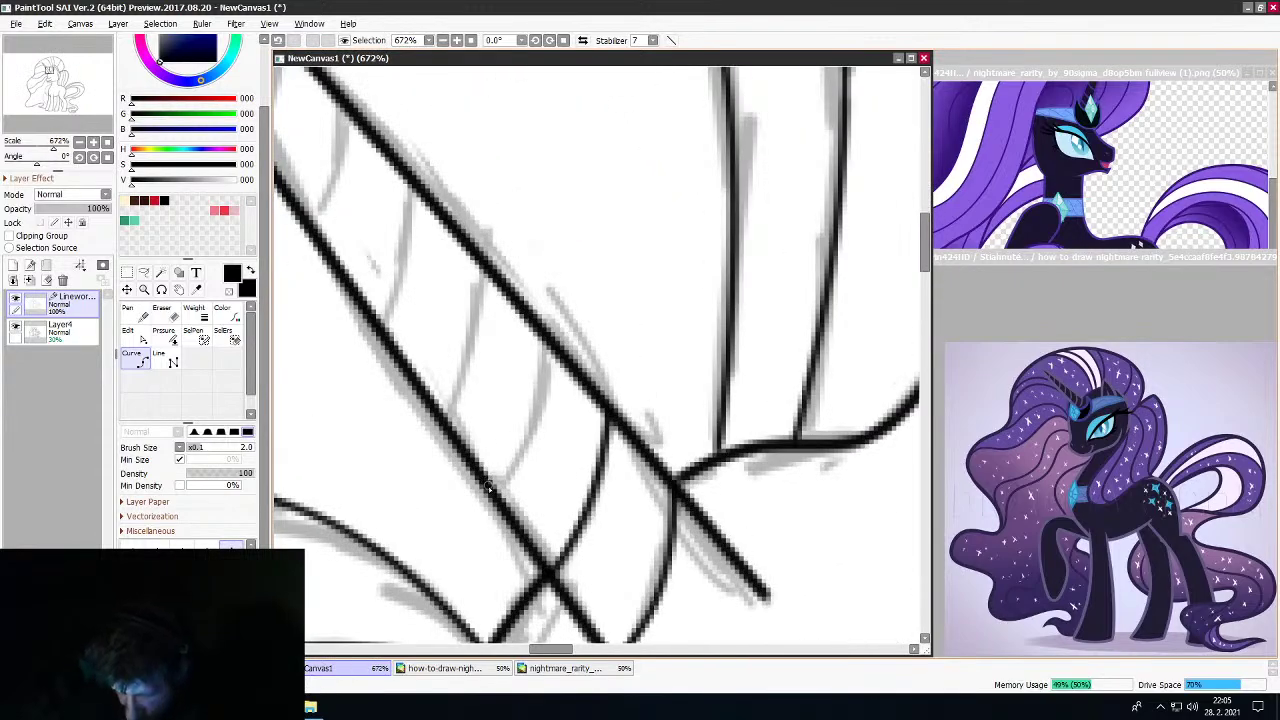
mouse_move(489, 486)
left_mouse_down()
mouse_move(524, 458)
mouse_move(549, 337)
left_mouse_up()
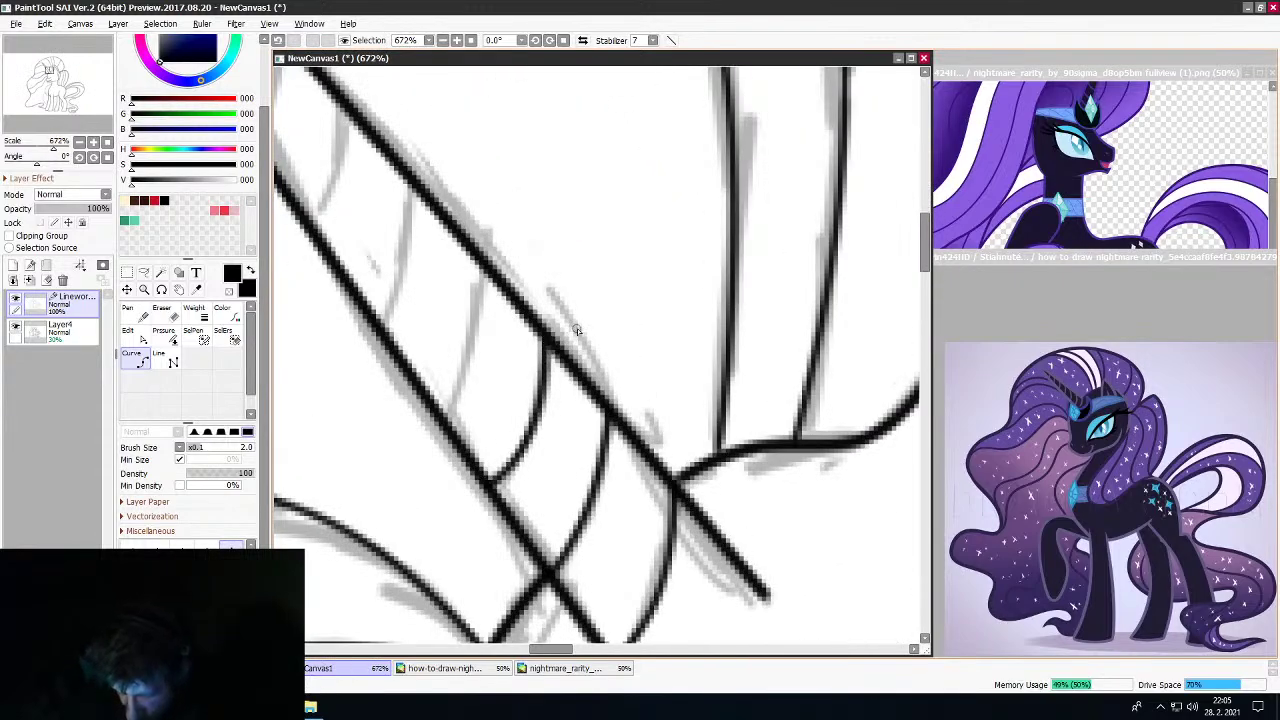
scroll(576, 330, "down", 5)
scroll(507, 353, "up", 7)
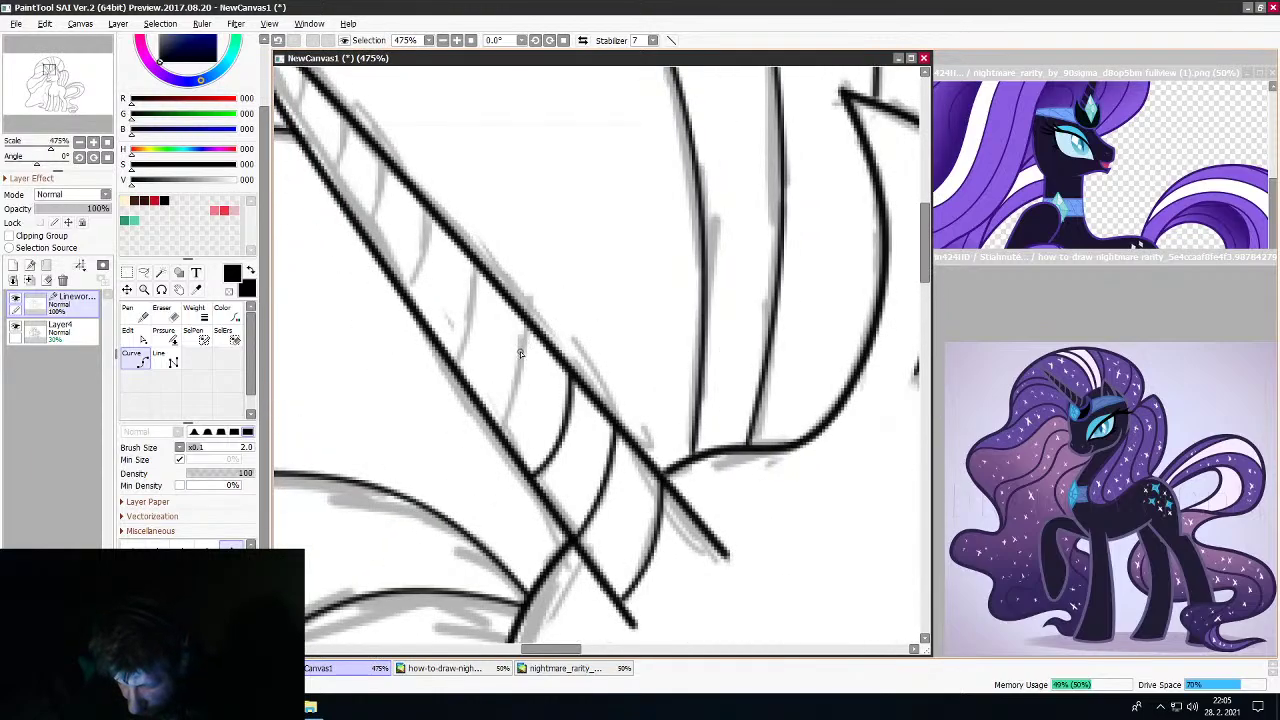
mouse_move(490, 474)
left_mouse_down()
mouse_move(517, 438)
mouse_move(542, 313)
left_mouse_up()
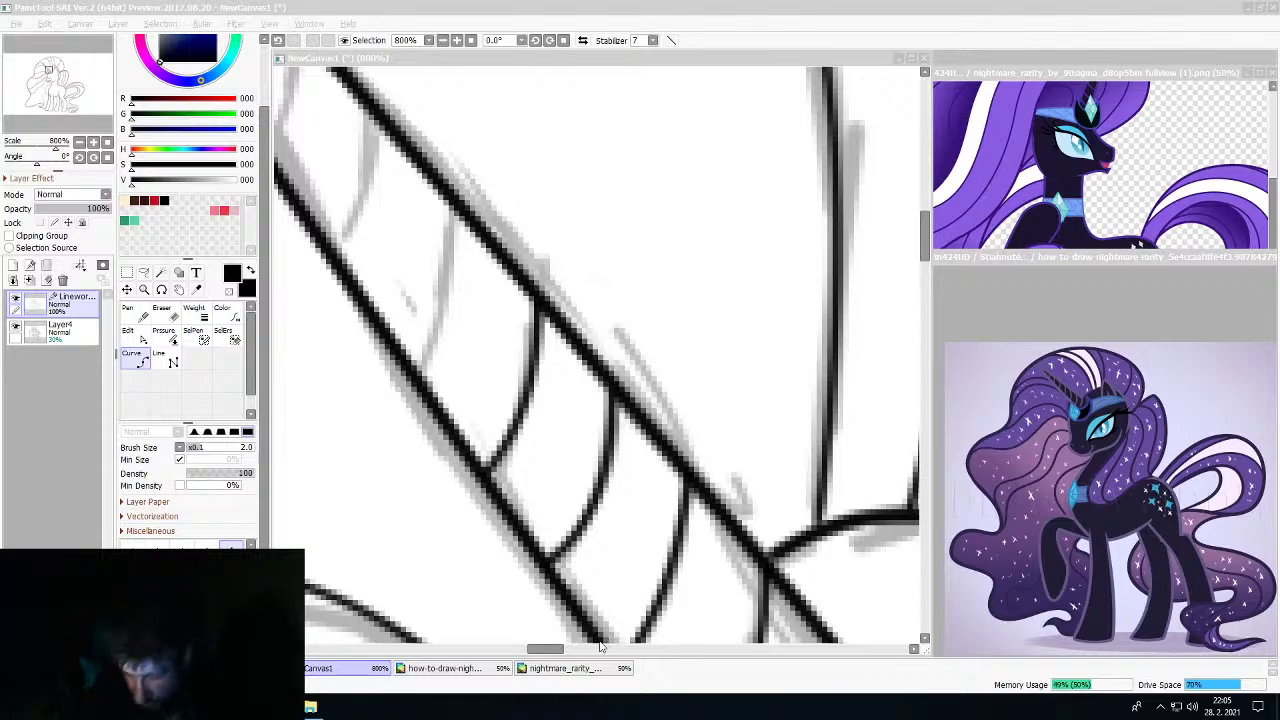
Trace the fifth curved ridge line from the horn's base between its two edges
left_click_drag(557, 650, 550, 650)
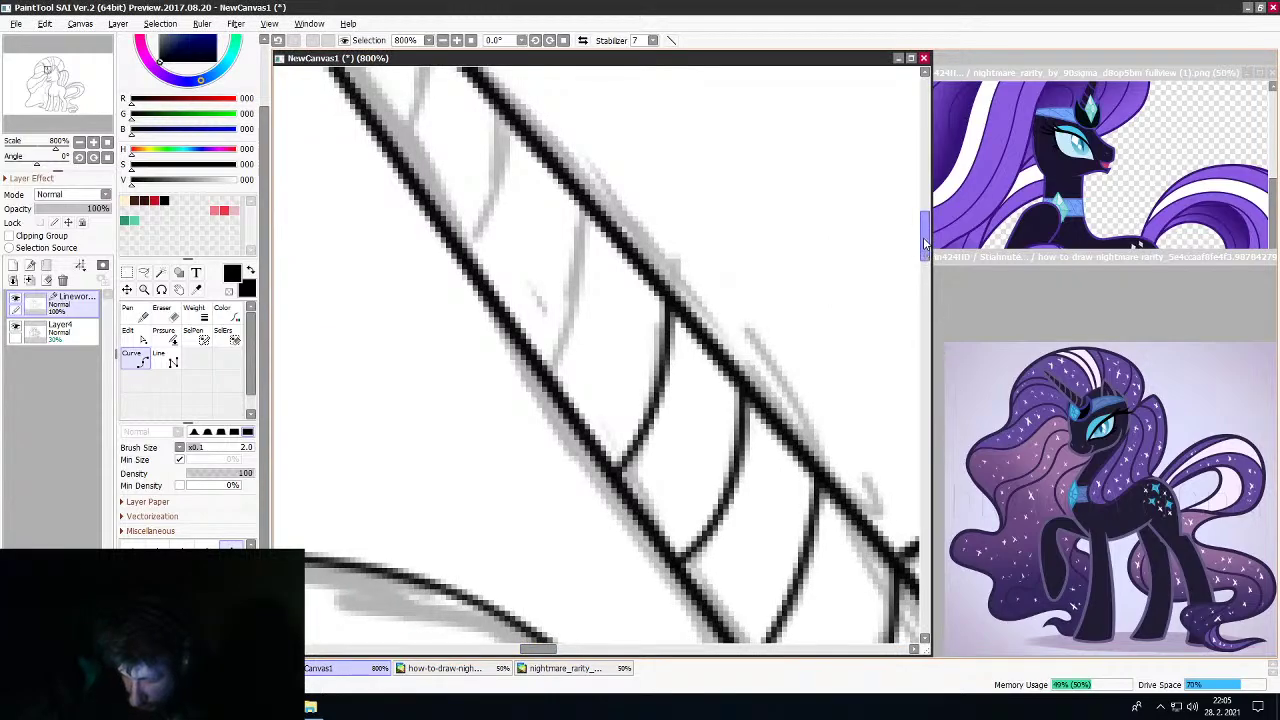
left_click_drag(929, 234, 929, 222)
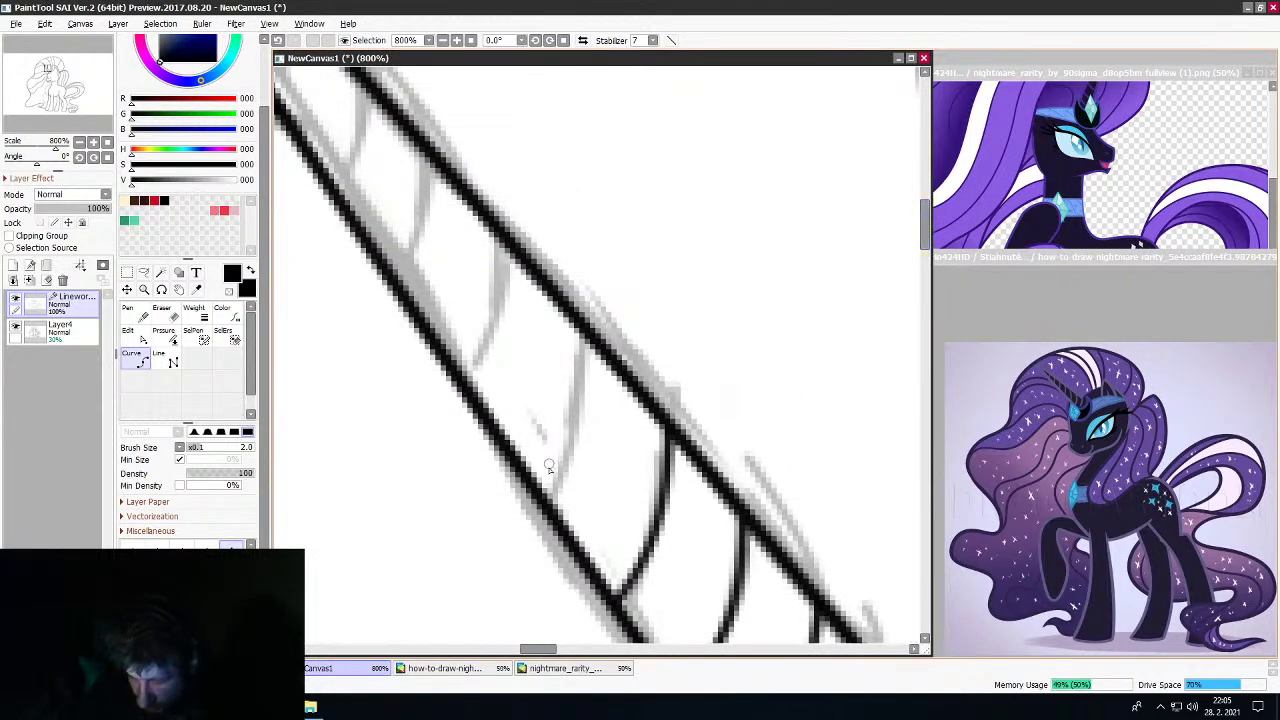
mouse_move(541, 496)
left_mouse_down()
mouse_move(570, 453)
mouse_move(581, 333)
left_mouse_up()
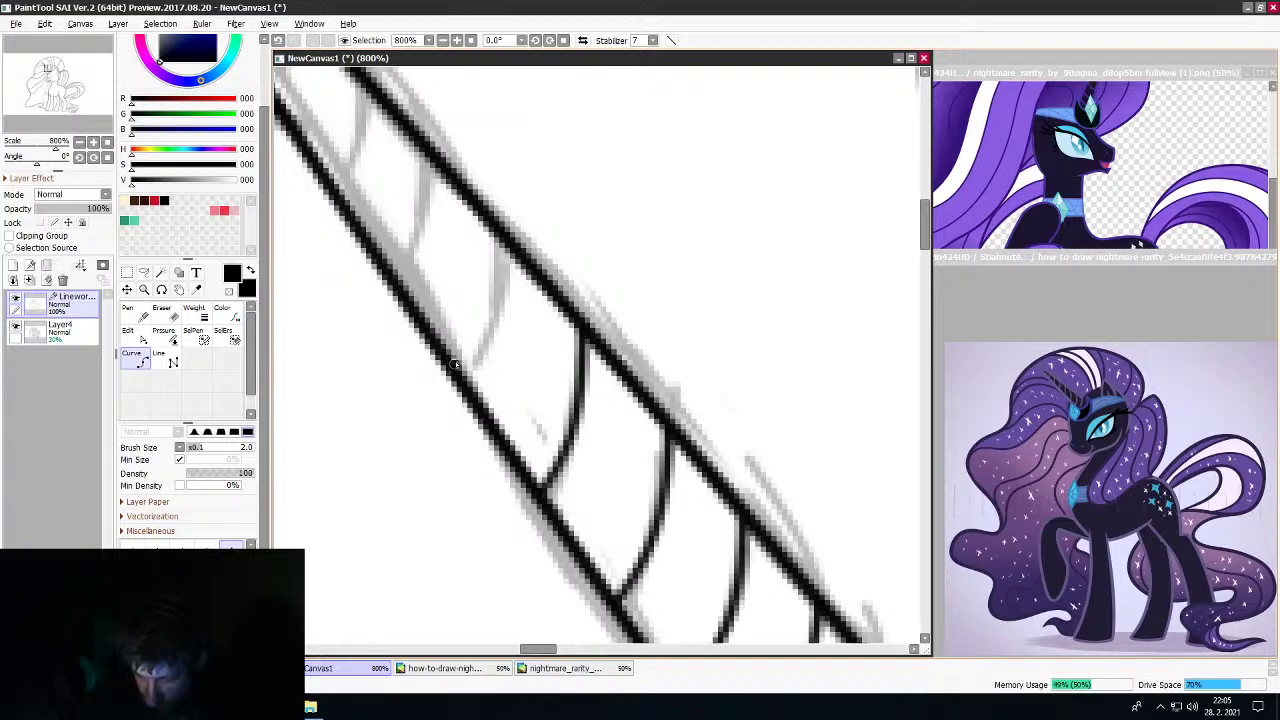
left_click_drag(455, 365, 497, 232)
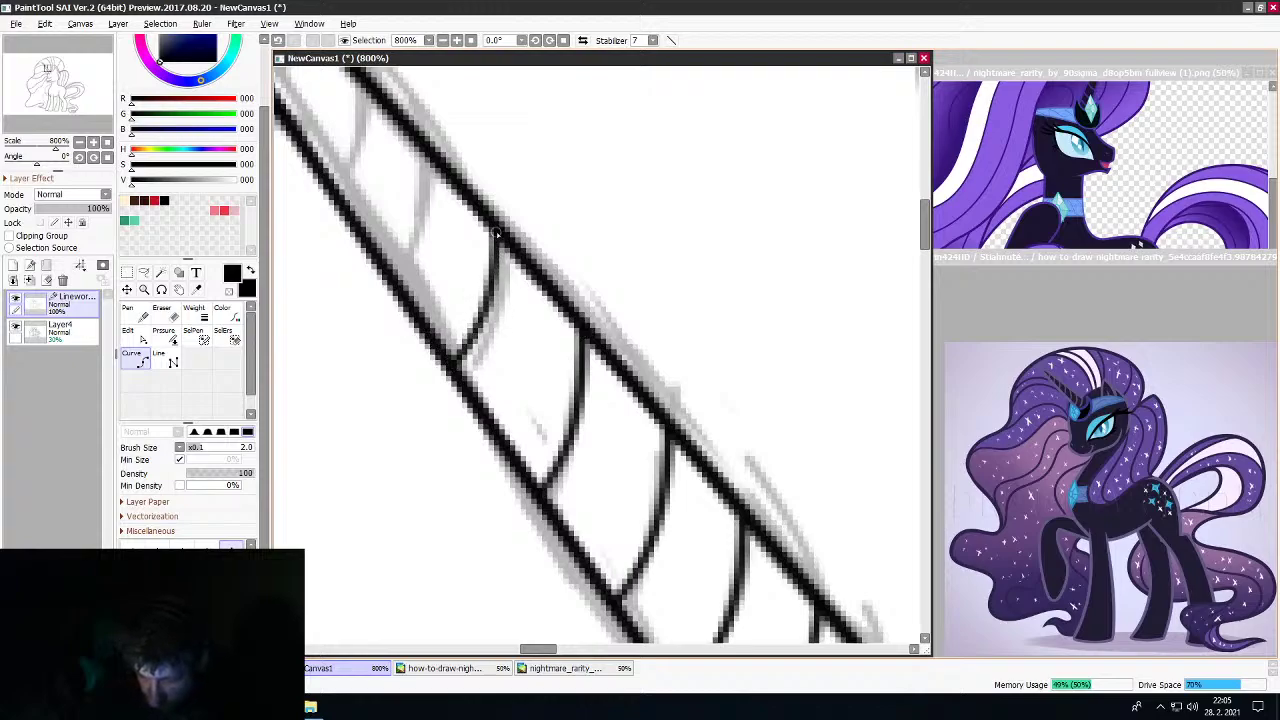
scroll(500, 228, "down", 4)
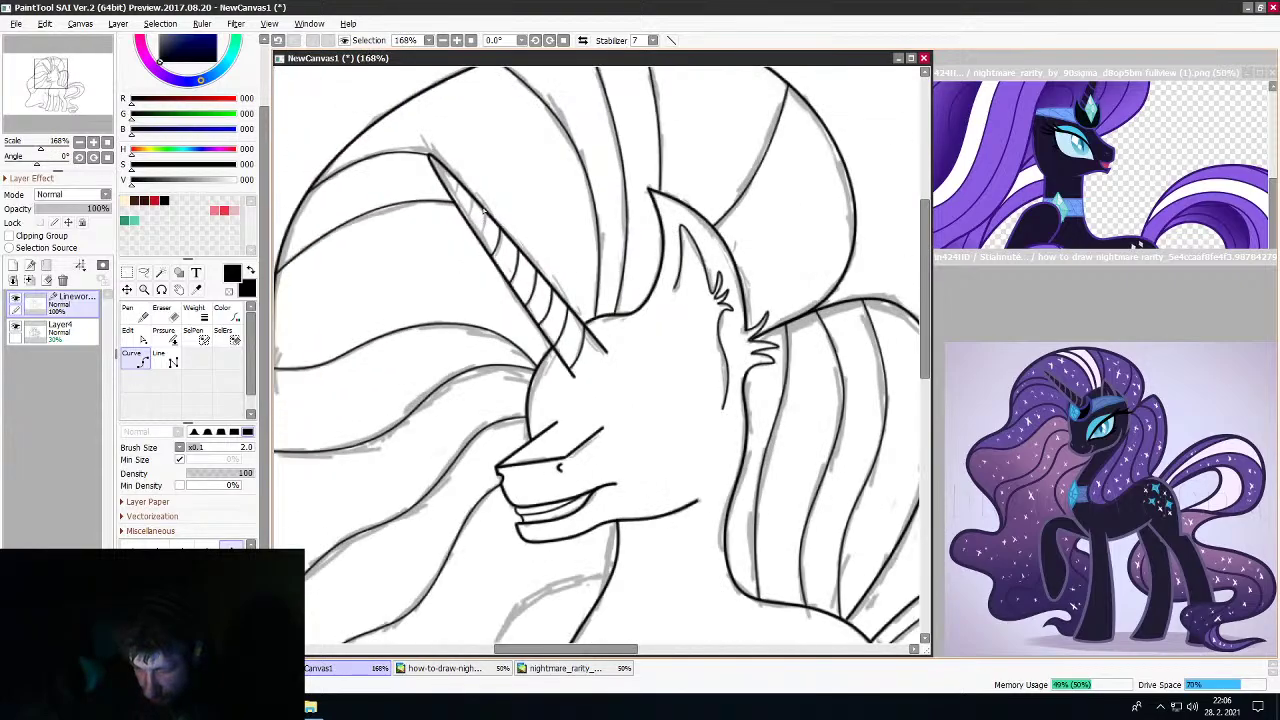
scroll(480, 208, "up", 3)
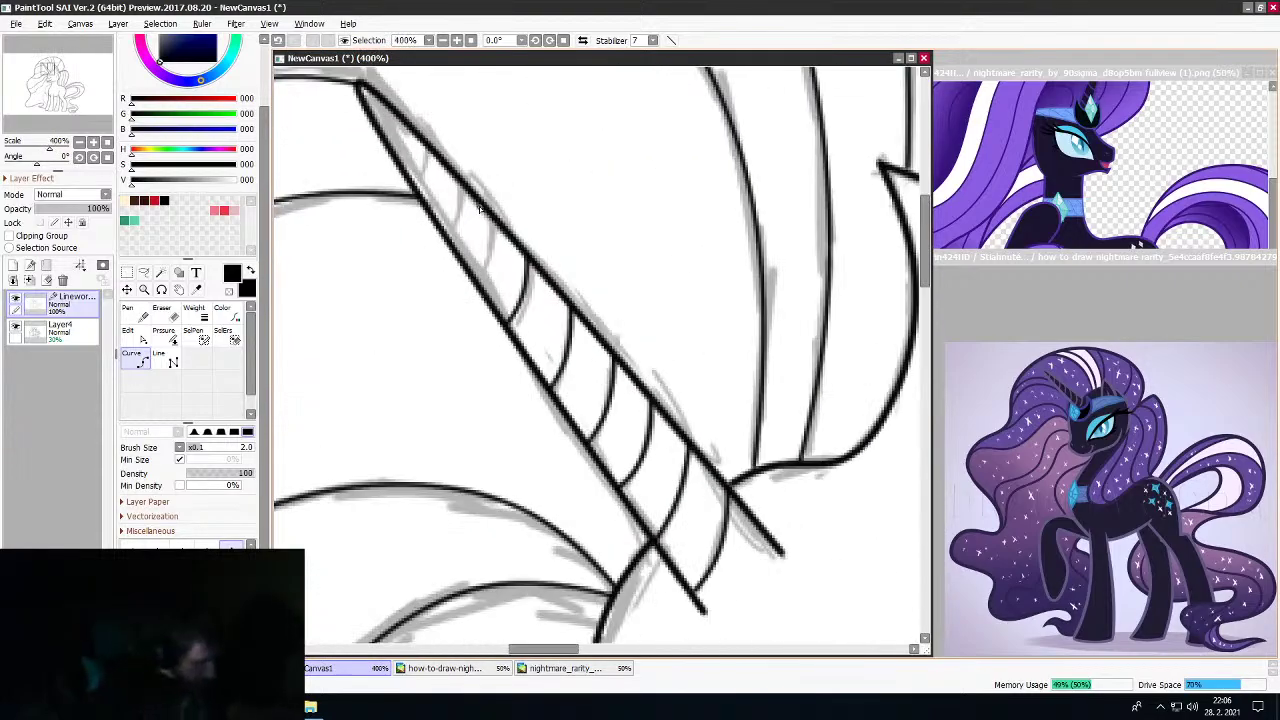
left_click_drag(528, 256, 481, 209)
key("ctrl+z")
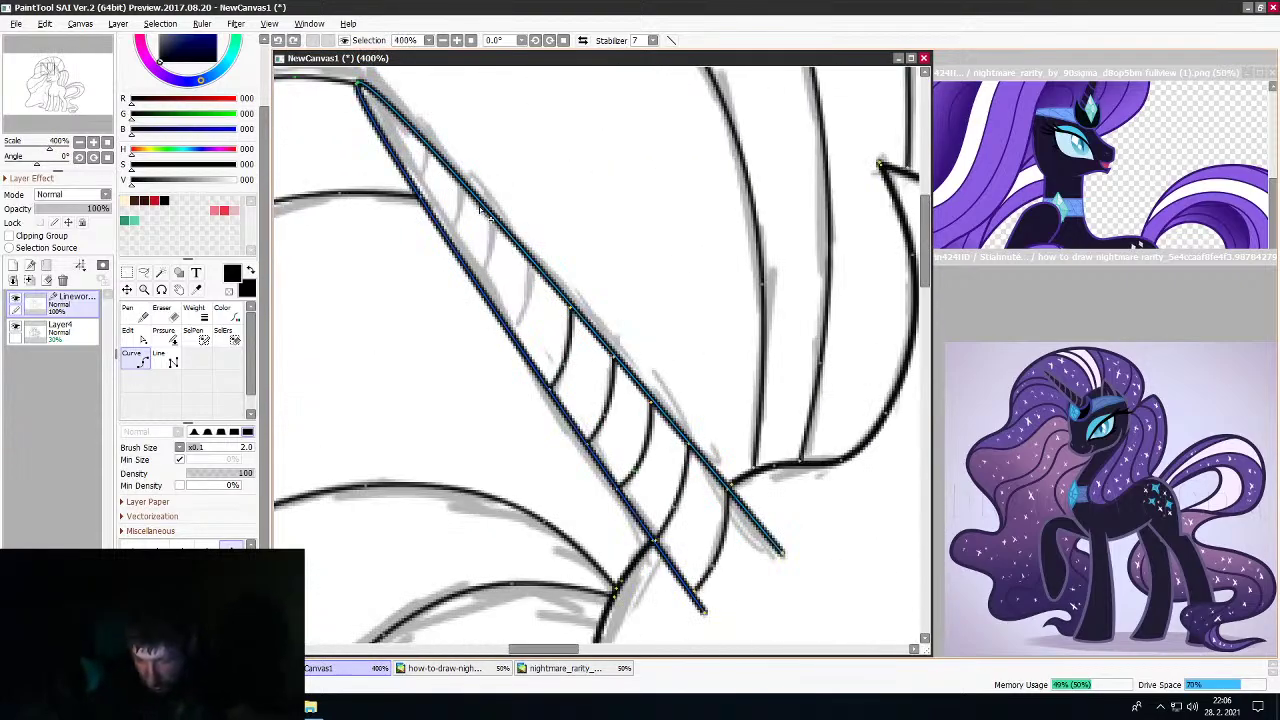
Trace the sixth and seventh curved ridge lines across the horn, counting up from its base
scroll(530, 370, "down", 1)
scroll(493, 299, "up", 5)
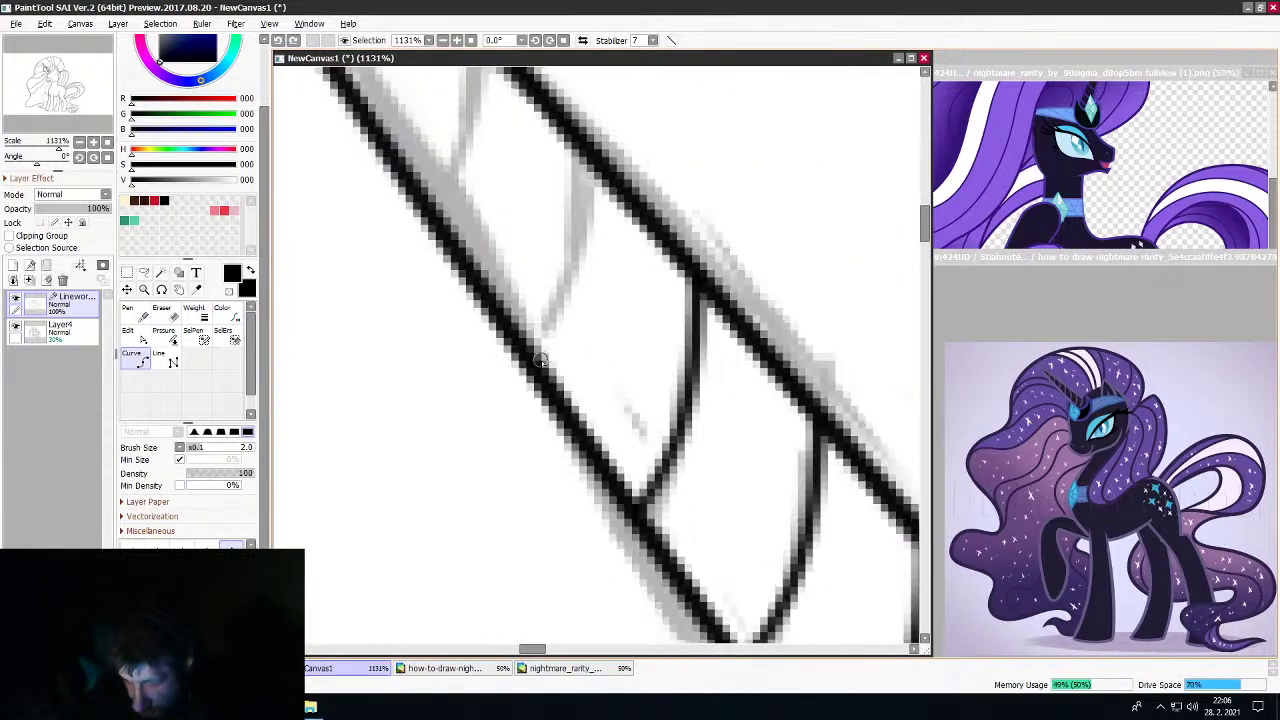
left_click(539, 365)
left_click(568, 296)
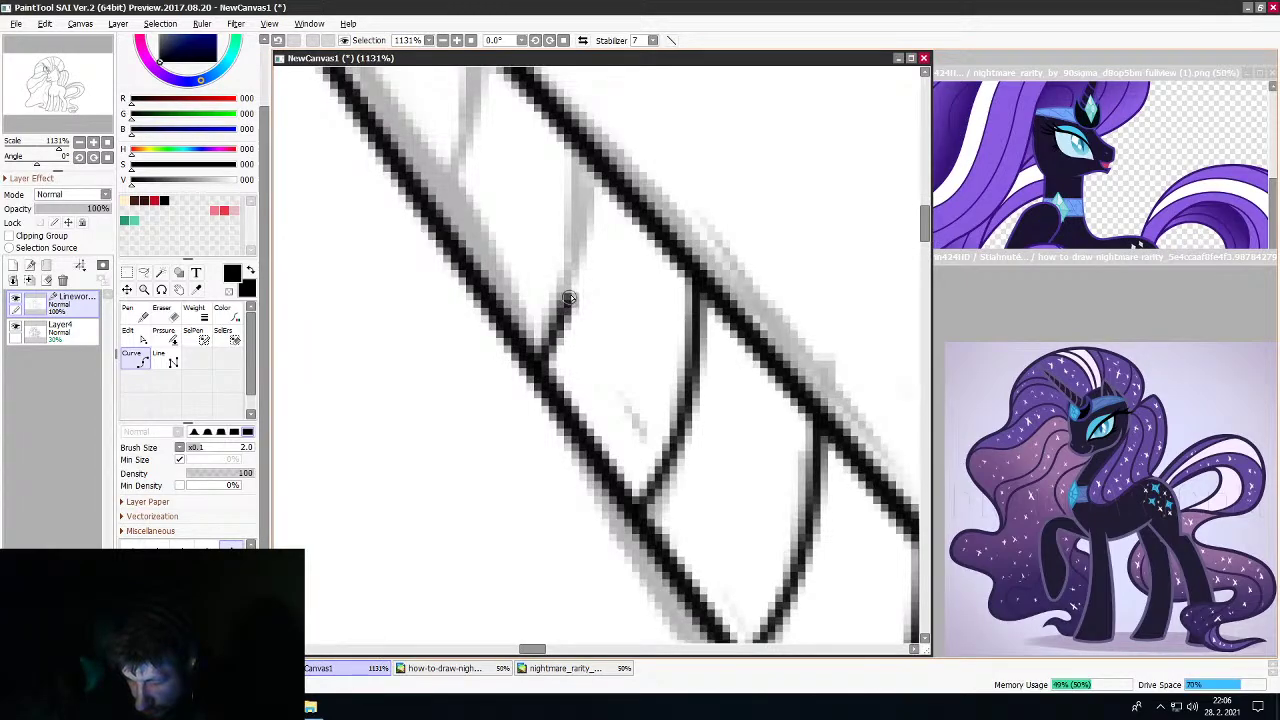
left_click_drag(588, 163, 580, 148)
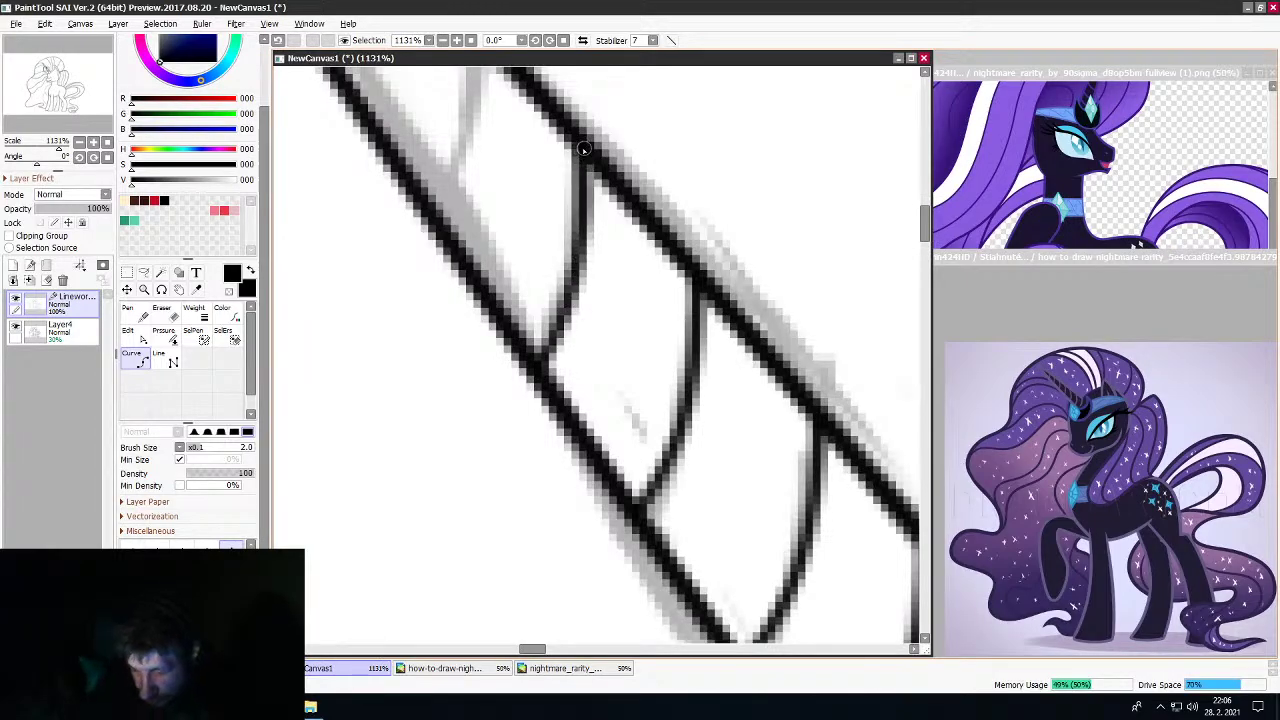
scroll(584, 148, "down", 15)
scroll(578, 131, "up", 12)
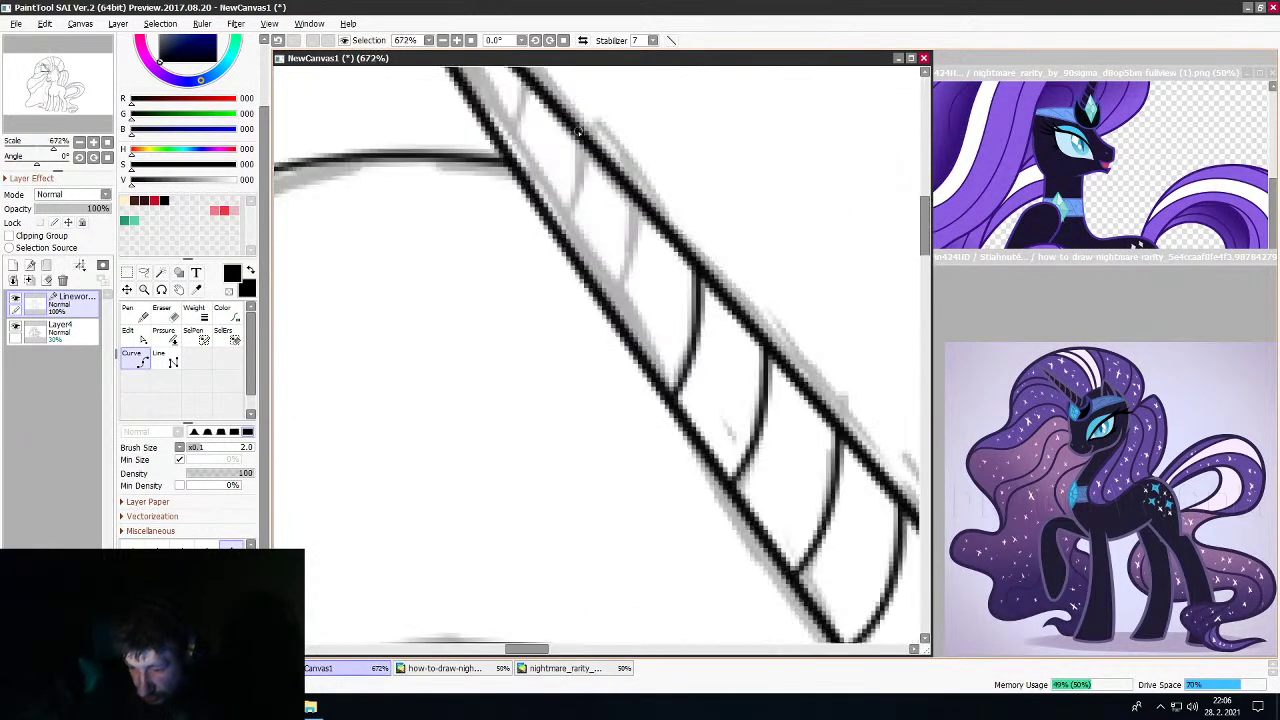
mouse_move(606, 313)
left_mouse_down()
mouse_move(627, 272)
mouse_move(630, 195)
left_mouse_up()
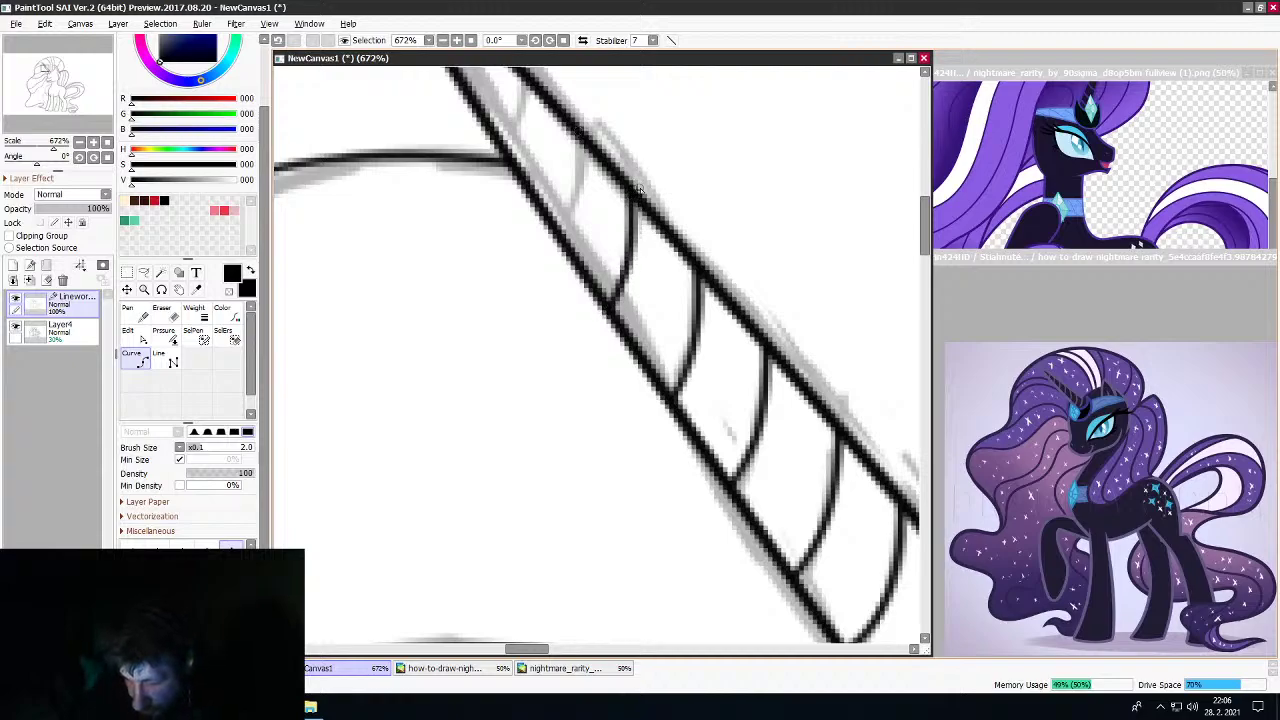
scroll(640, 190, "down", 4)
scroll(668, 200, "up", 6)
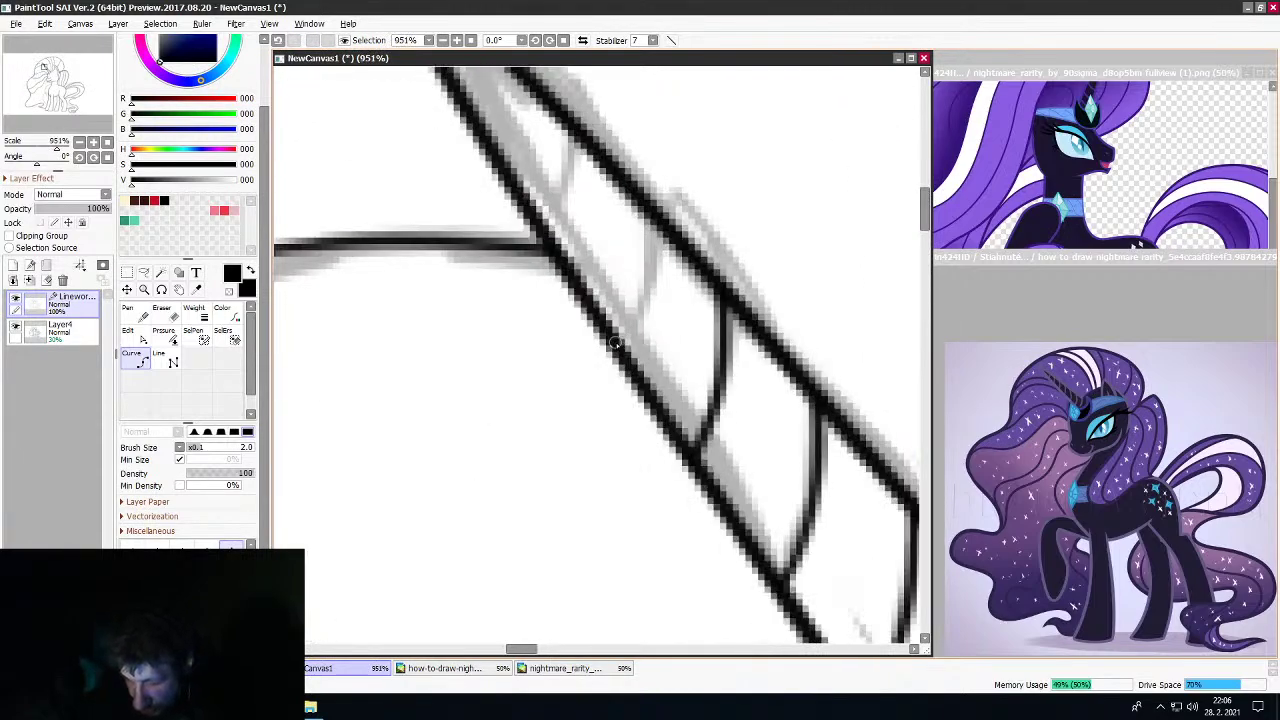
mouse_move(614, 343)
left_mouse_down()
mouse_move(635, 314)
mouse_move(652, 193)
left_mouse_up()
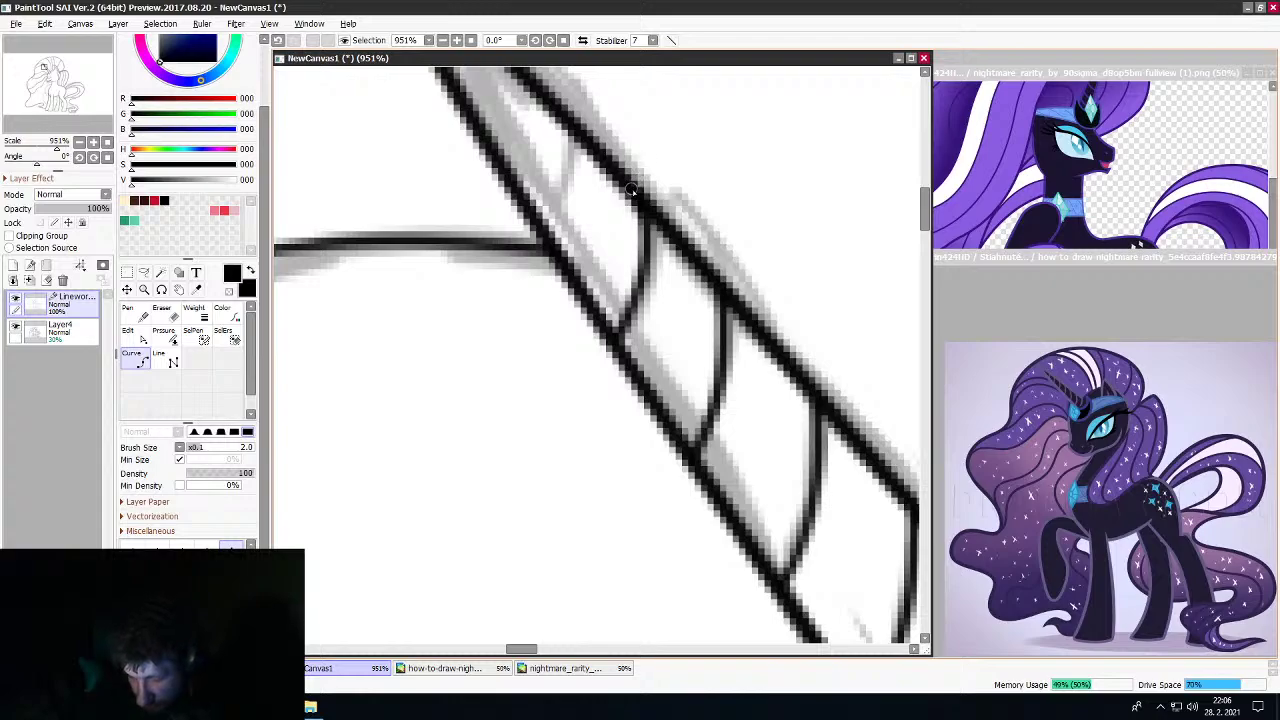
scroll(645, 175, "down", 5)
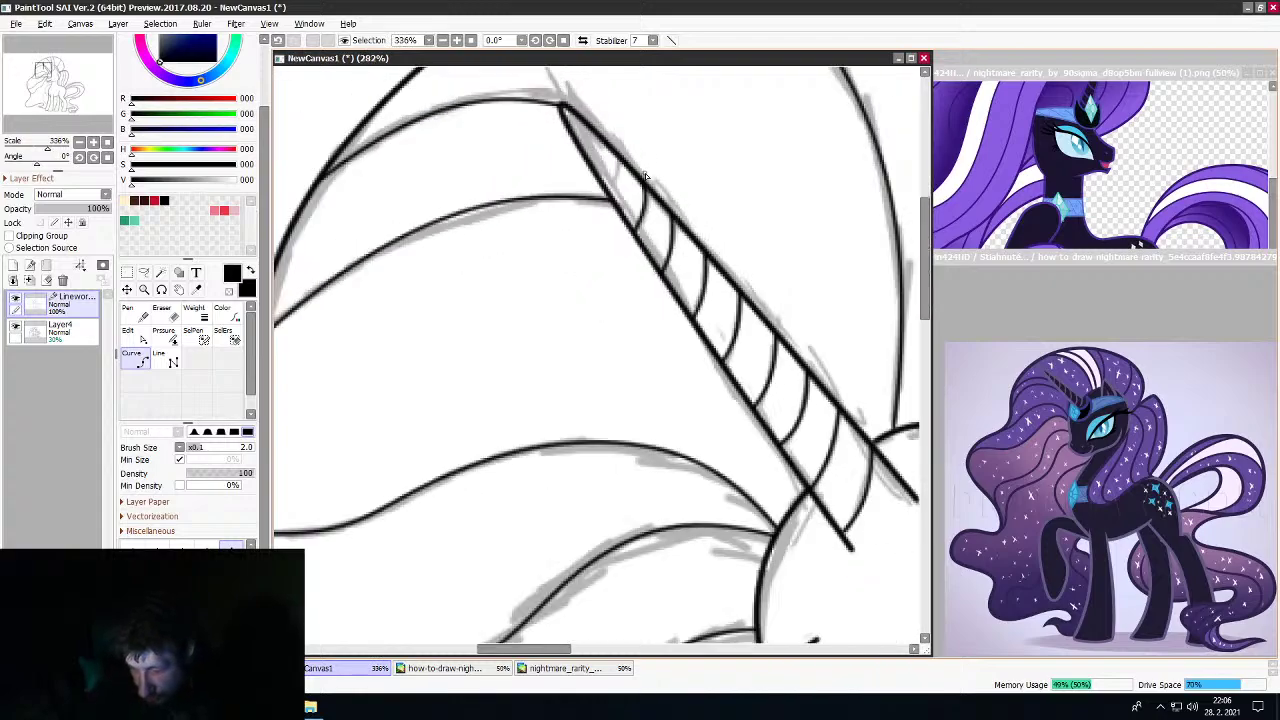
key("ctrl")
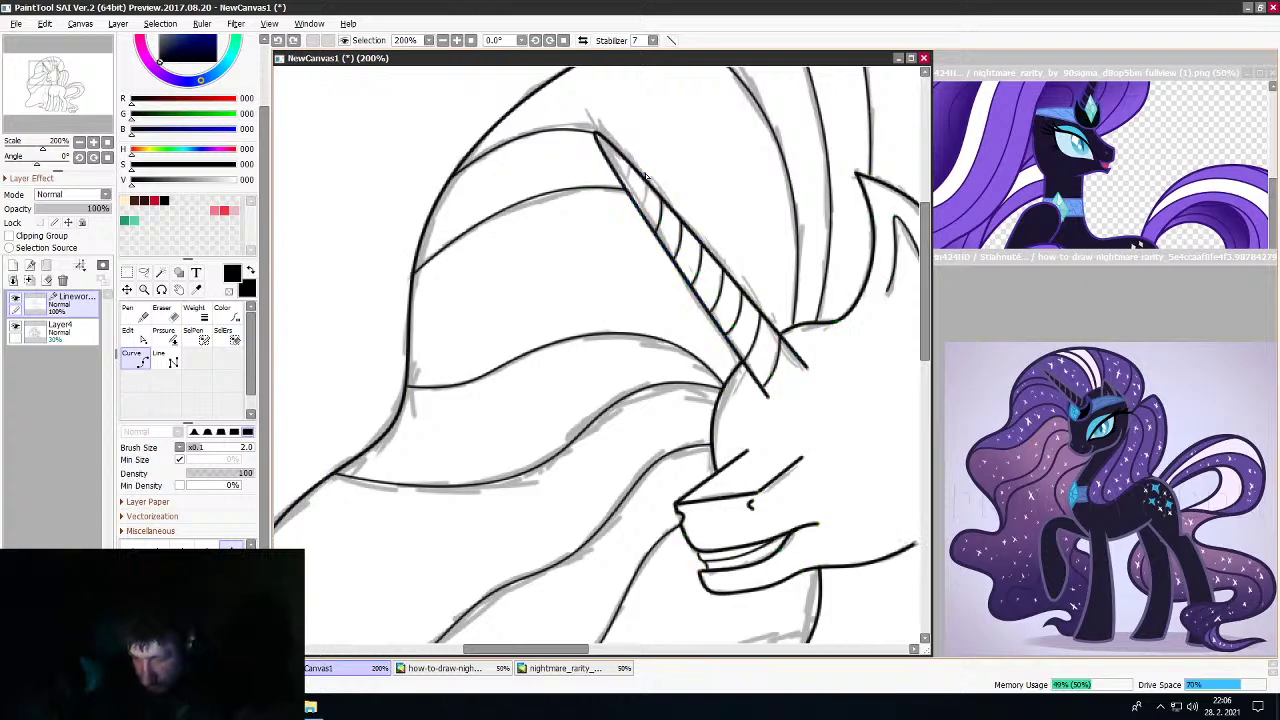
Trace the eighth and ninth curved ridge lines, the last two below the horn's tip
scroll(645, 176, "down", 1)
scroll(640, 174, "up", 6)
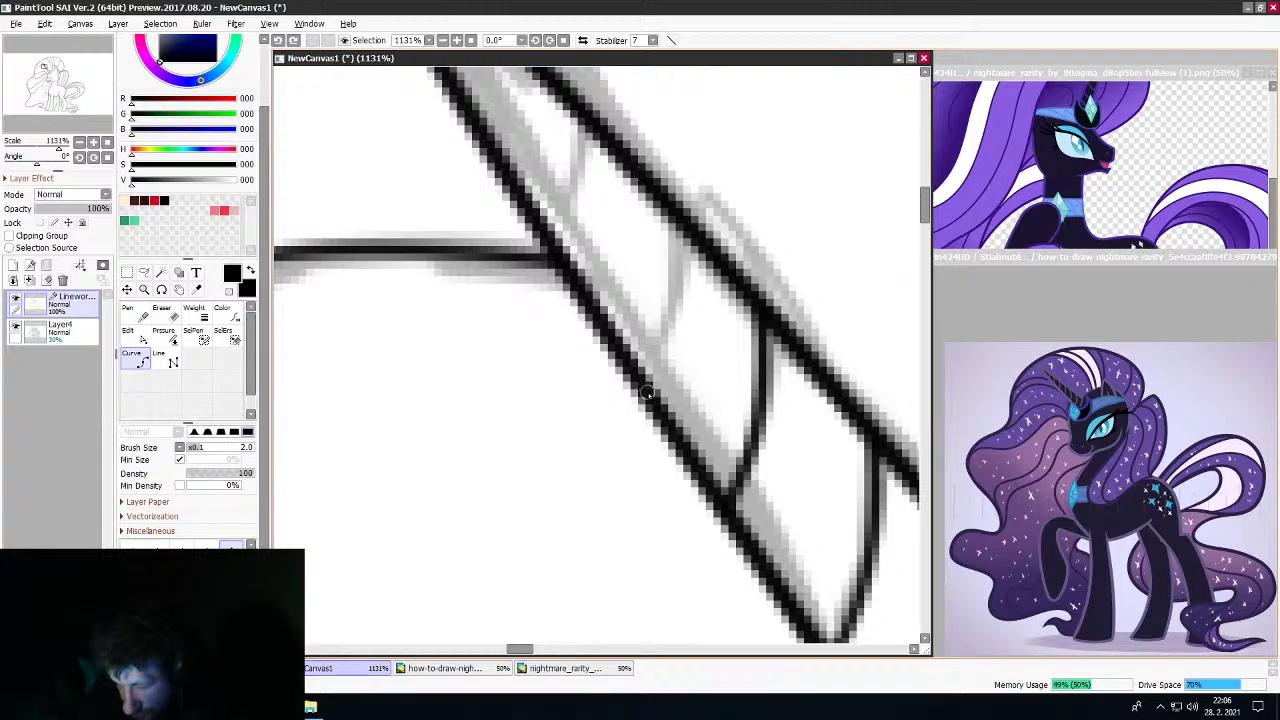
left_click_drag(655, 378, 675, 219)
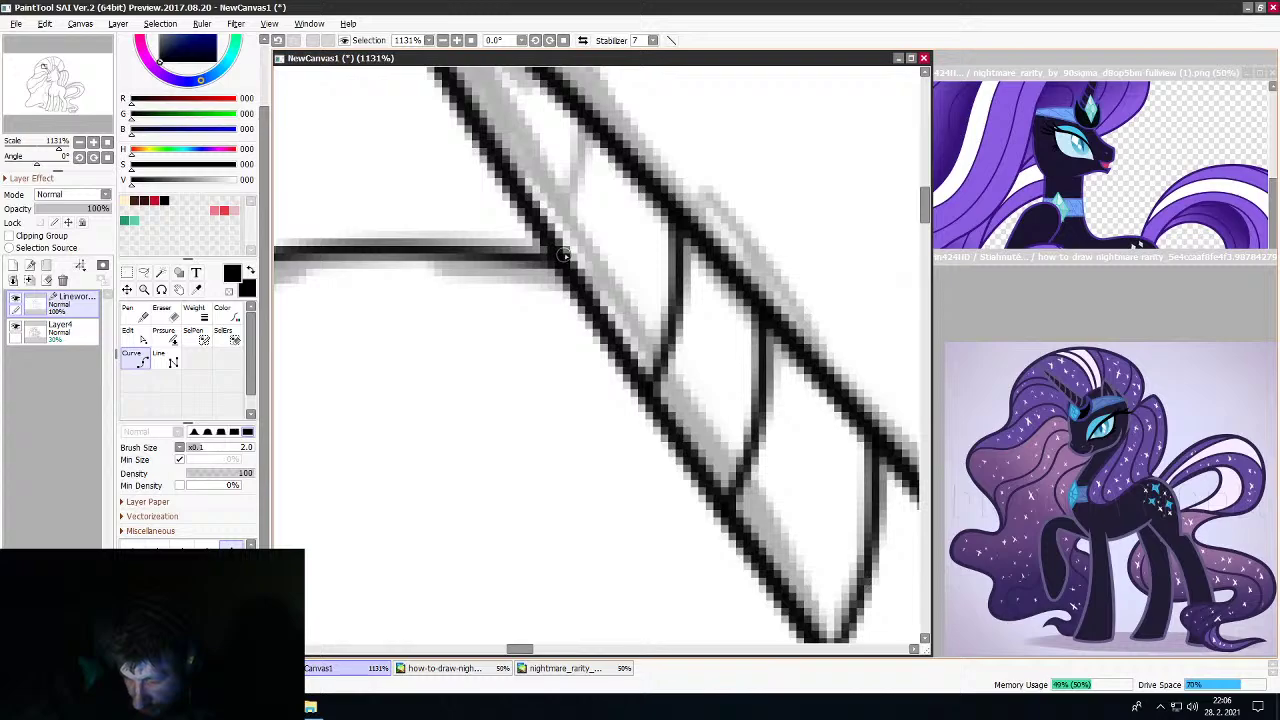
left_click_drag(563, 255, 573, 100)
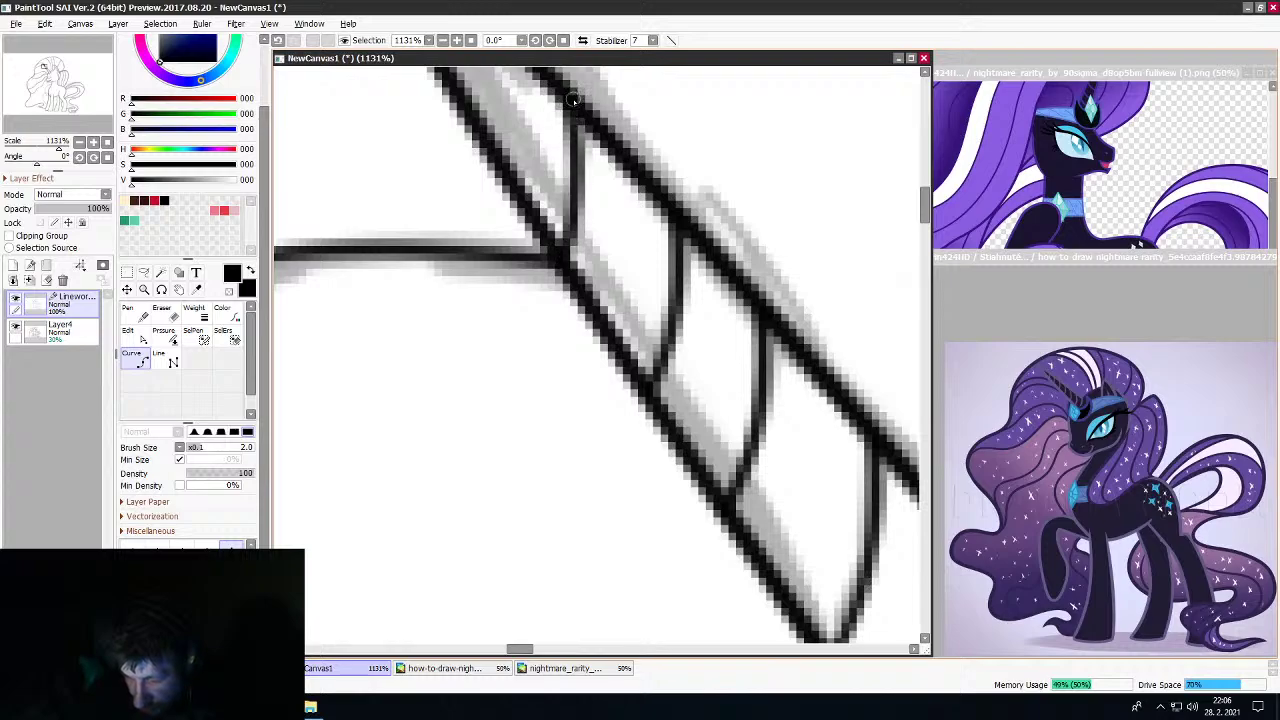
Trace the large curve bulging in front of the chest, from the front of the neck down to the front leg
scroll(573, 100, "down", 10)
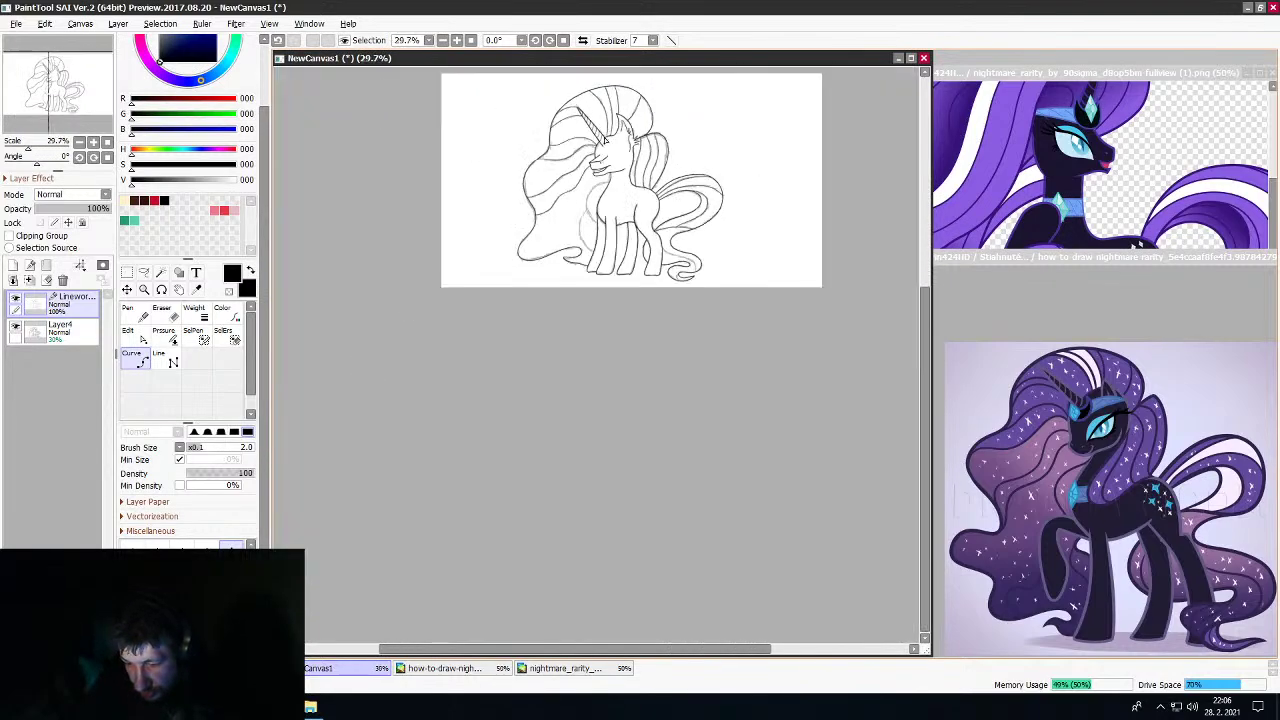
scroll(604, 140, "up", 3)
scroll(604, 140, "down", 1)
scroll(604, 140, "up", 1)
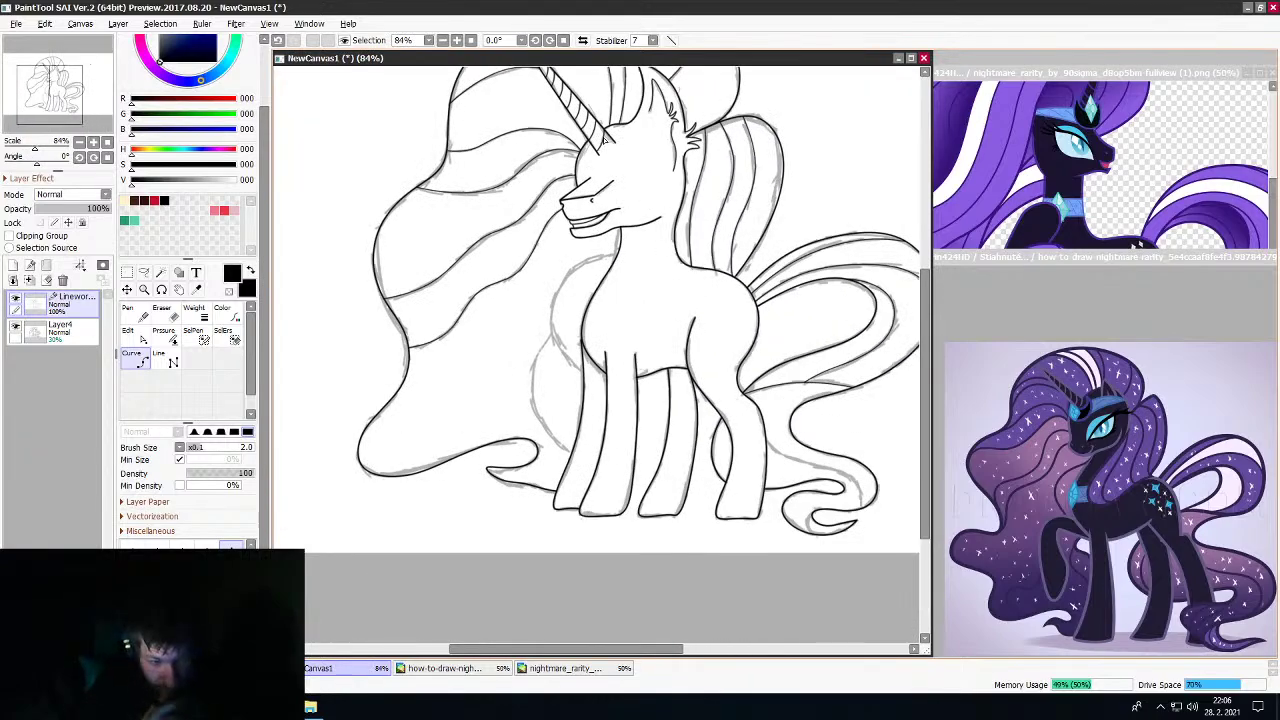
scroll(624, 263, "down", 1)
scroll(600, 258, "up", 4)
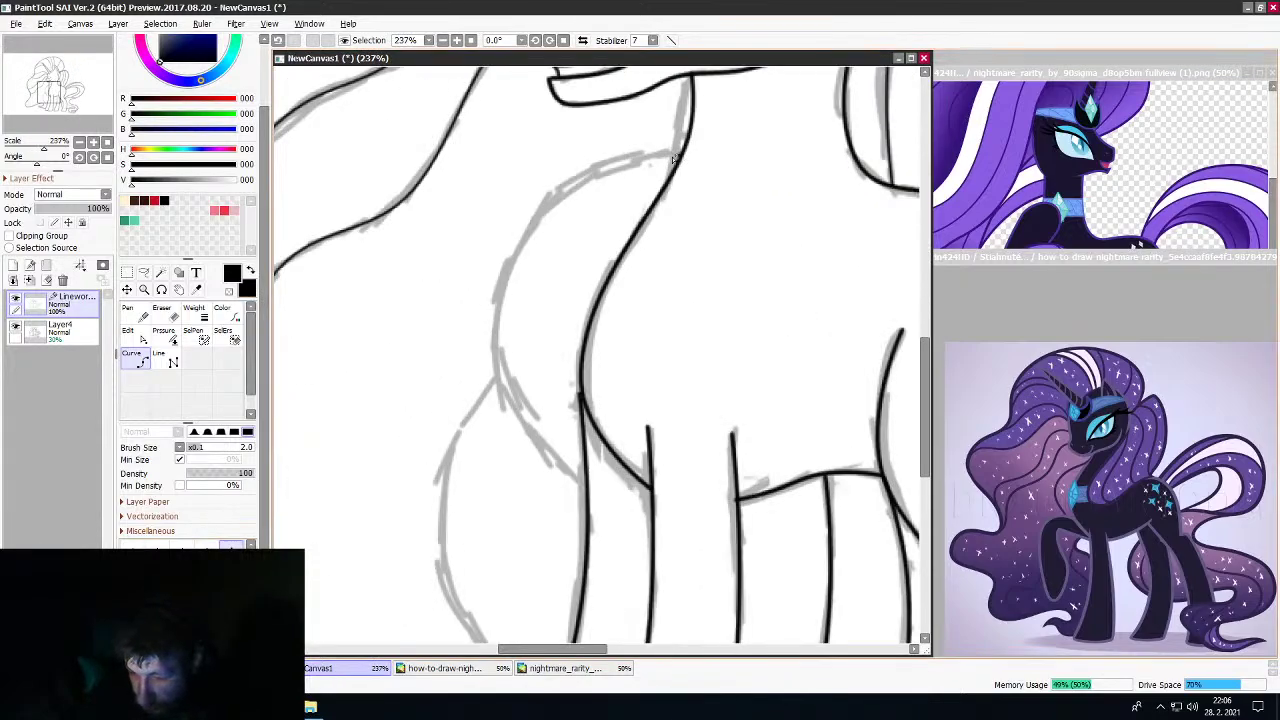
mouse_move(641, 160)
left_mouse_down()
mouse_move(542, 212)
mouse_move(500, 347)
mouse_move(496, 333)
mouse_move(522, 433)
mouse_move(566, 468)
left_mouse_up()
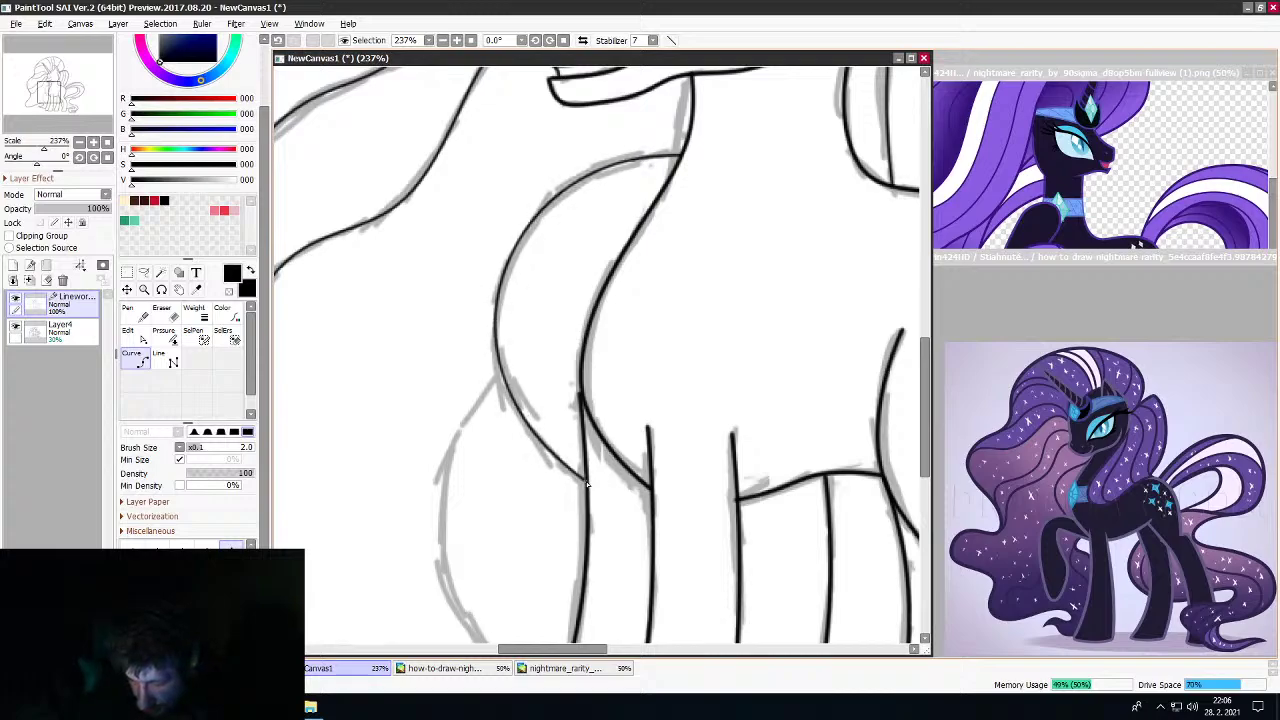
Draw the lower curve in front of the legs, from the chest curve's lower part down to the front leg
scroll(593, 473, "down", 7)
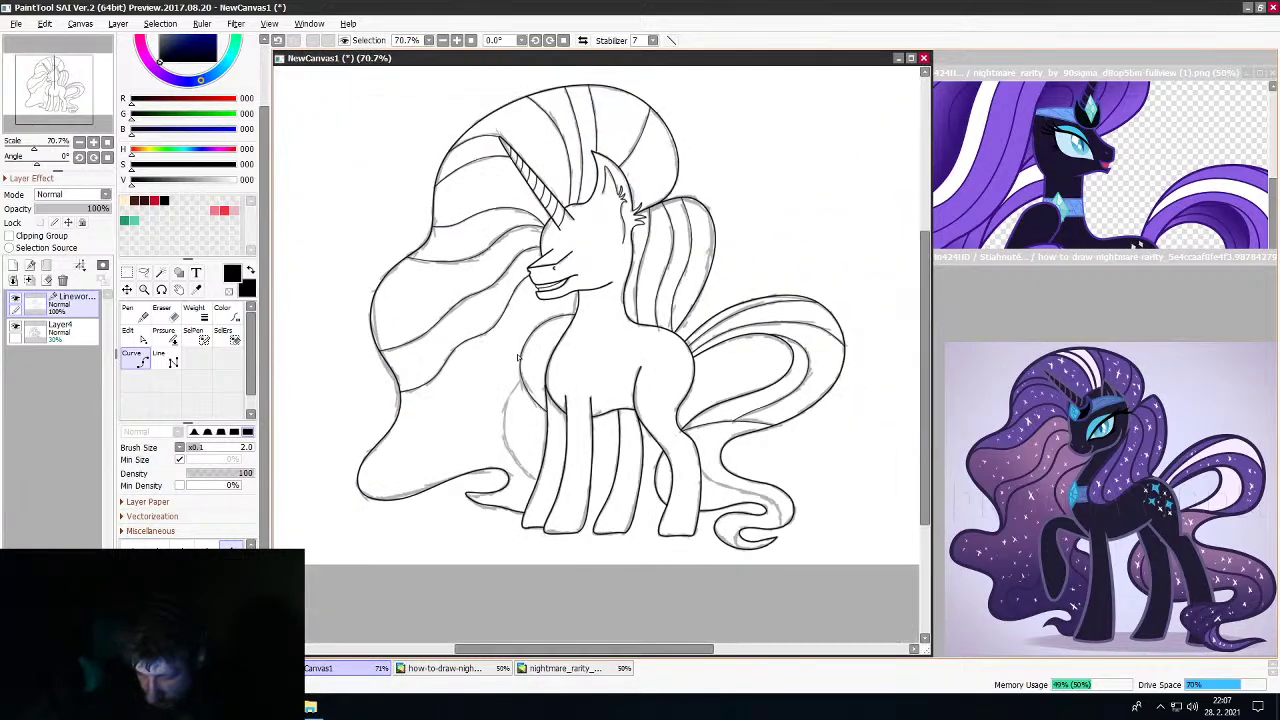
scroll(568, 448, "up", 5)
scroll(540, 440, "down", 3)
scroll(500, 423, "up", 5)
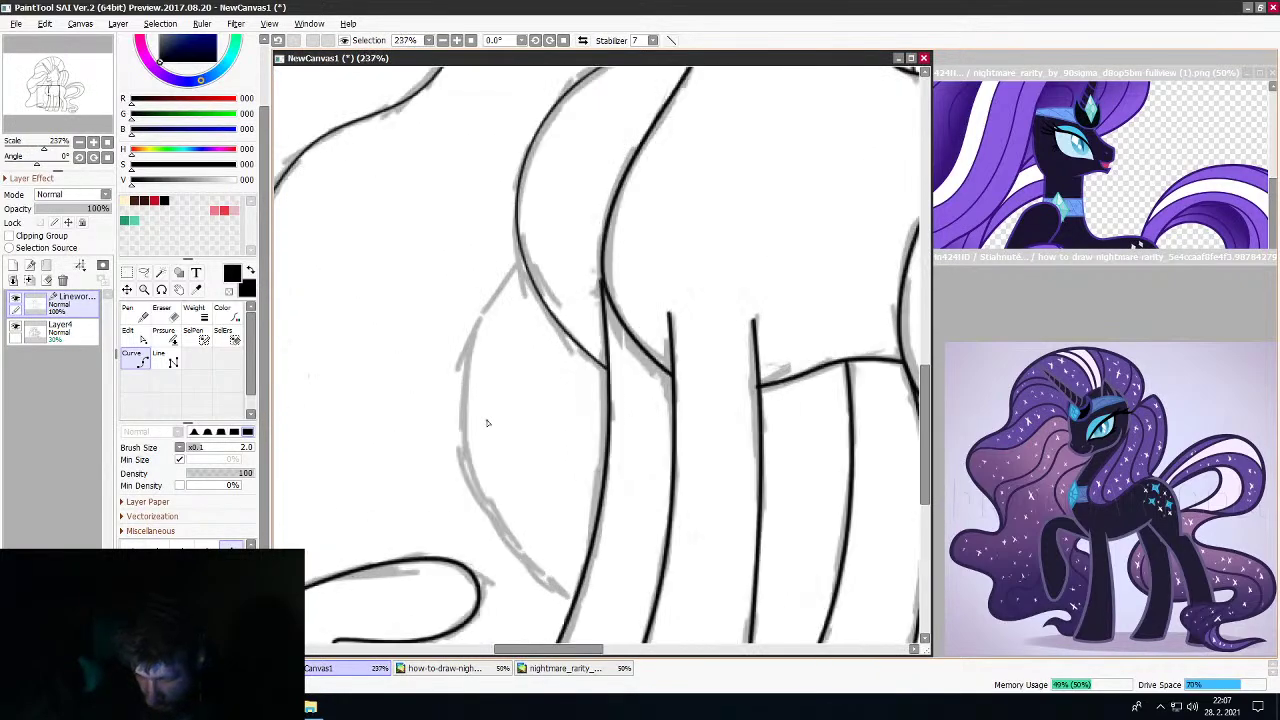
left_click(524, 353)
left_click(503, 505)
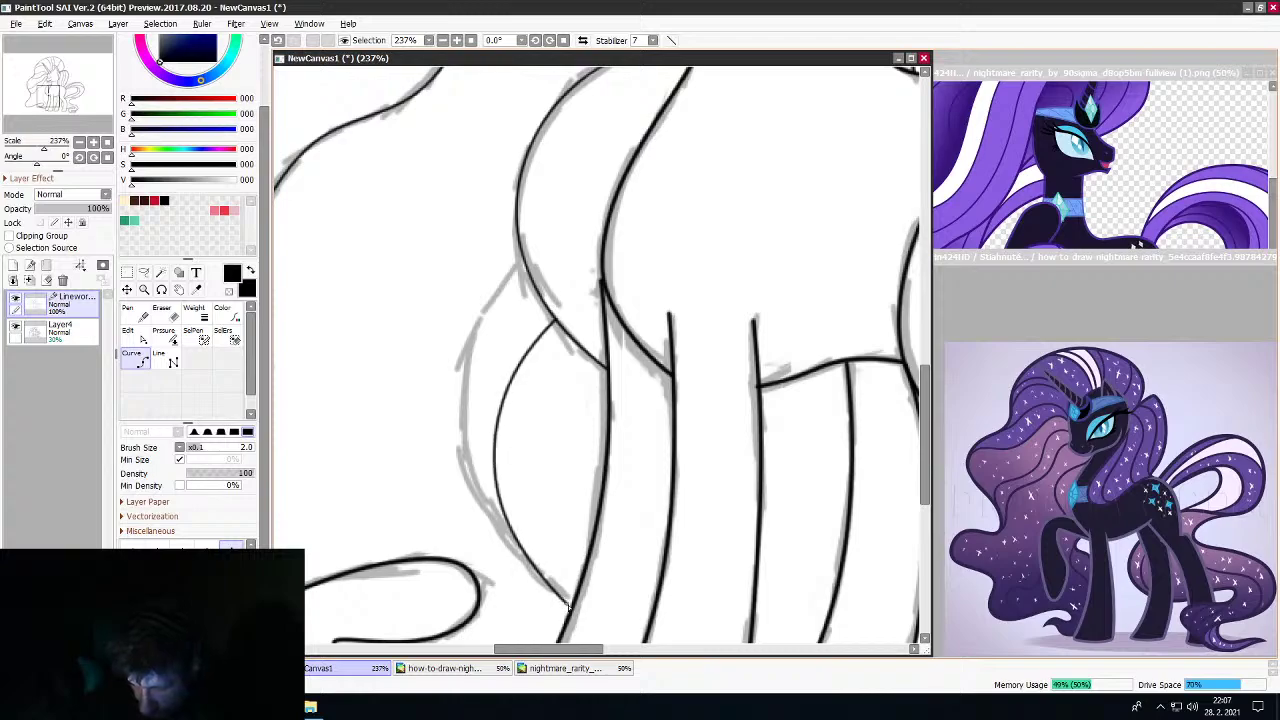
Hide the sketch layer Layer4 so only the linework is displayed
scroll(565, 560, "down", 6)
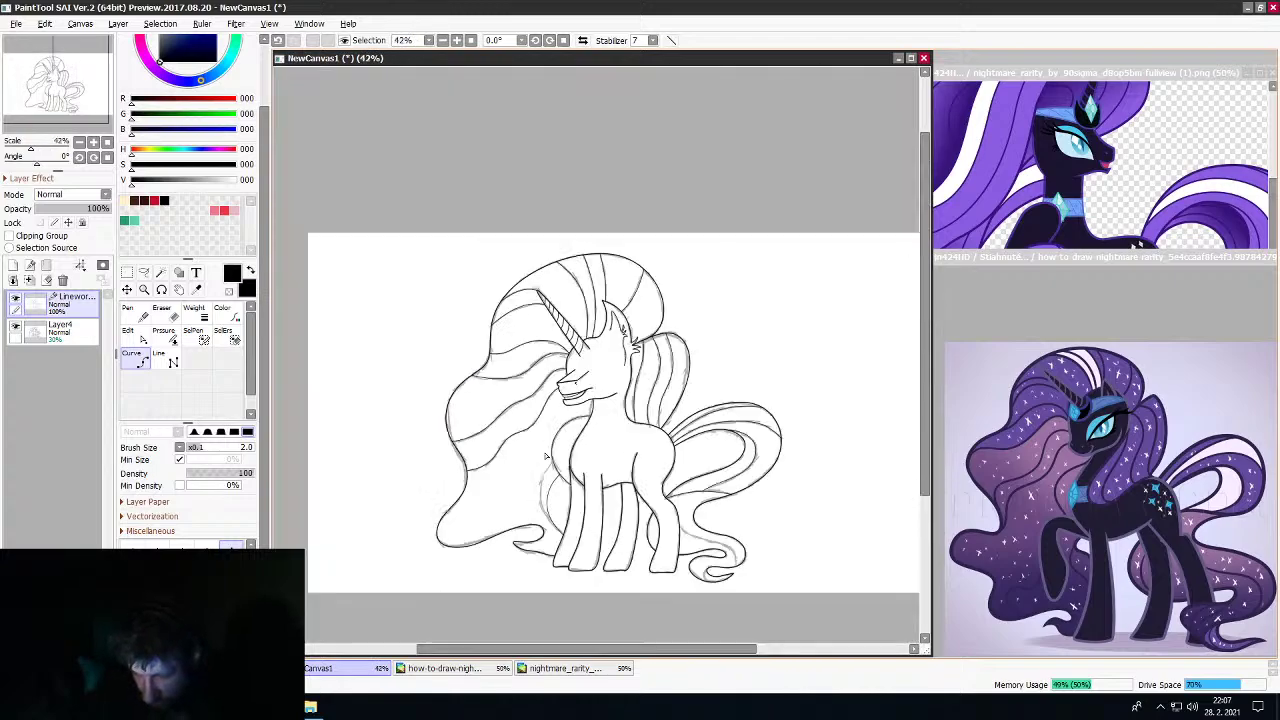
scroll(540, 470, "up", 2)
scroll(529, 453, "down", 1)
scroll(529, 453, "up", 5)
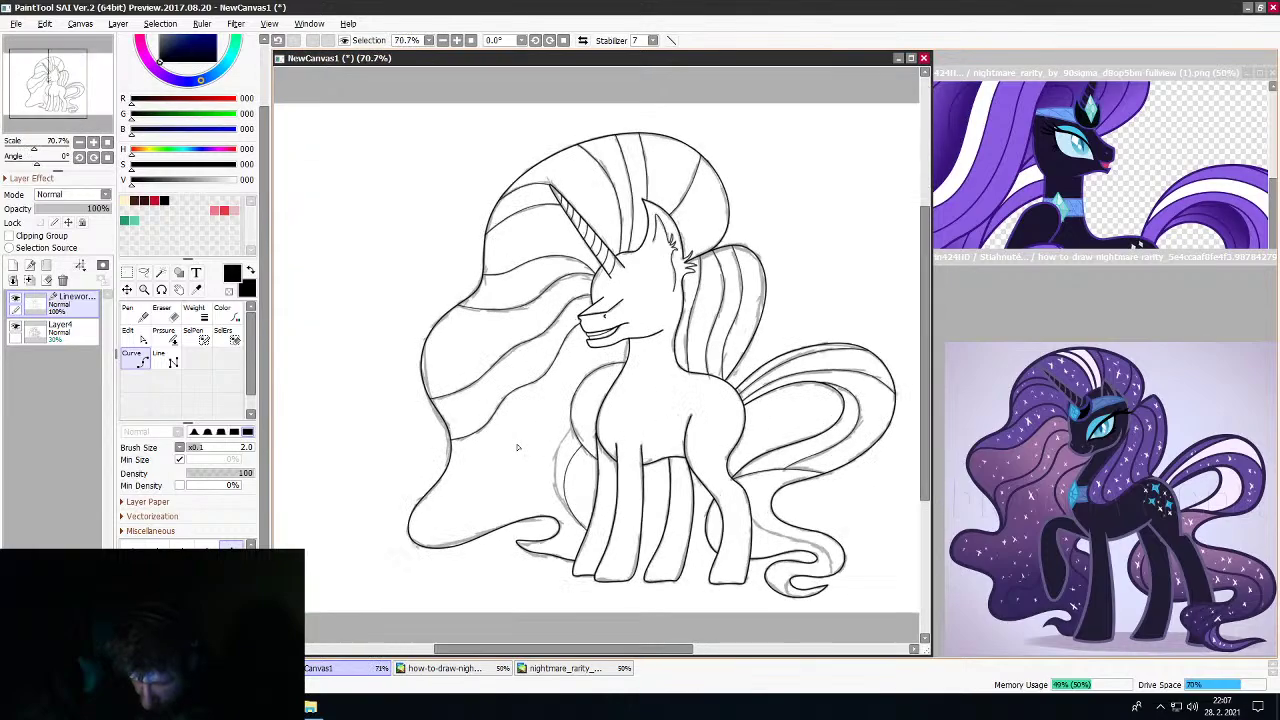
left_click(21, 332)
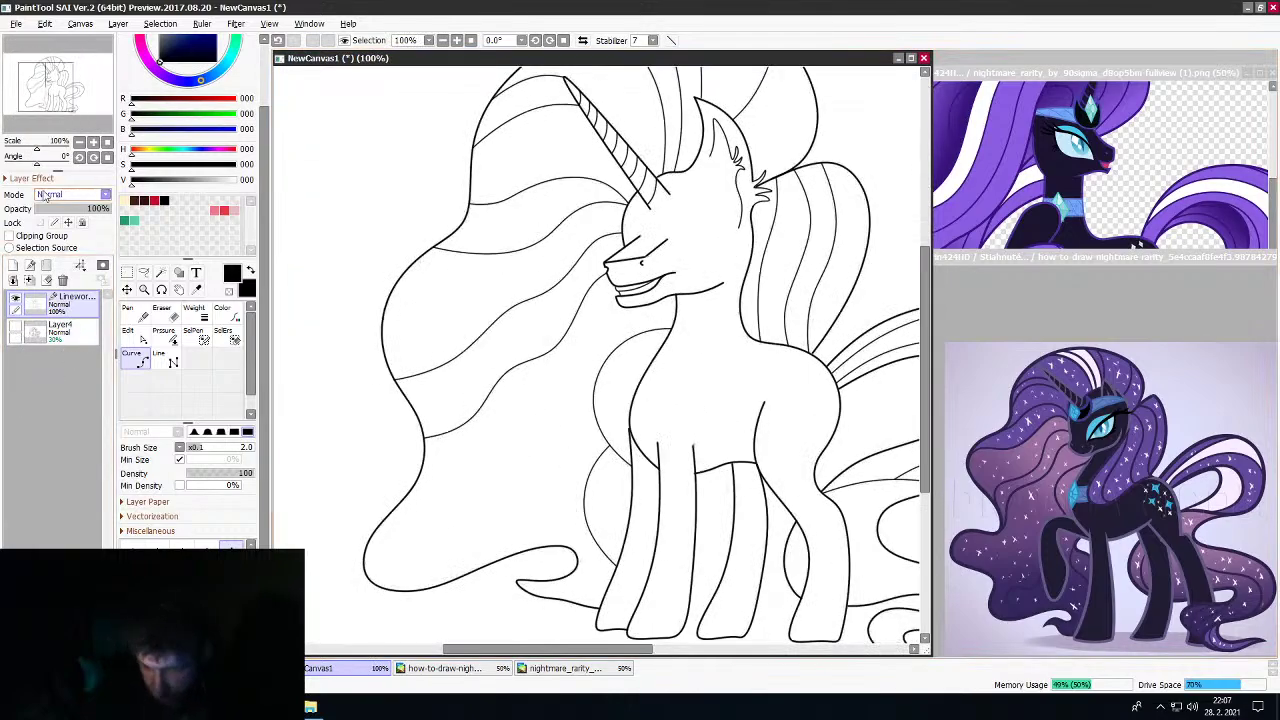
Examine the linework without the sketch, focusing on the head and the line ends at the horn's base
scroll(577, 265, "down", 3)
scroll(576, 266, "up", 2)
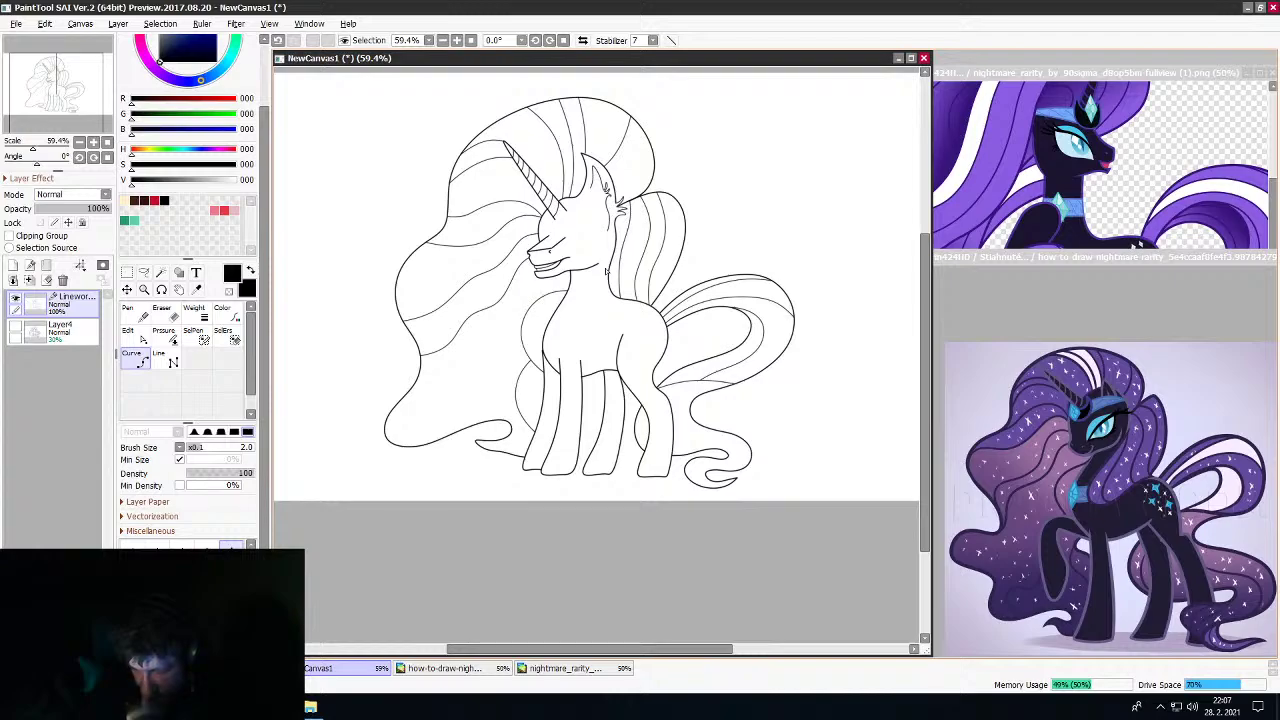
scroll(600, 268, "down", 2)
scroll(590, 262, "up", 3)
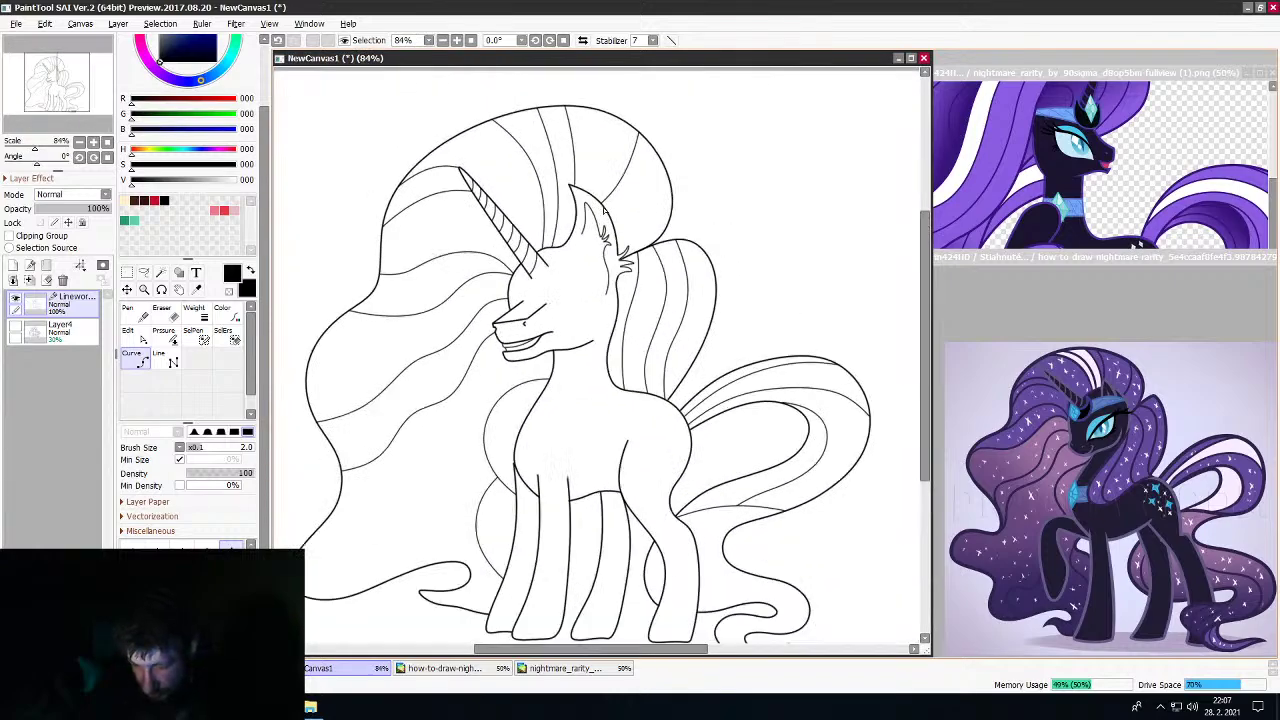
scroll(571, 253, "down", 2)
scroll(570, 253, "up", 5)
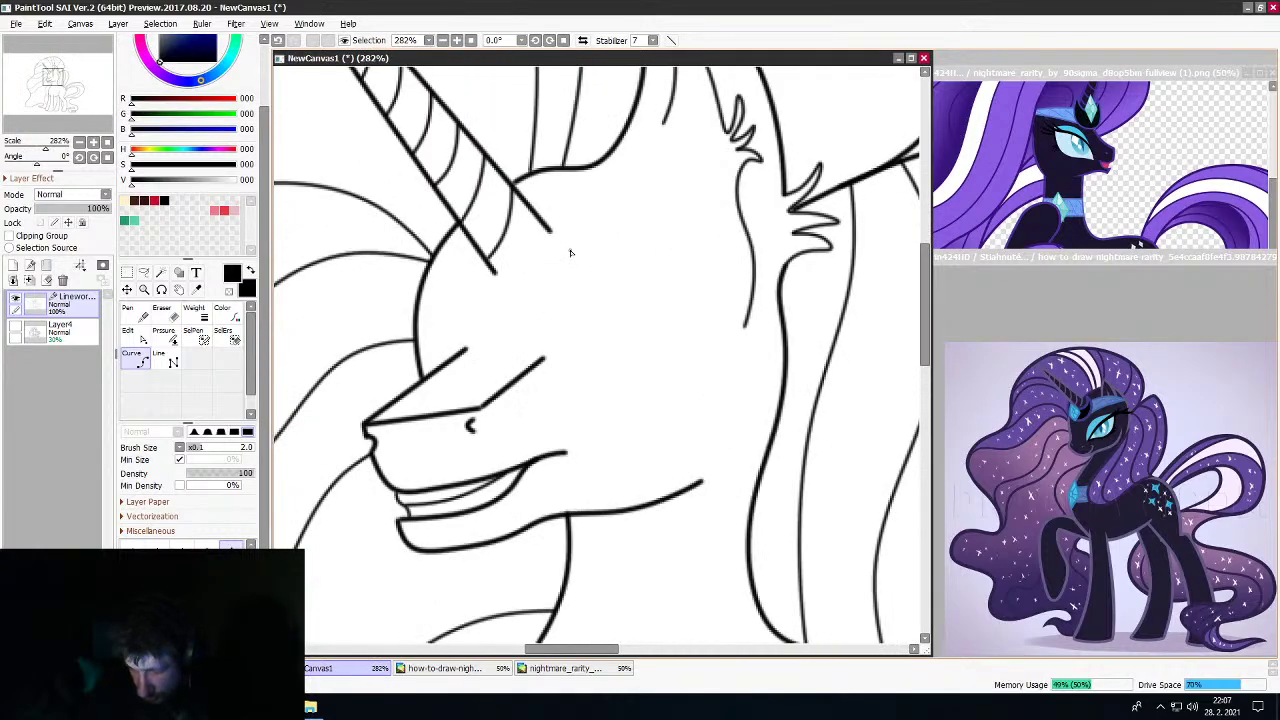
scroll(571, 252, "down", 3)
scroll(563, 187, "up", 3)
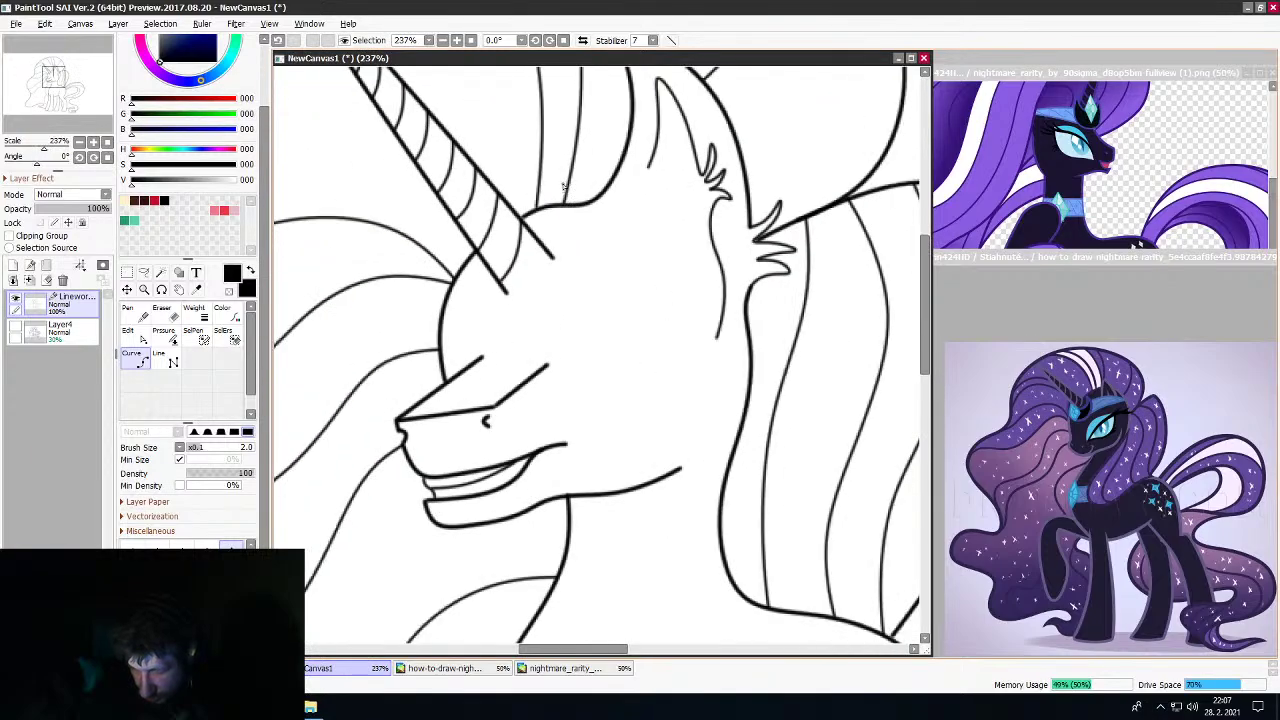
scroll(563, 187, "down", 3)
scroll(564, 256, "up", 4)
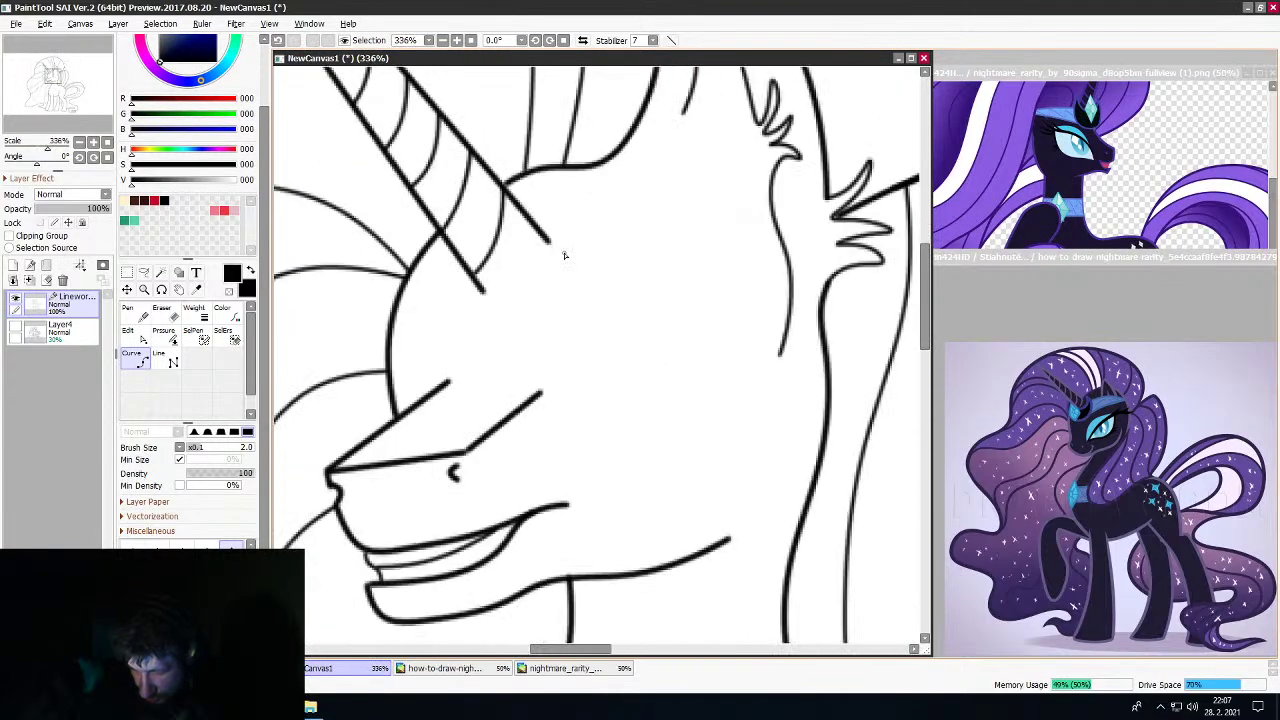
scroll(564, 256, "down", 3)
scroll(540, 196, "up", 4)
scroll(540, 196, "down", 3)
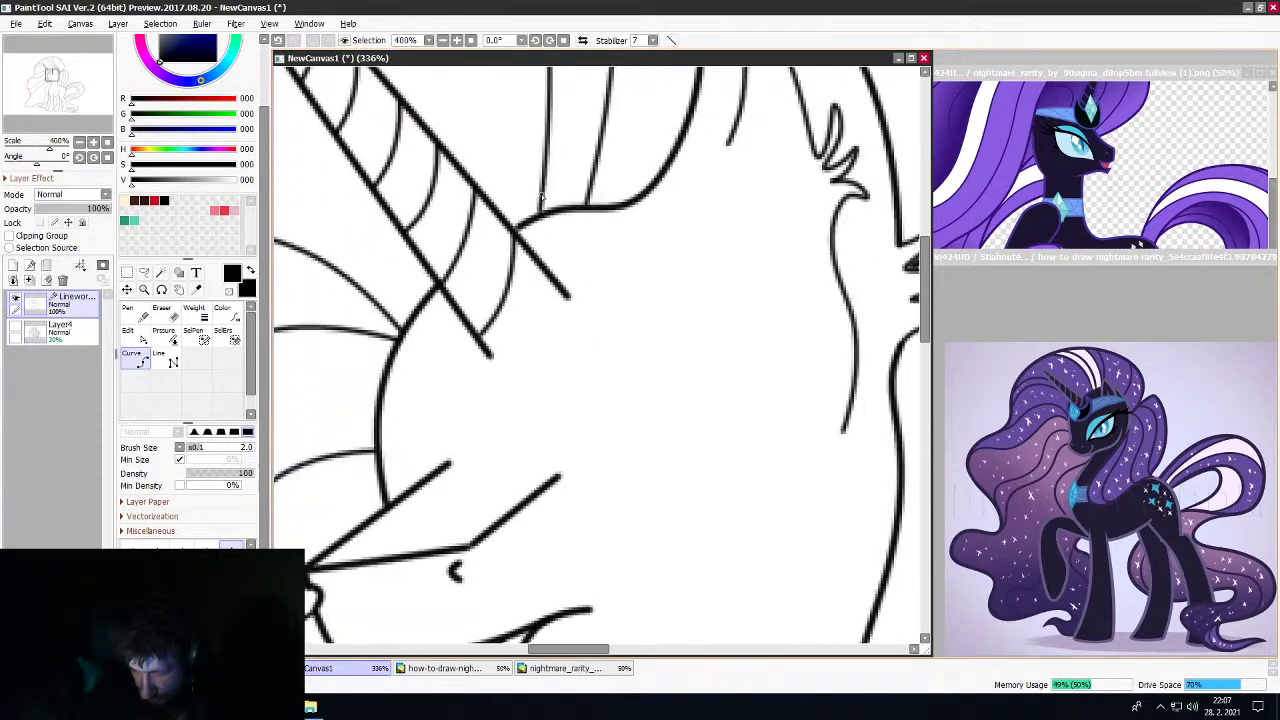
scroll(541, 198, "up", 2)
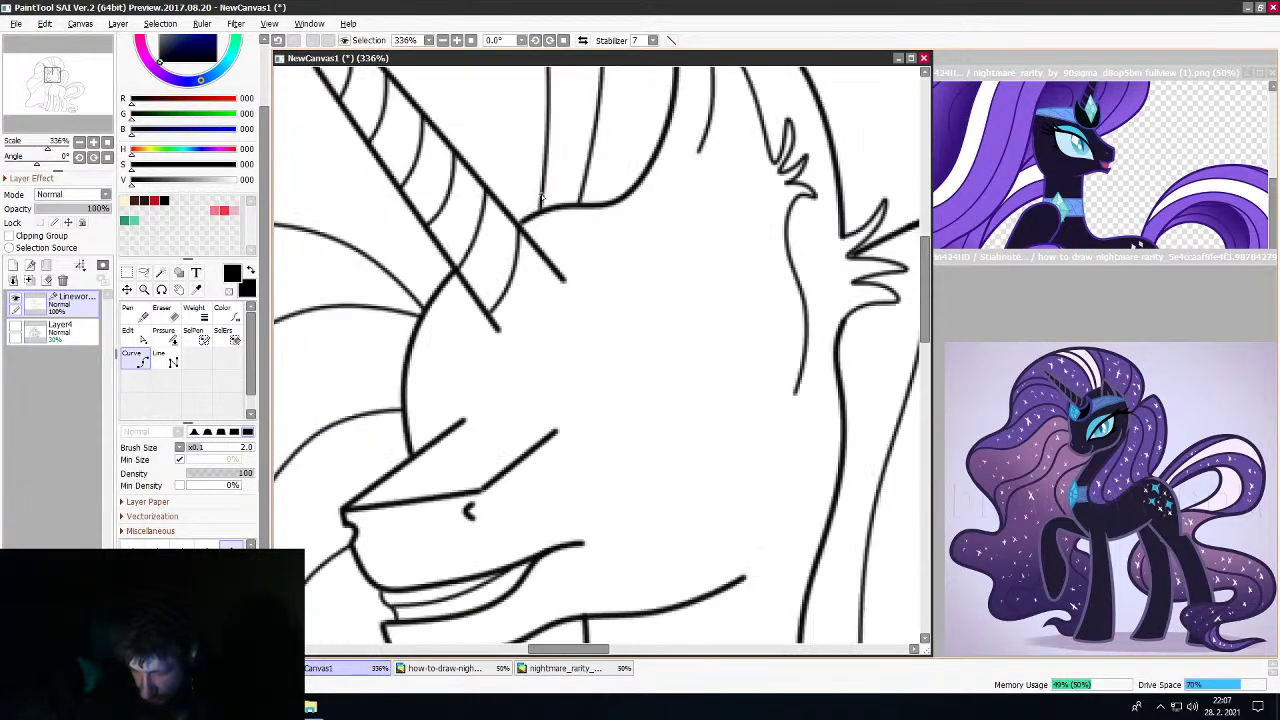
scroll(541, 198, "down", 3)
scroll(545, 213, "up", 2)
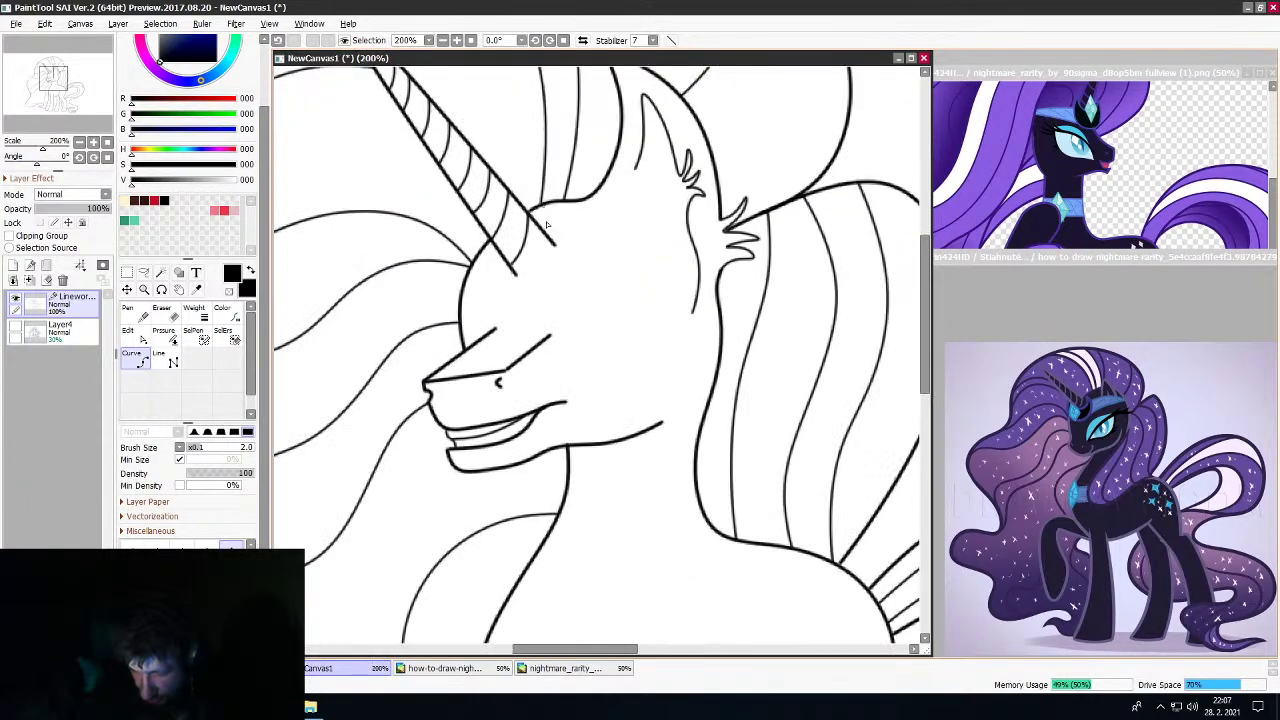
scroll(545, 213, "down", 1)
scroll(545, 213, "up", 3)
scroll(545, 214, "up", 1)
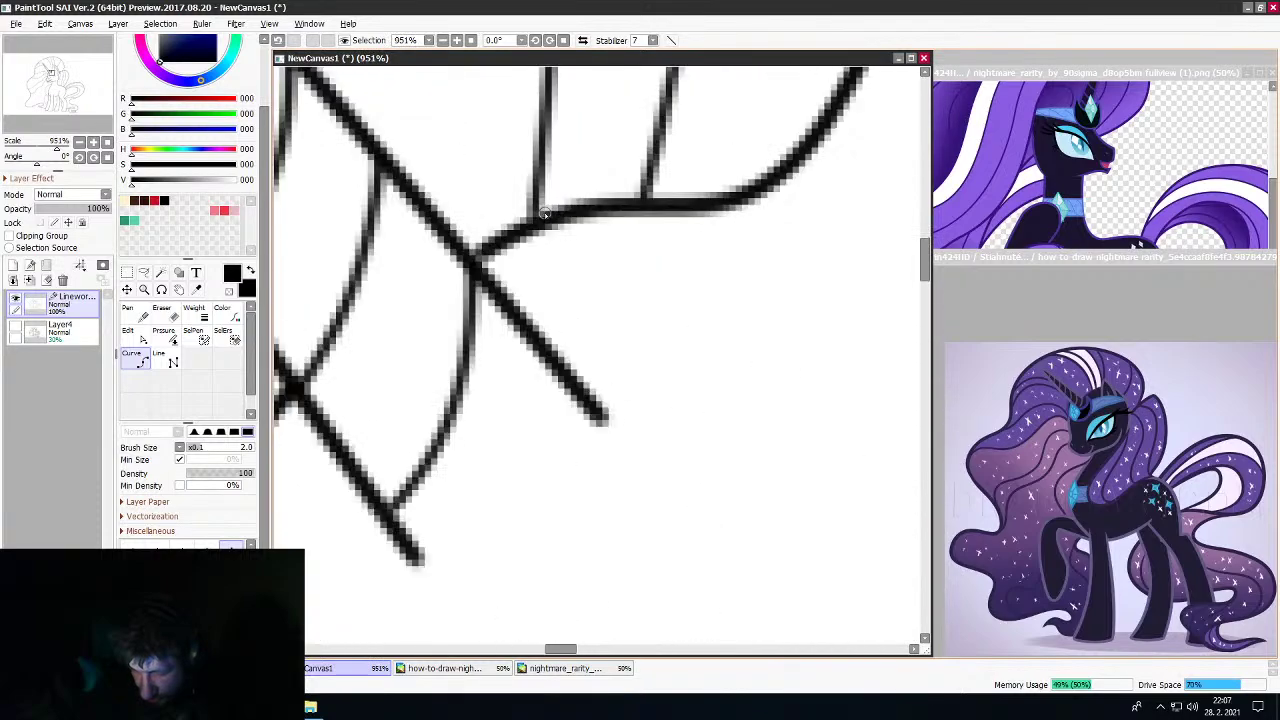
Thin the doubled stretch of the forehead line beside the horn's base by erasing its lower edge, and bridge the gap with a curve
left_click(582, 214)
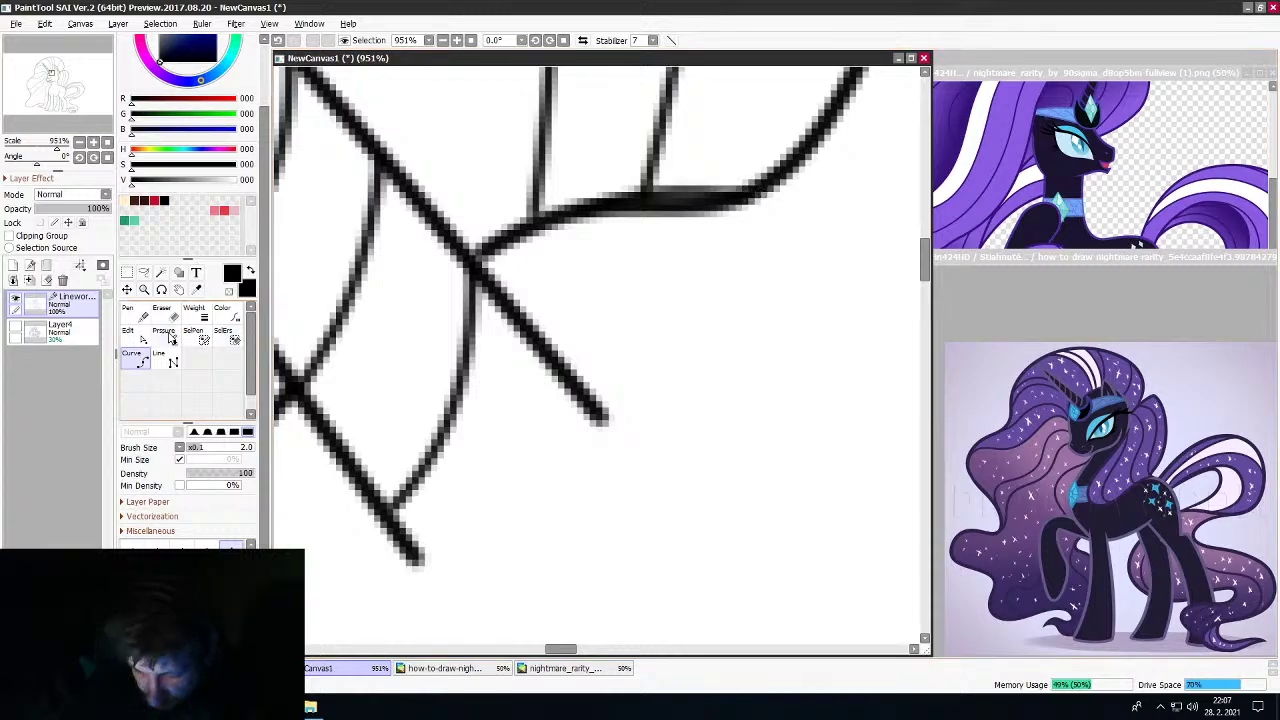
key("e")
left_click_drag(745, 205, 600, 217)
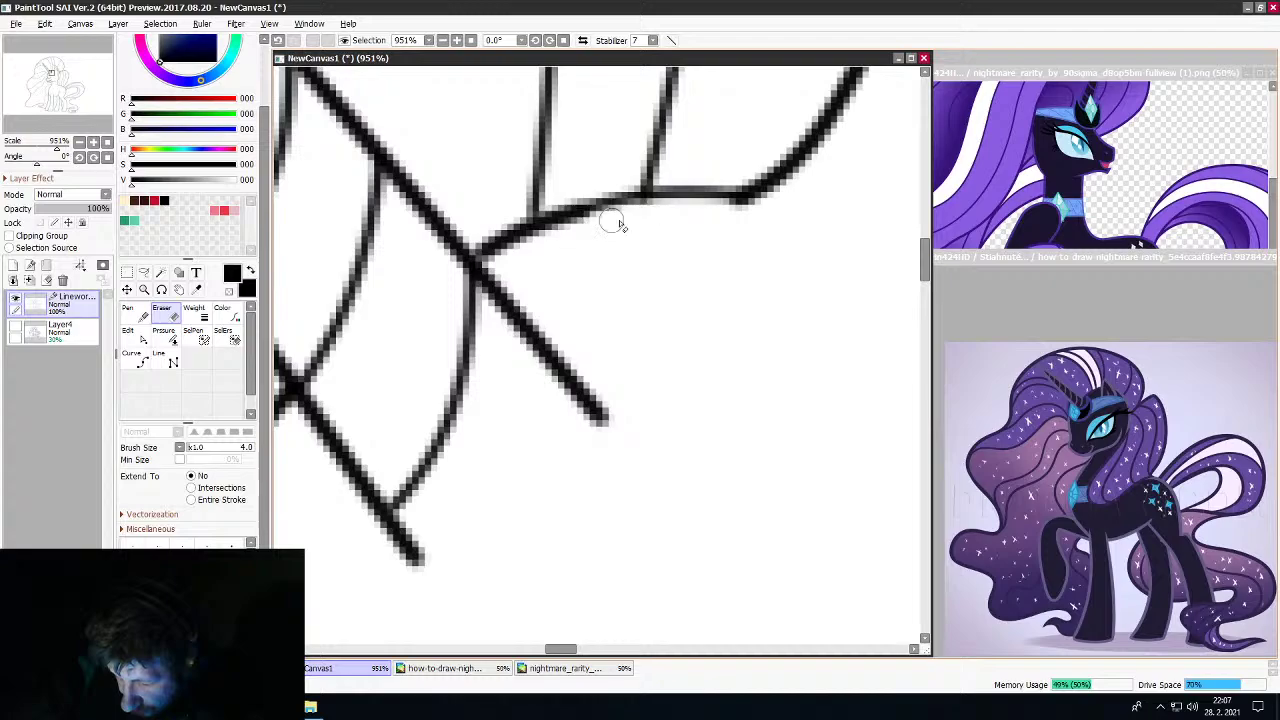
left_click(745, 197)
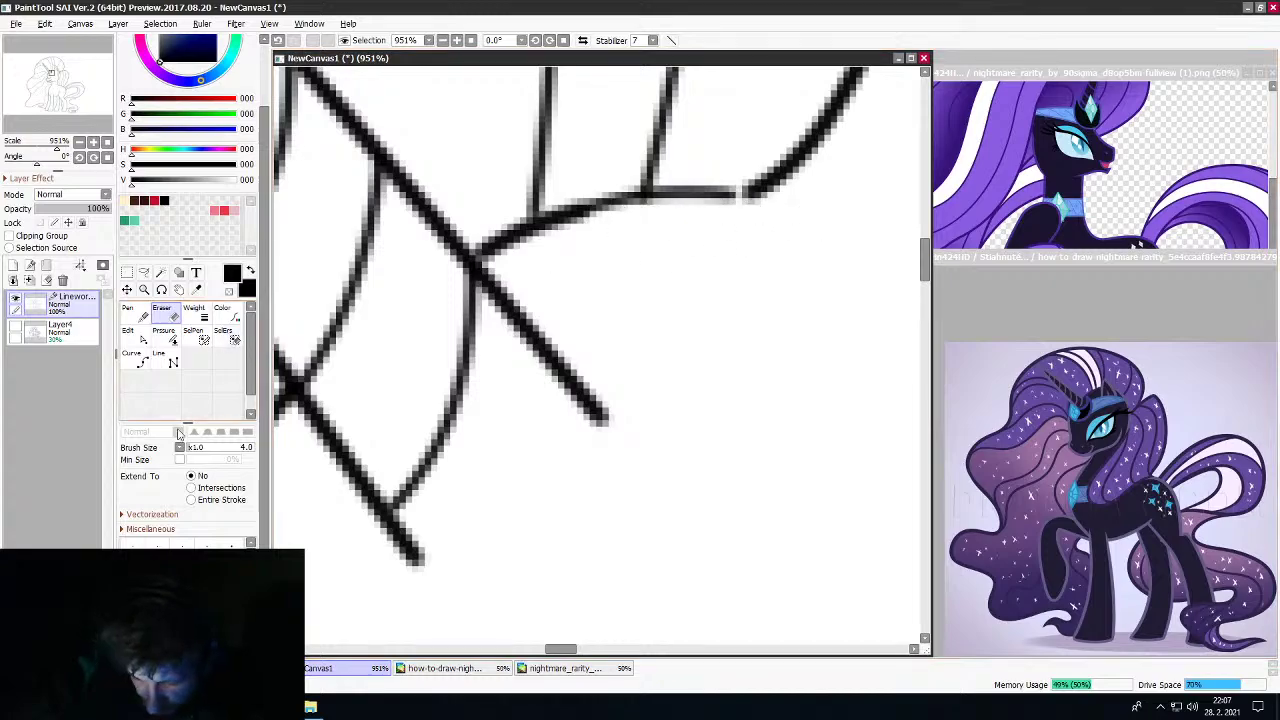
left_click(142, 360)
left_click(757, 194)
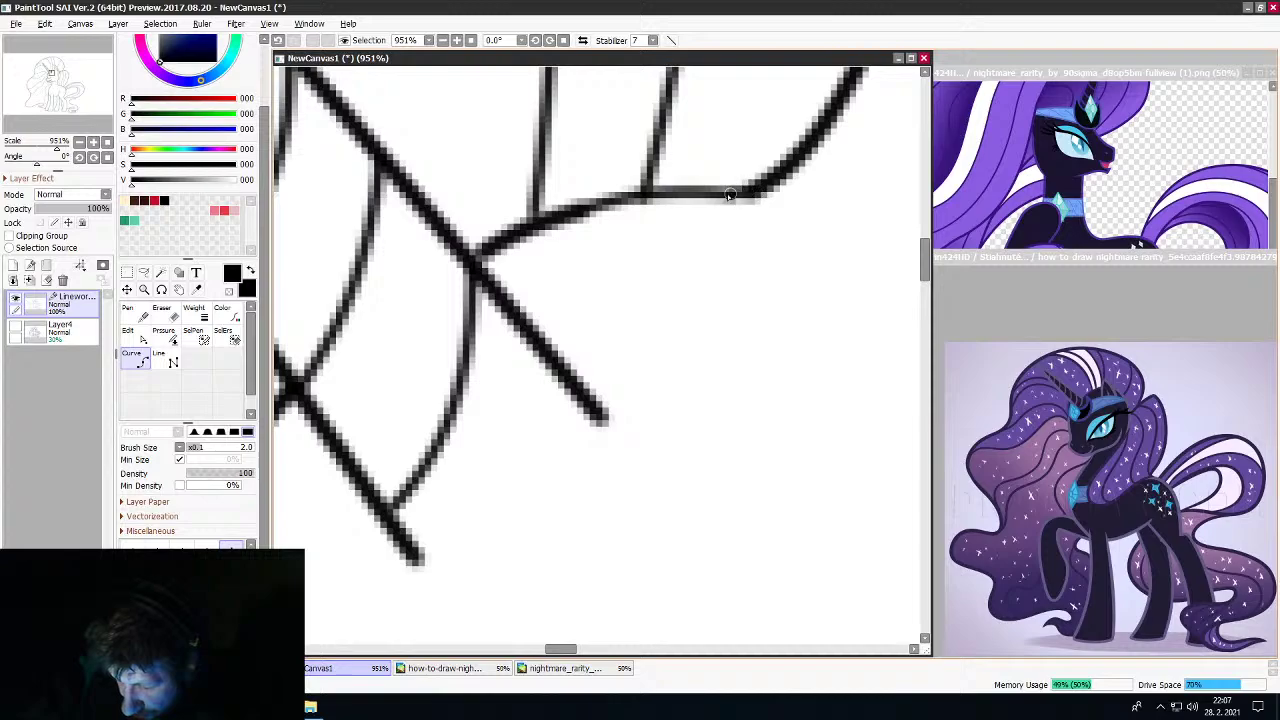
left_click(648, 192)
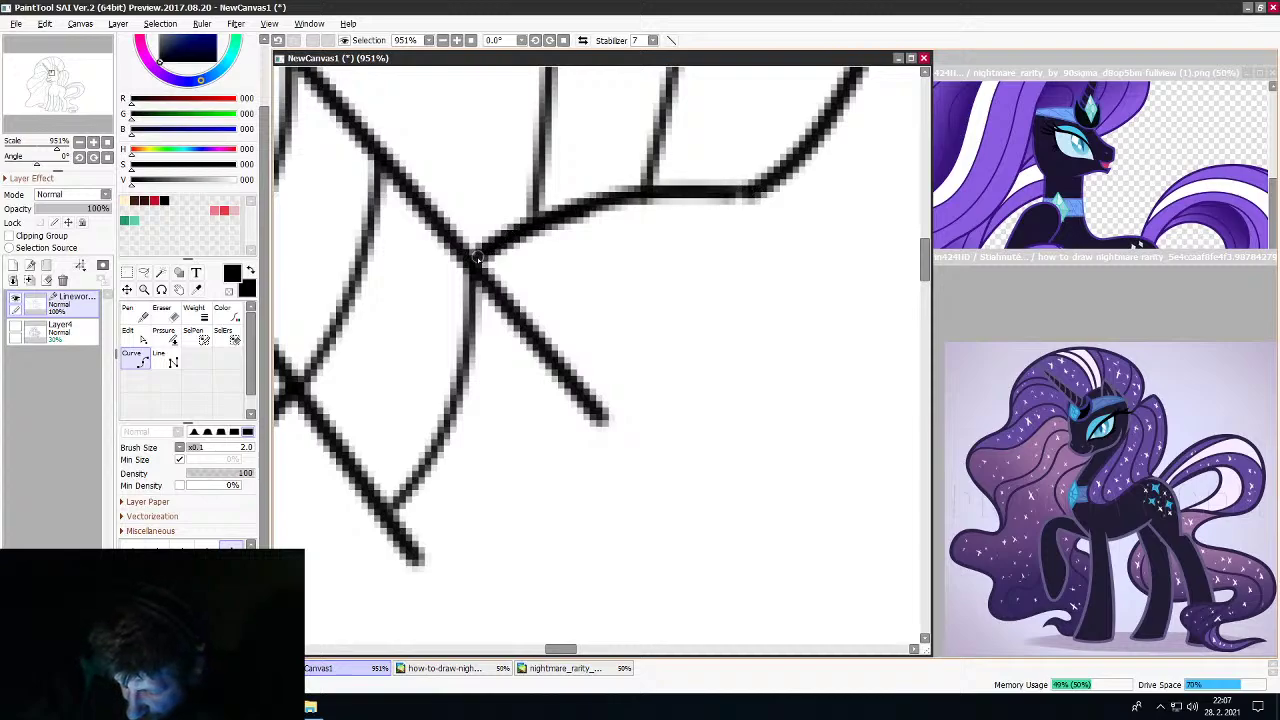
scroll(613, 270, "down", 10)
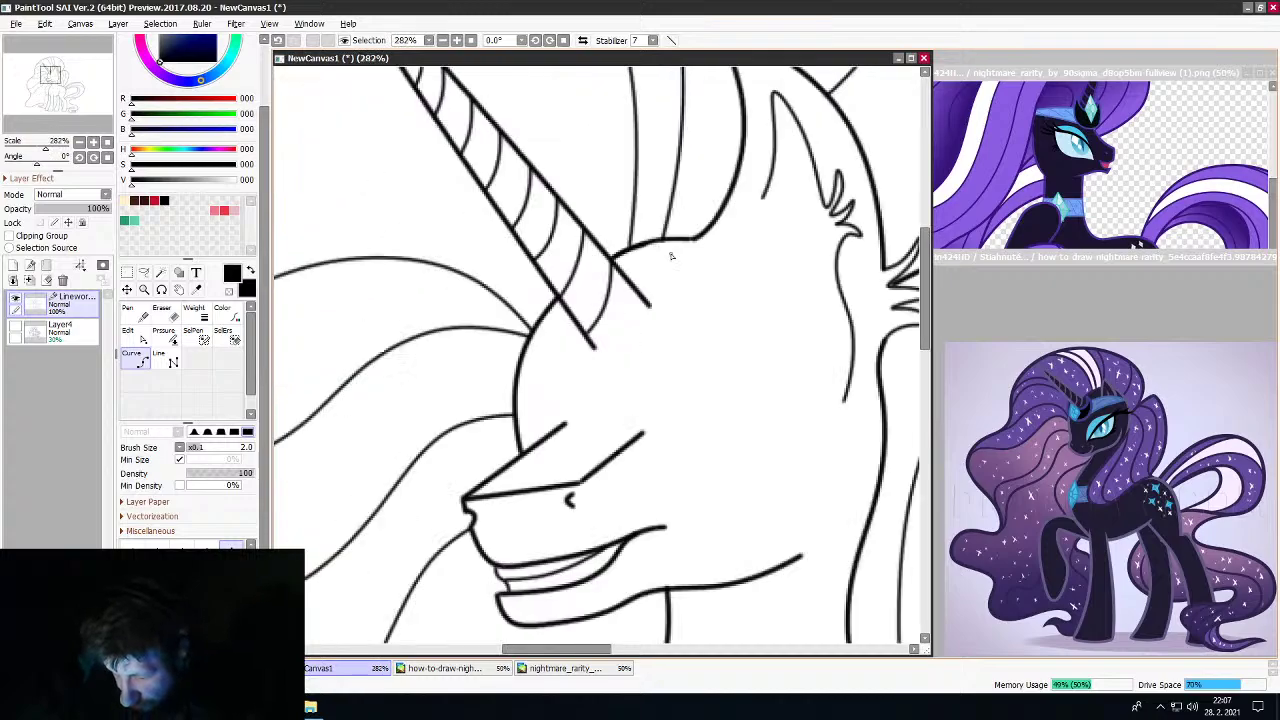
Make the sketch layer Layer4 active and show it again beneath the linework
scroll(738, 300, "up", 2)
scroll(738, 300, "up", 4)
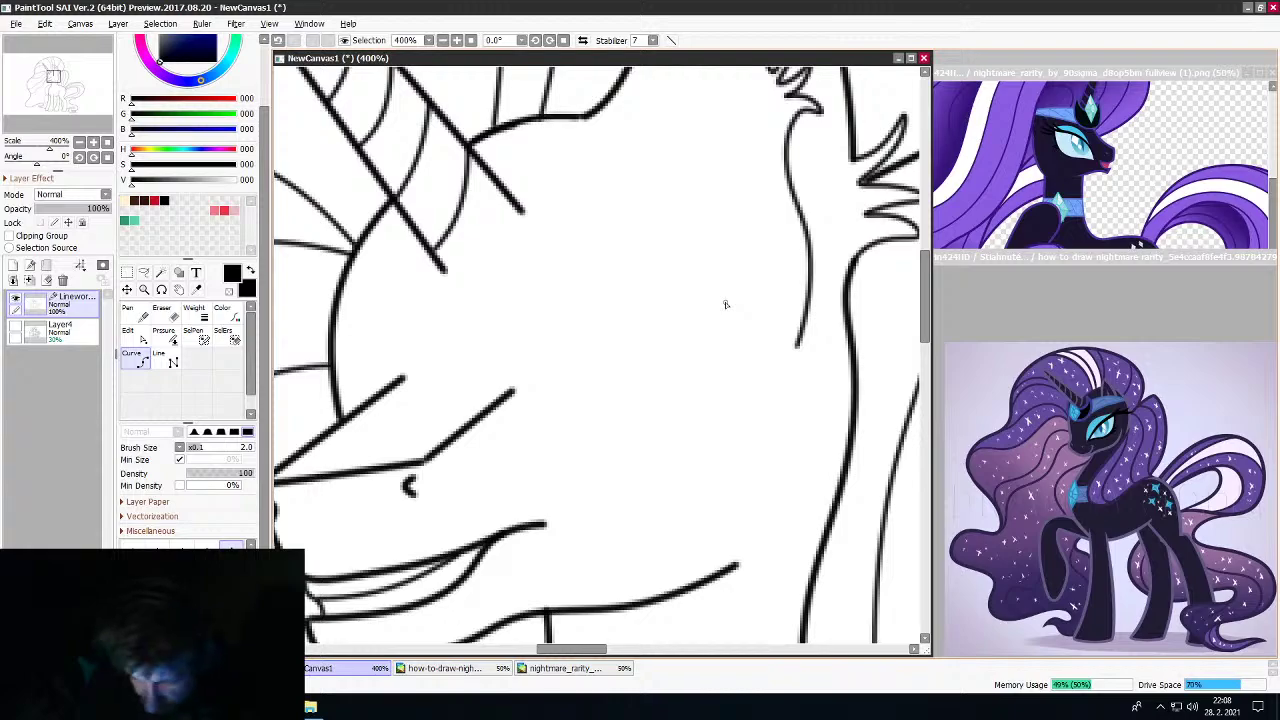
left_click(84, 334)
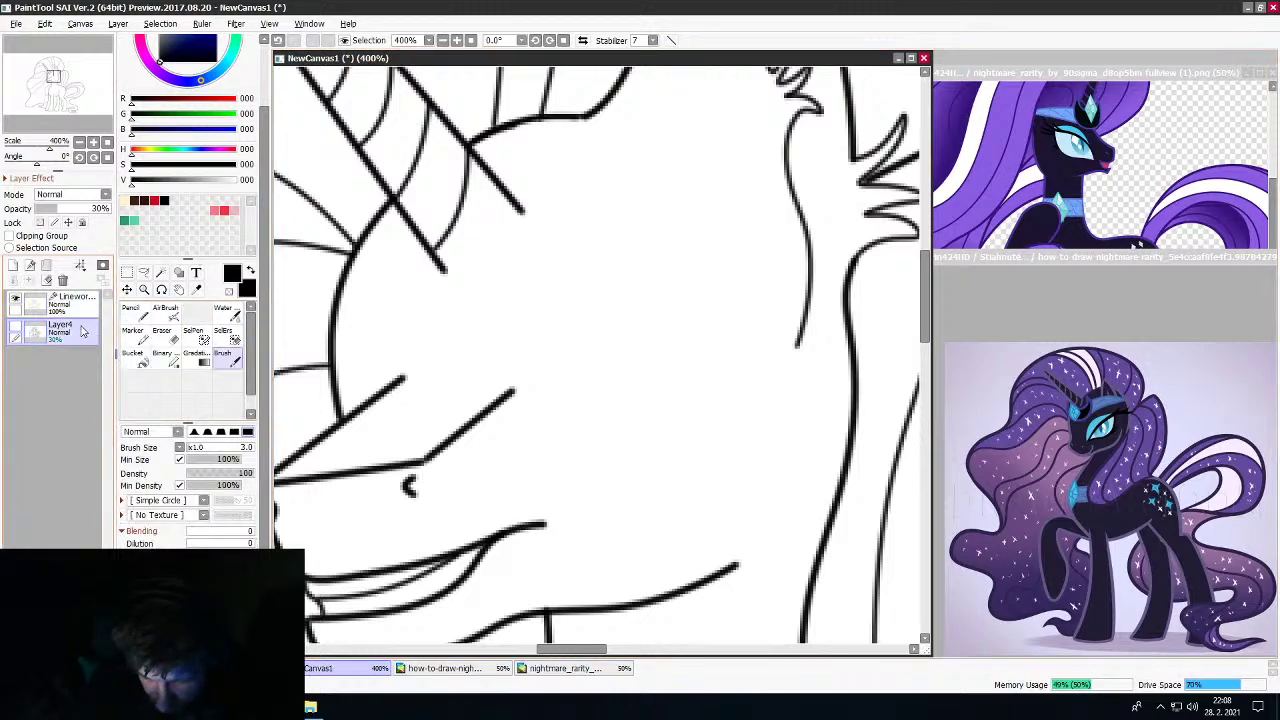
left_click(15, 329)
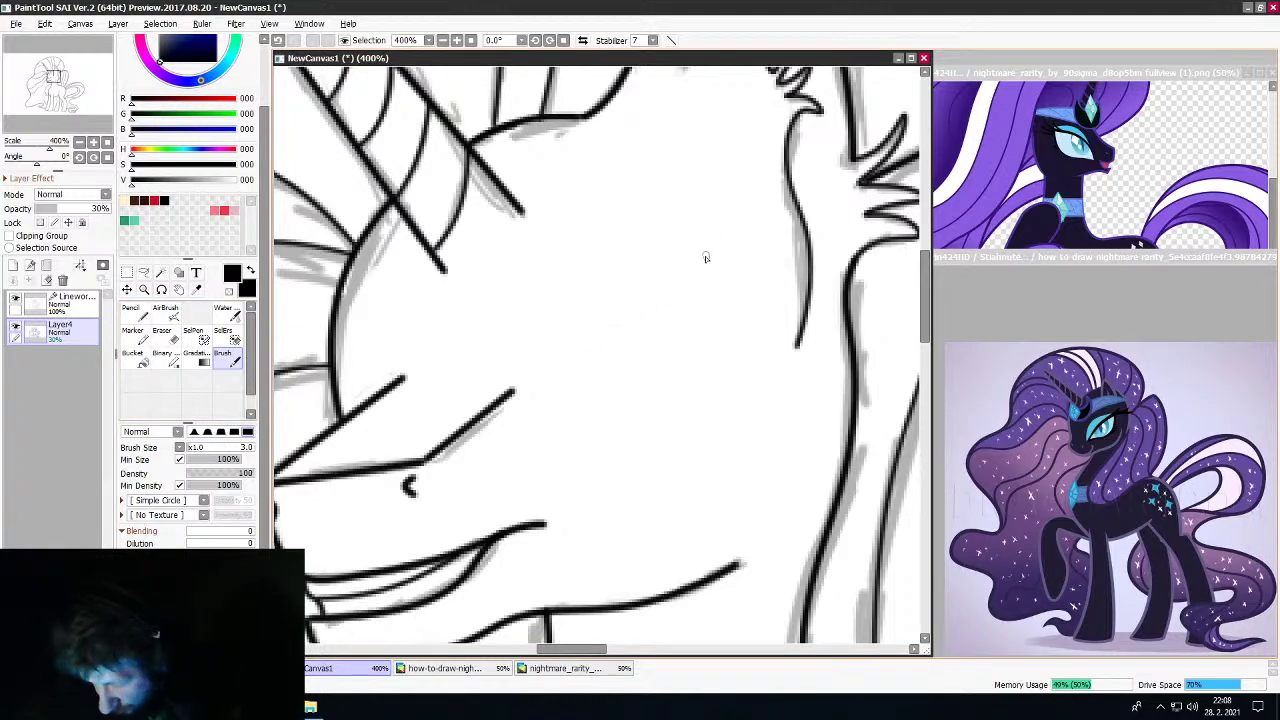
Sketch a pointed, leaf-shaped eye outline with the Brush in the empty area between the muzzle and the ear
mouse_move(671, 218)
left_mouse_down()
mouse_move(675, 326)
mouse_move(702, 312)
mouse_move(698, 351)
mouse_move(699, 320)
mouse_move(693, 358)
mouse_move(651, 420)
mouse_move(553, 453)
left_mouse_up()
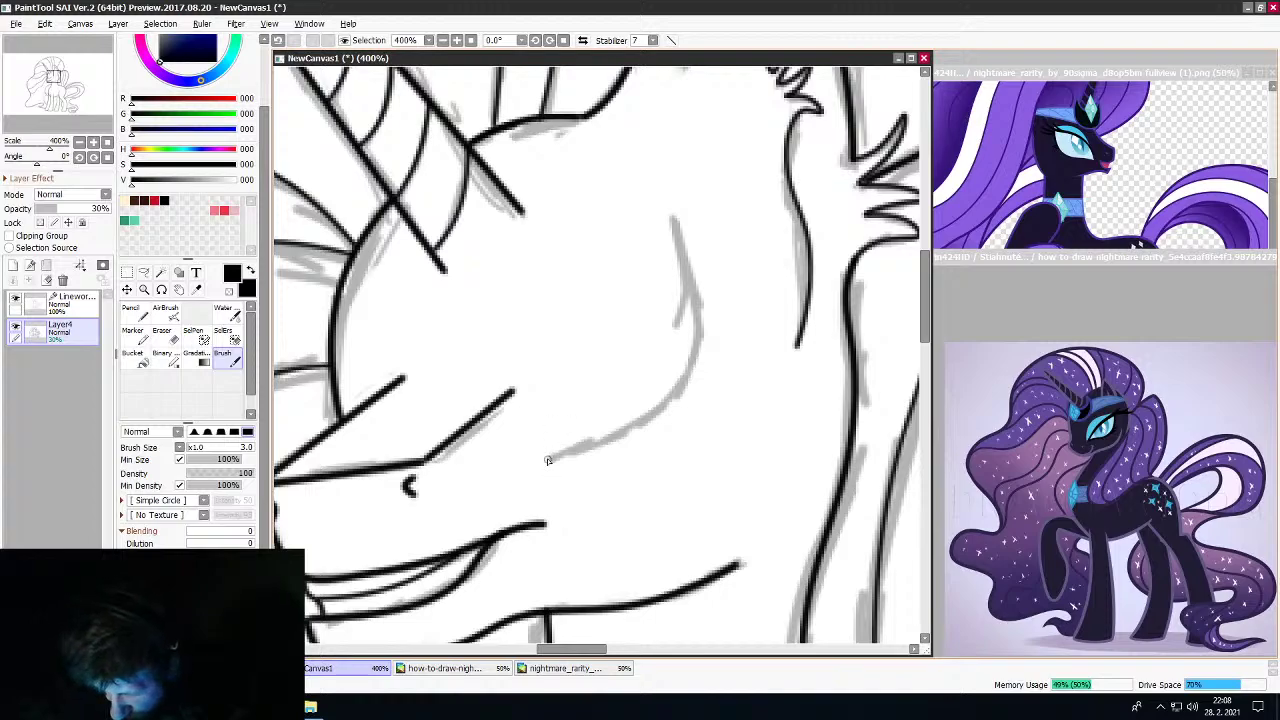
left_click_drag(545, 458, 550, 378)
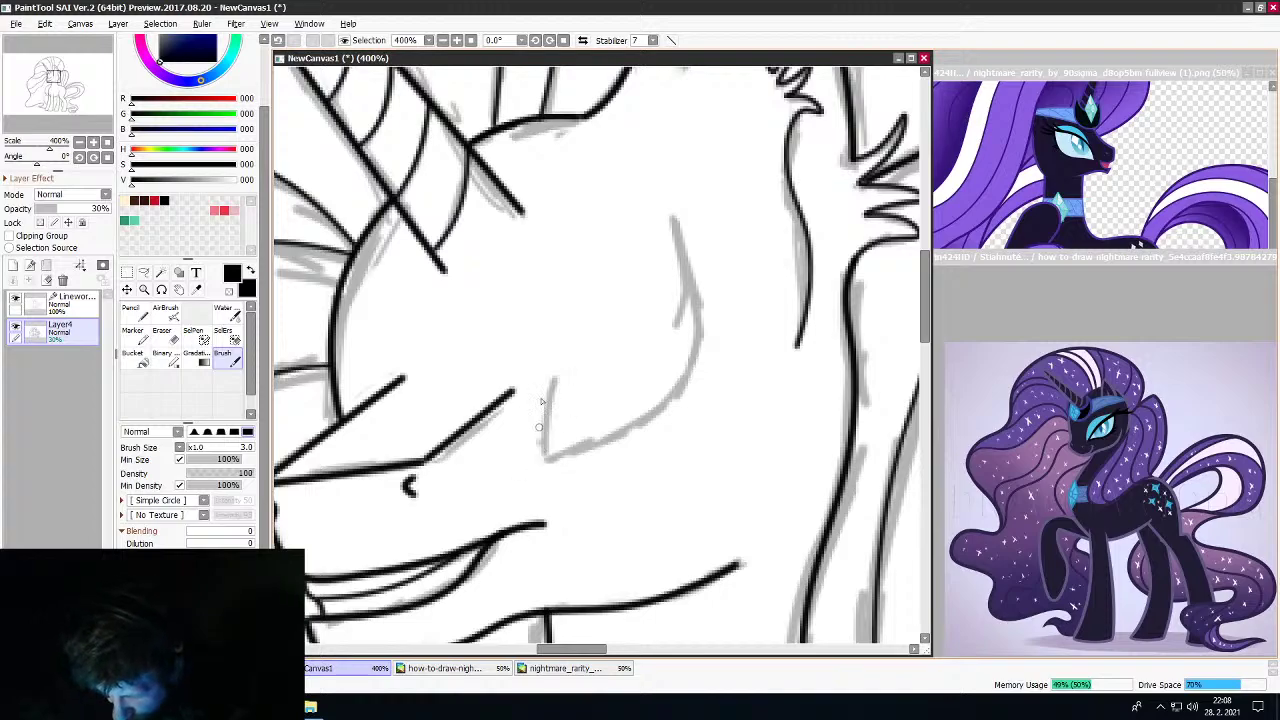
left_click_drag(542, 440, 556, 316)
left_click_drag(546, 390, 596, 250)
left_click_drag(556, 320, 580, 270)
left_click_drag(590, 266, 648, 220)
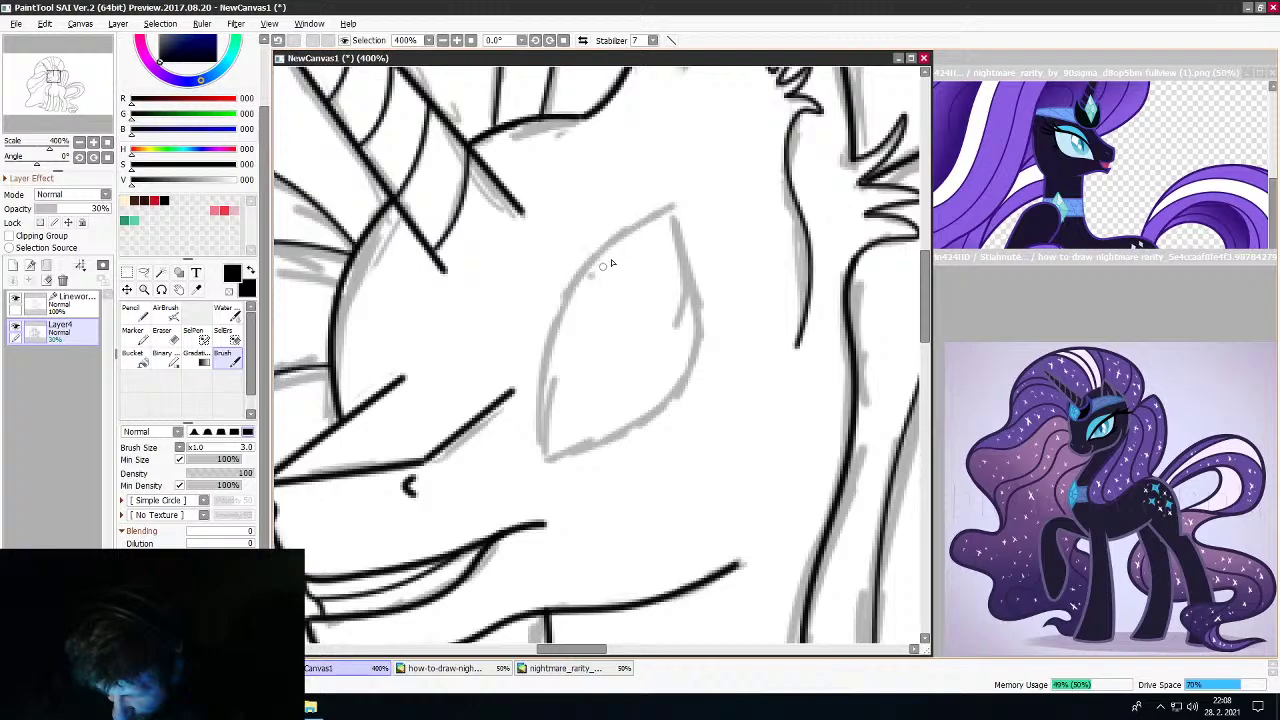
mouse_move(606, 265)
left_mouse_down()
mouse_move(548, 362)
mouse_move(542, 470)
left_mouse_up()
Select the eye sketch with a rectangular selection, shift it slightly up toward the ear, and clear the selection
key("m")
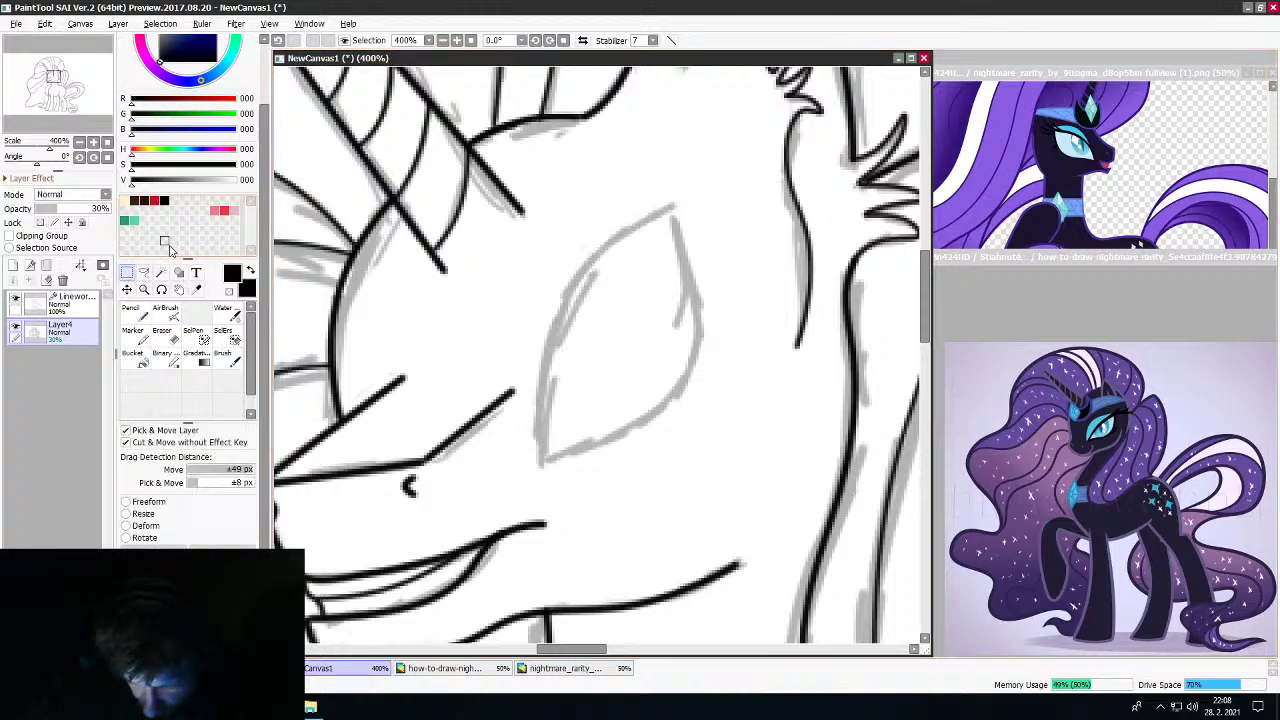
mouse_move(461, 207)
left_mouse_down()
mouse_move(651, 457)
mouse_move(762, 513)
left_mouse_up()
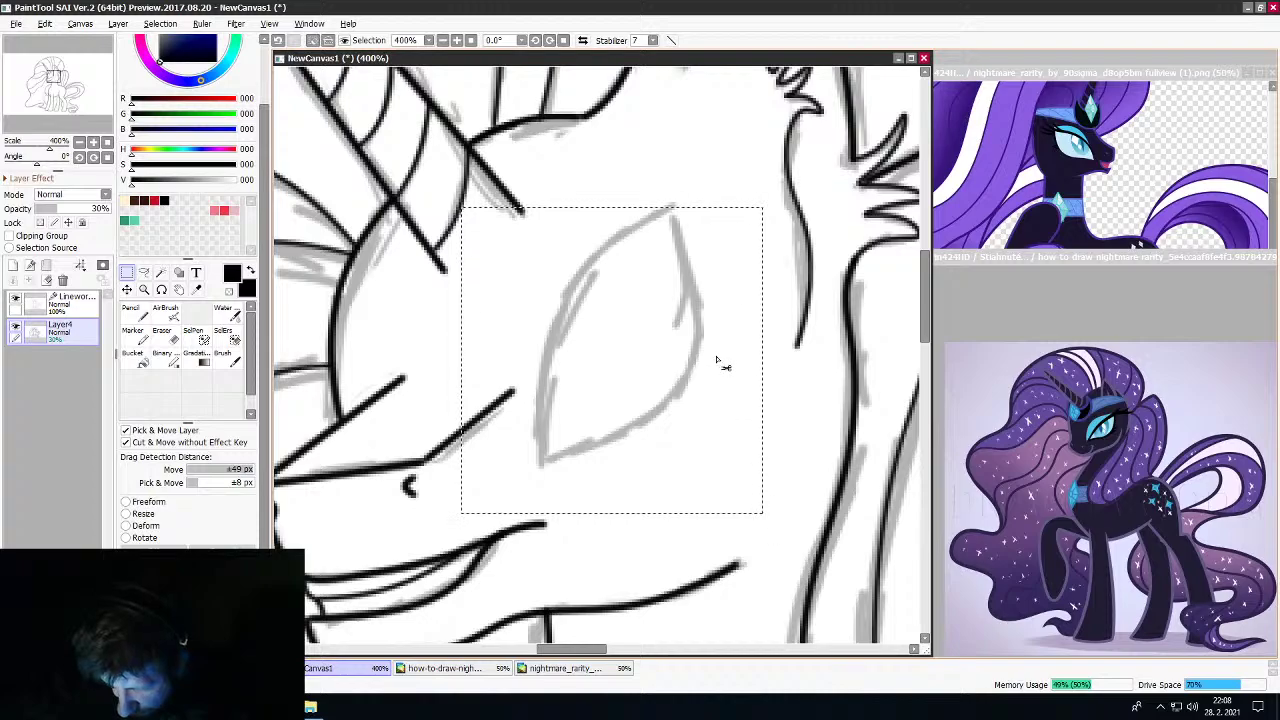
mouse_move(716, 360)
left_mouse_down()
mouse_move(737, 366)
mouse_move(720, 330)
mouse_move(686, 320)
left_mouse_up()
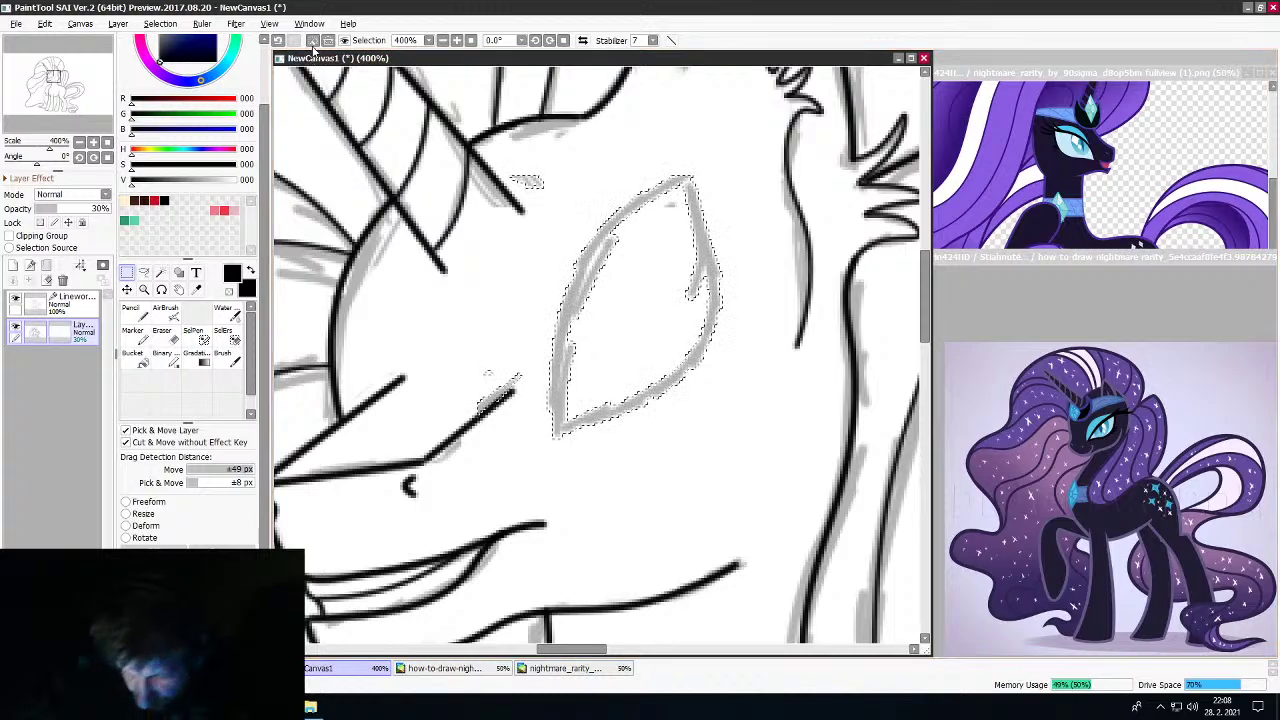
left_click(312, 41)
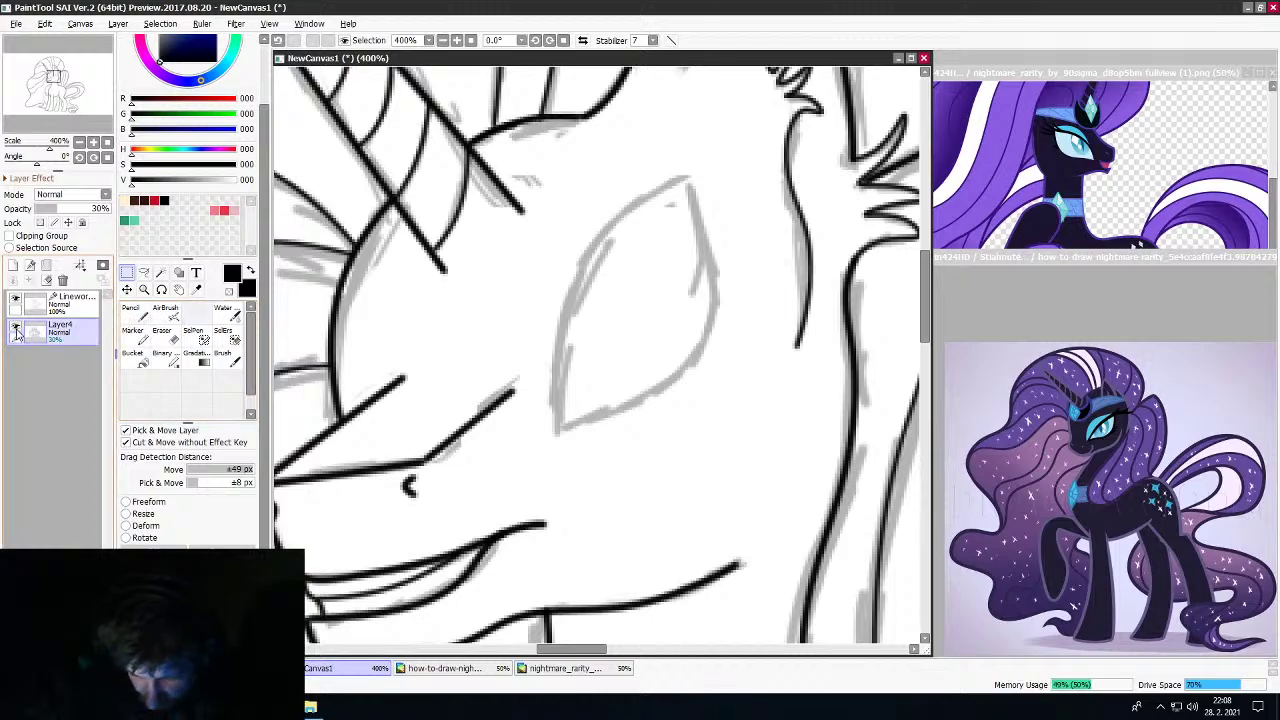
Select the eye sketch again and rotate it clockwise so it slants more toward the ear
scroll(412, 475, "down", 1)
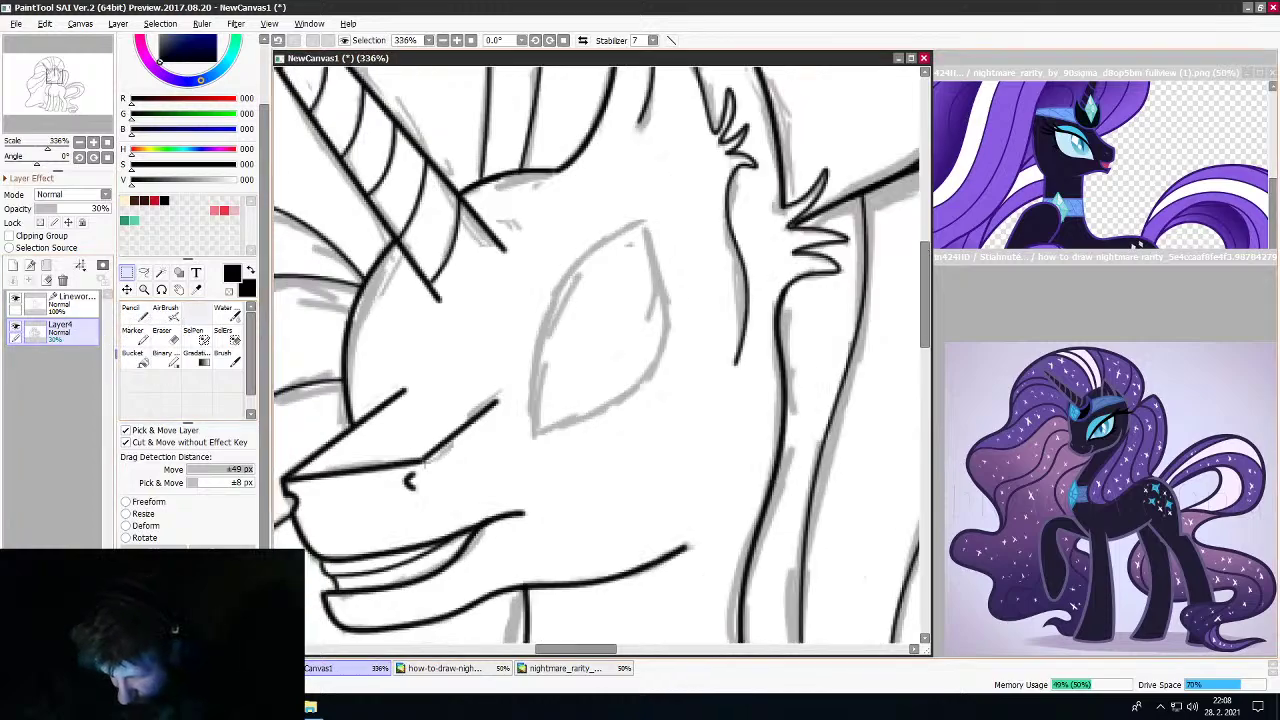
scroll(505, 472, "down", 6)
scroll(489, 470, "up", 5)
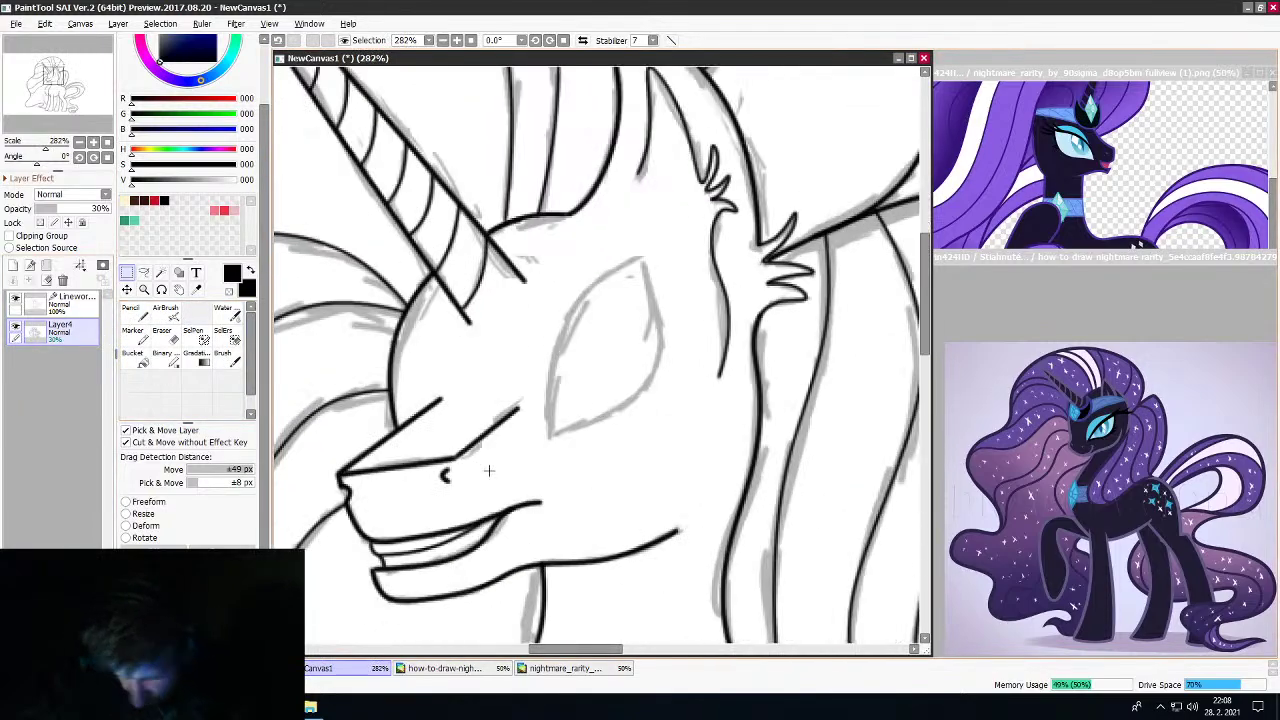
mouse_move(528, 227)
left_mouse_down()
mouse_move(680, 371)
mouse_move(686, 491)
mouse_move(699, 476)
mouse_move(670, 460)
mouse_move(646, 470)
left_mouse_up()
left_click(128, 538)
left_click_drag(621, 351, 637, 336)
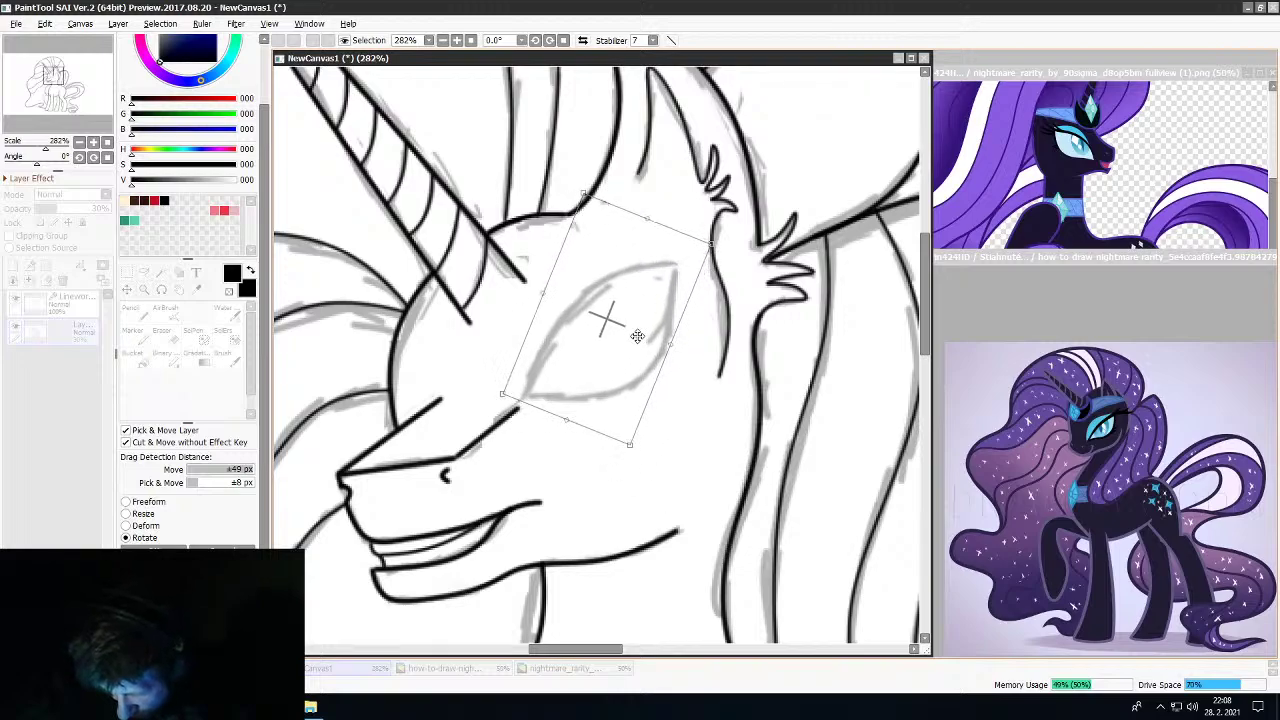
mouse_move(677, 404)
left_mouse_down()
mouse_move(686, 397)
mouse_move(676, 405)
mouse_move(636, 381)
left_mouse_up()
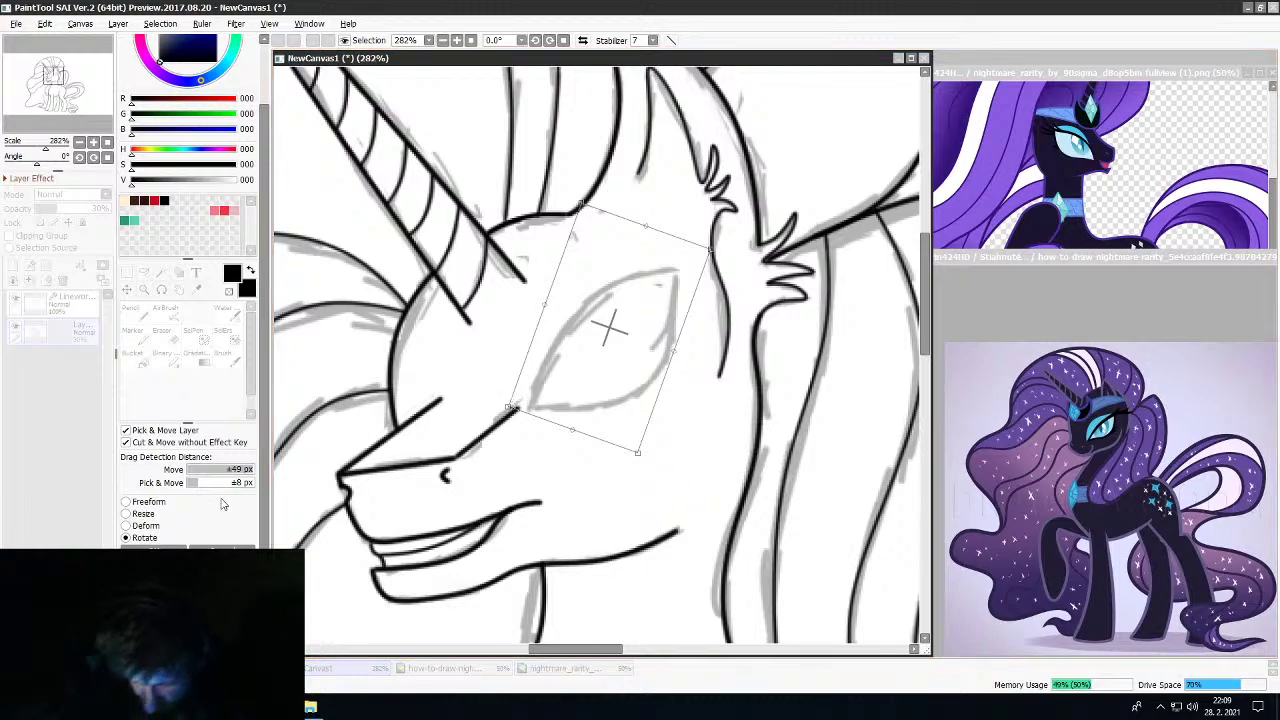
Shrink the eye sketch slightly with a Freeform transform, keeping it between the muzzle line and the ear
left_click(148, 502)
mouse_move(510, 408)
left_mouse_down()
mouse_move(529, 383)
mouse_move(523, 392)
left_mouse_up()
mouse_move(642, 358)
left_mouse_down()
mouse_move(631, 363)
mouse_move(691, 362)
mouse_move(640, 361)
left_mouse_up()
scroll(640, 361, "down", 6)
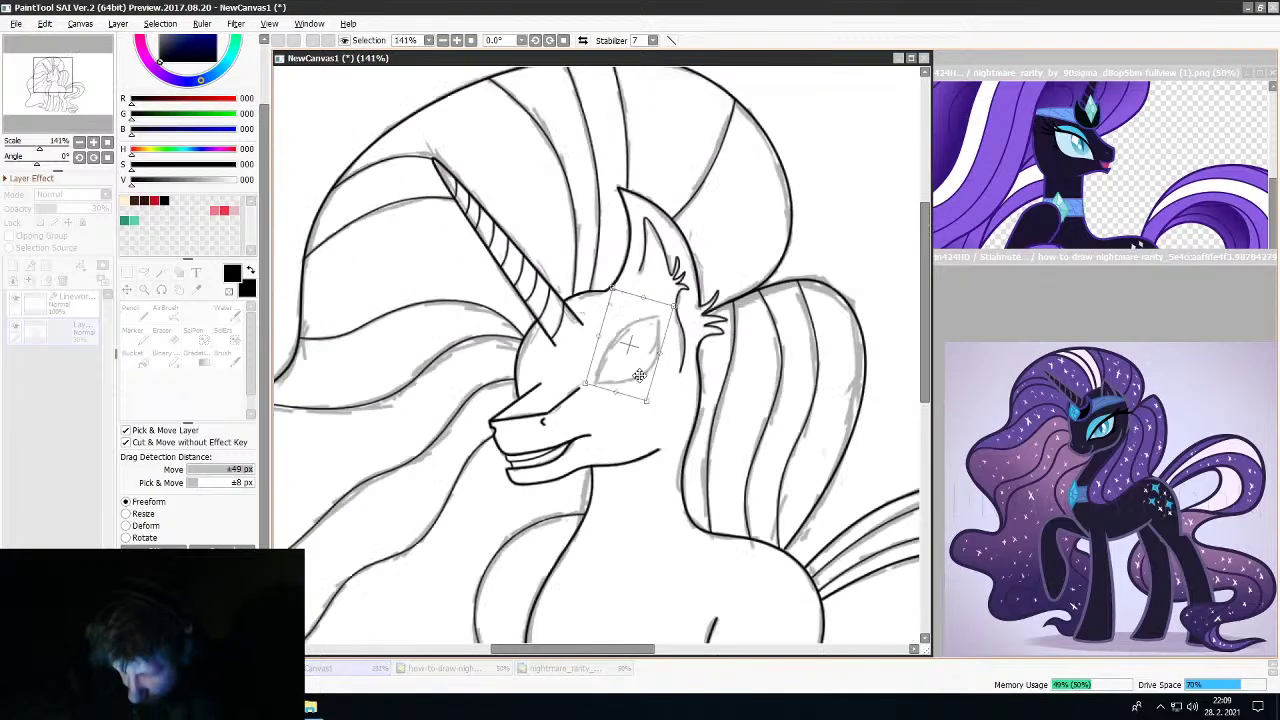
scroll(630, 375, "up", 5)
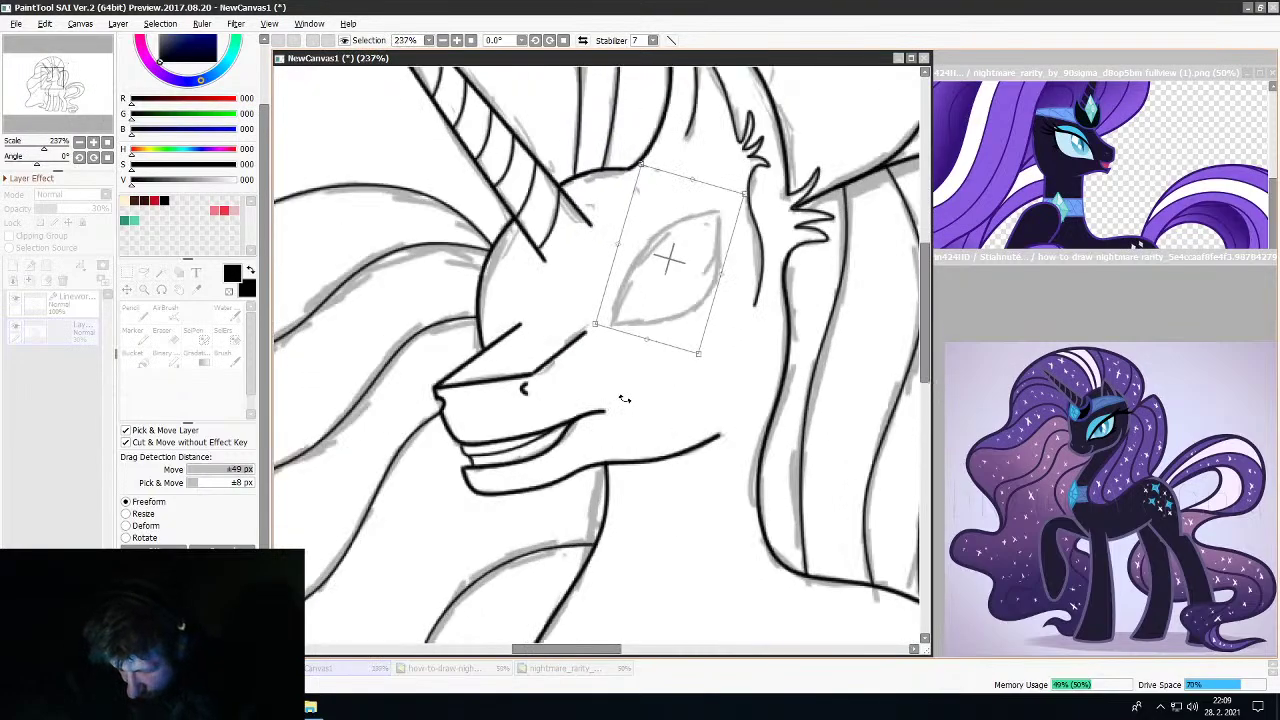
left_click_drag(741, 197, 736, 201)
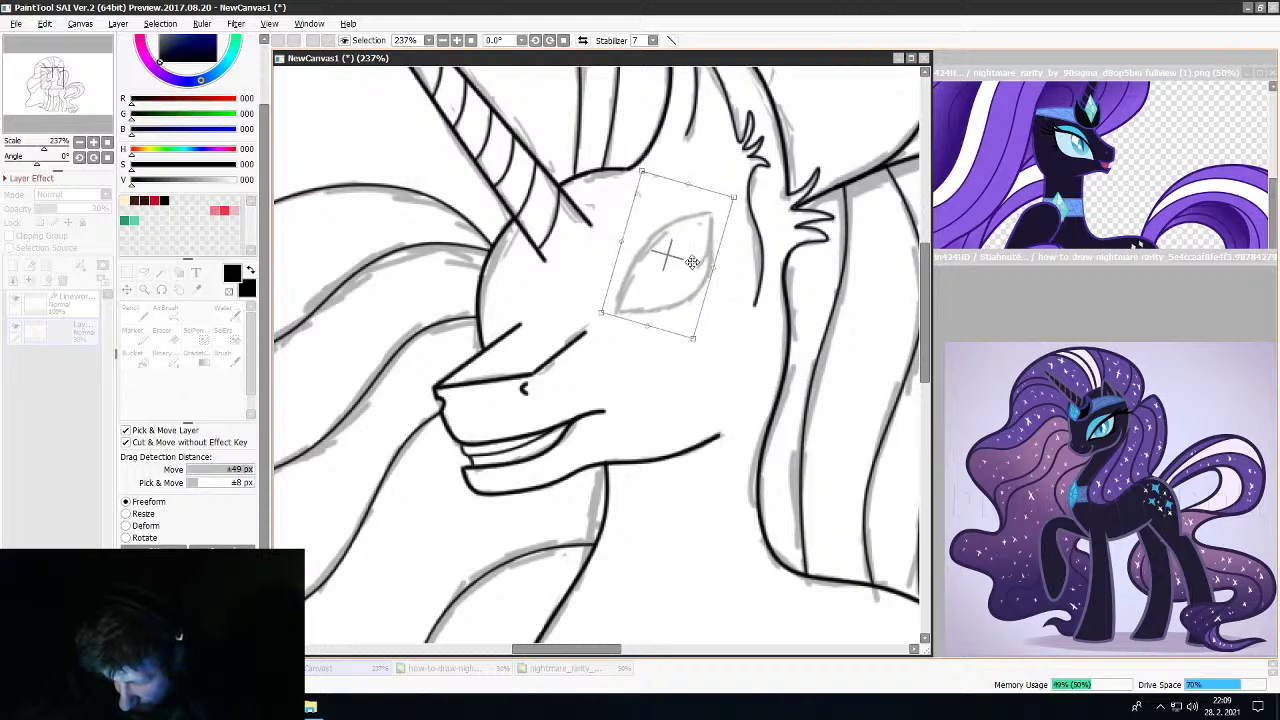
Shift the eye sketch slightly down toward the muzzle, judging its placement against the whole head, and apply the transform
scroll(690, 262, "down", 4)
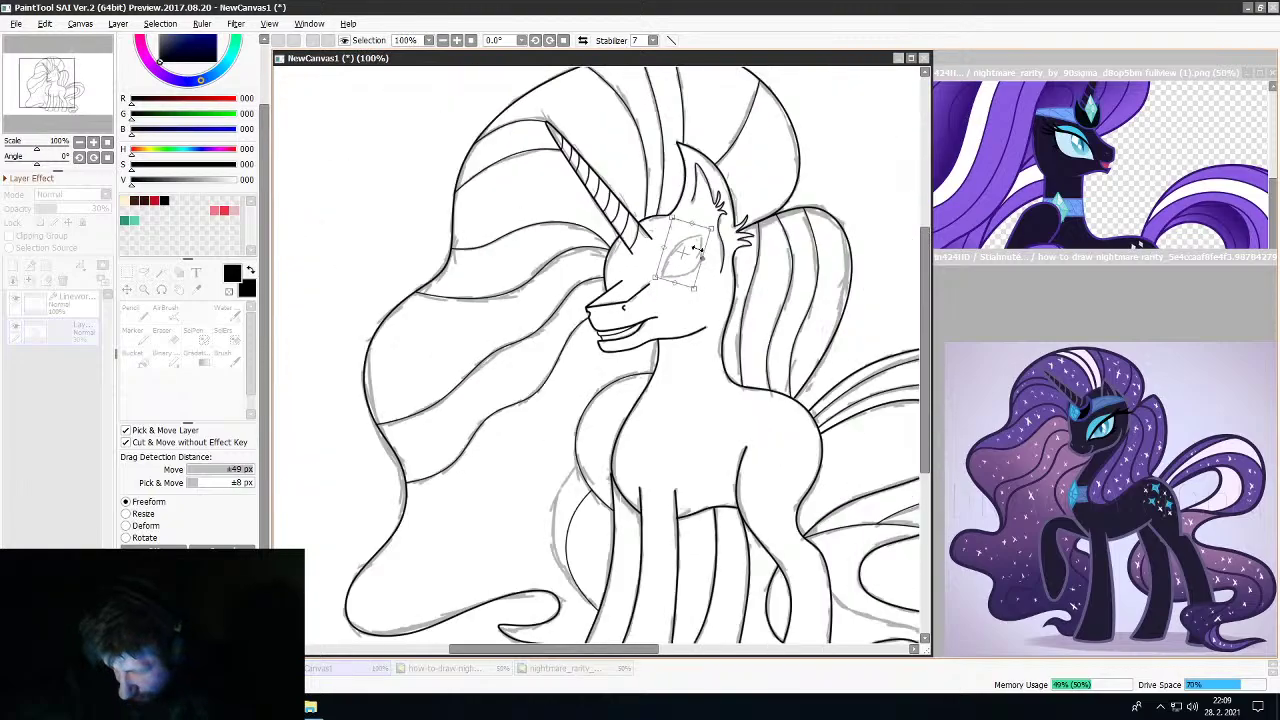
scroll(695, 252, "up", 4)
scroll(697, 248, "up", 2)
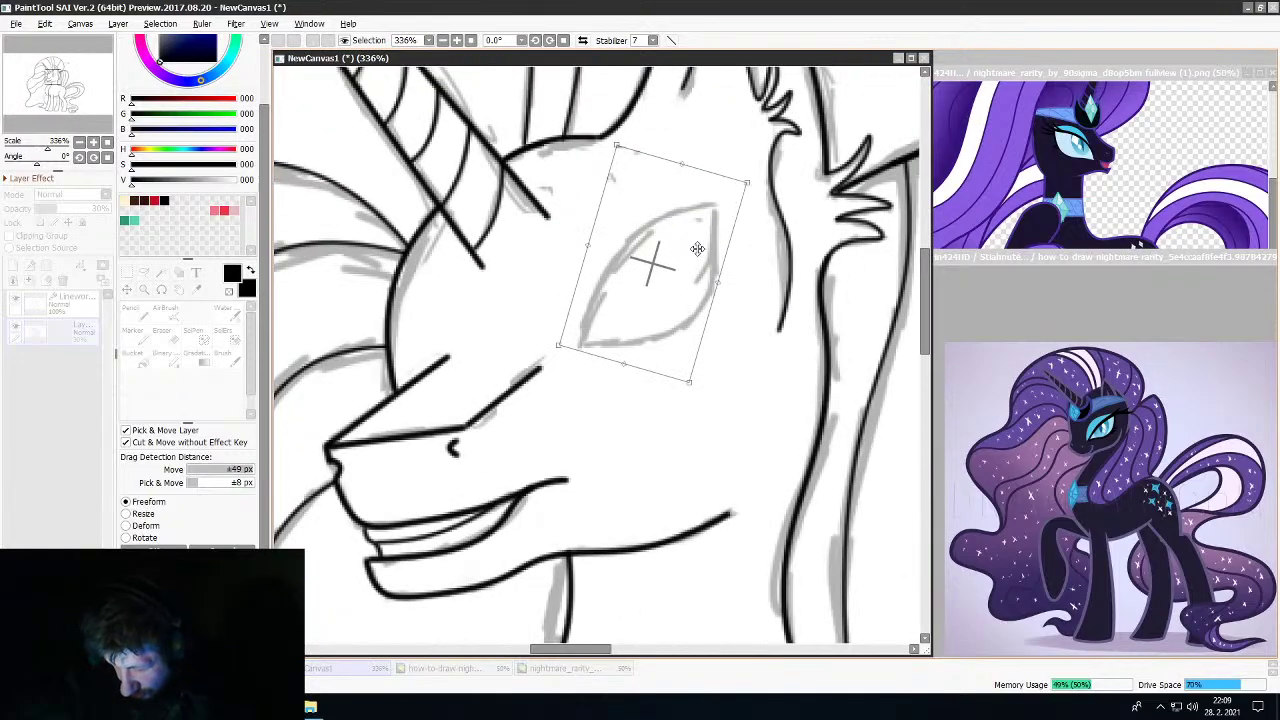
scroll(697, 248, "down", 7)
scroll(697, 248, "up", 4)
scroll(697, 248, "down", 3)
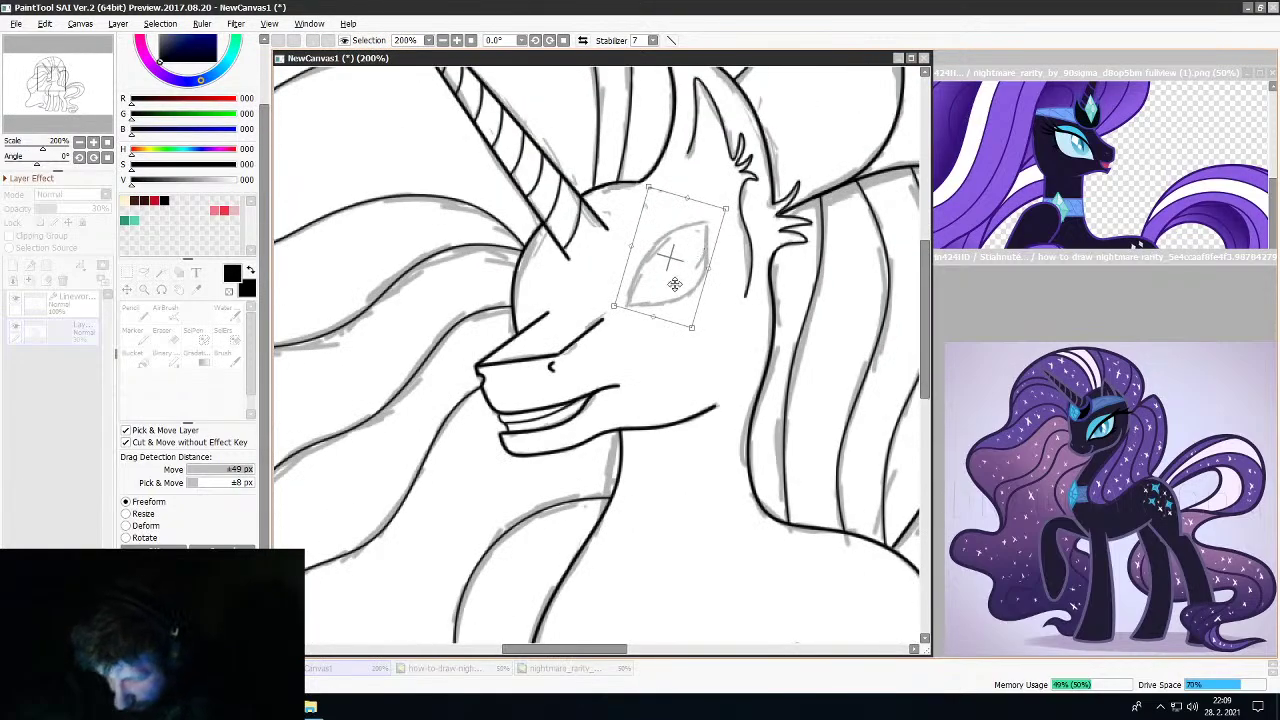
scroll(666, 277, "up", 3)
left_click_drag(672, 287, 660, 297)
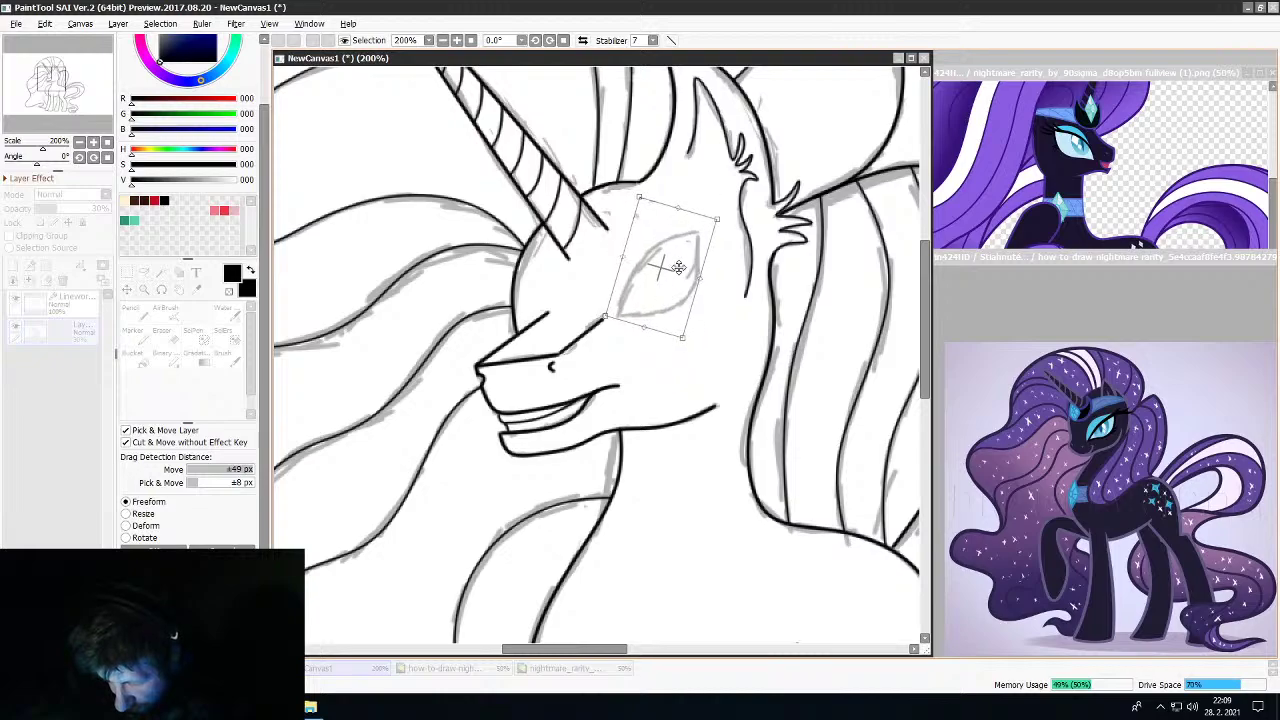
scroll(678, 268, "down", 3)
scroll(672, 267, "up", 5)
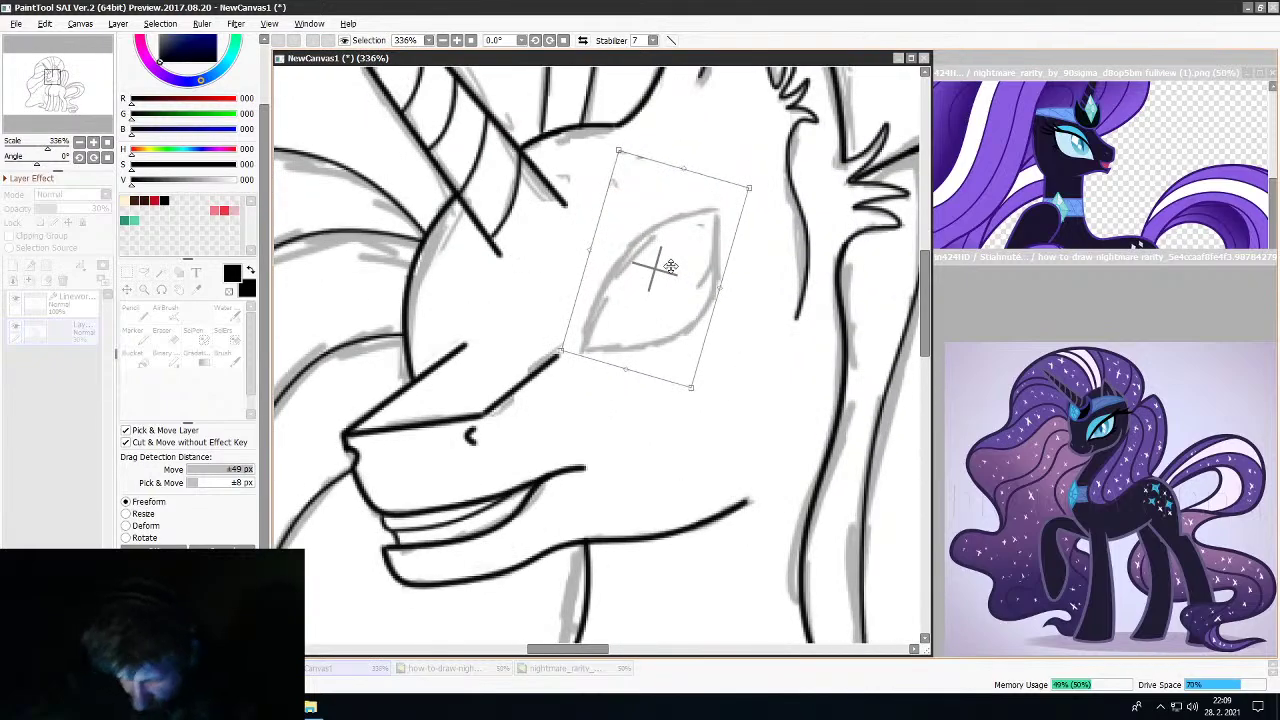
left_click(160, 548)
Erase the upper end of the muzzle line that reaches toward the eye on the linework layer
left_click(62, 304)
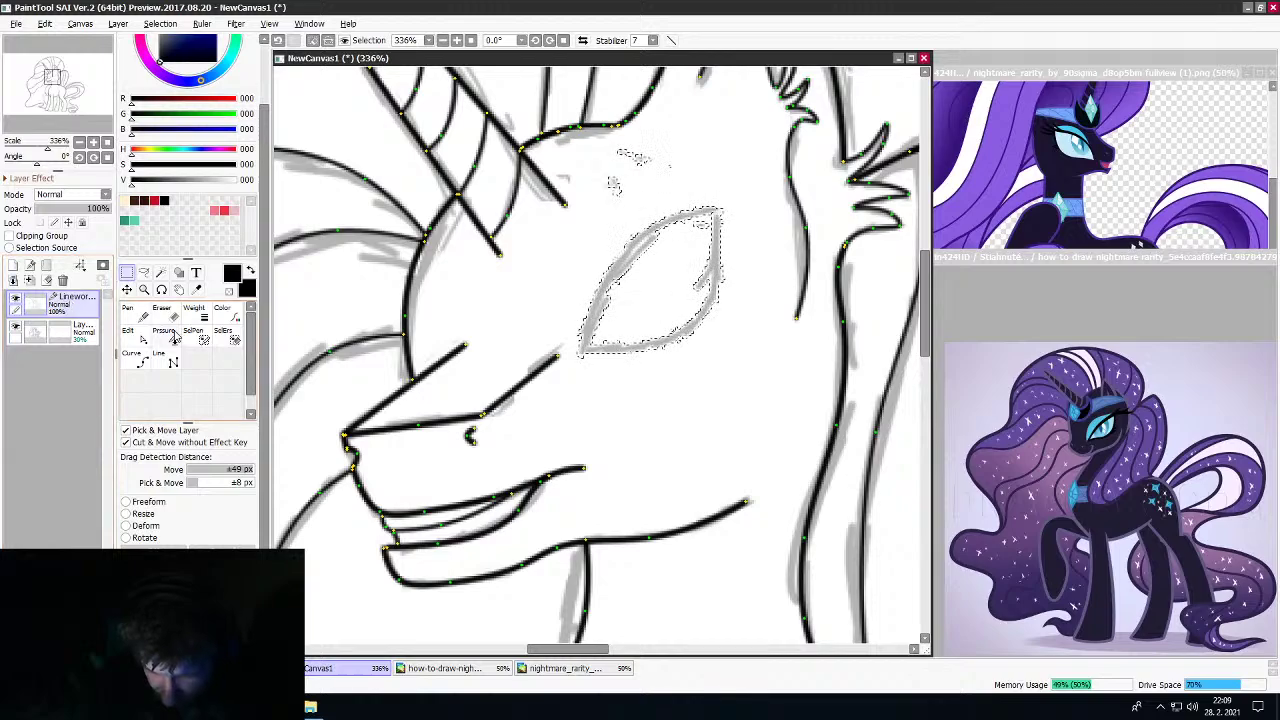
left_click(164, 316)
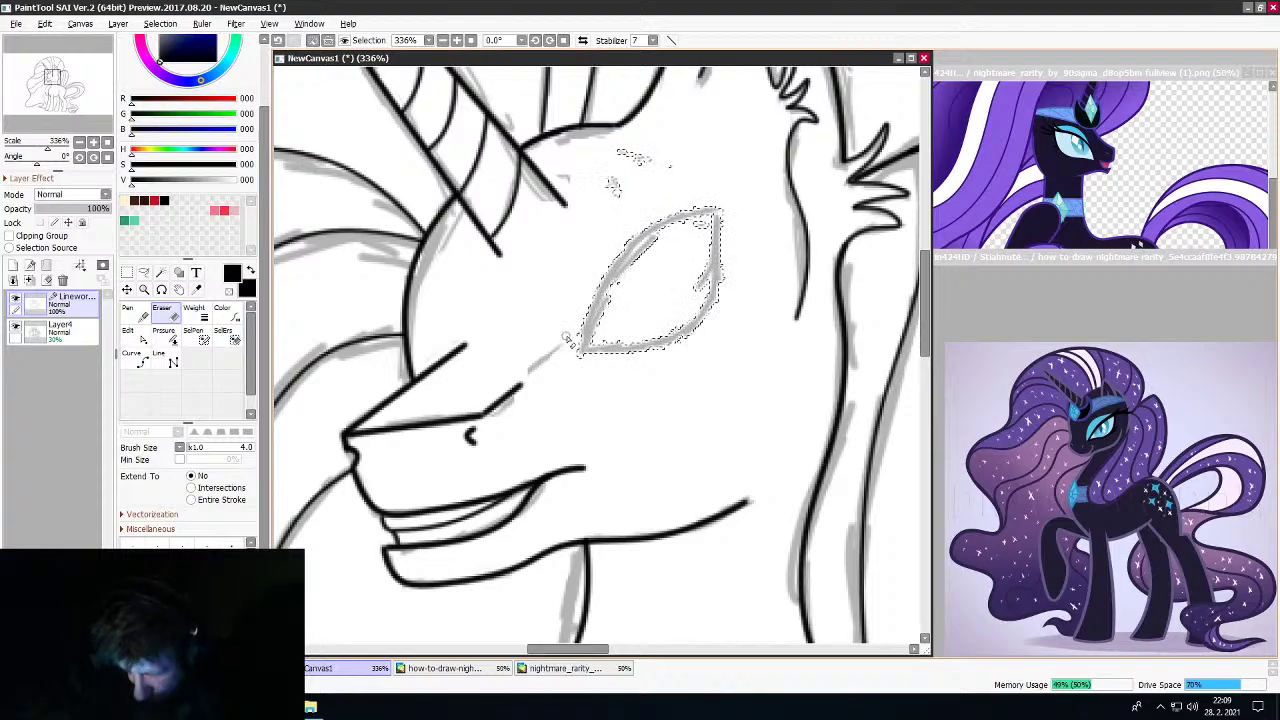
scroll(566, 339, "down", 5)
scroll(567, 341, "up", 3)
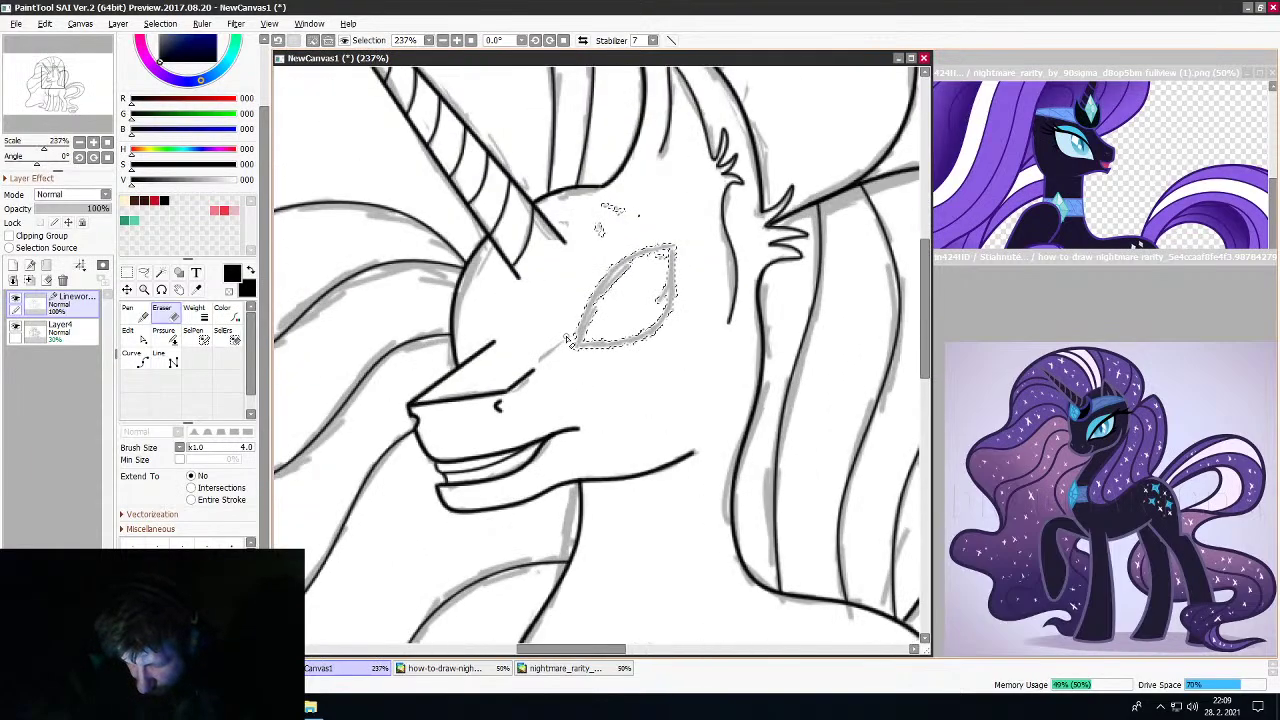
Select the eye sketch on Layer4 and move it slightly toward the muzzle
left_click(60, 328)
left_click(312, 40)
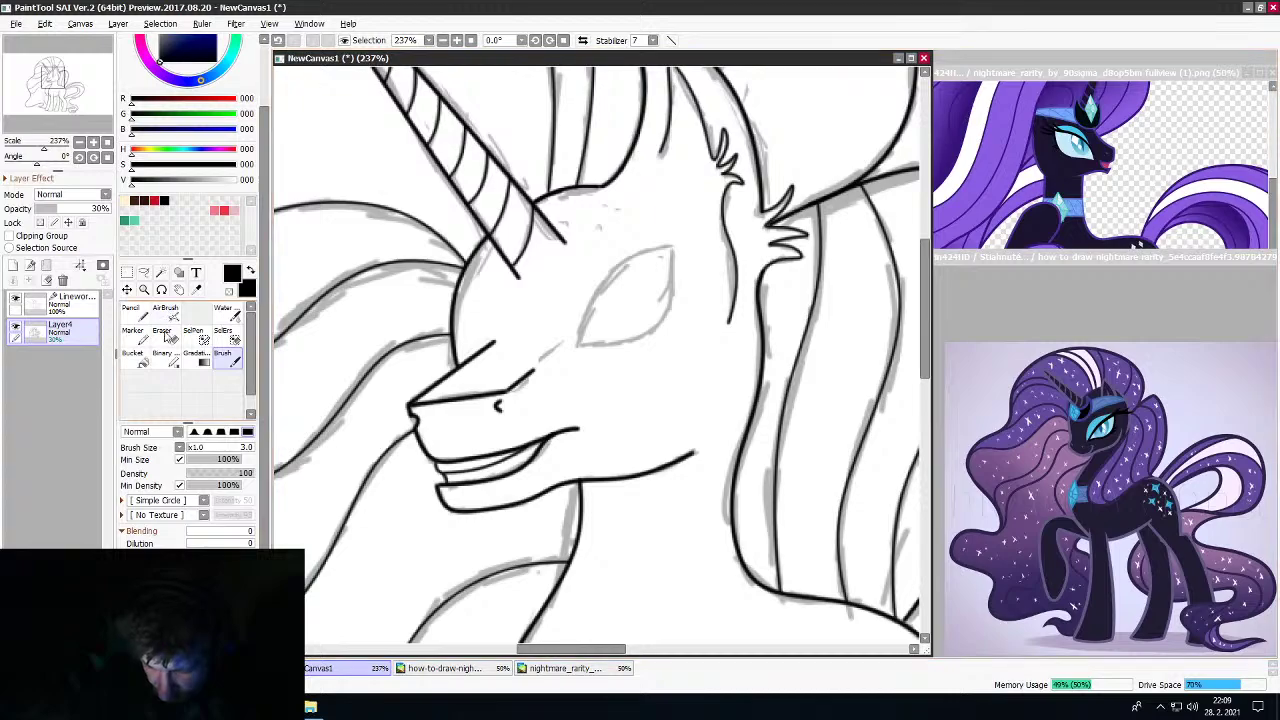
left_click(127, 272)
left_click_drag(542, 228, 718, 368)
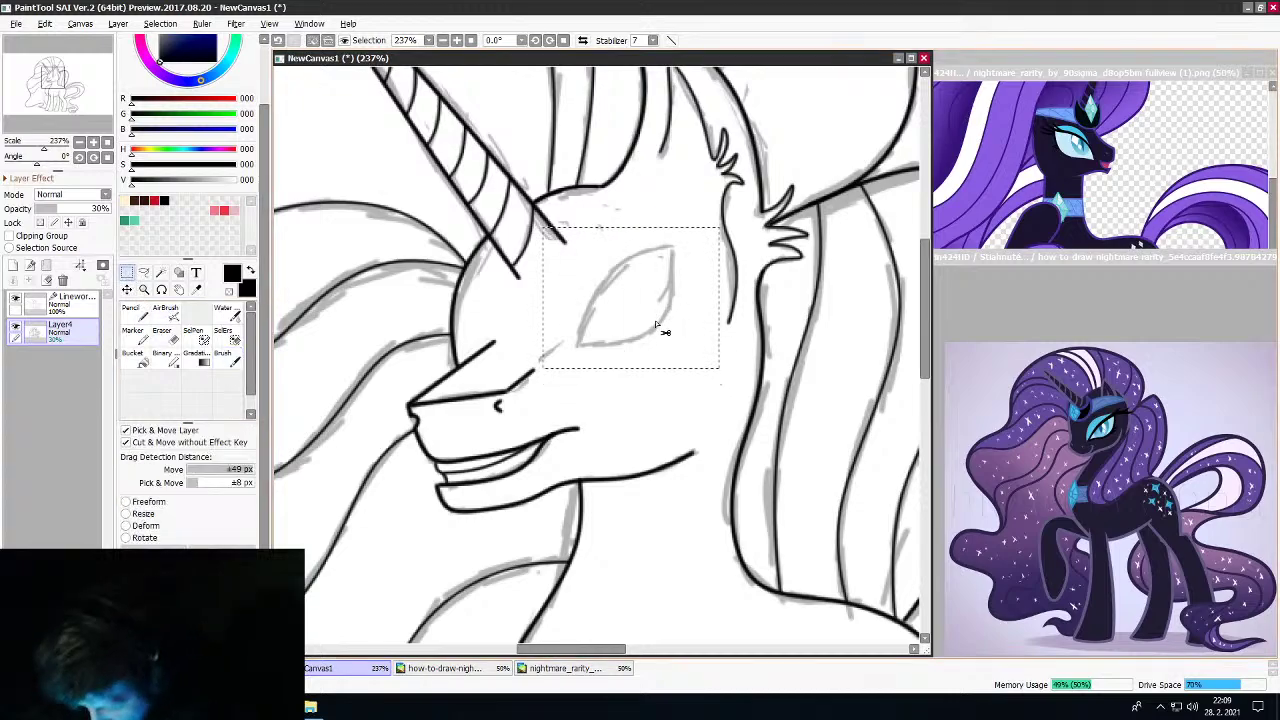
left_click_drag(668, 320, 643, 340)
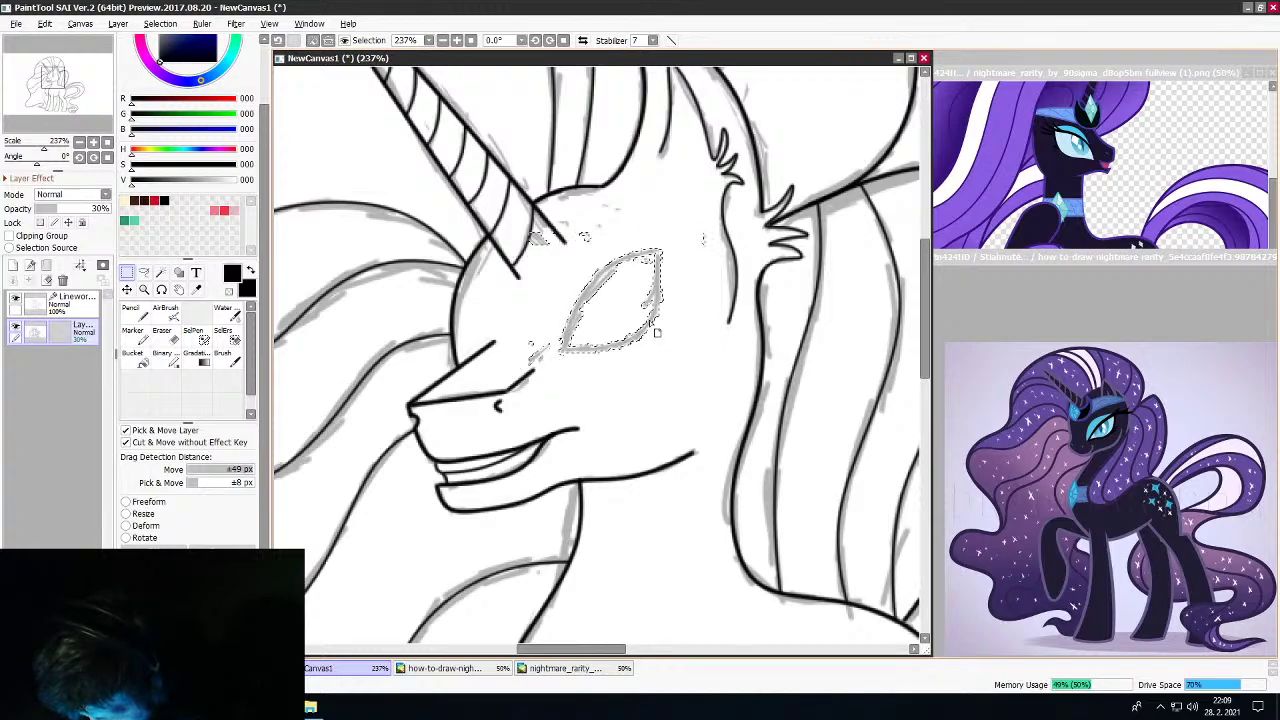
Rotate the eye sketch clockwise, check its slant against the whole head, apply the transform and clear the selection
key("ctrl+t")
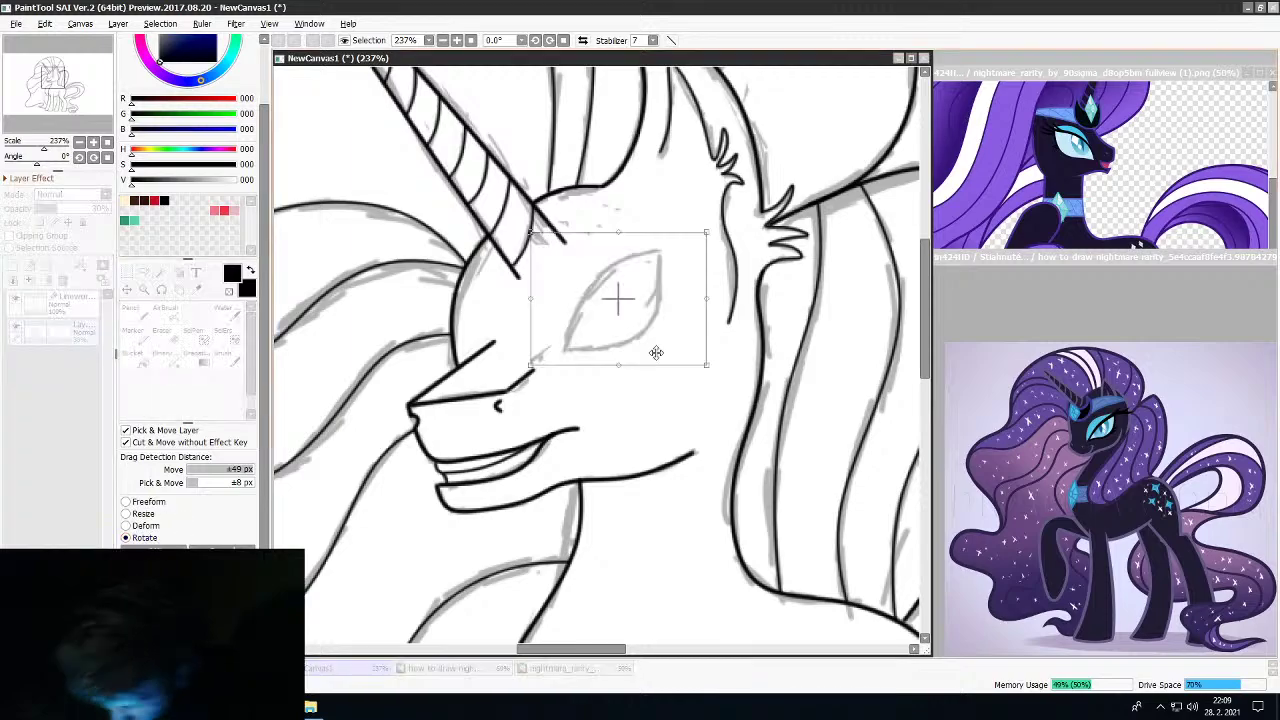
mouse_move(721, 371)
left_mouse_down()
mouse_move(685, 359)
mouse_move(711, 389)
mouse_move(683, 363)
left_mouse_up()
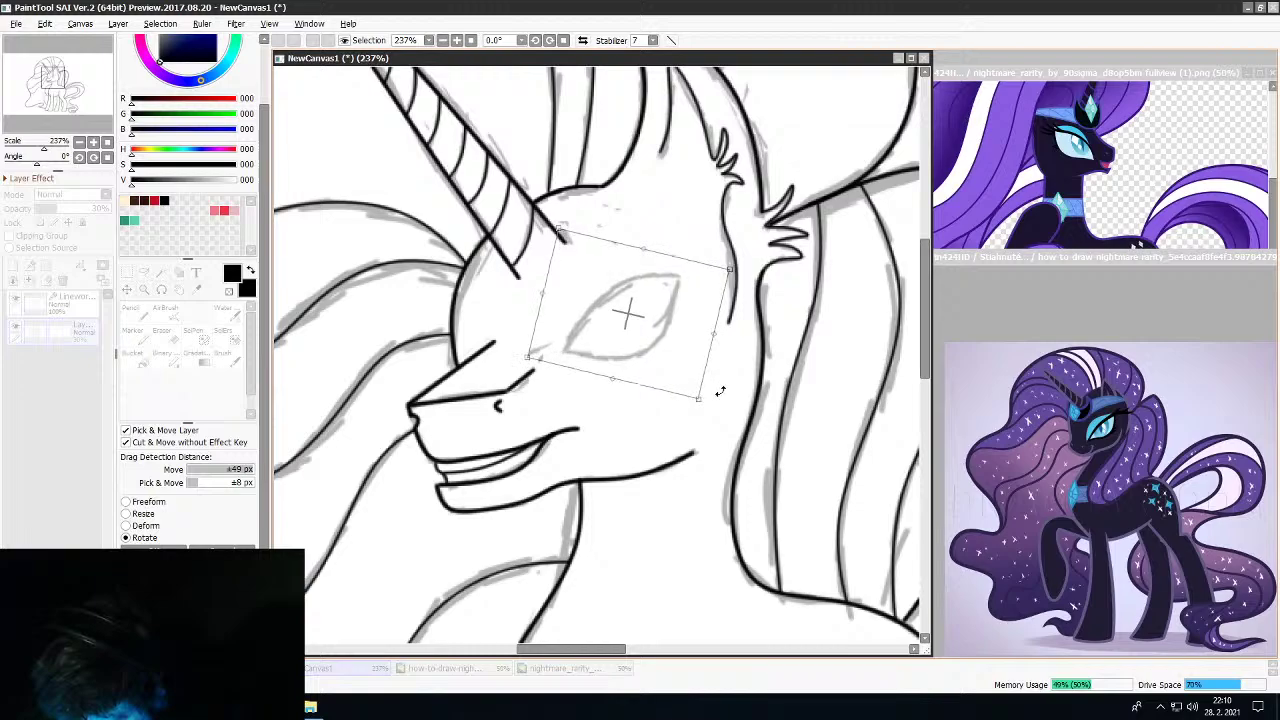
left_click_drag(718, 395, 682, 370)
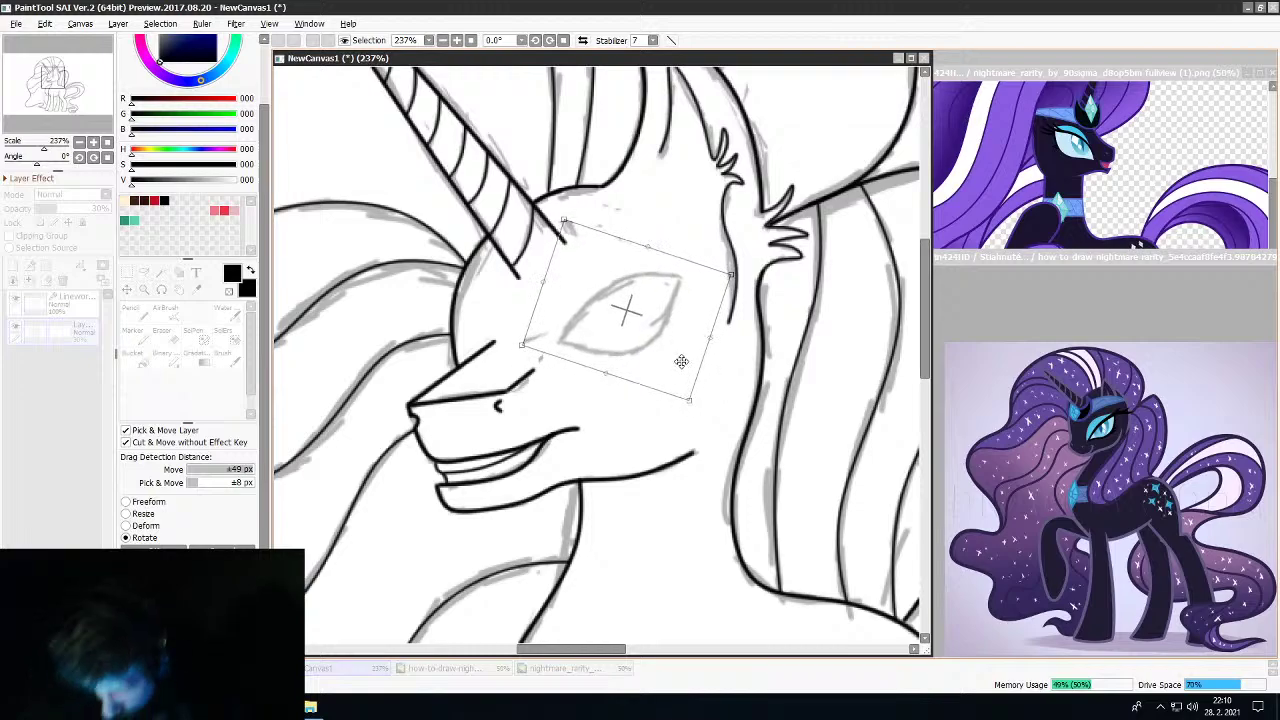
scroll(681, 361, "down", 5)
scroll(690, 378, "up", 1)
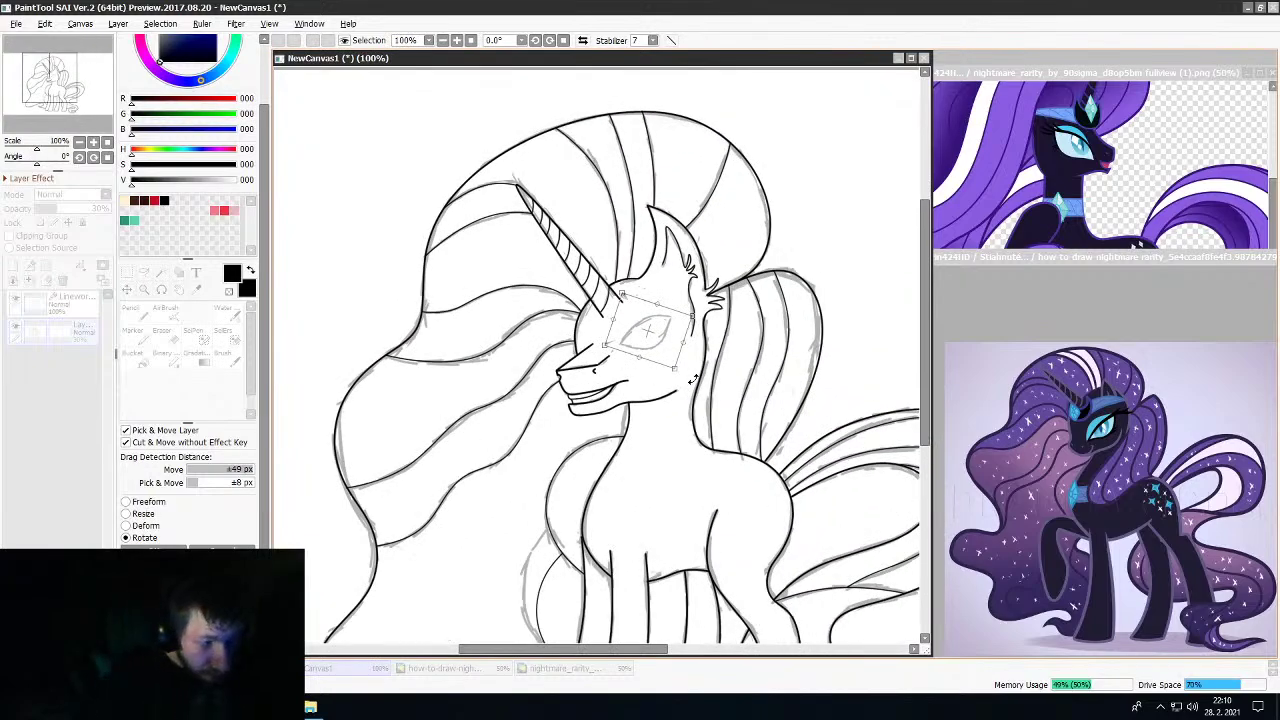
scroll(613, 399, "down", 1)
scroll(615, 392, "up", 3)
scroll(615, 391, "up", 4)
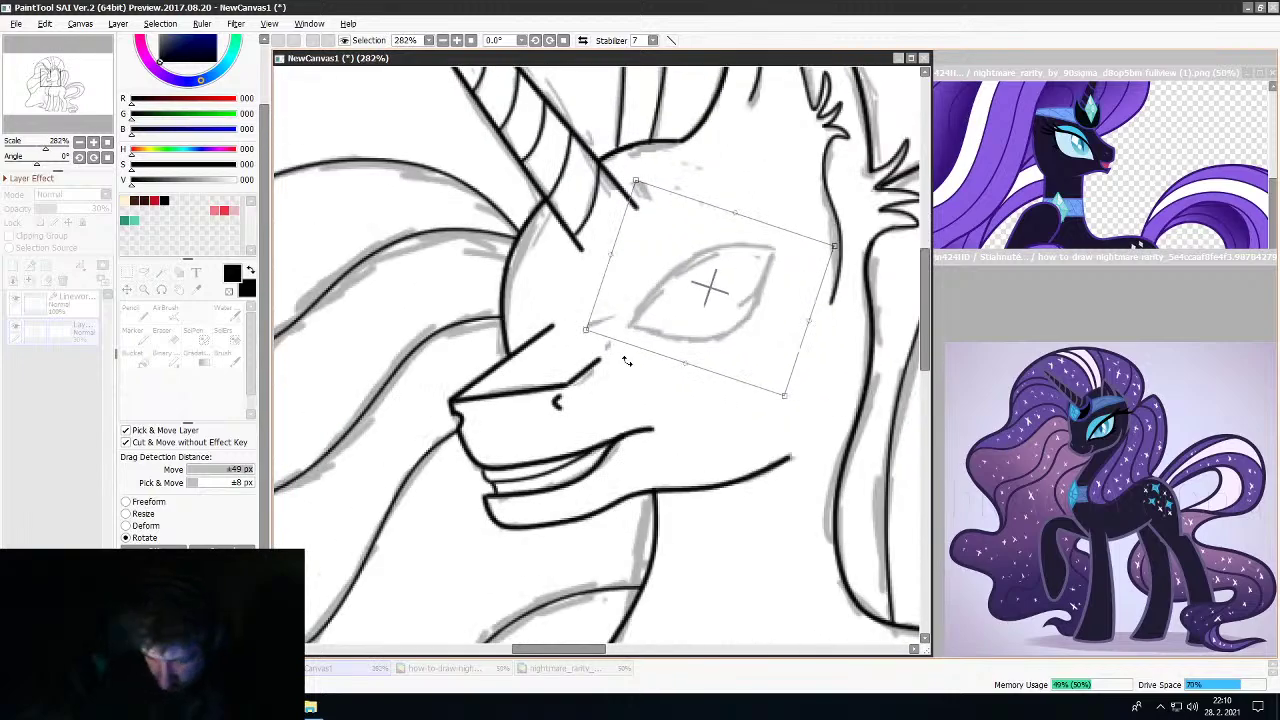
left_click(174, 550)
key("ctrl+d")
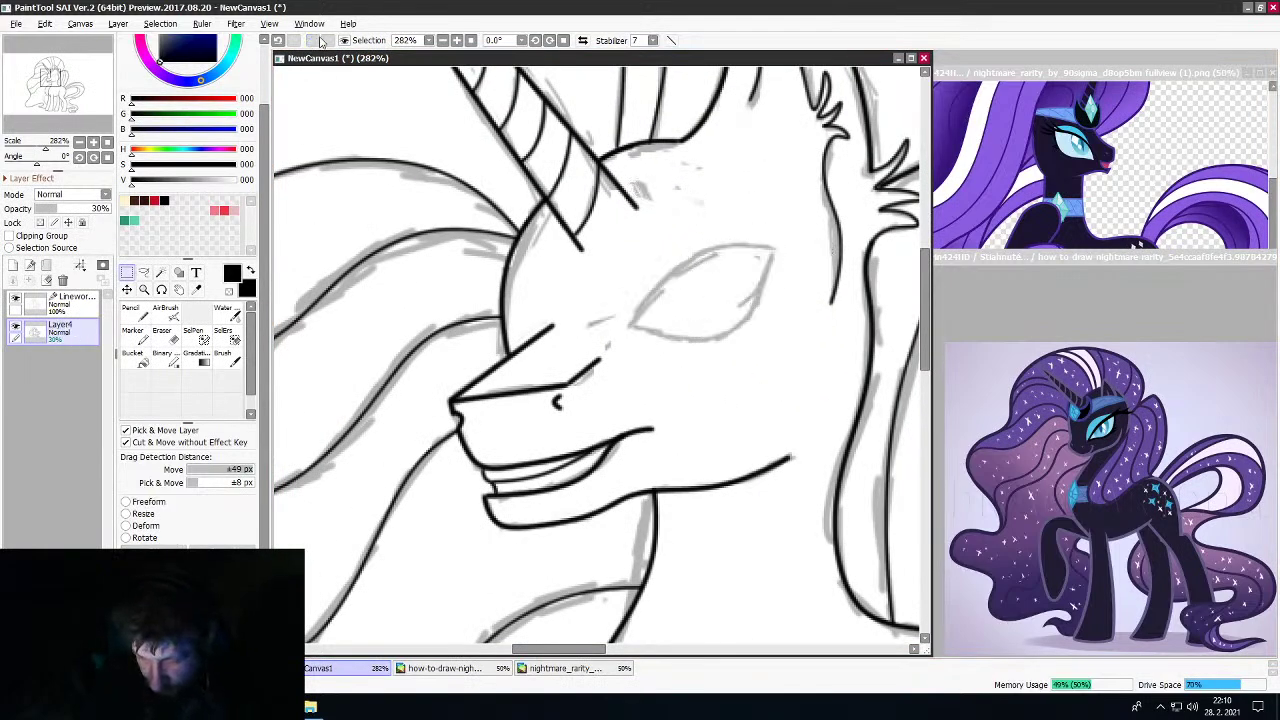
Erase the stray sketch marks around the eye and above the muzzle line on Layer4
left_click(178, 334)
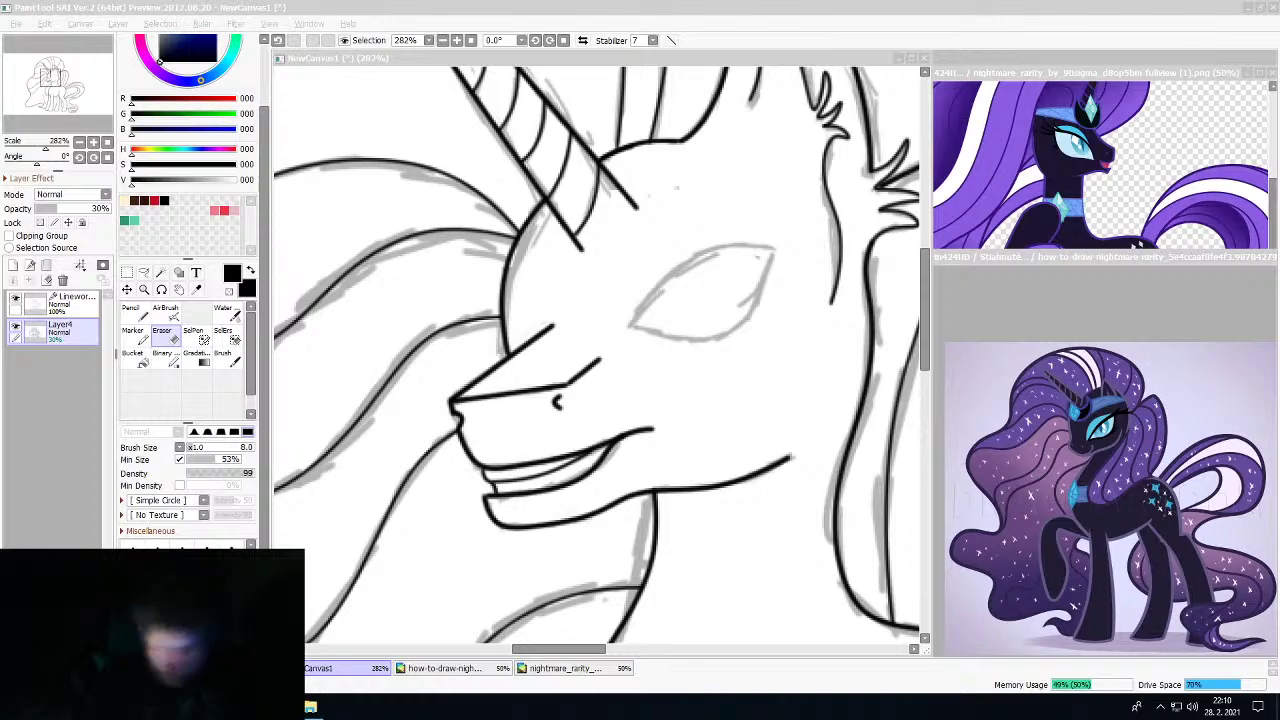
scroll(587, 497, "down", 2)
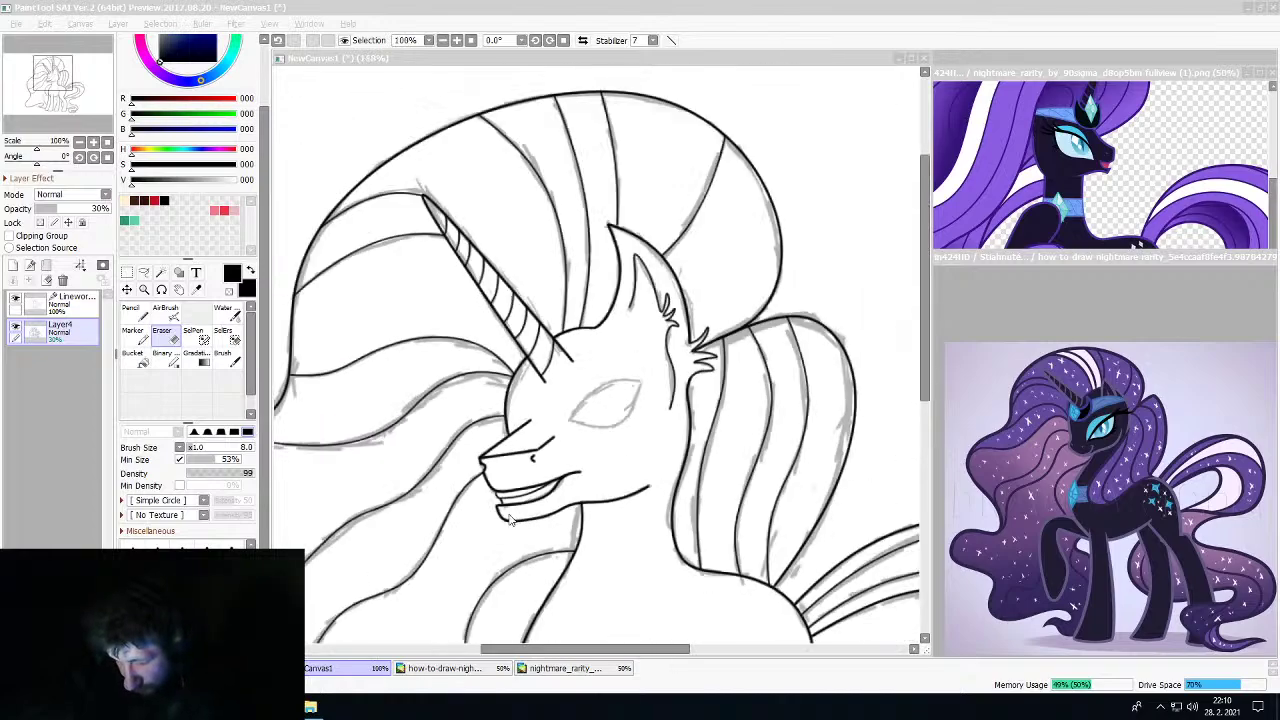
scroll(587, 497, "up", 2)
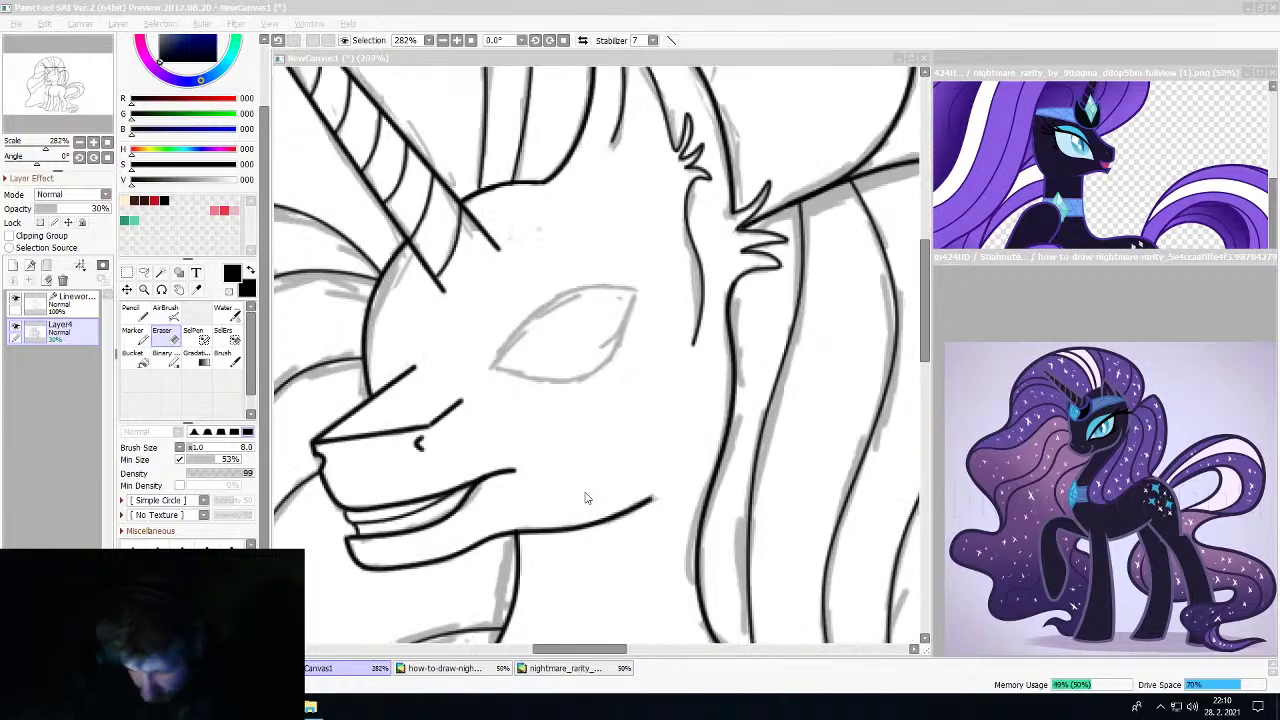
Select the eye sketch again, rotate it slightly counterclockwise, nudge it into place, apply the transform and deselect
left_click(129, 272)
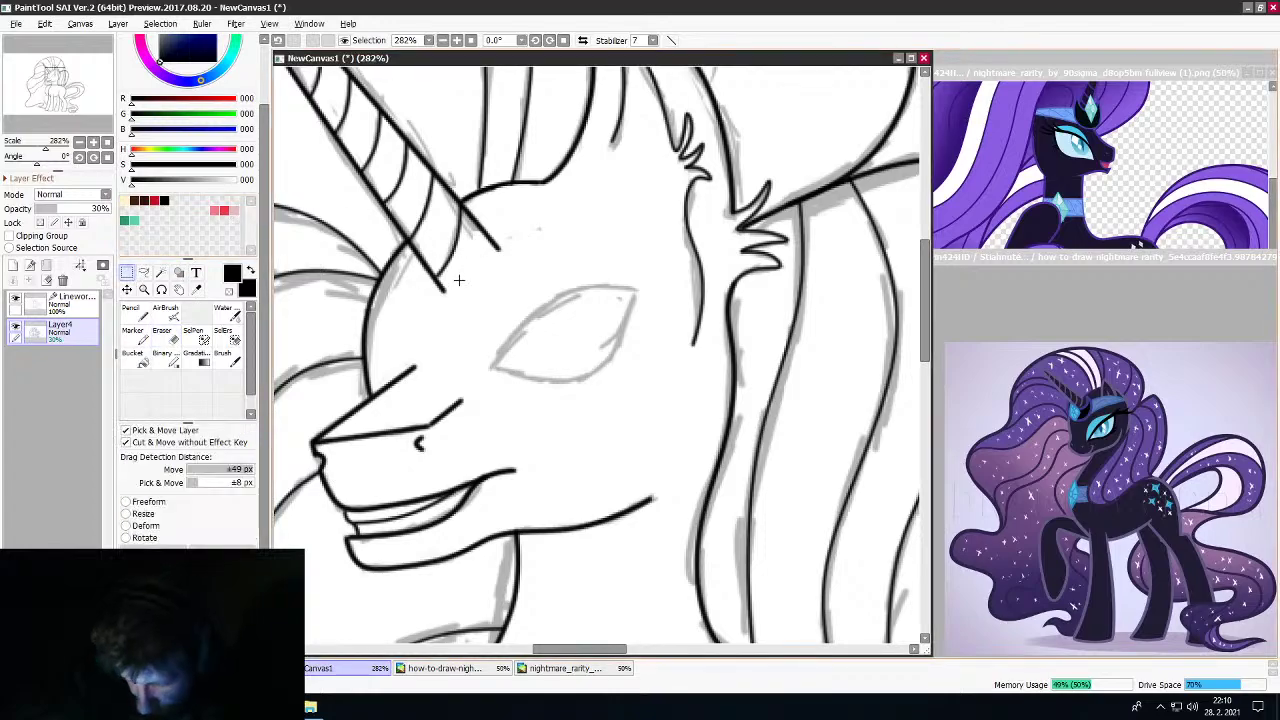
left_click_drag(662, 248, 461, 421)
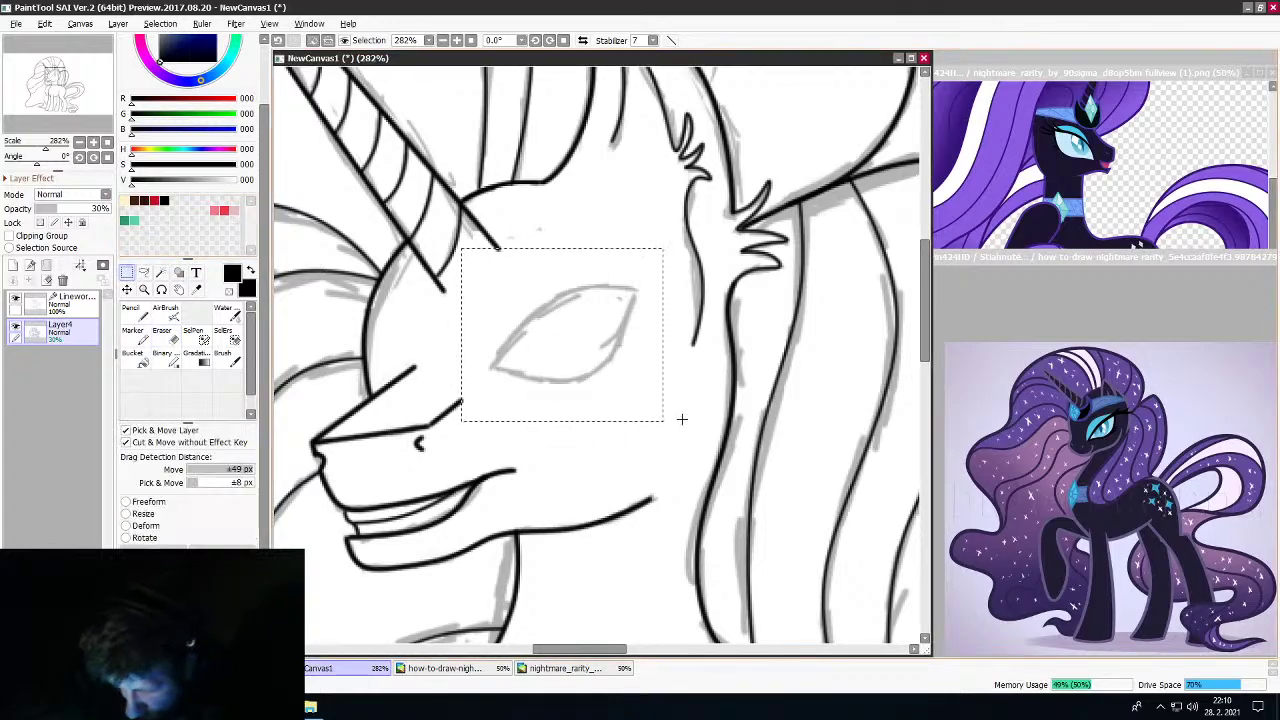
left_click(135, 538)
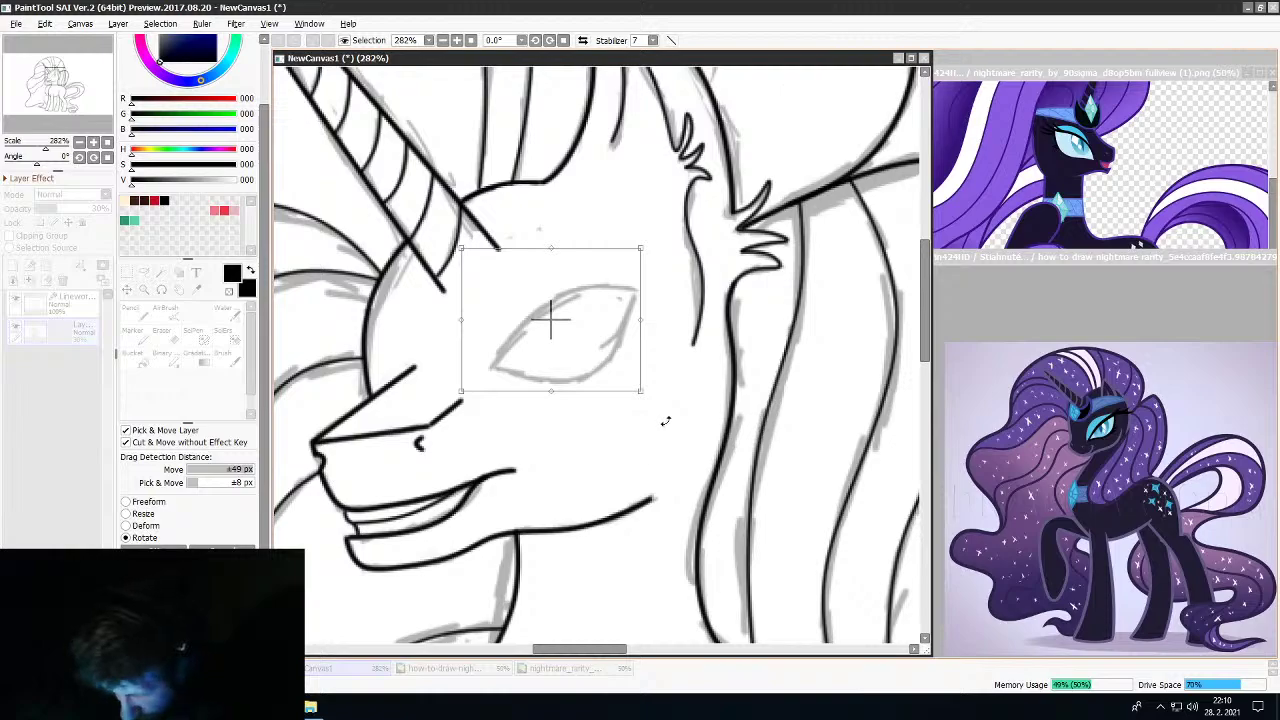
mouse_move(637, 440)
left_mouse_down()
mouse_move(637, 365)
mouse_move(608, 343)
left_mouse_up()
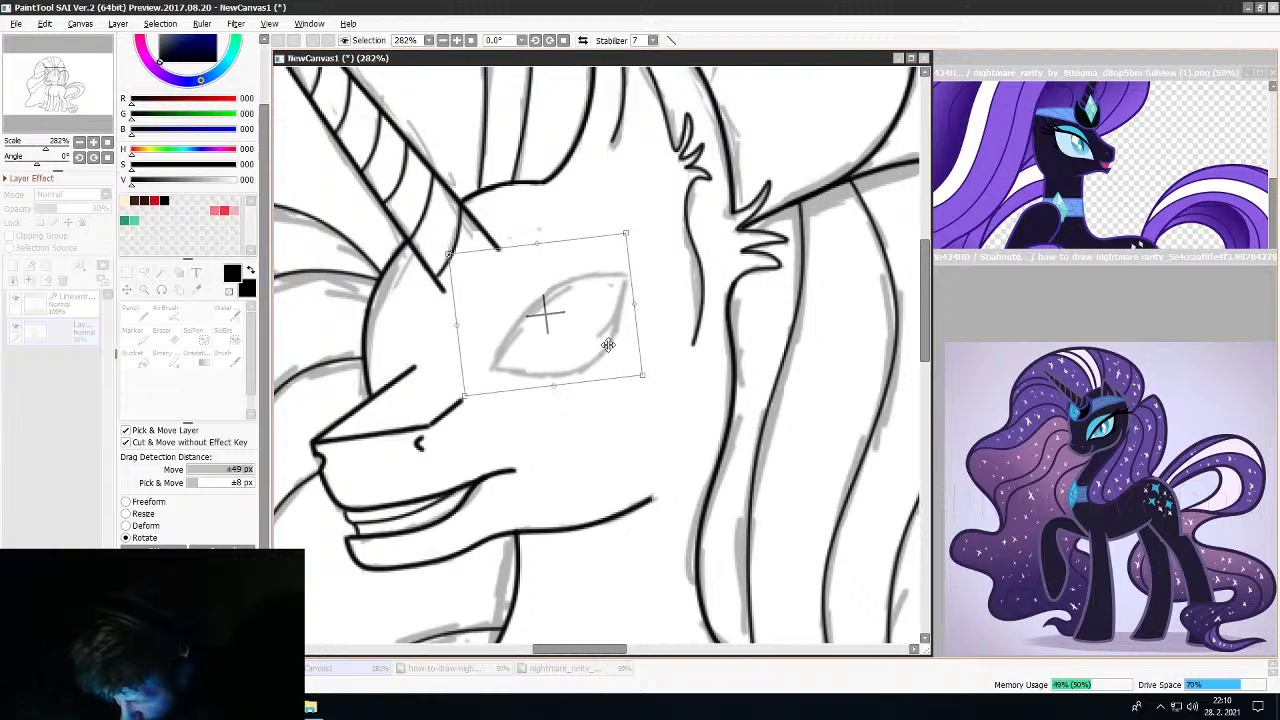
left_click_drag(669, 398, 666, 393)
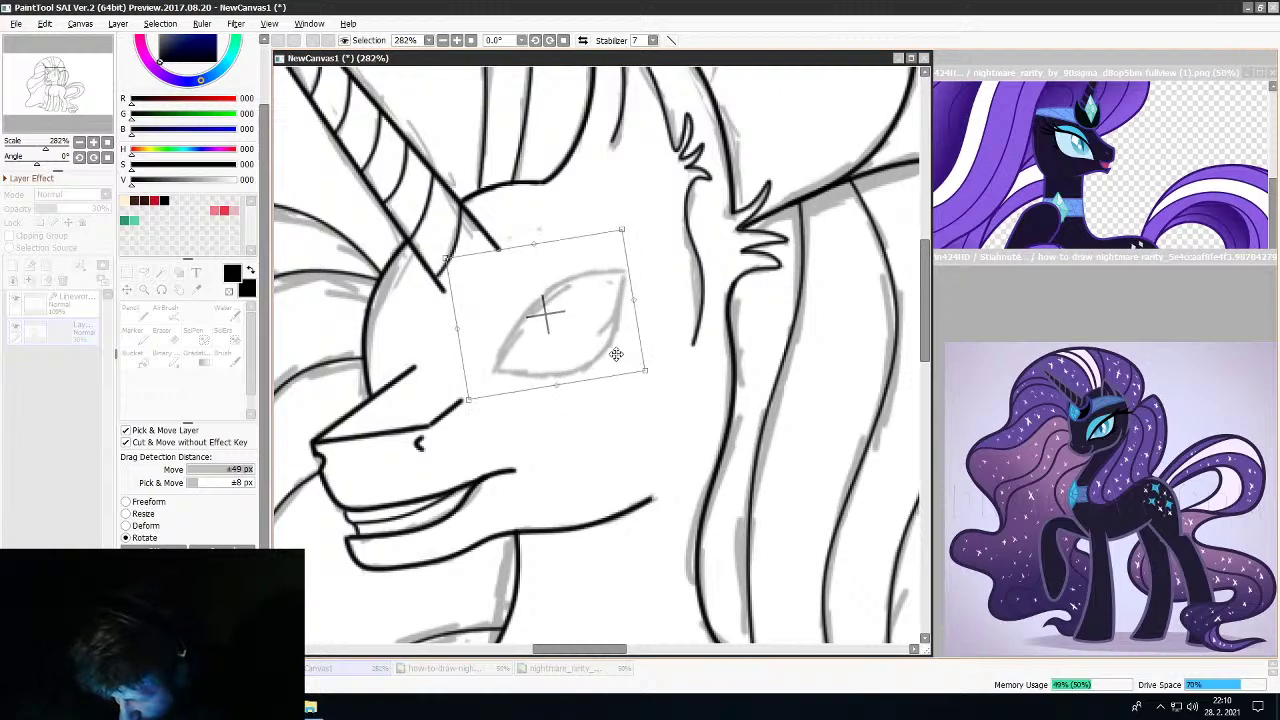
left_click_drag(606, 352, 604, 351)
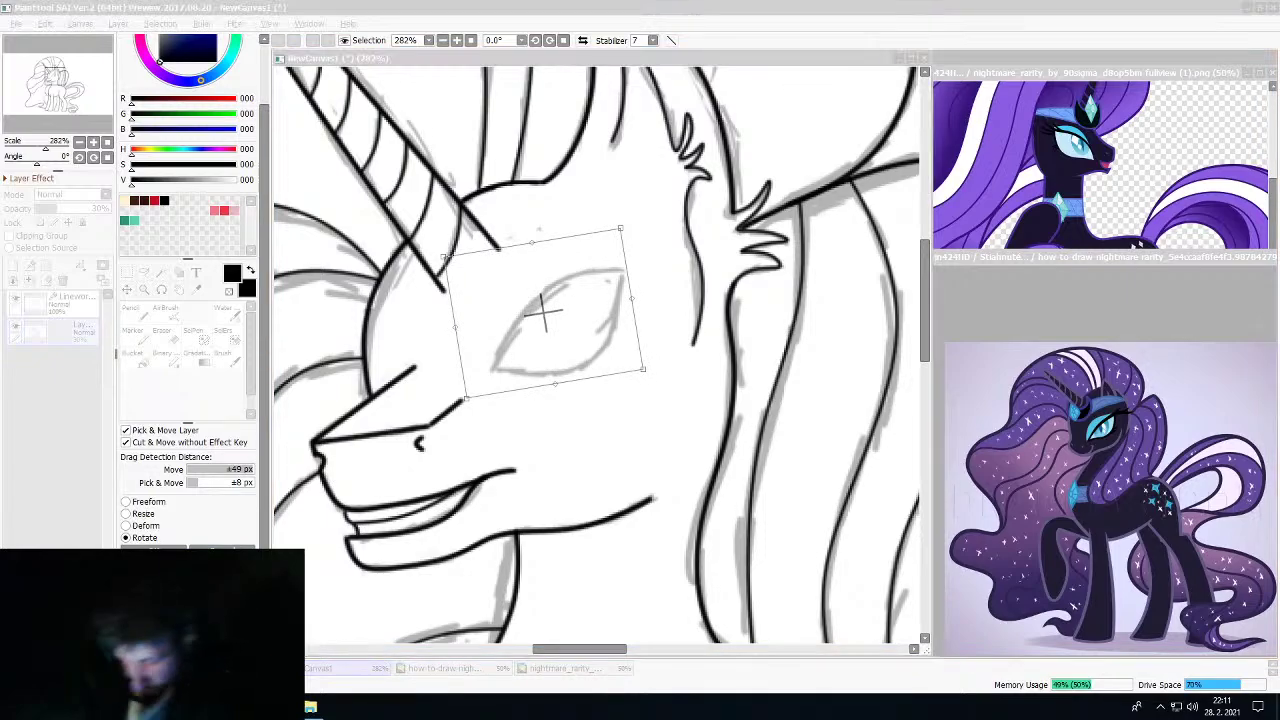
left_click(174, 547)
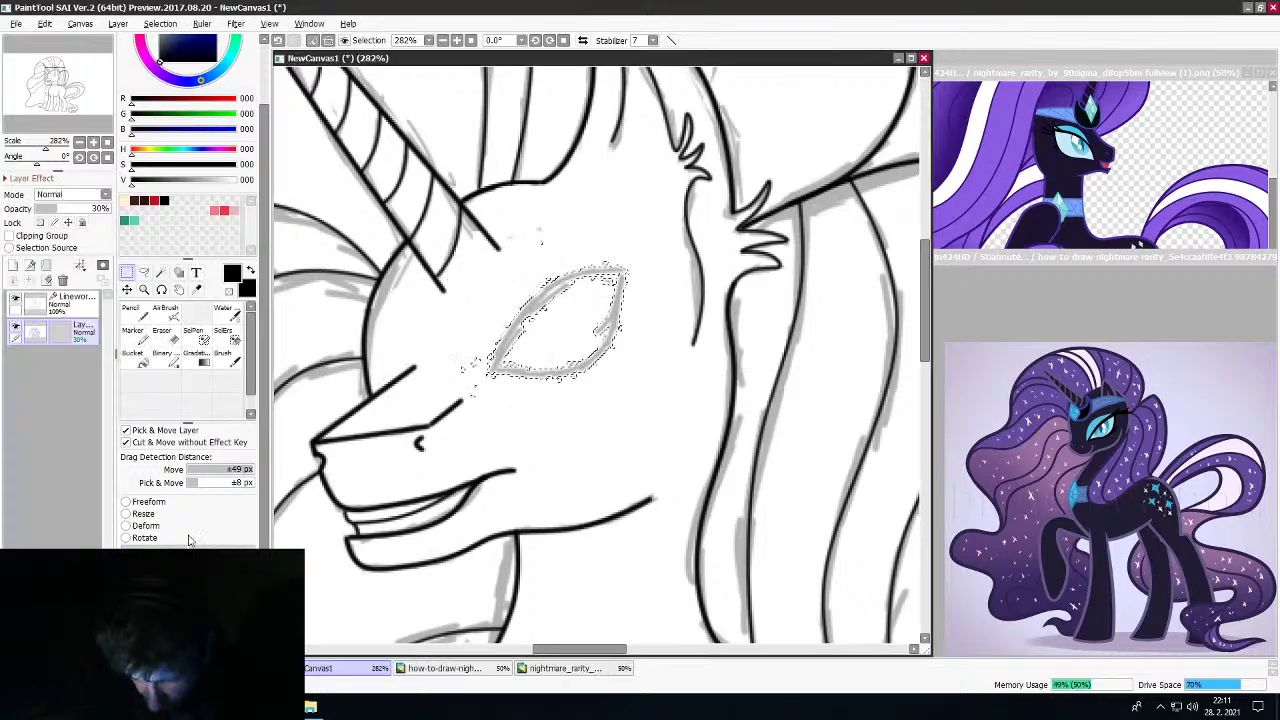
key("ctrl+d")
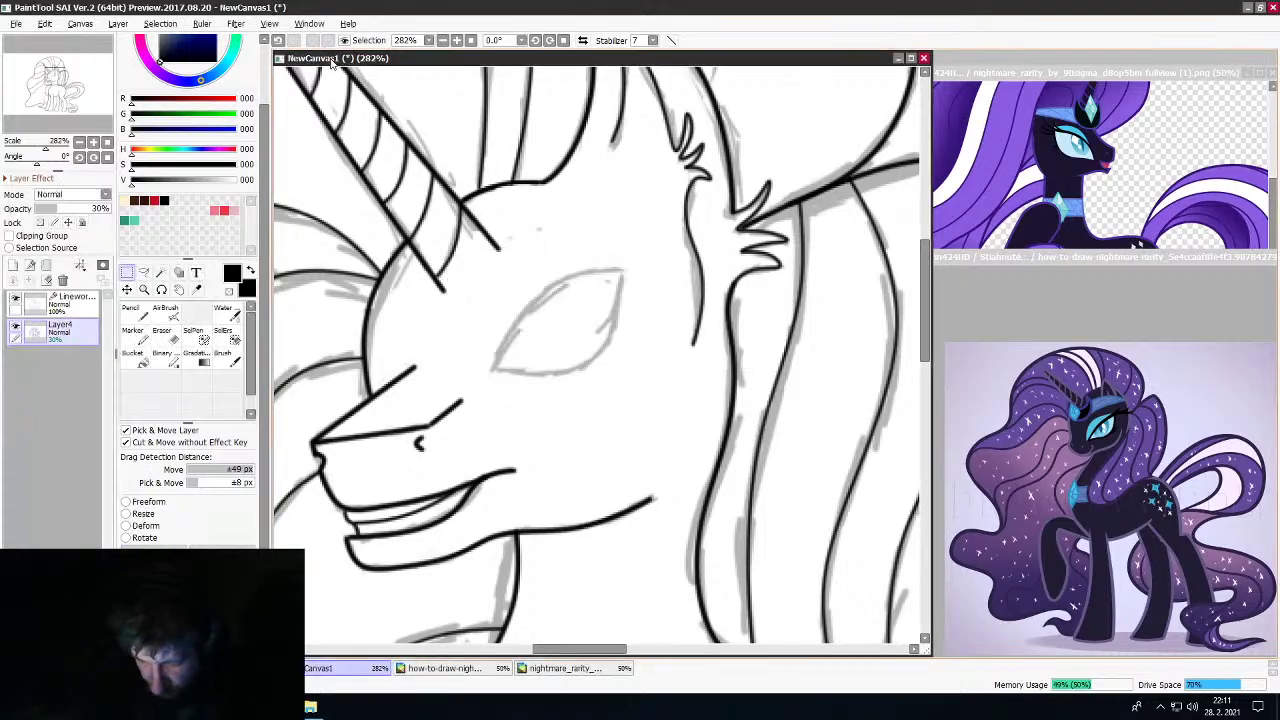
Erase the stray overlapping strokes inside the eye sketch's outer edge and check the eye against the whole pony
left_click(165, 334)
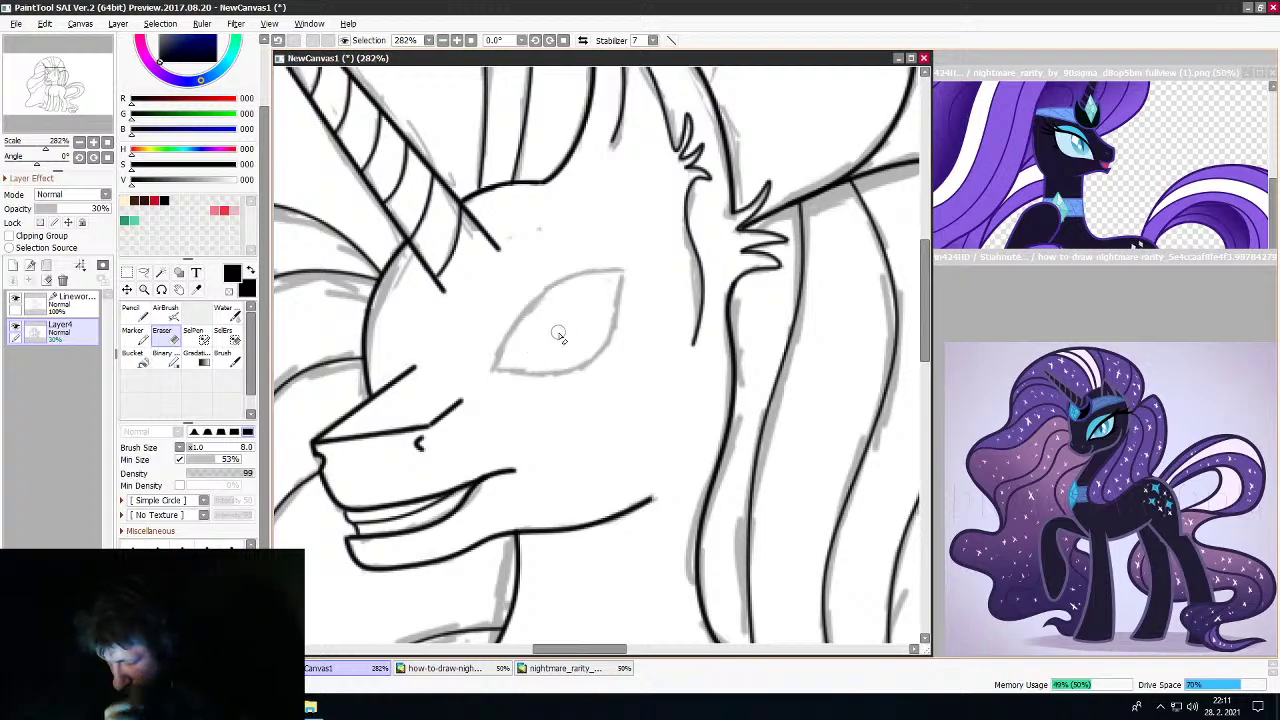
scroll(558, 334, "down", 4)
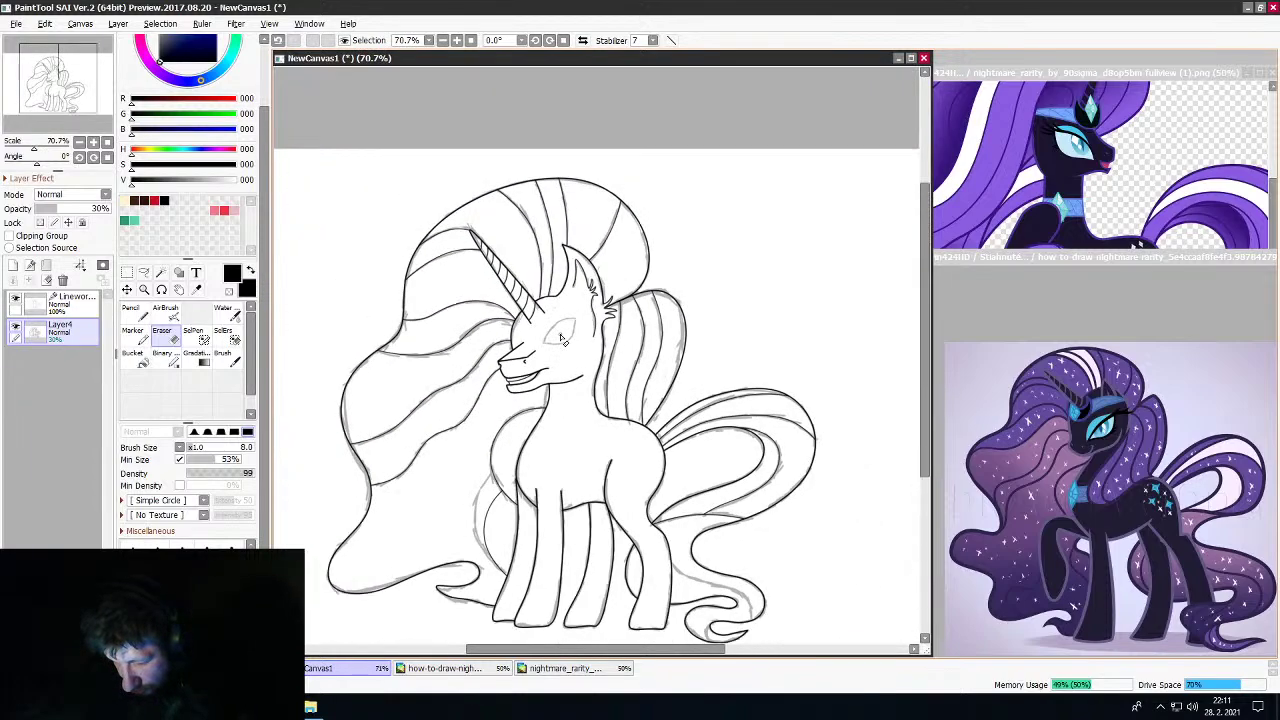
scroll(562, 340, "up", 6)
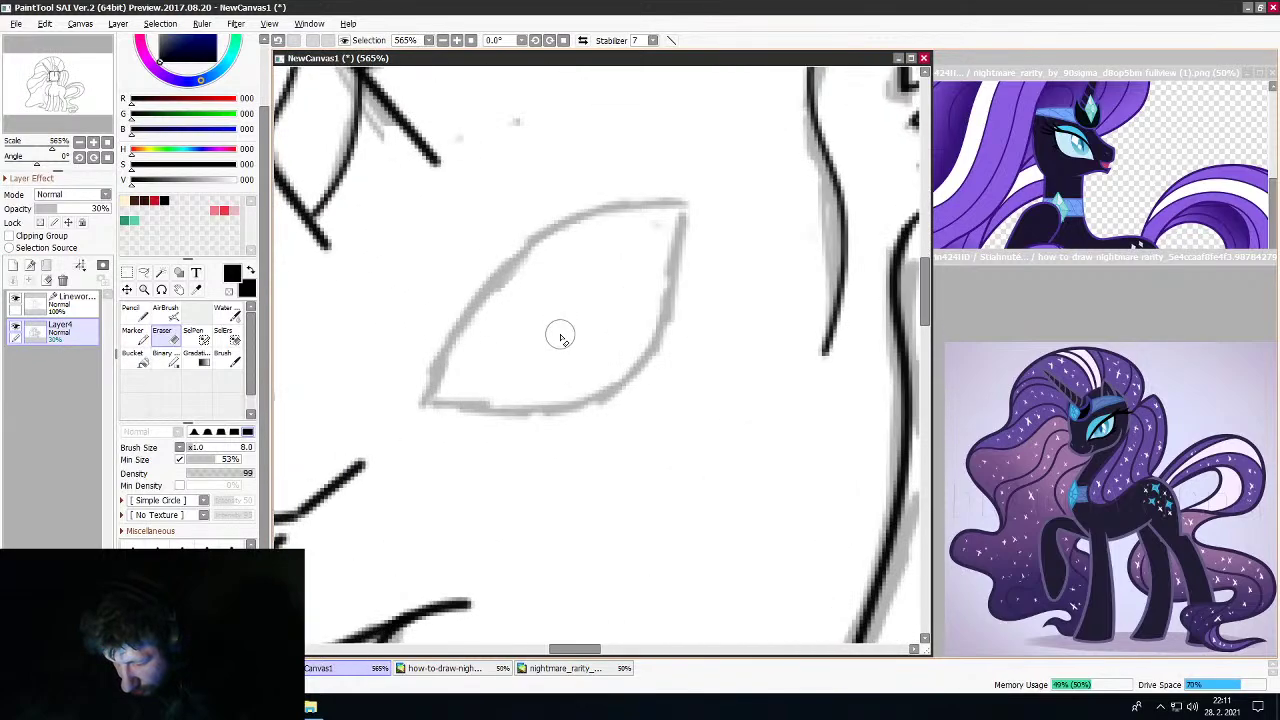
Sketch a thick upper eyelid arc above the eye with the Brush, from the inner corner to the outer corner
left_click(143, 313)
left_click(226, 357)
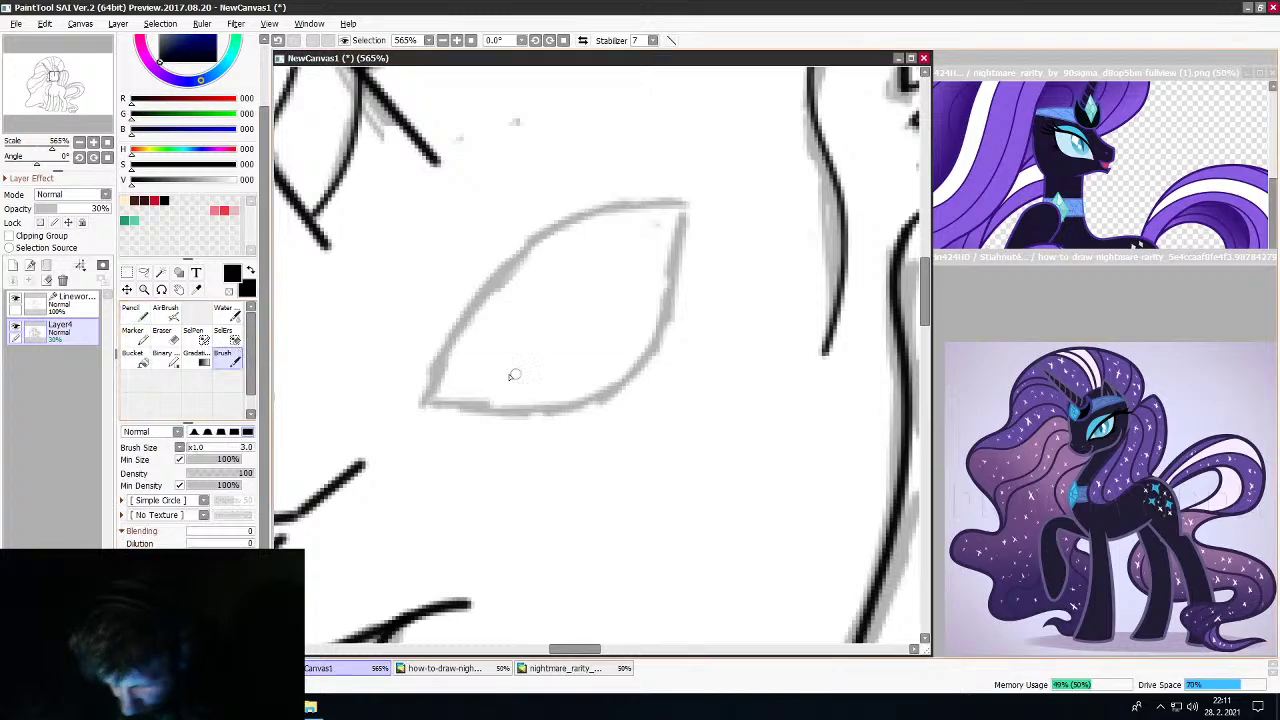
left_click_drag(427, 398, 408, 339)
mouse_move(420, 400)
left_mouse_down()
mouse_move(408, 318)
mouse_move(430, 275)
left_mouse_up()
left_click_drag(411, 370, 450, 245)
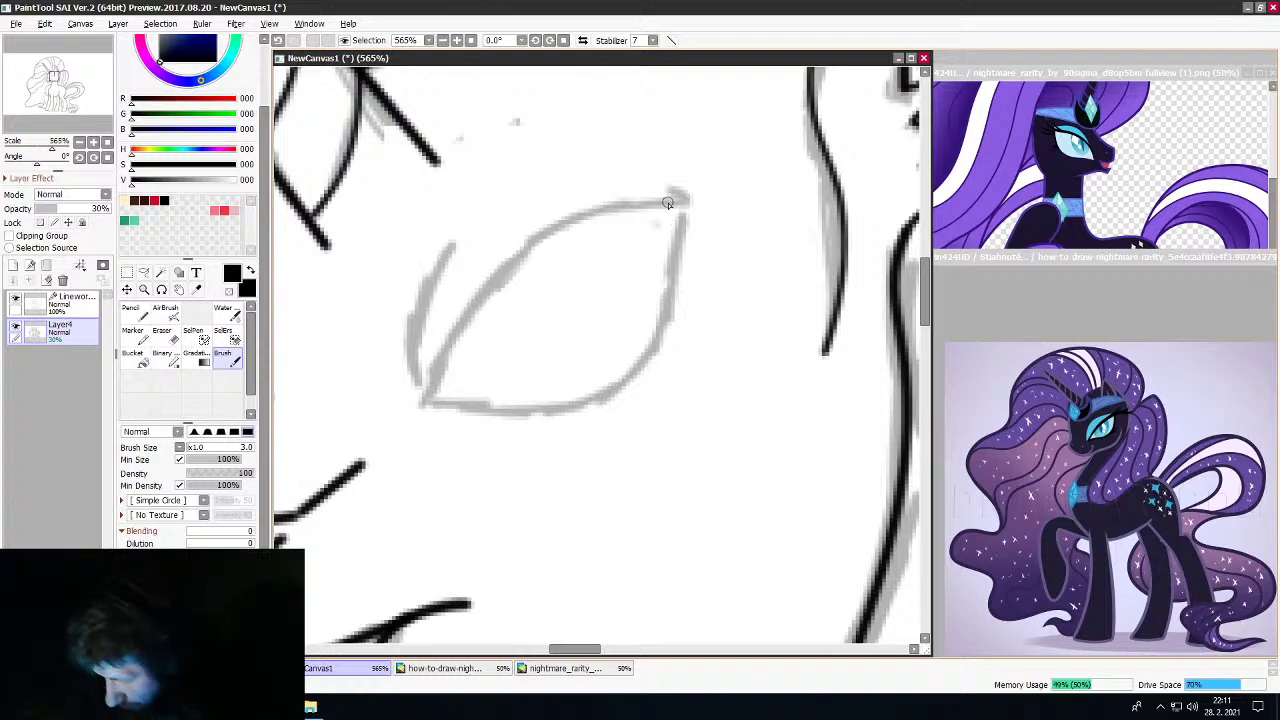
mouse_move(695, 200)
left_mouse_down()
mouse_move(605, 185)
mouse_move(540, 192)
mouse_move(445, 250)
mouse_move(420, 290)
left_mouse_up()
left_click_drag(565, 187, 520, 197)
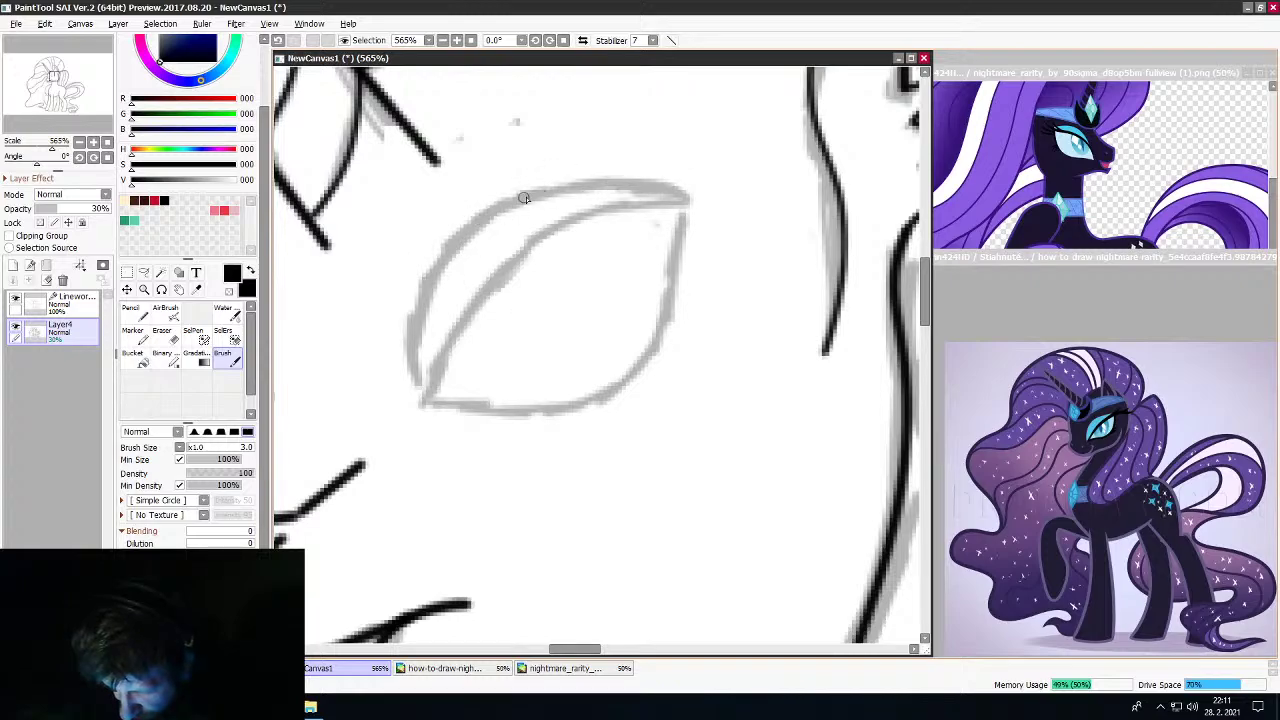
left_click_drag(684, 196, 539, 211)
left_click_drag(410, 324, 414, 388)
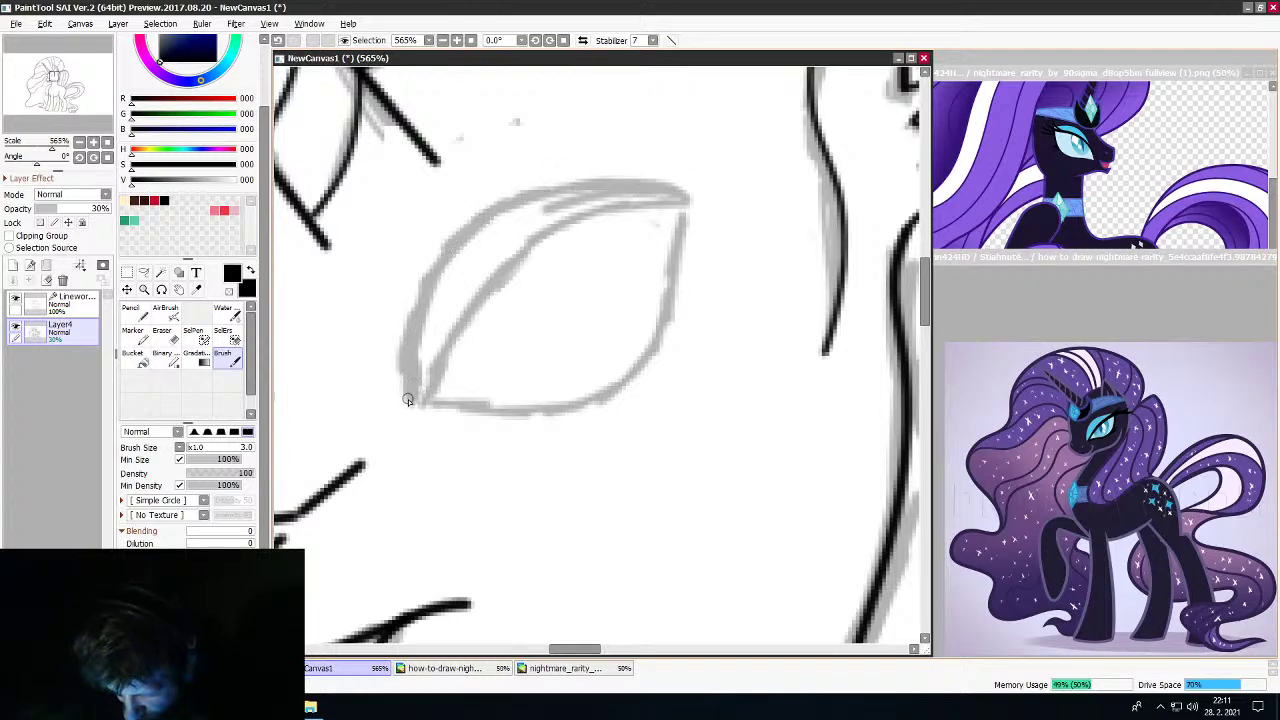
Thin the eyelid arc with the Eraser at size 4 and close the gap at the eye's outer corner with the Brush
scroll(526, 380, "down", 4)
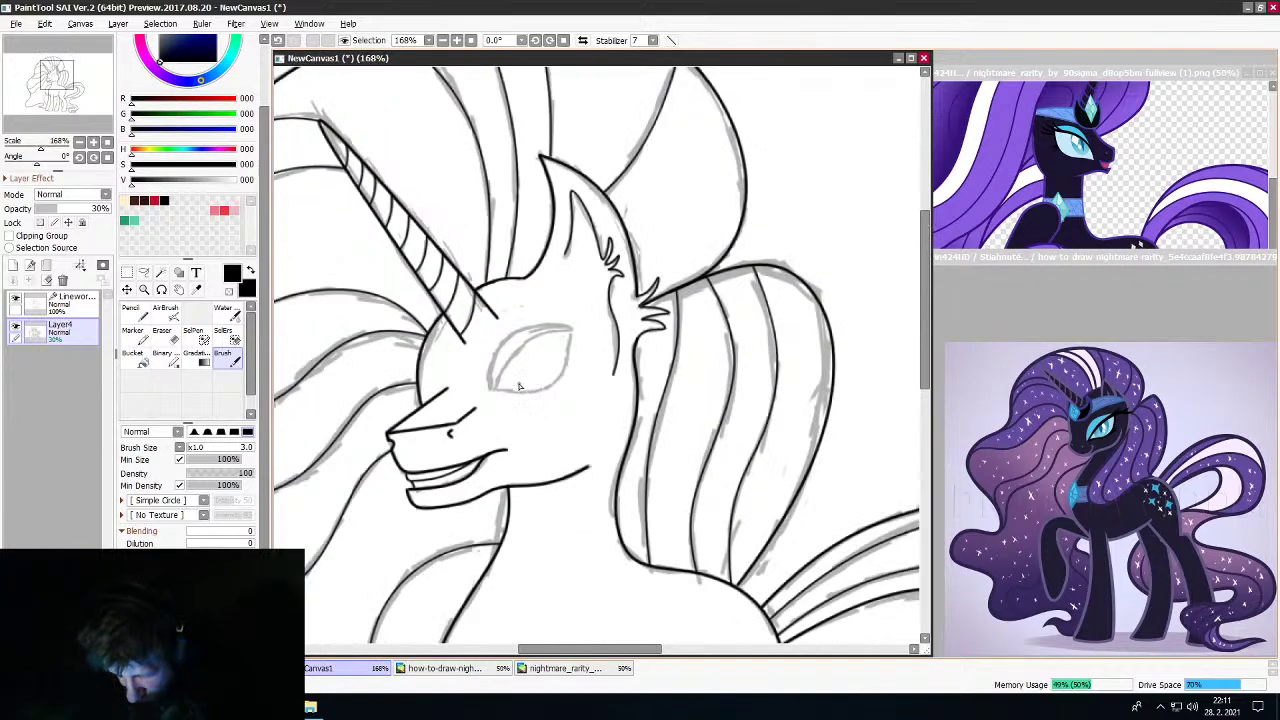
scroll(501, 384, "up", 3)
scroll(501, 384, "up", 3)
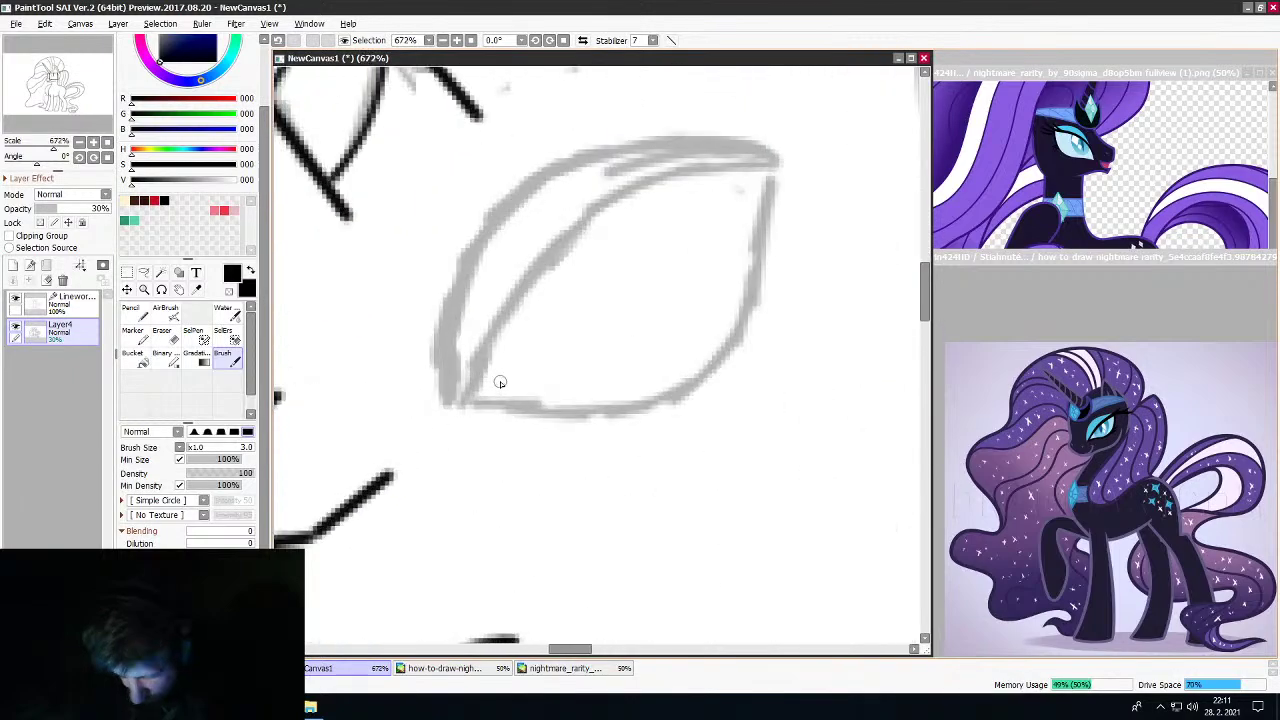
key("e")
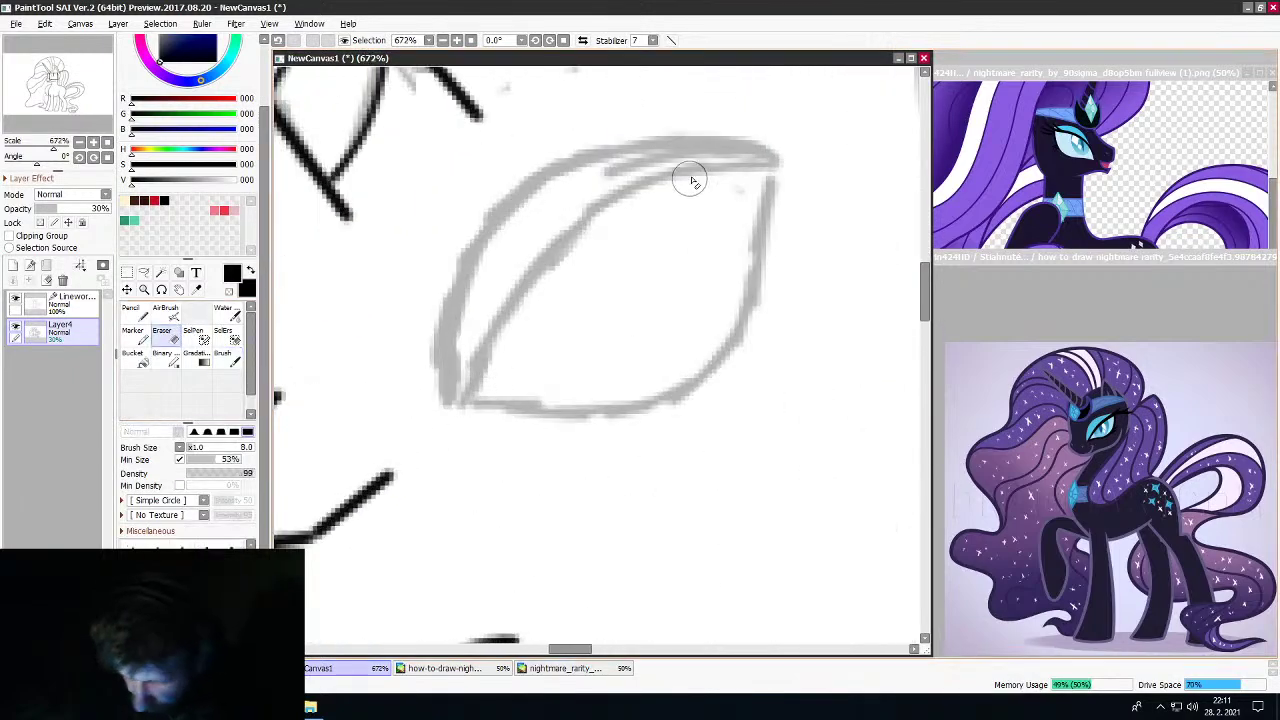
left_click(233, 544)
mouse_move(706, 160)
left_mouse_down()
mouse_move(627, 172)
mouse_move(700, 154)
mouse_move(651, 160)
mouse_move(615, 178)
left_mouse_up()
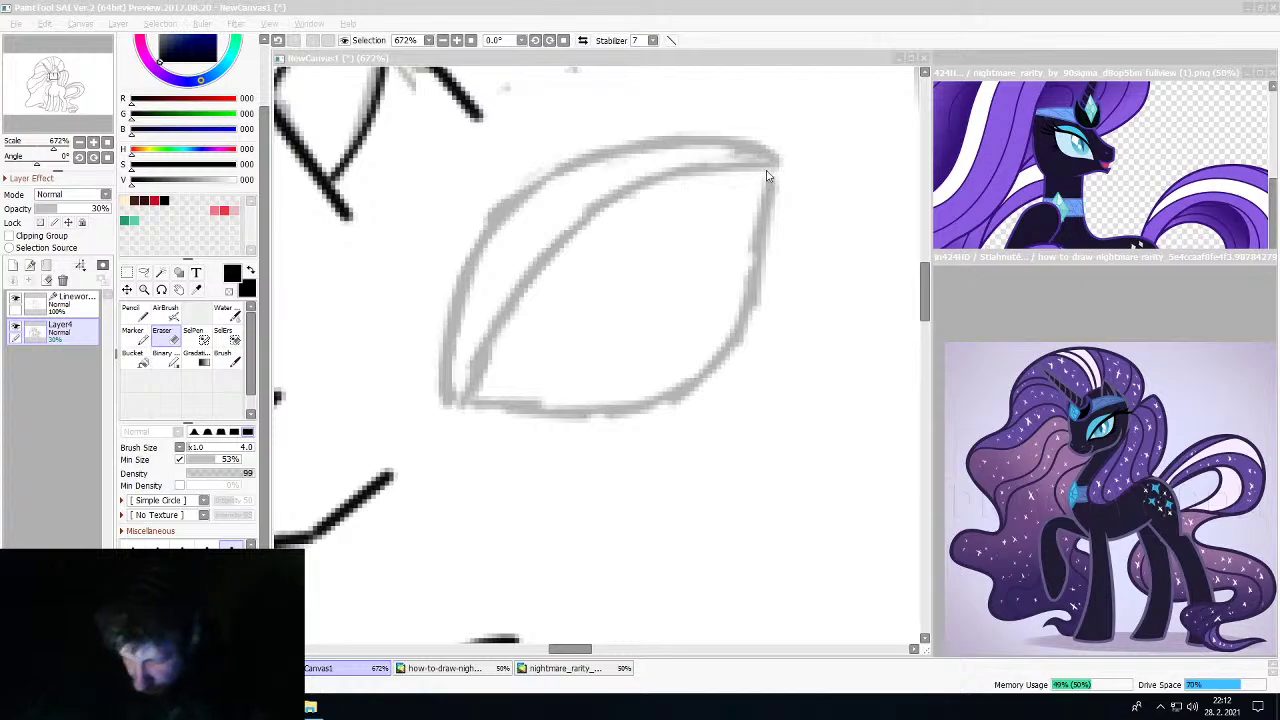
left_click(780, 70)
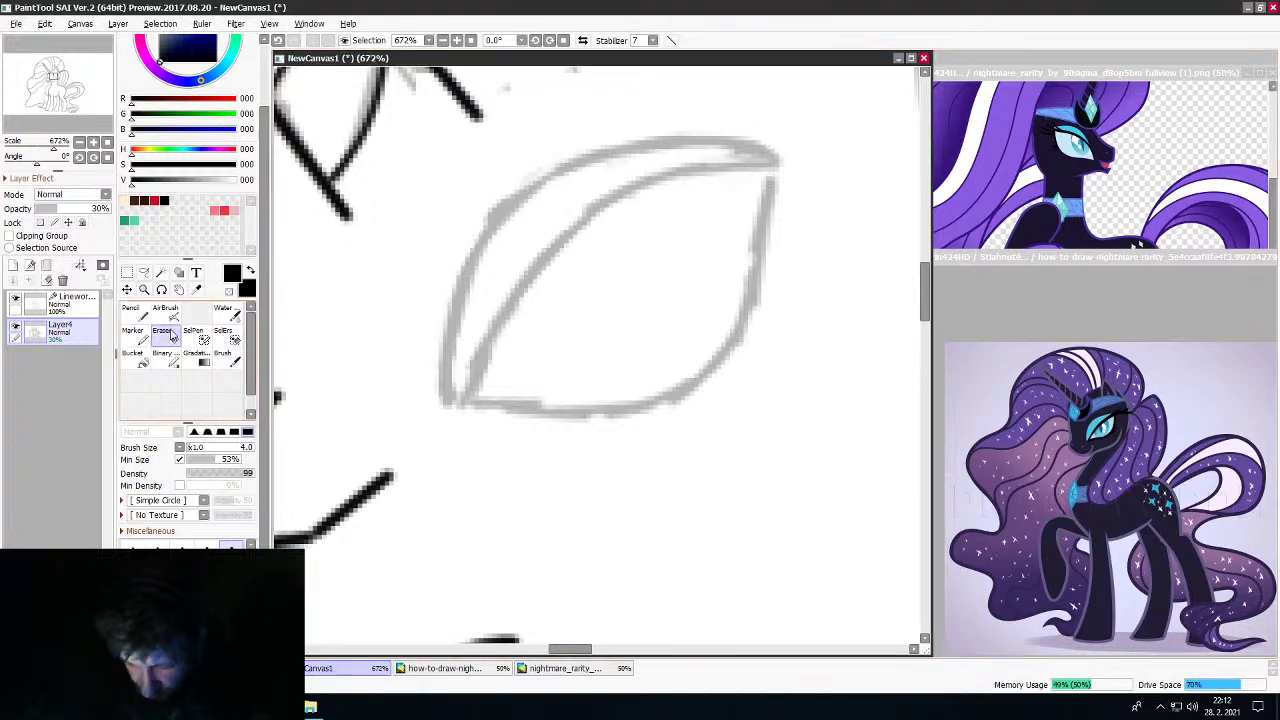
left_click(232, 362)
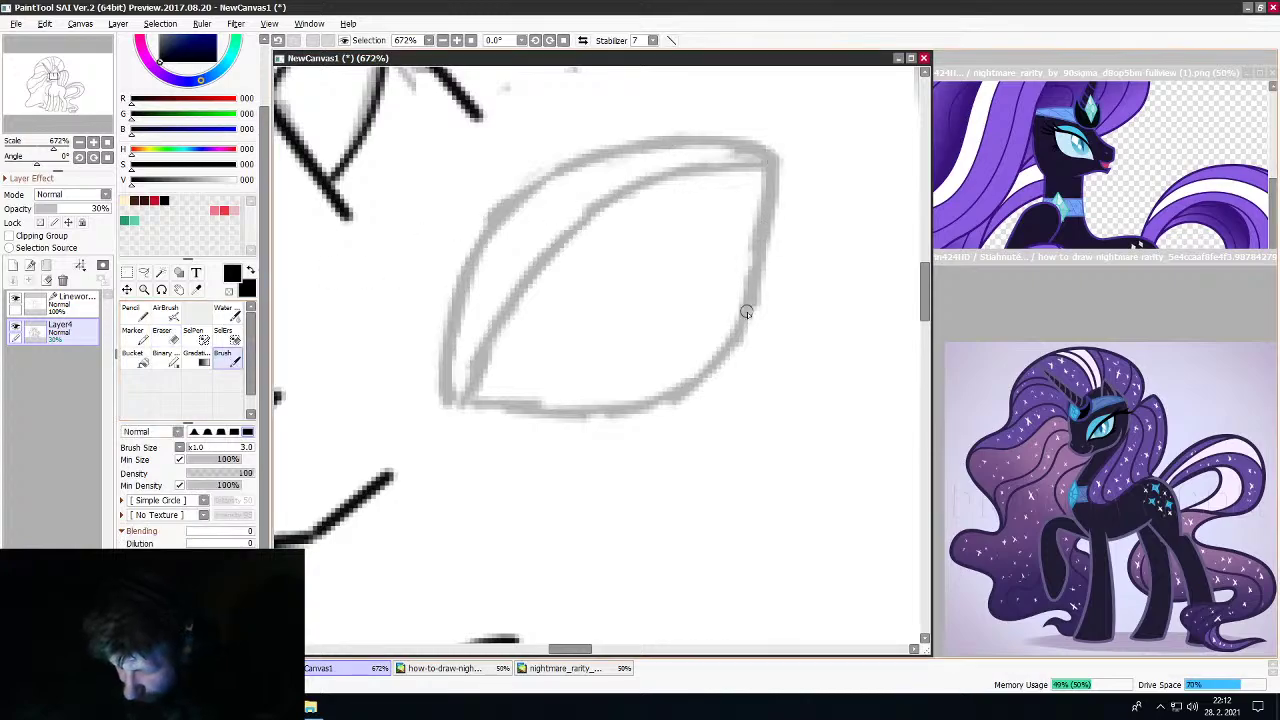
Ink the eye outline on the linework layer with the Curve tool at size 2, following the sketched upper, outer and lower edges
left_click(60, 298)
left_click(140, 360)
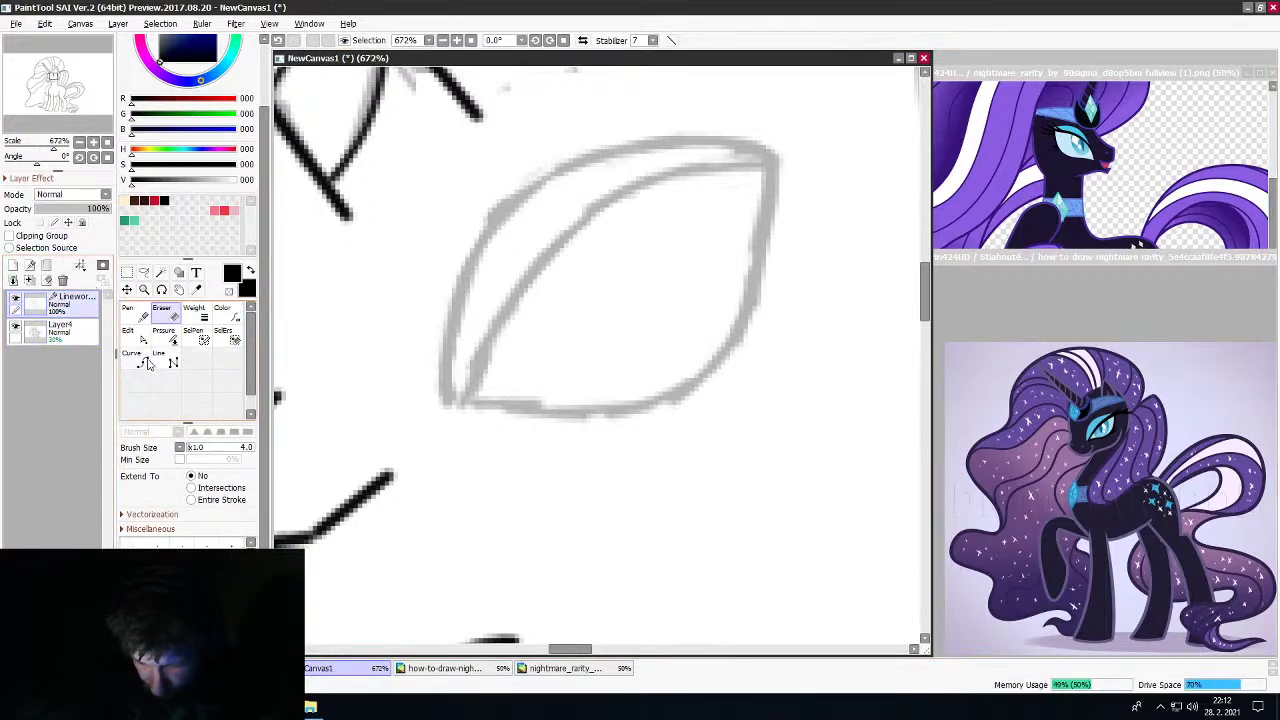
left_click(467, 403)
left_click(498, 322)
left_click(598, 214)
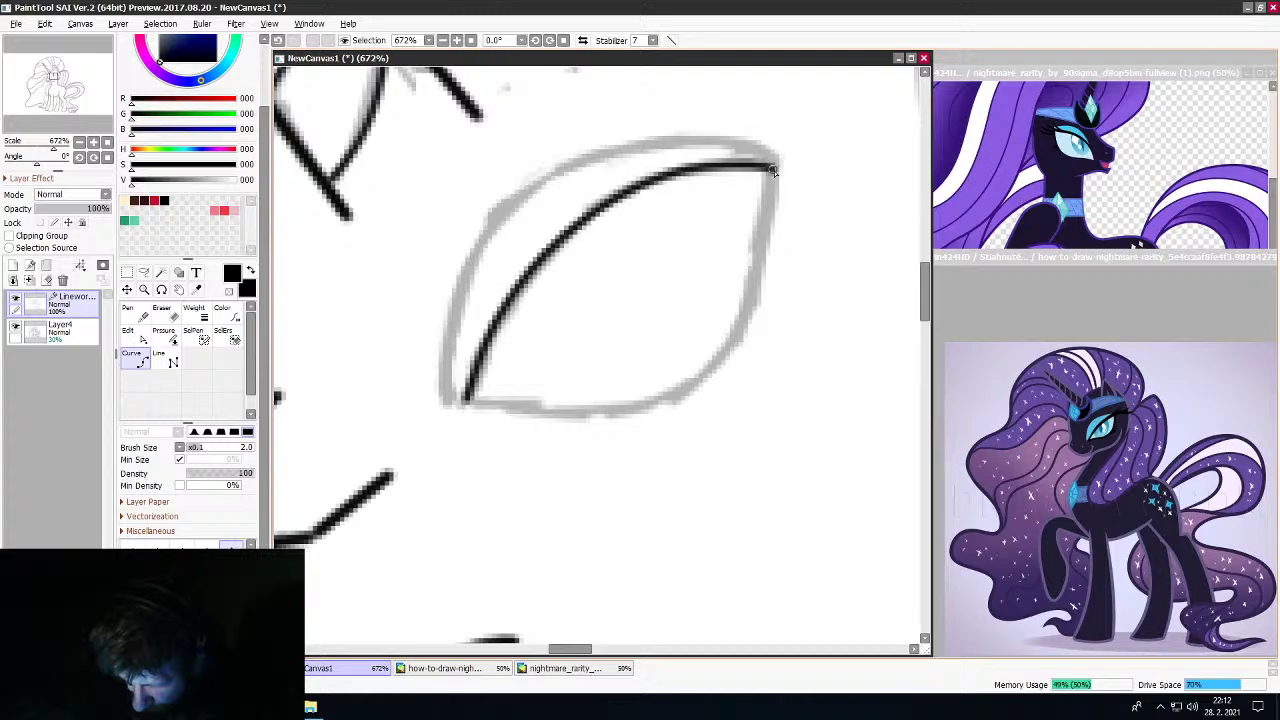
left_click(771, 170)
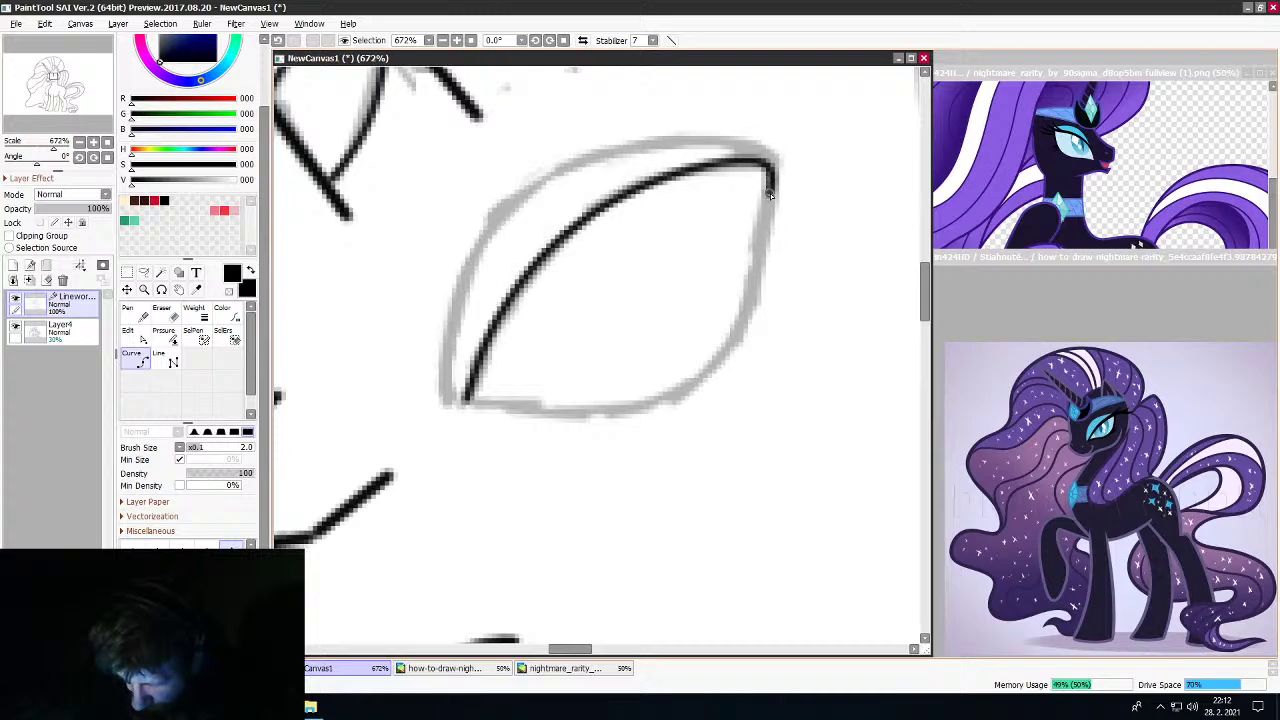
left_click(624, 408)
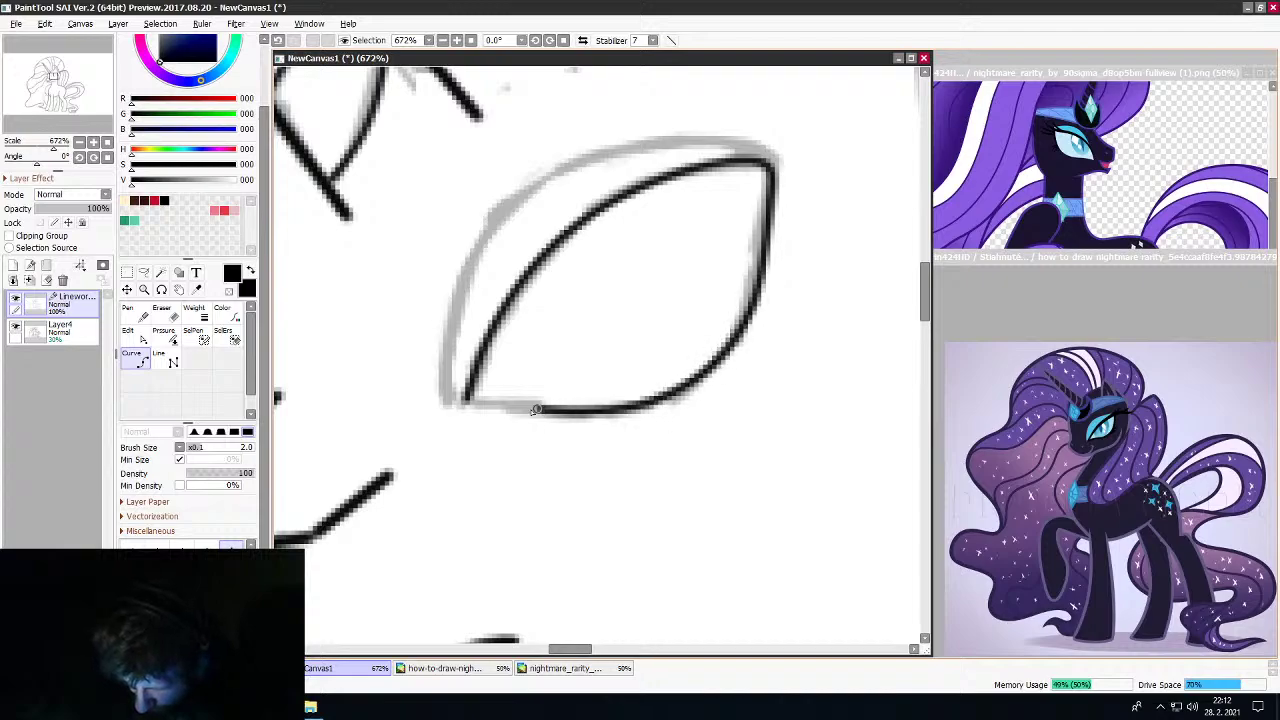
left_click(463, 400)
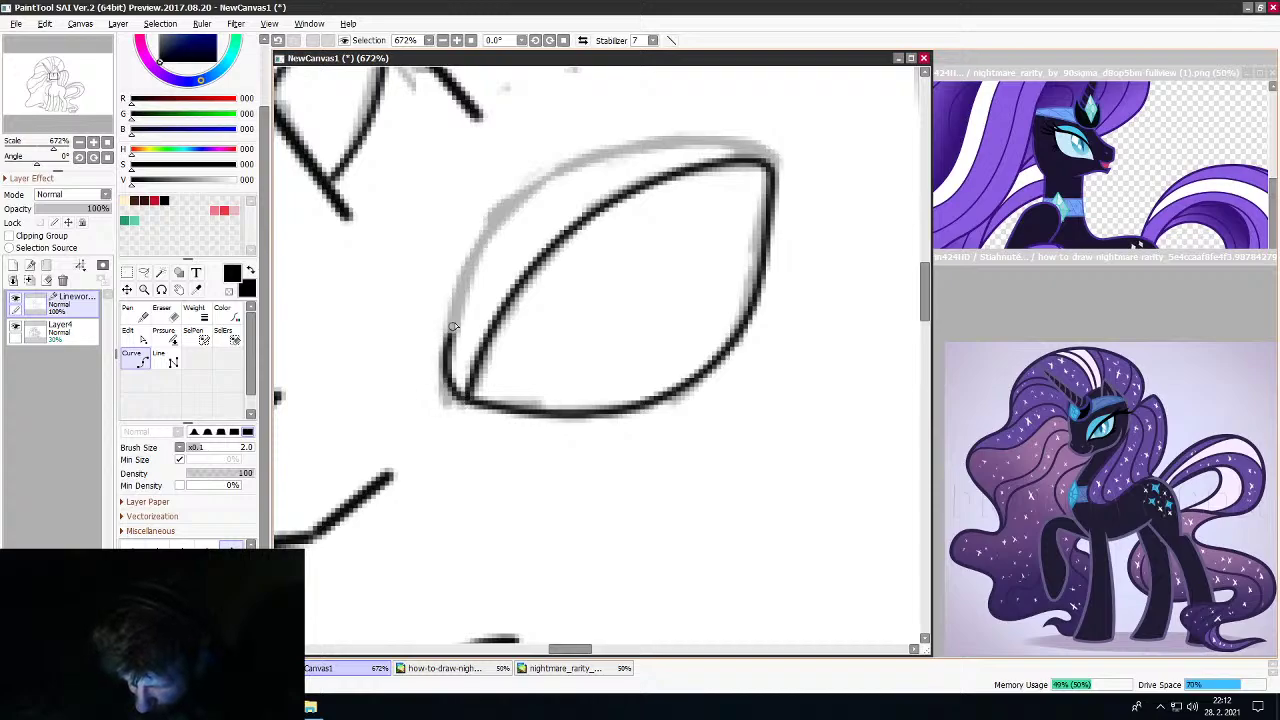
Ink the eyelid arc above the eye with the Curve tool from inner to outer corner and check it against the whole pony
left_click(492, 226)
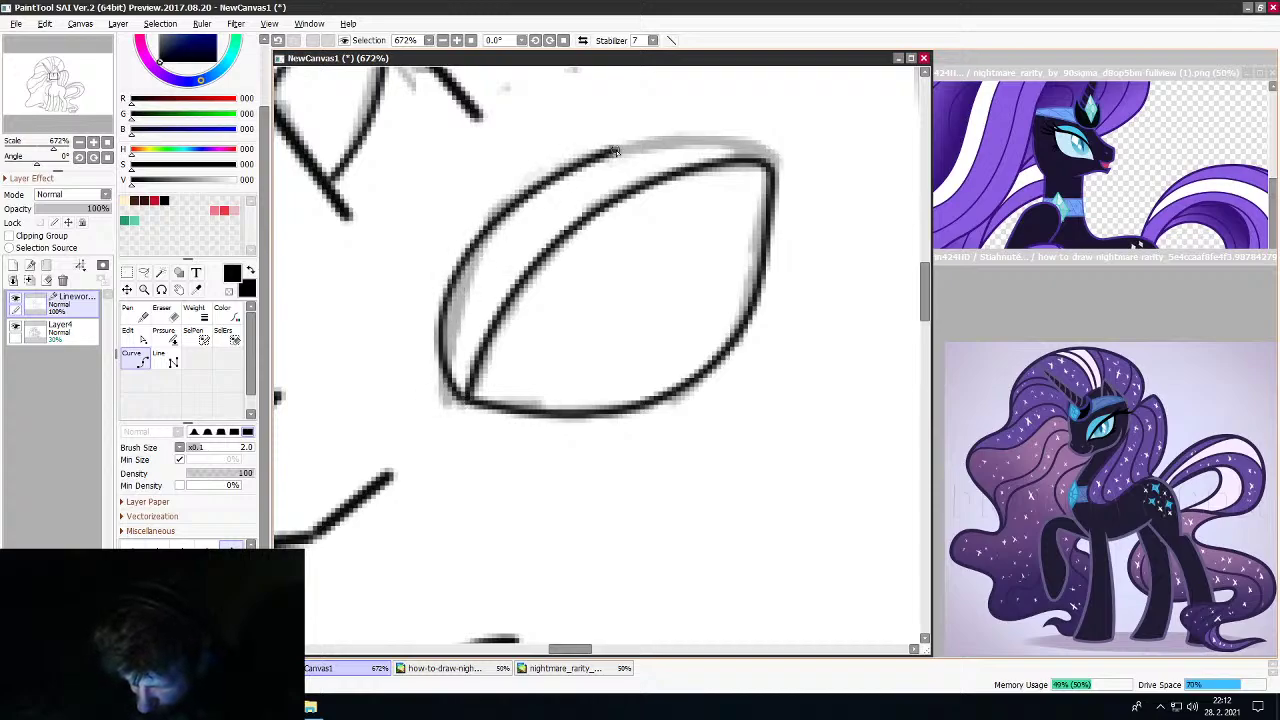
left_click(615, 149)
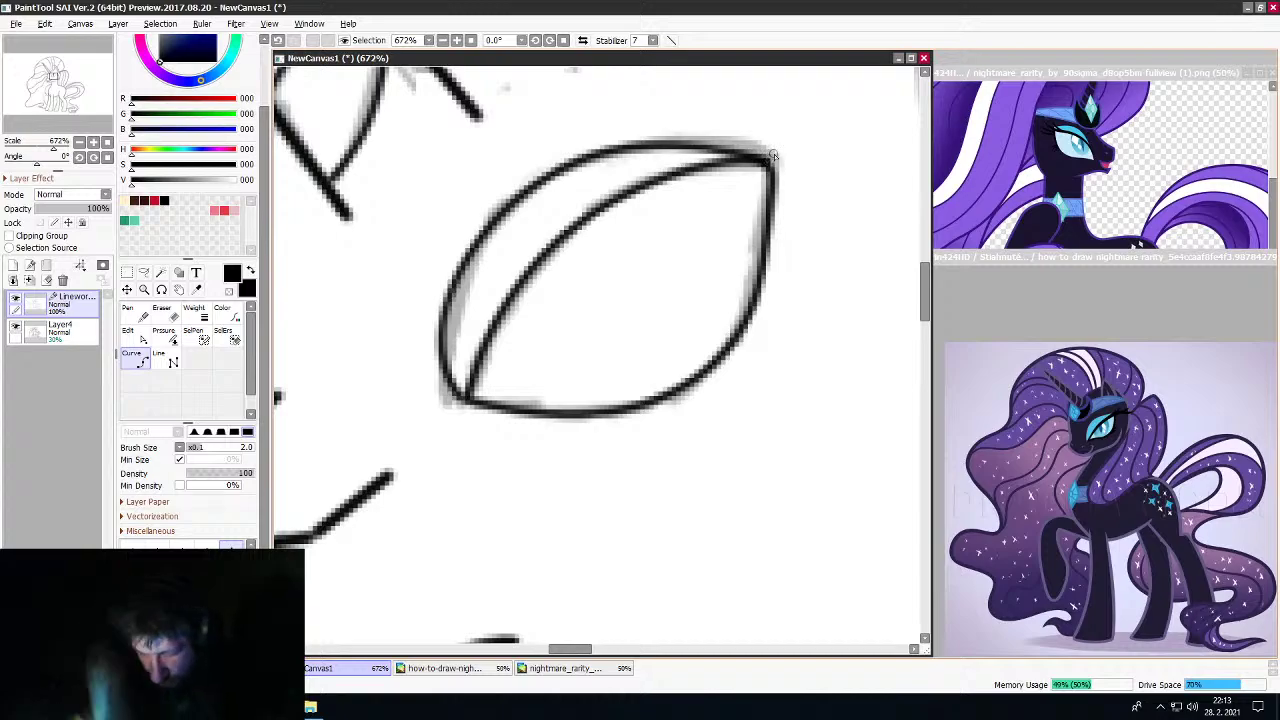
scroll(772, 155, "down", 10)
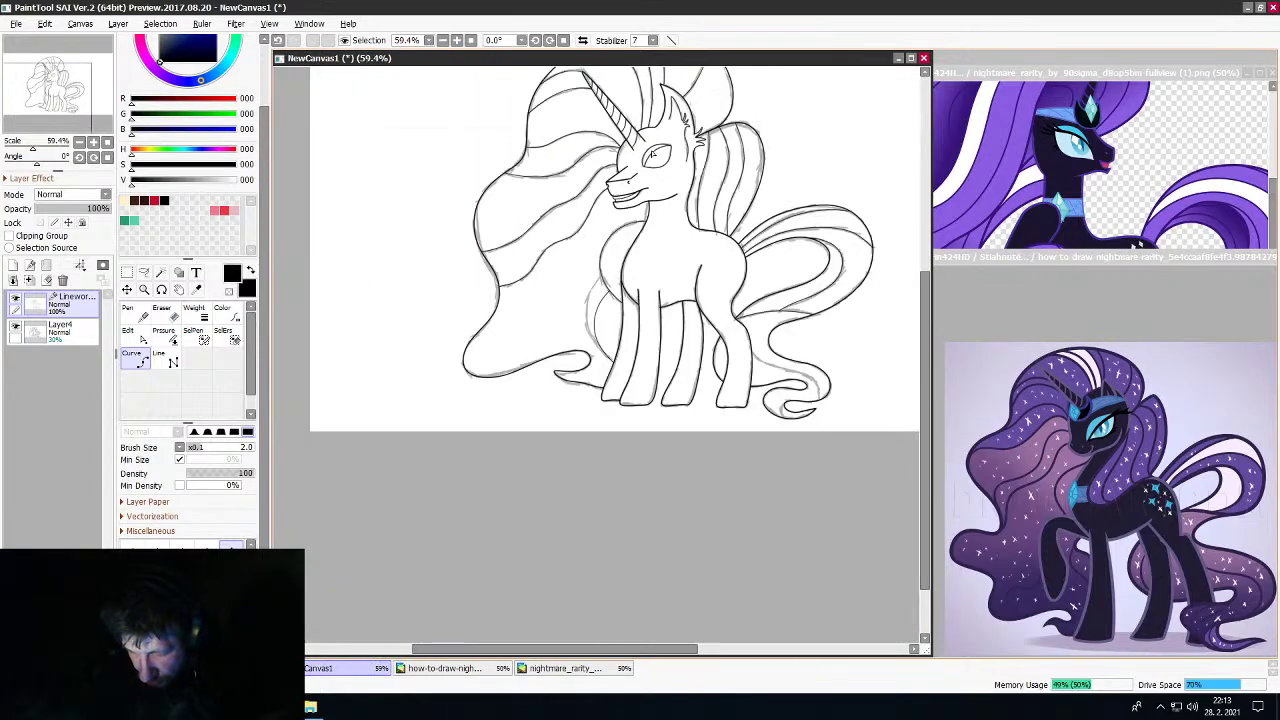
scroll(652, 153, "up", 5)
scroll(652, 153, "down", 5)
scroll(655, 155, "up", 5)
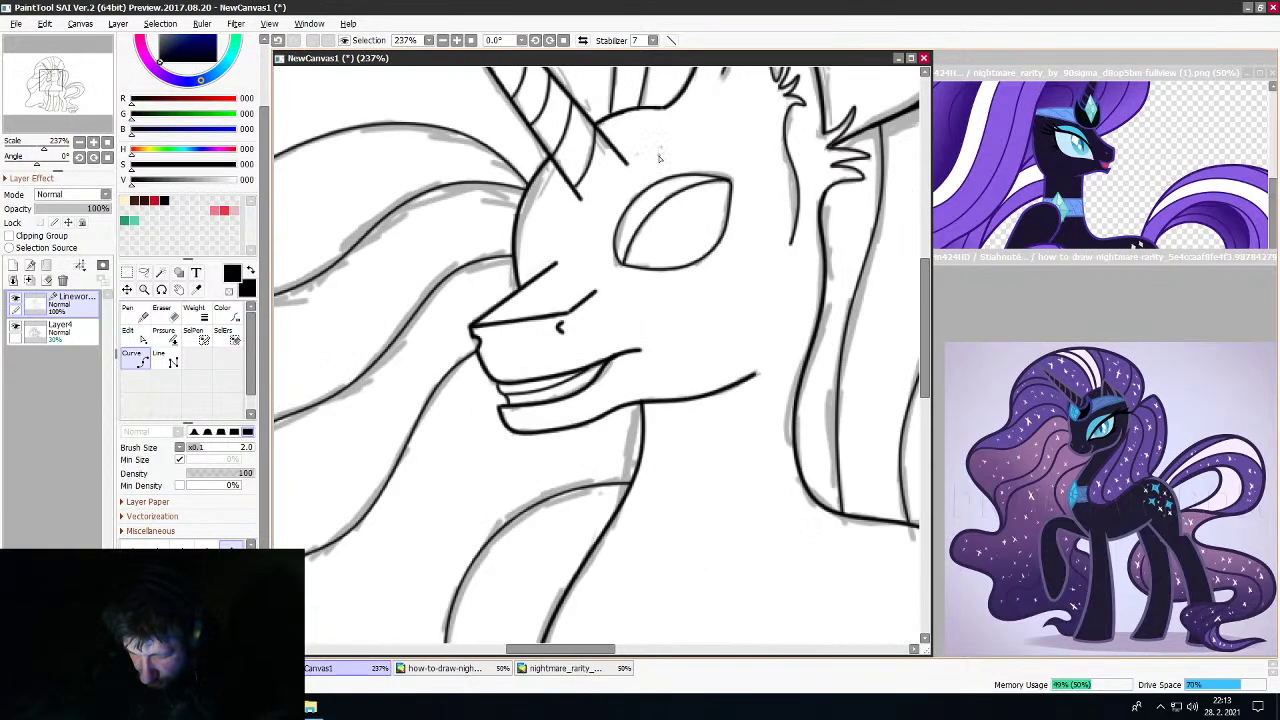
Erase the inked eyelid arc above the eye outline with the Eraser at size 6
scroll(657, 160, "up", 4)
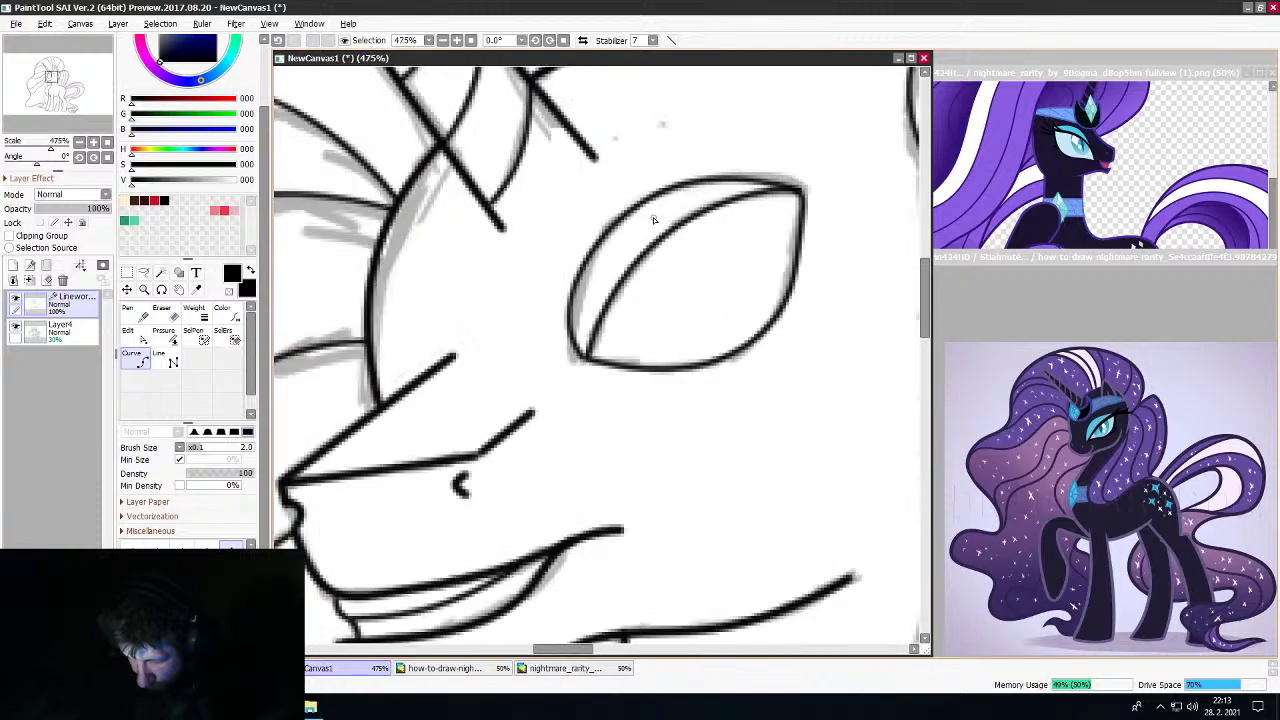
scroll(653, 220, "up", 1)
scroll(653, 220, "down", 4)
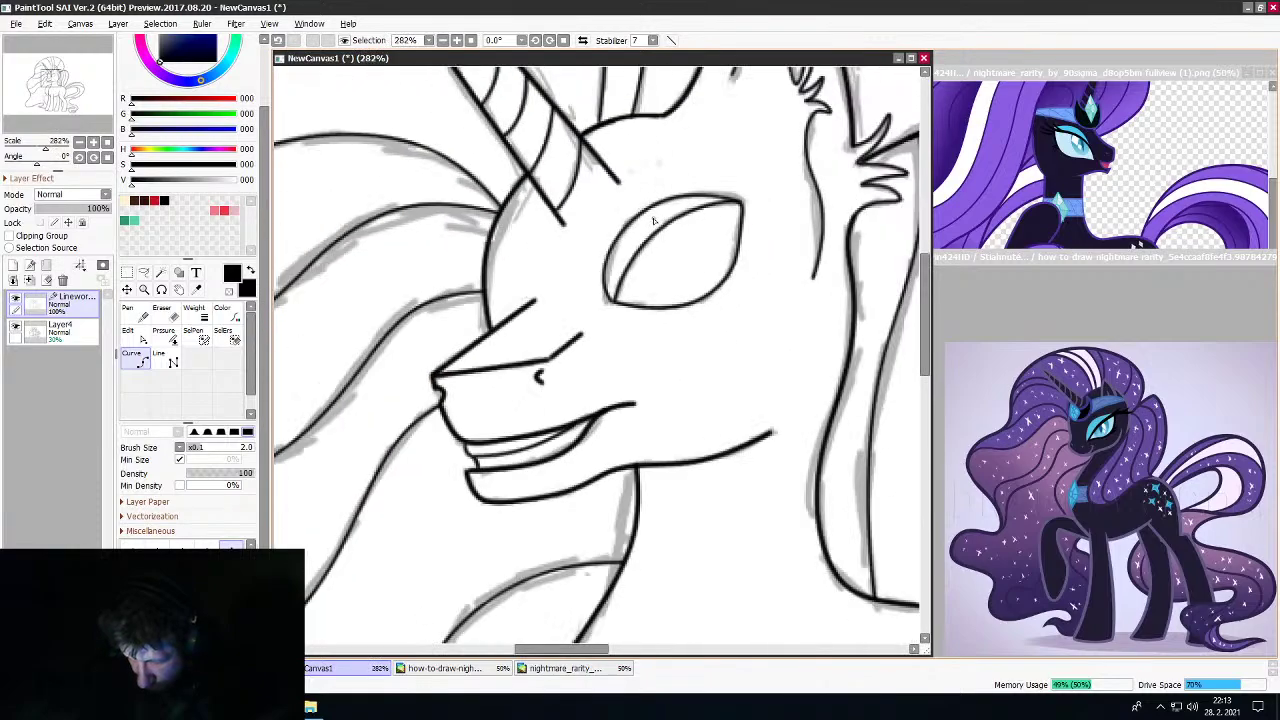
scroll(652, 219, "up", 2)
scroll(652, 219, "up", 2)
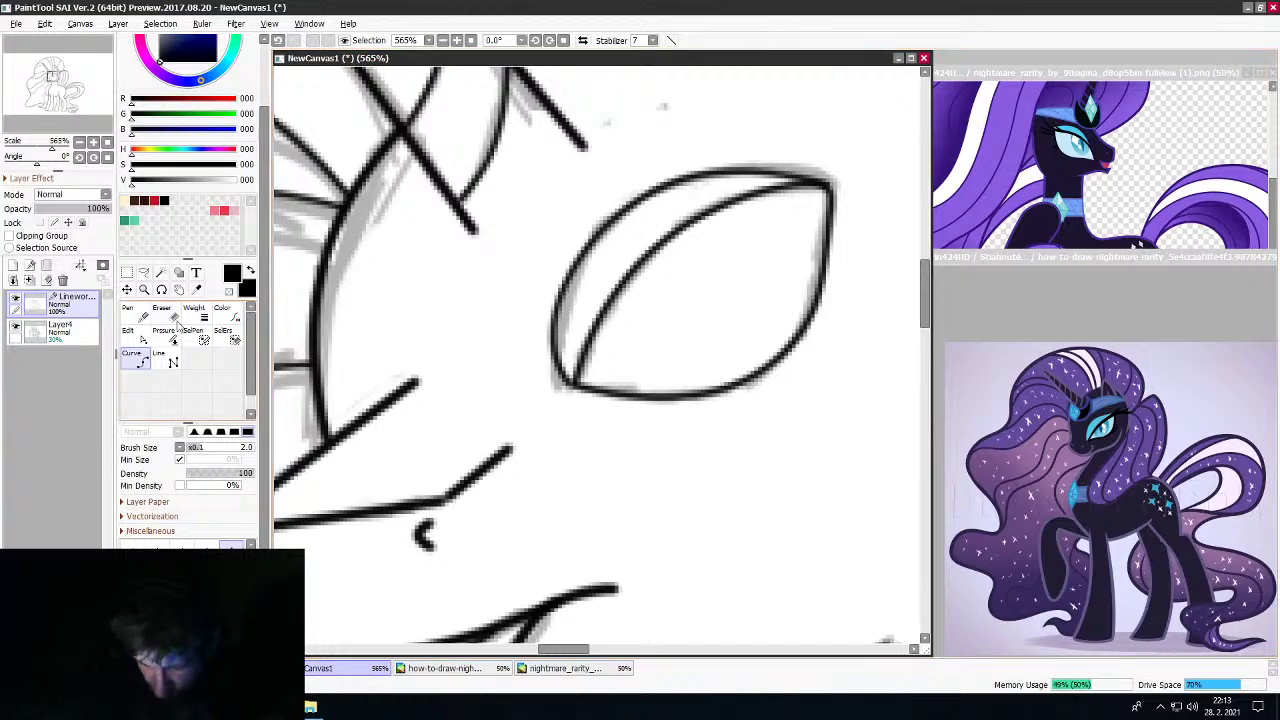
key("e")
mouse_move(773, 175)
left_mouse_down()
mouse_move(658, 190)
mouse_move(724, 166)
mouse_move(598, 228)
mouse_move(543, 364)
mouse_move(574, 279)
mouse_move(546, 344)
mouse_move(572, 386)
left_mouse_up()
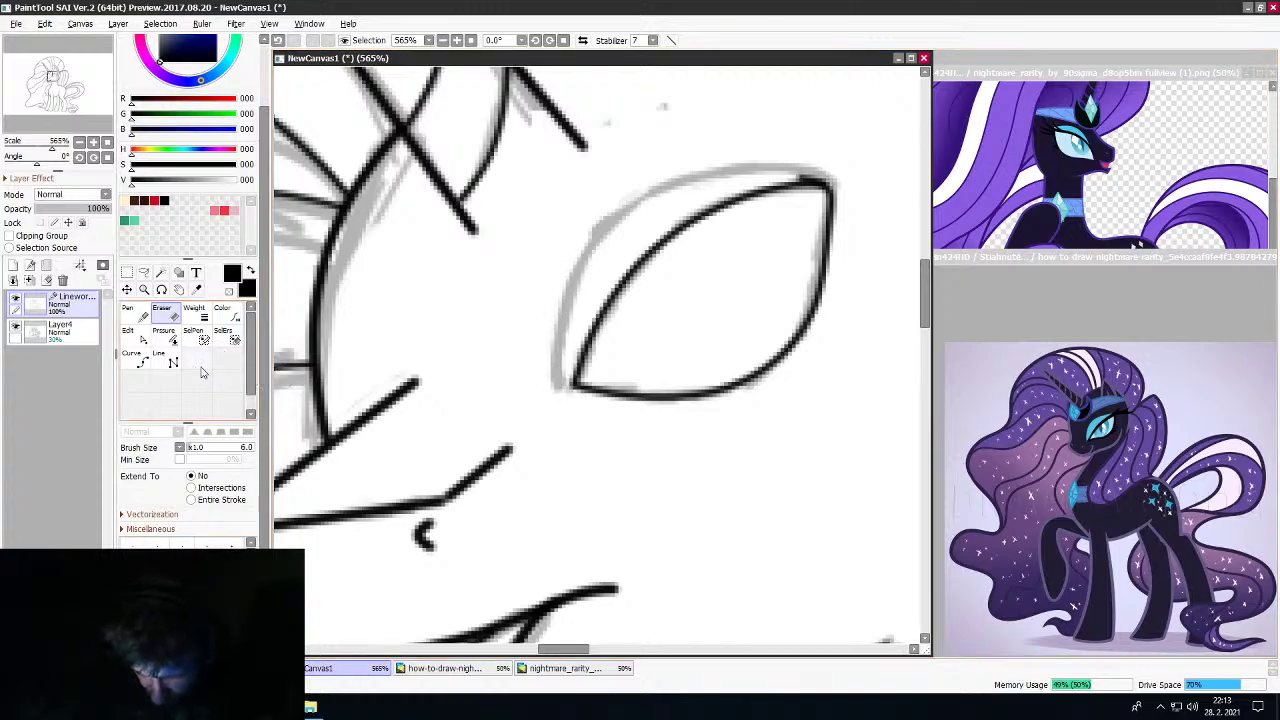
left_click(141, 360)
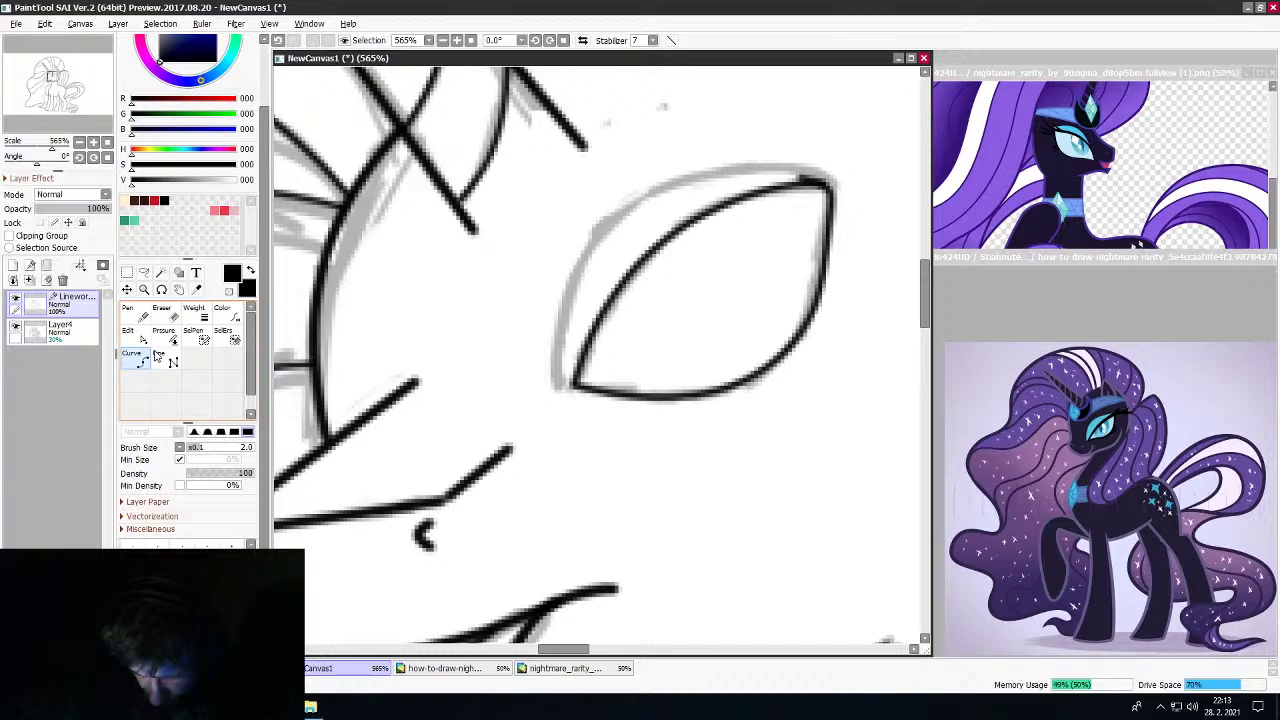
left_click(558, 413)
left_click(588, 338)
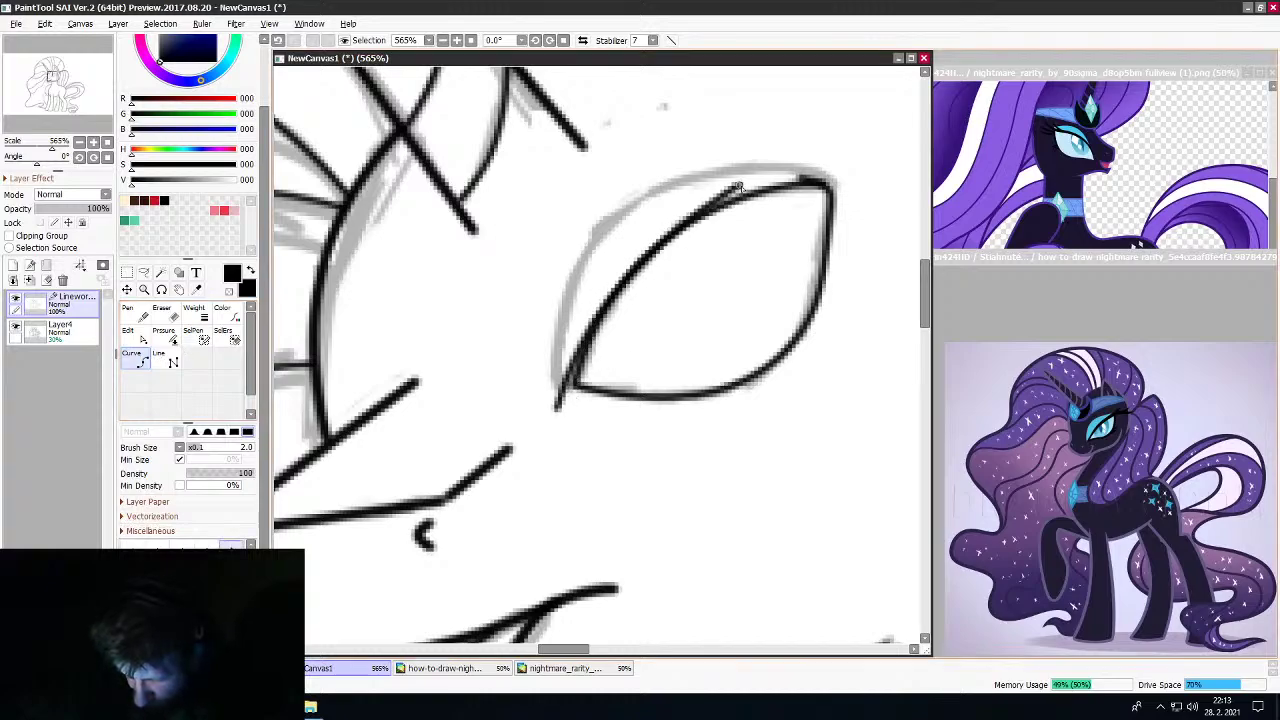
double_click(681, 196)
key("ctrl+z")
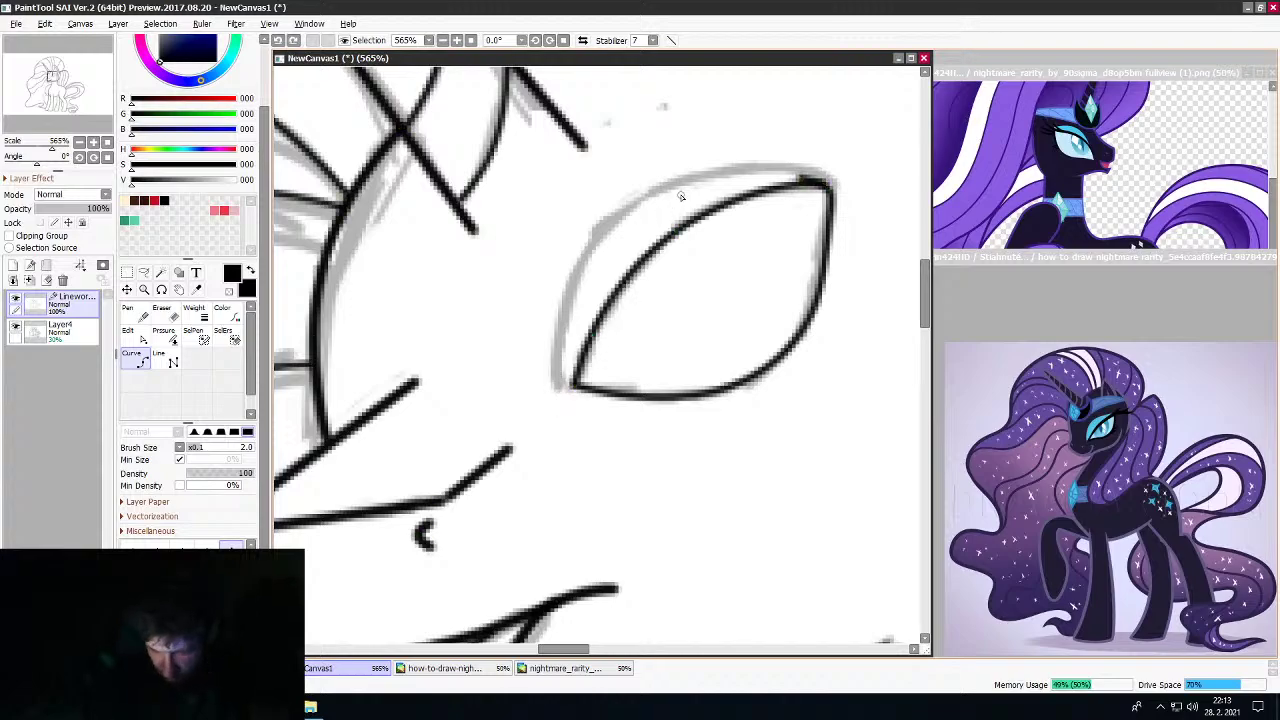
Ink a thick upper lash line with the Curve tool at size 6, extending slightly past the eye's inner and outer corners
left_click(156, 610)
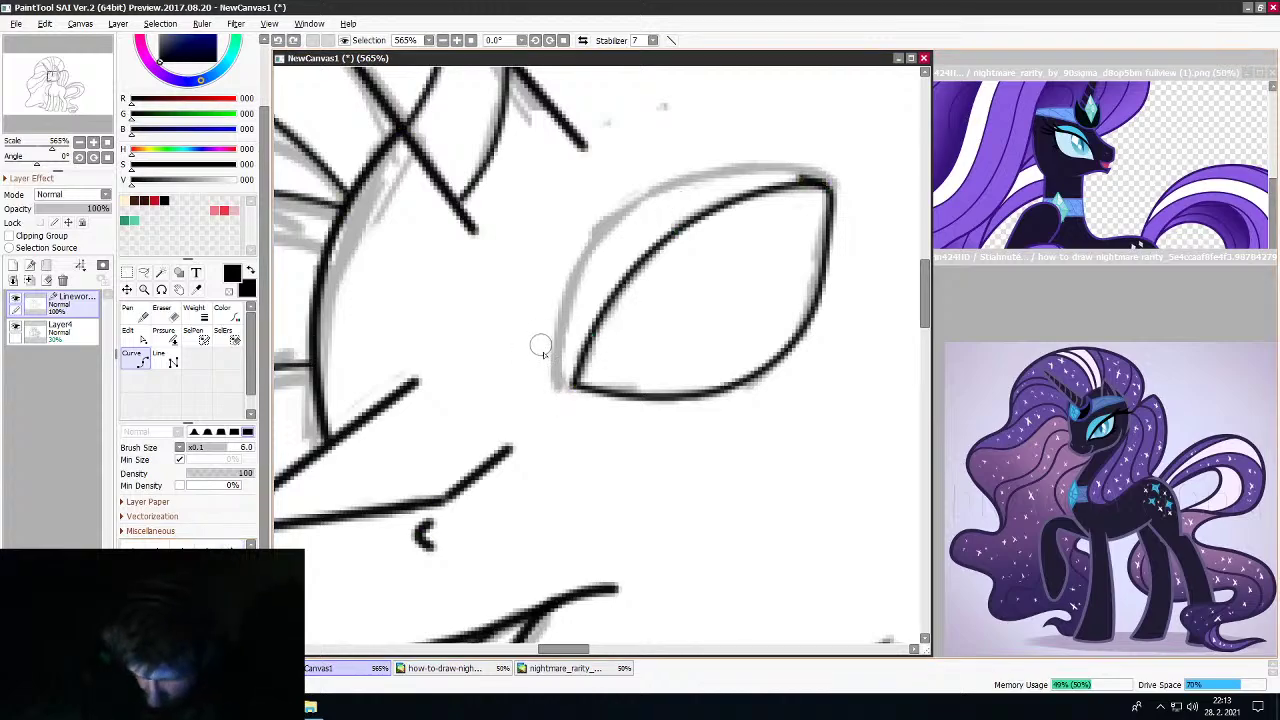
mouse_move(563, 392)
left_mouse_down()
mouse_move(633, 252)
mouse_move(708, 202)
mouse_move(695, 204)
mouse_move(858, 177)
left_mouse_up()
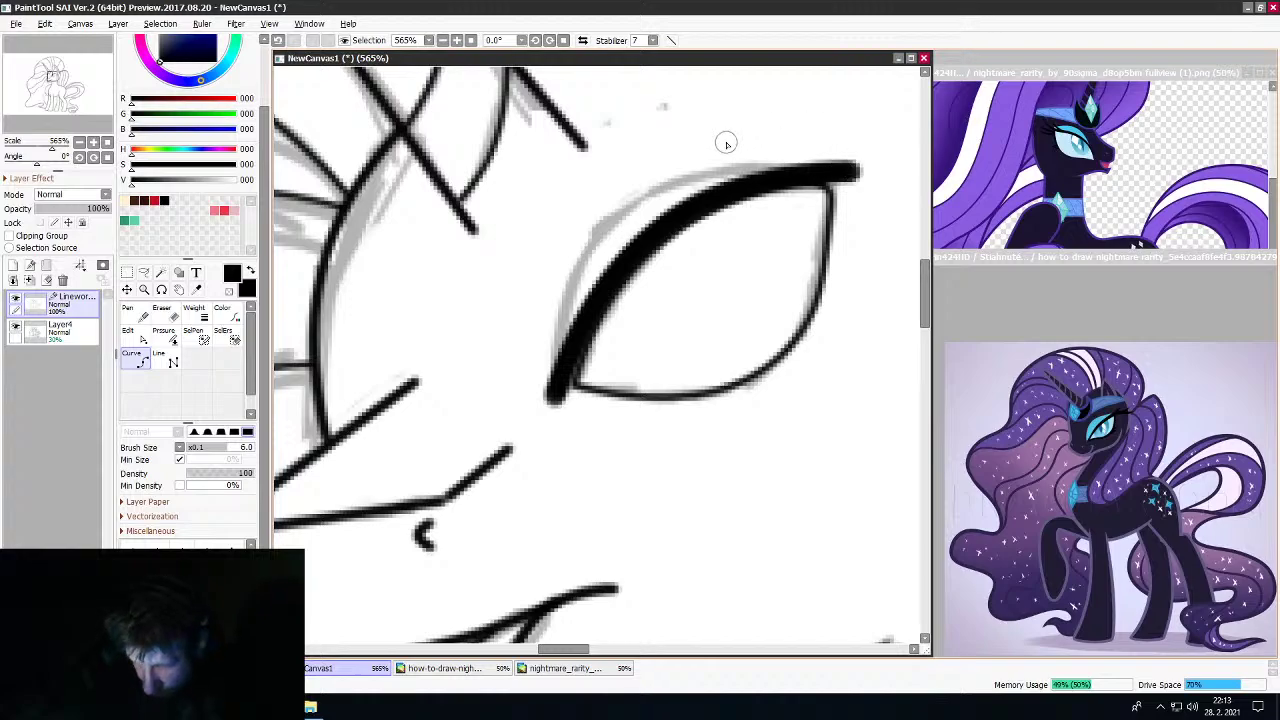
scroll(768, 124, "down", 8)
Ink four upward-curving lashes along the outer half of the upper lash line with the Curve tool at size 2
scroll(768, 122, "up", 9)
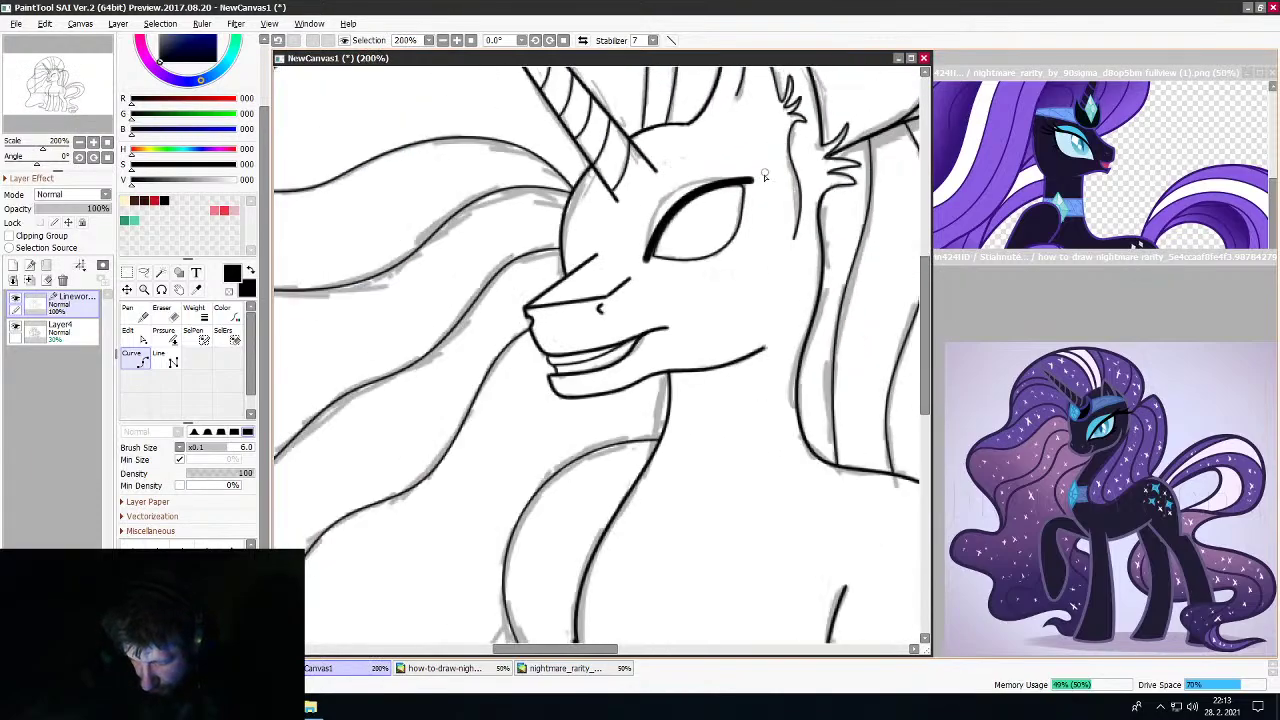
left_click(231, 546)
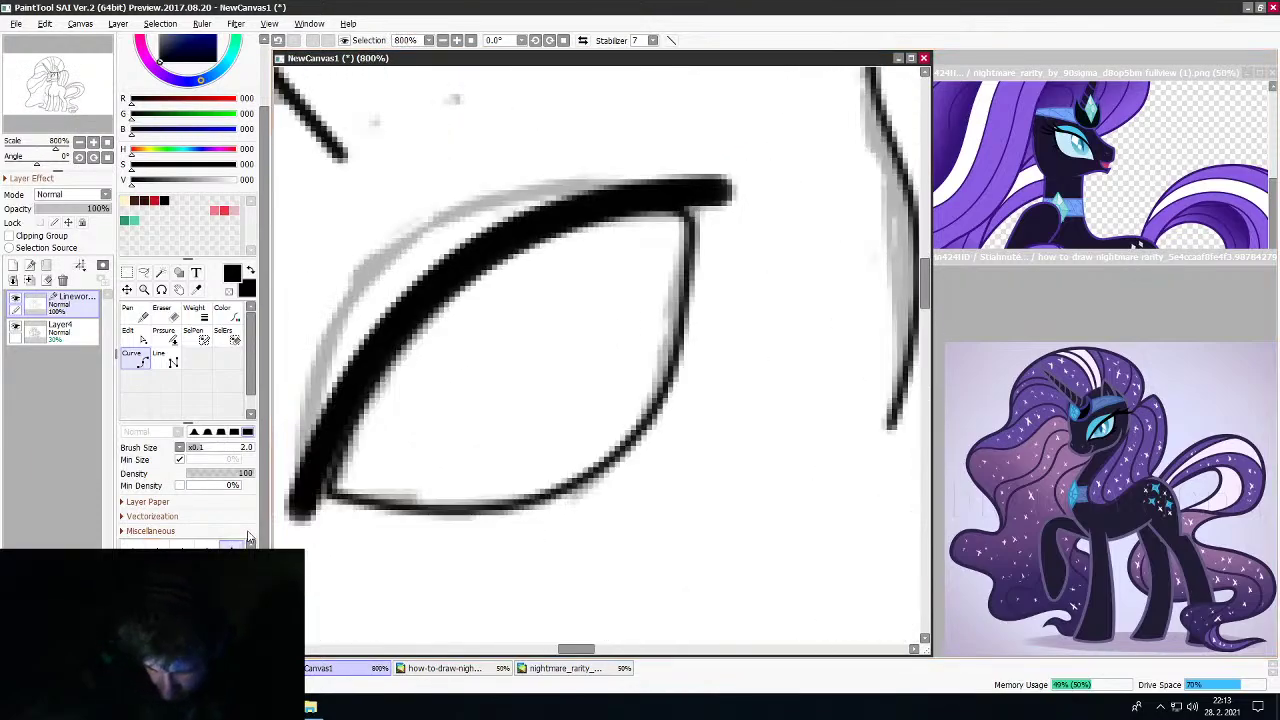
left_click_drag(512, 213, 557, 170)
left_click(540, 189)
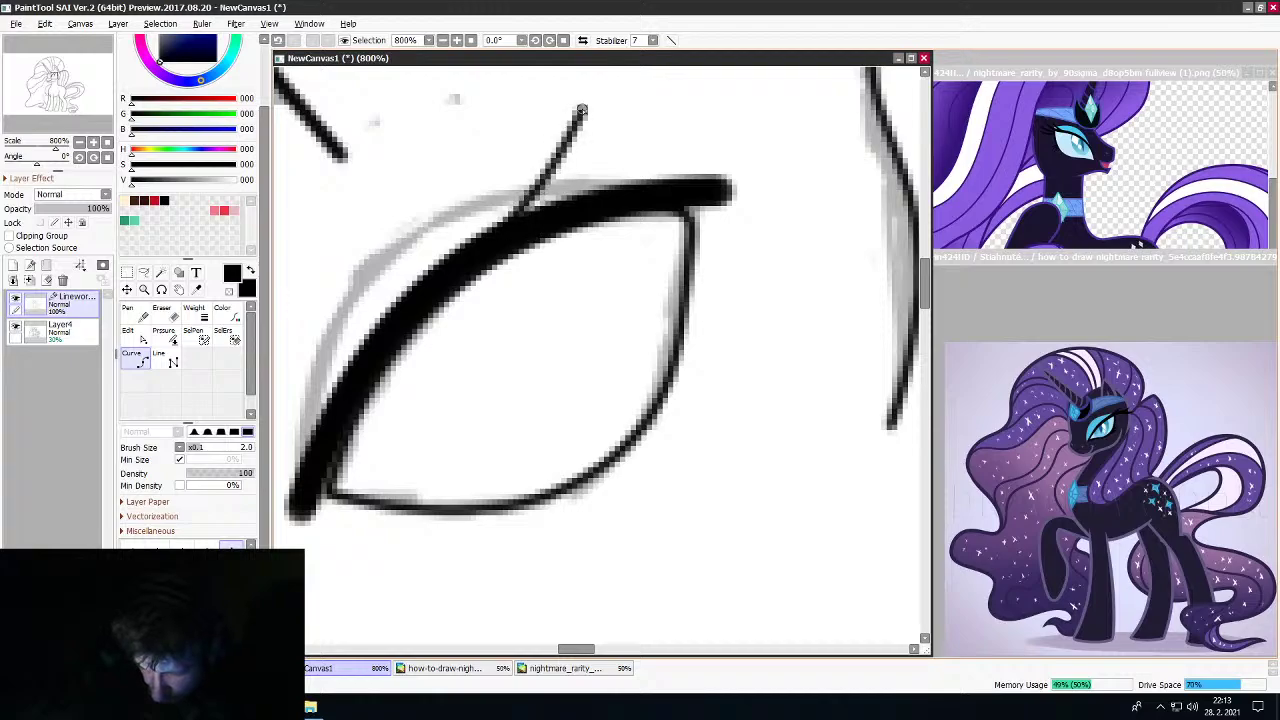
double_click(575, 104)
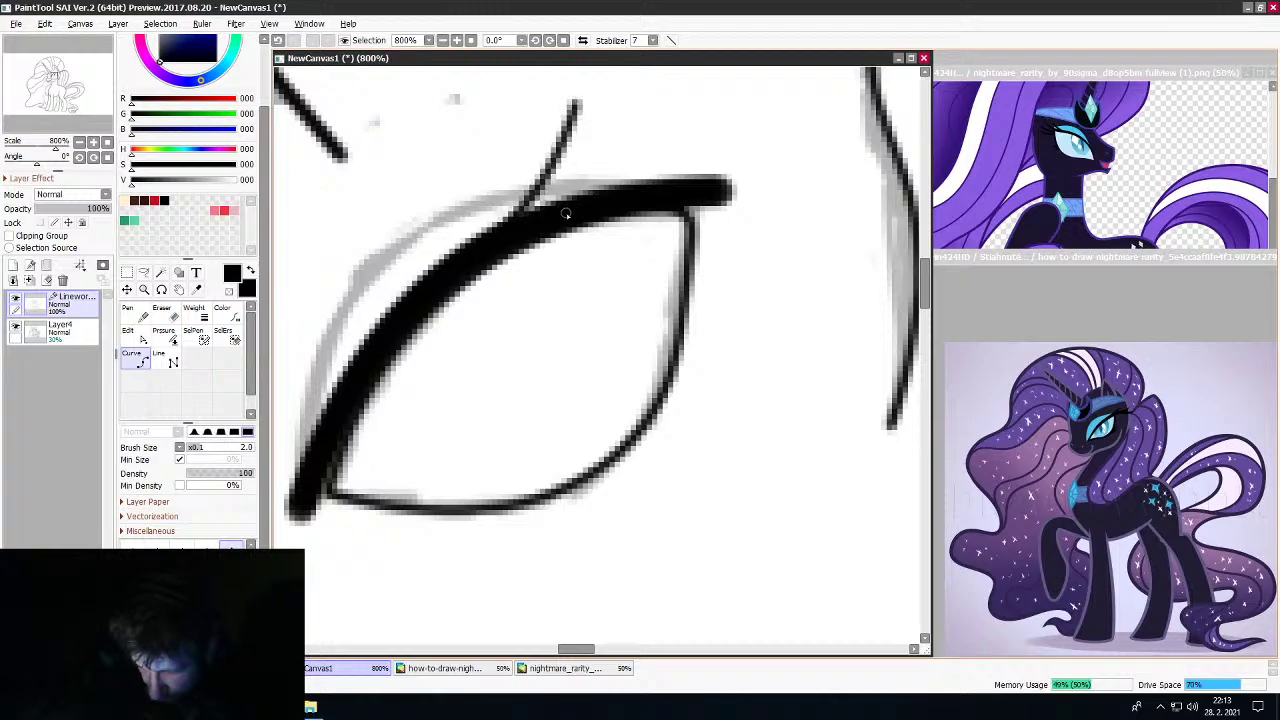
left_click_drag(590, 188, 630, 104)
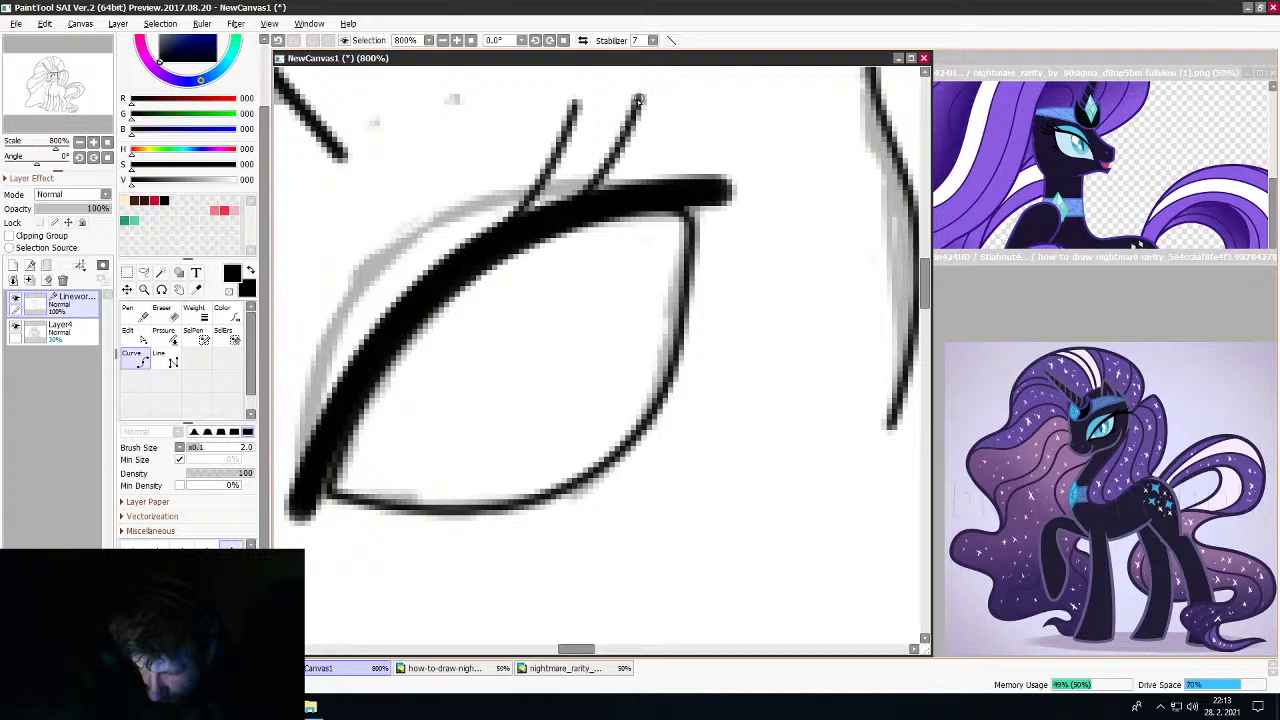
left_click(641, 189)
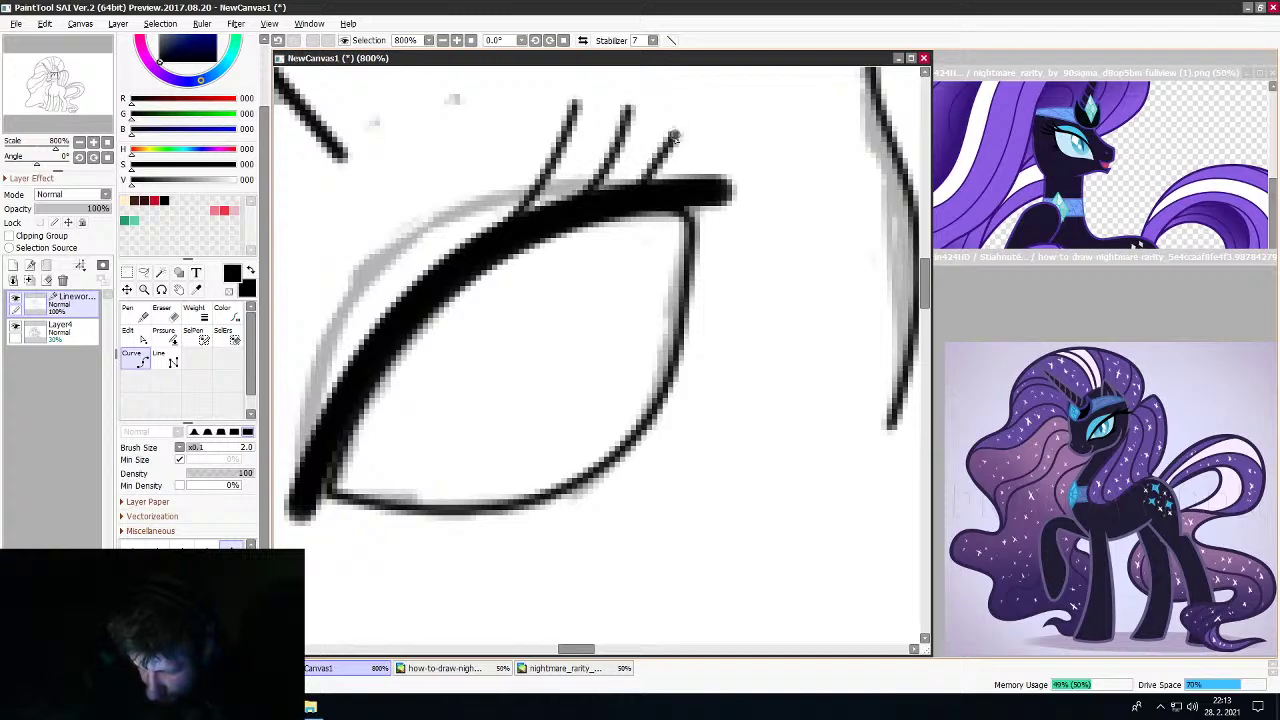
left_click(667, 155)
left_click_drag(705, 176, 735, 102)
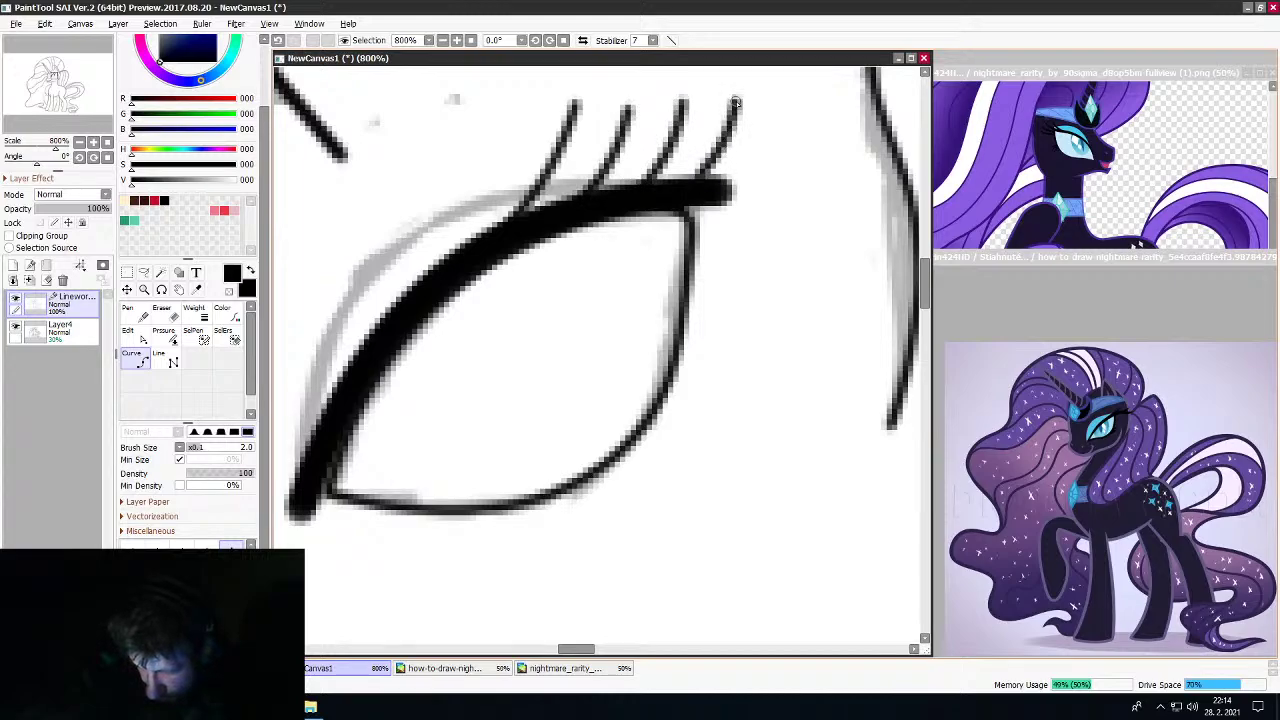
Ink three curved lashes at the lash line's outer end and four more down the eye's outer edge
left_click(712, 189)
left_click(763, 181)
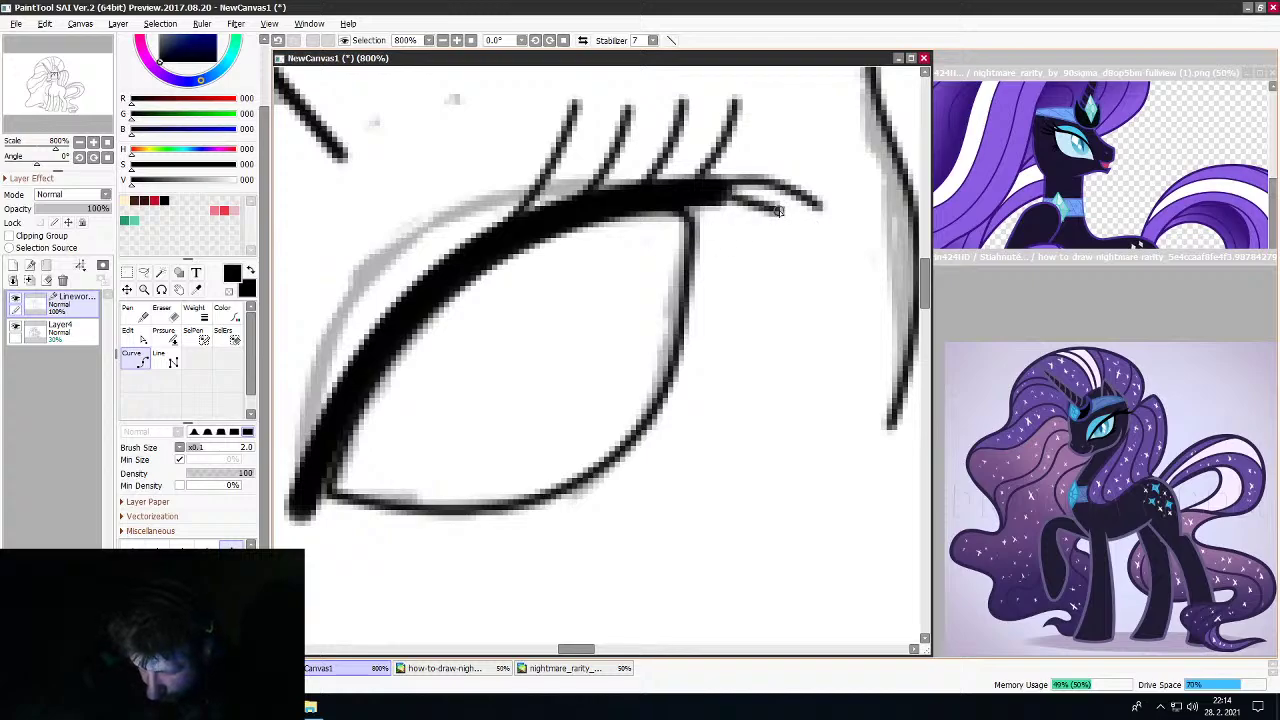
left_click_drag(732, 196, 816, 240)
left_click_drag(737, 170, 791, 111)
left_click_drag(701, 224, 779, 259)
left_click_drag(697, 258, 773, 295)
mouse_move(688, 293)
left_mouse_down()
mouse_move(732, 298)
mouse_move(759, 330)
mouse_move(717, 334)
mouse_move(754, 356)
left_mouse_up()
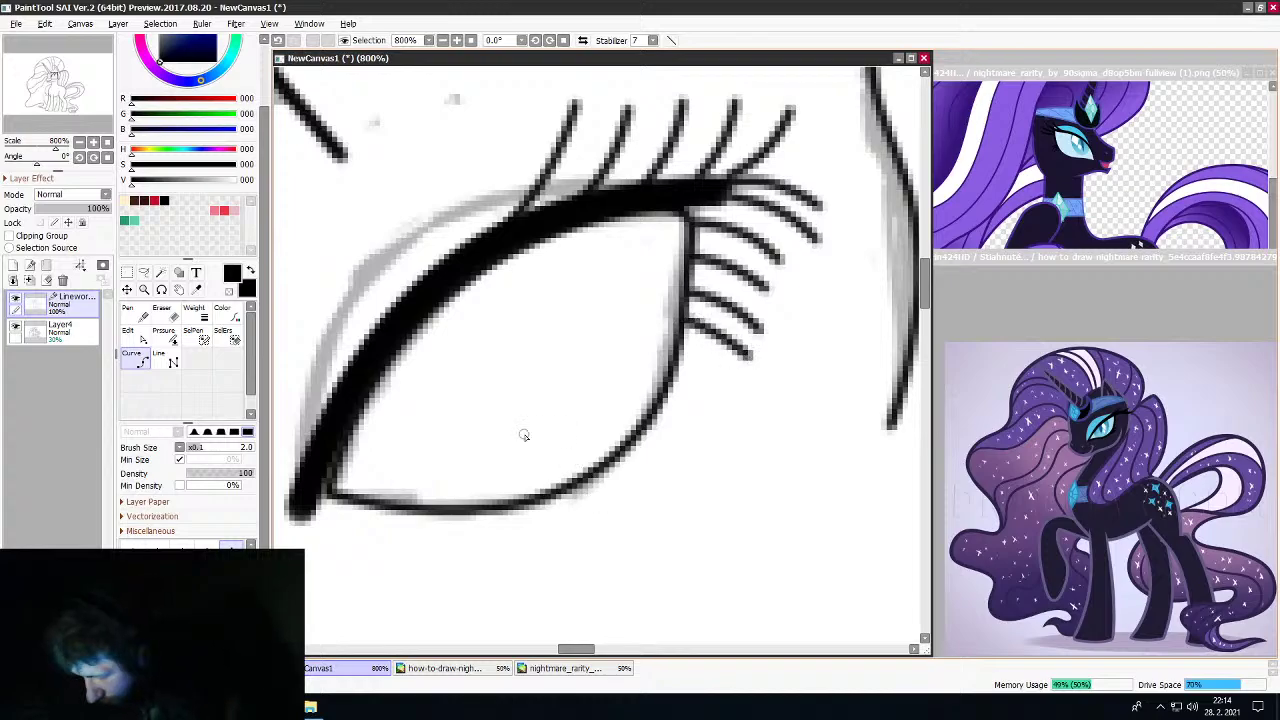
scroll(524, 435, "down", 3)
scroll(558, 502, "down", 5)
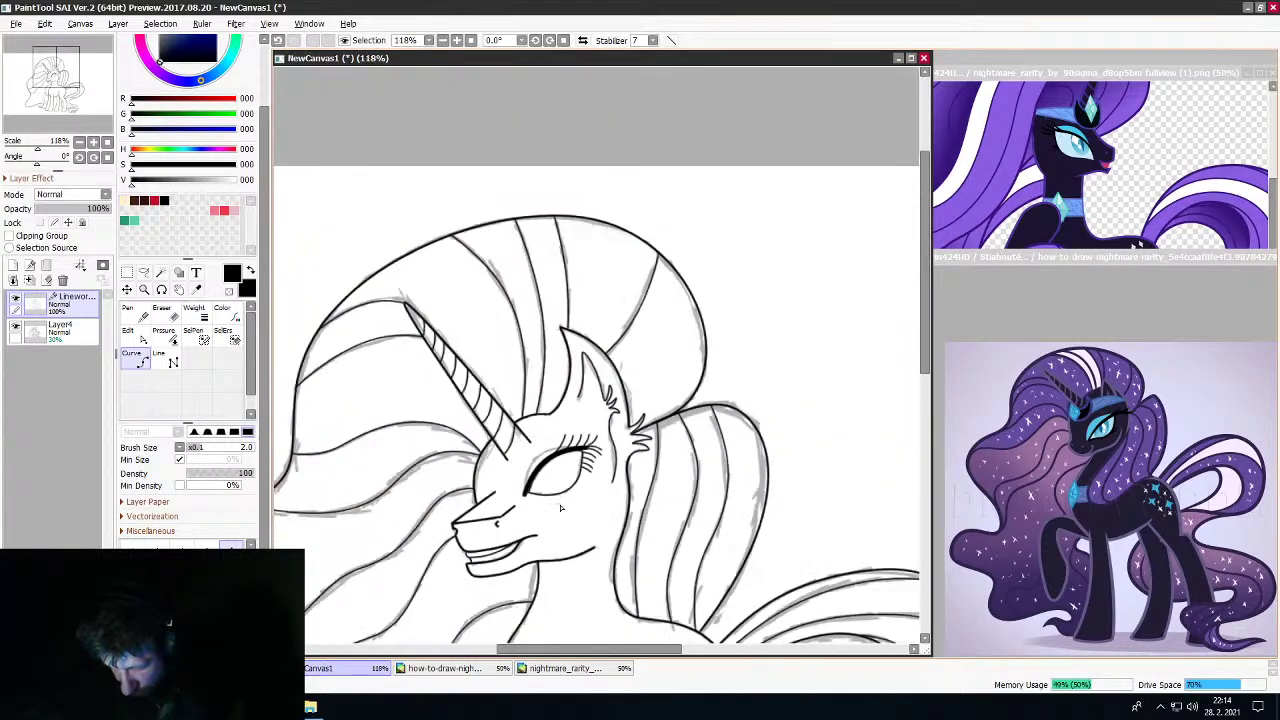
Ink five downward-curving lashes along the outer part of the eye's lower edge with the Curve tool
scroll(560, 500, "up", 7)
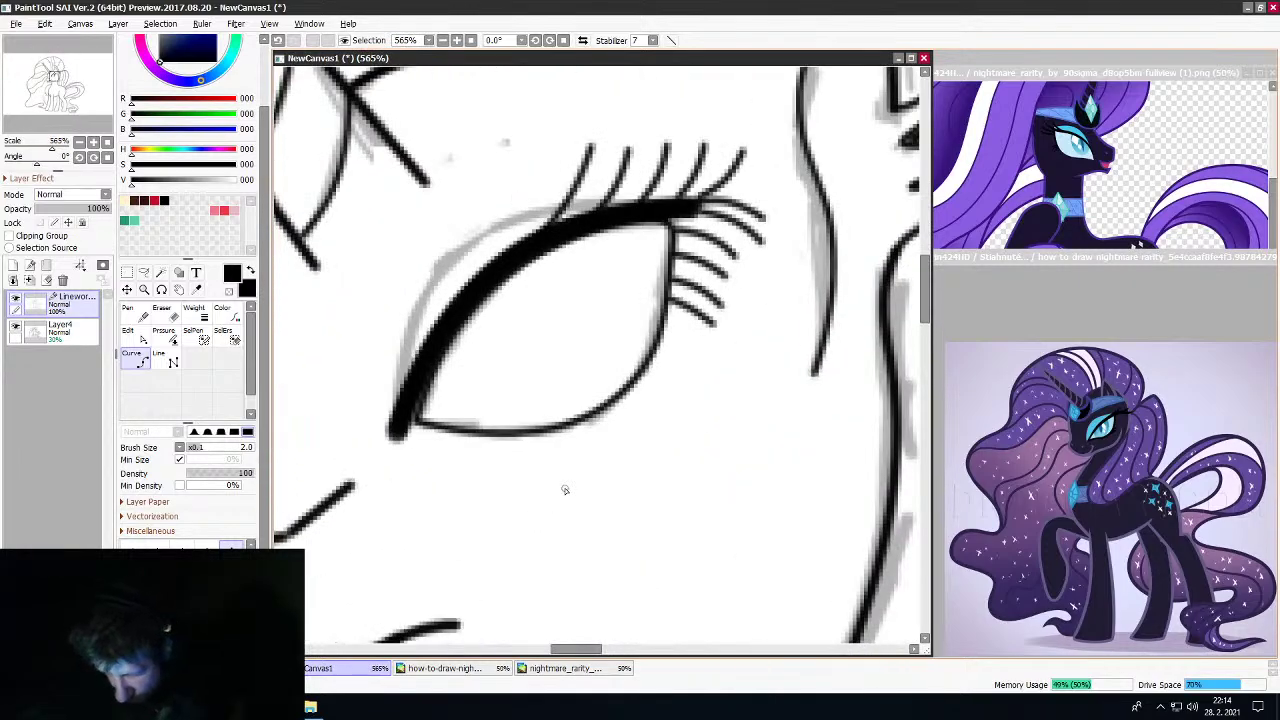
left_click(590, 413)
left_click(617, 453)
double_click(627, 503)
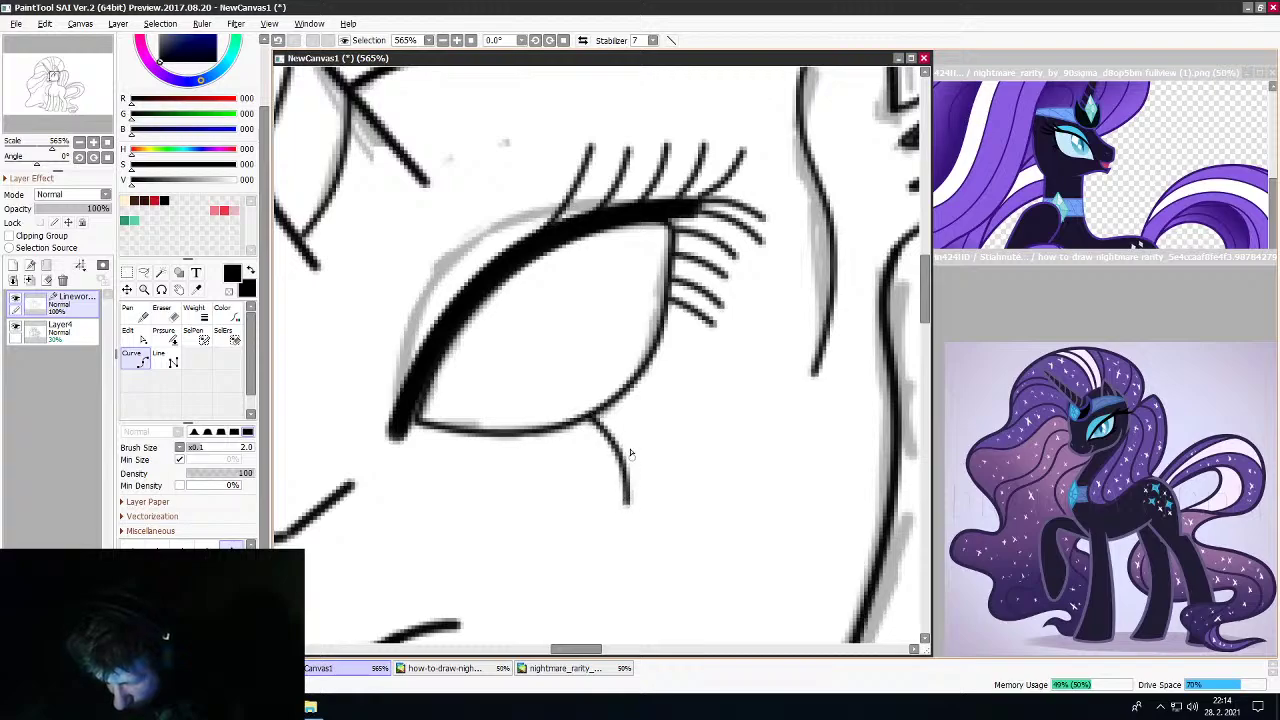
left_click(606, 406)
left_click(646, 437)
double_click(656, 480)
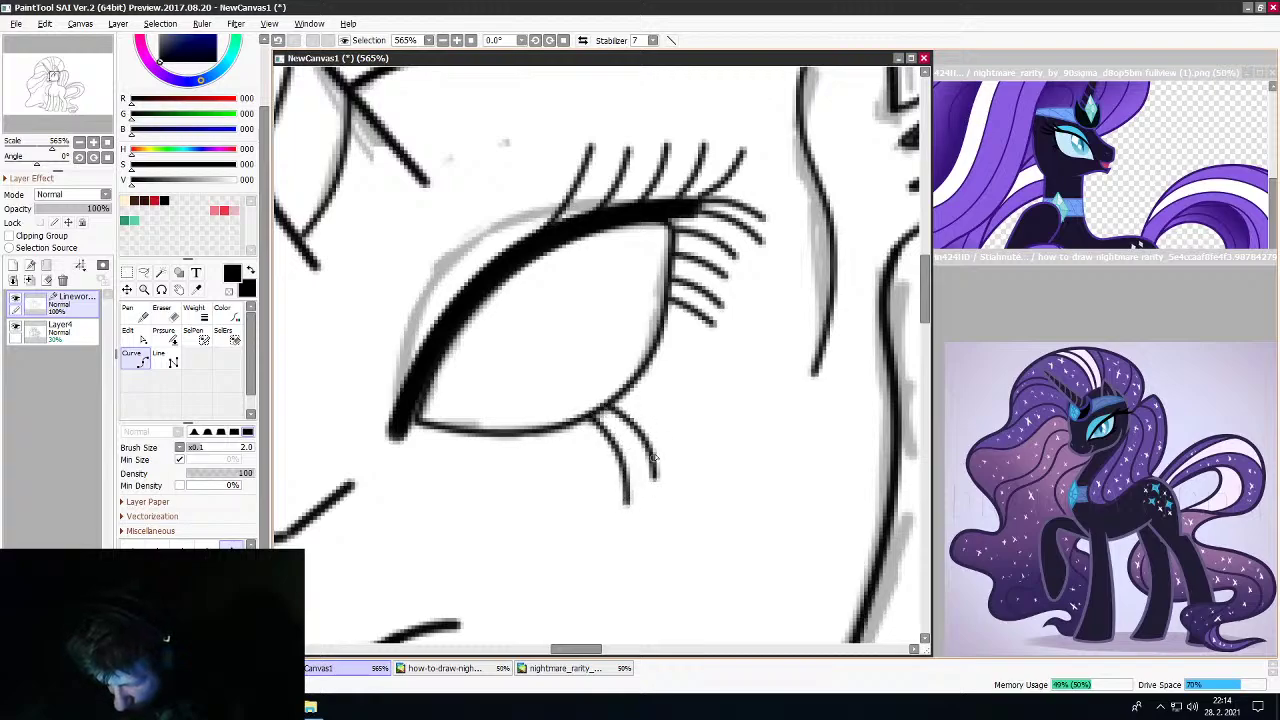
left_click(632, 390)
left_click(658, 412)
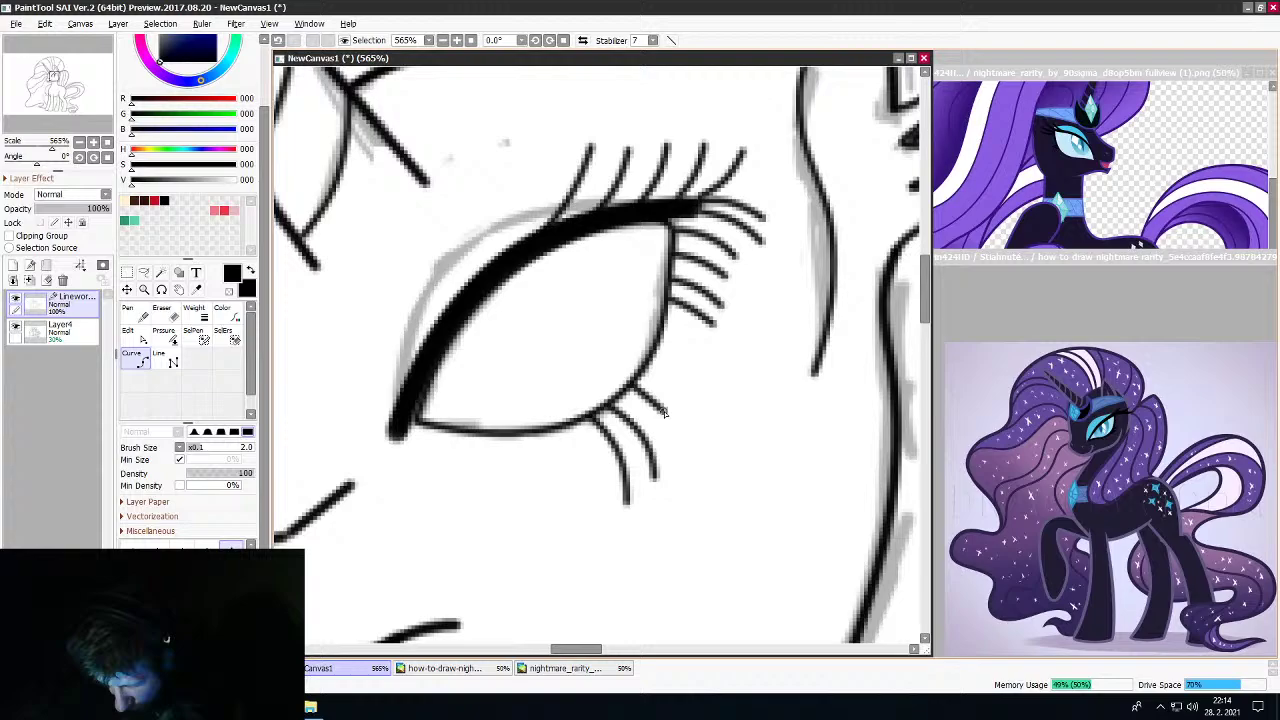
double_click(684, 458)
left_click(645, 372)
left_click(682, 389)
double_click(704, 426)
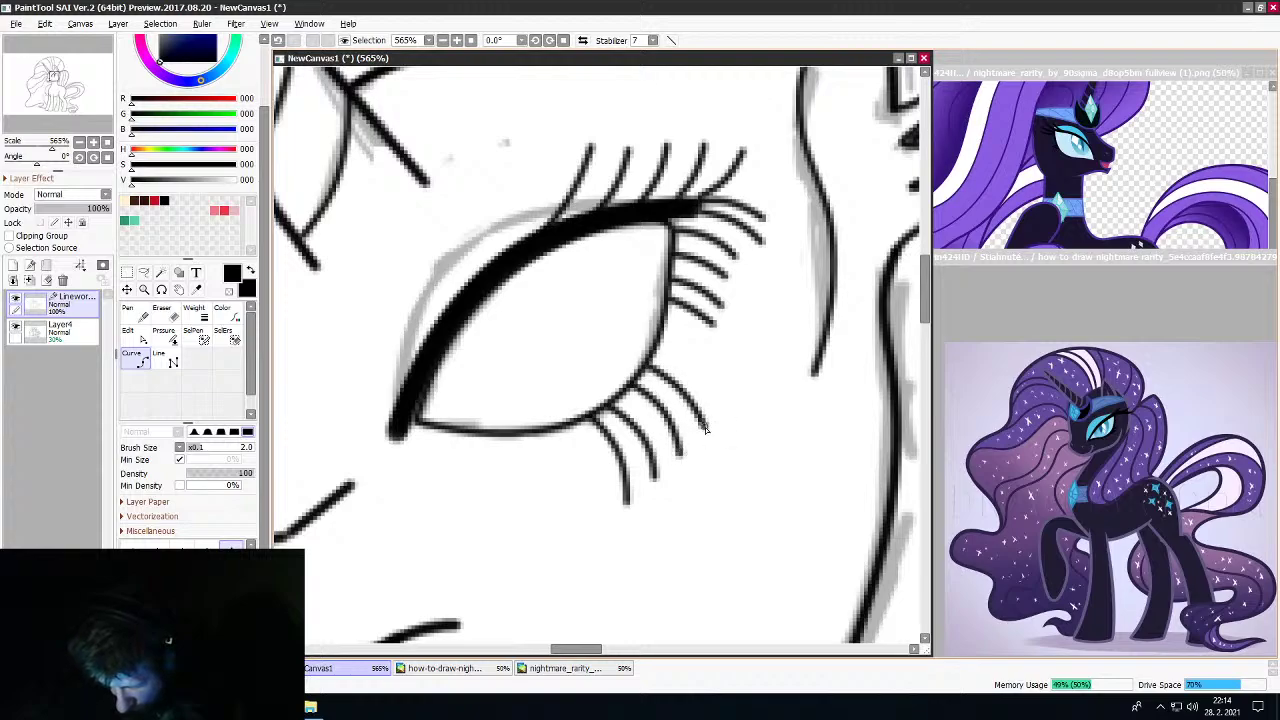
left_click(568, 429)
left_click(586, 451)
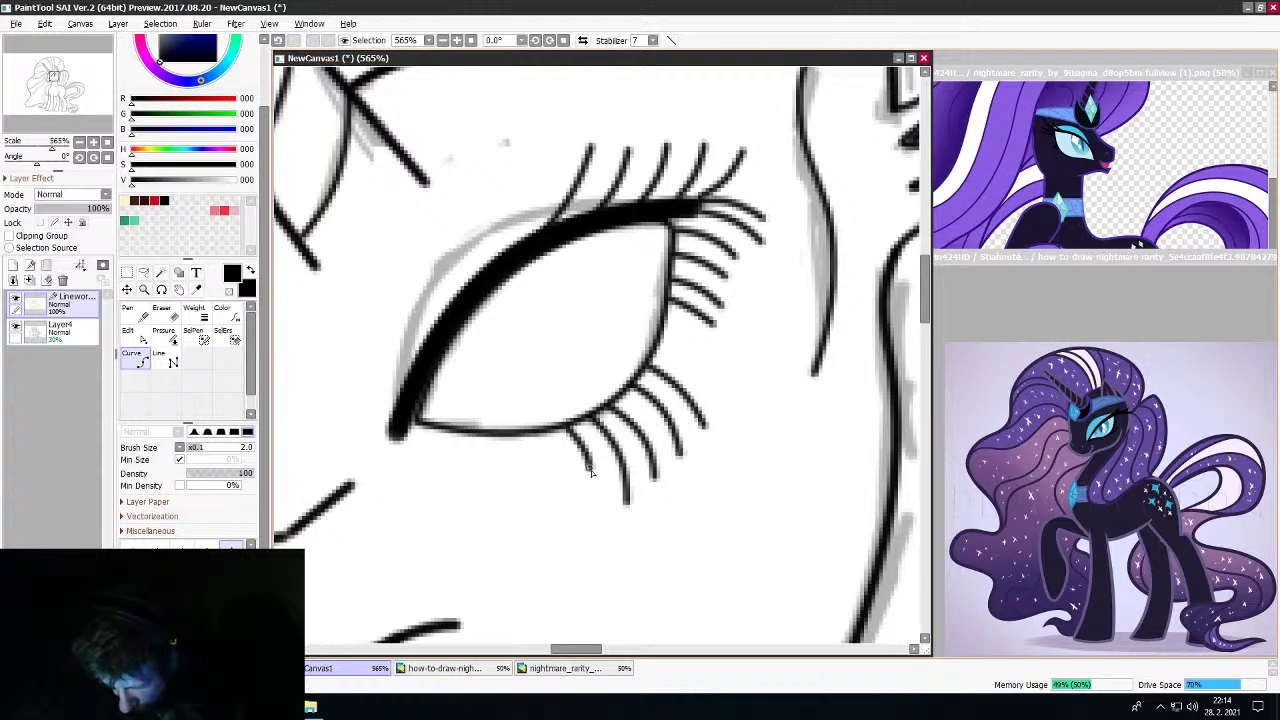
double_click(593, 485)
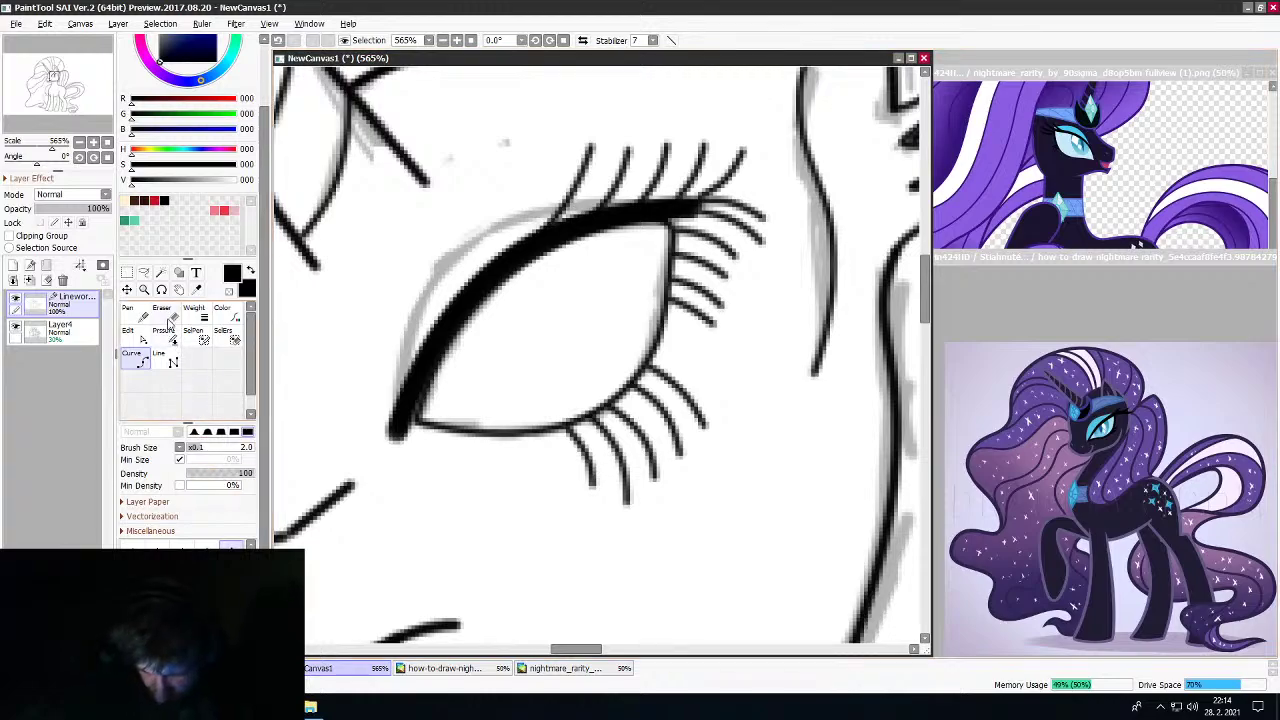
Trim the tips of the lower eyelashes to shorter, tapering lengths with the Eraser at size 6
key("e")
mouse_move(720, 427)
left_mouse_down()
mouse_move(651, 474)
mouse_move(730, 436)
mouse_move(632, 484)
mouse_move(746, 418)
left_mouse_up()
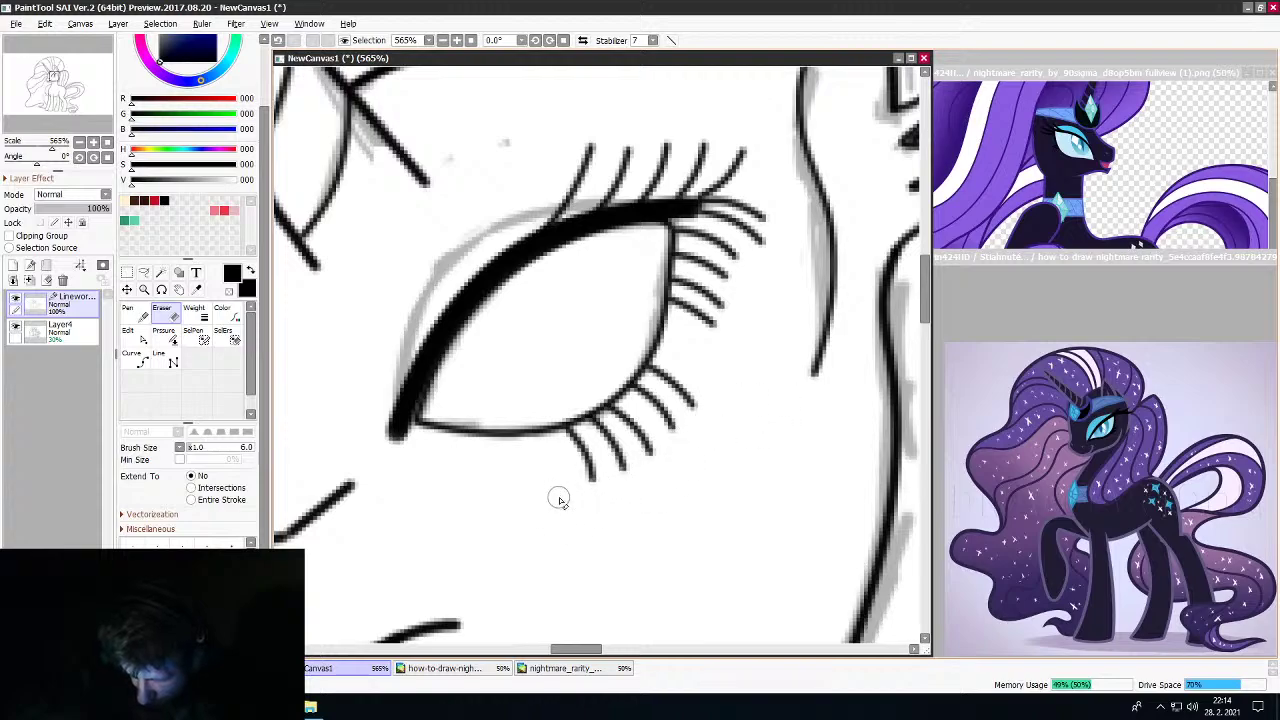
mouse_move(558, 500)
left_mouse_down()
mouse_move(706, 423)
mouse_move(691, 420)
mouse_move(600, 486)
mouse_move(630, 452)
left_mouse_up()
scroll(630, 452, "down", 8)
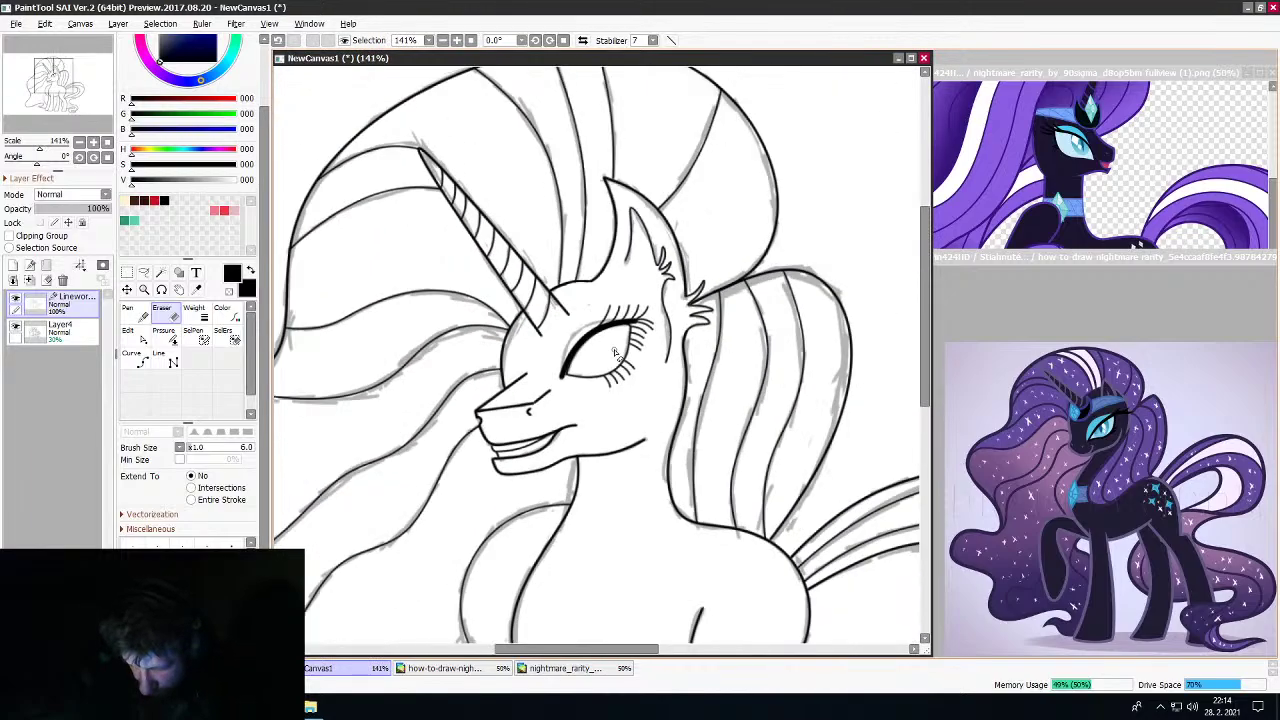
Trim the tips of the lashes along the eye's outer edge and above the upper lash line with the Eraser
scroll(610, 372, "up", 8)
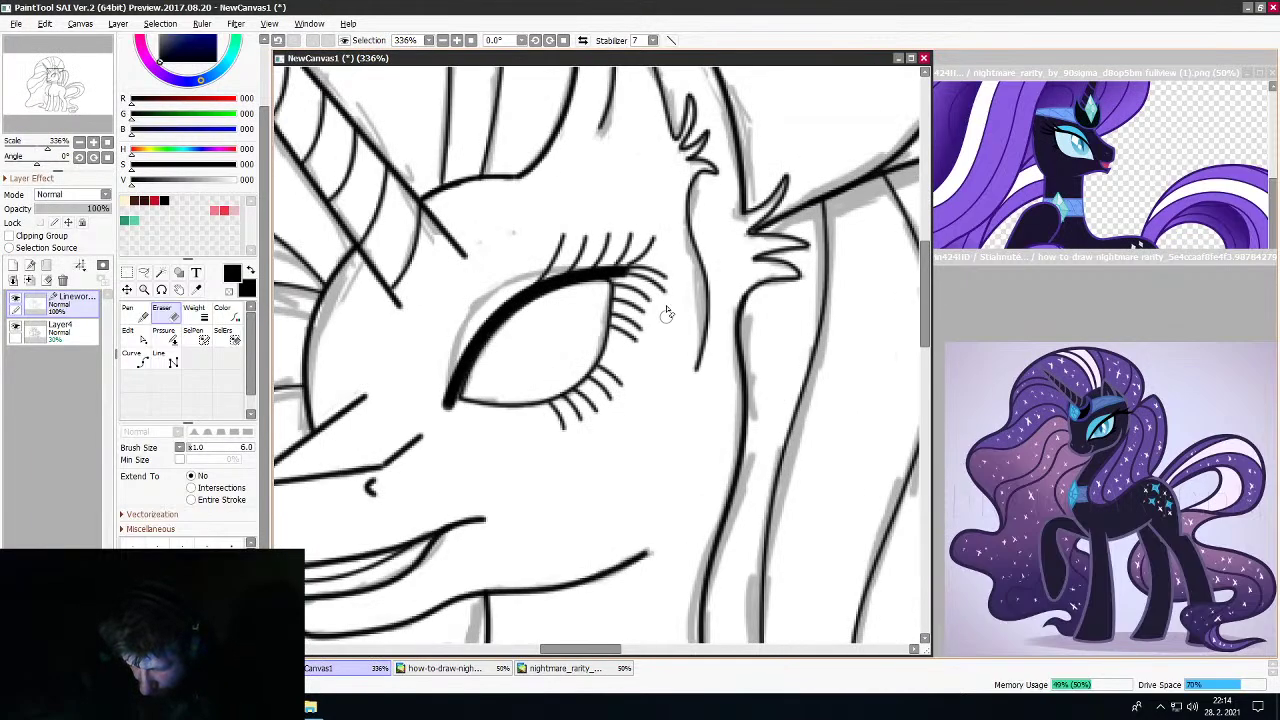
left_click_drag(676, 279, 680, 254)
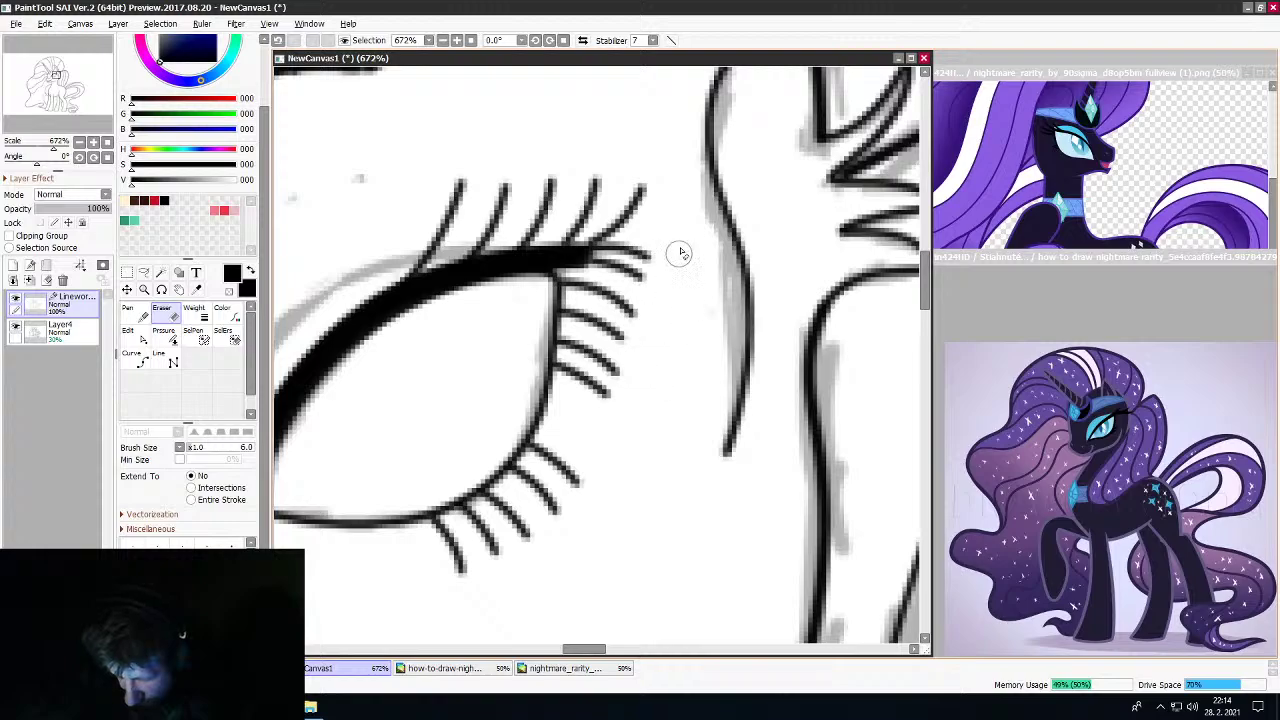
mouse_move(650, 350)
left_mouse_down()
mouse_move(617, 408)
mouse_move(662, 243)
mouse_move(628, 404)
left_mouse_up()
mouse_move(467, 219)
left_mouse_down()
mouse_move(620, 177)
mouse_move(686, 177)
mouse_move(545, 210)
left_mouse_up()
scroll(545, 210, "down", 4)
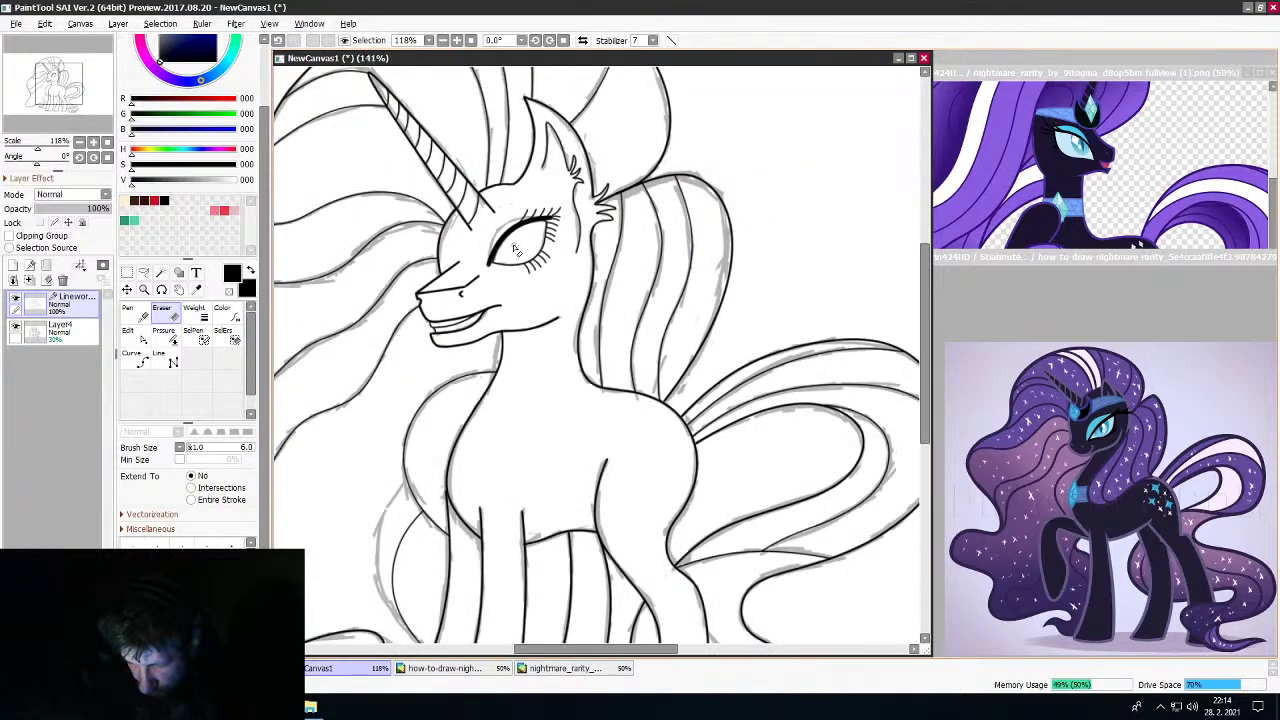
scroll(500, 240, "up", 2)
scroll(466, 262, "down", 1)
scroll(466, 262, "up", 2)
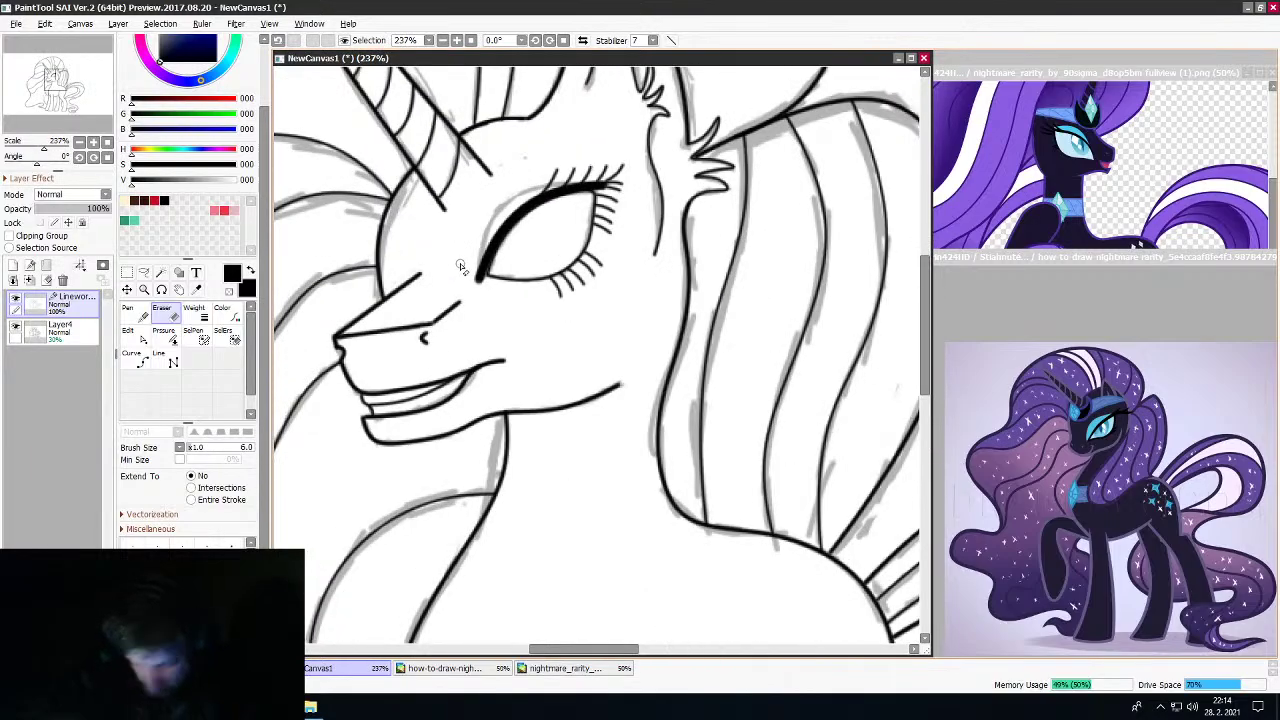